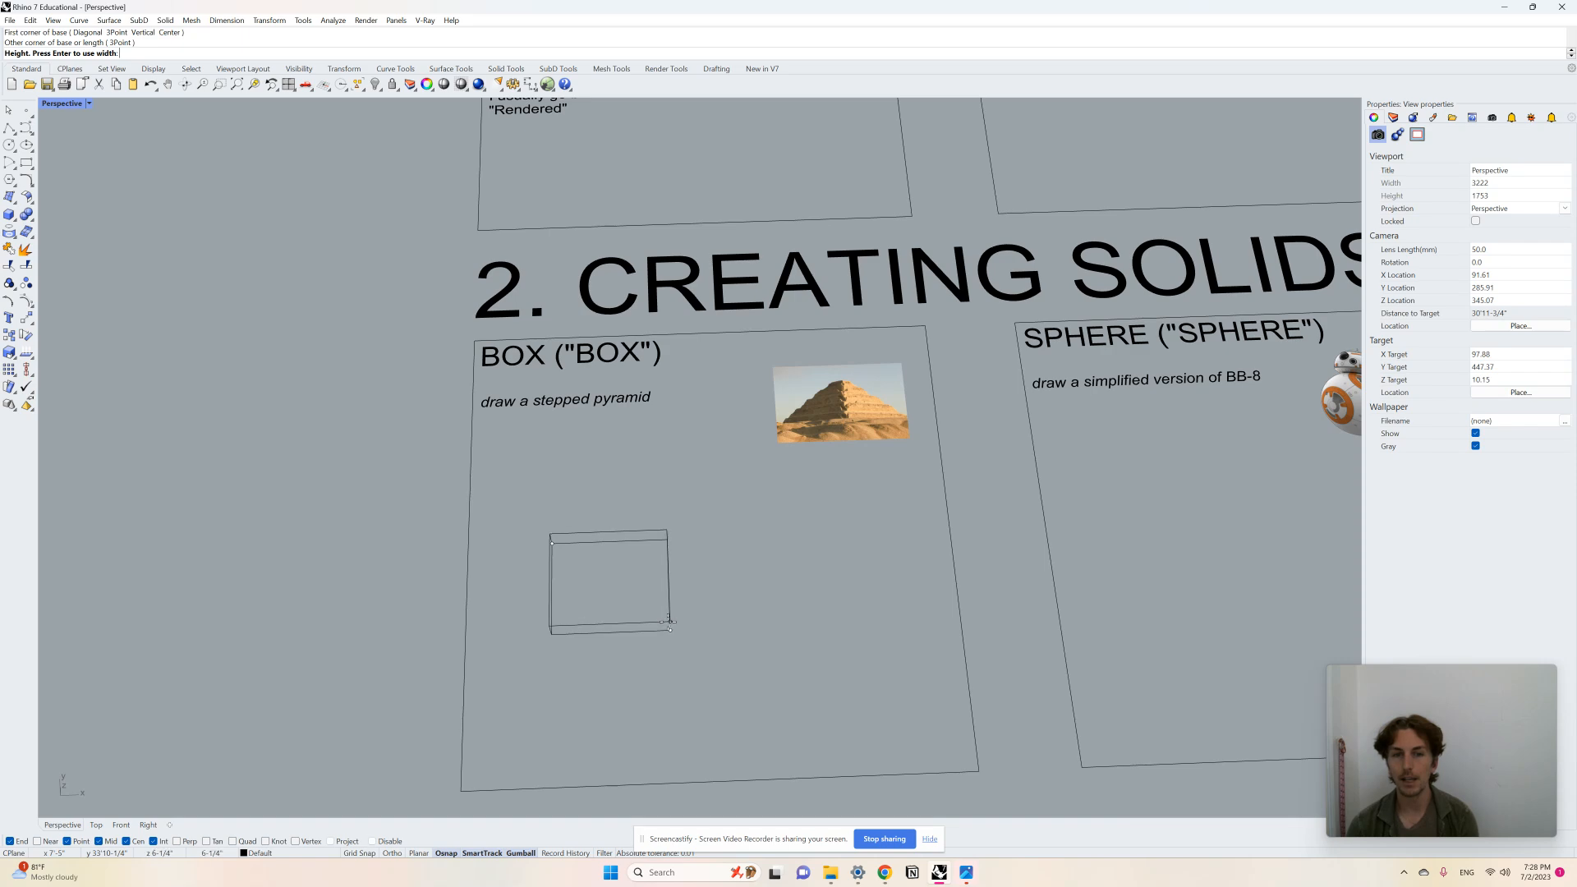
Step: Finish drawing a box in the BOX panel by setting its height
{"action": "right_click_drag", "start_coordinate": [669, 609], "coordinate": [662, 555]}
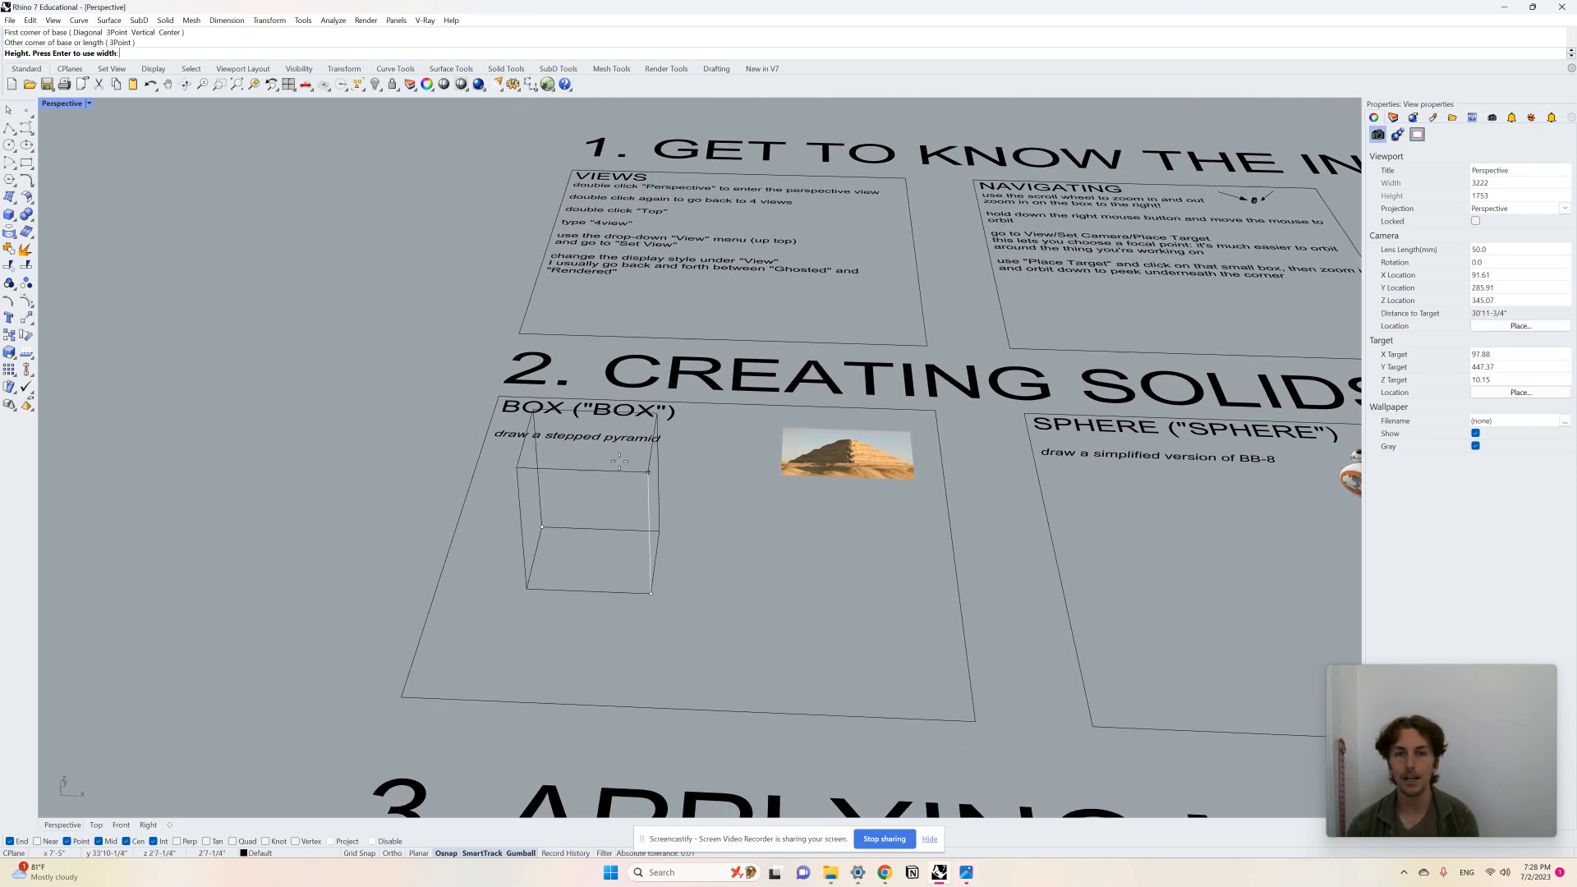
{"action": "left_click", "coordinate": [660, 478]}
{"action": "scroll", "coordinate": [669, 556], "scroll_direction": "down", "scroll_amount": 2}
{"action": "scroll", "coordinate": [669, 555], "scroll_direction": "down", "scroll_amount": 2}
{"action": "right_click_drag", "start_coordinate": [669, 555], "coordinate": [740, 552]}
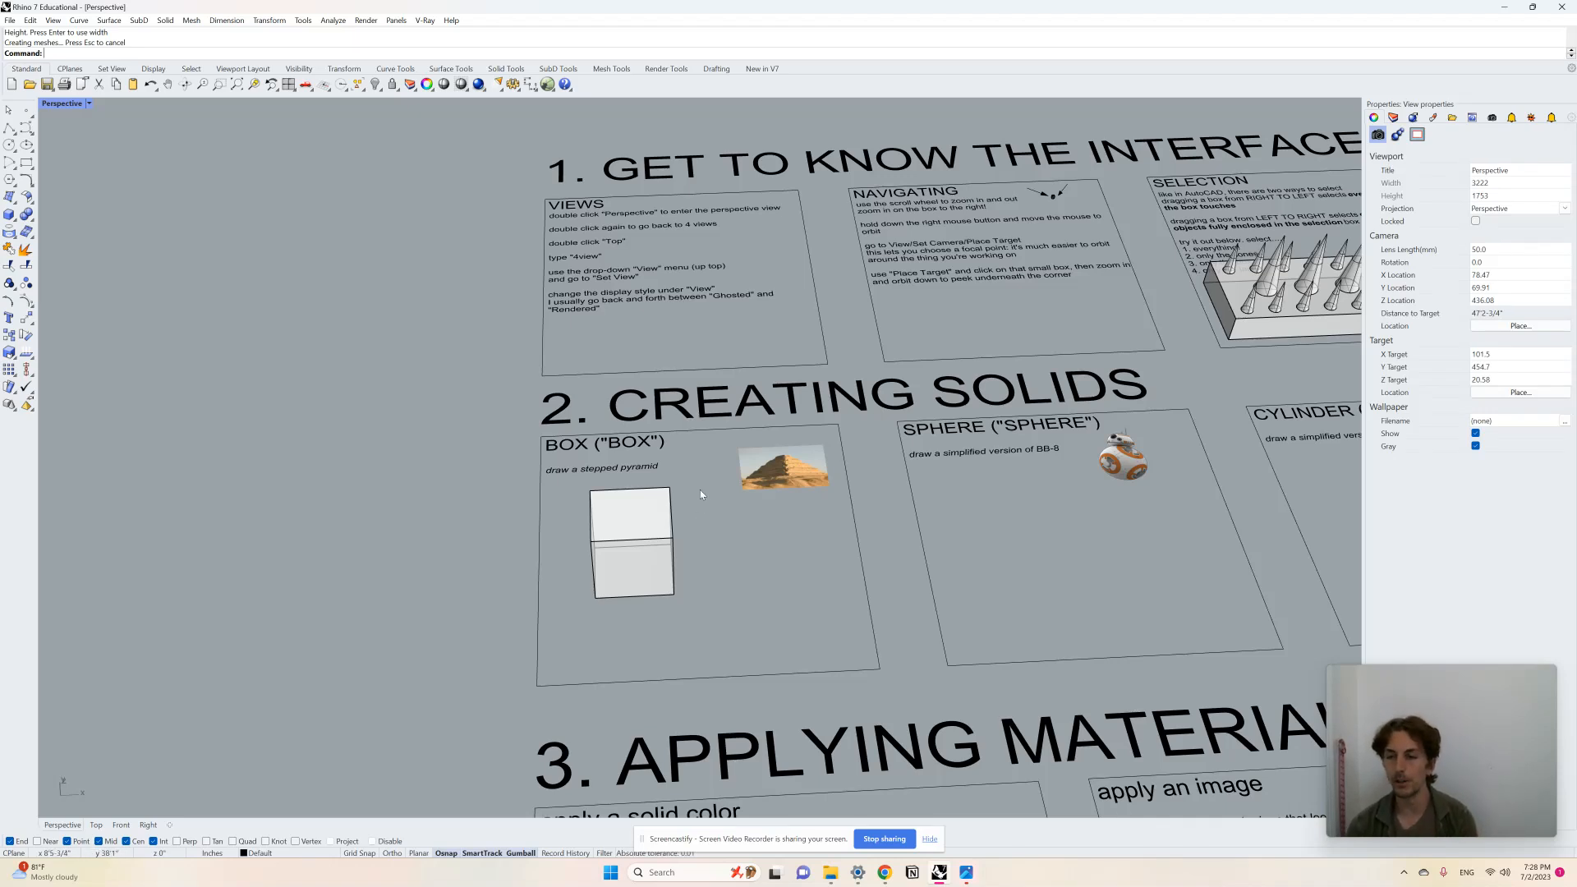
Step: Draw a second small box beside the first one and delete it
{"action": "key", "text": "Return"}
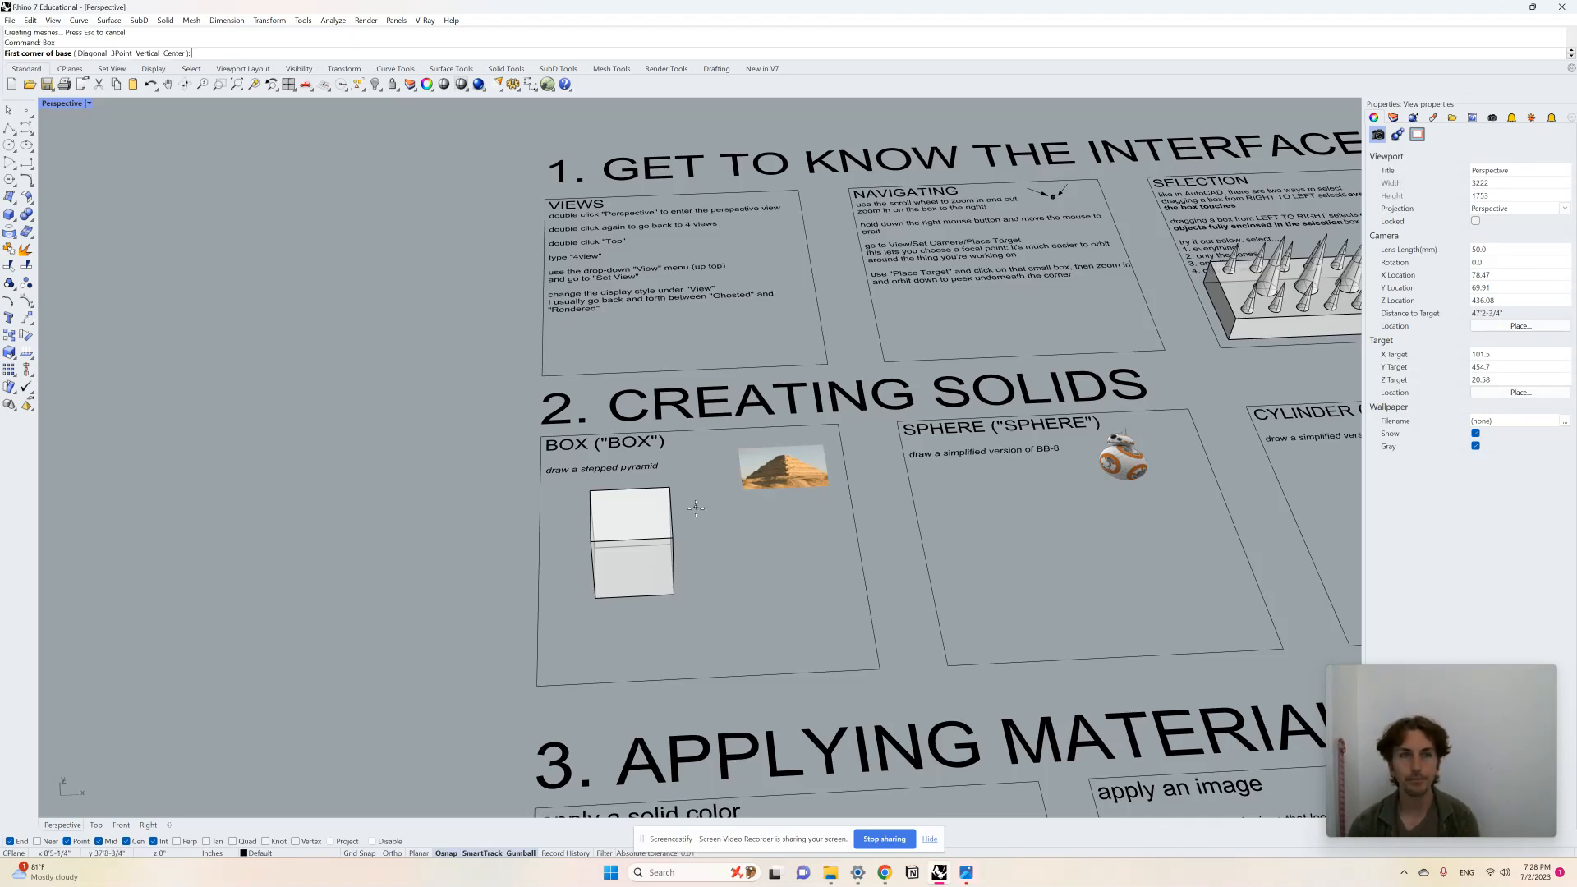
{"action": "left_click", "coordinate": [744, 538]}
{"action": "left_click", "coordinate": [795, 570]}
{"action": "left_click", "coordinate": [836, 554]}
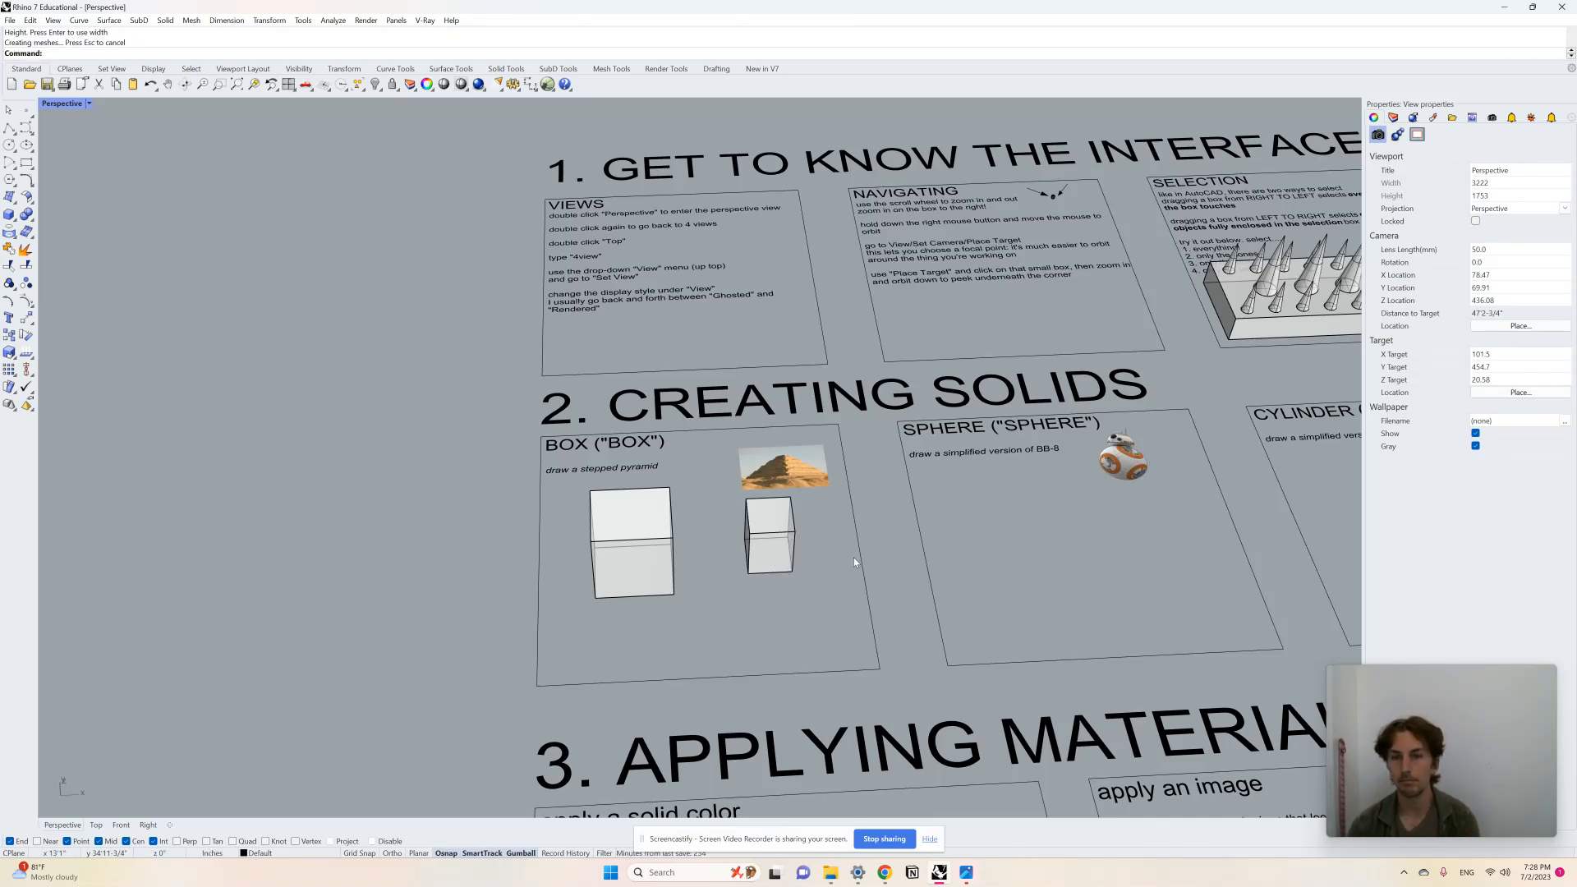
{"action": "left_click", "coordinate": [785, 558]}
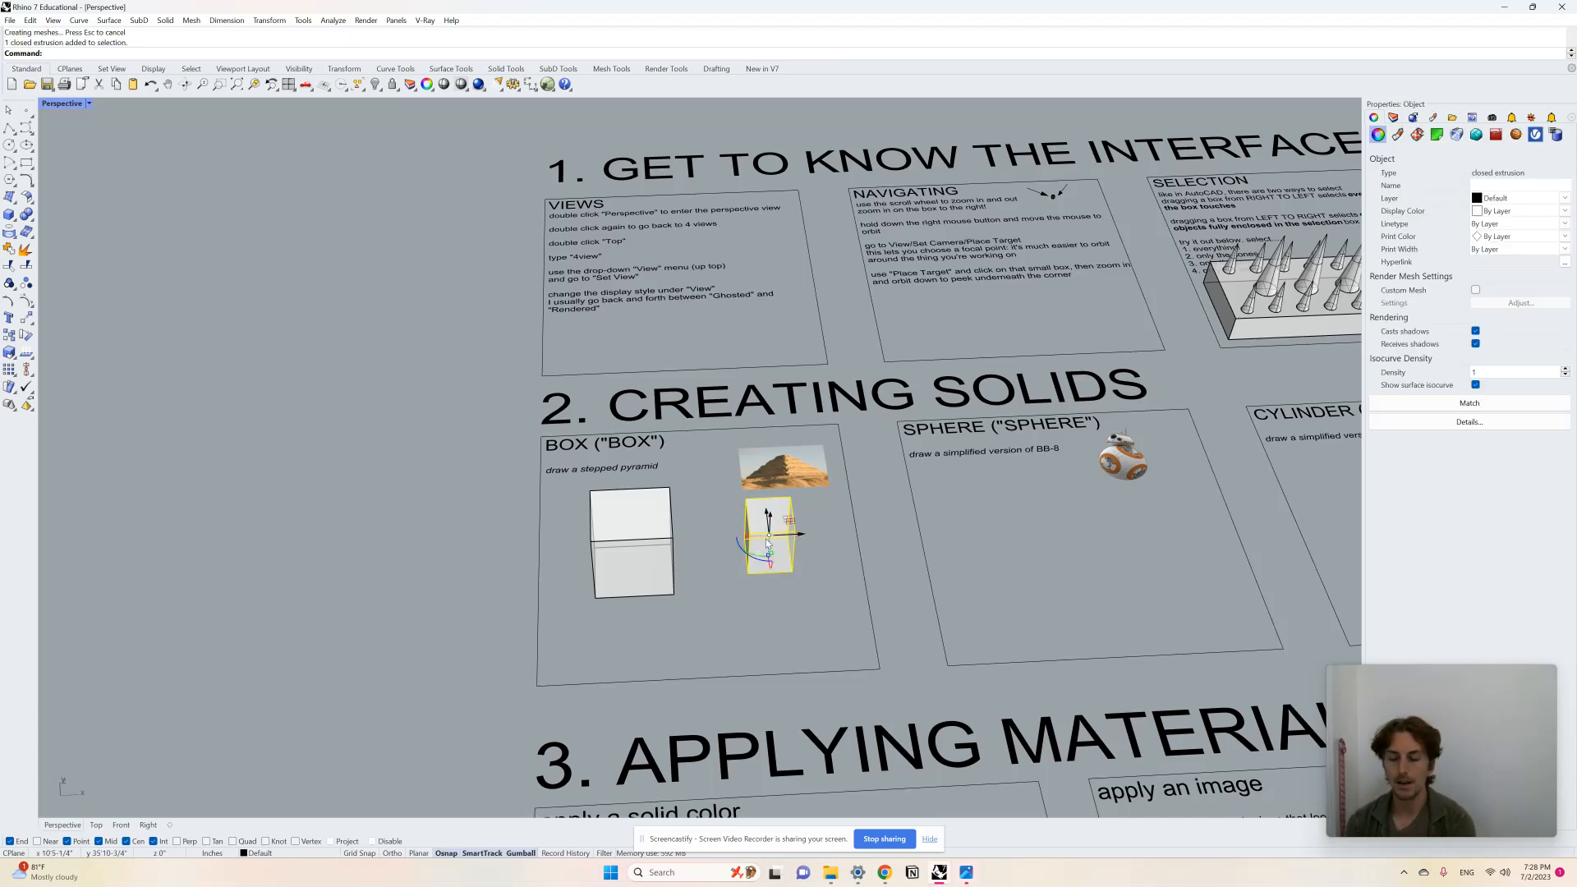
{"action": "key", "text": "Delete"}
Step: Delete the first box from the BOX panel
{"action": "scroll", "coordinate": [715, 531], "scroll_direction": "up", "scroll_amount": 5}
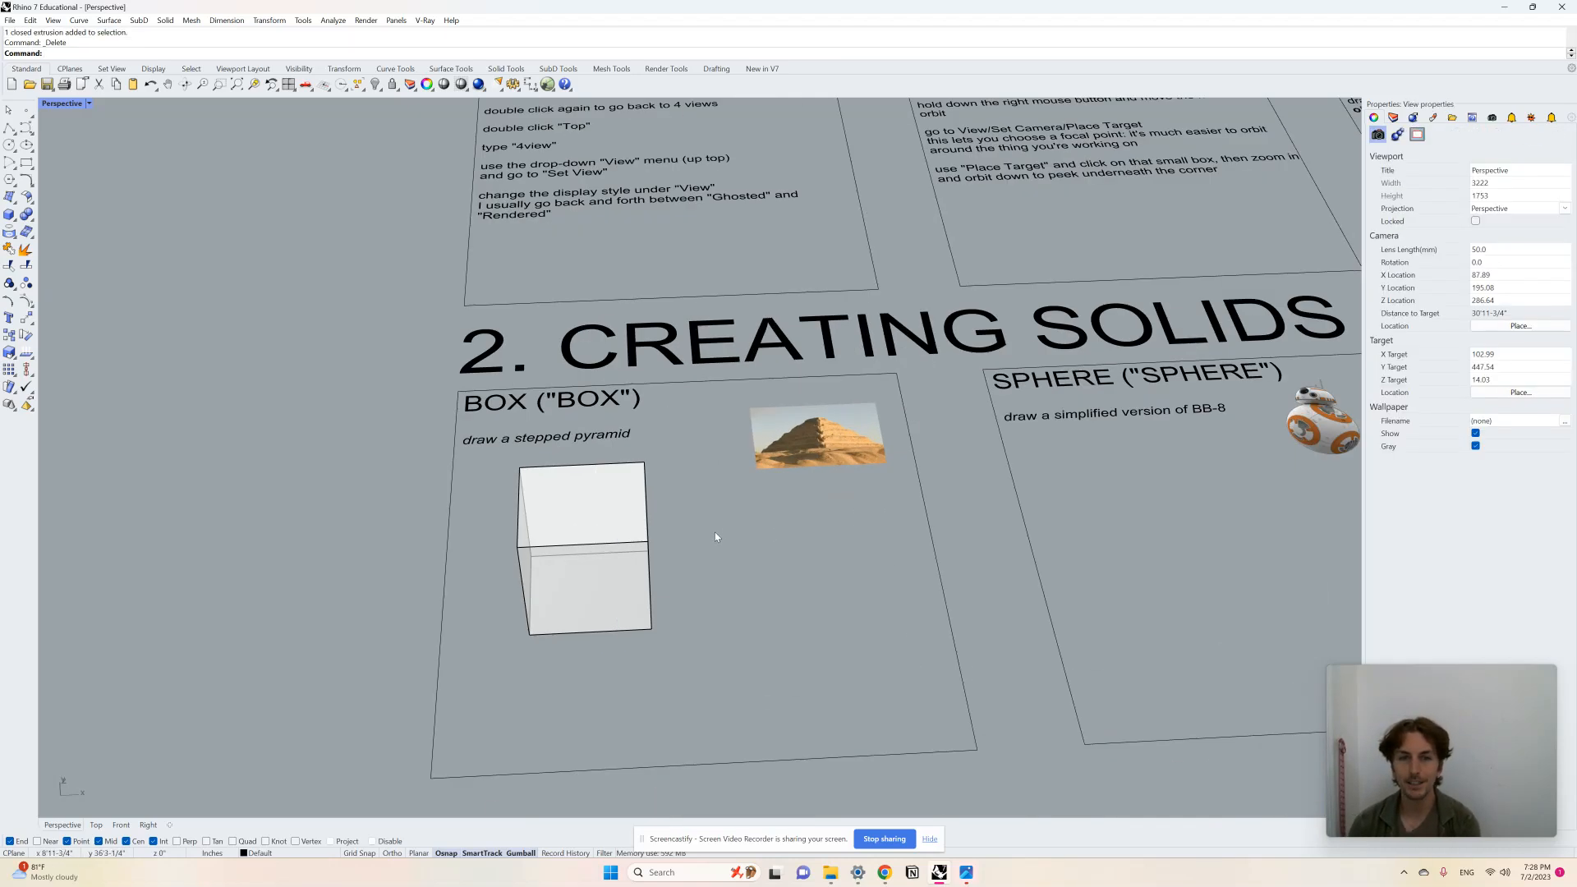
{"action": "left_click", "coordinate": [630, 595]}
{"action": "key", "text": "Delete"}
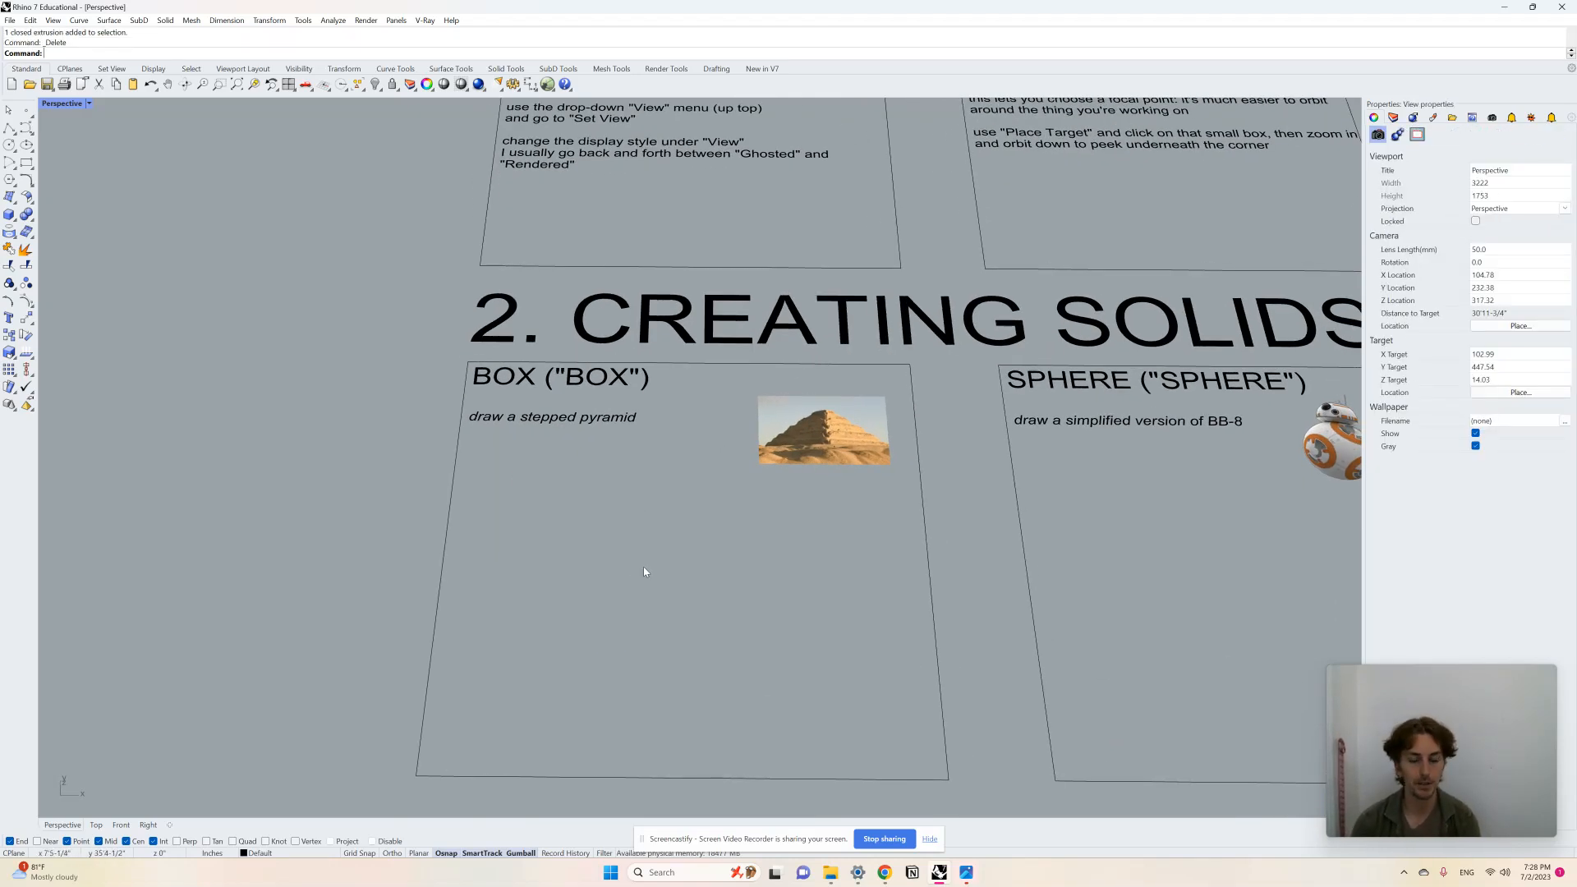
Step: Draw a large rectangular box in the BOX panel as the base of the stepped pyramid
{"action": "type", "text": "box"}
{"action": "key", "text": "Return"}
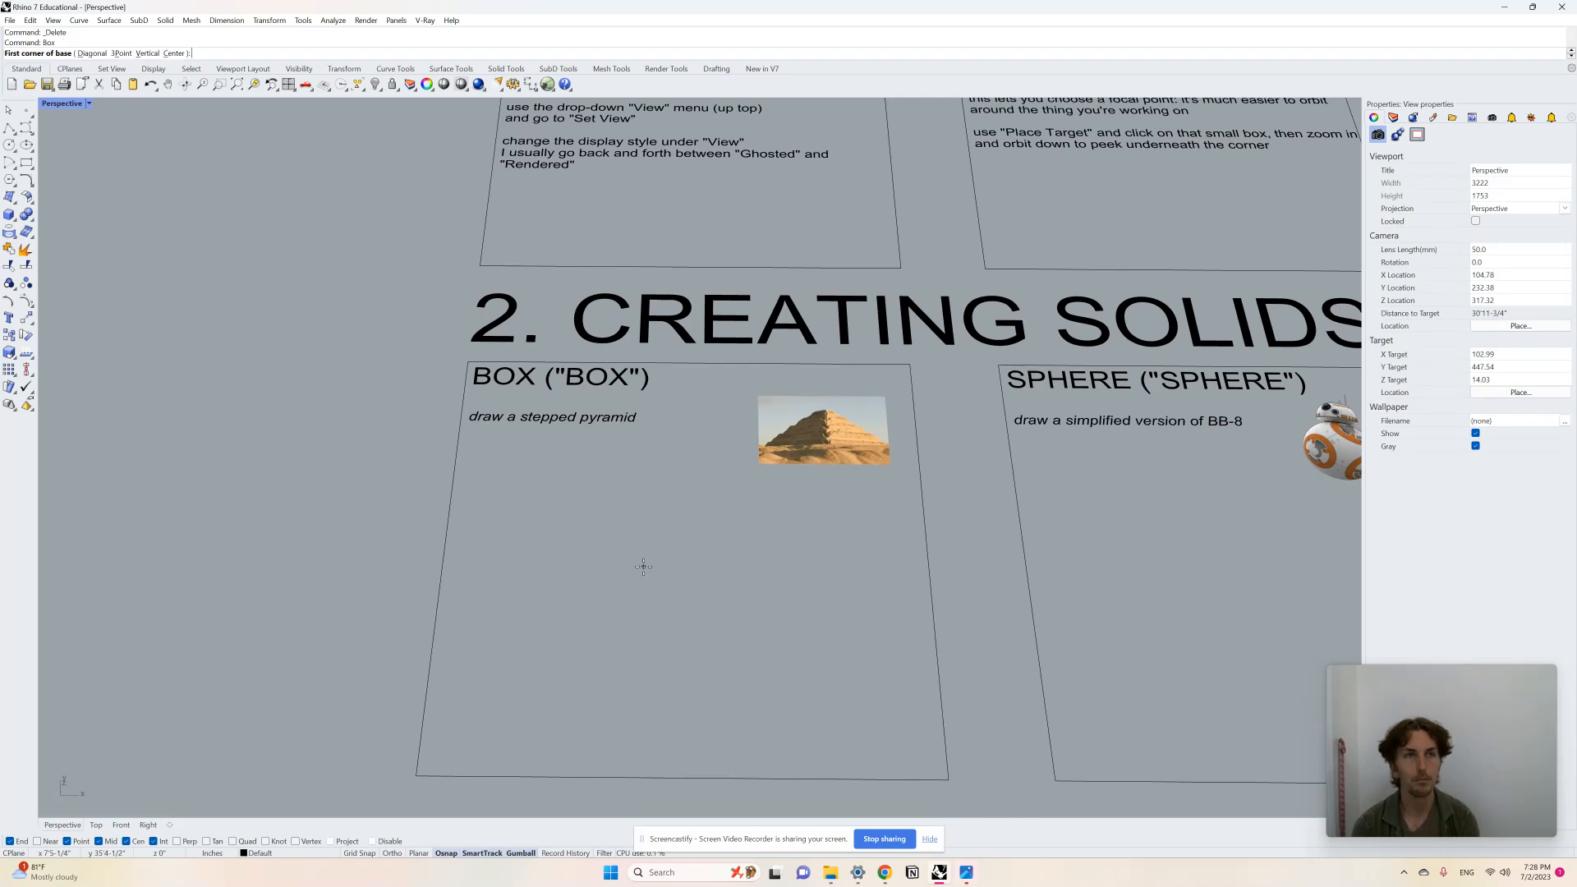
{"action": "left_click", "coordinate": [572, 546]}
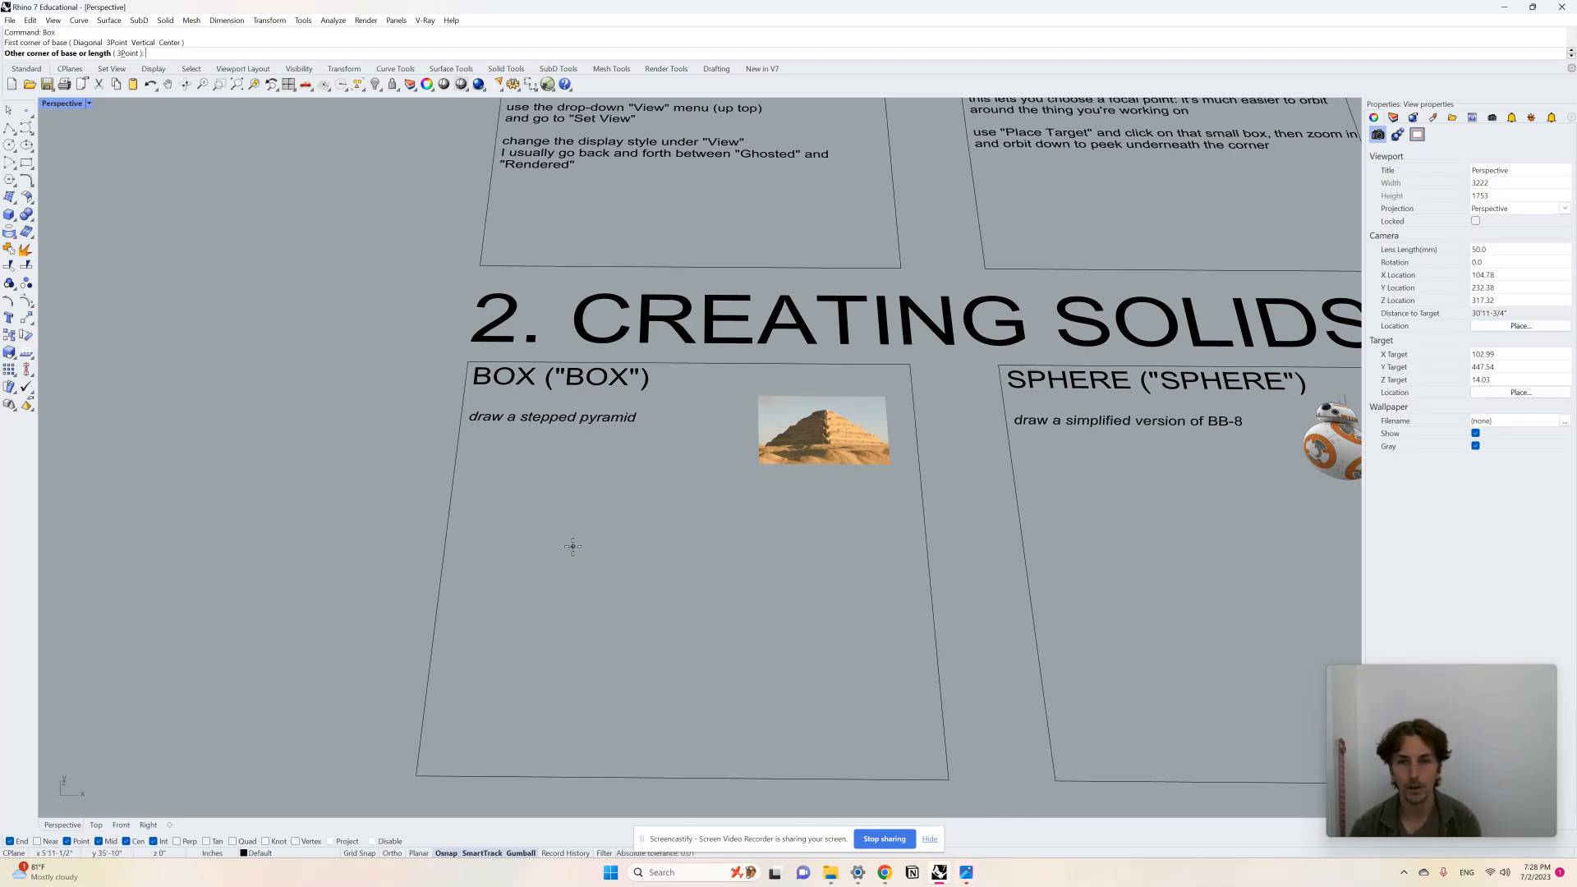
{"action": "left_click", "coordinate": [780, 707]}
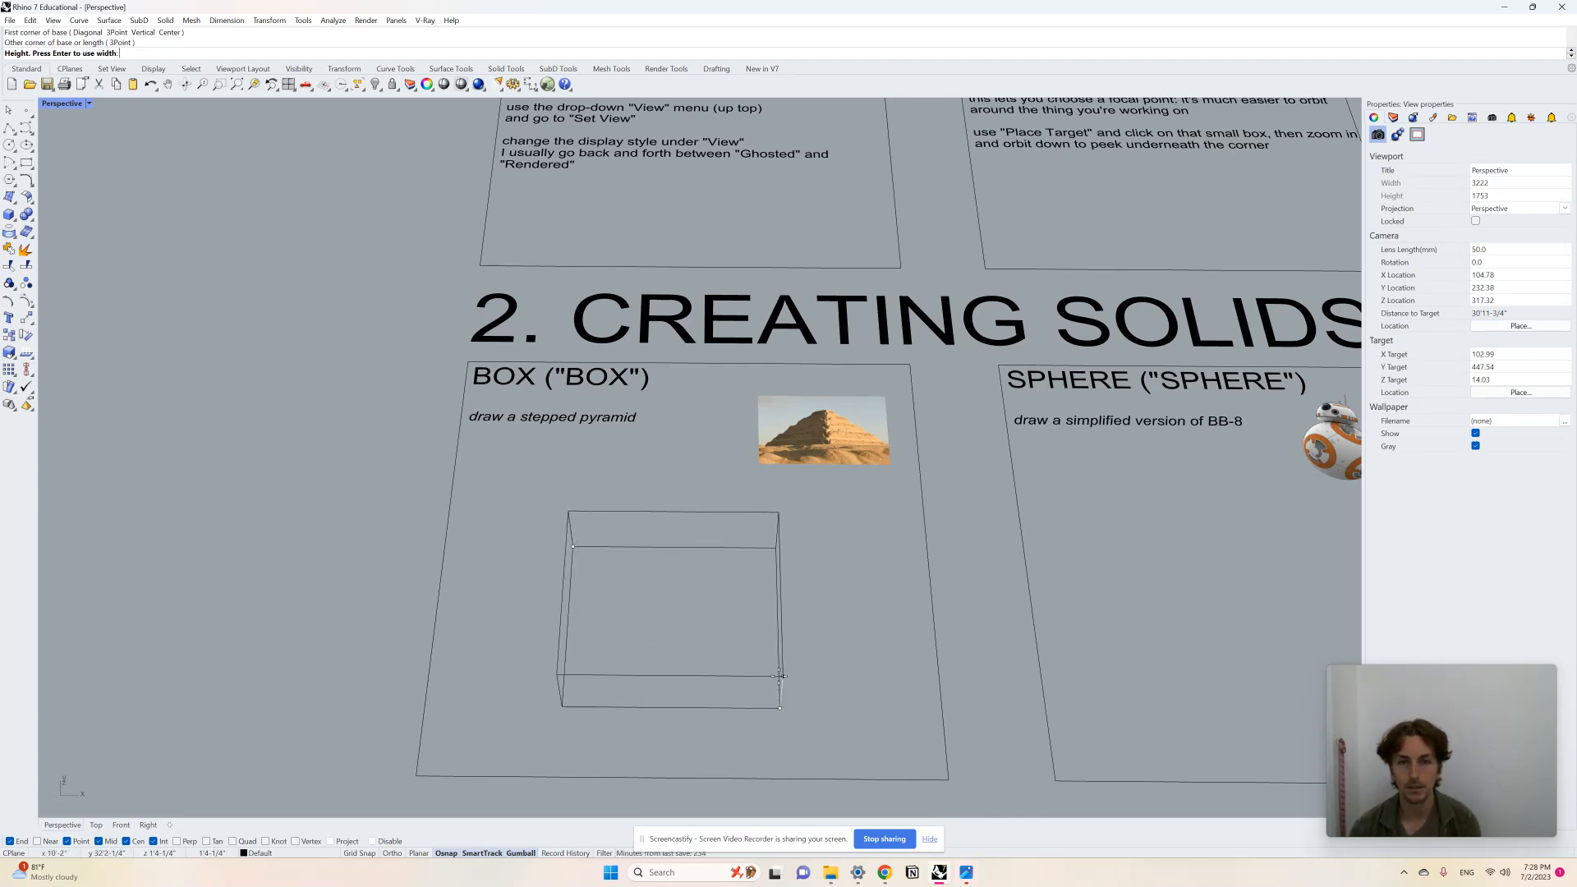
{"action": "left_click", "coordinate": [780, 681]}
Step: Draw a smaller, shorter box on top of the base box as the second tier
{"action": "scroll", "coordinate": [739, 651], "scroll_direction": "up", "scroll_amount": 2}
{"action": "right_click_drag", "start_coordinate": [732, 651], "coordinate": [746, 625]}
{"action": "key", "text": "Return"}
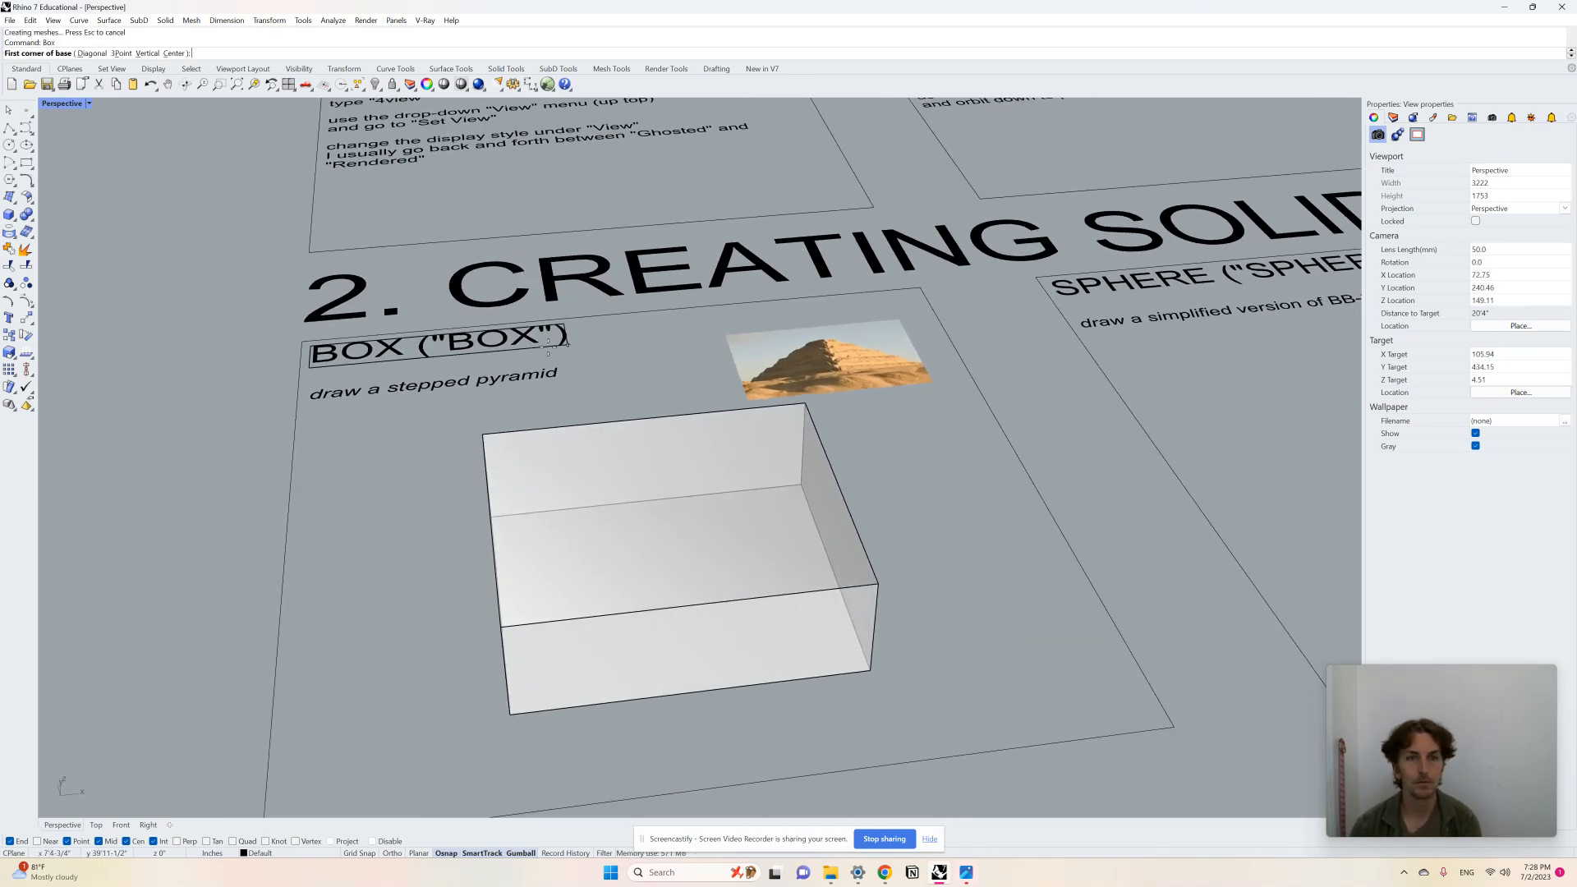
{"action": "left_click", "coordinate": [482, 433]}
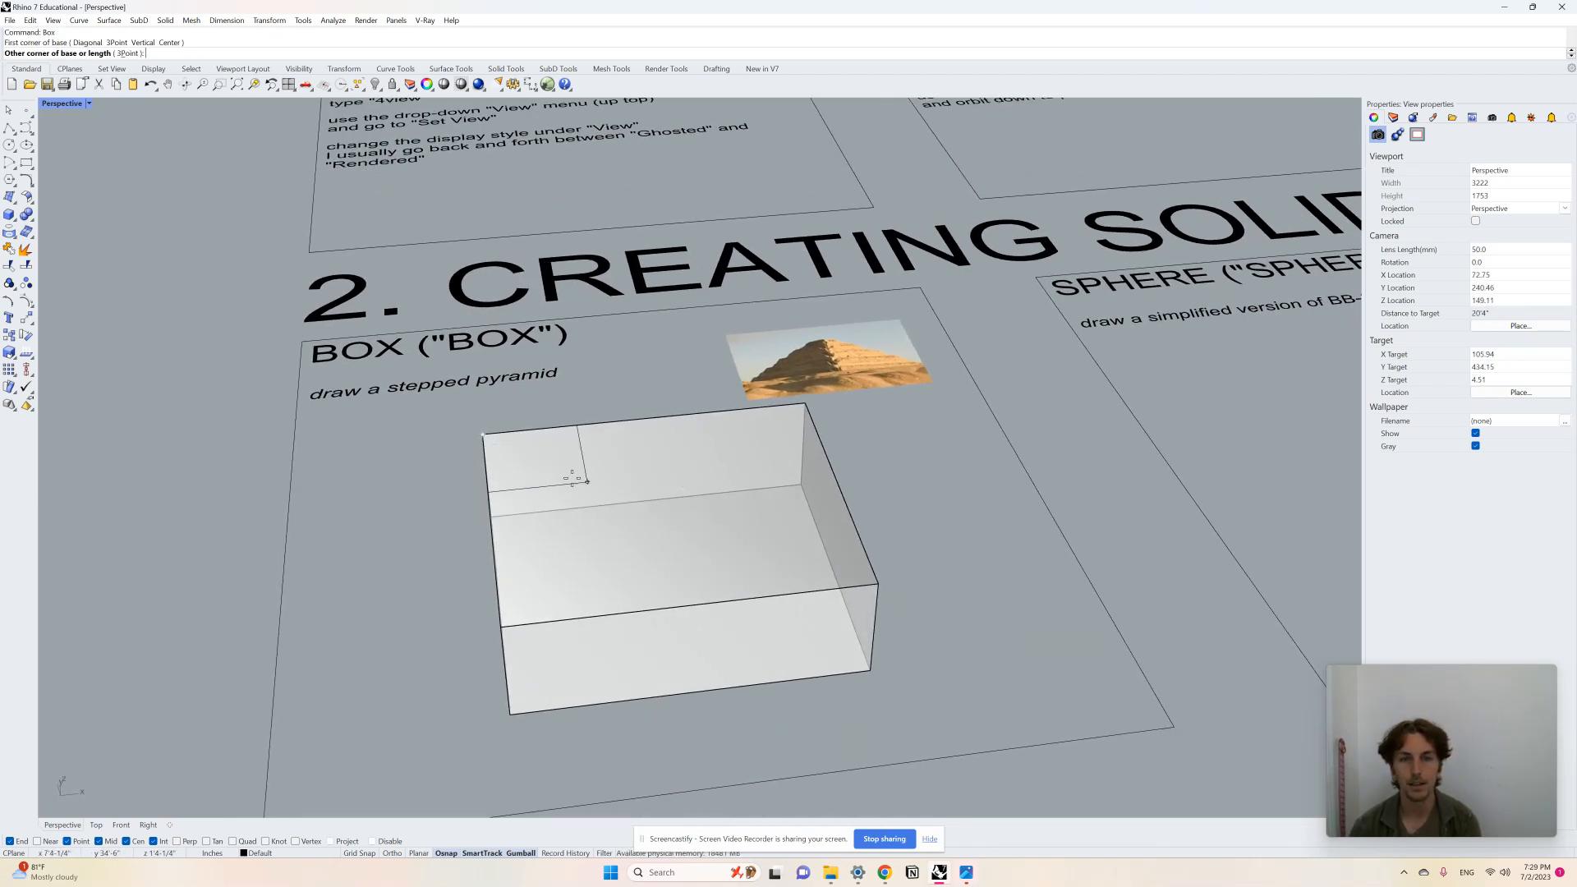
{"action": "left_click", "coordinate": [784, 537]}
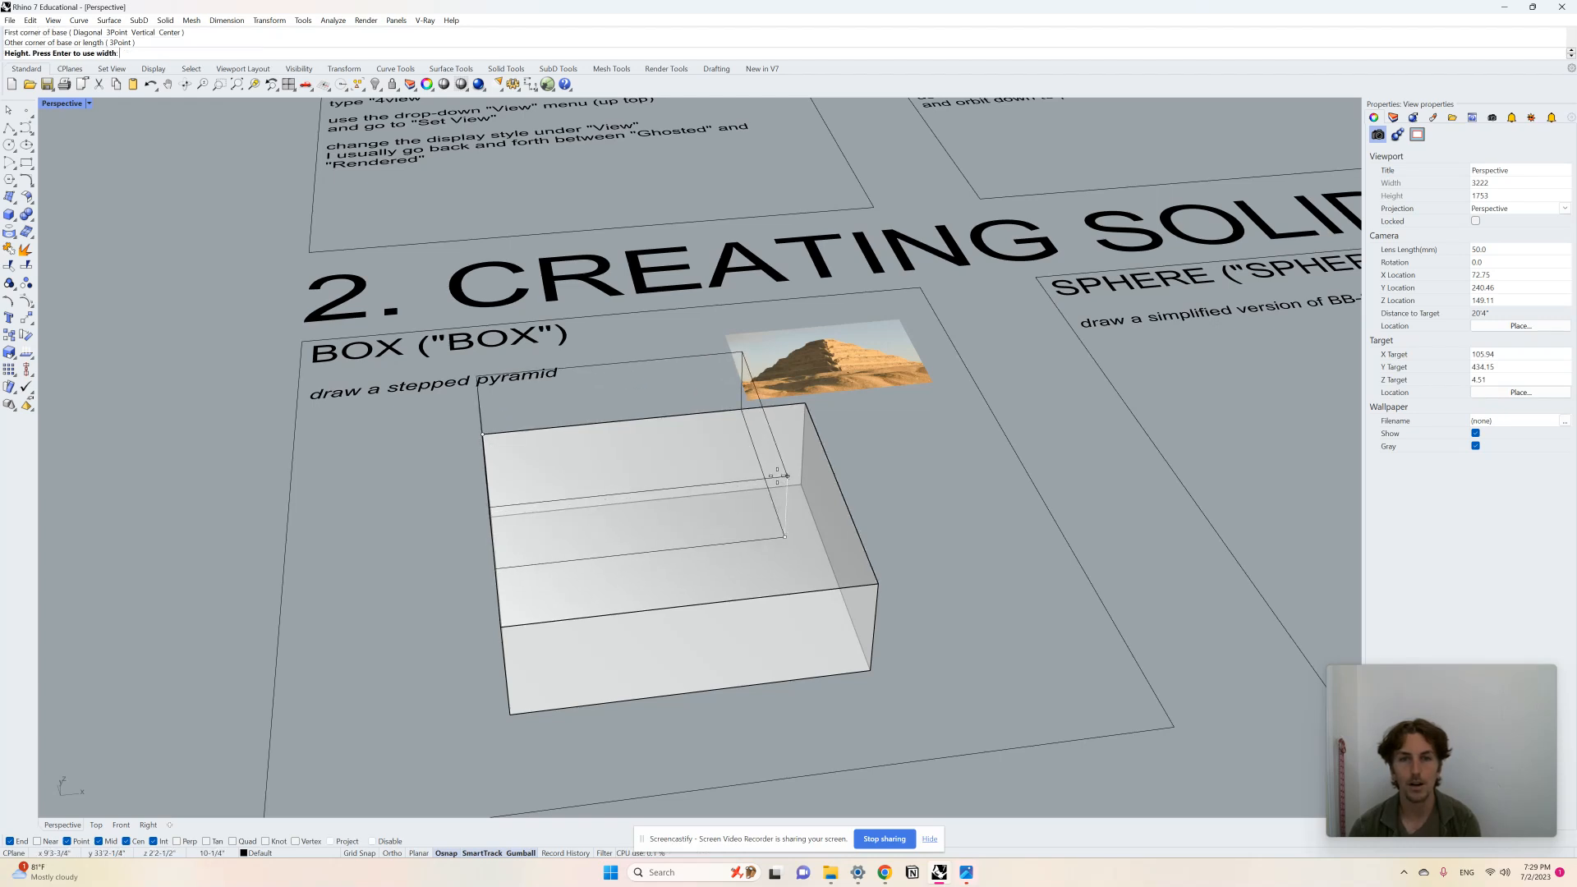
{"action": "left_click", "coordinate": [782, 478]}
{"action": "right_click_drag", "start_coordinate": [716, 449], "coordinate": [646, 523]}
{"action": "left_click_drag", "start_coordinate": [636, 537], "coordinate": [674, 573]}
{"action": "left_click", "coordinate": [900, 609]}
{"action": "right_click_drag", "start_coordinate": [900, 609], "coordinate": [772, 386]}
Step: Duplicate the second tier upward and scale the copy down into a third tier
{"action": "left_click", "coordinate": [746, 374]}
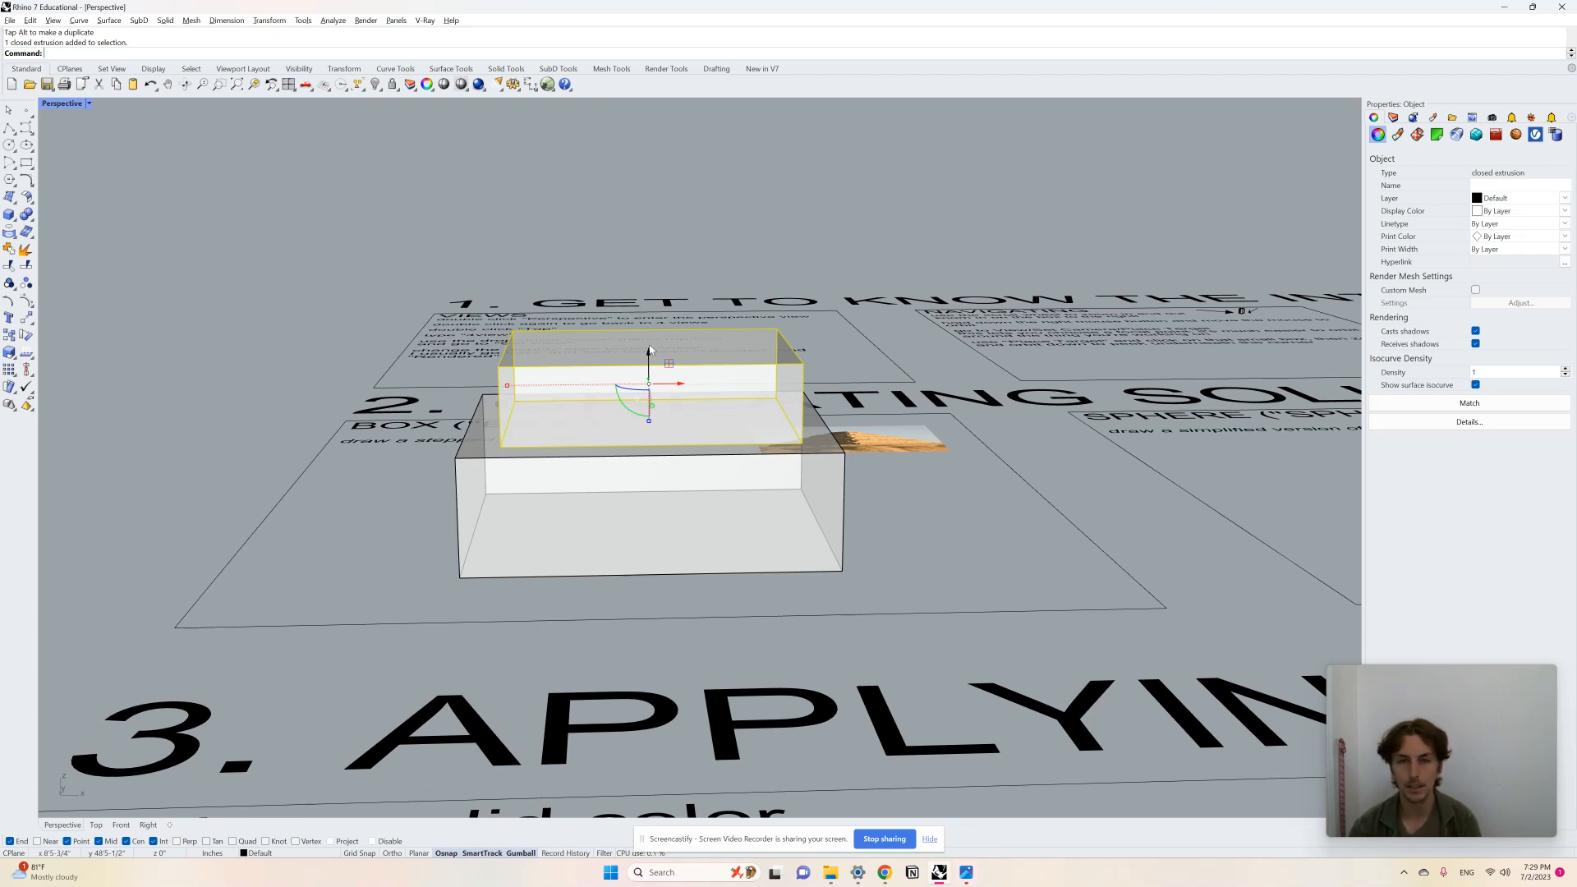
{"action": "left_click_drag", "start_coordinate": [649, 358], "coordinate": [662, 282]}
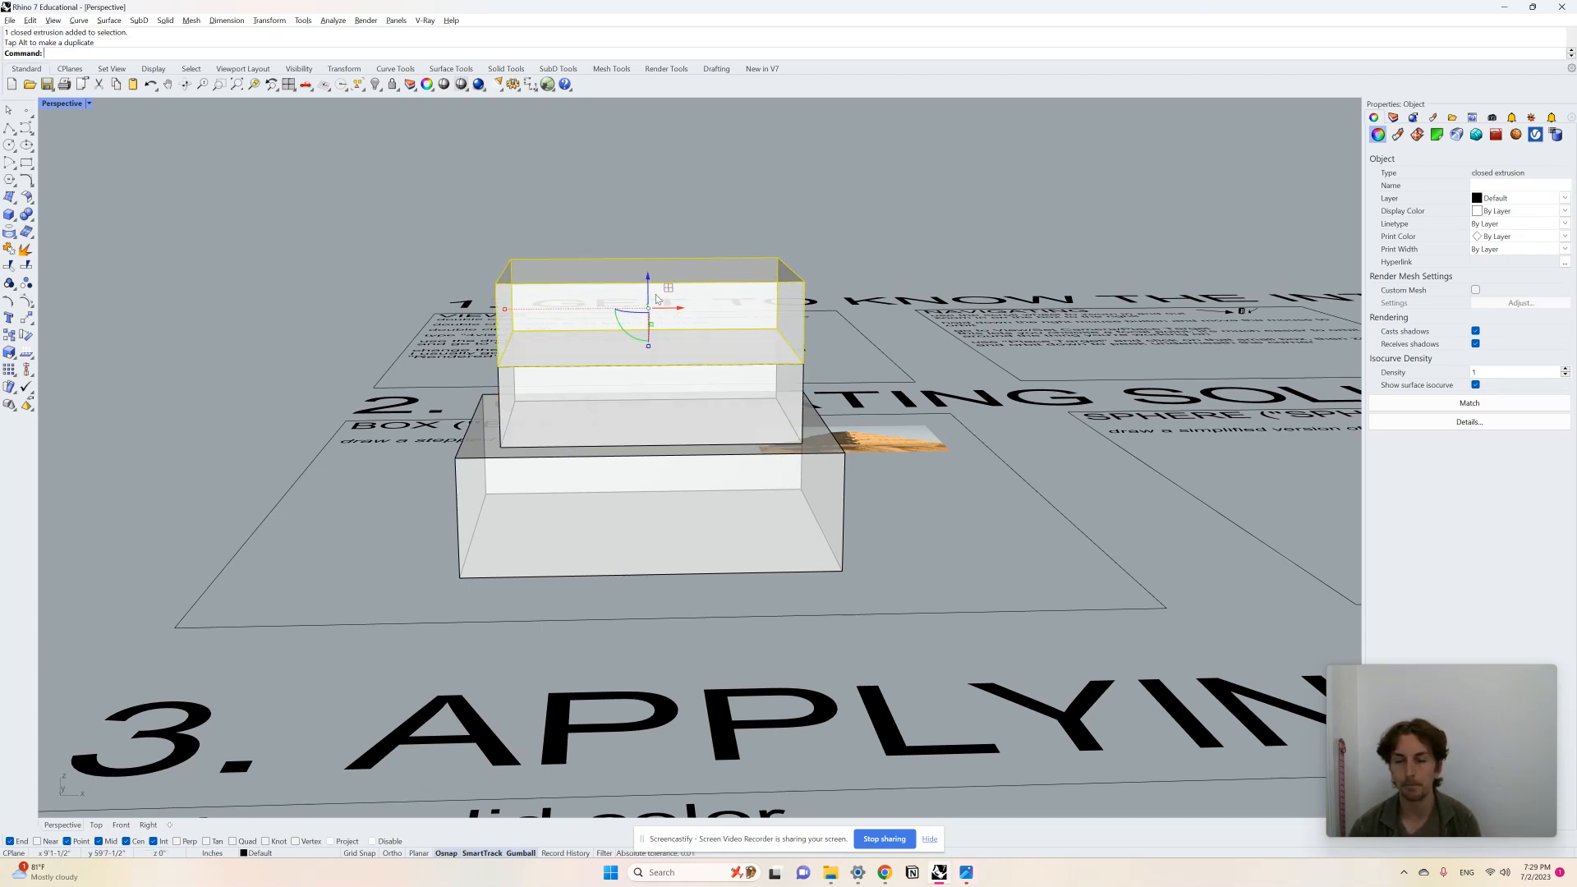
{"action": "right_click_drag", "start_coordinate": [616, 326], "coordinate": [575, 363]}
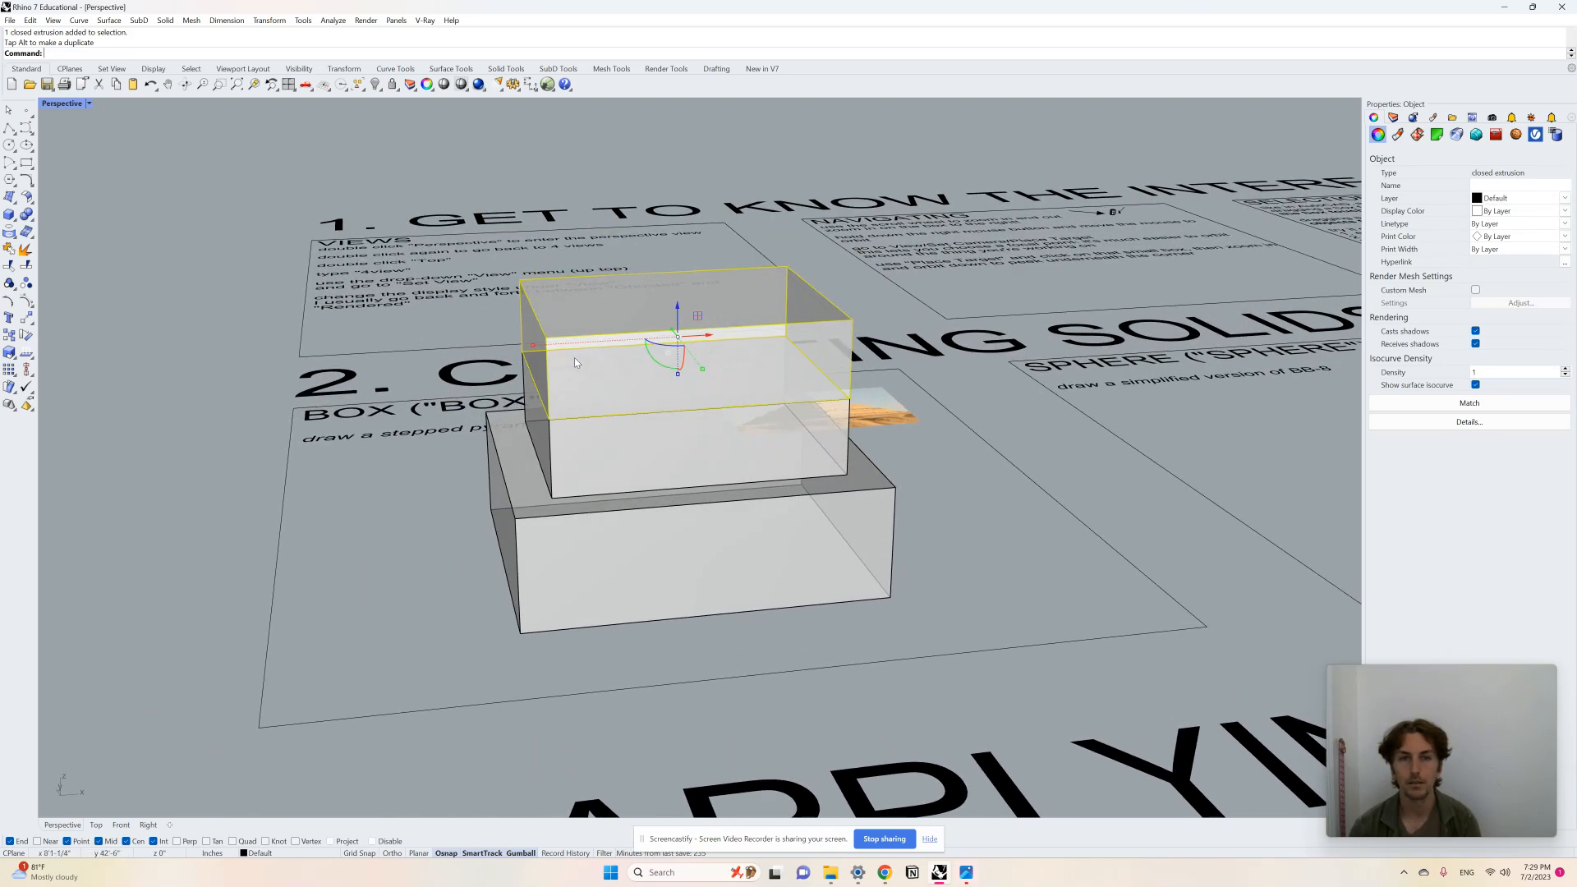
{"action": "left_click_drag", "start_coordinate": [532, 346], "coordinate": [567, 344], "text": "shift"}
{"action": "left_click_drag", "start_coordinate": [679, 306], "coordinate": [679, 317]}
Step: Select the top box and duplicate it upward to start a fourth tier
{"action": "left_click", "coordinate": [980, 444]}
{"action": "right_click_drag", "start_coordinate": [981, 445], "coordinate": [959, 443]}
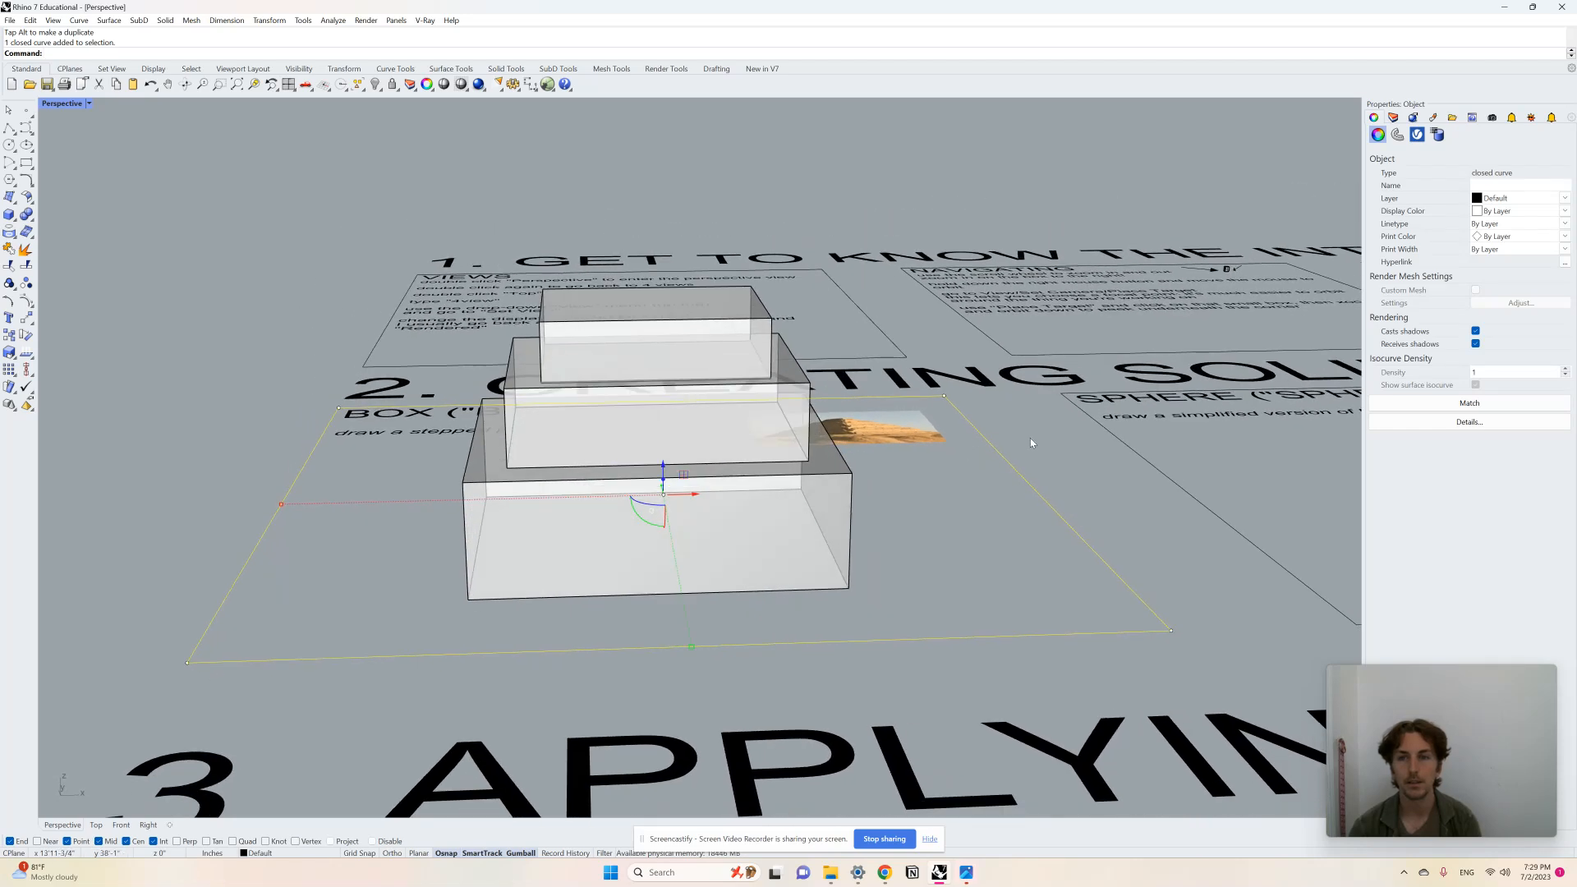
{"action": "left_click", "coordinate": [1030, 437]}
{"action": "scroll", "coordinate": [698, 323], "scroll_direction": "up", "scroll_amount": 3}
{"action": "left_click", "coordinate": [725, 321]}
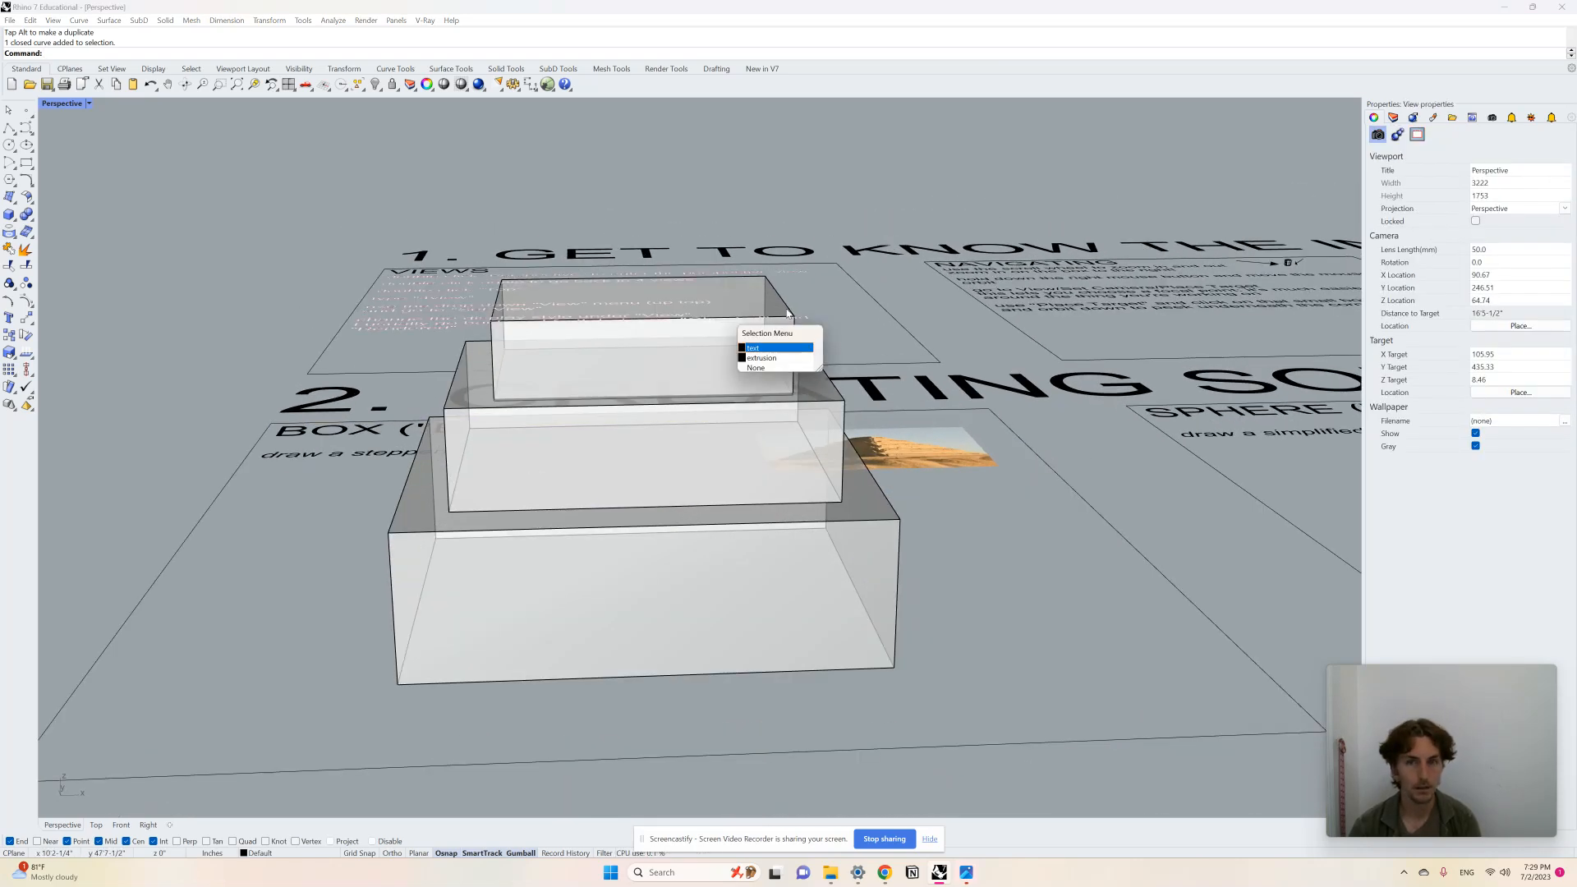
{"action": "left_click", "coordinate": [772, 346]}
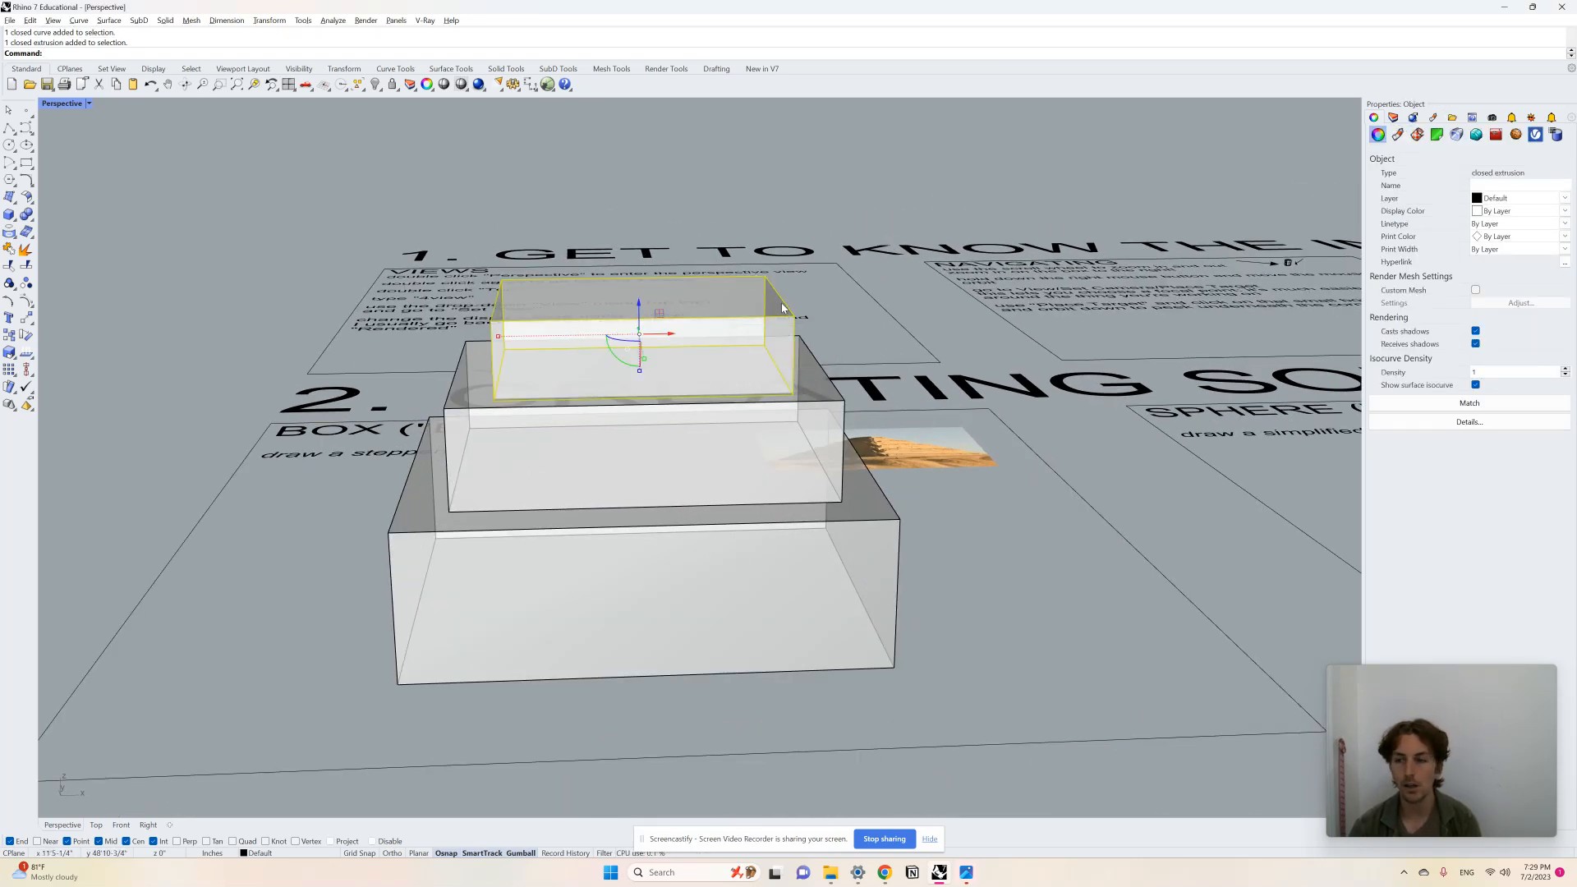
{"action": "left_click_drag", "start_coordinate": [639, 309], "coordinate": [640, 230]}
{"action": "right_click_drag", "start_coordinate": [626, 250], "coordinate": [613, 274]}
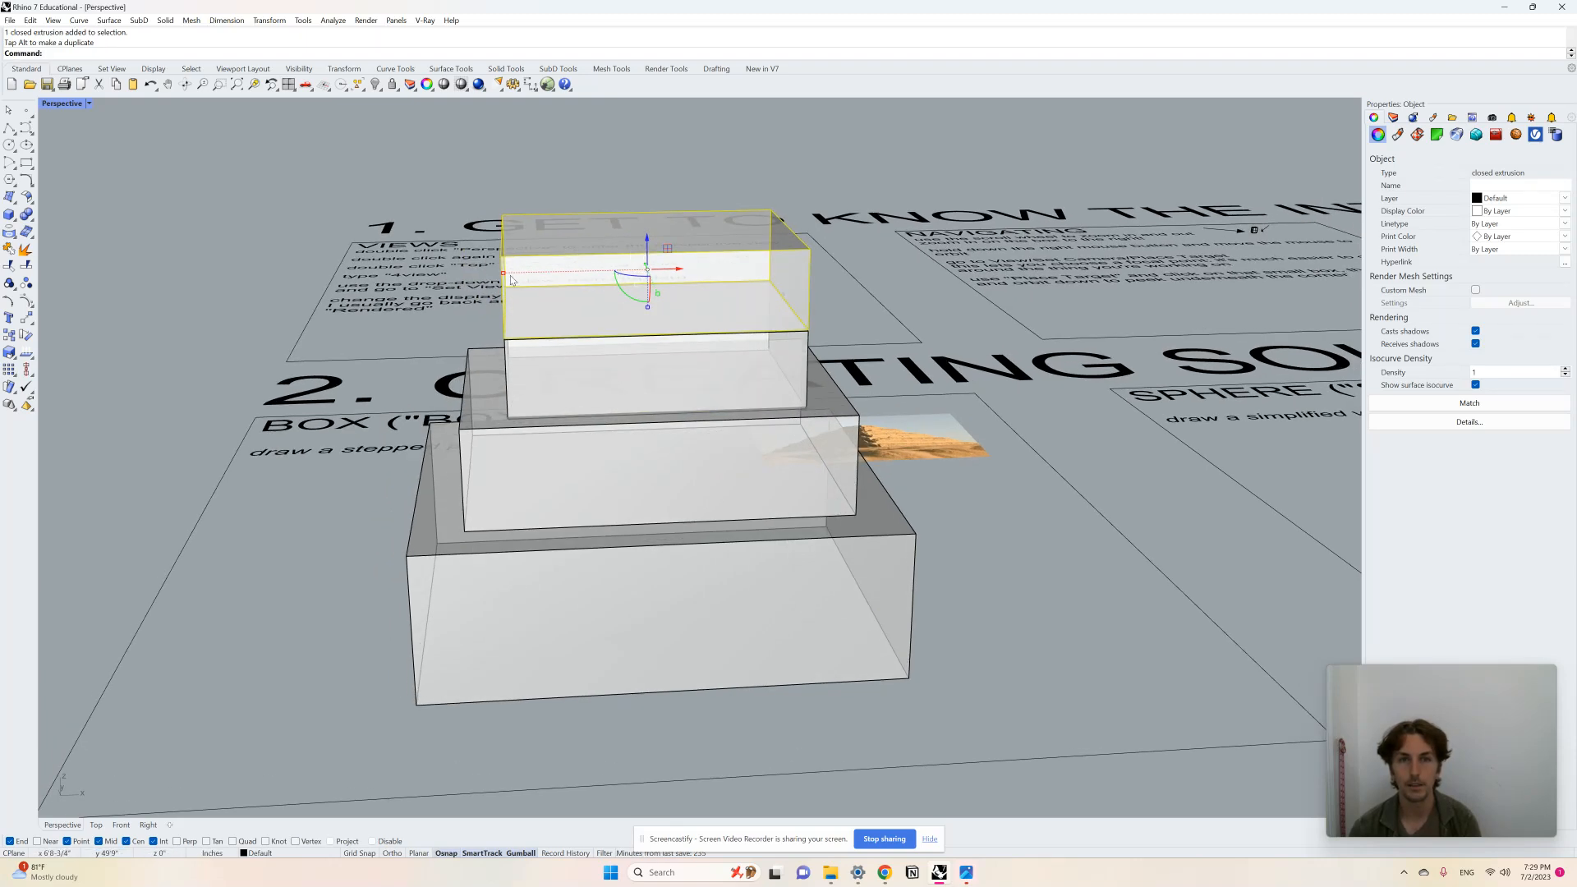
Step: Scale the new top box down and lower it onto the tier below
{"action": "left_click_drag", "start_coordinate": [504, 276], "coordinate": [546, 273]}
{"action": "left_click_drag", "start_coordinate": [649, 239], "coordinate": [649, 242]}
{"action": "right_click_drag", "start_coordinate": [880, 362], "coordinate": [874, 351]}
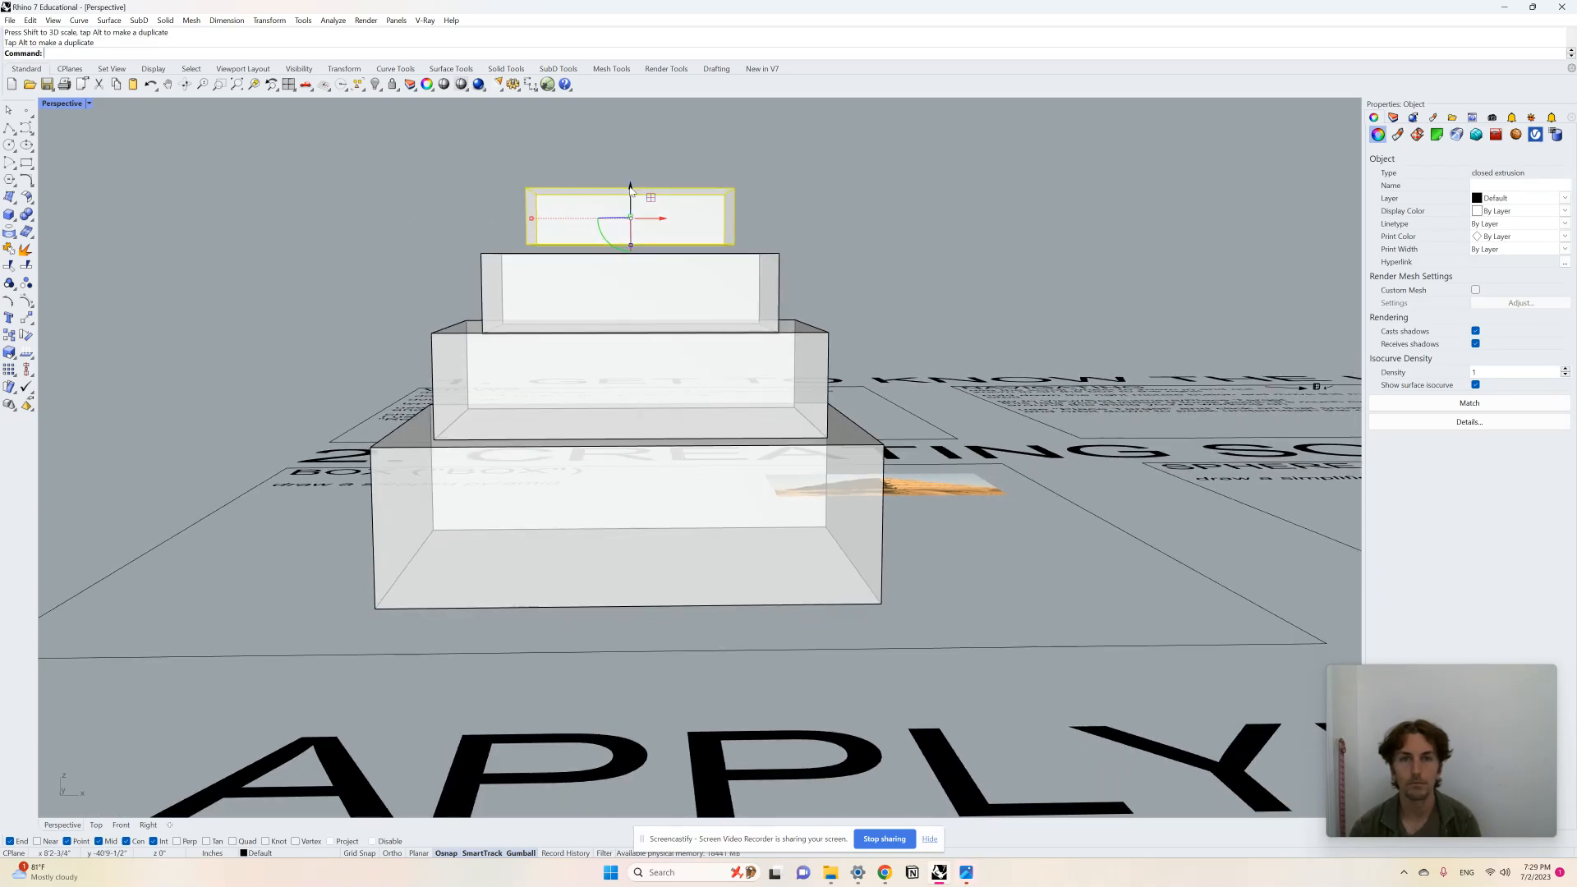
{"action": "left_click_drag", "start_coordinate": [630, 190], "coordinate": [630, 198]}
Step: Review the finished stepped pyramid from several angles and zoom out over the exercise panels
{"action": "left_click", "coordinate": [931, 249]}
{"action": "right_click_drag", "start_coordinate": [782, 281], "coordinate": [813, 339]}
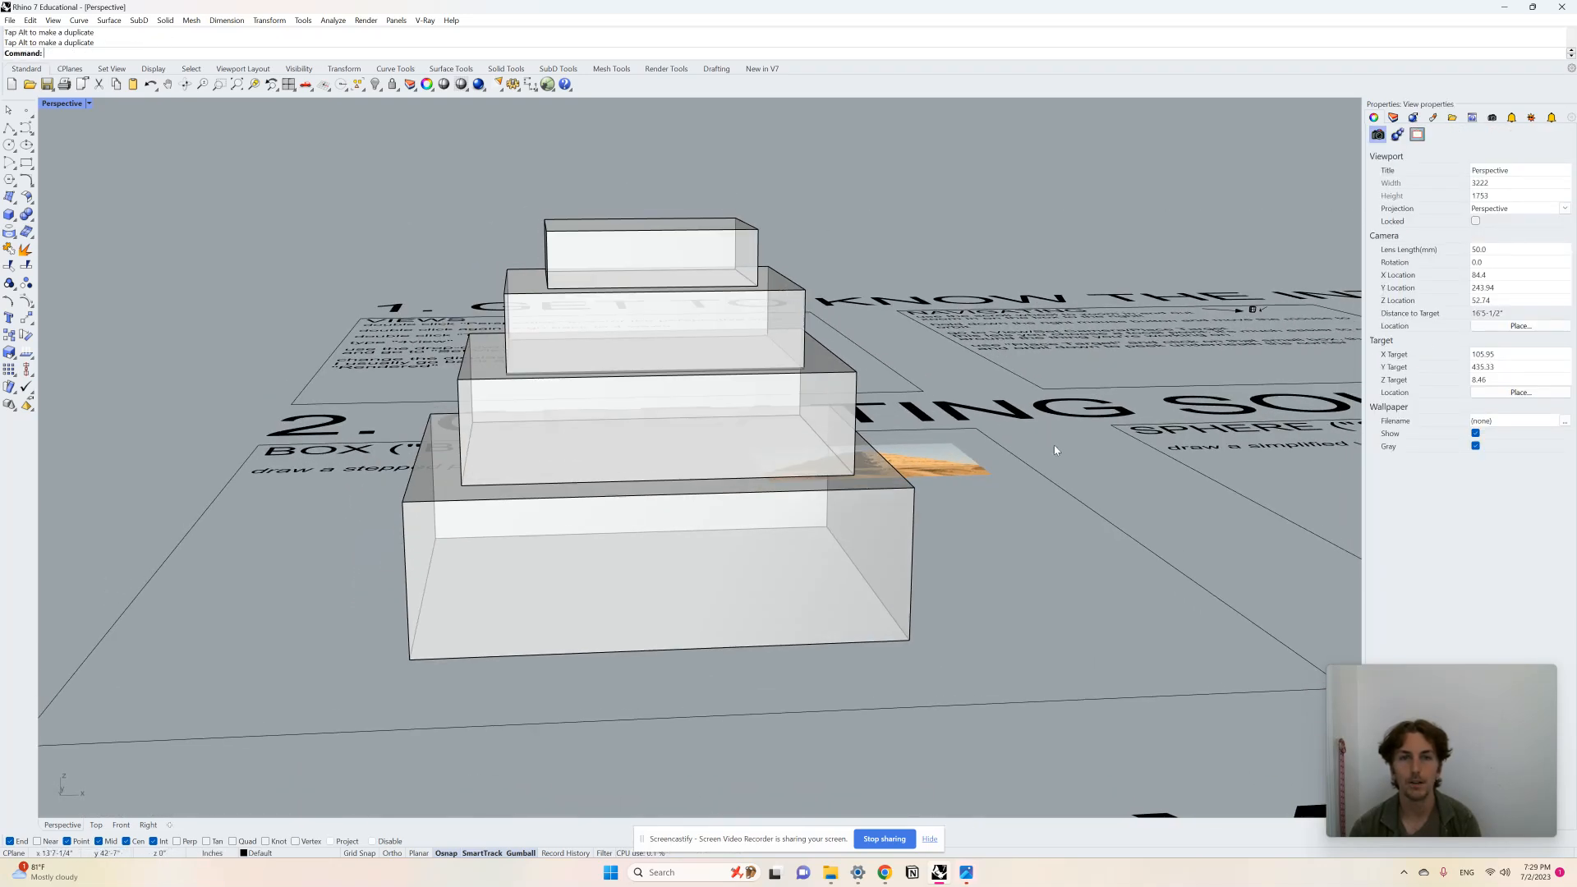
{"action": "scroll", "coordinate": [672, 432], "scroll_direction": "down", "scroll_amount": 3}
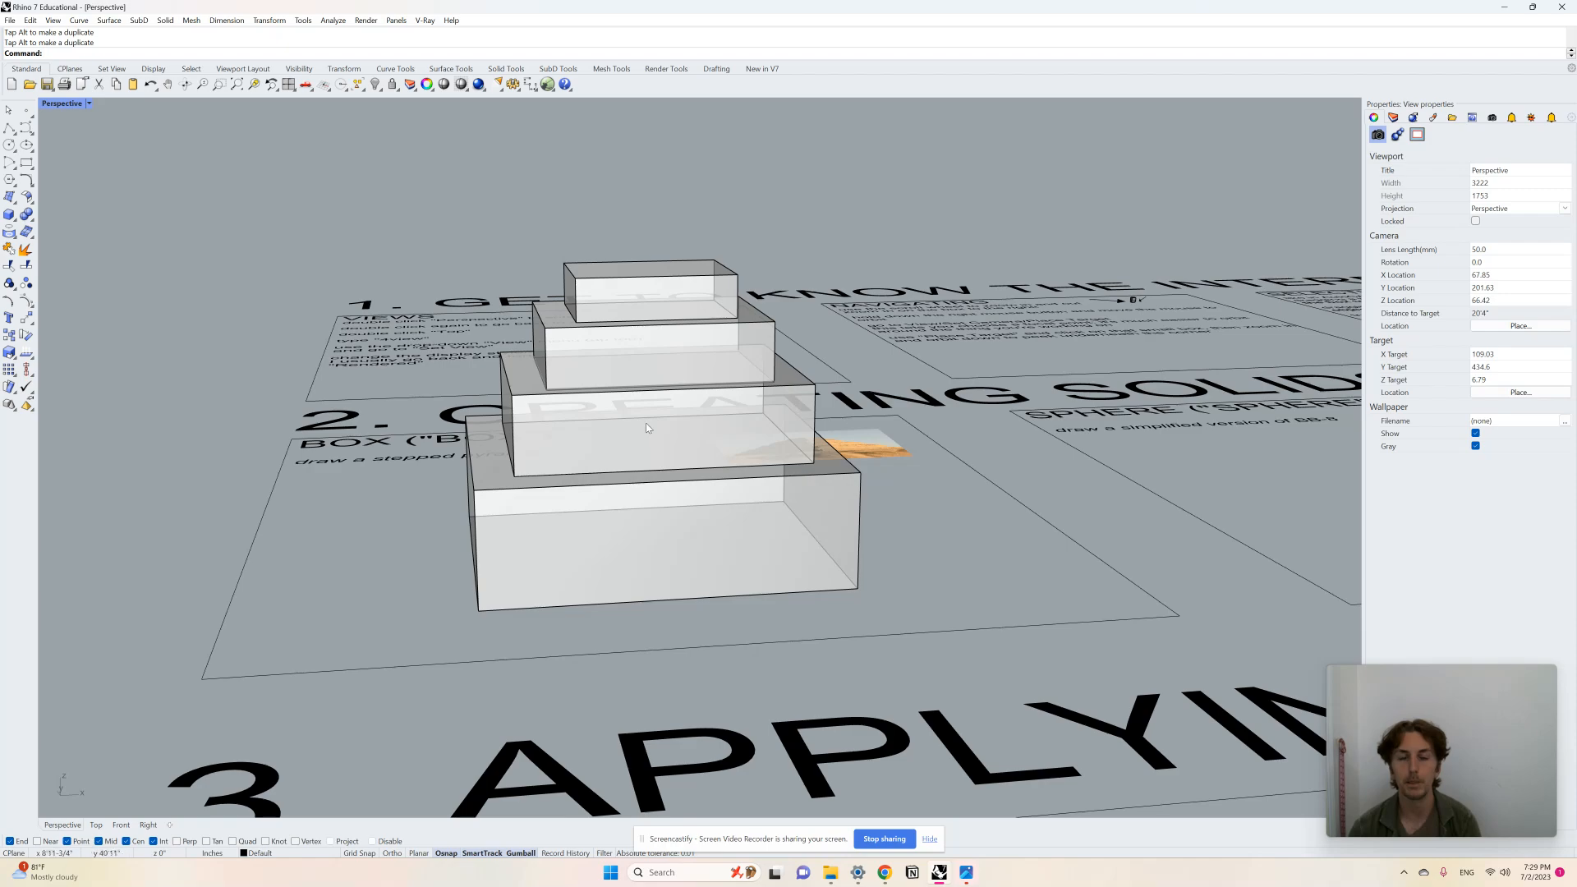
{"action": "right_click_drag", "start_coordinate": [665, 426], "coordinate": [560, 545]}
{"action": "scroll", "coordinate": [332, 498], "scroll_direction": "down", "scroll_amount": 10}
{"action": "scroll", "coordinate": [552, 530], "scroll_direction": "down", "scroll_amount": 4}
{"action": "scroll", "coordinate": [822, 526], "scroll_direction": "up", "scroll_amount": 6}
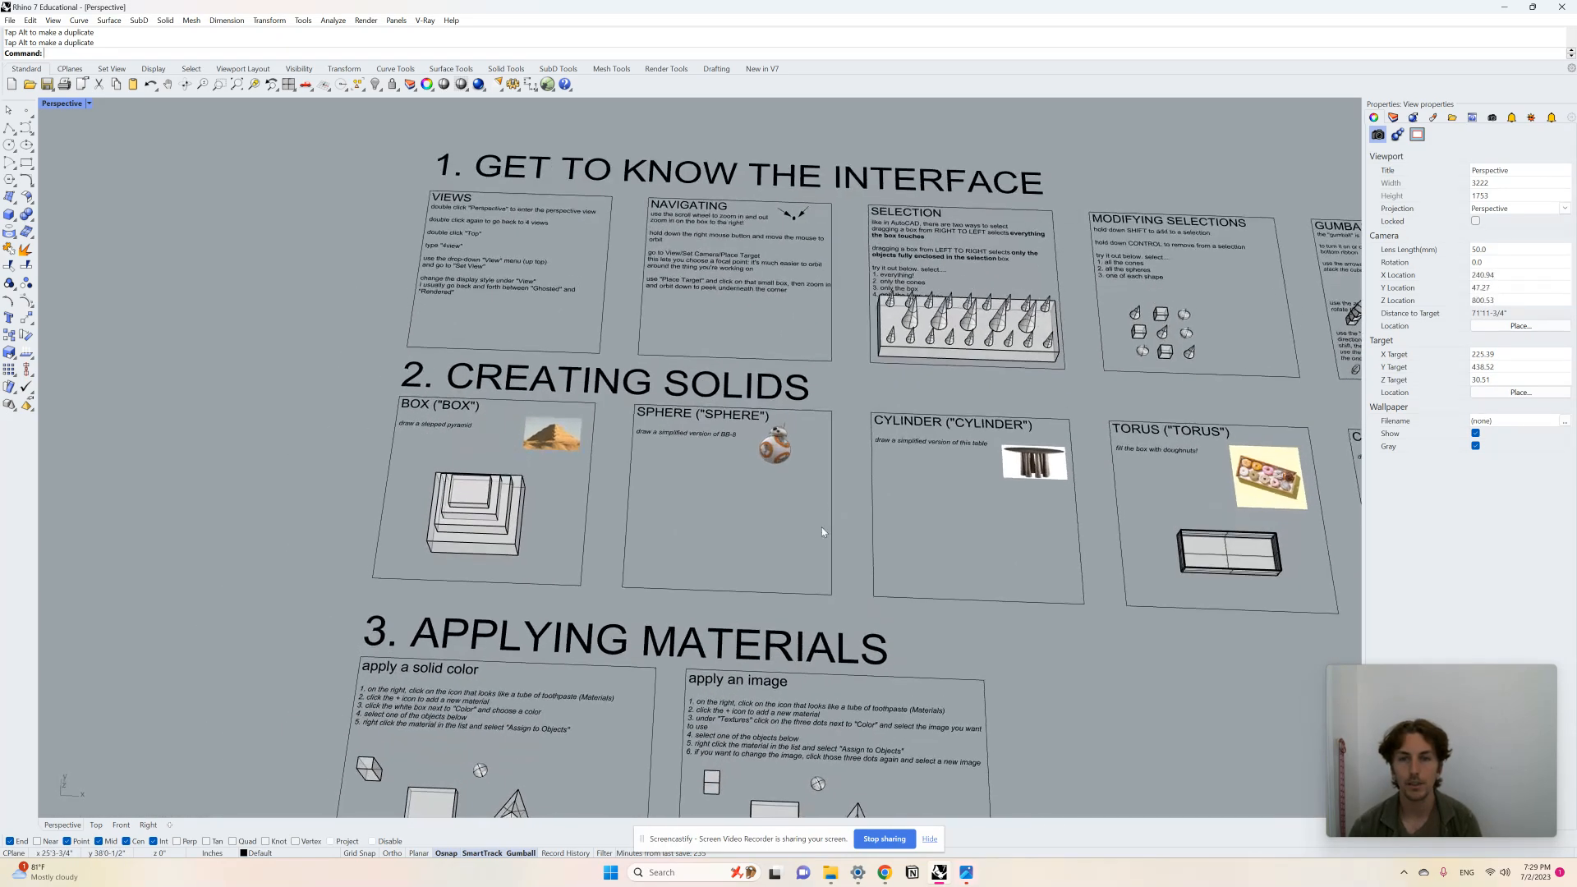
{"action": "right_click_drag", "start_coordinate": [556, 477], "coordinate": [559, 472]}
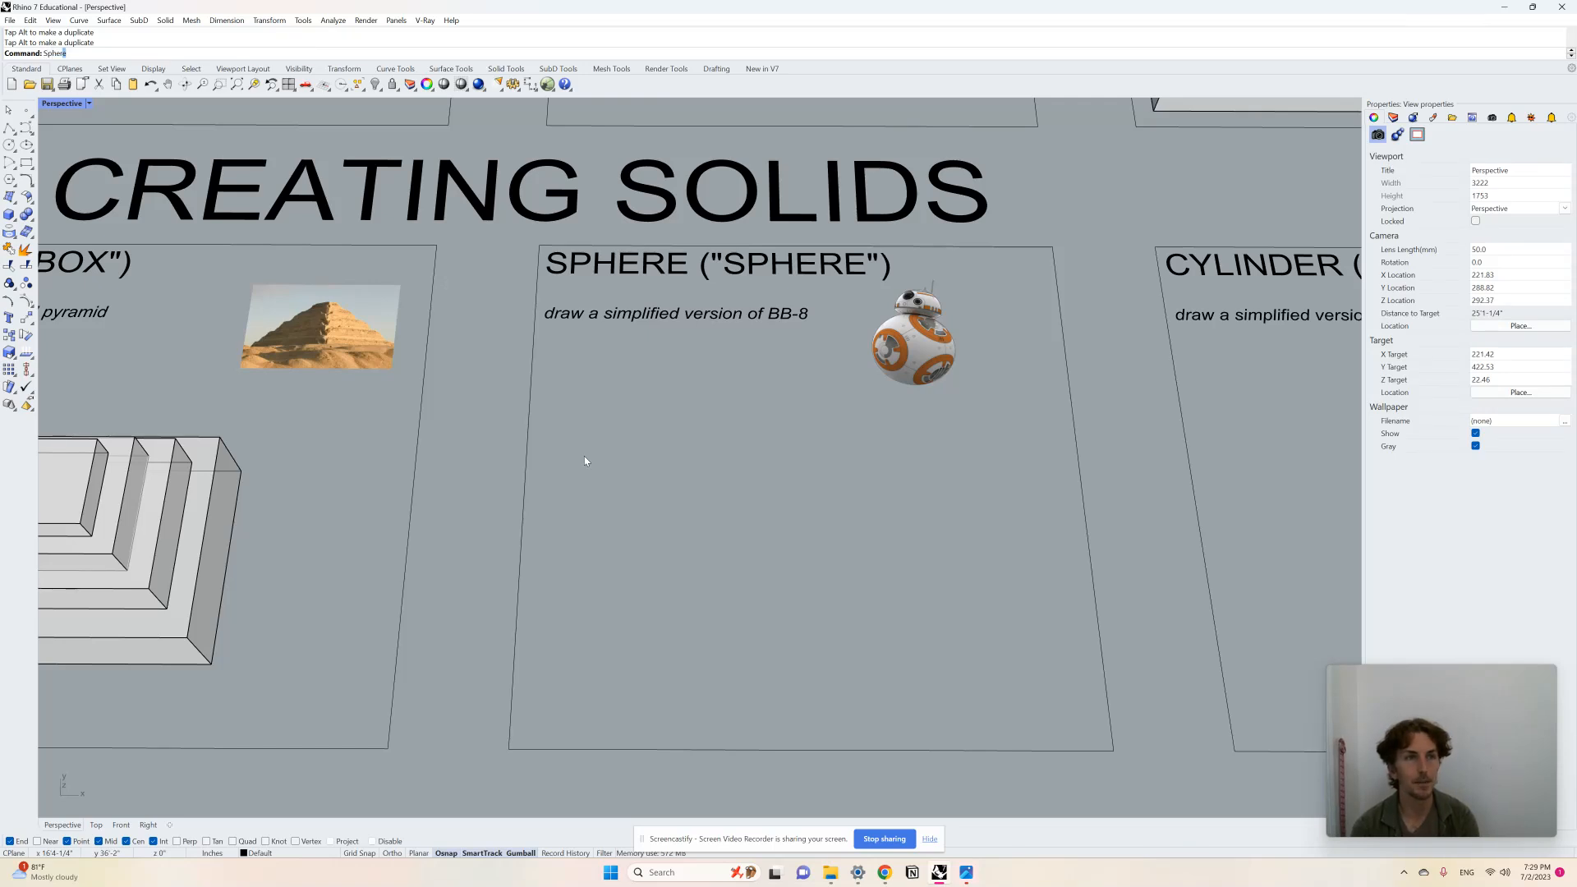
Step: Draw a sphere in the SPHERE panel by picking its center and radius
{"action": "key", "text": "Return"}
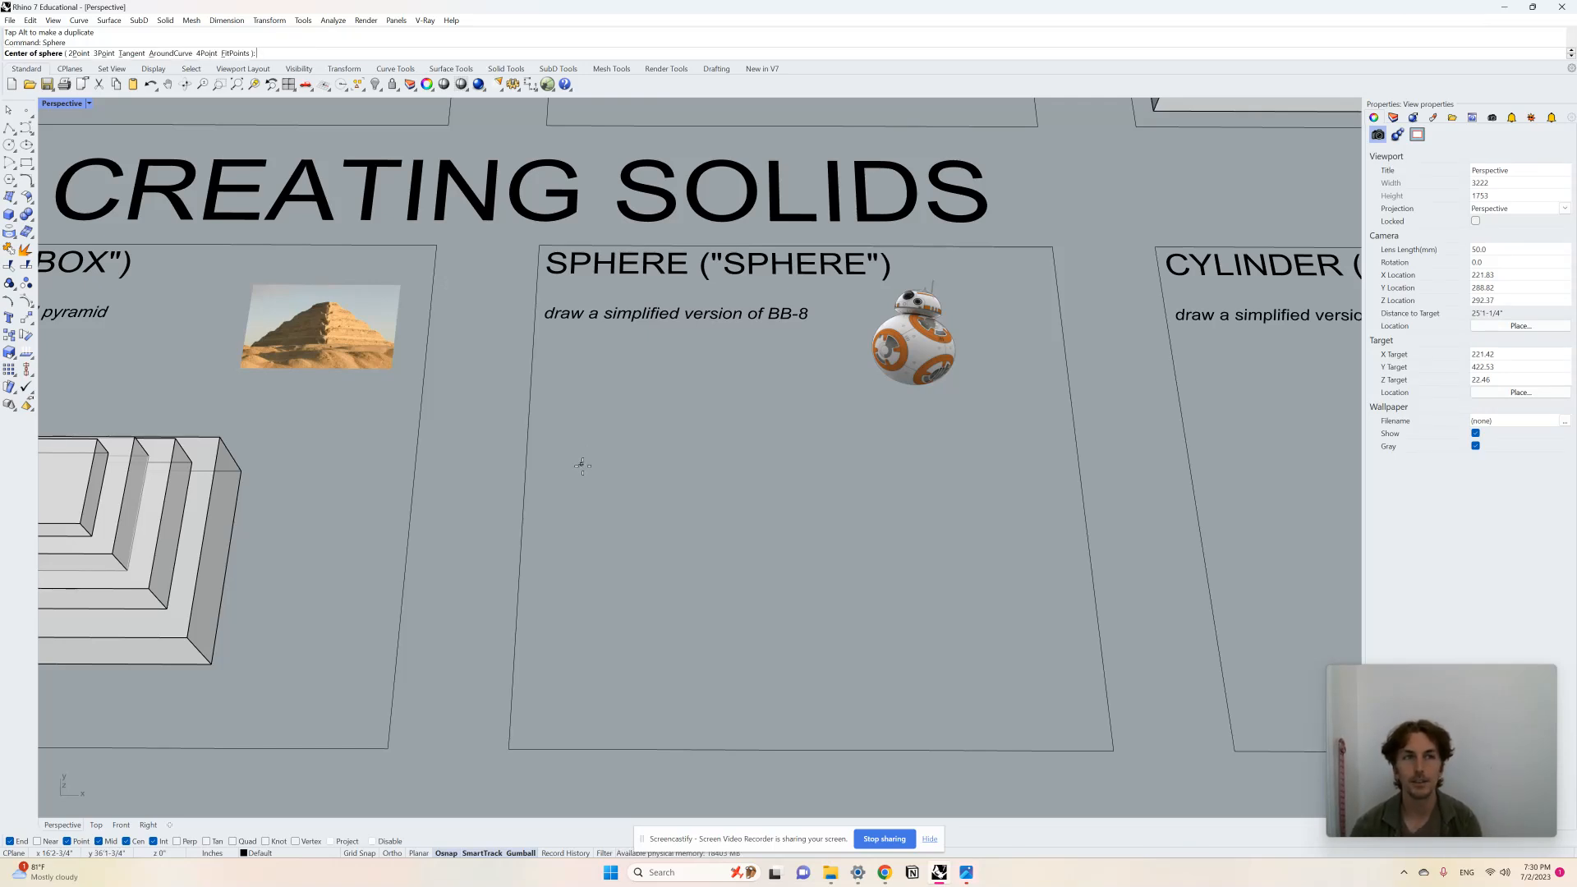
{"action": "left_click", "coordinate": [790, 510]}
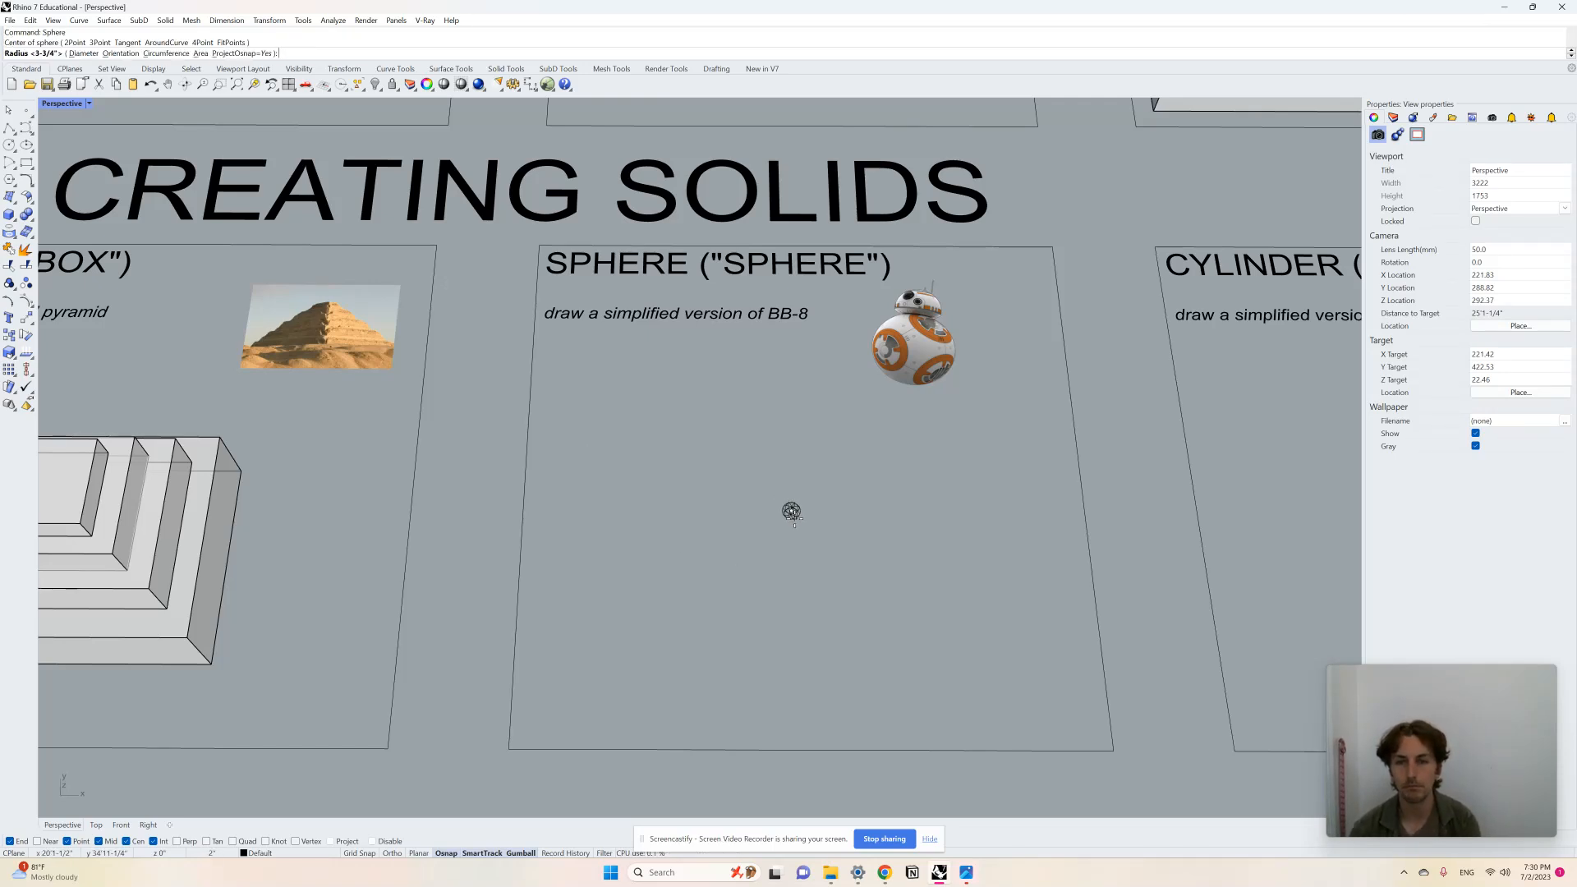
{"action": "left_click", "coordinate": [831, 555]}
{"action": "mouse_move", "coordinate": [831, 555]}
{"action": "right_mouse_down"}
{"action": "mouse_move", "coordinate": [938, 478]}
{"action": "mouse_move", "coordinate": [918, 506]}
{"action": "right_mouse_up"}
{"action": "scroll", "coordinate": [775, 584], "scroll_direction": "up", "scroll_amount": 4}
{"action": "right_click_drag", "start_coordinate": [775, 585], "coordinate": [795, 593]}
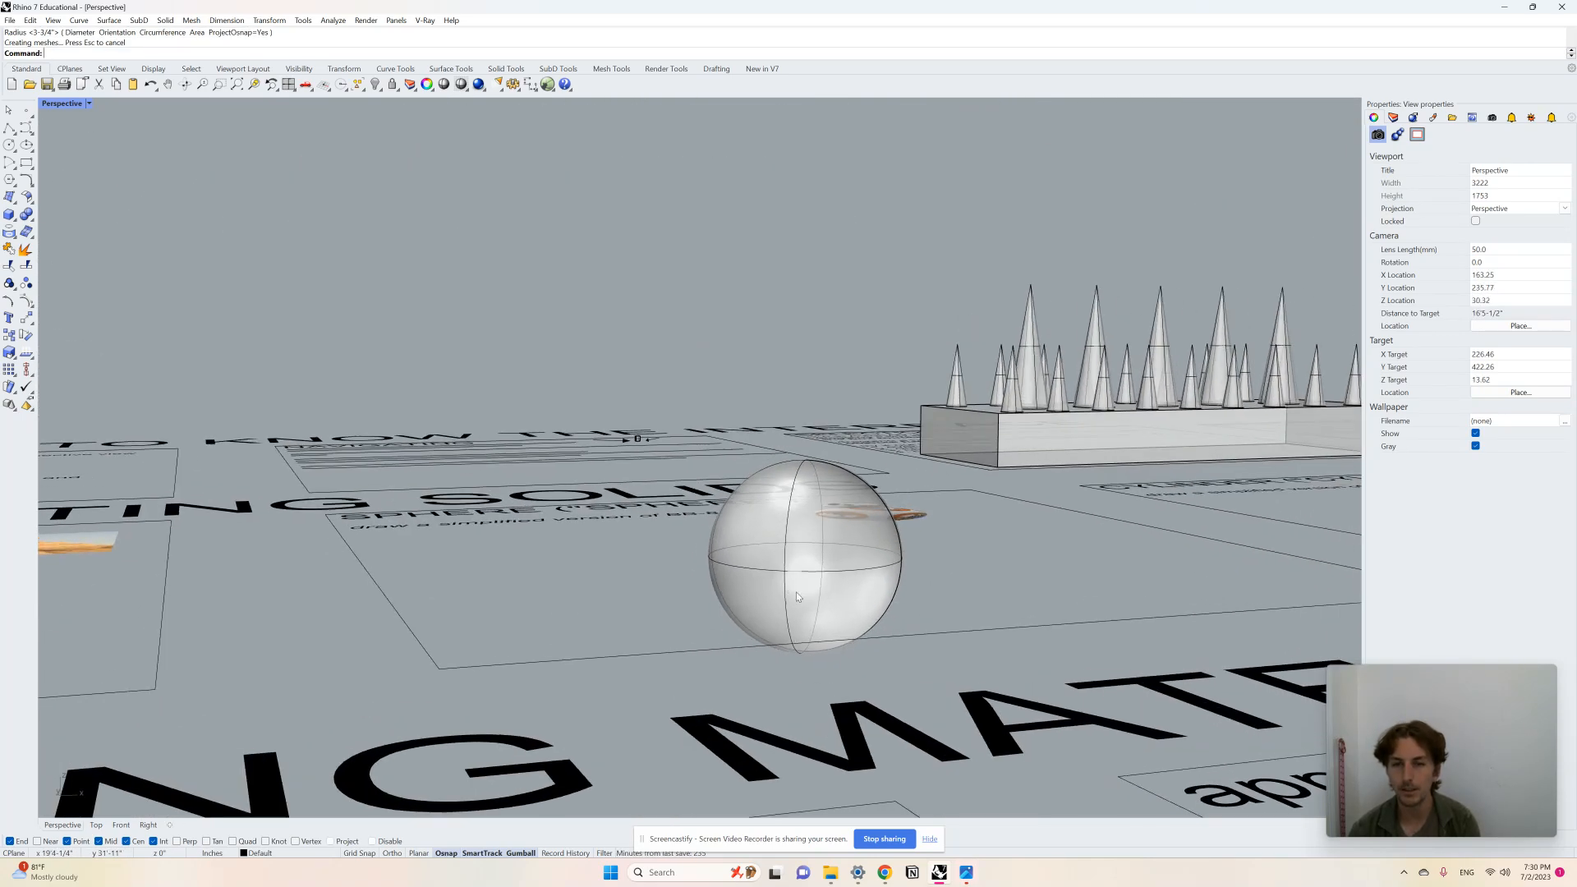
Step: Select the sphere and move it straight upward above the panel
{"action": "scroll", "coordinate": [785, 579], "scroll_direction": "up", "scroll_amount": 4}
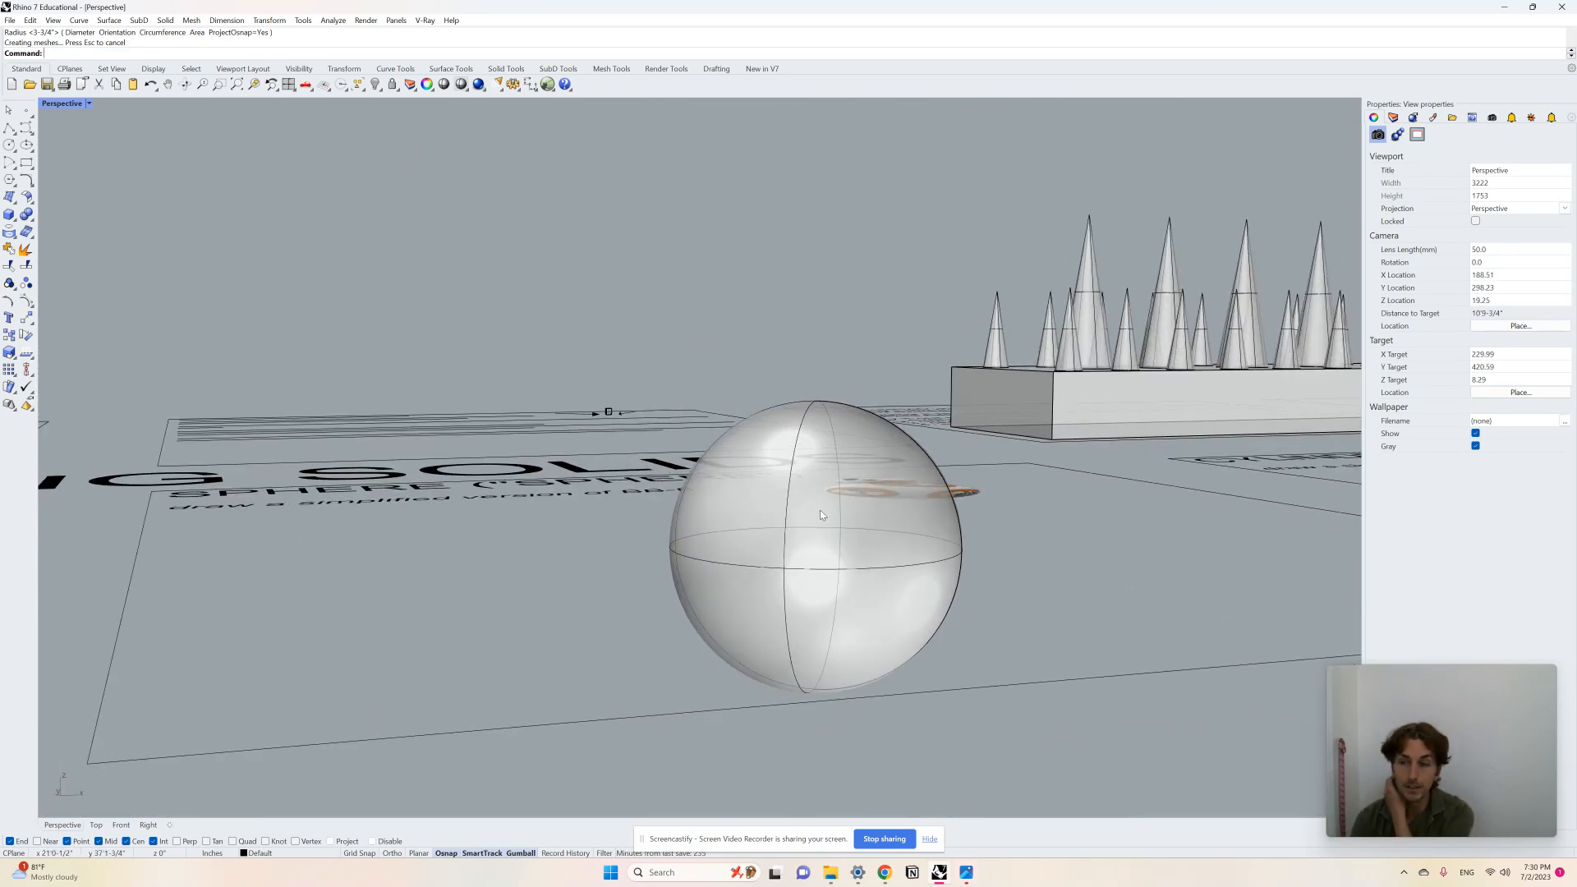
{"action": "left_click", "coordinate": [810, 552]}
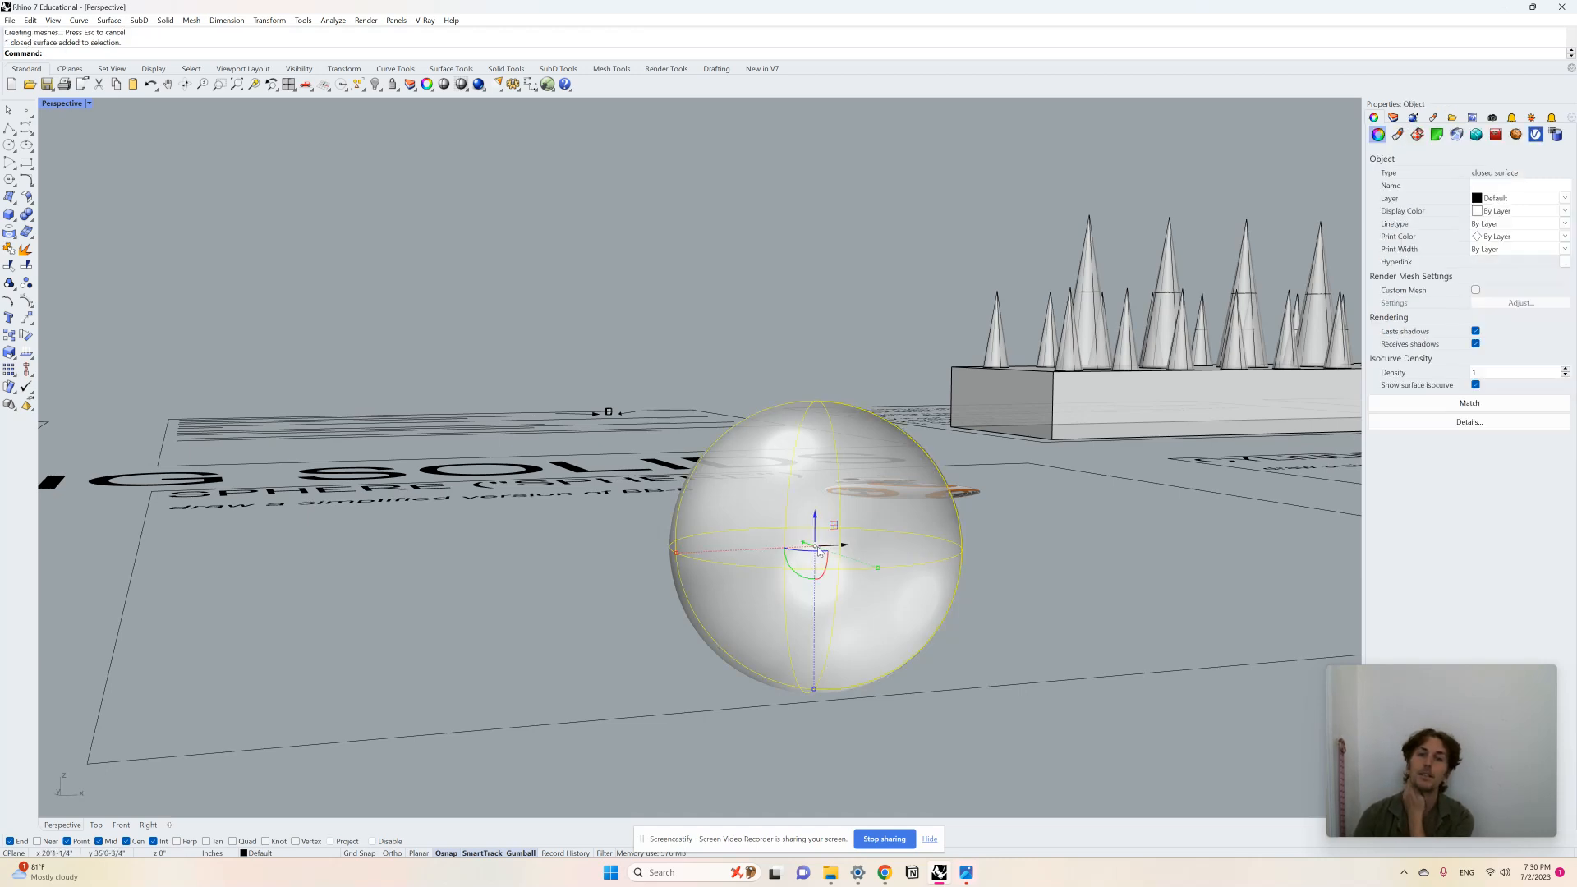
{"action": "left_click_drag", "start_coordinate": [815, 523], "coordinate": [815, 384]}
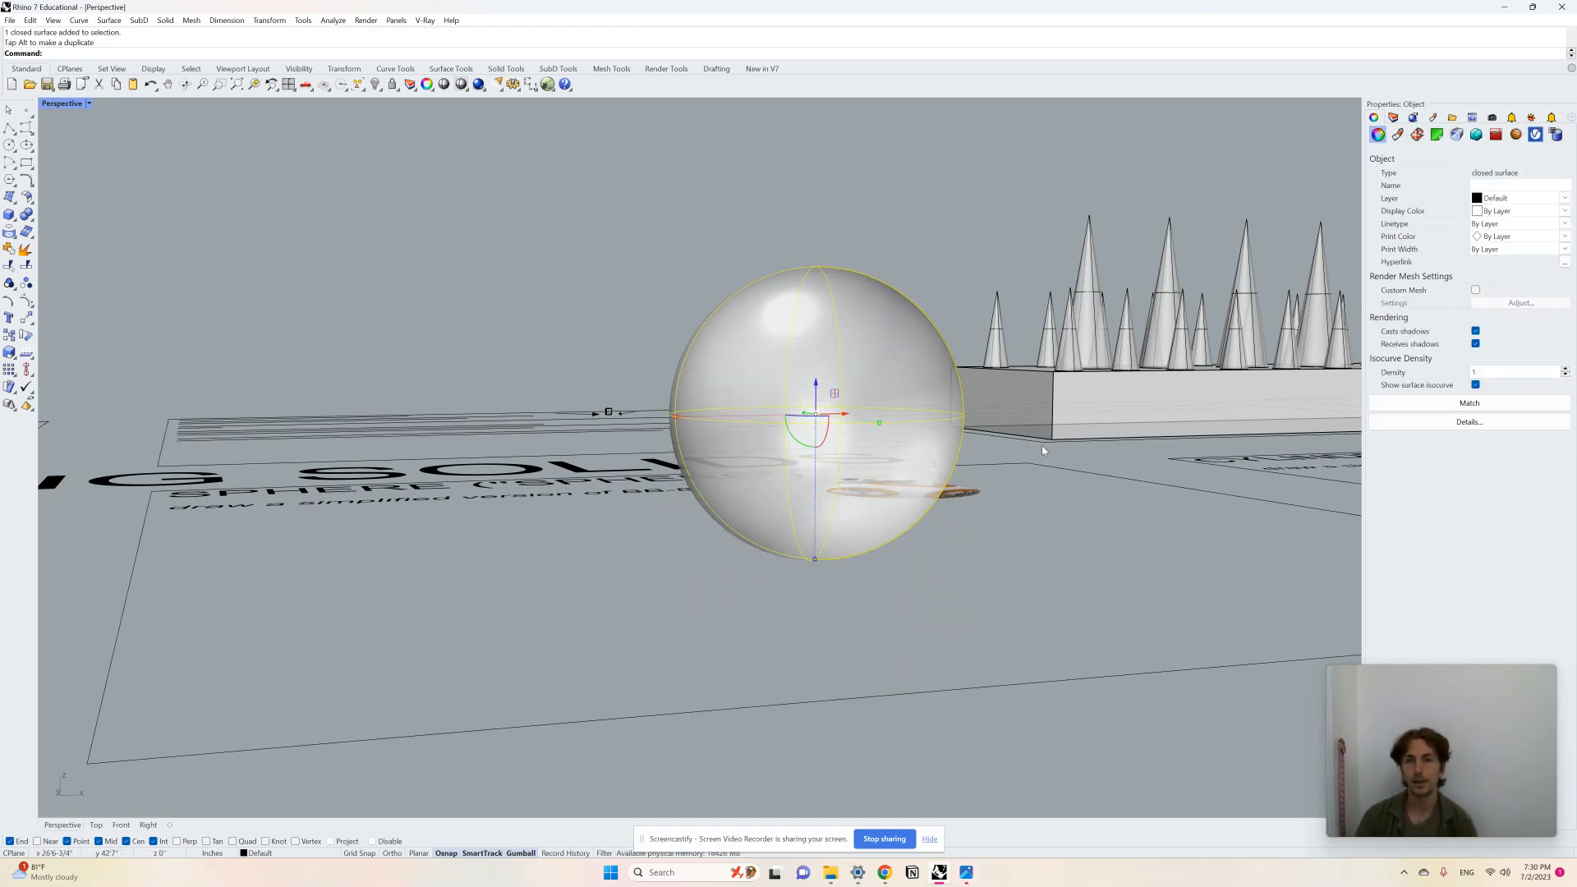
Step: Draw a smaller sphere beside the first sphere in the SPHERE panel by picking its center and radius
{"action": "left_click", "coordinate": [1075, 457]}
{"action": "right_click_drag", "start_coordinate": [1075, 456], "coordinate": [1009, 557]}
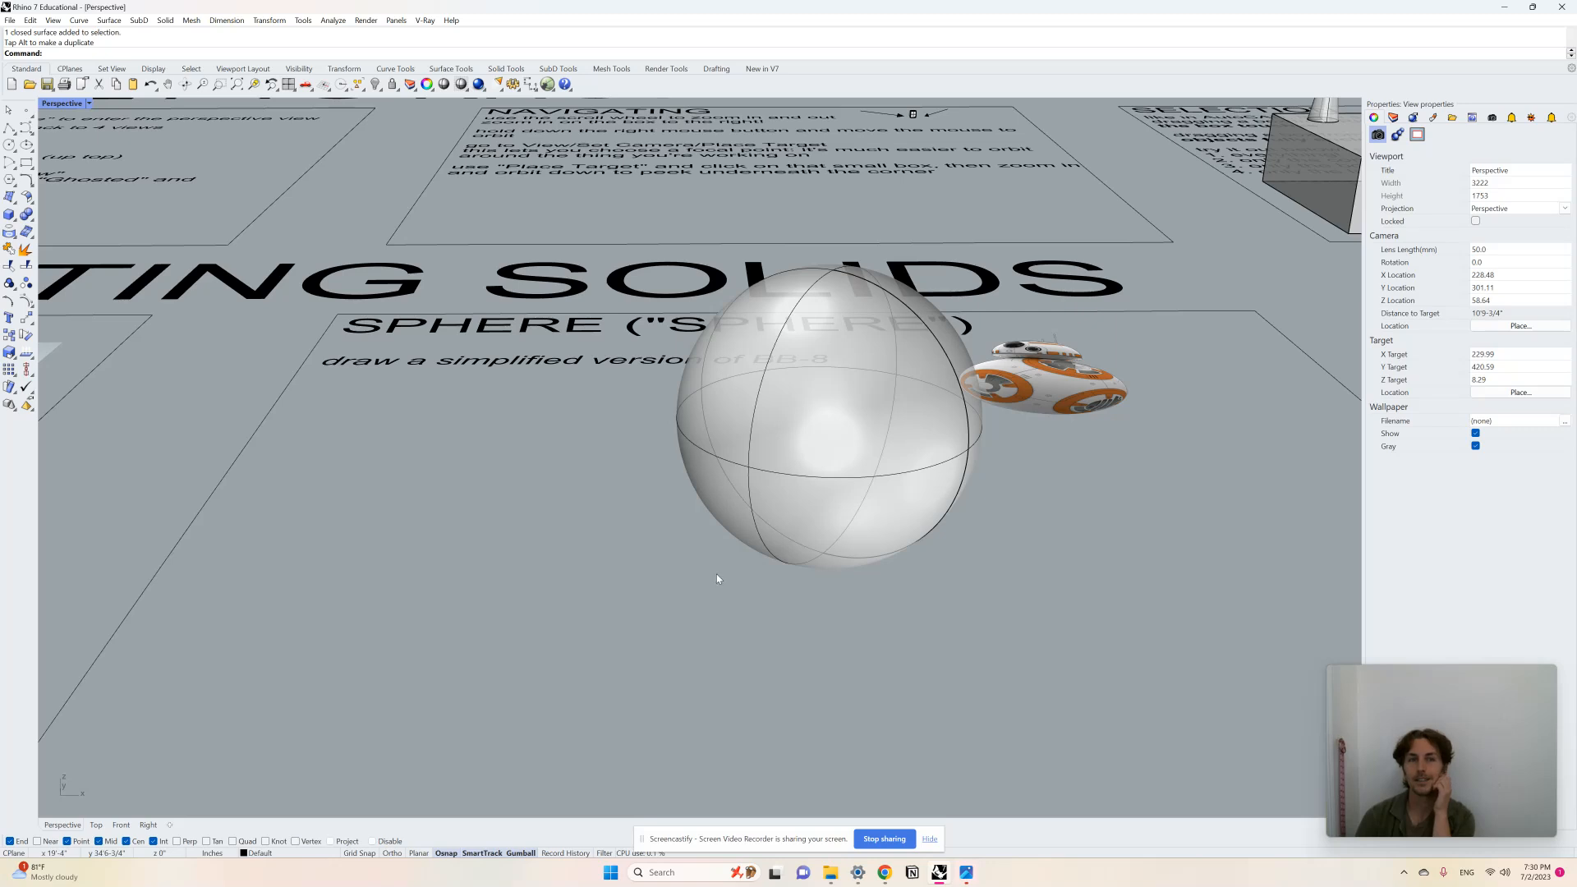
{"action": "right_click_drag", "start_coordinate": [717, 579], "coordinate": [713, 592]}
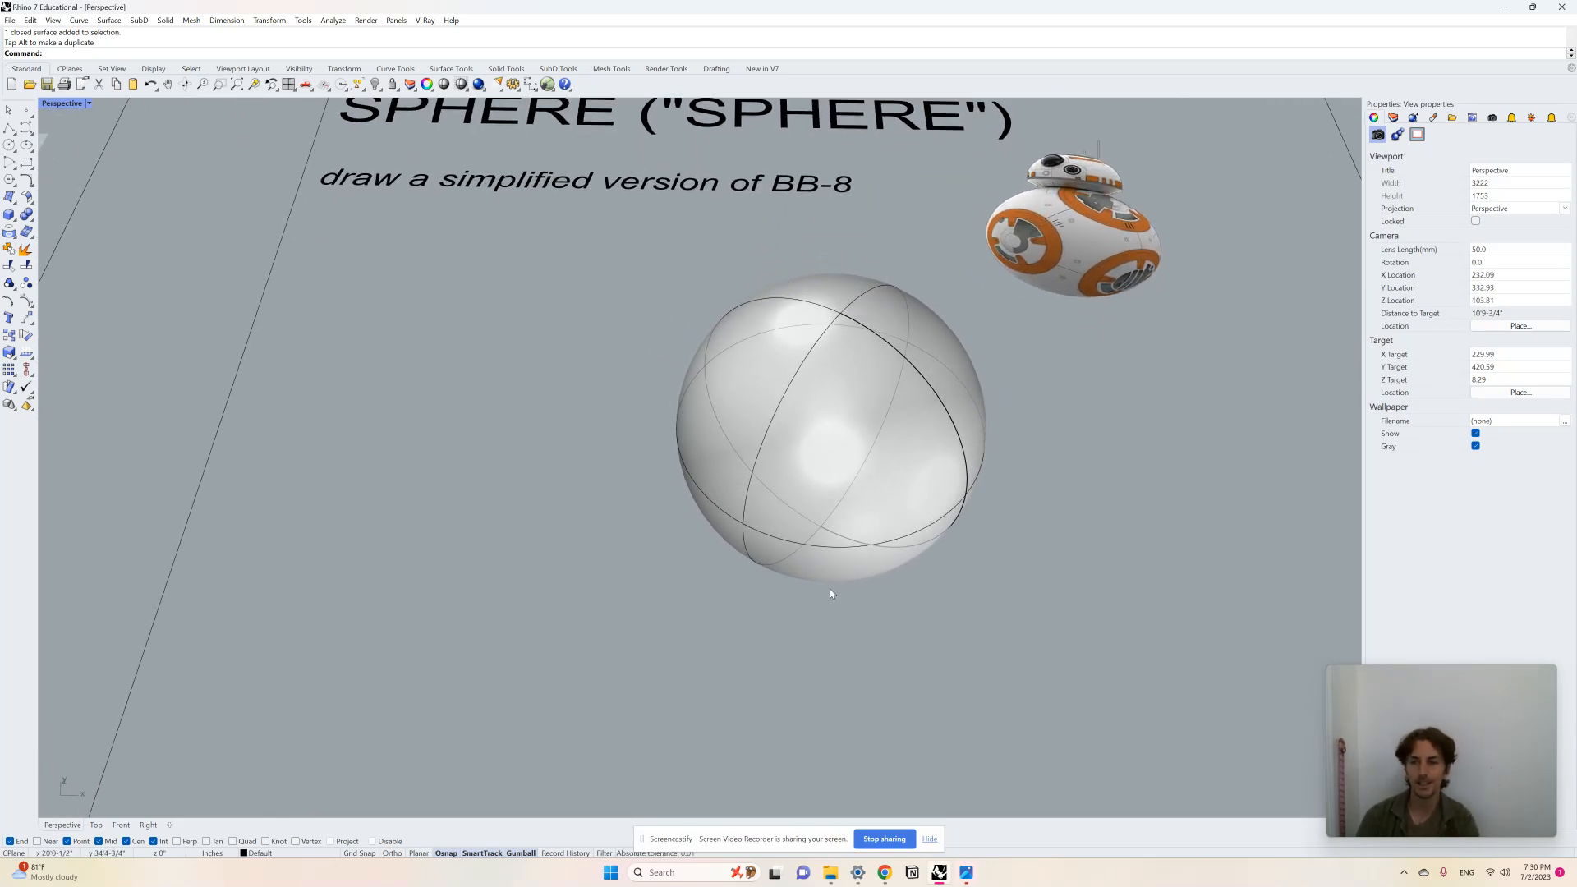
{"action": "right_click_drag", "start_coordinate": [830, 593], "coordinate": [958, 535]}
{"action": "type", "text": "Sphere"}
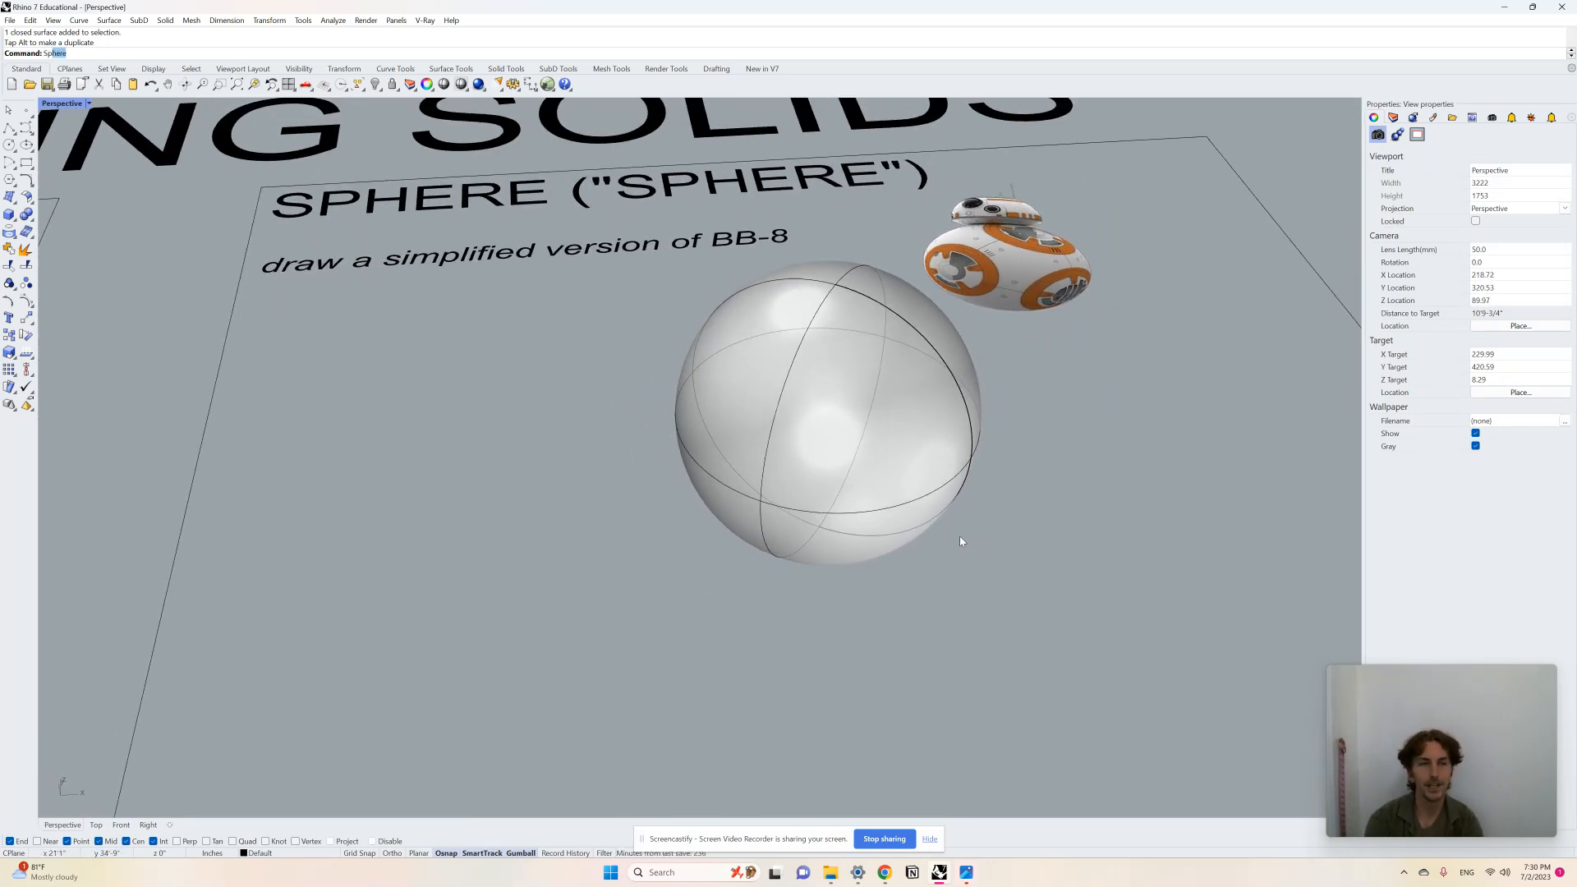
{"action": "key", "text": "Return"}
{"action": "scroll", "coordinate": [959, 535], "scroll_direction": "down", "scroll_amount": 3}
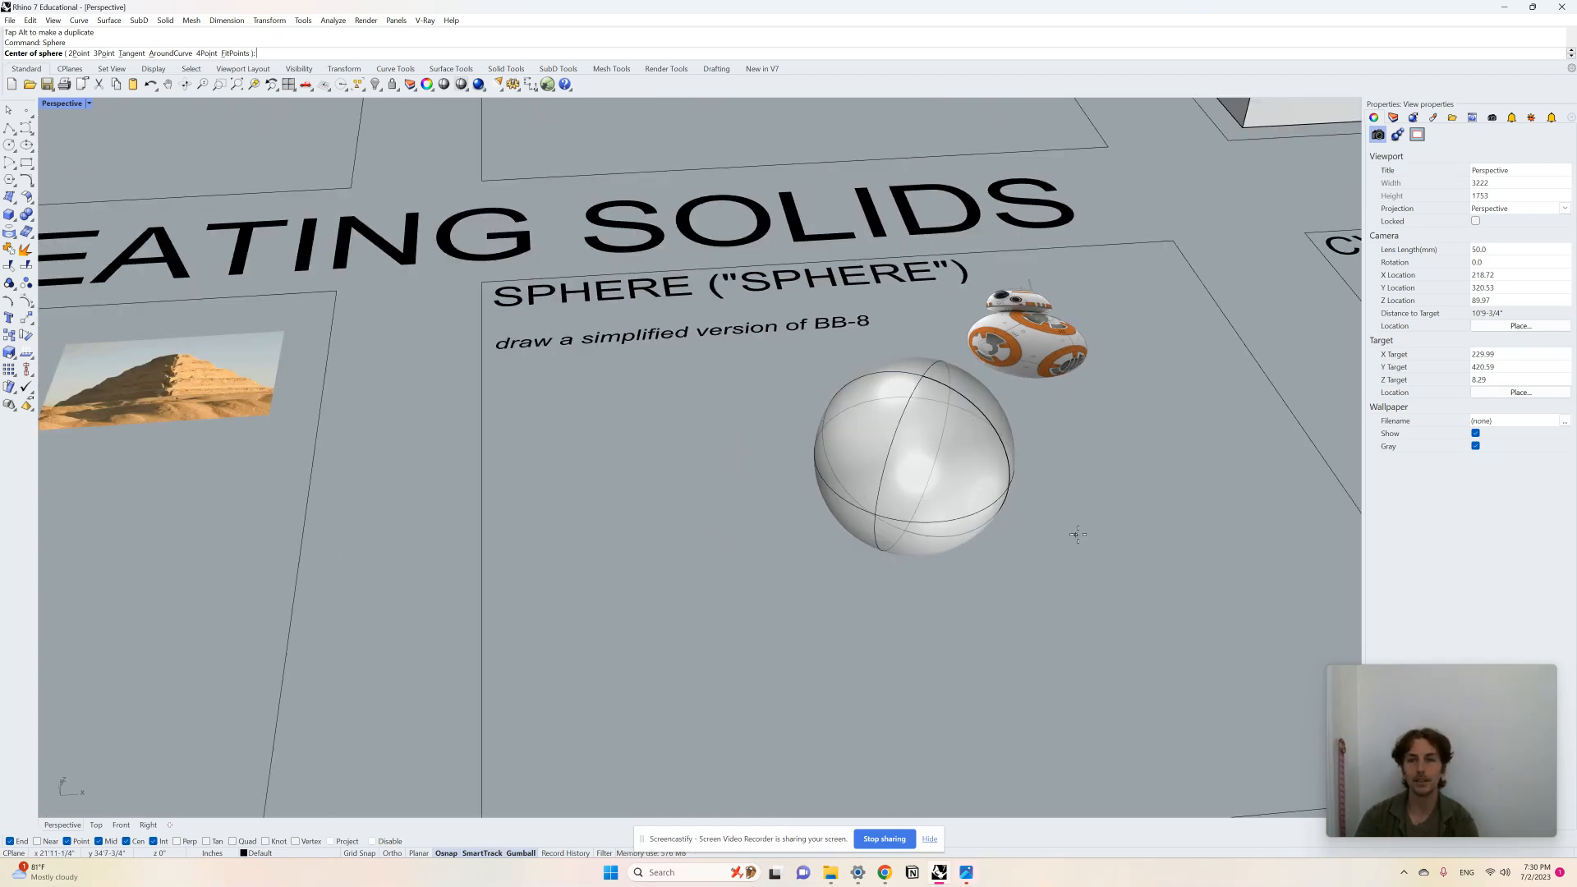
{"action": "right_click_drag", "start_coordinate": [959, 536], "coordinate": [1086, 580]}
{"action": "left_click", "coordinate": [1084, 515]}
{"action": "left_click", "coordinate": [1110, 531]}
{"action": "left_click", "coordinate": [1113, 532]}
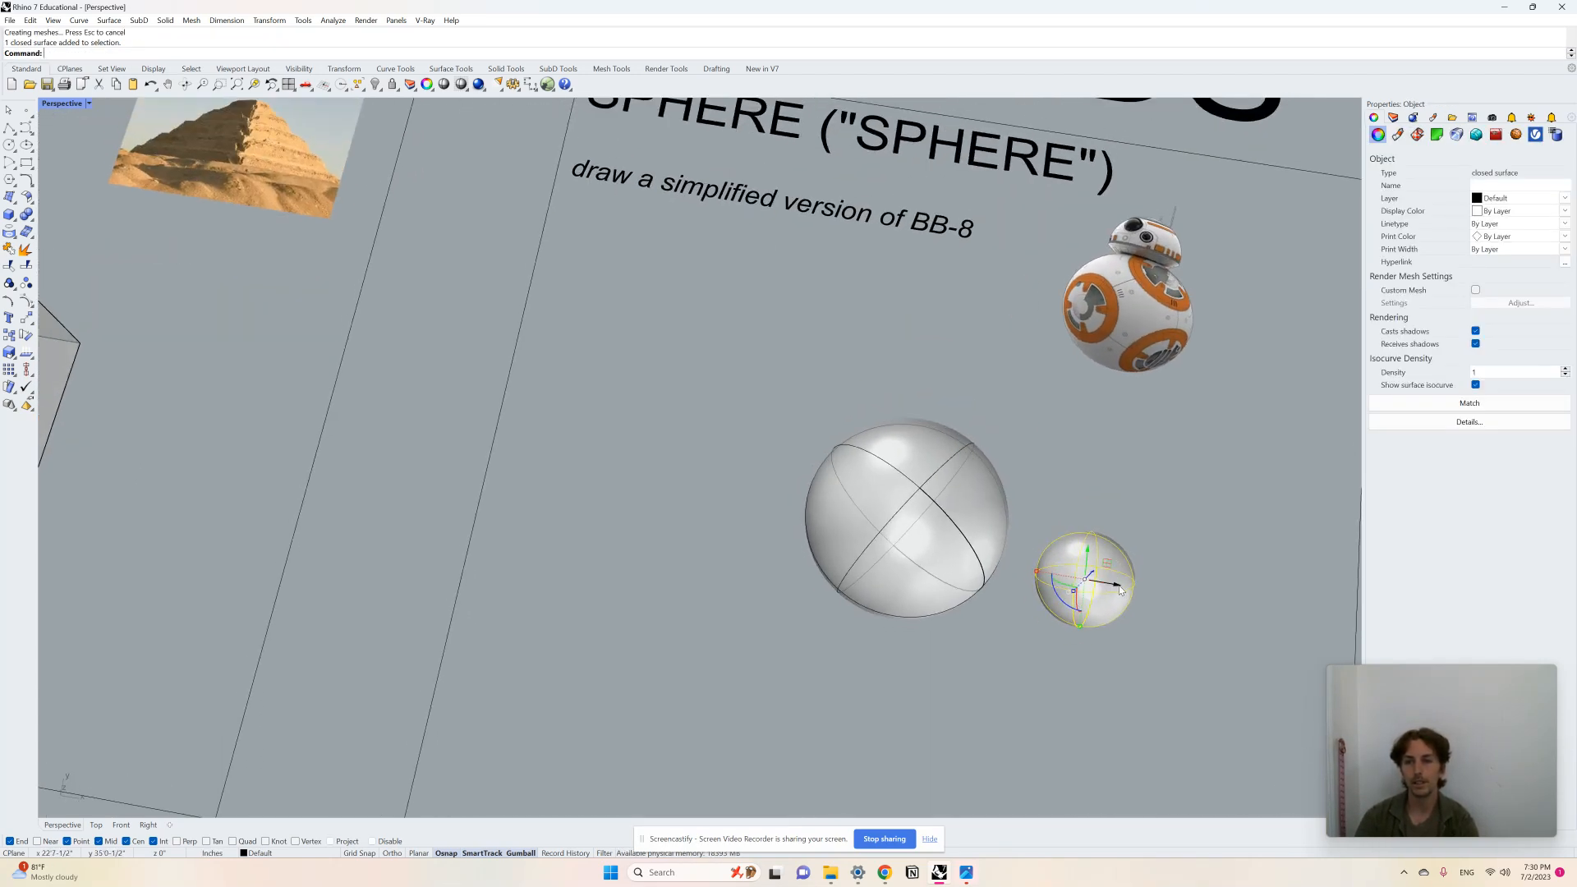
Step: Move the small sphere straight up so it sits on top of the large sphere as BB-8's head
{"action": "left_click_drag", "start_coordinate": [1120, 590], "coordinate": [945, 538]}
{"action": "right_click_drag", "start_coordinate": [945, 539], "coordinate": [911, 478]}
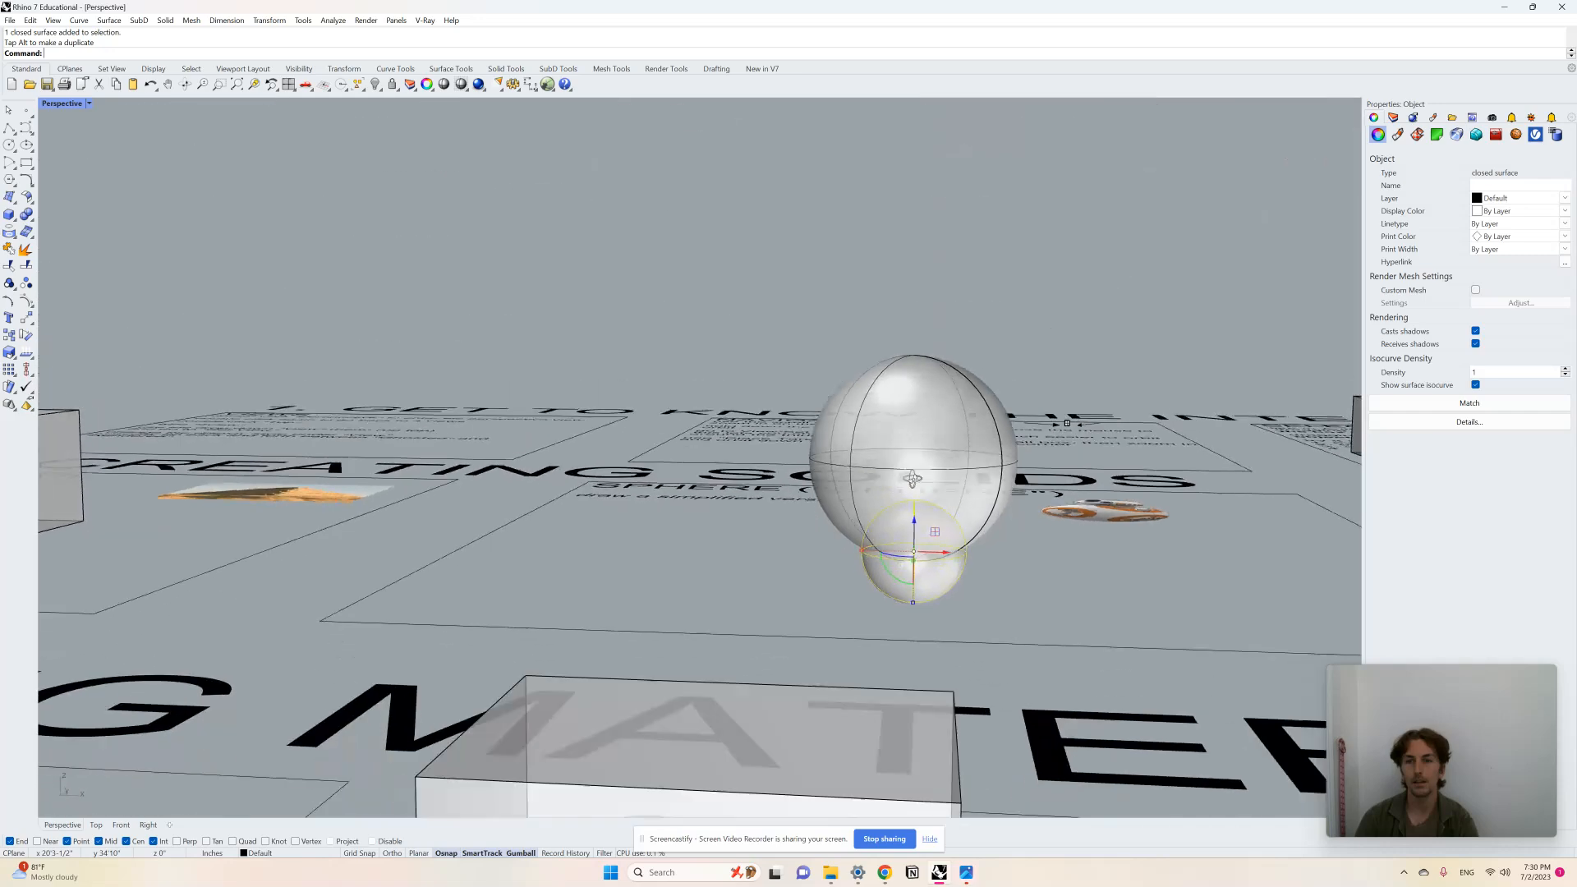
{"action": "left_click_drag", "start_coordinate": [913, 518], "coordinate": [925, 305]}
{"action": "key", "text": "Escape"}
{"action": "right_click_drag", "start_coordinate": [920, 386], "coordinate": [928, 309]}
{"action": "left_click", "coordinate": [941, 312]}
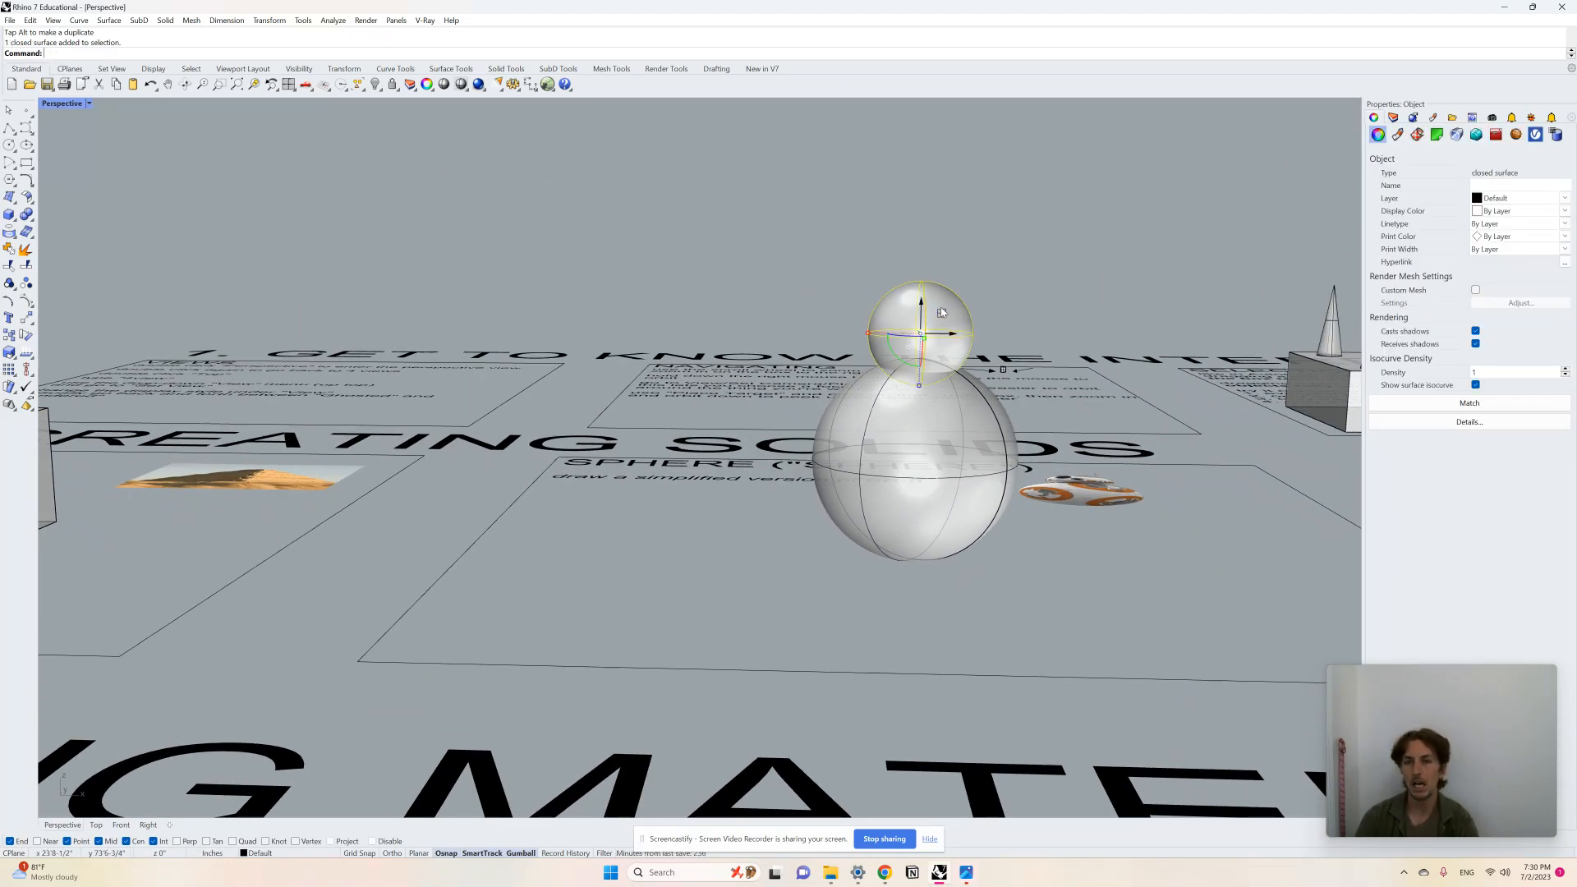
{"action": "left_click", "coordinate": [921, 304]}
{"action": "key", "text": "Escape"}
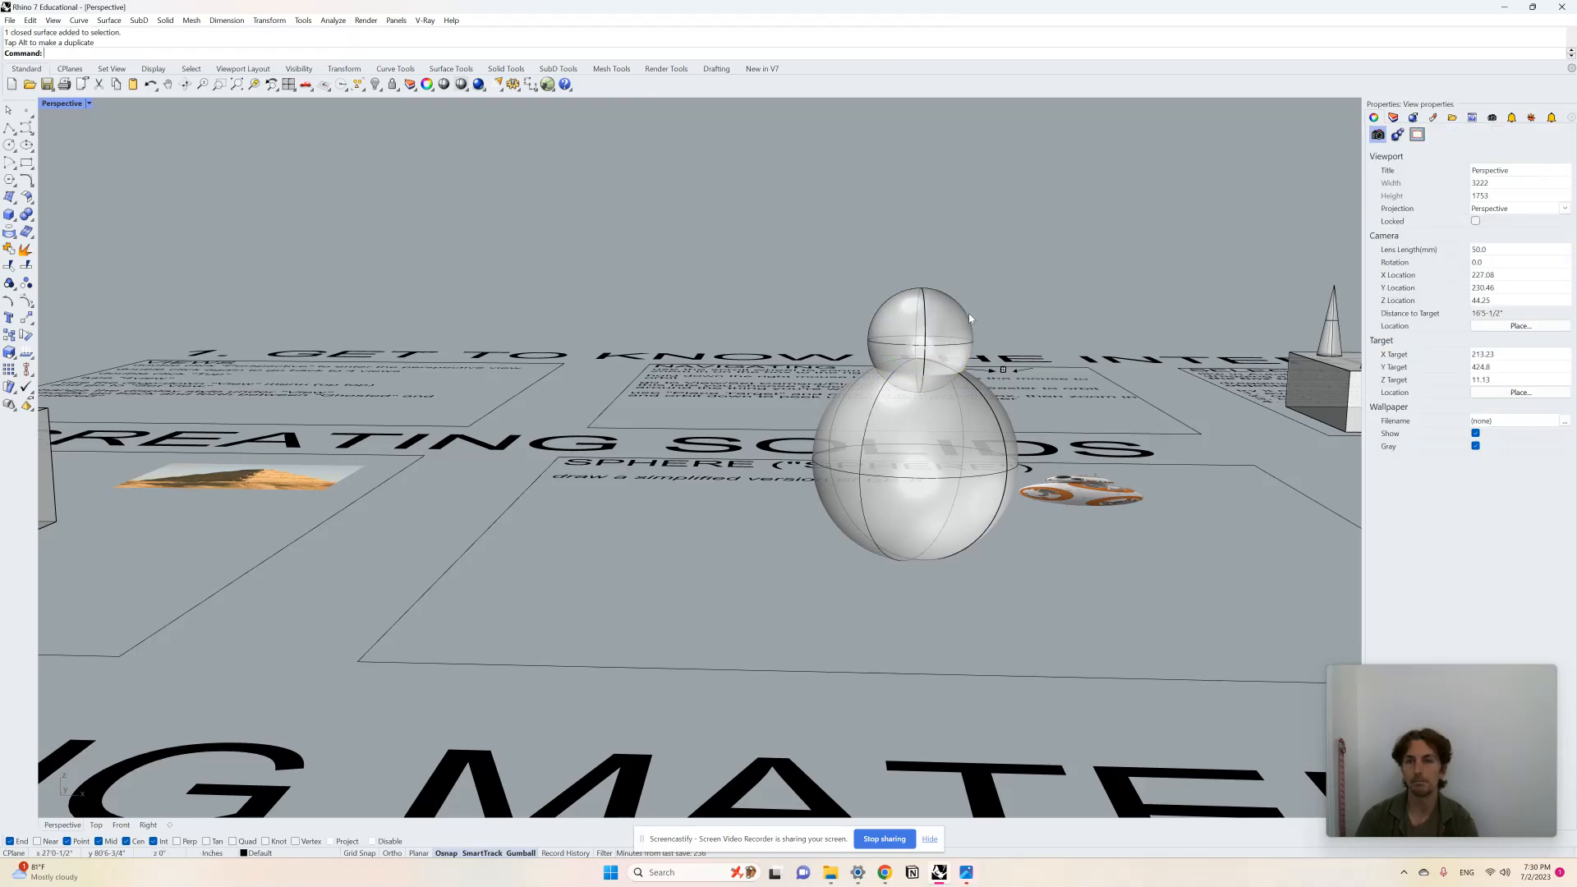
Step: Draw a wide cylinder in the CYLINDER panel, then delete it
{"action": "right_click_drag", "start_coordinate": [968, 312], "coordinate": [733, 398]}
{"action": "scroll", "coordinate": [732, 398], "scroll_direction": "down", "scroll_amount": 6}
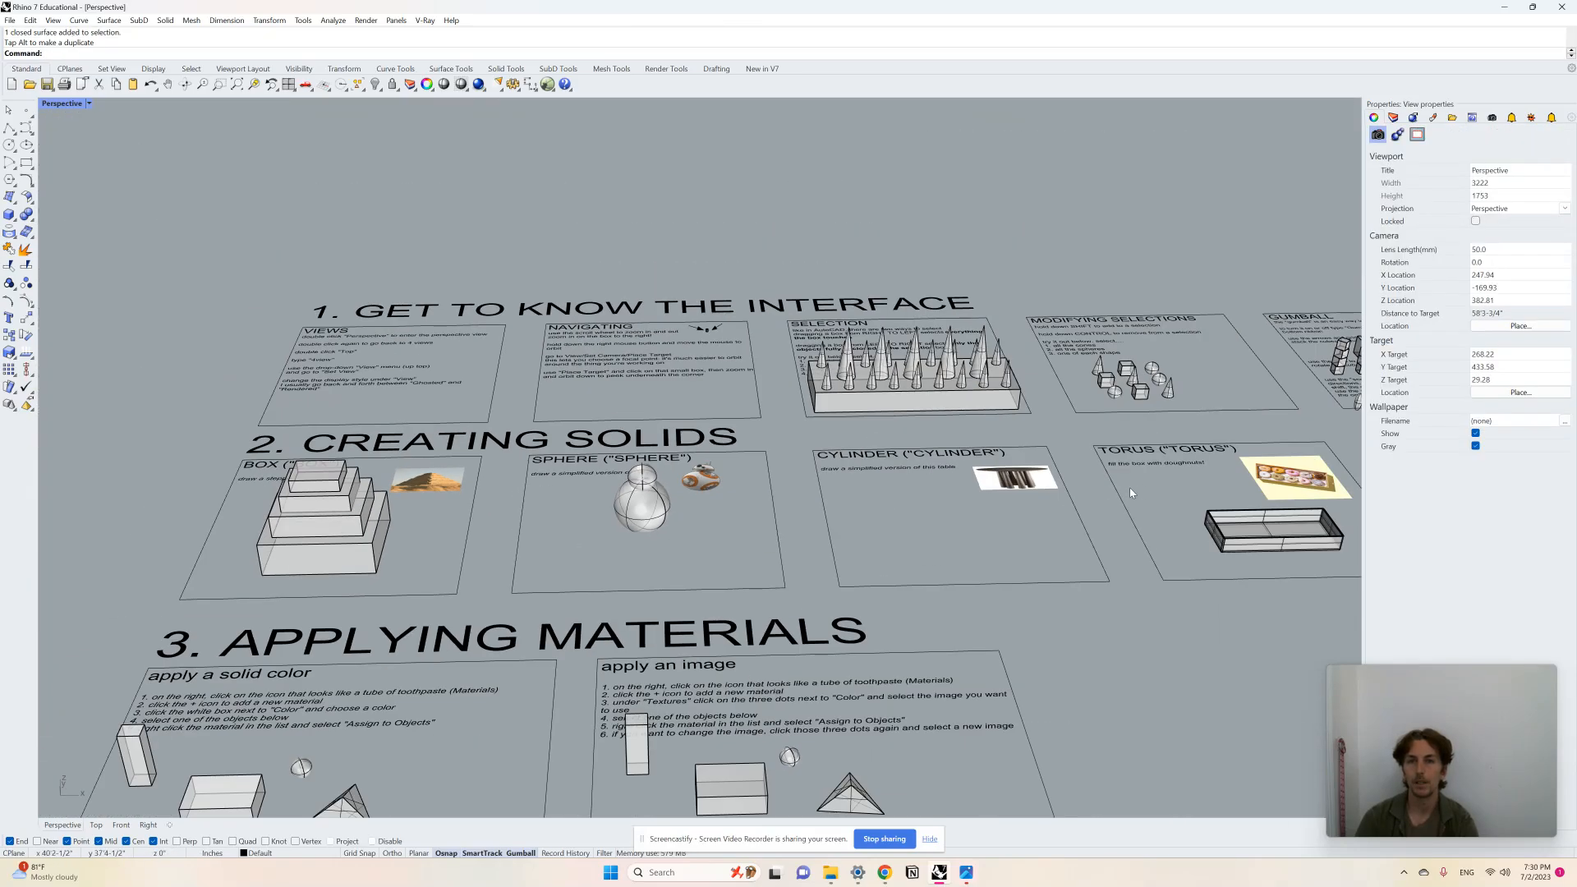
{"action": "scroll", "coordinate": [1130, 486], "scroll_direction": "up", "scroll_amount": 5}
{"action": "right_click_drag", "start_coordinate": [982, 518], "coordinate": [846, 534]}
{"action": "scroll", "coordinate": [829, 534], "scroll_direction": "down", "scroll_amount": 3}
{"action": "scroll", "coordinate": [845, 533], "scroll_direction": "up", "scroll_amount": 3}
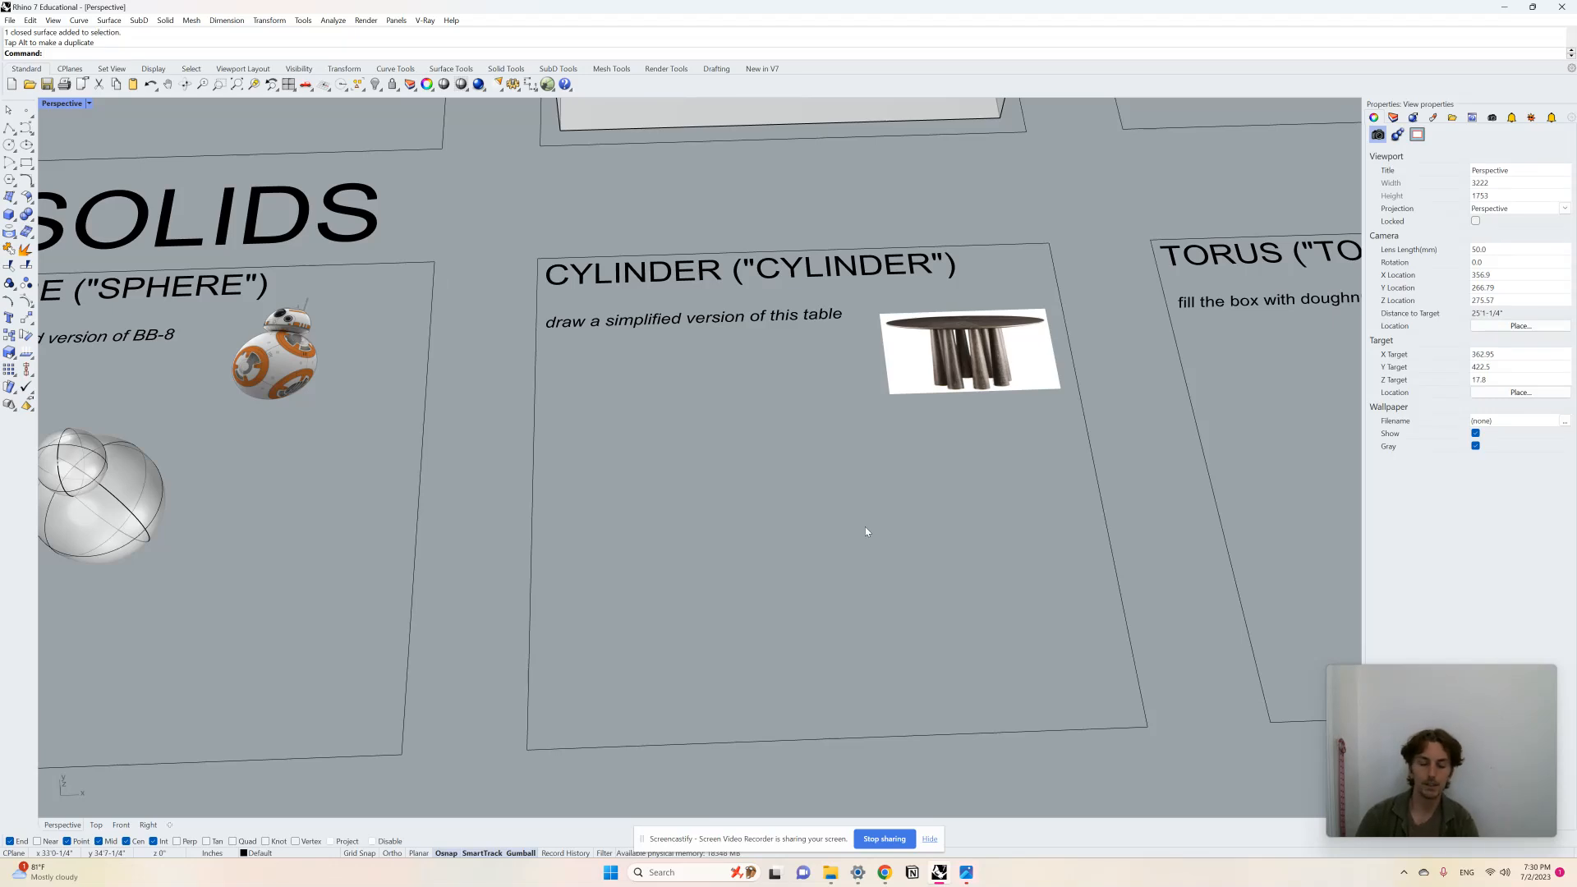
{"action": "type", "text": "ylinder"}
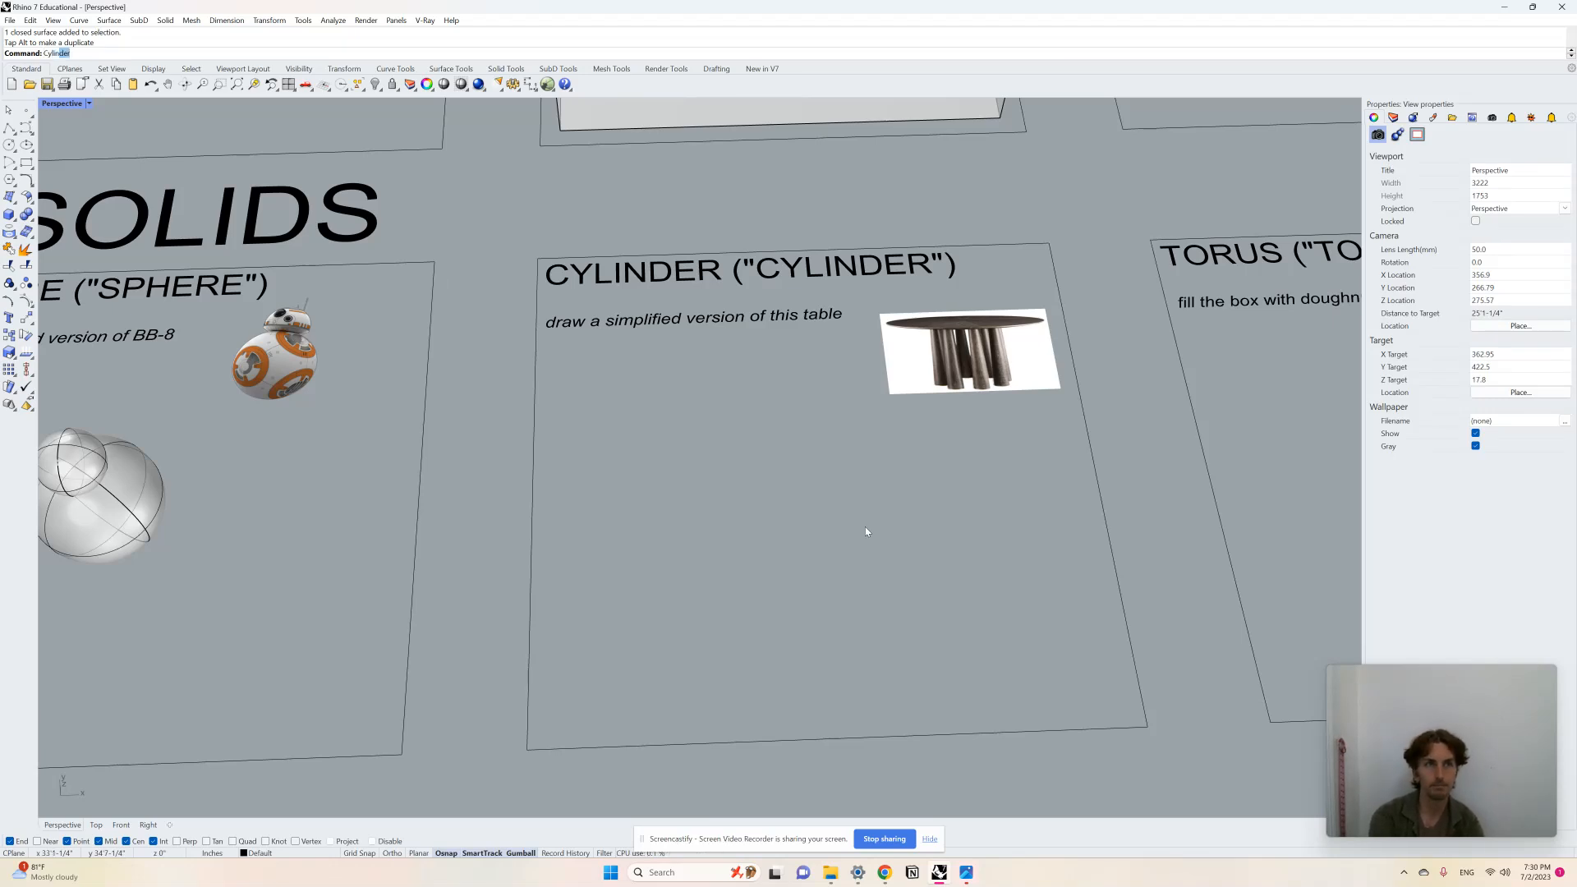
{"action": "key", "text": "Return"}
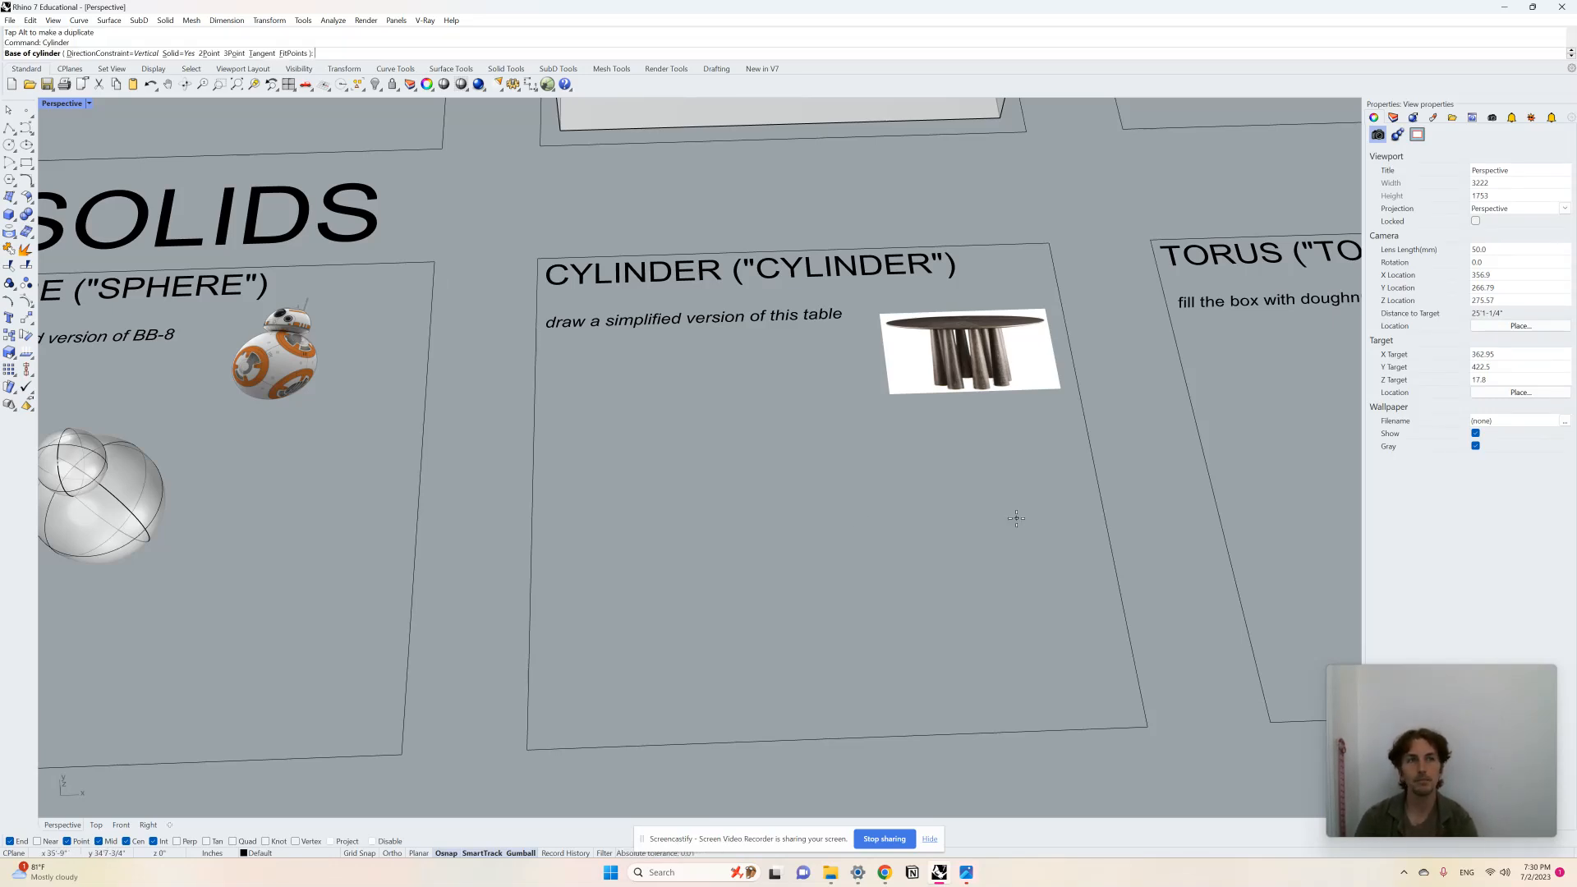
{"action": "left_click", "coordinate": [797, 545]}
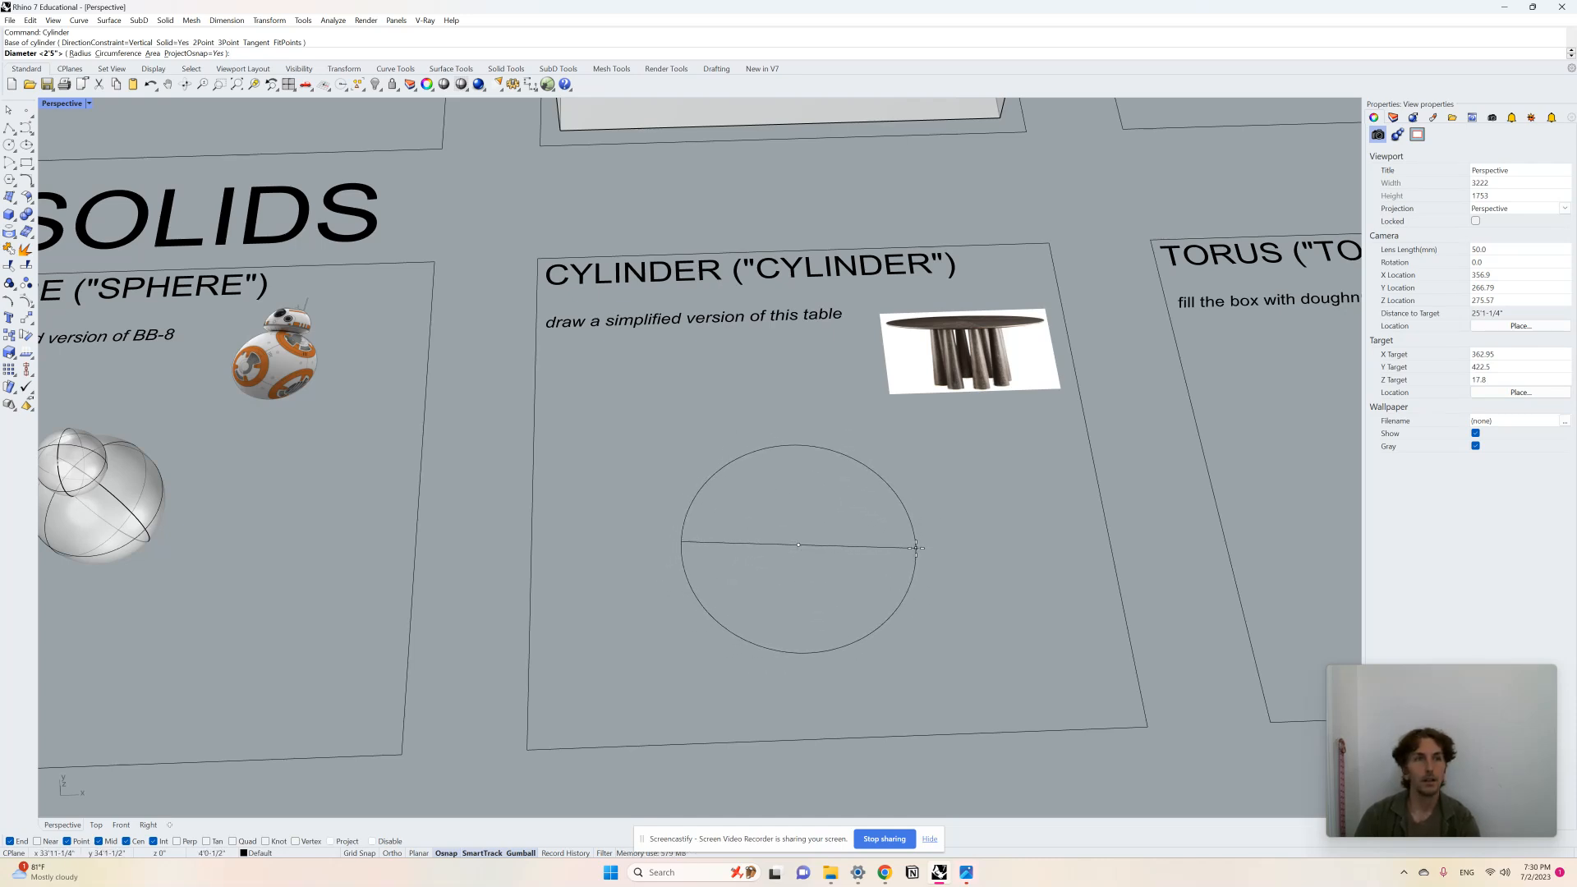
{"action": "left_click", "coordinate": [891, 540]}
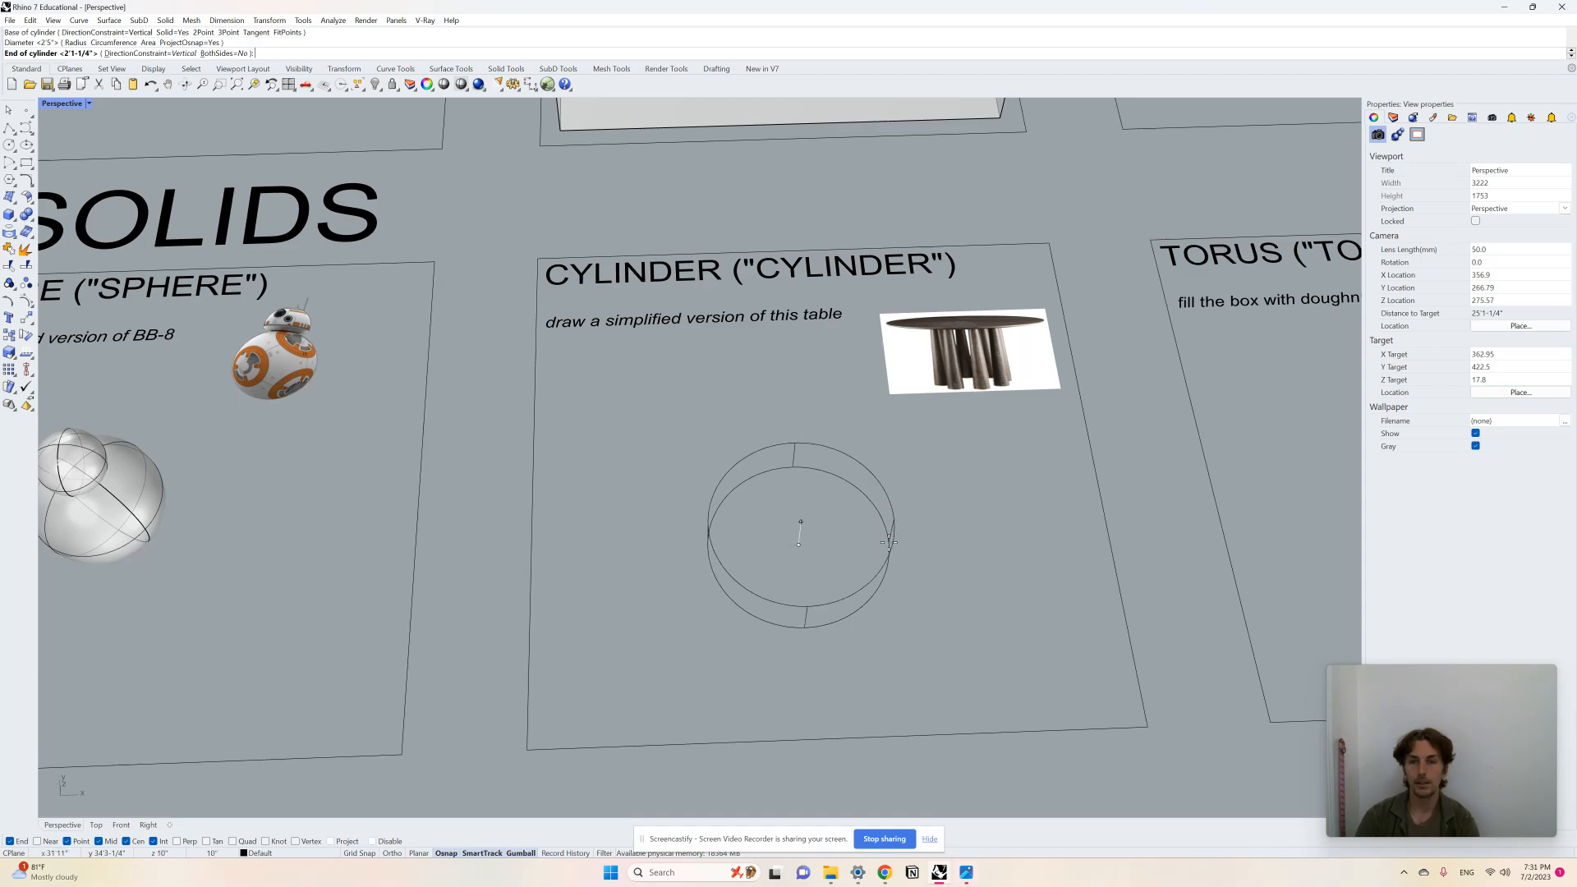
{"action": "right_click_drag", "start_coordinate": [904, 495], "coordinate": [756, 386]}
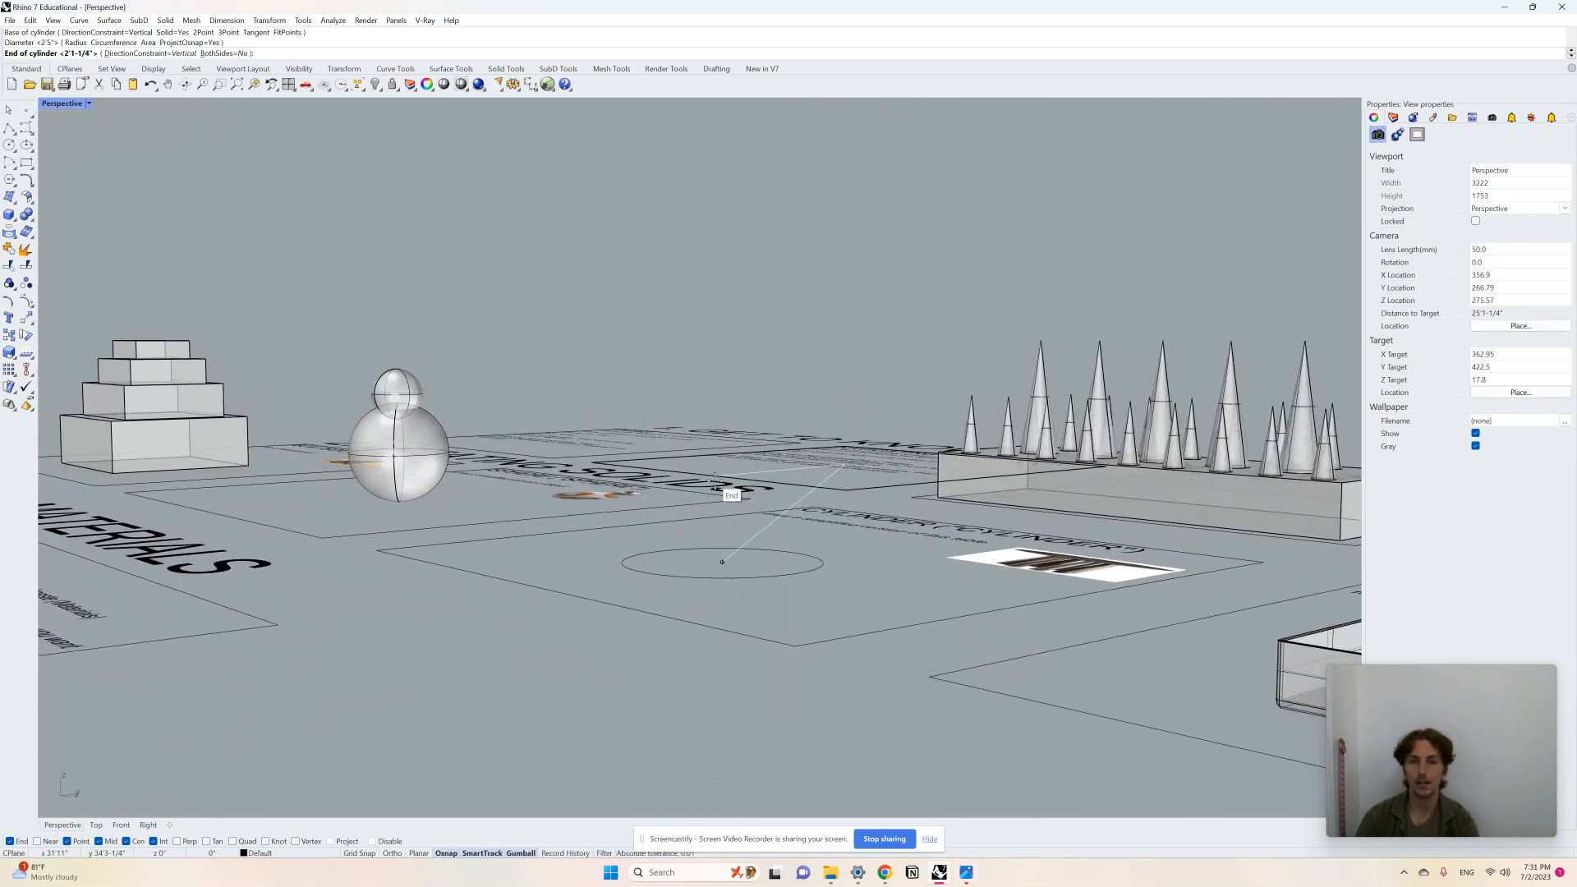
{"action": "left_click", "coordinate": [722, 403]}
{"action": "right_click_drag", "start_coordinate": [722, 427], "coordinate": [923, 630]}
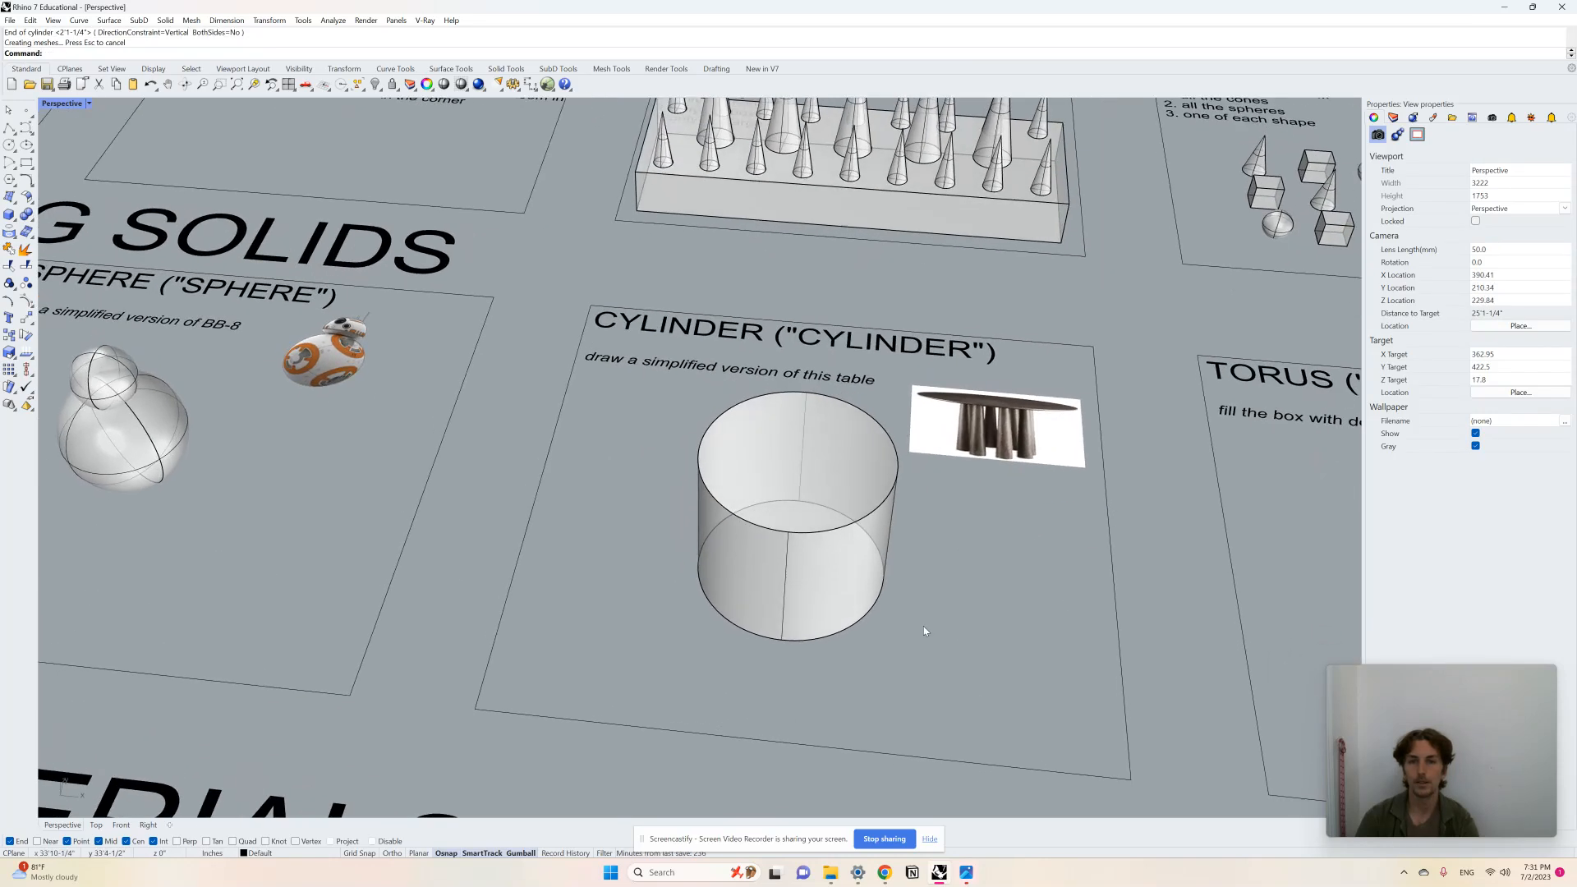
{"action": "right_click_drag", "start_coordinate": [816, 602], "coordinate": [821, 607]}
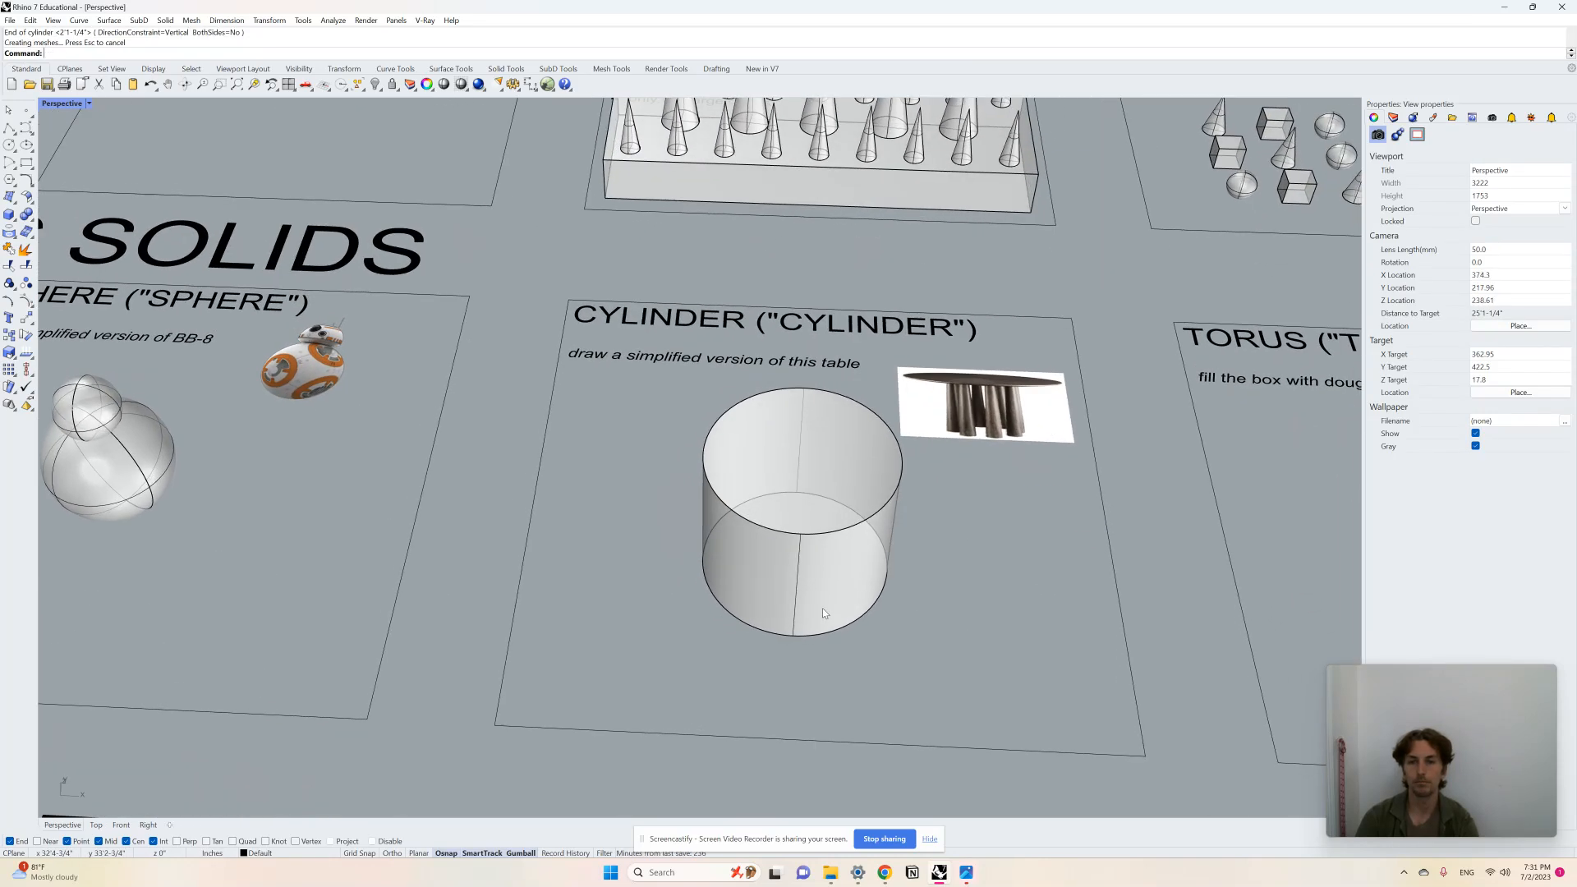
{"action": "left_click", "coordinate": [835, 559]}
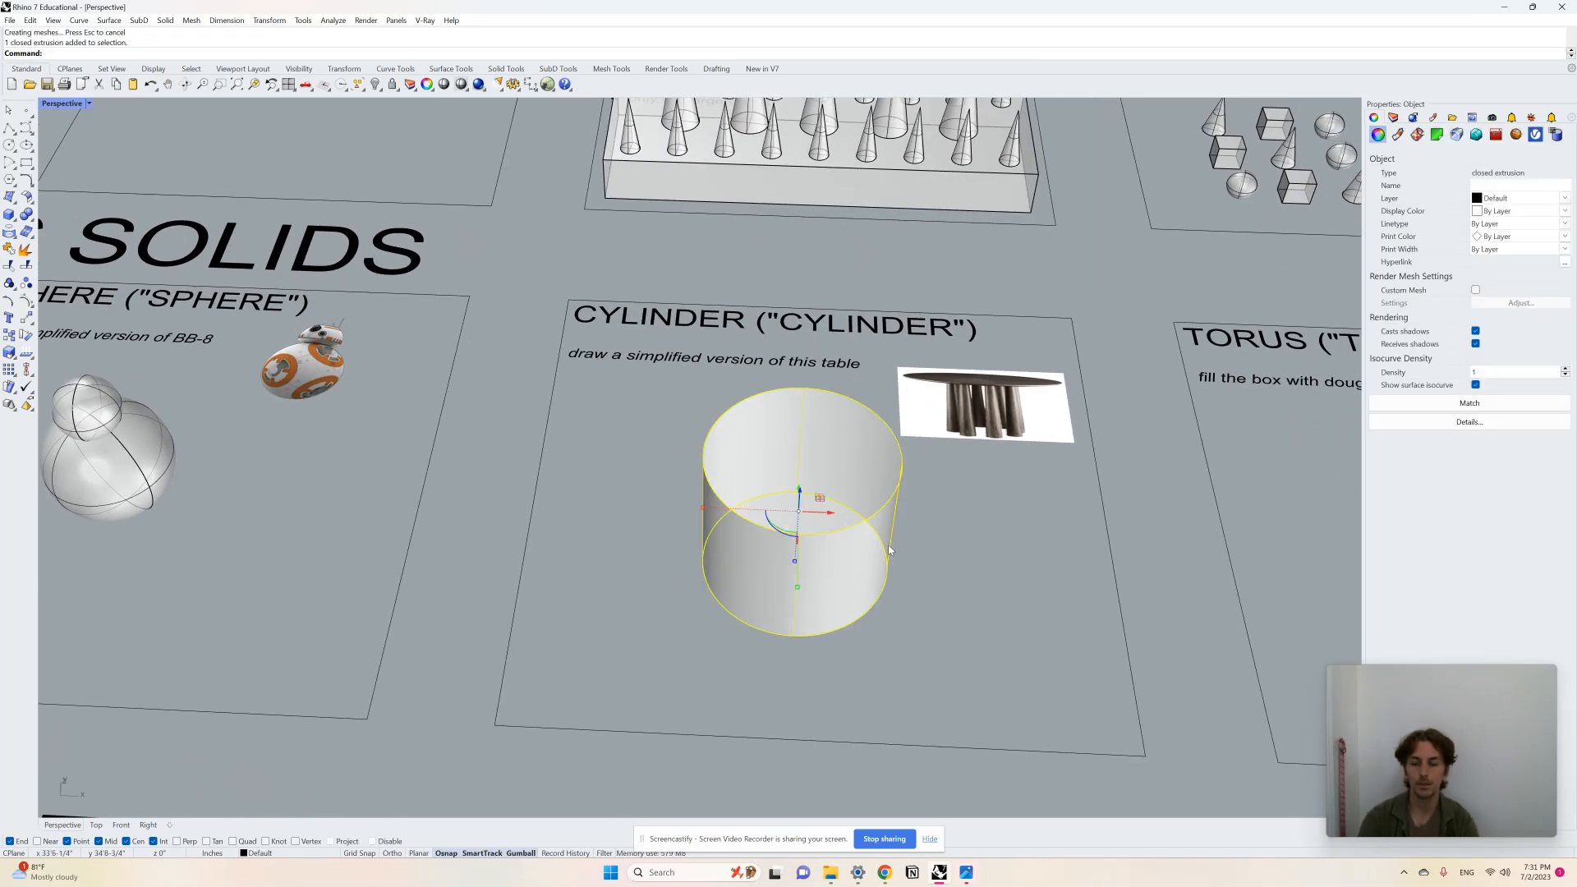
{"action": "key", "text": "Delete"}
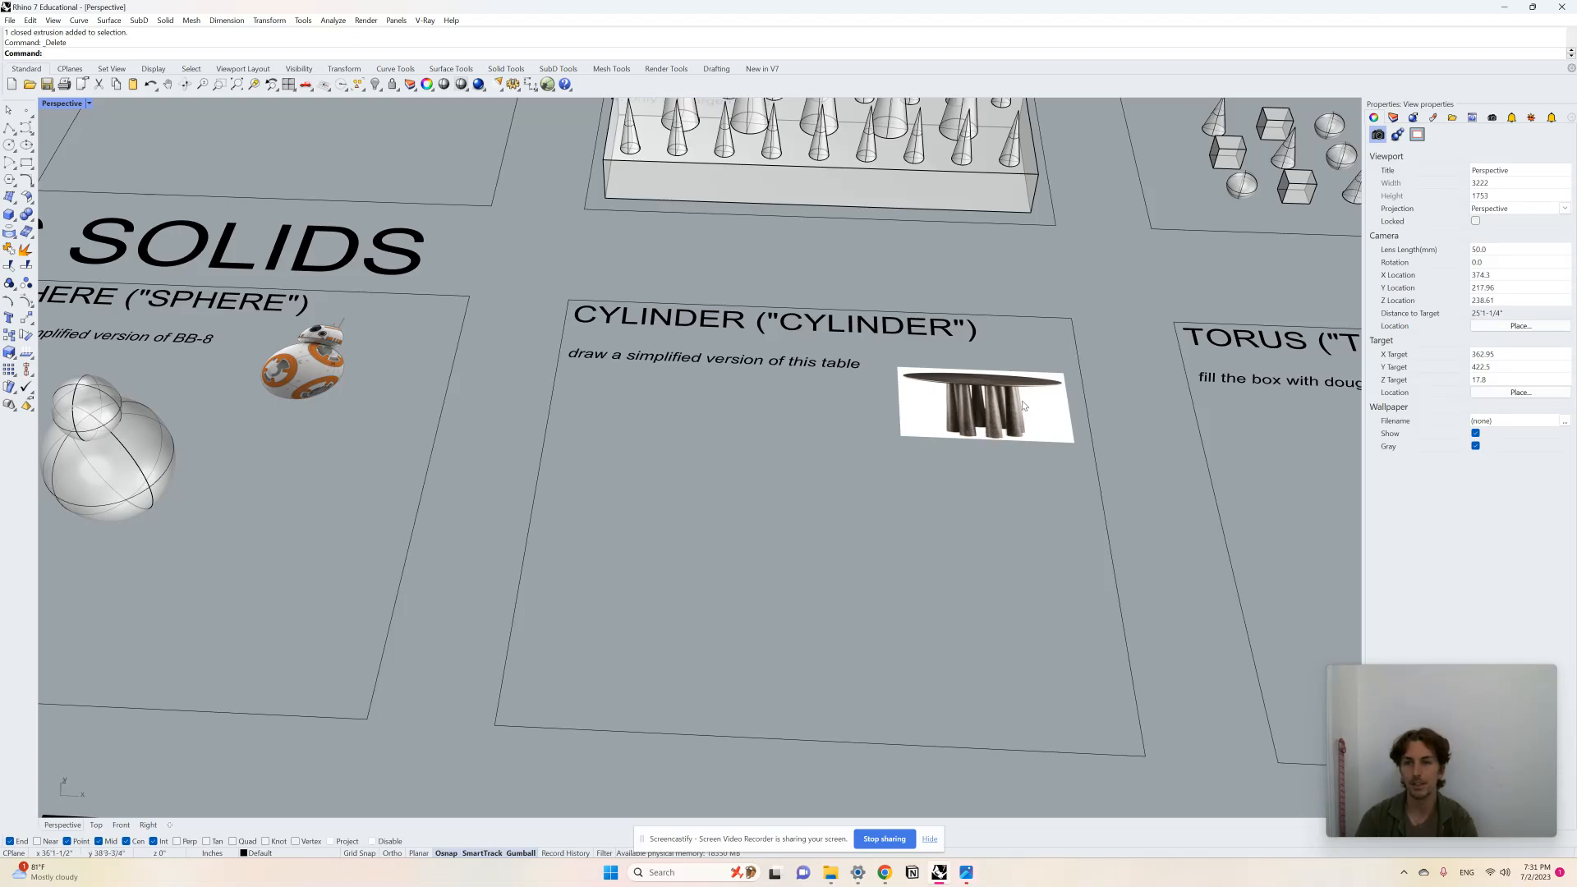
Step: Draw a thin, tall cylinder in the CYLINDER panel as the first table leg
{"action": "right_click_drag", "start_coordinate": [918, 555], "coordinate": [918, 555]}
{"action": "scroll", "coordinate": [808, 578], "scroll_direction": "up", "scroll_amount": 2}
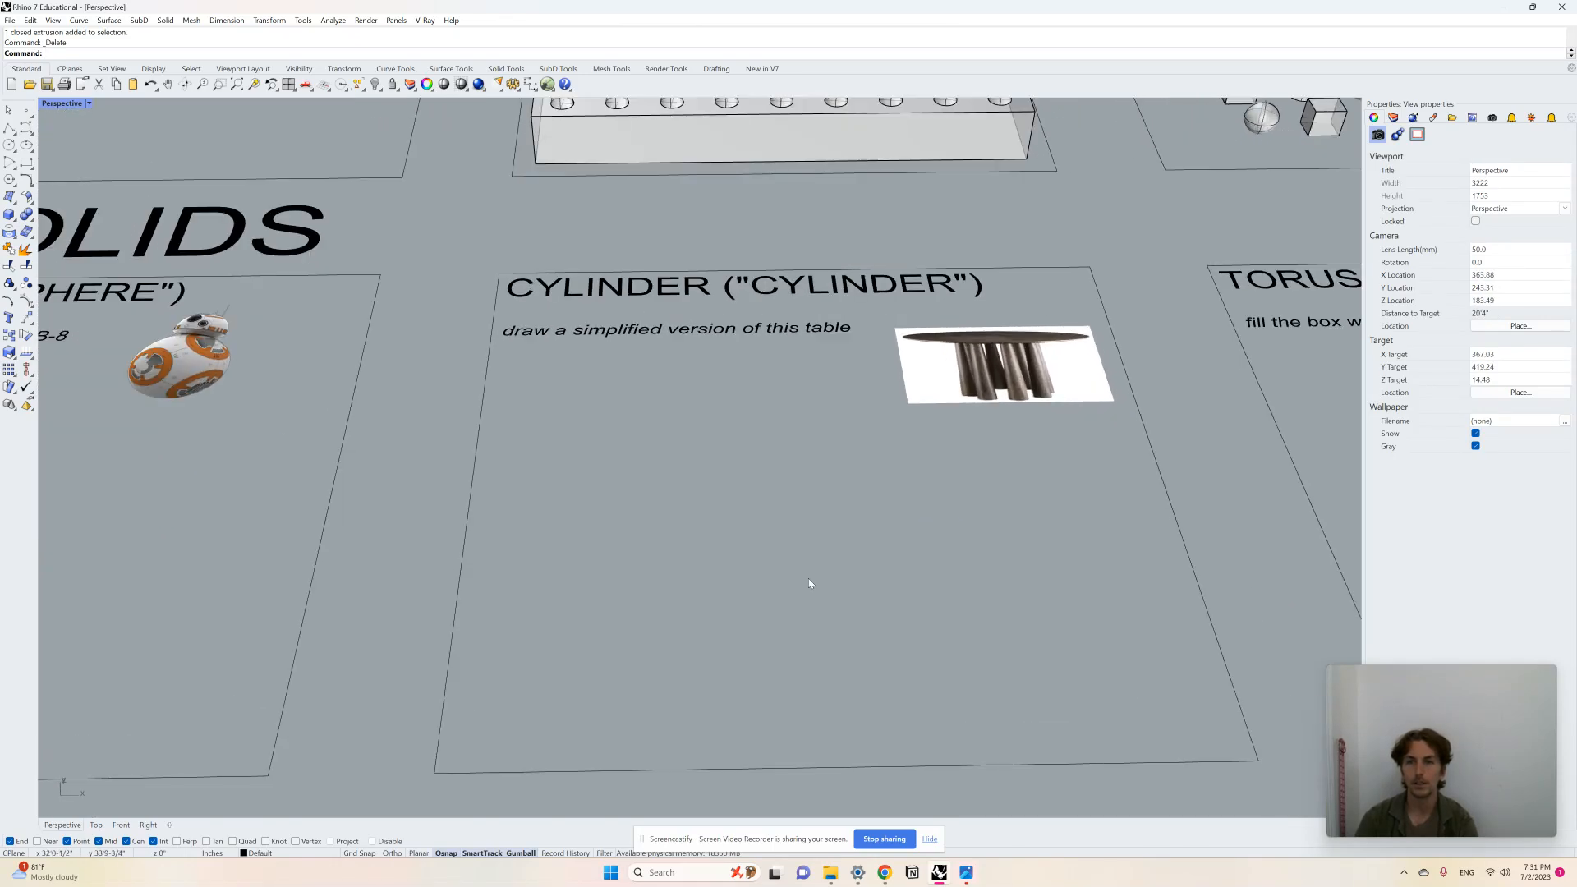
{"action": "right_click_drag", "start_coordinate": [808, 578], "coordinate": [813, 580]}
{"action": "type", "text": "Cylinder"}
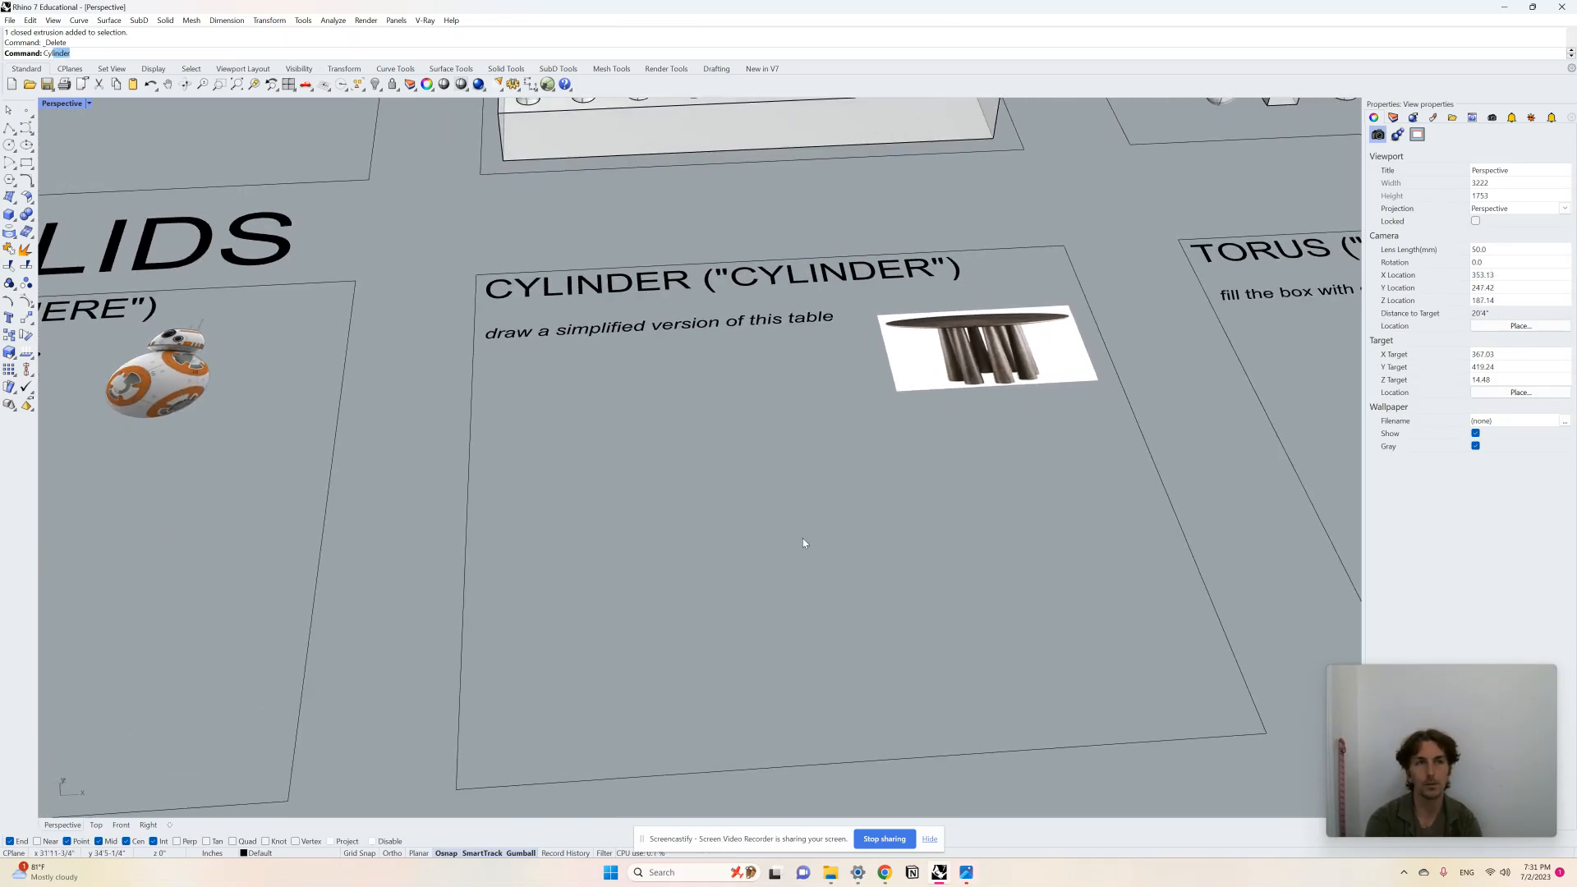
{"action": "key", "text": "Return"}
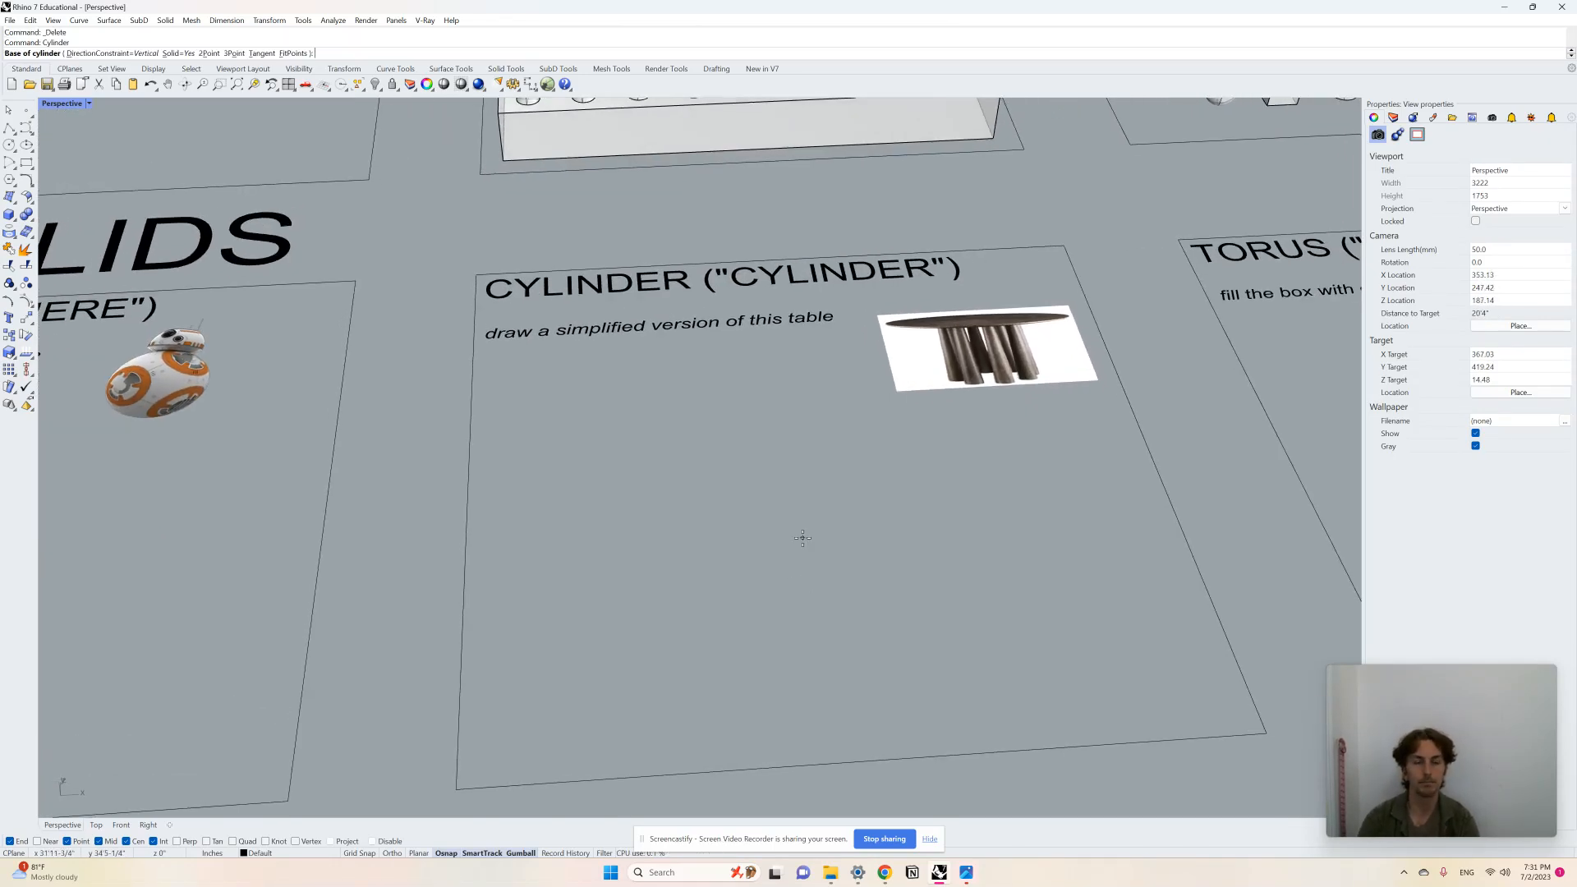
{"action": "left_click", "coordinate": [634, 586]}
{"action": "left_click", "coordinate": [644, 588]}
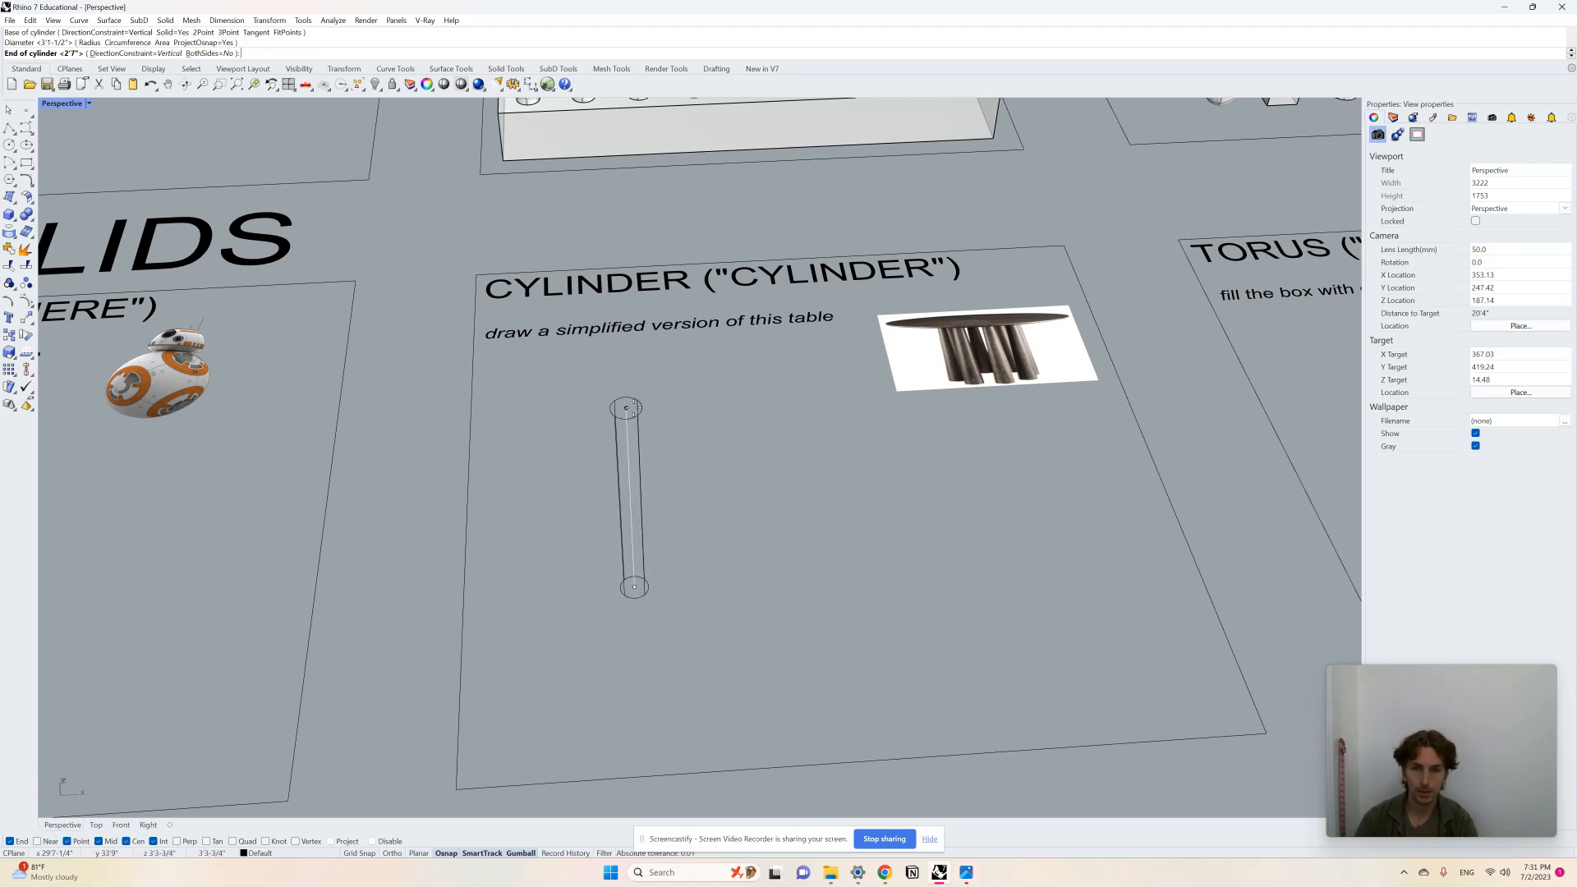
{"action": "left_click", "coordinate": [634, 407]}
Step: Duplicate the leg repeatedly with the gumball to form a ring of about a dozen legs
{"action": "right_click_drag", "start_coordinate": [889, 534], "coordinate": [878, 554]}
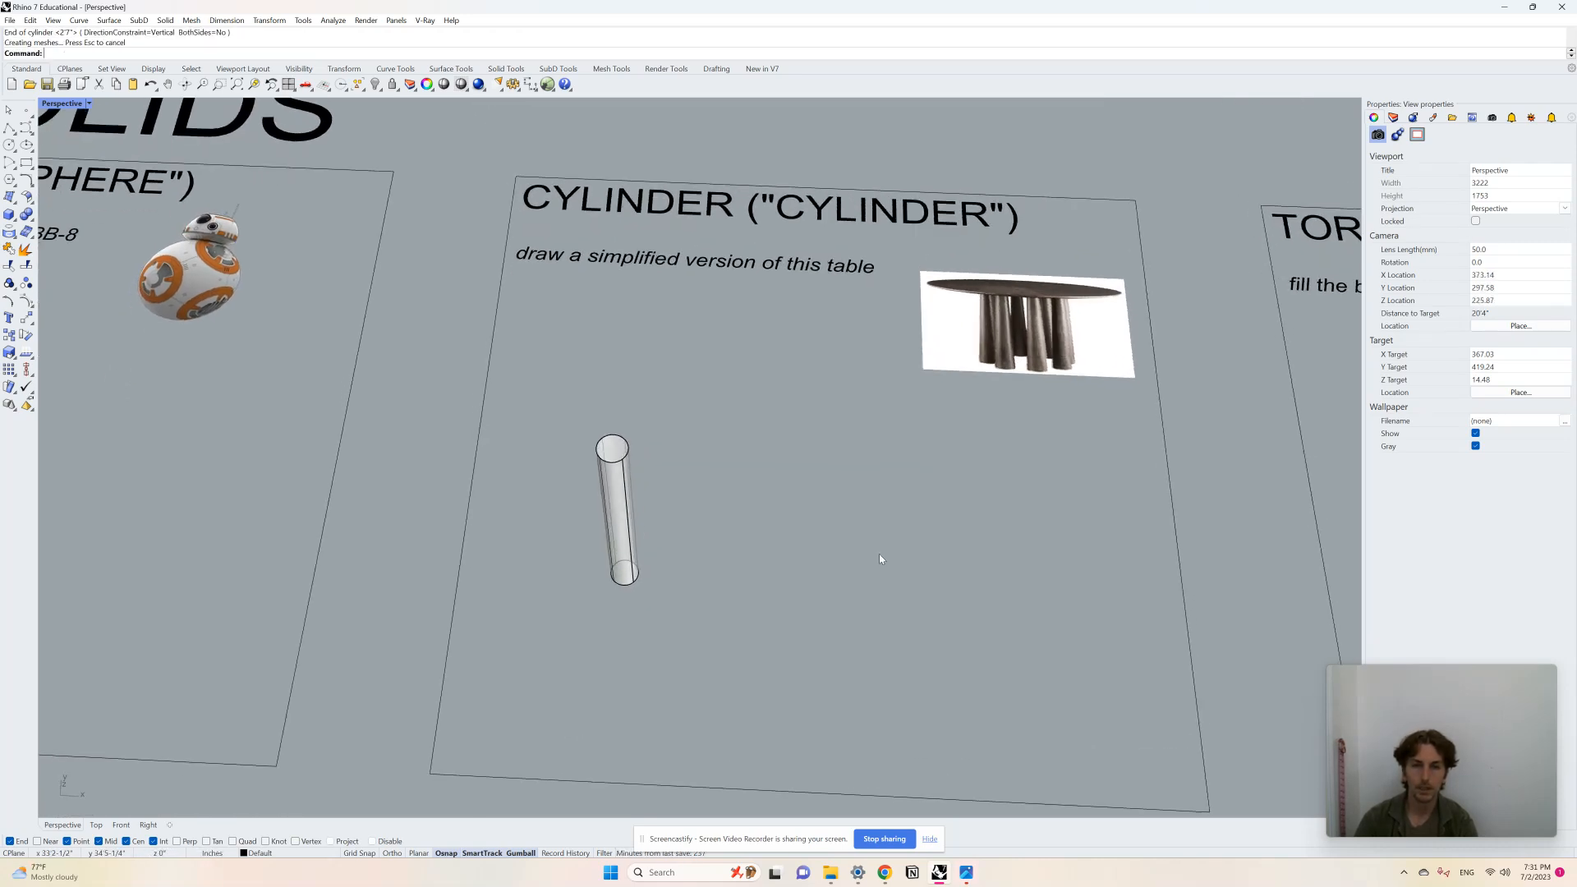
{"action": "left_click", "coordinate": [647, 567]}
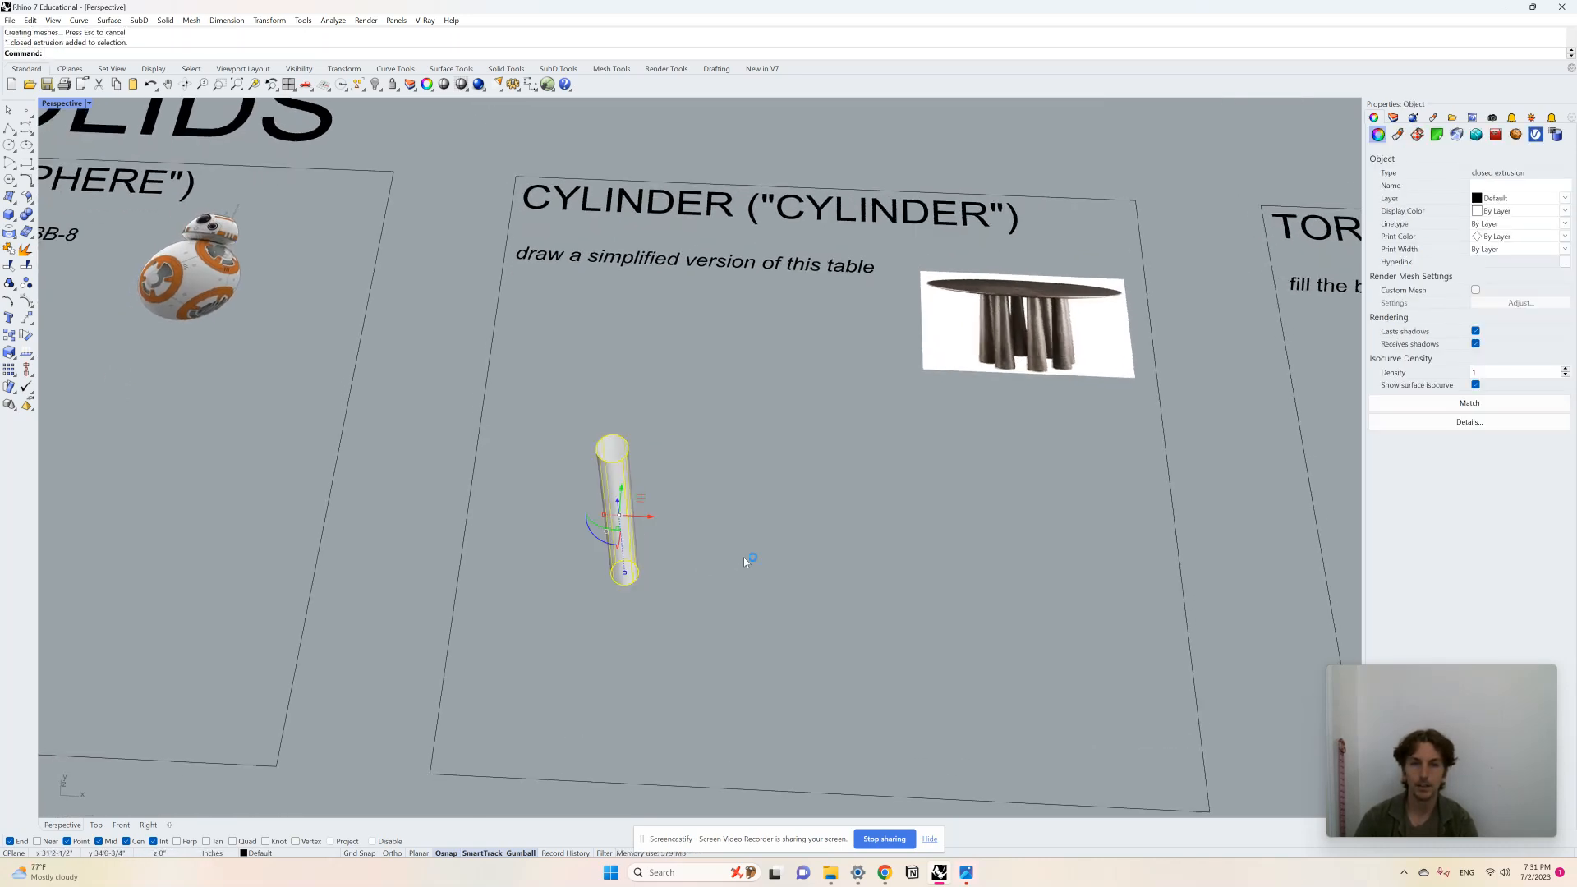
{"action": "right_click_drag", "start_coordinate": [743, 562], "coordinate": [740, 590]}
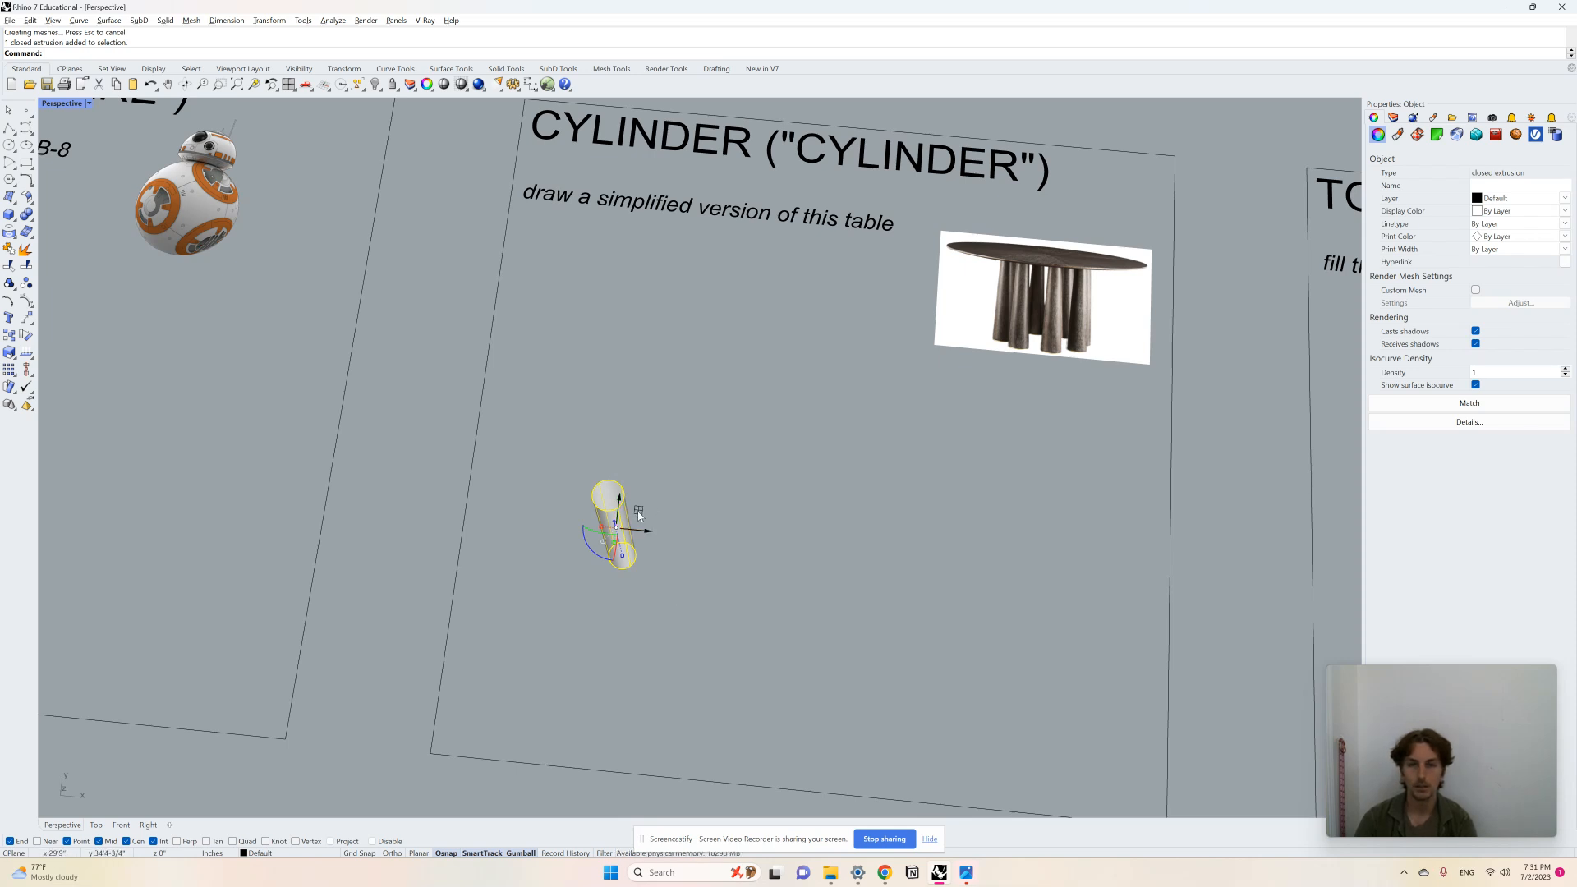
{"action": "left_click_drag", "start_coordinate": [639, 515], "coordinate": [849, 526]}
{"action": "key", "text": "alt"}
{"action": "key", "text": "alt"}
{"action": "key", "text": "alt"}
{"action": "left_click_drag", "start_coordinate": [847, 522], "coordinate": [642, 554], "text": "alt"}
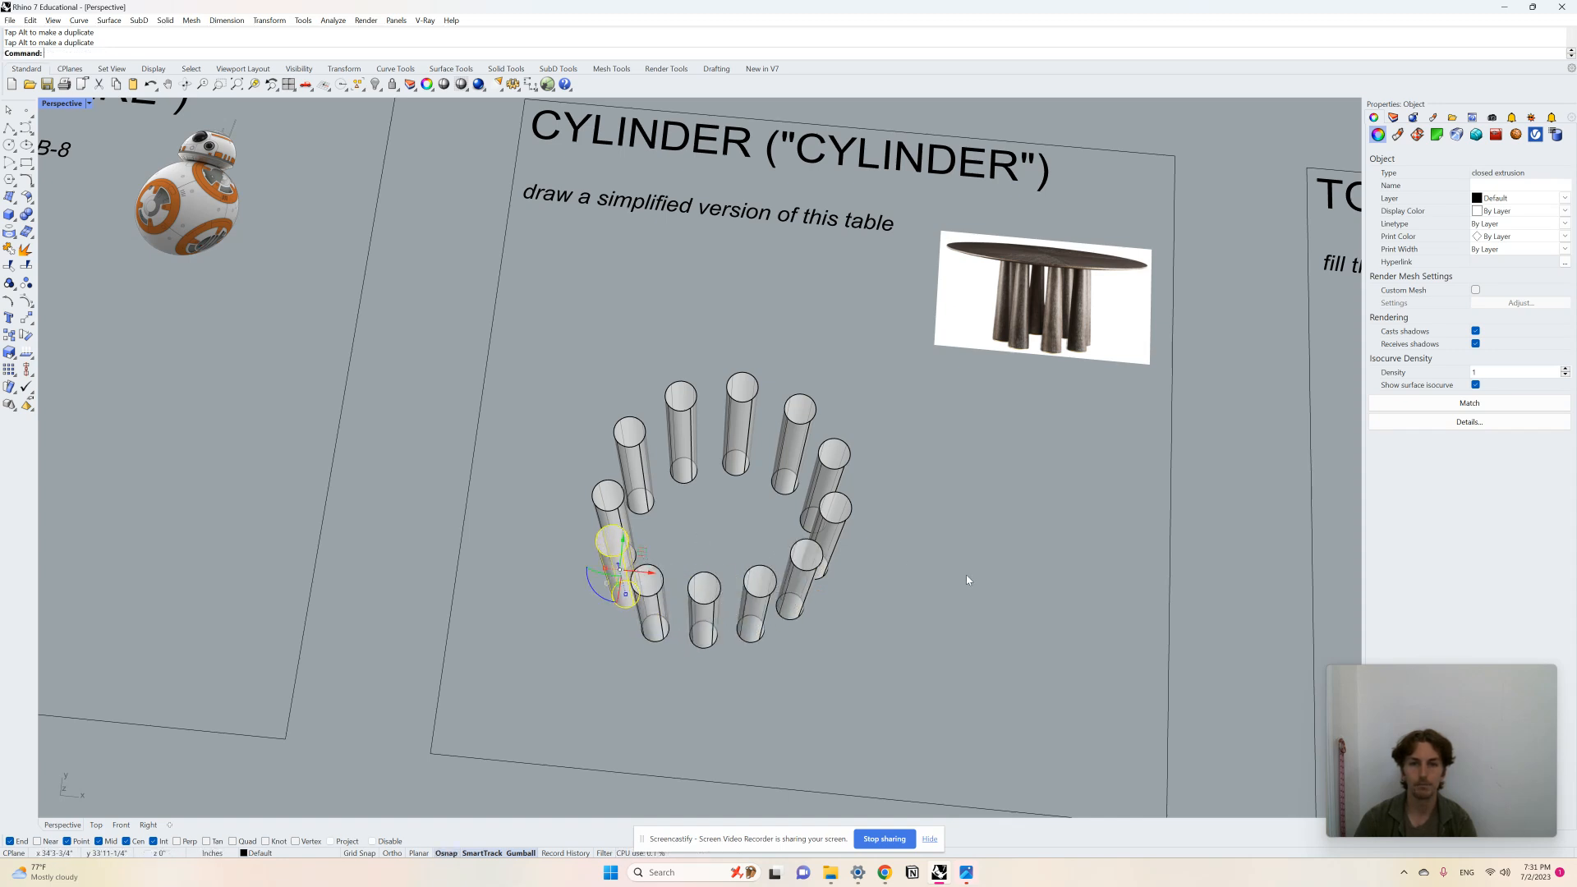
Step: Select individual legs and nudge them to even out the spacing of the ring
{"action": "left_click", "coordinate": [968, 581]}
{"action": "right_click_drag", "start_coordinate": [851, 585], "coordinate": [852, 593]}
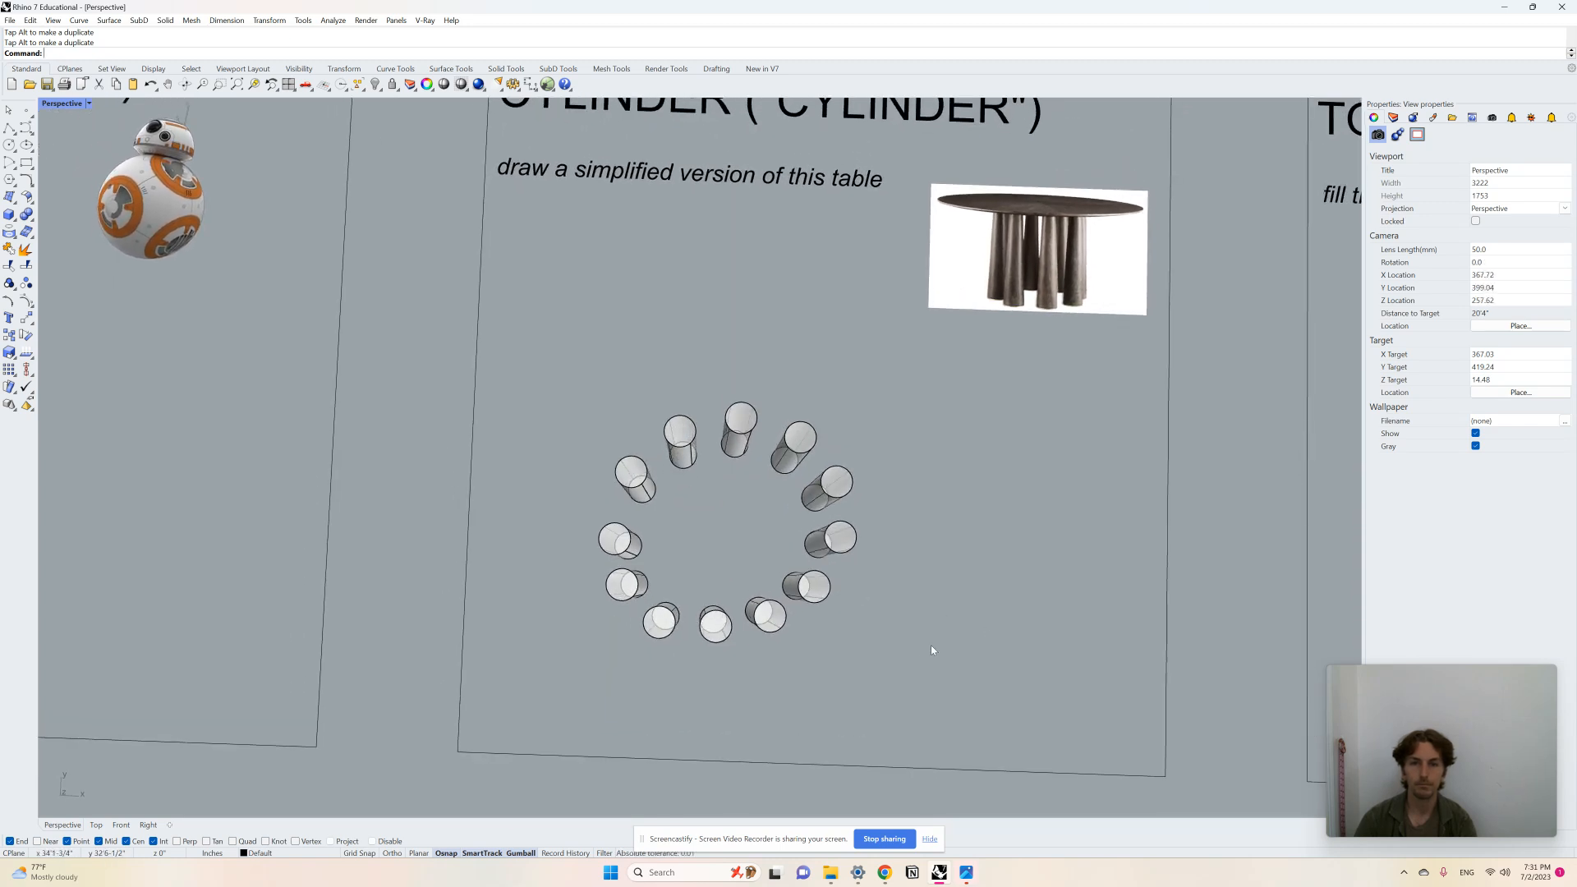
{"action": "scroll", "coordinate": [797, 678], "scroll_direction": "up", "scroll_amount": 2}
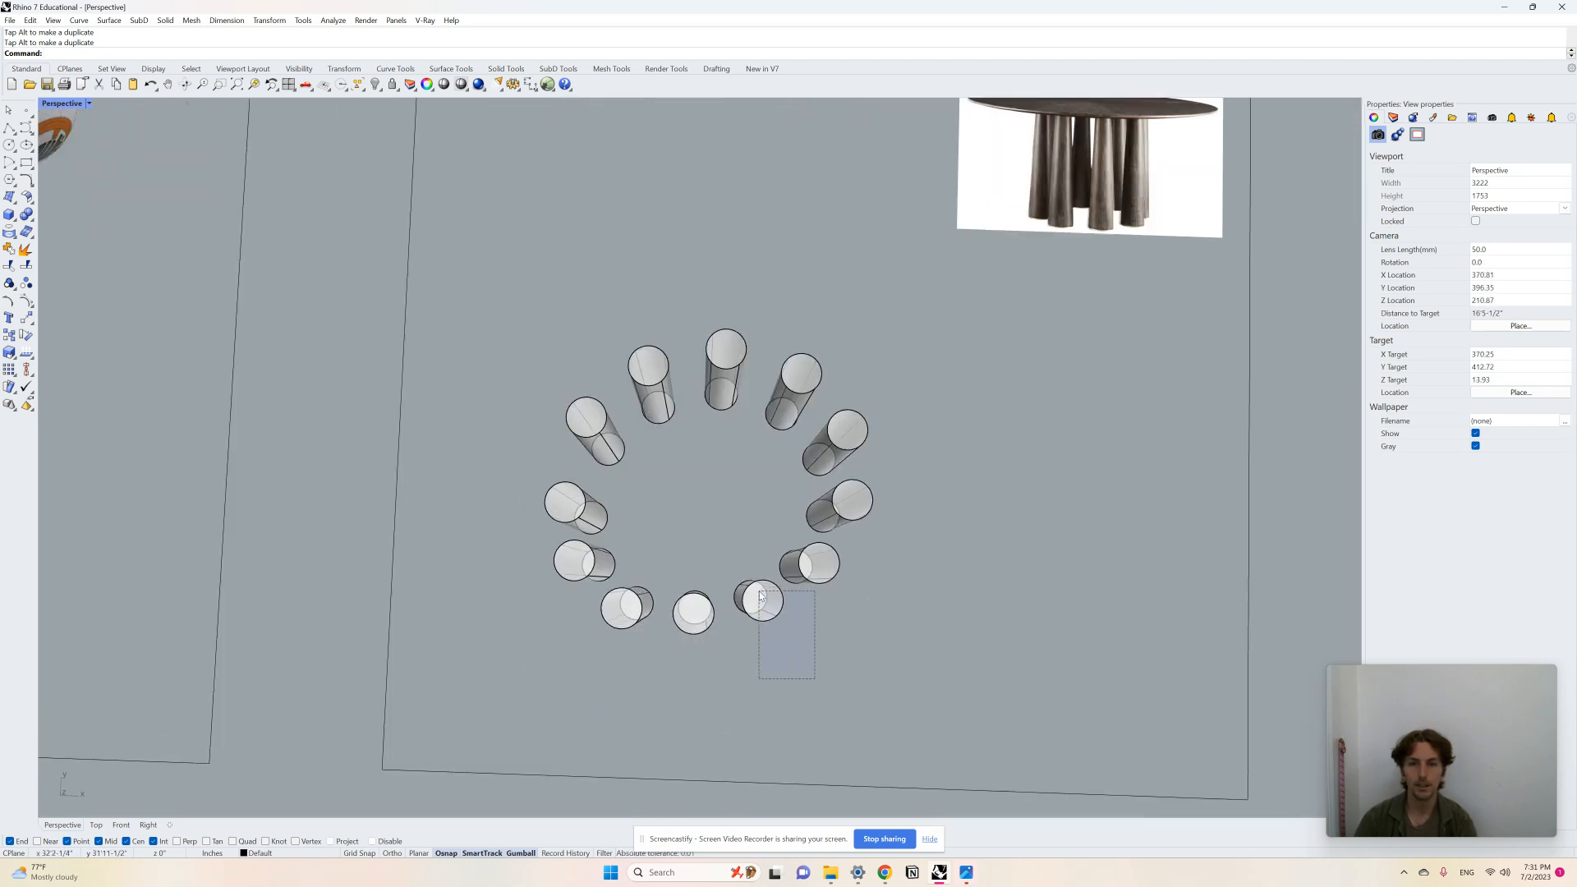
{"action": "left_click_drag", "start_coordinate": [760, 596], "coordinate": [717, 606]}
{"action": "left_click", "coordinate": [709, 609]}
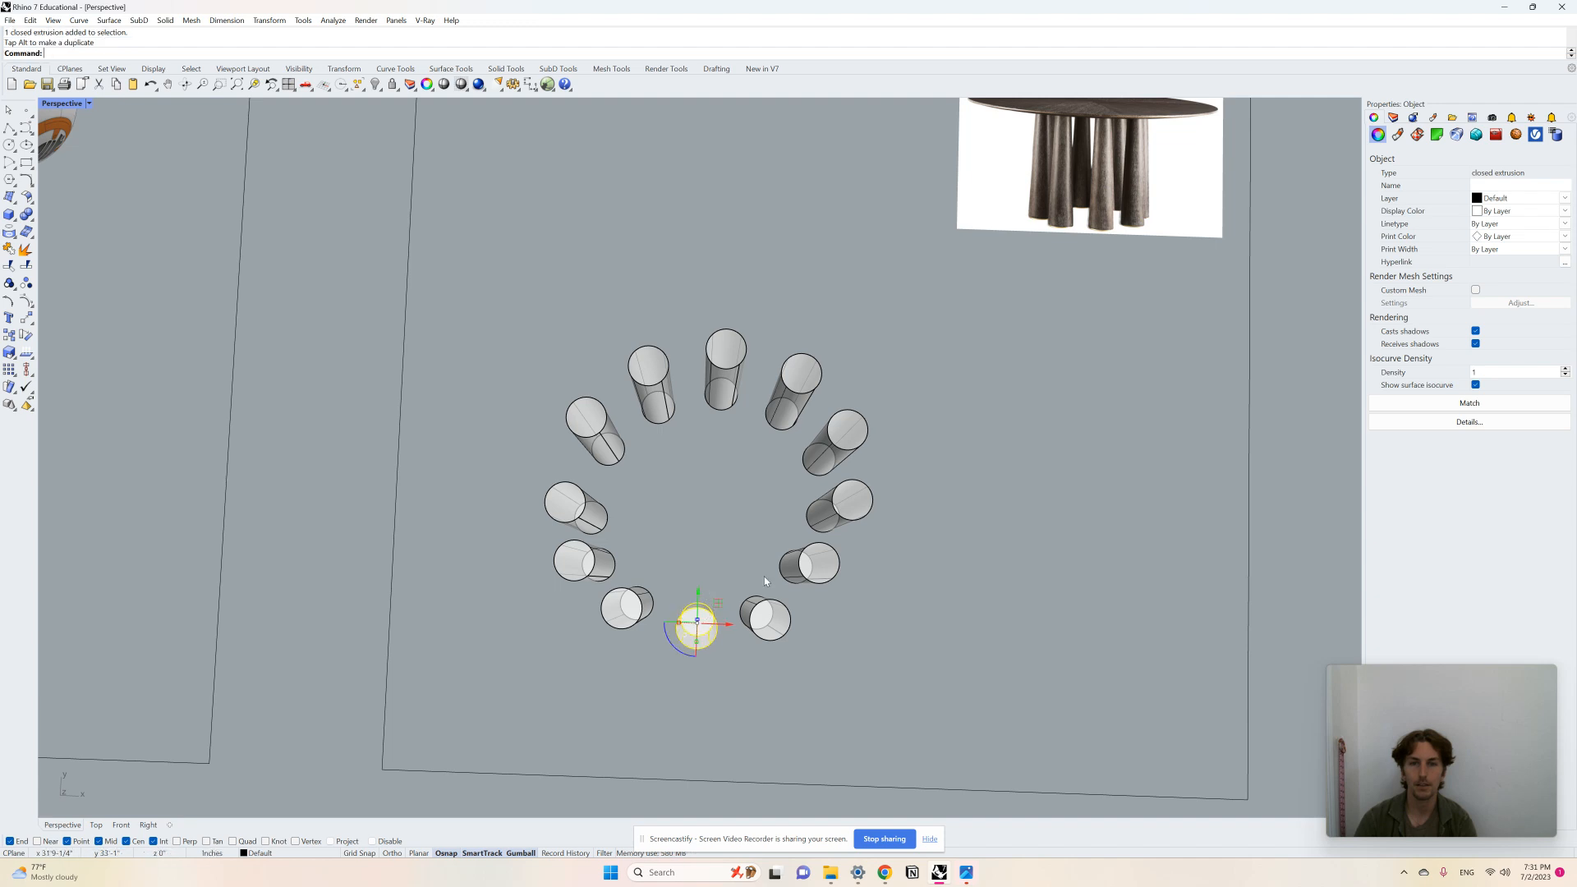
{"action": "left_click", "coordinate": [809, 574]}
{"action": "left_click_drag", "start_coordinate": [811, 570], "coordinate": [838, 557]}
{"action": "left_click", "coordinate": [893, 563]}
{"action": "right_click_drag", "start_coordinate": [836, 626], "coordinate": [830, 624]}
{"action": "scroll", "coordinate": [698, 502], "scroll_direction": "up", "scroll_amount": 2}
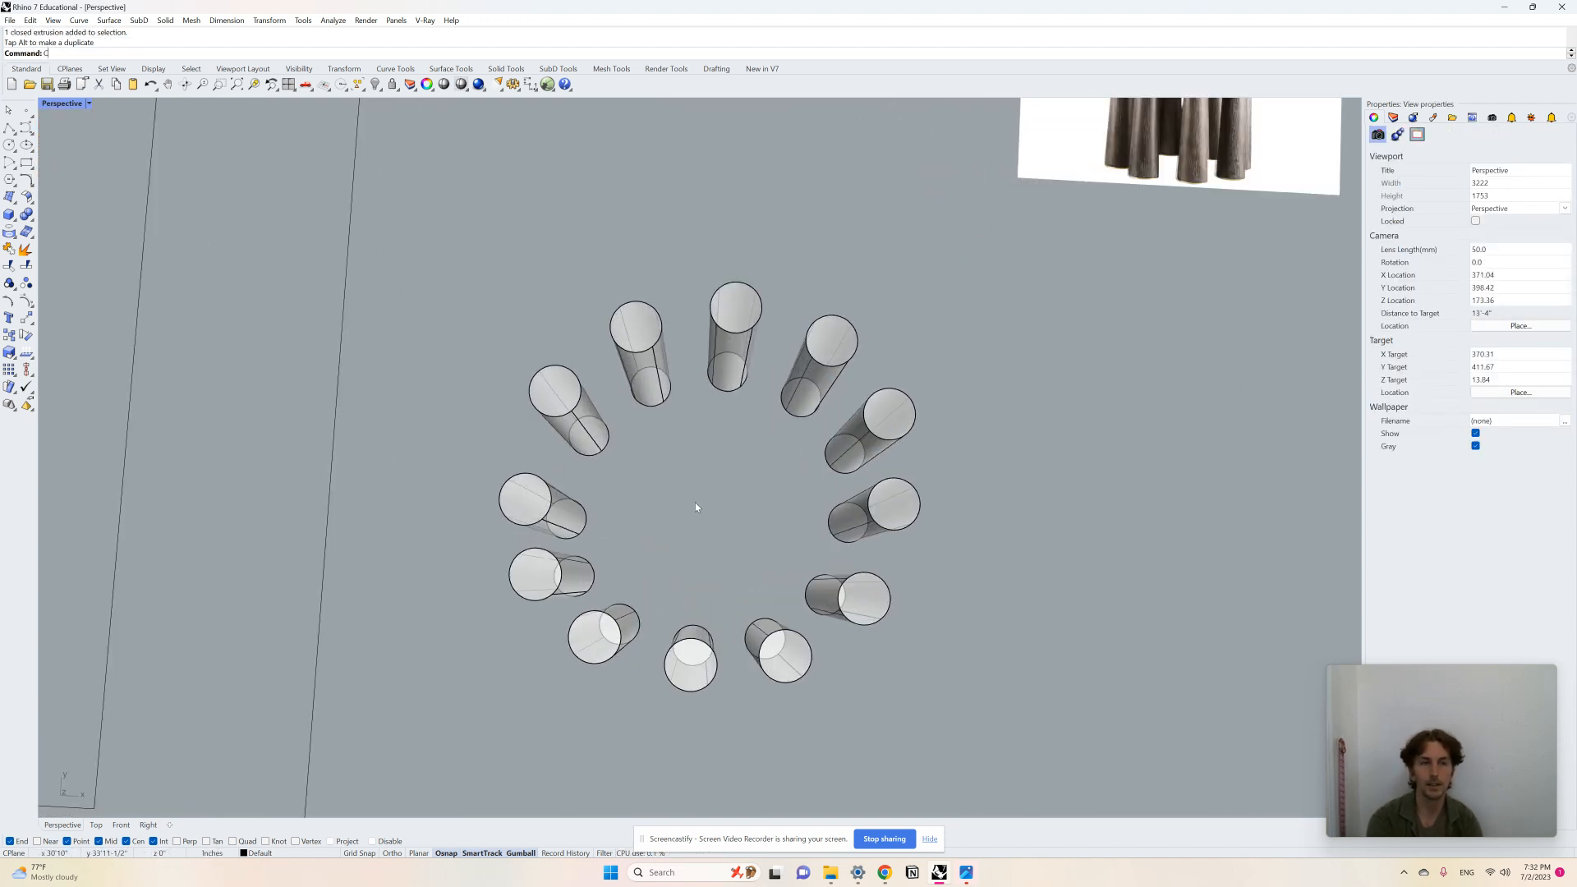
Step: Draw a wide, thin cylinder centred on the ring of legs as the tabletop
{"action": "key", "text": "Return"}
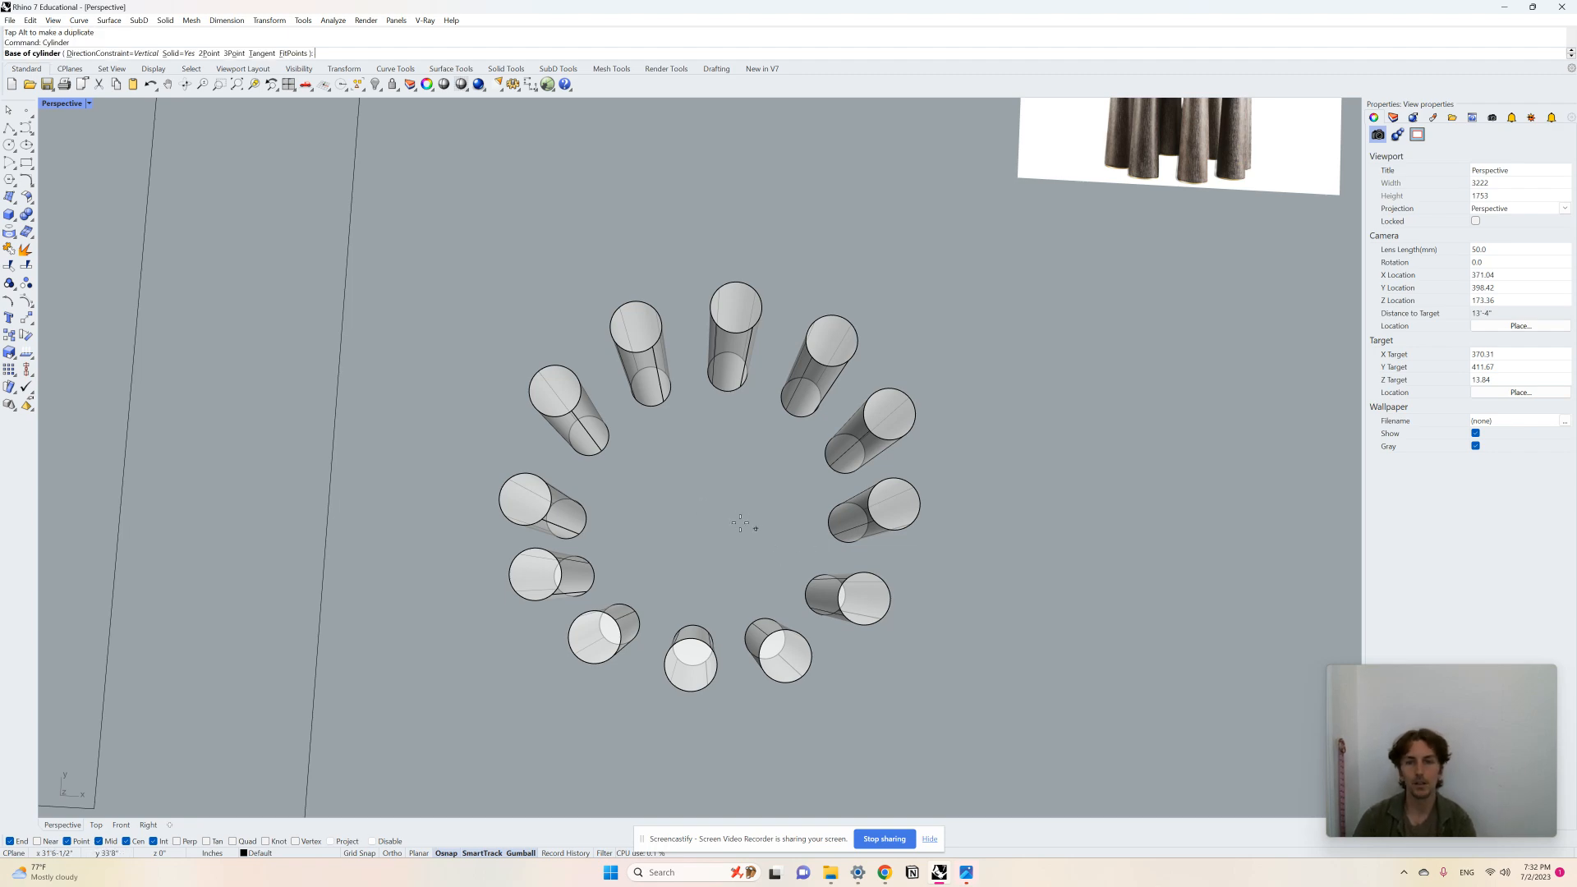
{"action": "left_click", "coordinate": [715, 511]}
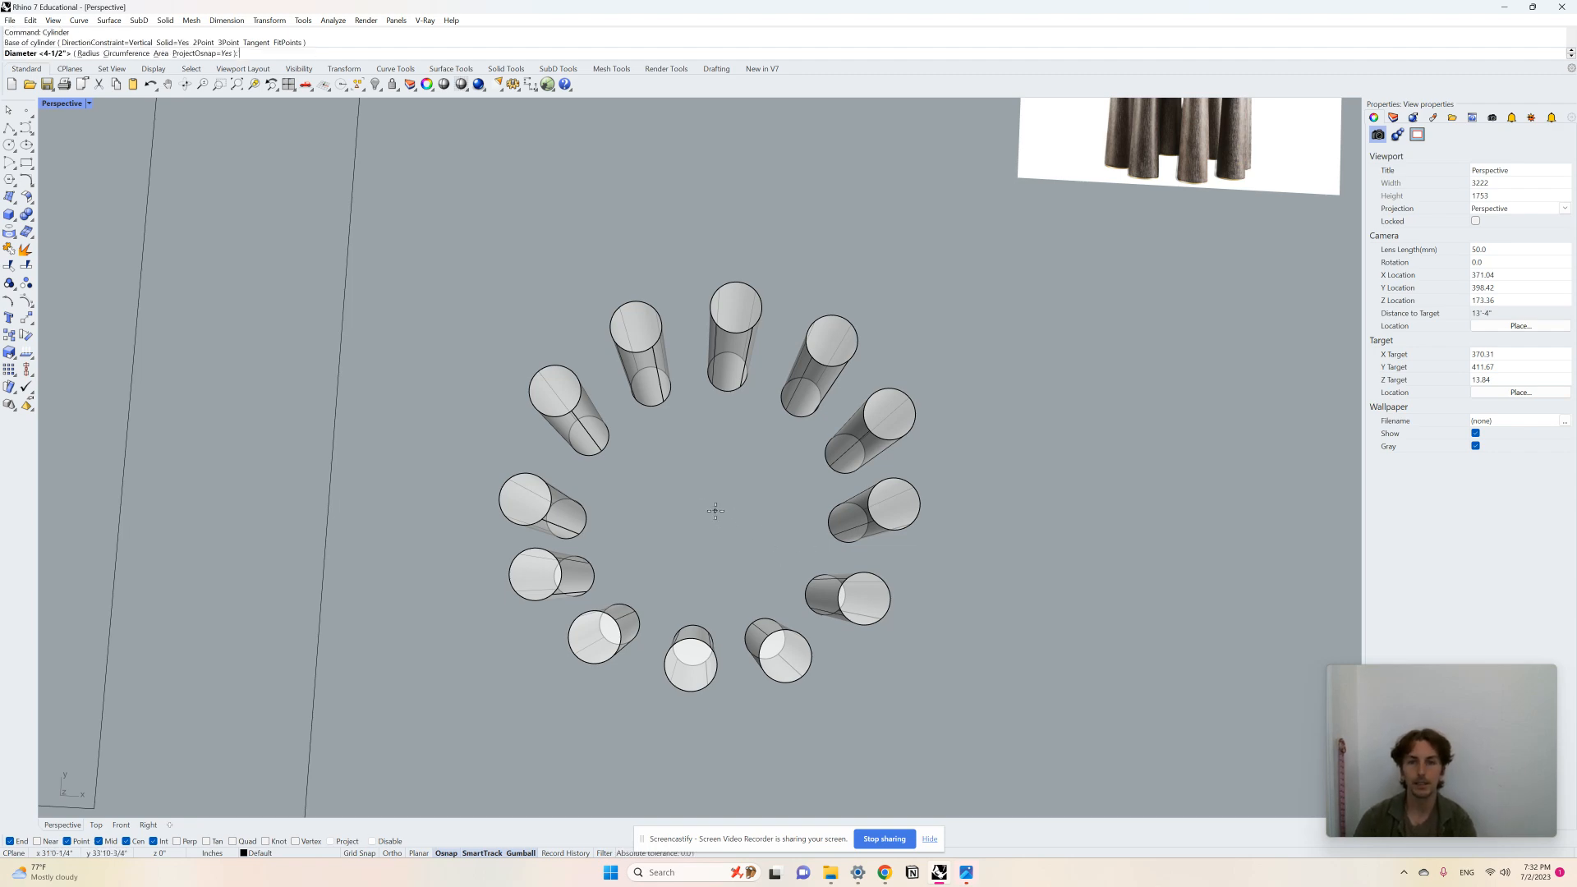
{"action": "left_click", "coordinate": [989, 580]}
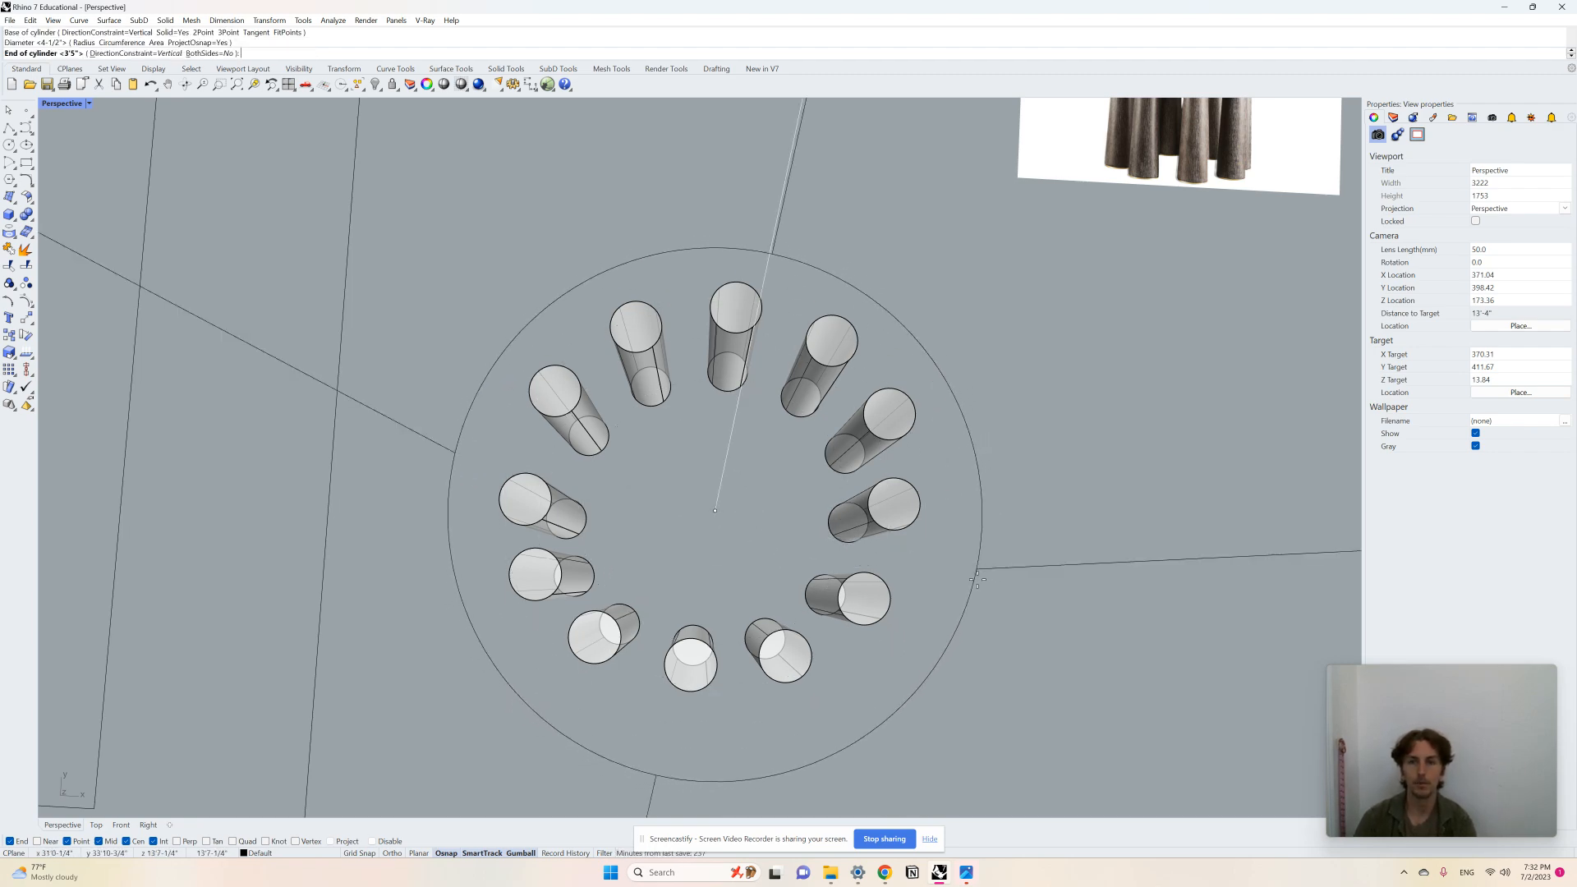
{"action": "mouse_move", "coordinate": [989, 580]}
{"action": "right_mouse_down"}
{"action": "mouse_move", "coordinate": [982, 538]}
{"action": "mouse_move", "coordinate": [984, 597]}
{"action": "right_mouse_up"}
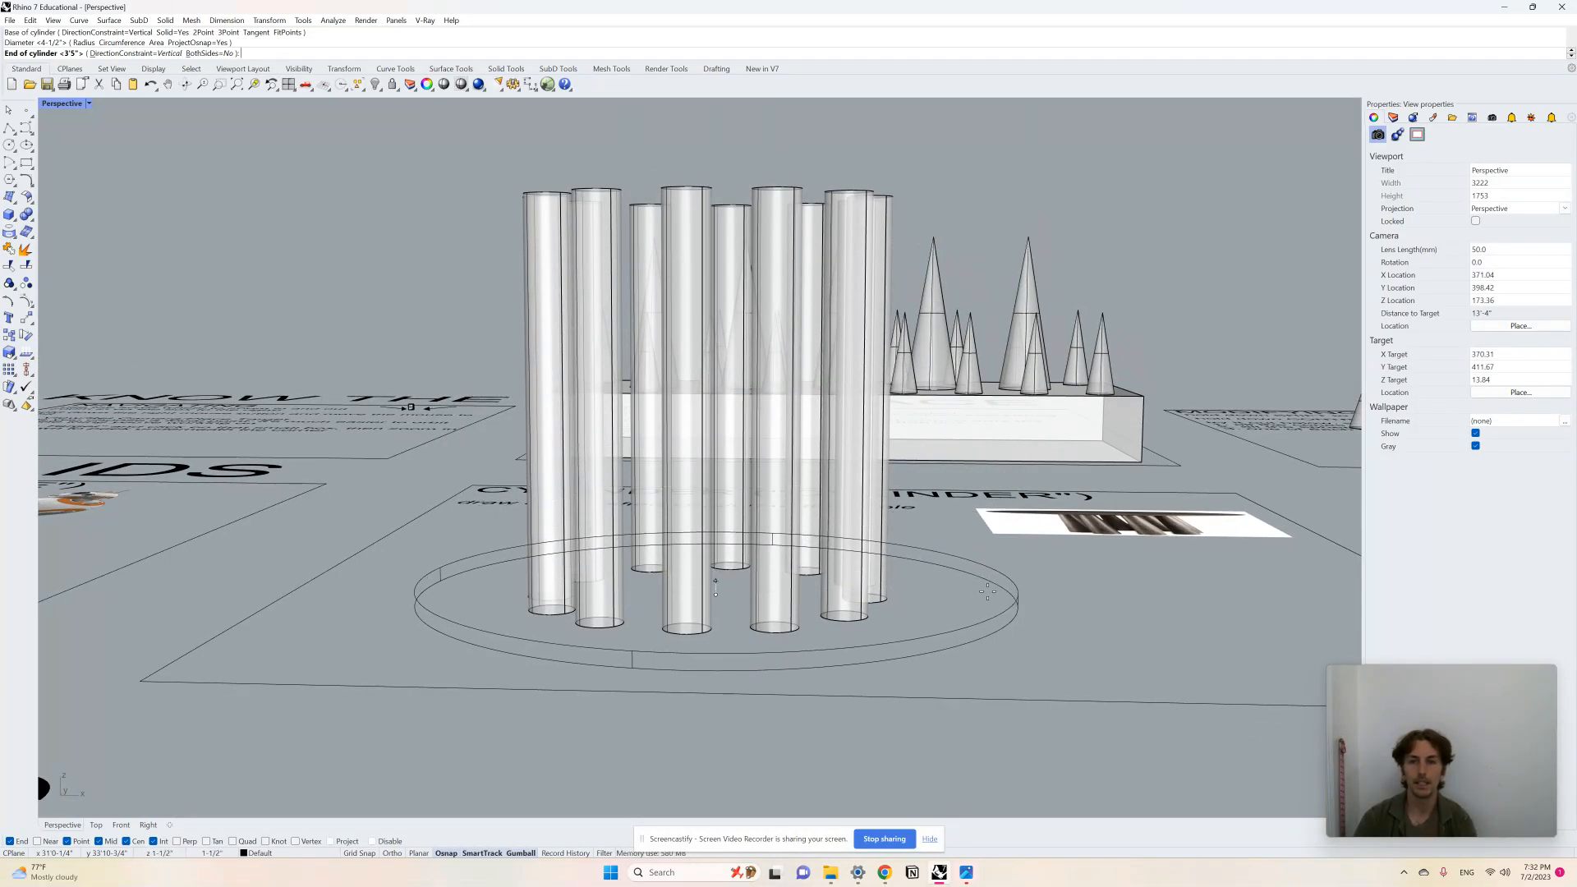
{"action": "left_click", "coordinate": [987, 592]}
Step: Move the tabletop up so it sits on top of the legs
{"action": "left_click", "coordinate": [1000, 599]}
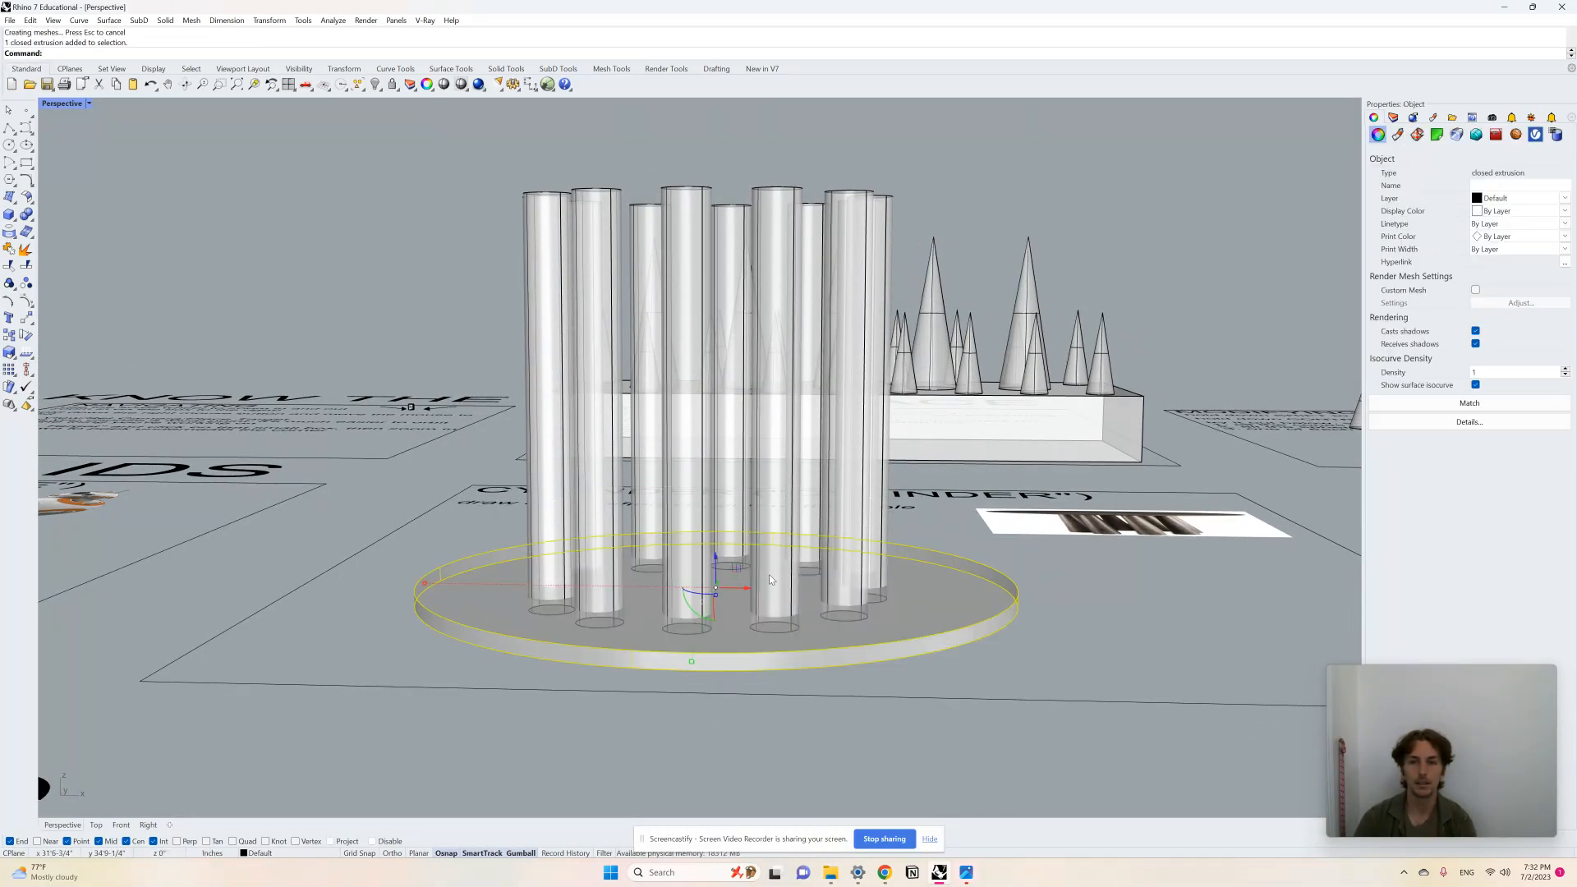
{"action": "left_click_drag", "start_coordinate": [715, 562], "coordinate": [717, 154]}
{"action": "left_click", "coordinate": [1242, 260]}
Step: Orbit and zoom around the finished table to inspect it from different angles
{"action": "right_click_drag", "start_coordinate": [743, 326], "coordinate": [810, 348]}
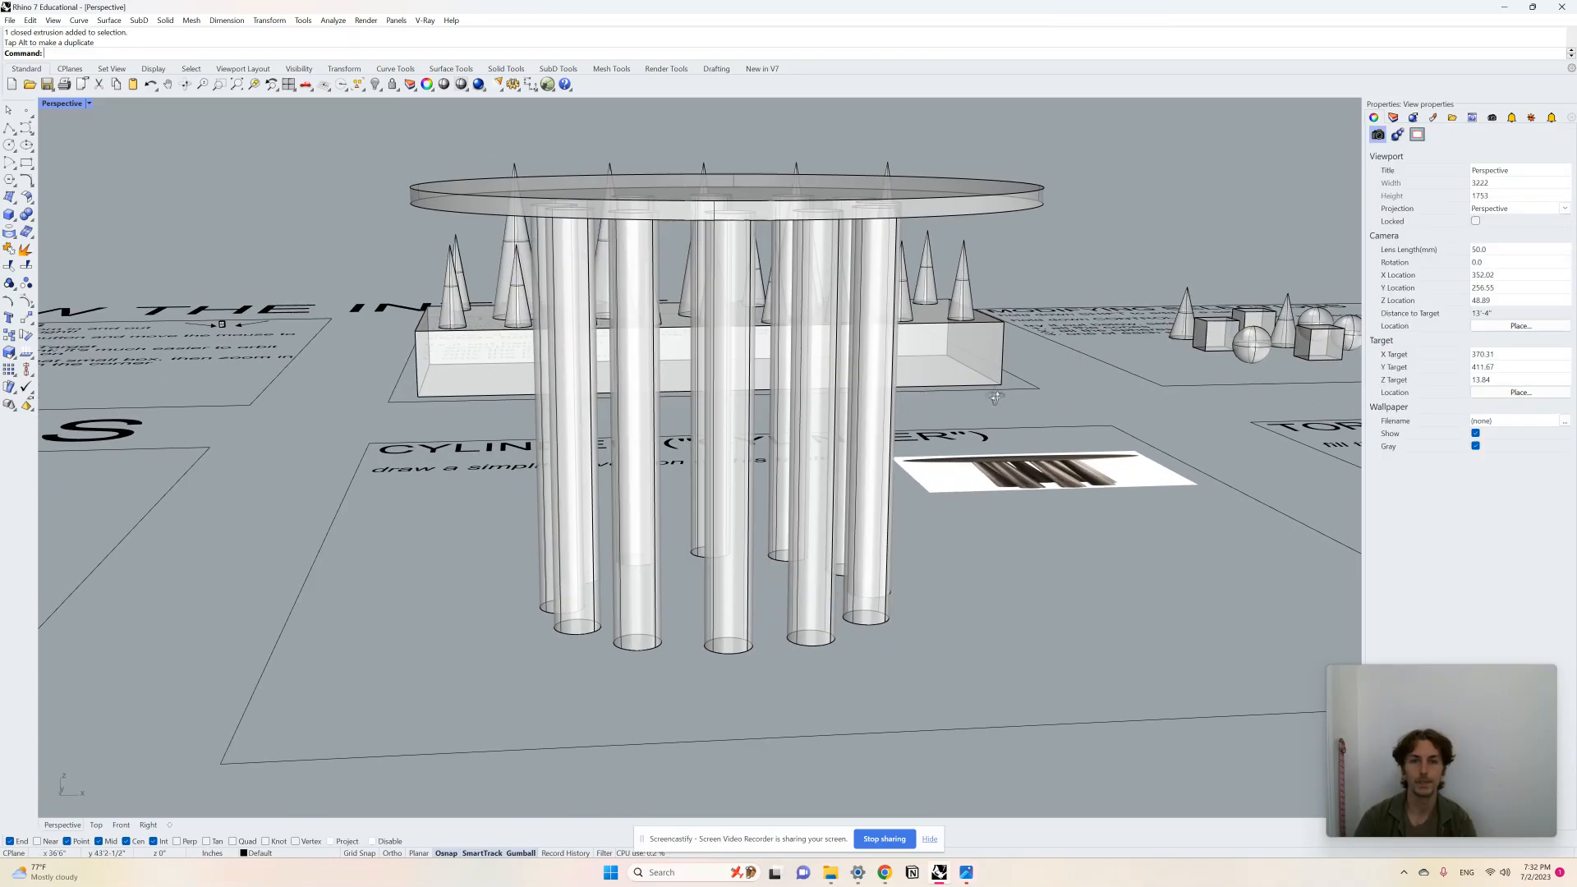
{"action": "right_click_drag", "start_coordinate": [996, 397], "coordinate": [954, 415]}
{"action": "scroll", "coordinate": [632, 419], "scroll_direction": "down", "scroll_amount": 6}
{"action": "mouse_move", "coordinate": [647, 428]}
{"action": "right_mouse_down"}
{"action": "mouse_move", "coordinate": [666, 477]}
{"action": "mouse_move", "coordinate": [613, 451]}
{"action": "mouse_move", "coordinate": [636, 436]}
{"action": "right_mouse_up"}
{"action": "scroll", "coordinate": [392, 419], "scroll_direction": "down", "scroll_amount": 4}
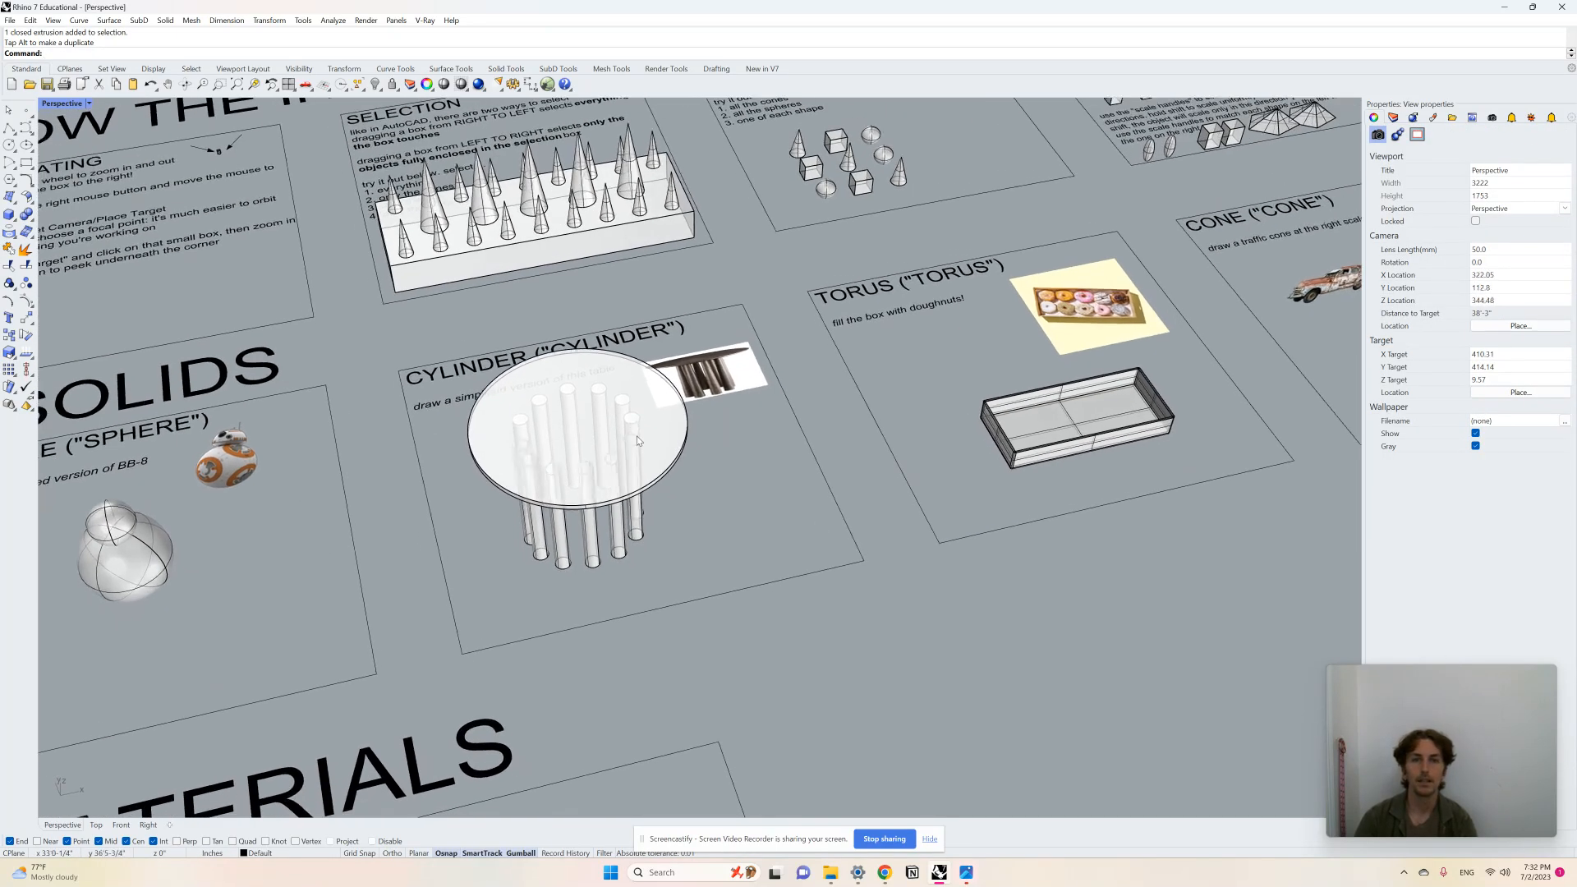
{"action": "scroll", "coordinate": [624, 433], "scroll_direction": "down", "scroll_amount": 3}
Step: Draw a thin torus ring in the TORUS panel with the Torus command
{"action": "scroll", "coordinate": [987, 401], "scroll_direction": "up", "scroll_amount": 10}
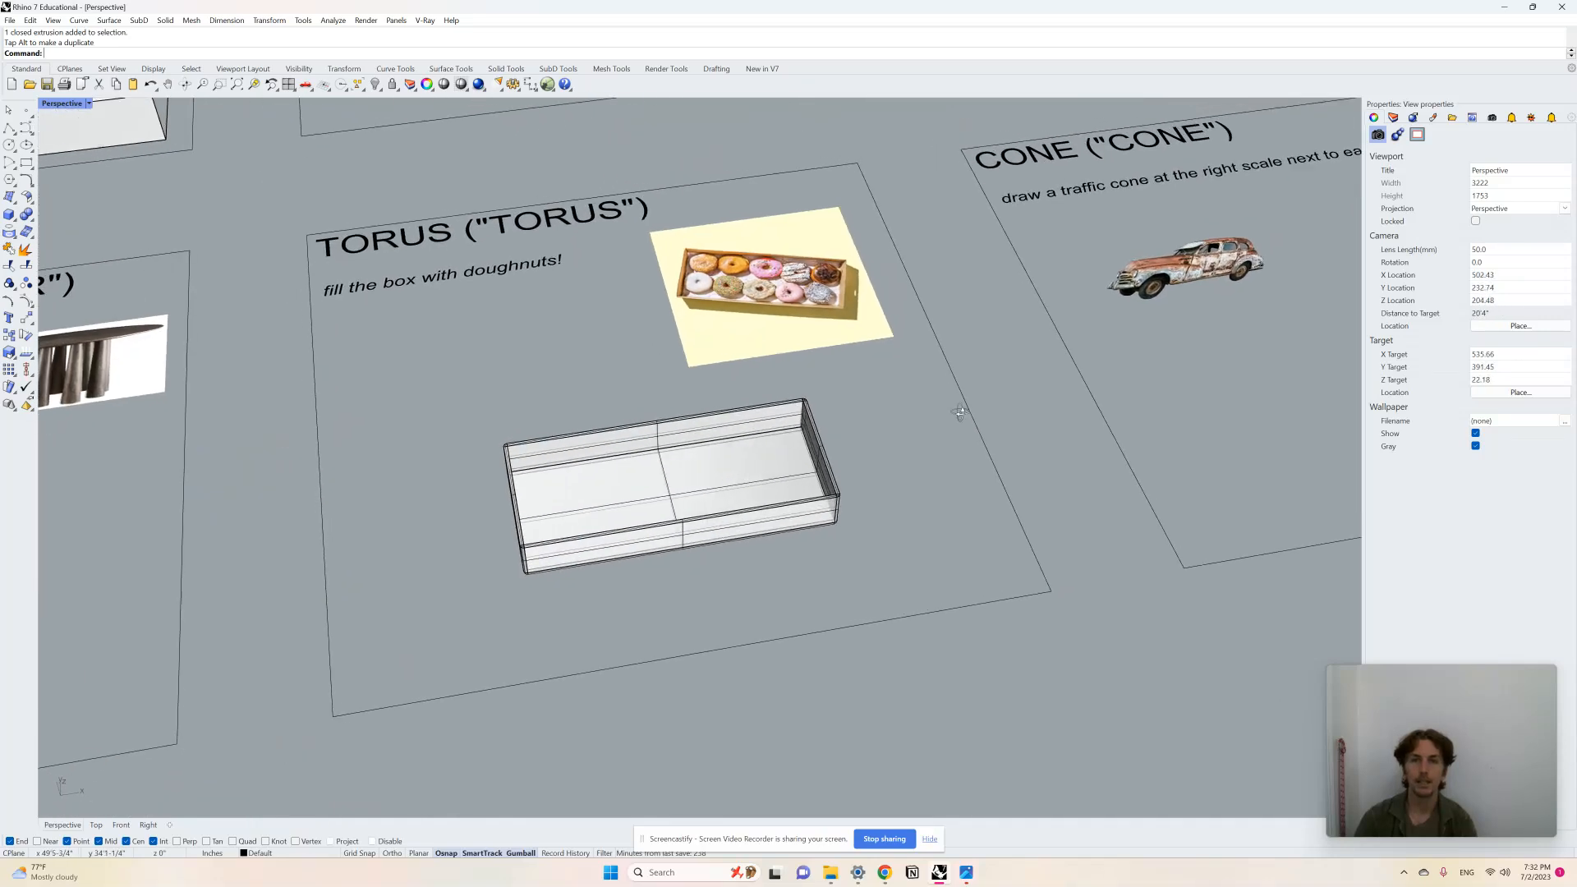
{"action": "scroll", "coordinate": [999, 549], "scroll_direction": "down", "scroll_amount": 2}
{"action": "right_click_drag", "start_coordinate": [948, 425], "coordinate": [930, 502]}
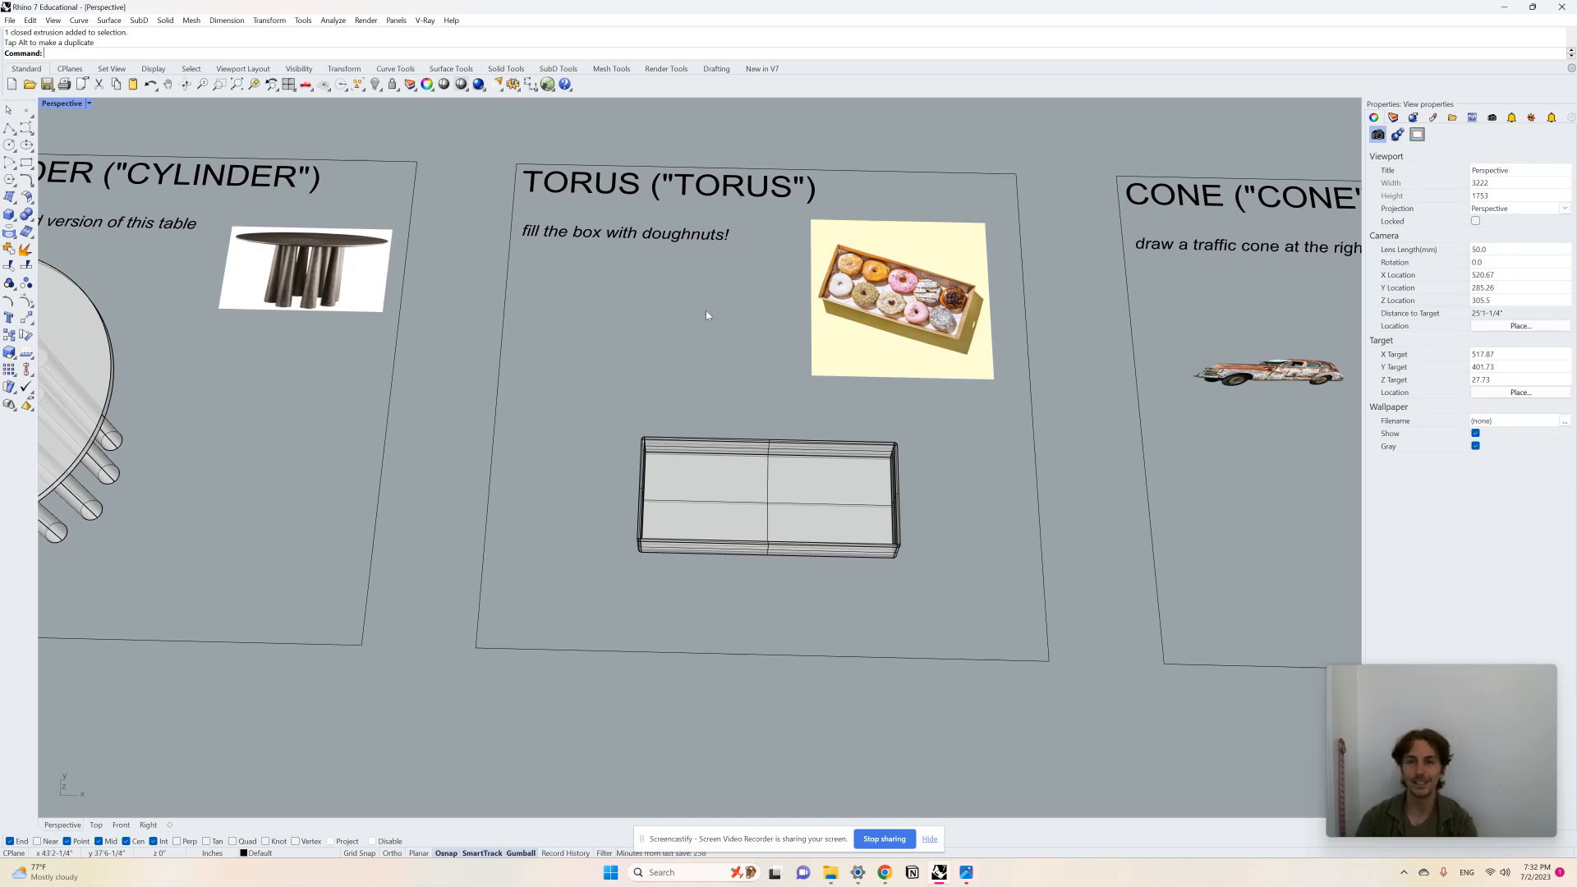
{"action": "scroll", "coordinate": [706, 315], "scroll_direction": "up", "scroll_amount": 2}
{"action": "type", "text": "Tor"}
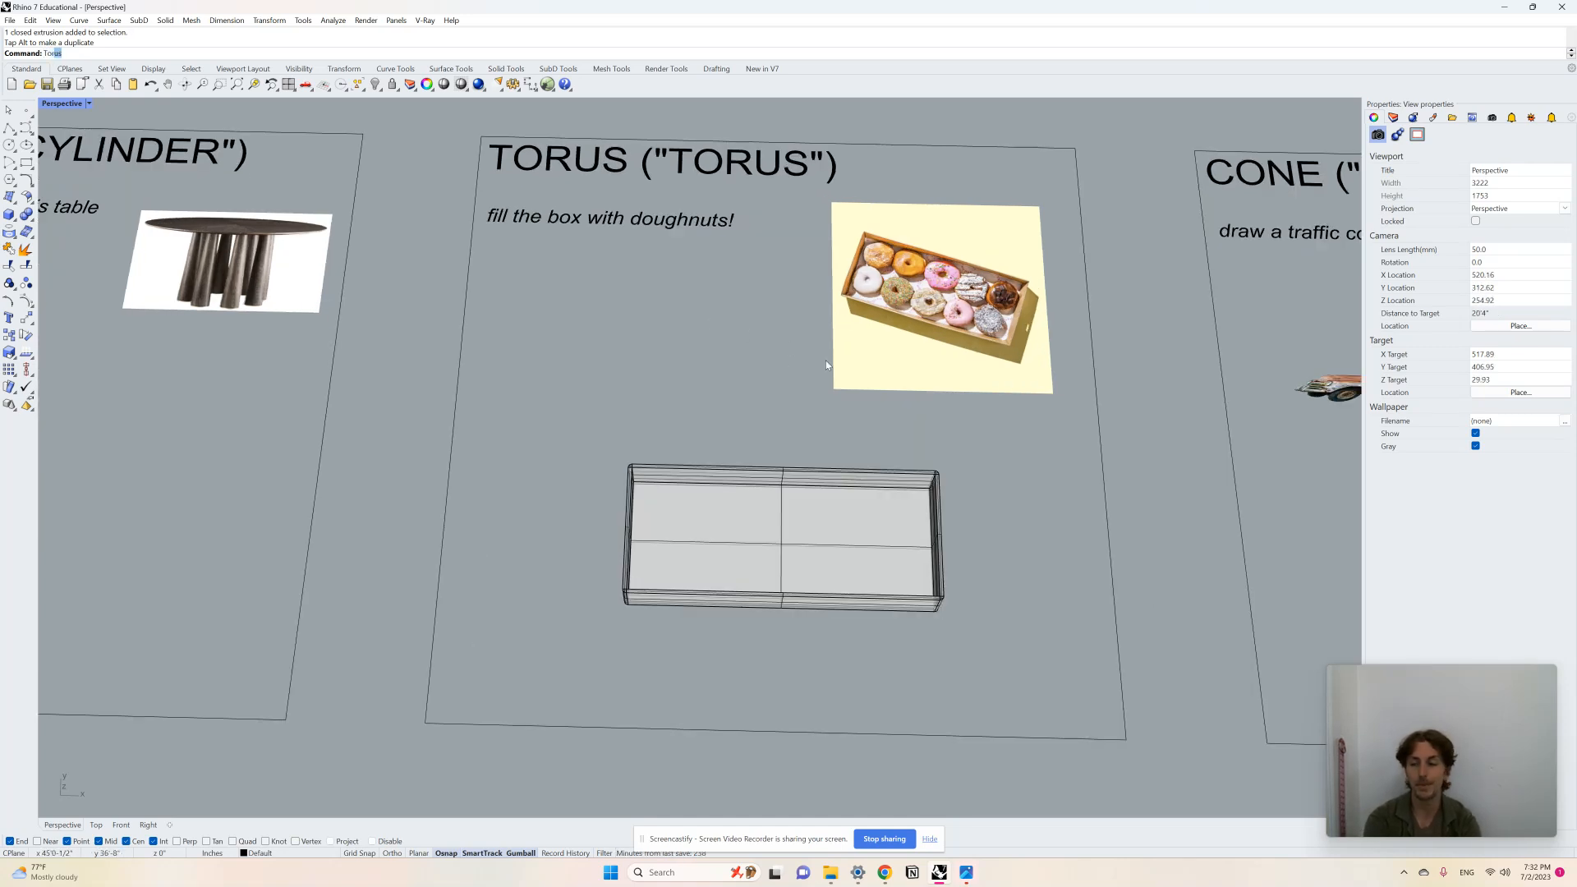
{"action": "type", "text": "us"}
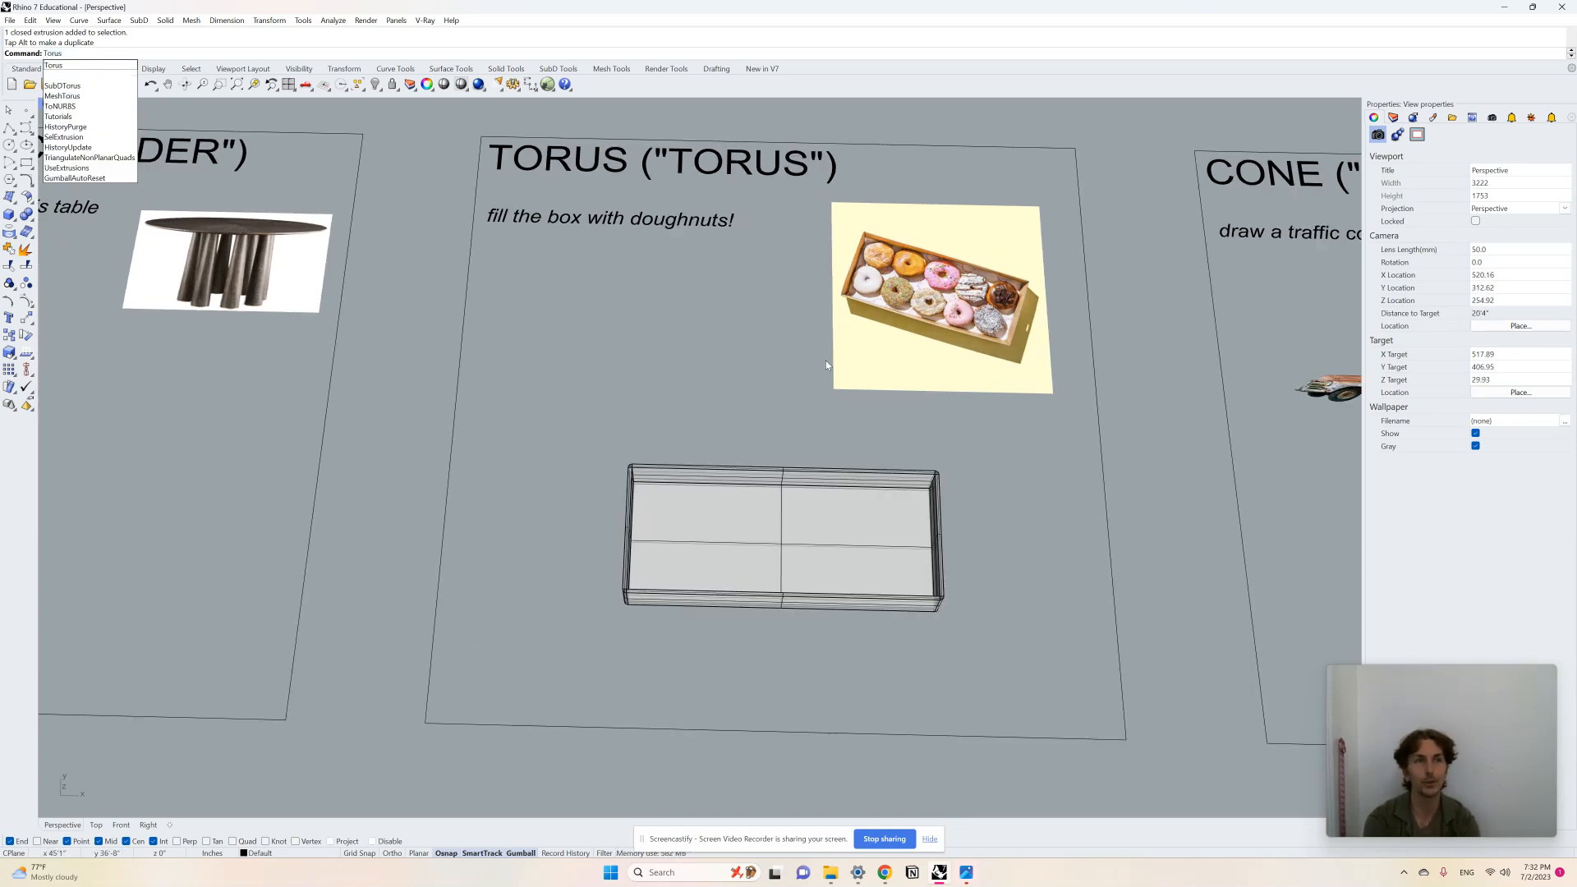
{"action": "key", "text": "Return"}
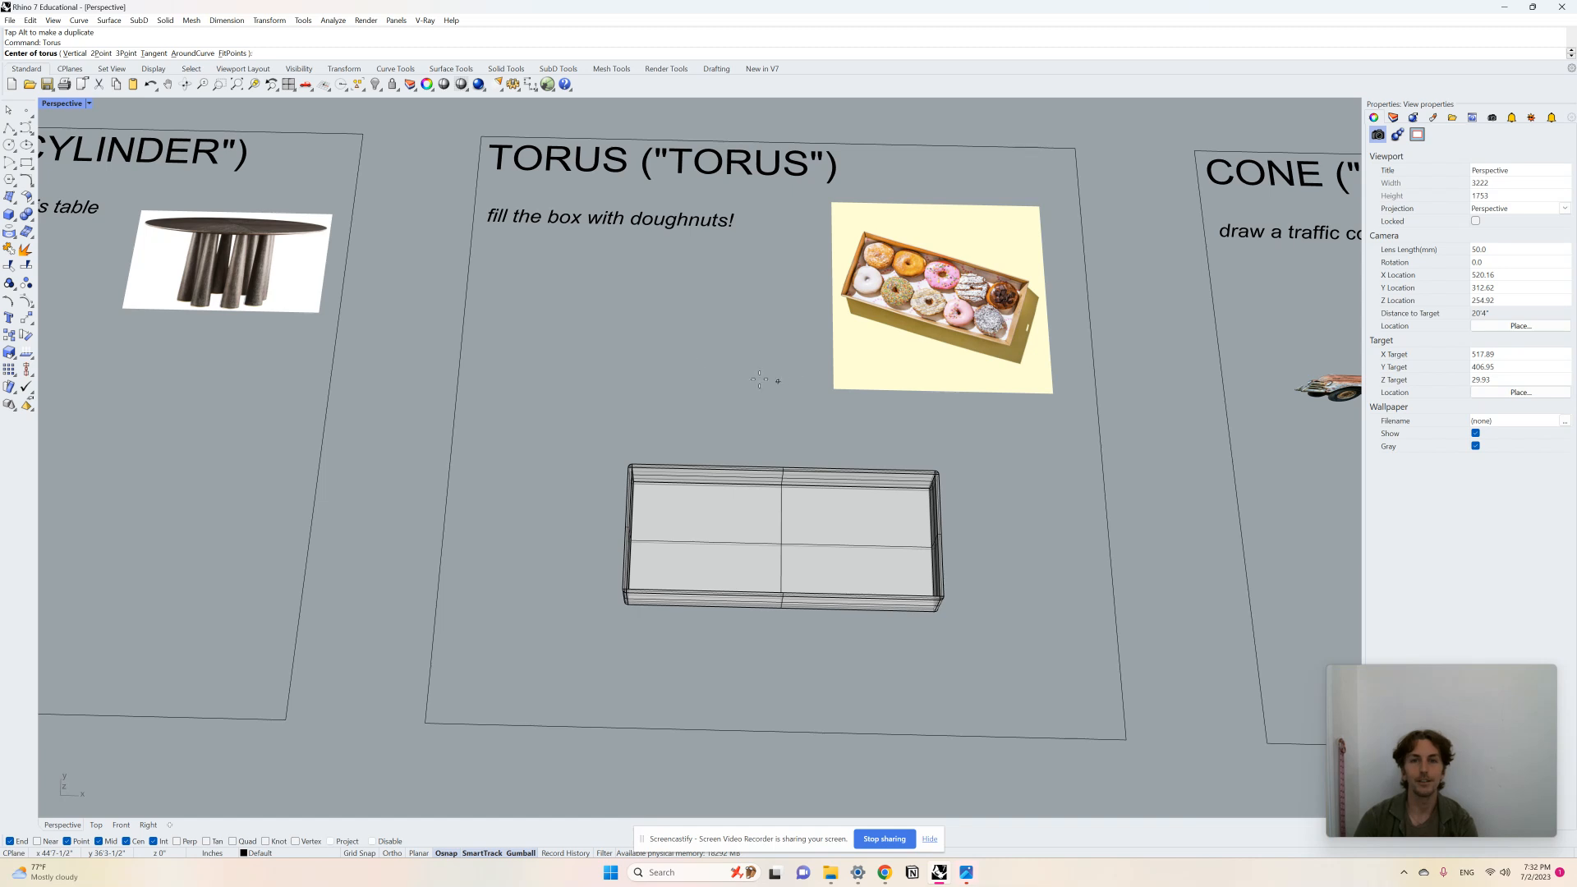
{"action": "left_click", "coordinate": [626, 349]}
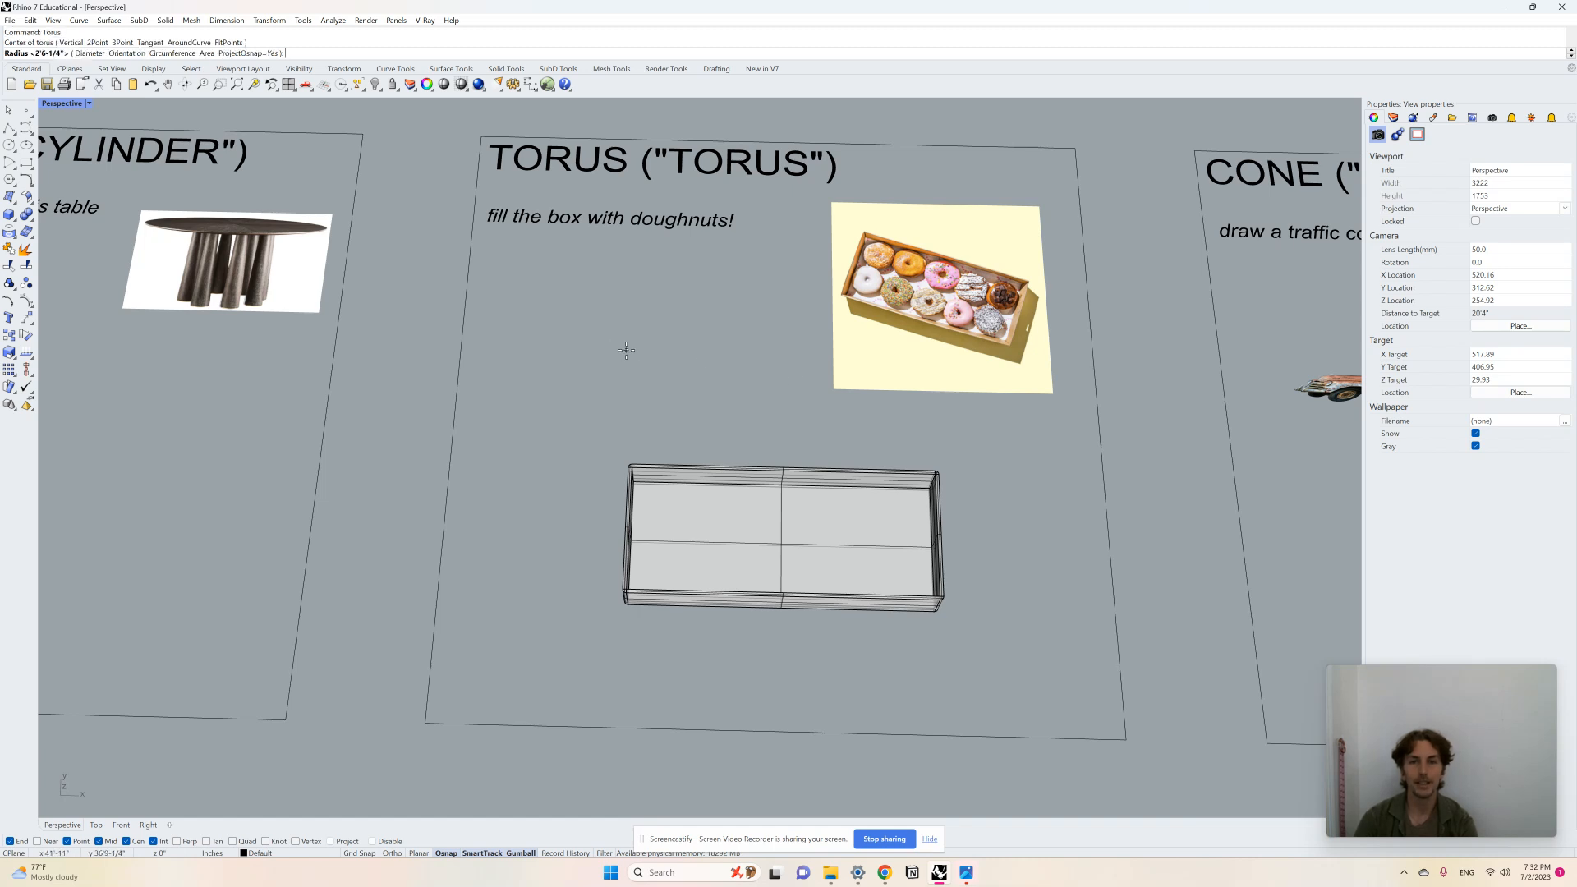
{"action": "left_click", "coordinate": [680, 355]}
{"action": "right_click_drag", "start_coordinate": [700, 363], "coordinate": [688, 329]}
{"action": "scroll", "coordinate": [644, 384], "scroll_direction": "up", "scroll_amount": 5}
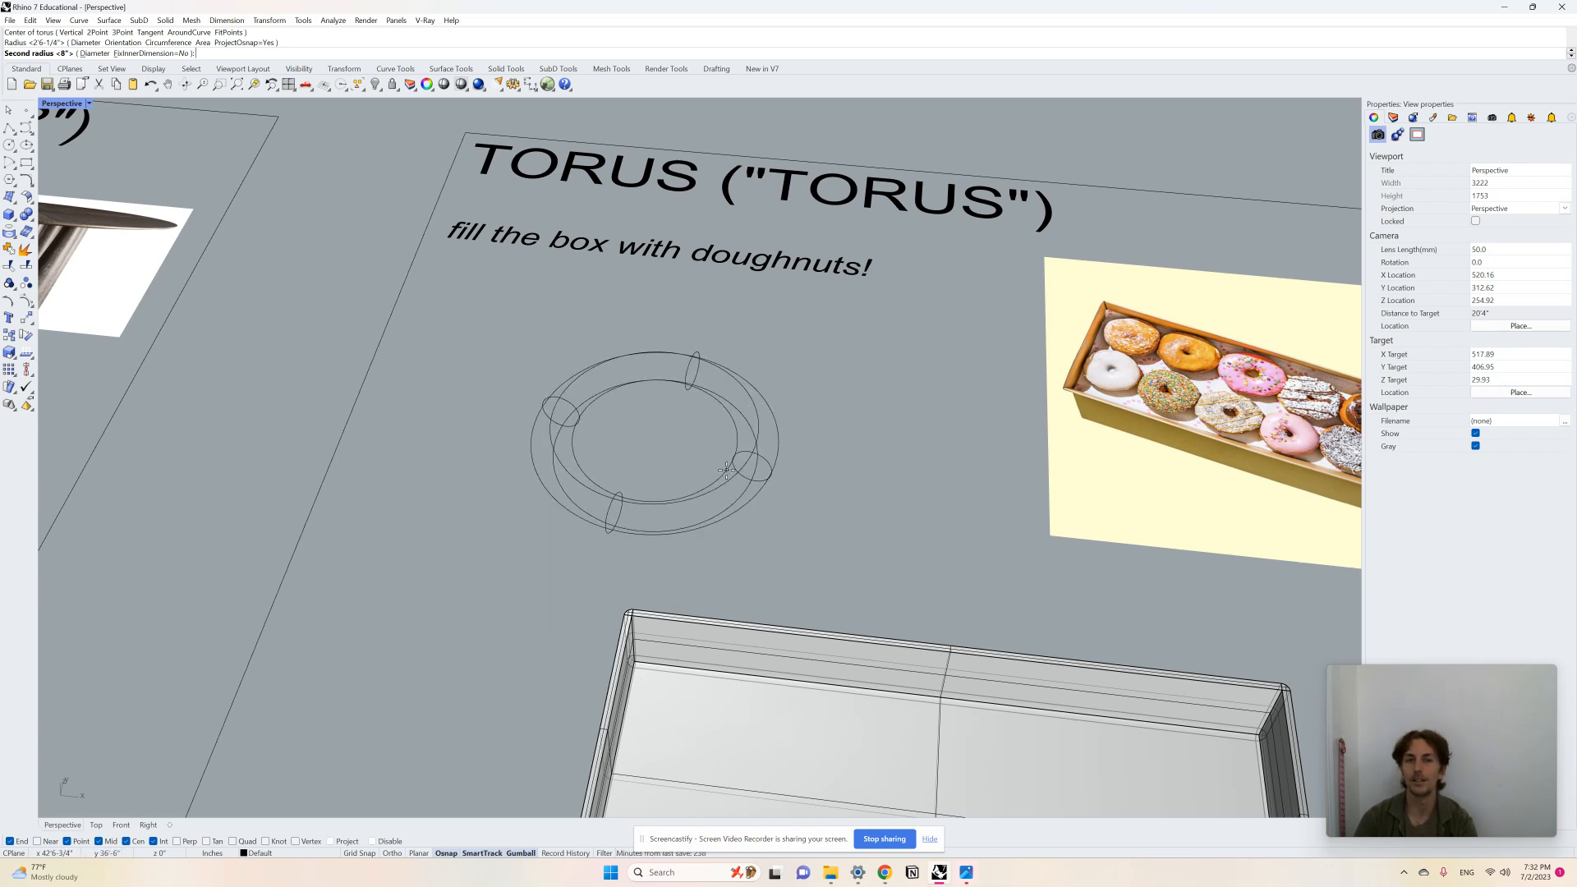
{"action": "left_click", "coordinate": [738, 462]}
Step: Repeat Torus to draw a large torus beside the ring
{"action": "scroll", "coordinate": [675, 448], "scroll_direction": "down", "scroll_amount": 3}
{"action": "right_click", "coordinate": [728, 447]}
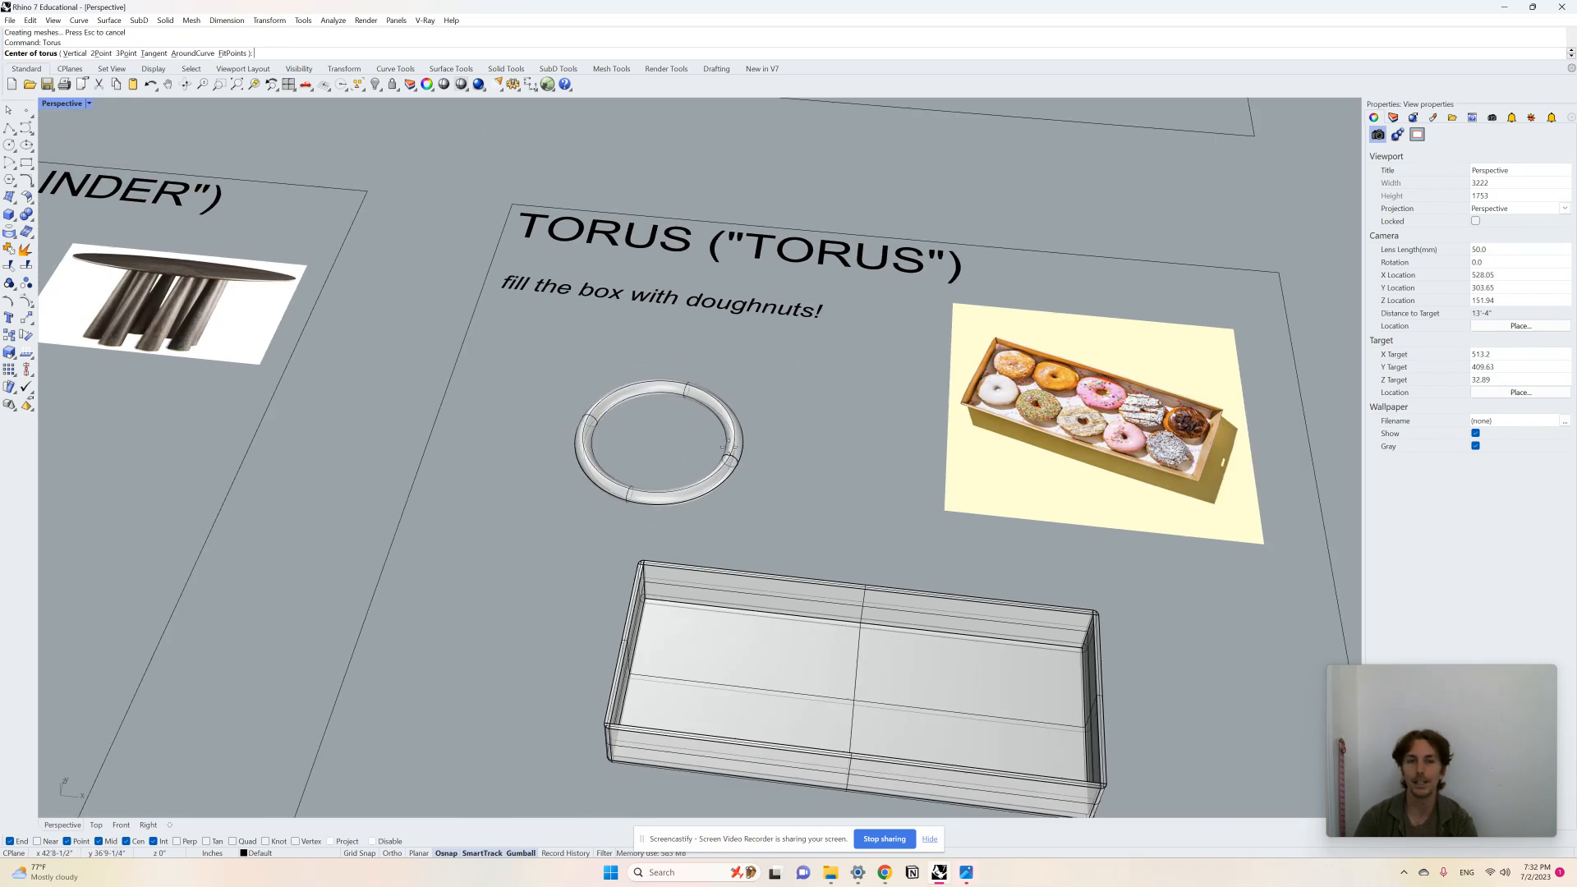
{"action": "left_click", "coordinate": [799, 448]}
{"action": "key", "text": "Return"}
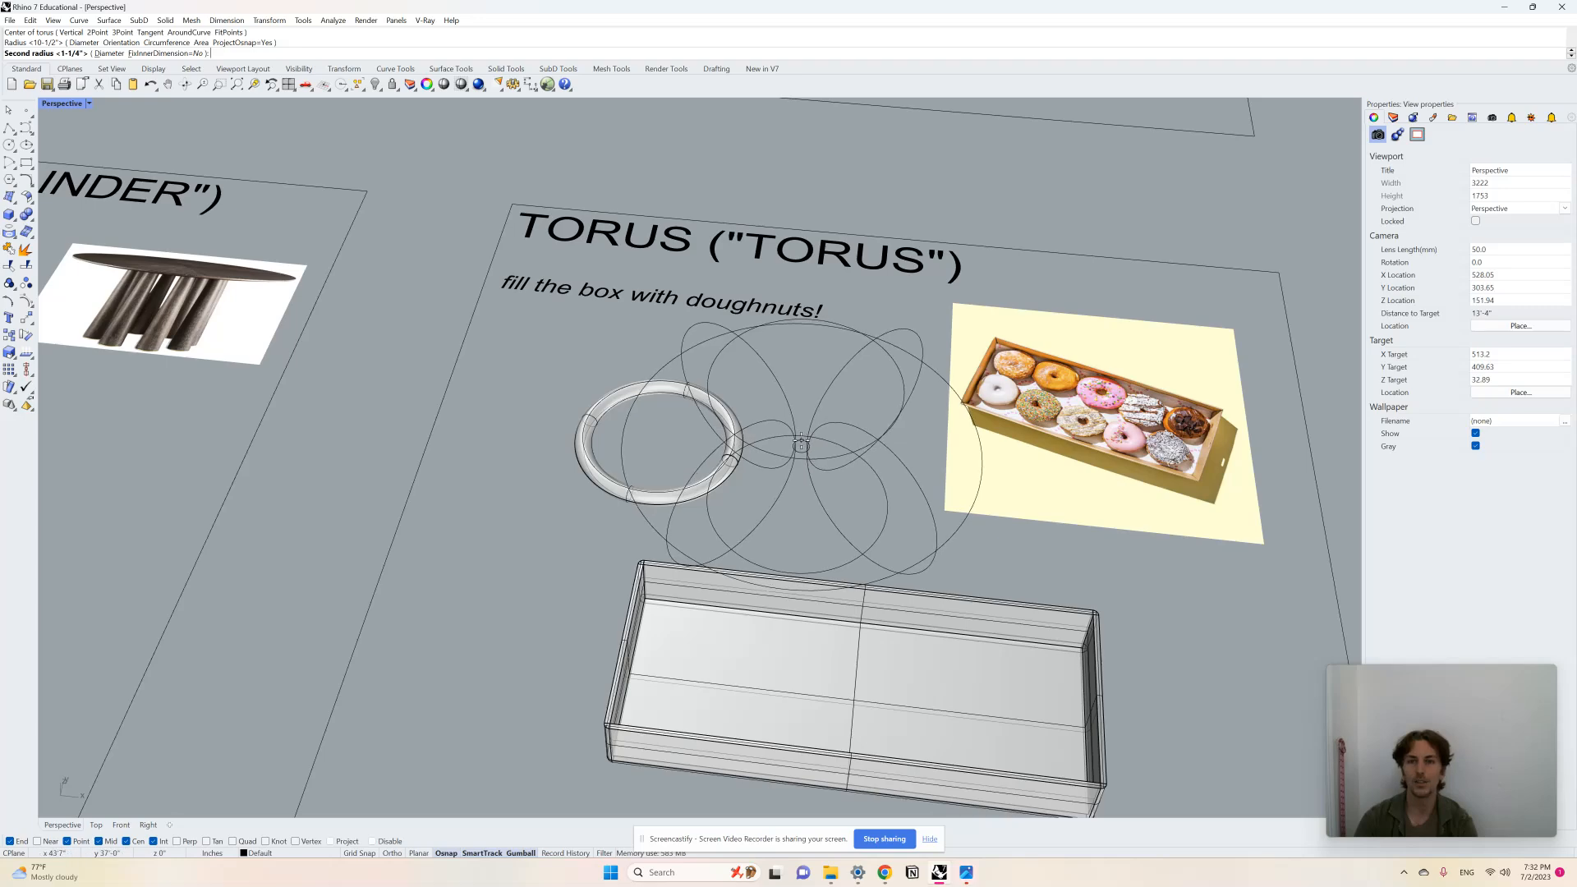
{"action": "left_click", "coordinate": [801, 441]}
Step: Delete both the large torus and the thin torus ring
{"action": "scroll", "coordinate": [679, 492], "scroll_direction": "down", "scroll_amount": 4}
{"action": "right_click_drag", "start_coordinate": [678, 492], "coordinate": [723, 628]}
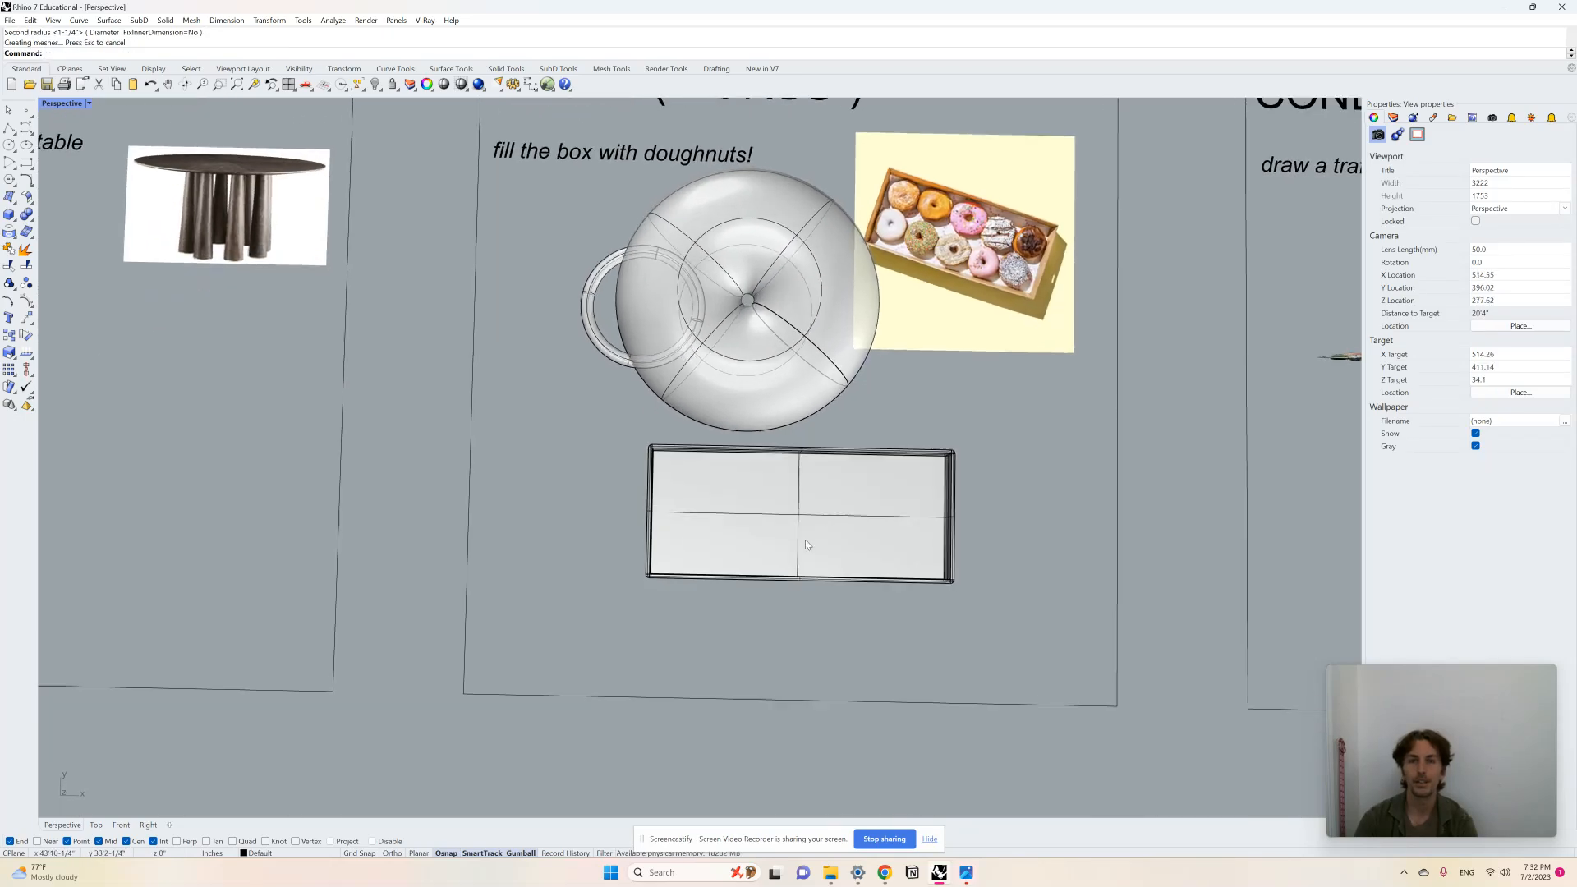
{"action": "scroll", "coordinate": [730, 346], "scroll_direction": "up", "scroll_amount": 3}
{"action": "left_click", "coordinate": [726, 343]}
{"action": "key", "text": "Delete"}
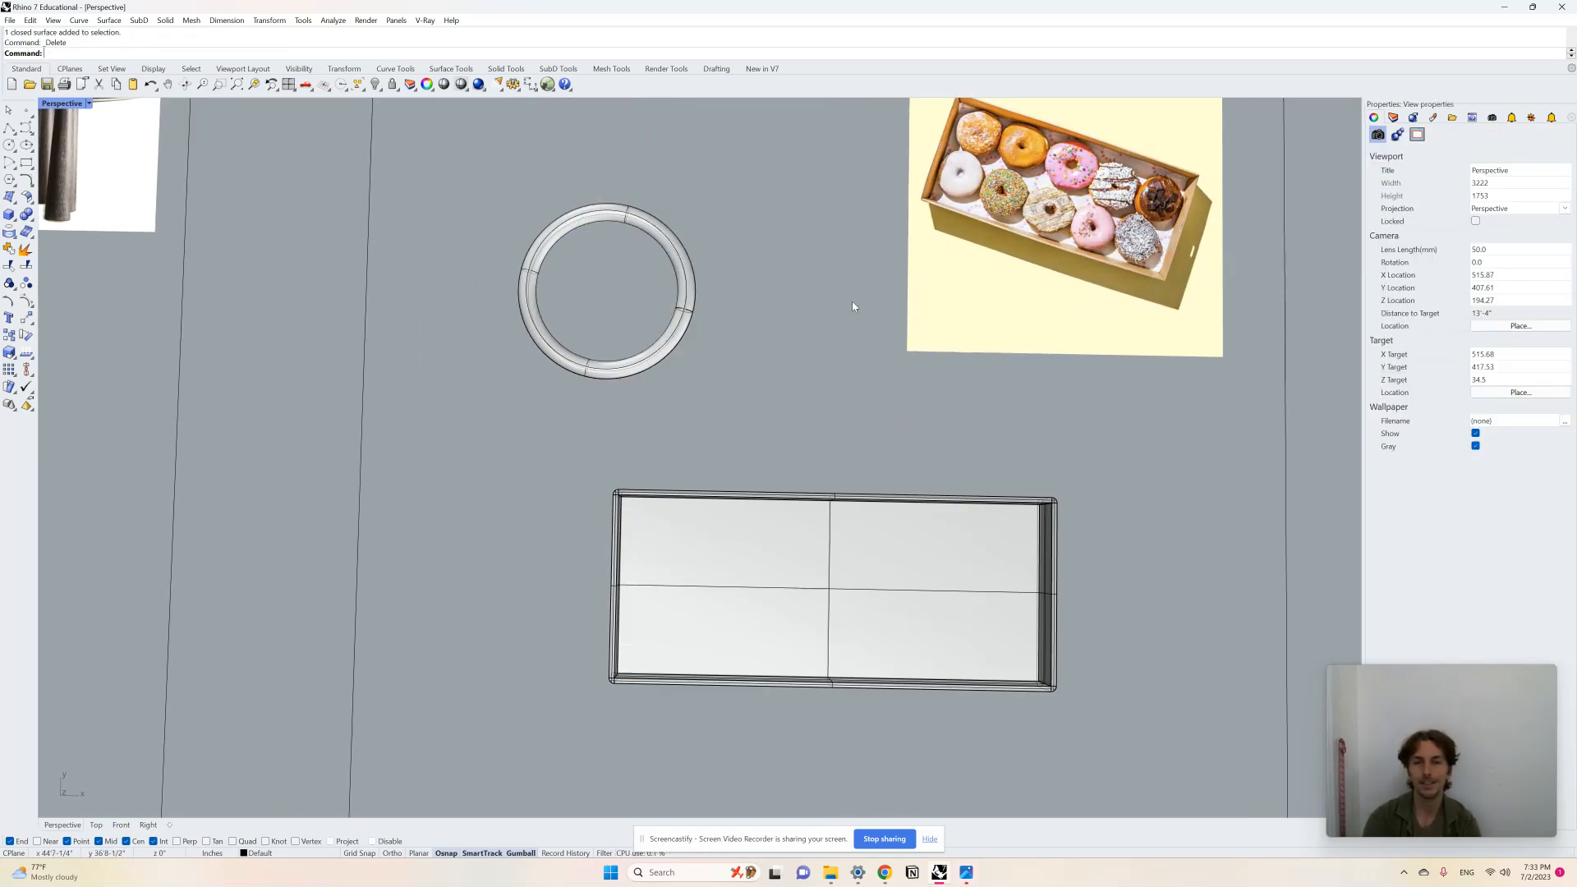
{"action": "left_click_drag", "start_coordinate": [637, 317], "coordinate": [648, 319]}
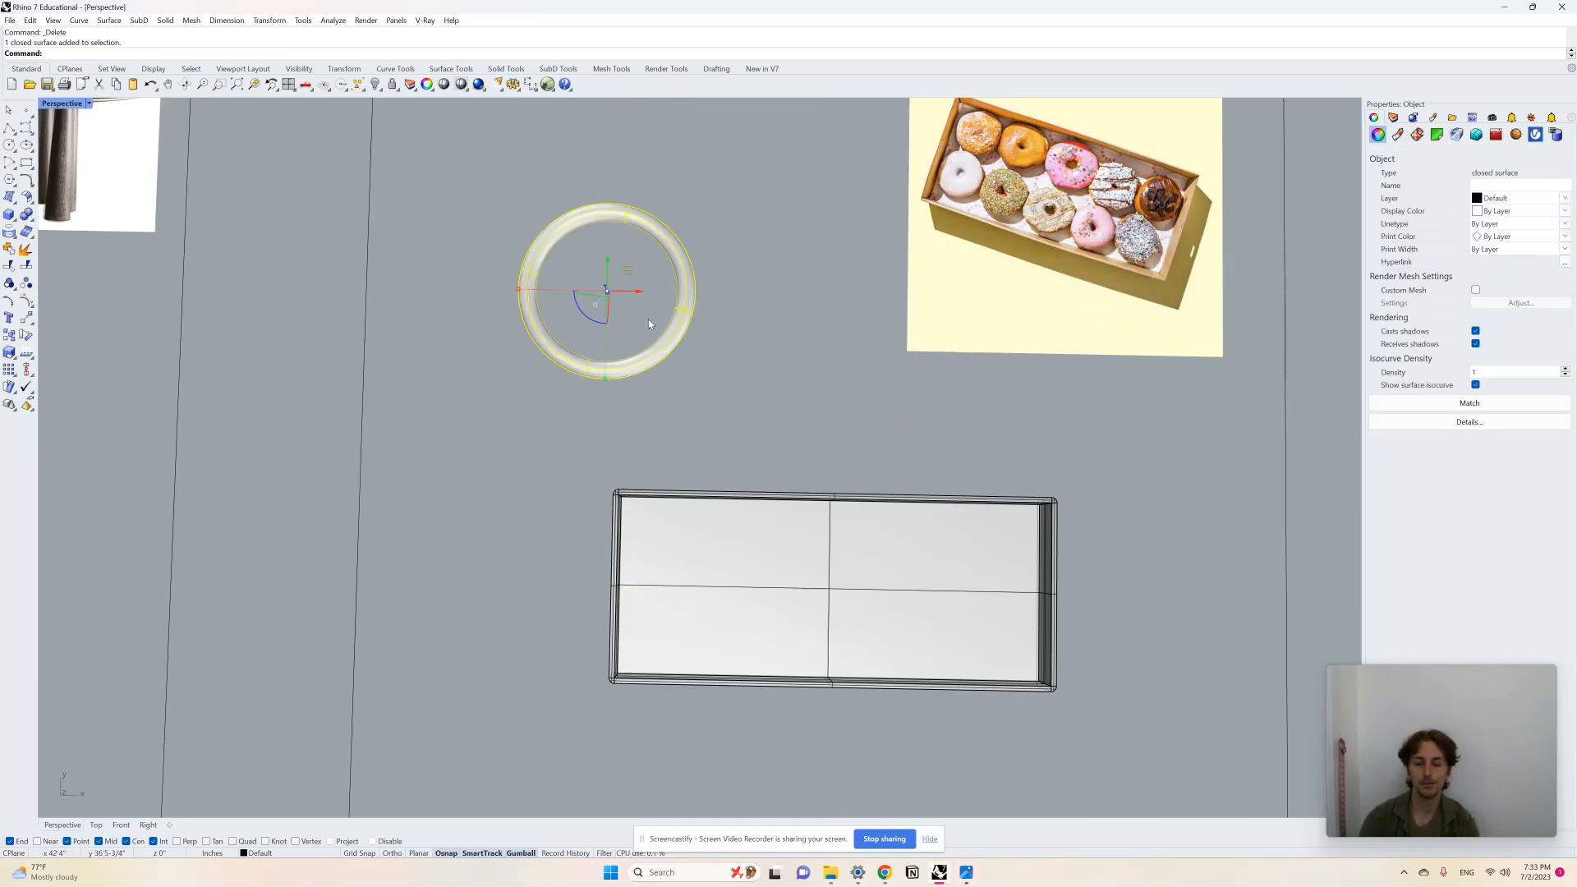
{"action": "key", "text": "Delete"}
Step: Zoom into the box and draw a torus in its corner as the first doughnut
{"action": "scroll", "coordinate": [1184, 215], "scroll_direction": "up", "scroll_amount": 5}
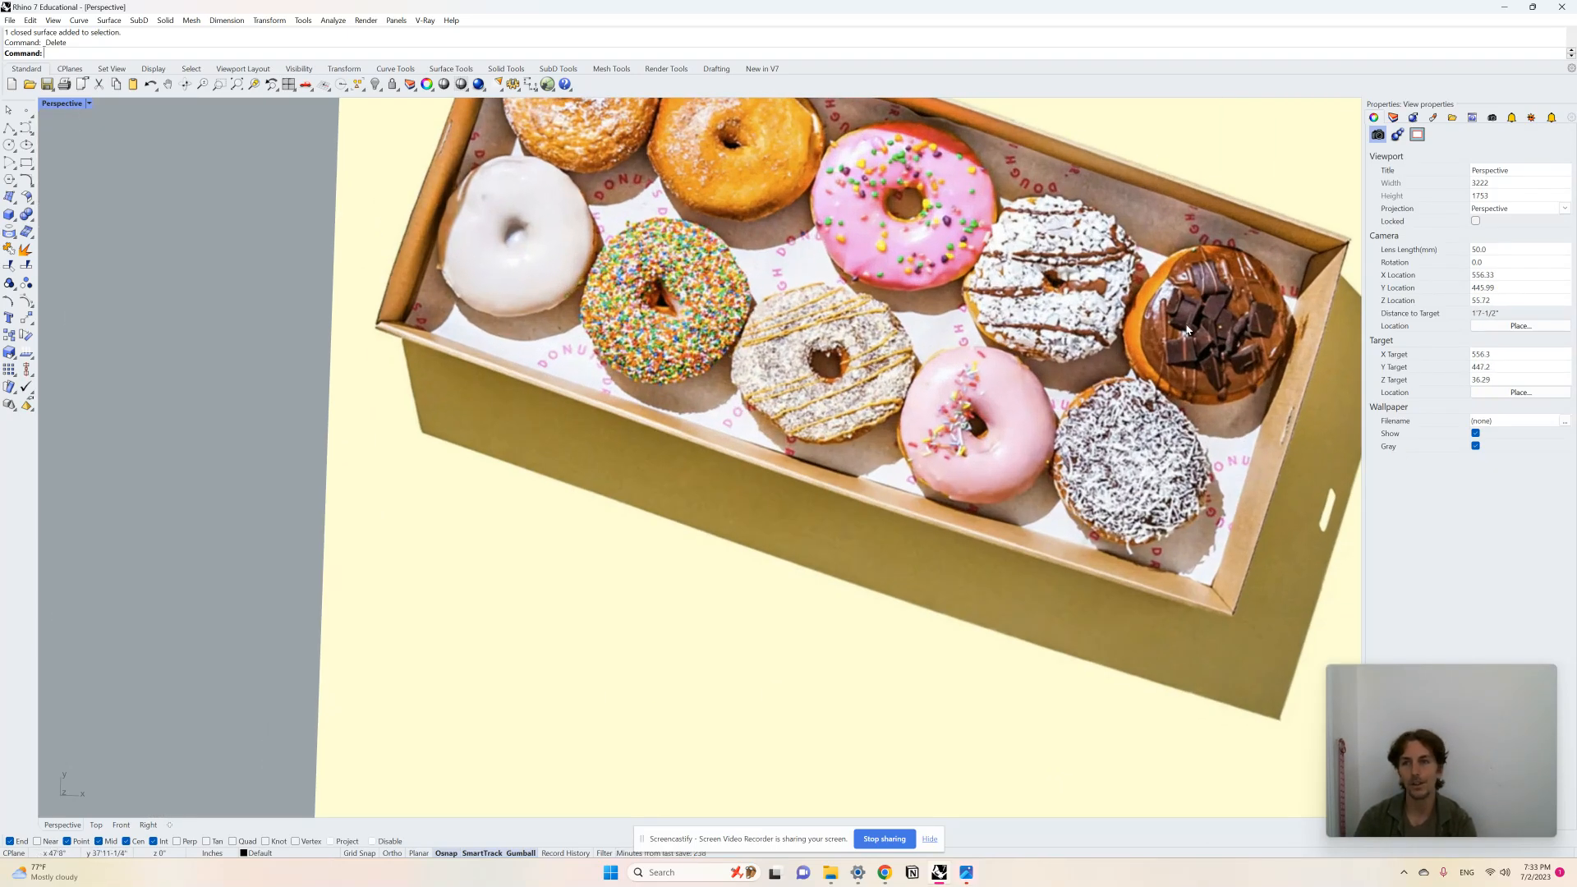
{"action": "scroll", "coordinate": [1110, 372], "scroll_direction": "down", "scroll_amount": 10}
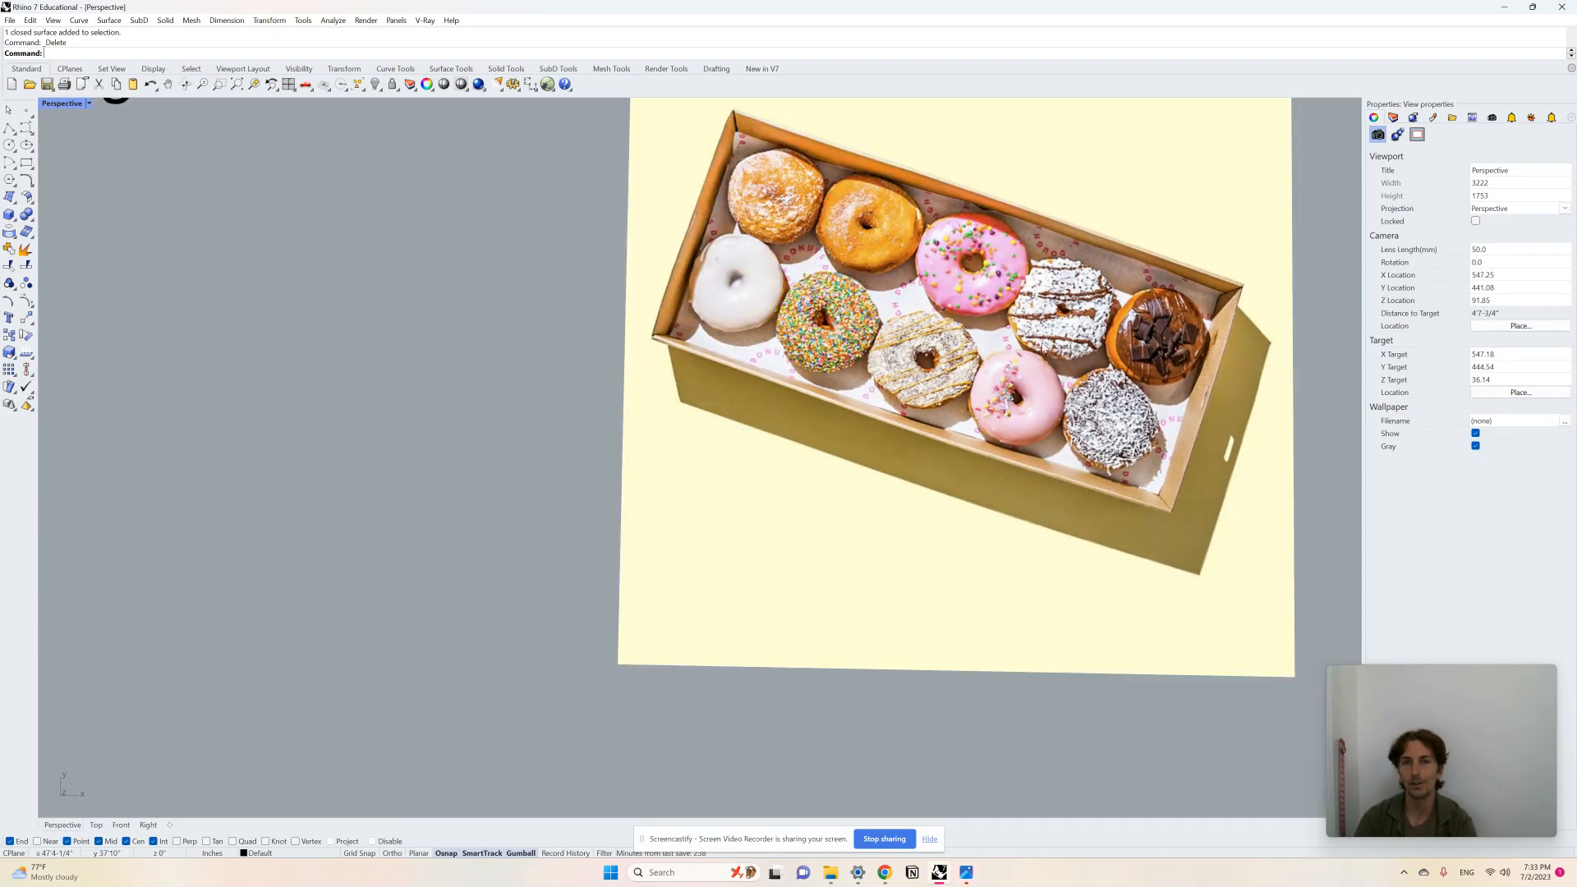
{"action": "scroll", "coordinate": [821, 492], "scroll_direction": "up", "scroll_amount": 8}
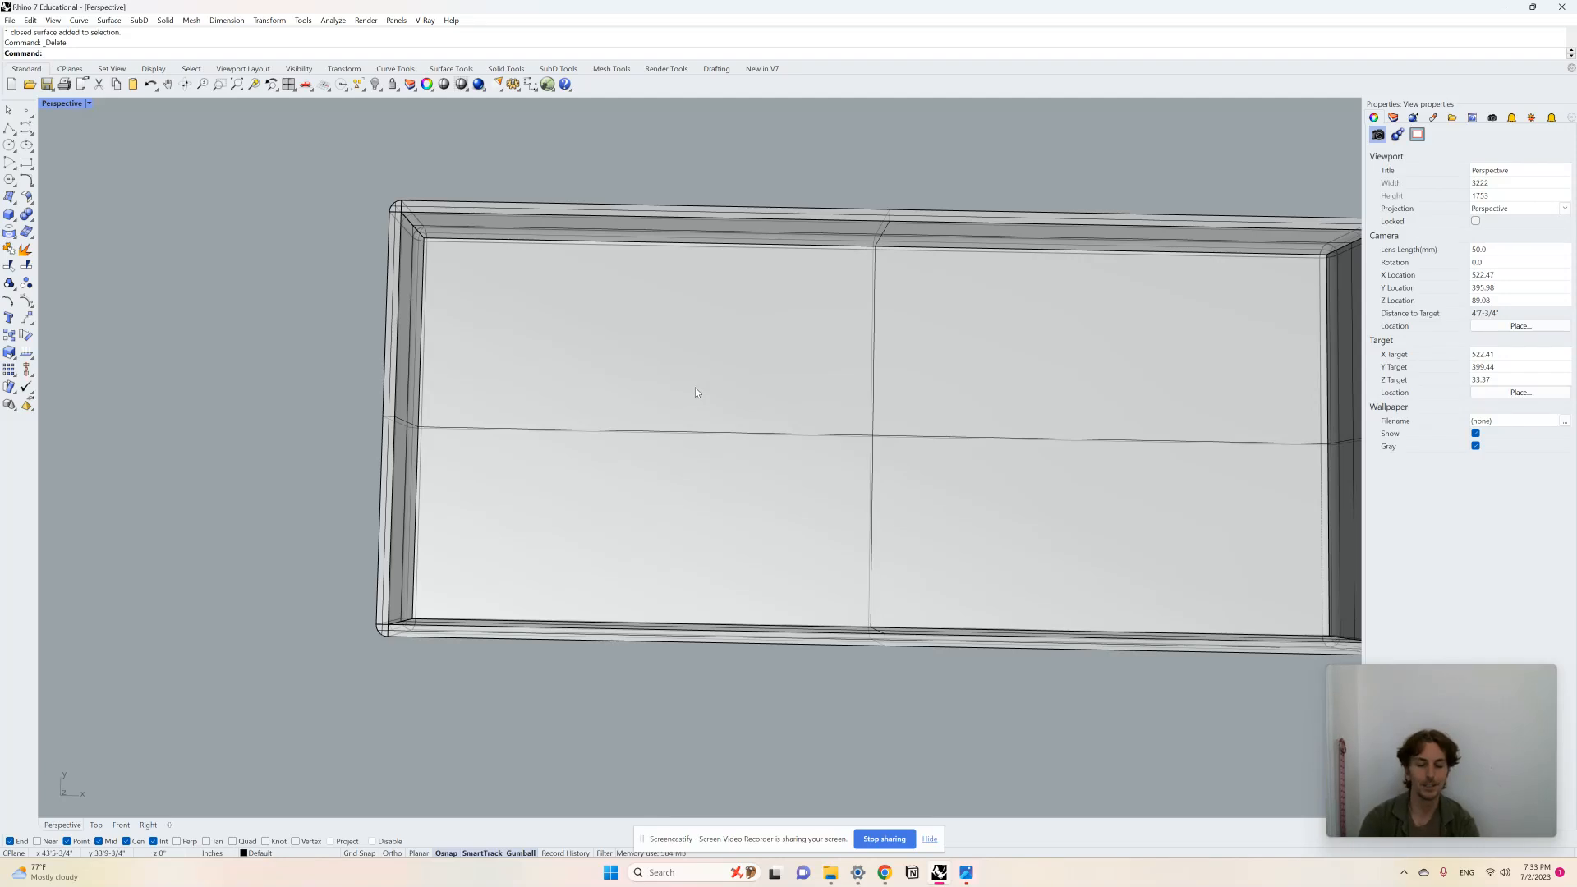
{"action": "type", "text": "Torus"}
{"action": "key", "text": "Return"}
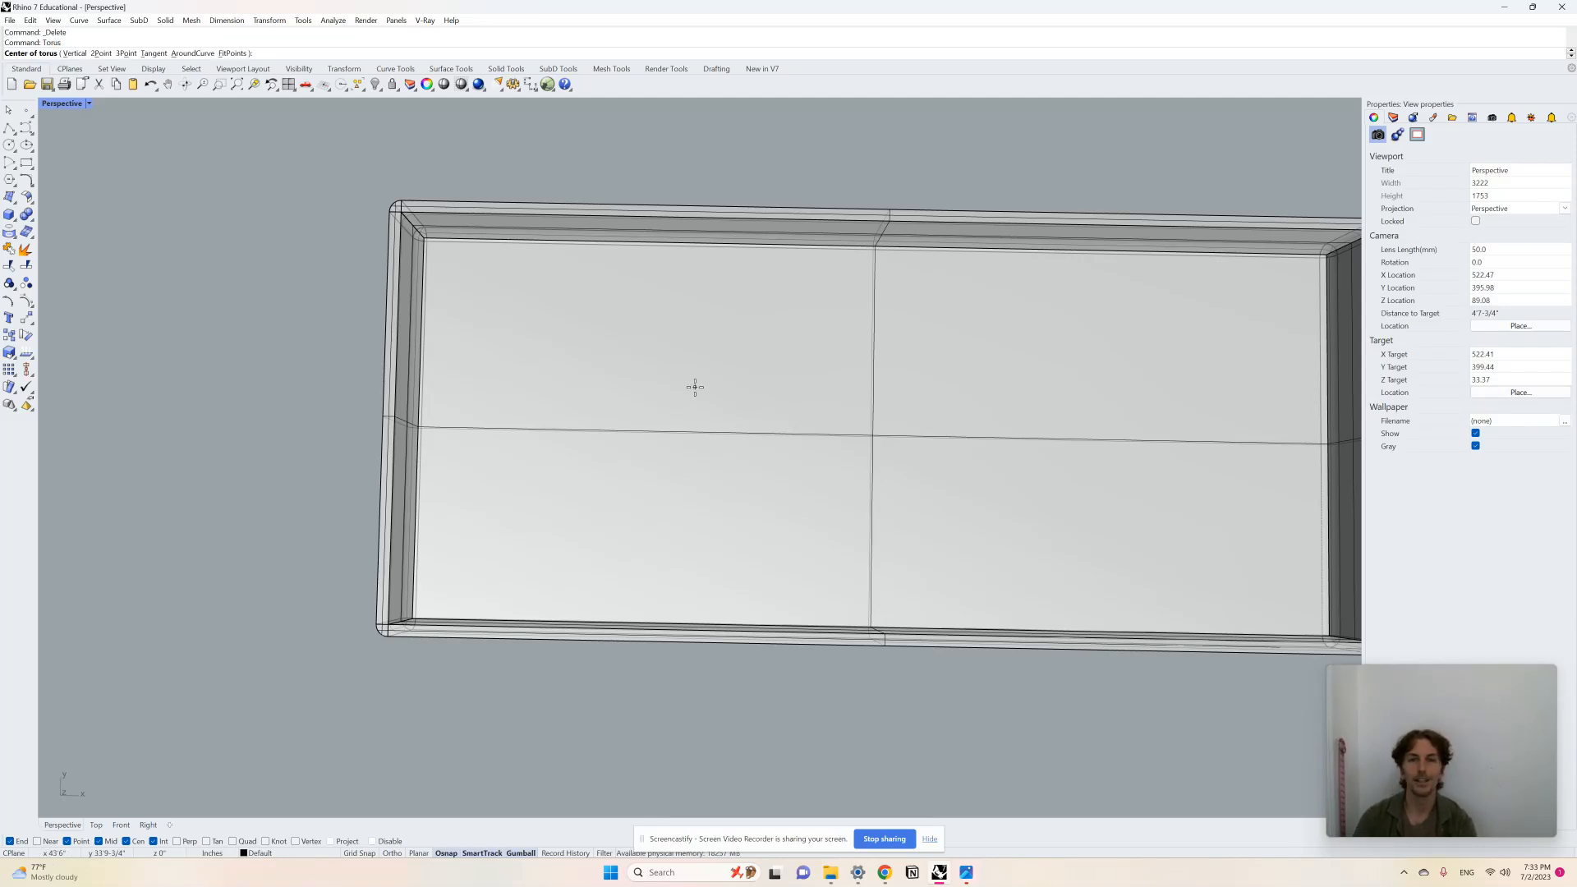
{"action": "left_click", "coordinate": [524, 331]}
{"action": "left_click", "coordinate": [598, 366]}
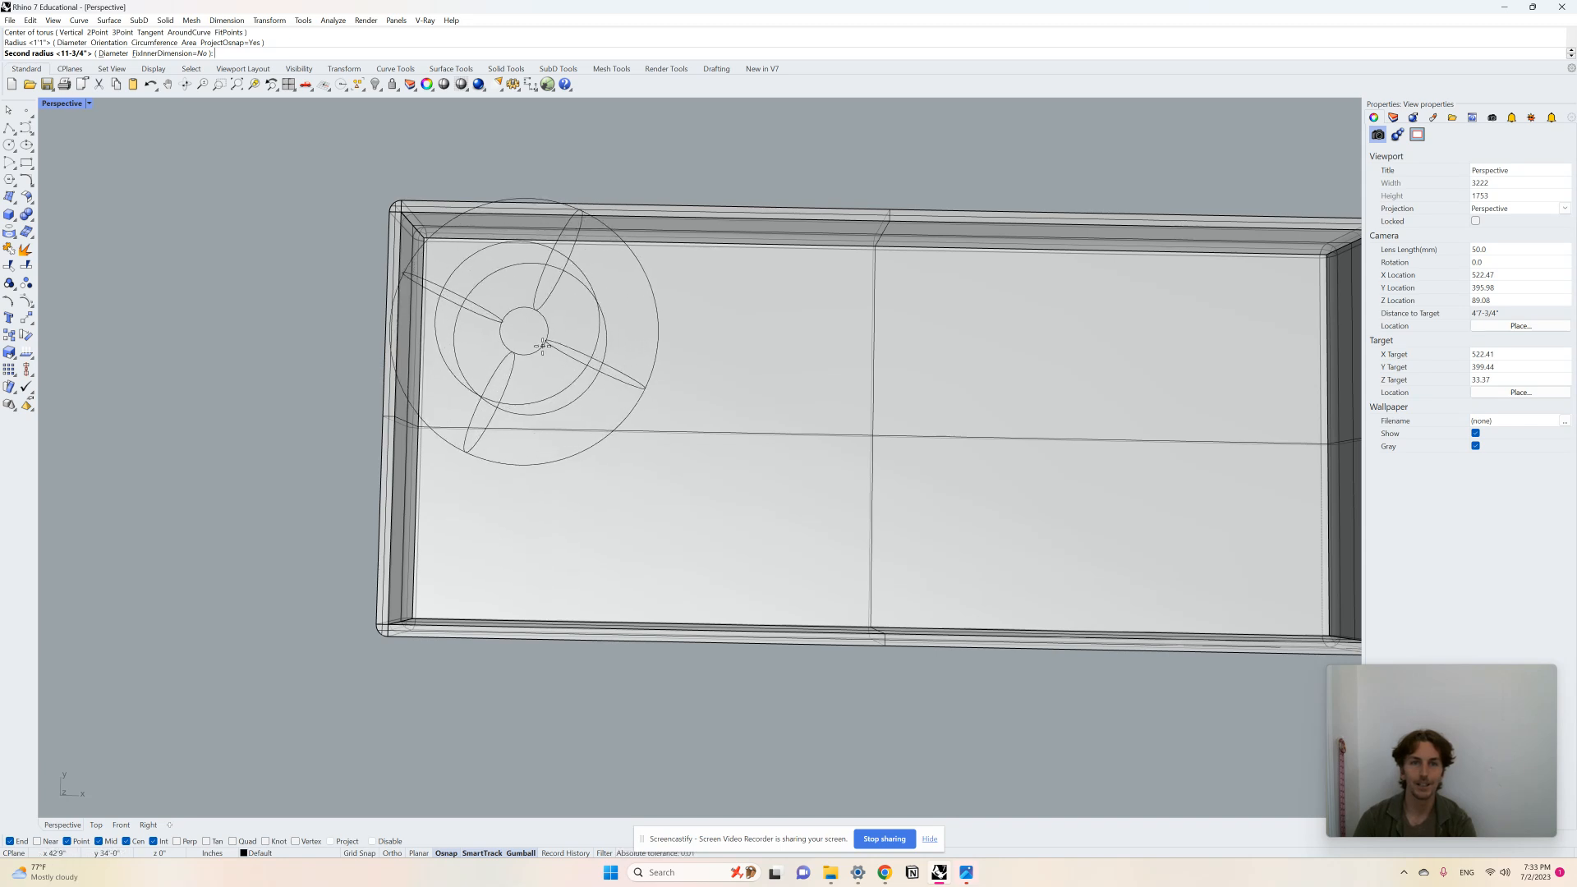
{"action": "left_click", "coordinate": [549, 349]}
Step: Move the doughnut slightly along the box with the gumball
{"action": "left_click", "coordinate": [589, 329]}
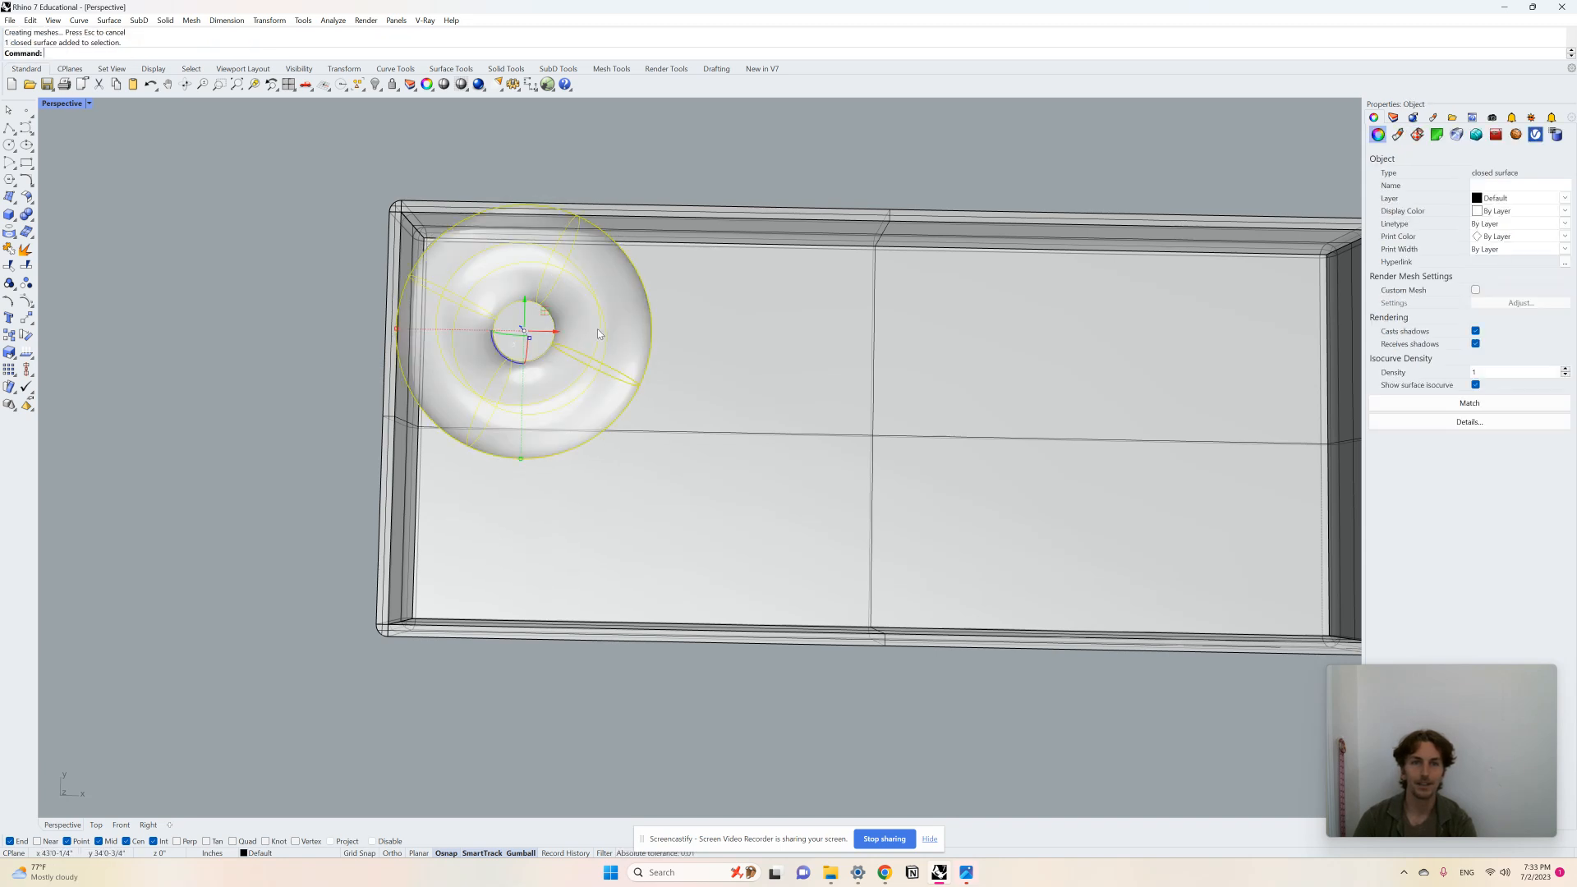
{"action": "left_click_drag", "start_coordinate": [397, 330], "coordinate": [437, 330]}
{"action": "scroll", "coordinate": [619, 406], "scroll_direction": "down", "scroll_amount": 5}
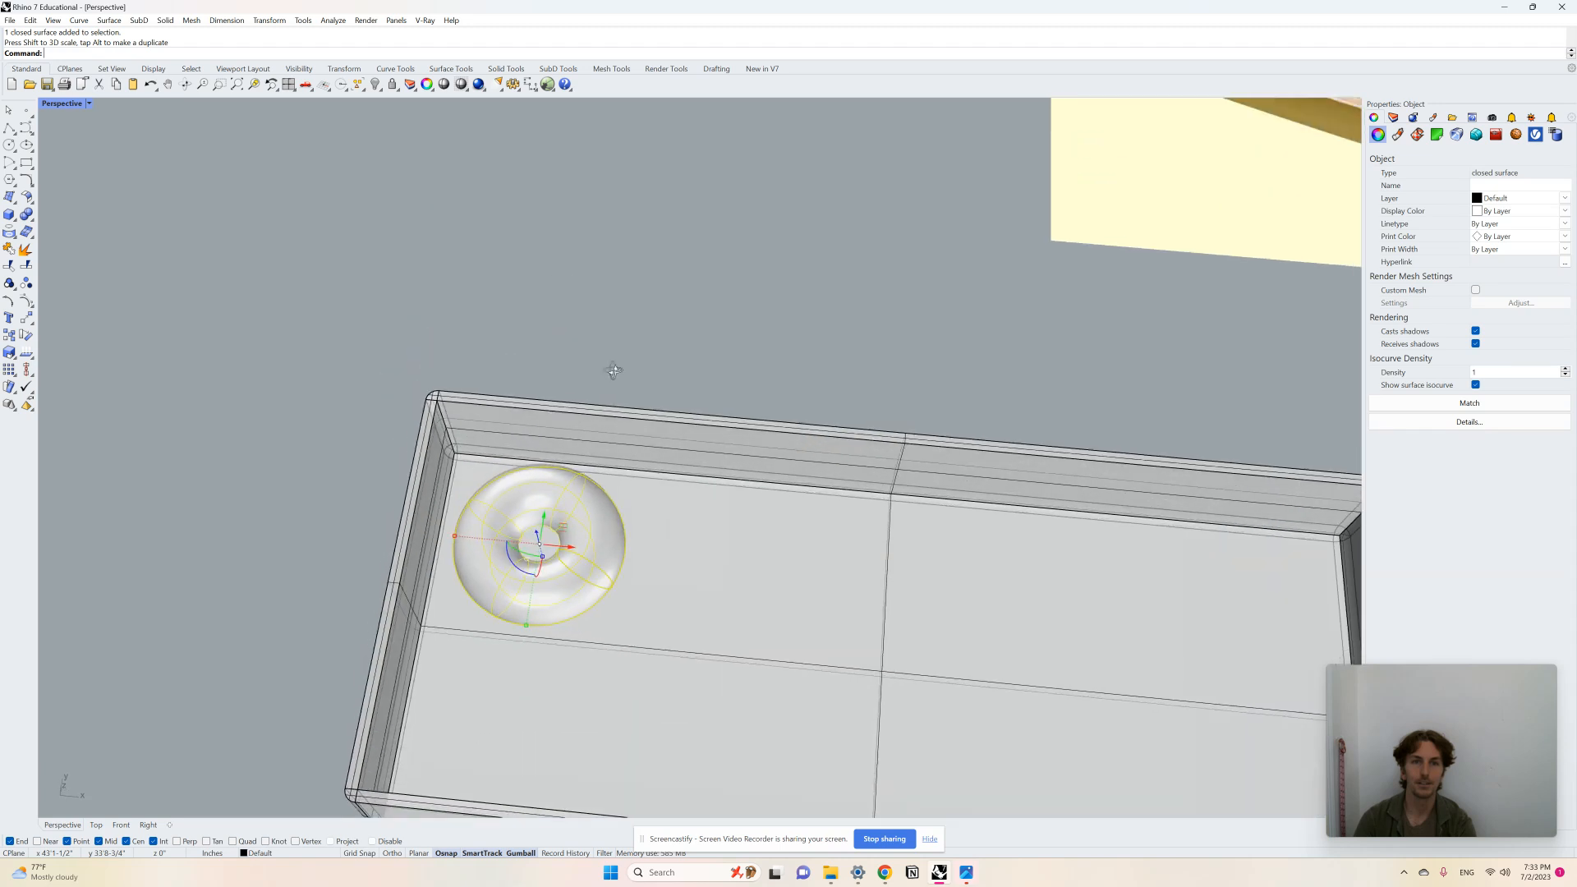
{"action": "key", "text": "Return"}
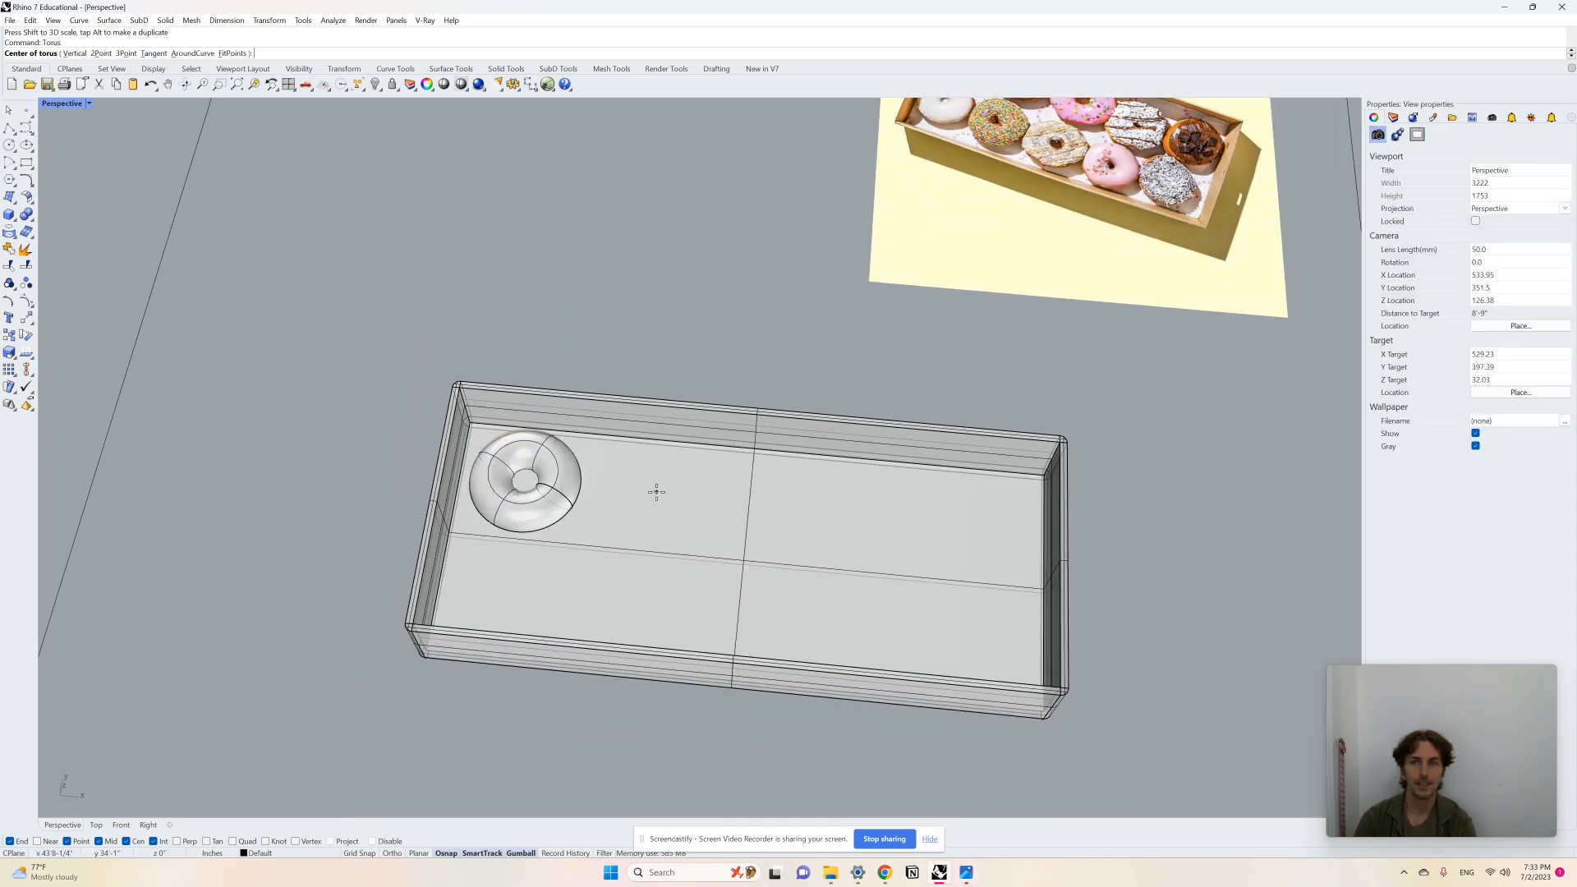
{"action": "scroll", "coordinate": [694, 555], "scroll_direction": "down", "scroll_amount": 2}
{"action": "scroll", "coordinate": [842, 320], "scroll_direction": "up", "scroll_amount": 2}
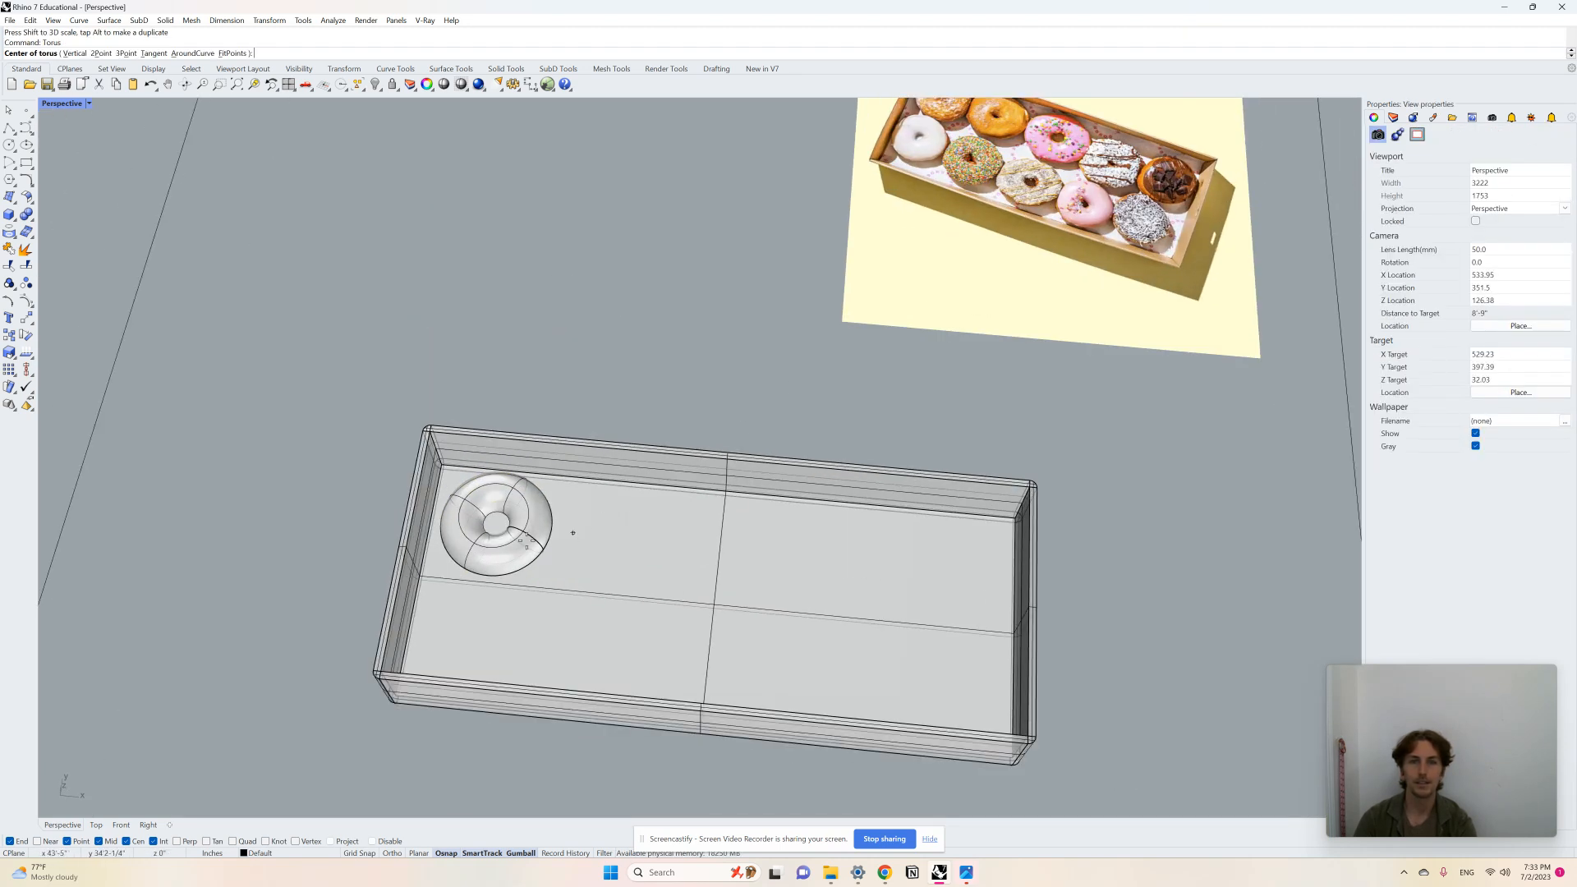
{"action": "scroll", "coordinate": [826, 574], "scroll_direction": "down", "scroll_amount": 2}
{"action": "key", "text": "Escape"}
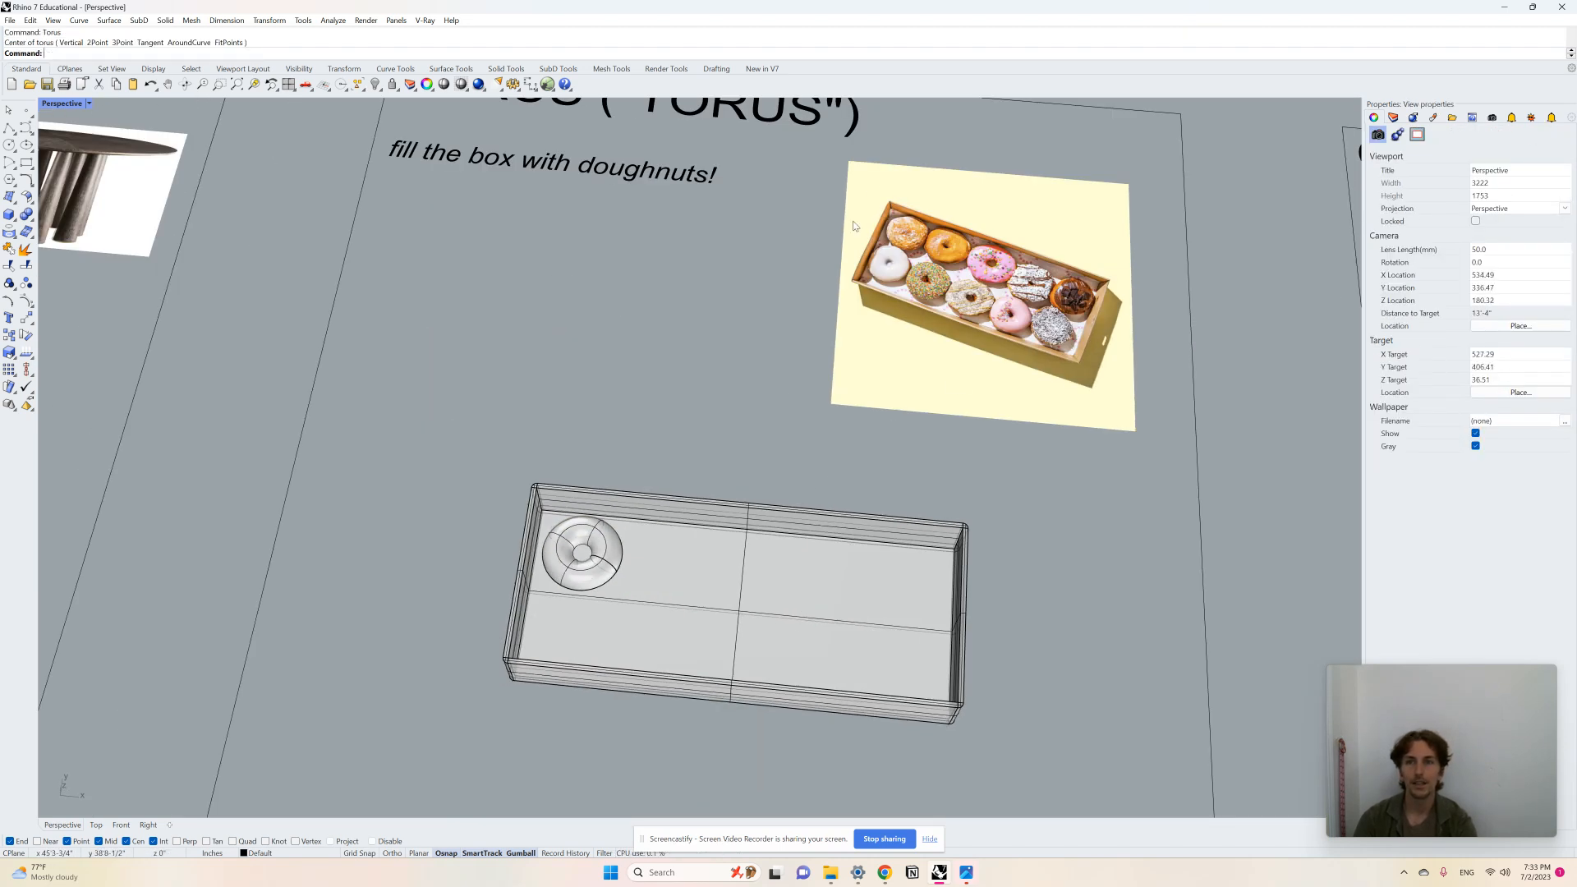
Step: Move the doughnut farther into the box toward its middle
{"action": "scroll", "coordinate": [977, 247], "scroll_direction": "up", "scroll_amount": 5}
{"action": "scroll", "coordinate": [856, 253], "scroll_direction": "down", "scroll_amount": 4}
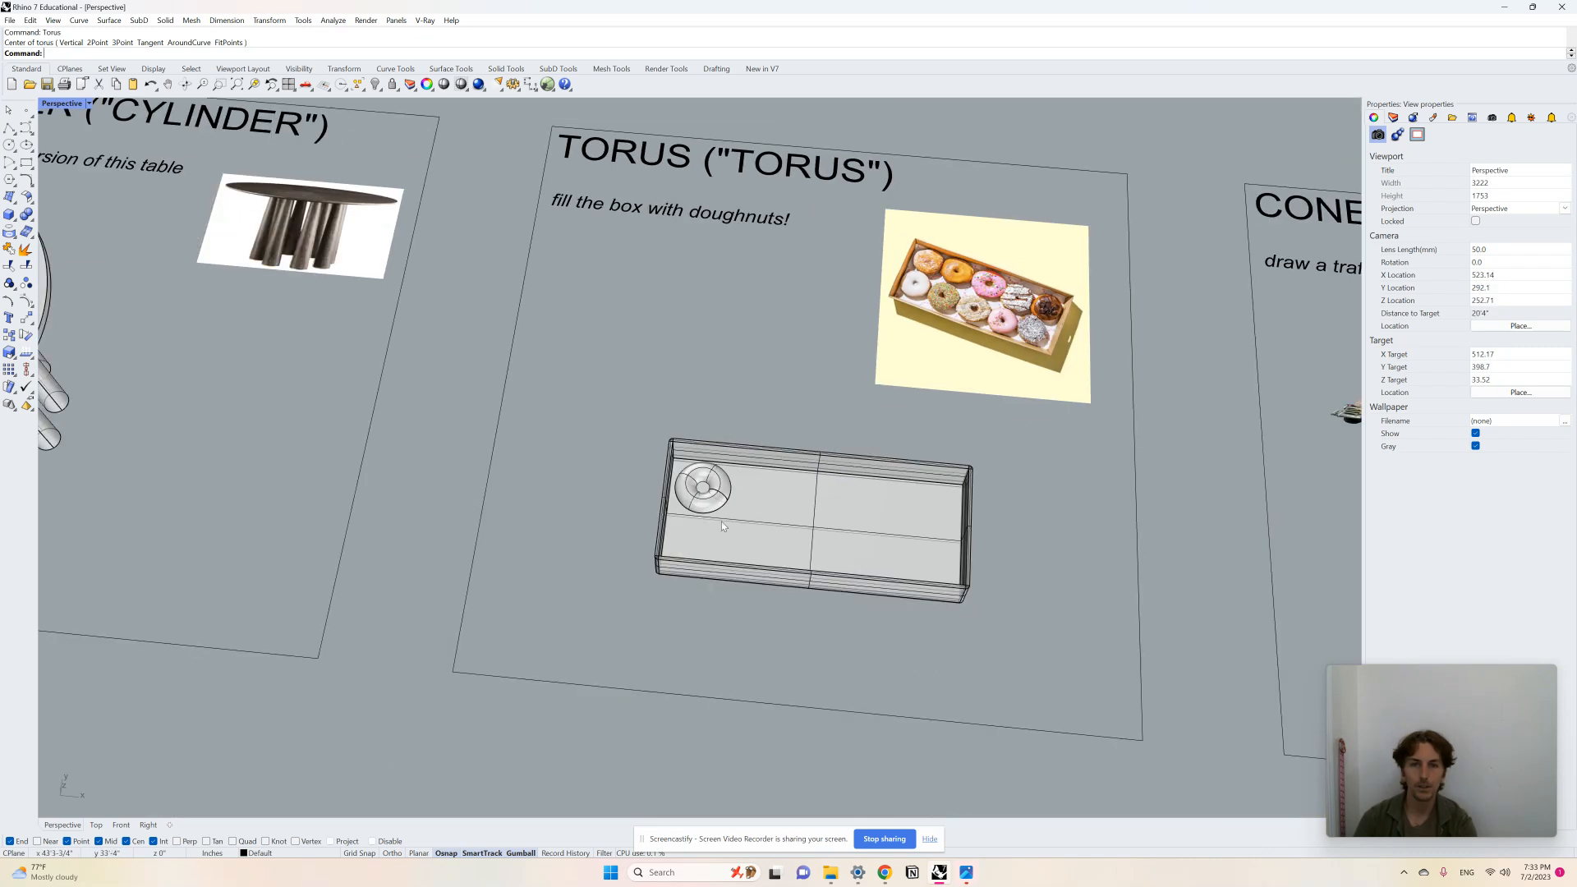
{"action": "scroll", "coordinate": [721, 521], "scroll_direction": "up", "scroll_amount": 4}
{"action": "left_click", "coordinate": [692, 462]}
{"action": "left_click_drag", "start_coordinate": [692, 461], "coordinate": [824, 474]}
{"action": "left_click", "coordinate": [775, 312]}
Step: Draw a second, larger torus doughnut inside the box beside the first one
{"action": "type", "text": "torus"}
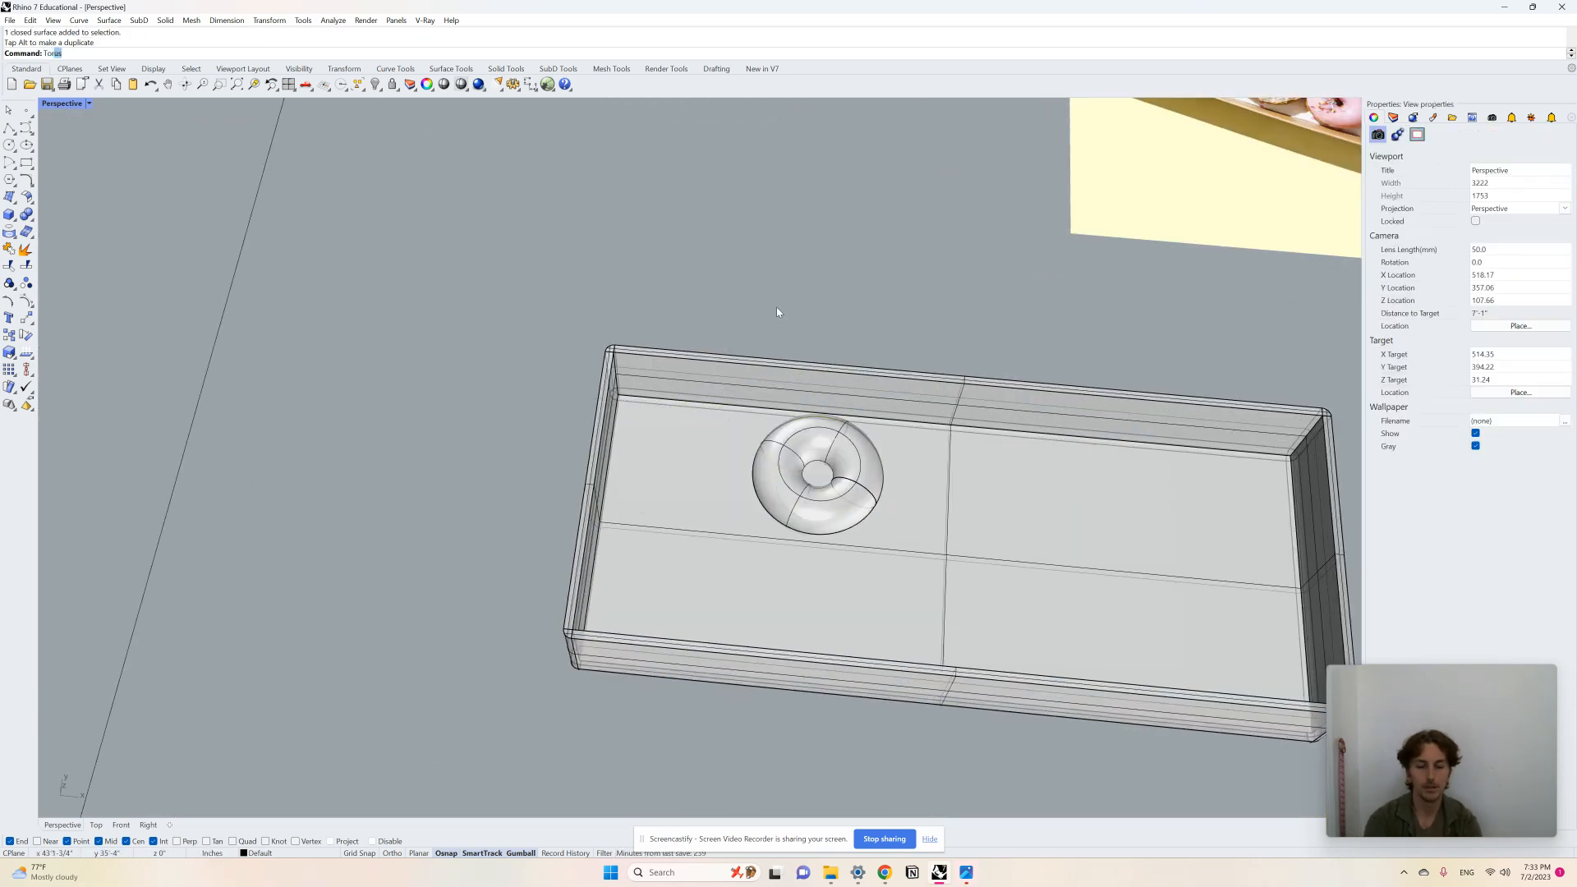
{"action": "key", "text": "Return"}
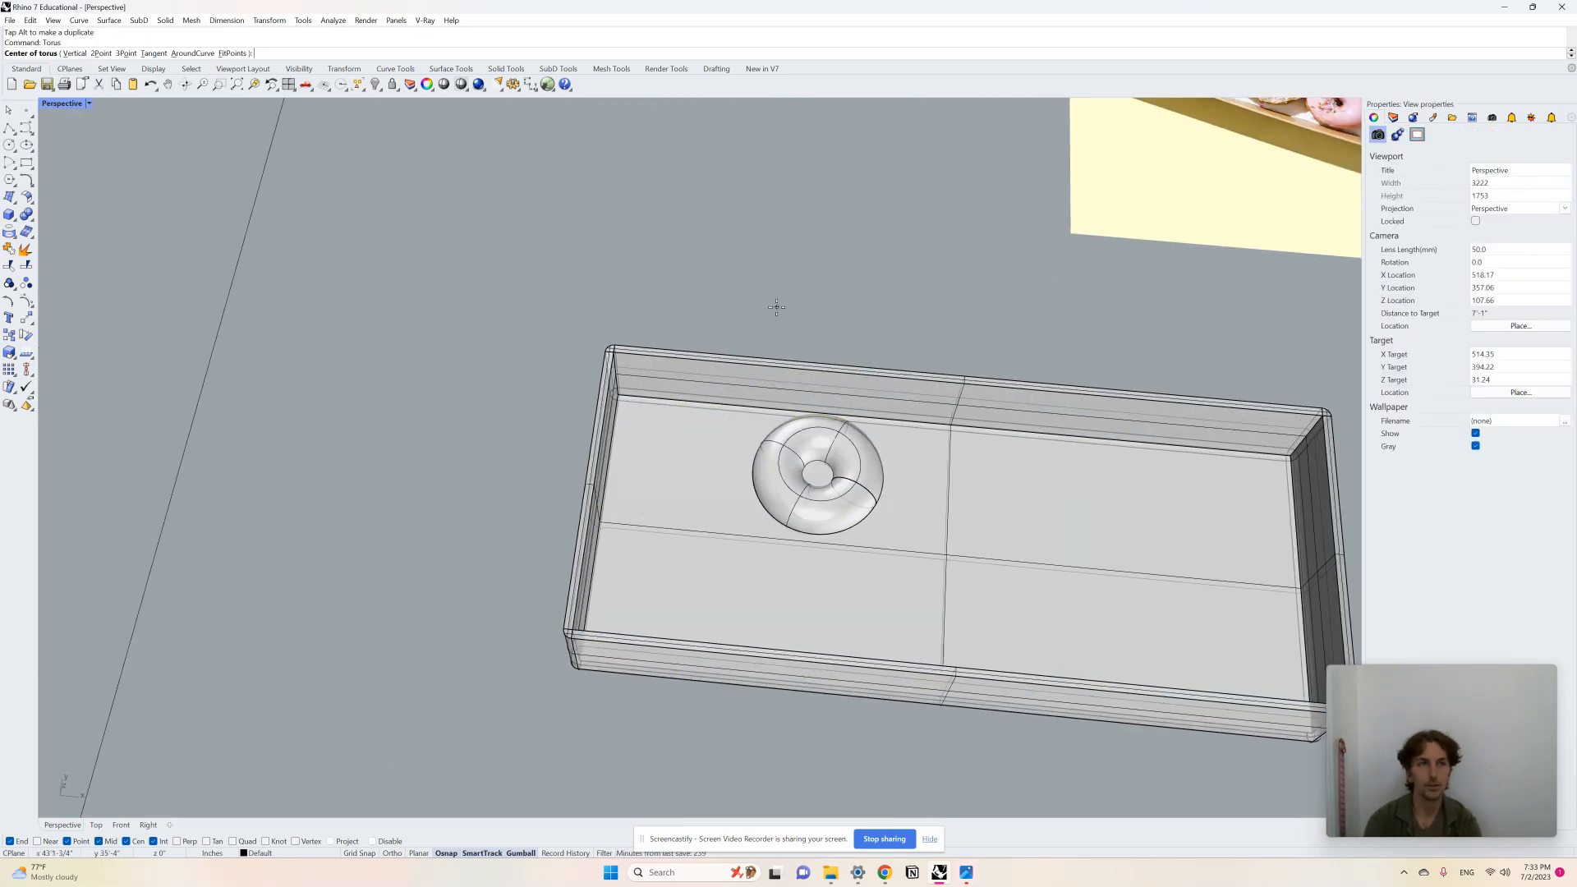
{"action": "left_click", "coordinate": [678, 460]}
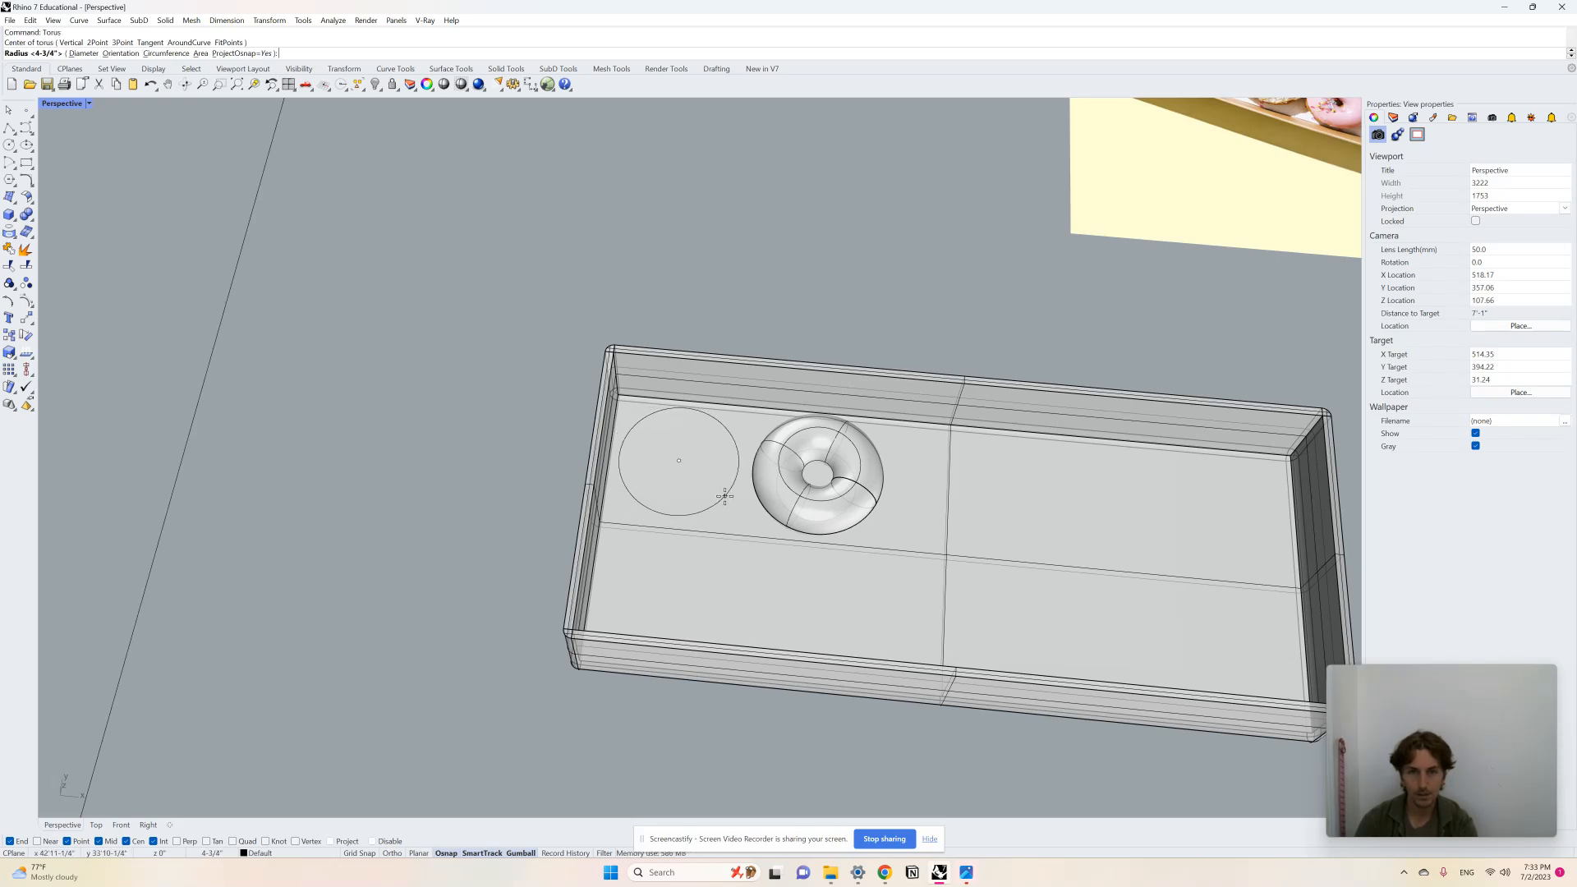
{"action": "left_click", "coordinate": [722, 492]}
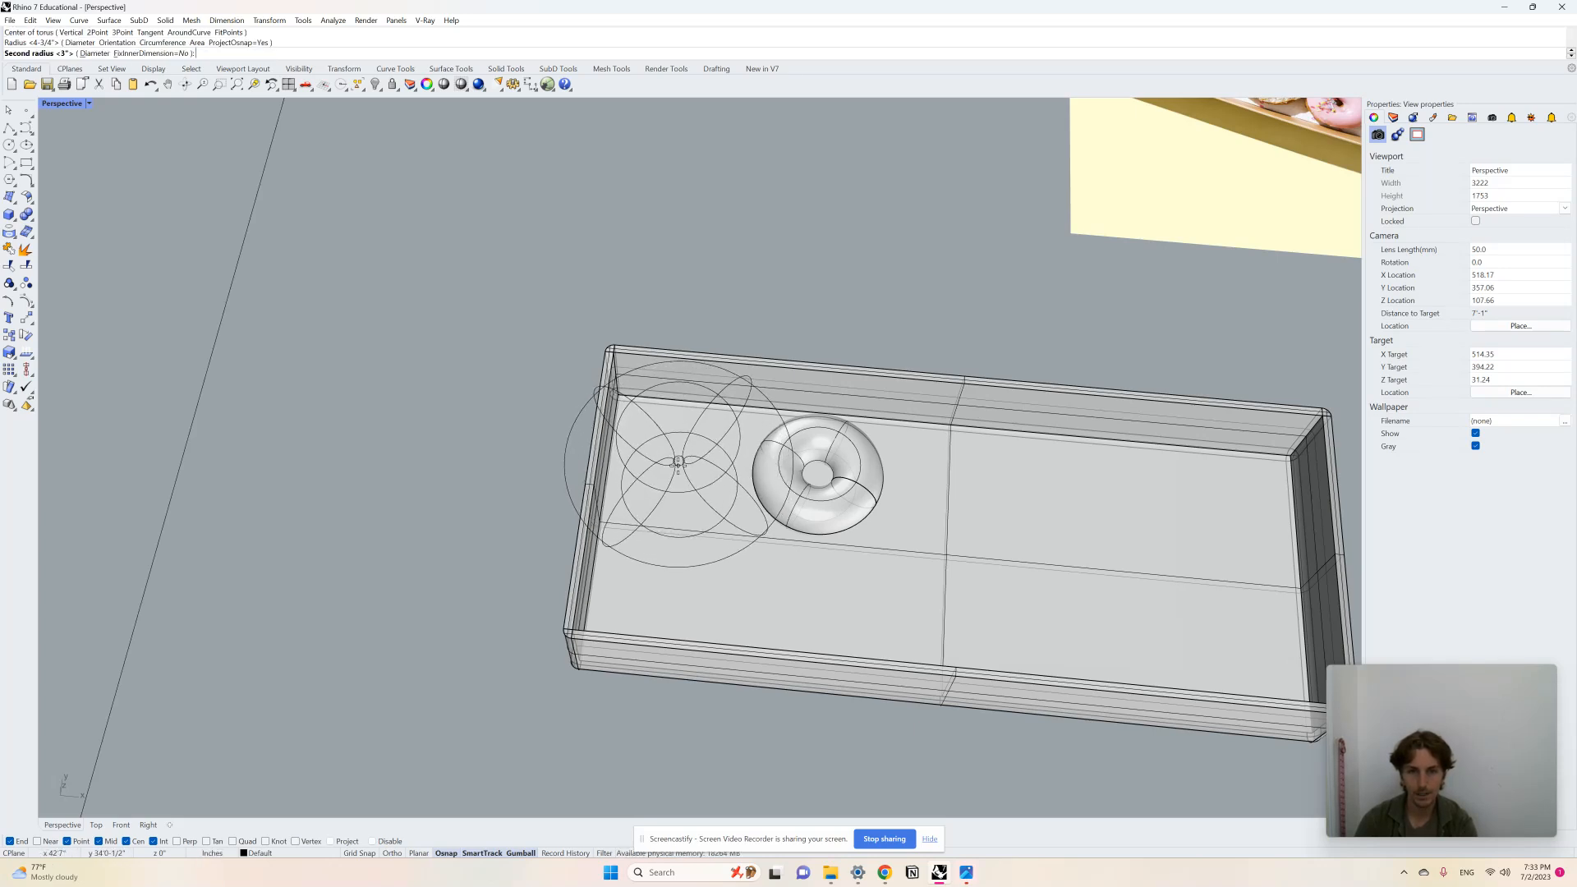
{"action": "left_click", "coordinate": [678, 465]}
{"action": "scroll", "coordinate": [690, 464], "scroll_direction": "up", "scroll_amount": 2}
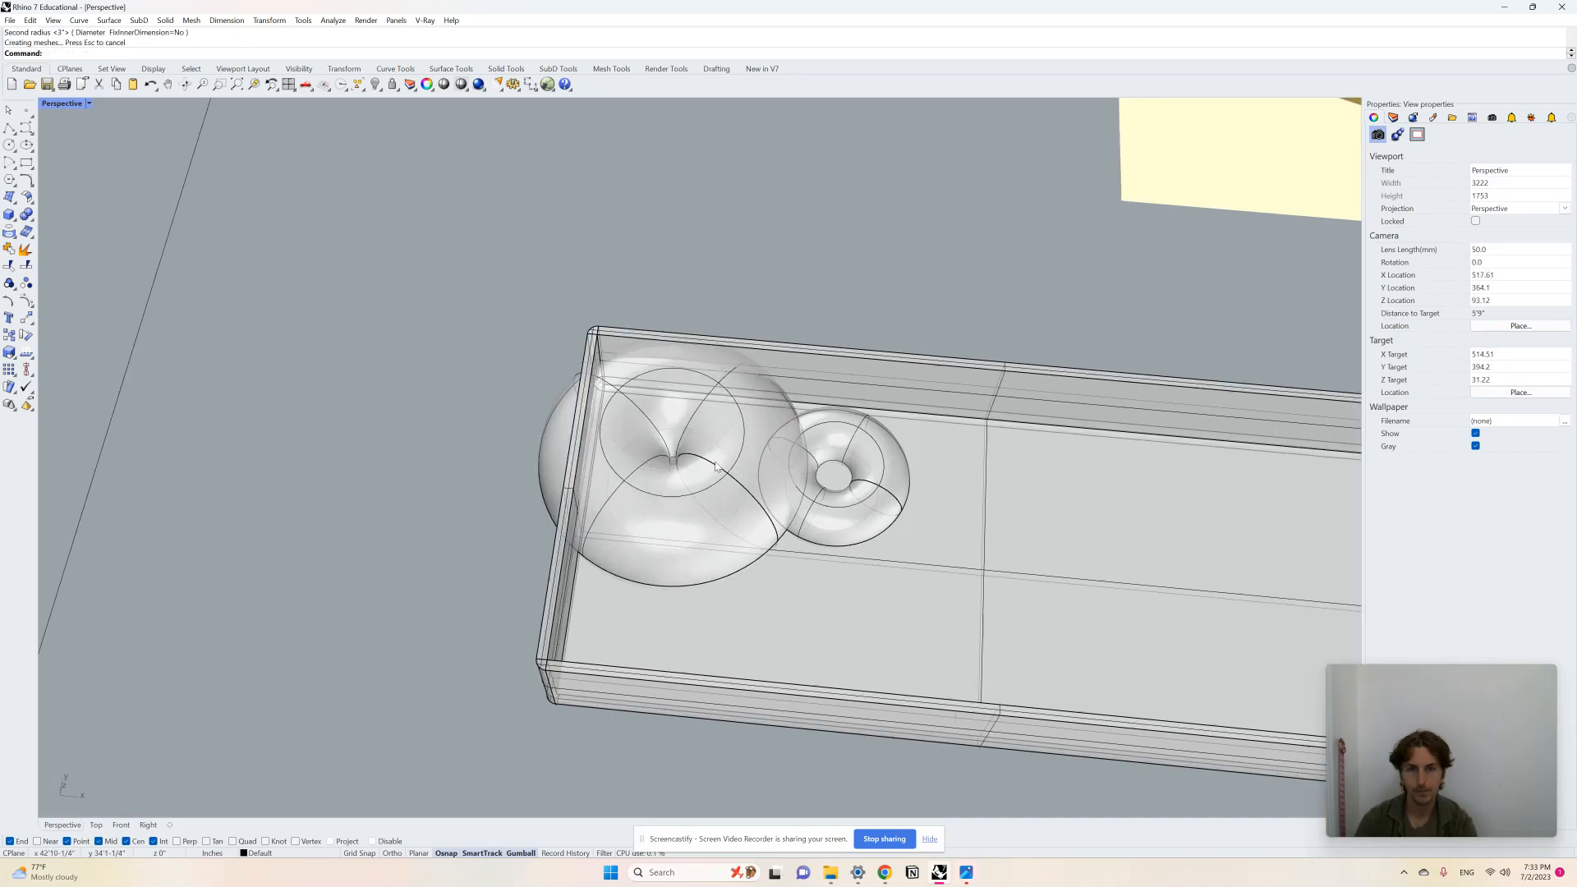
Step: Scale the first doughnut down with the gumball to roughly match the second doughnut's size
{"action": "left_click", "coordinate": [733, 474]}
{"action": "left_click_drag", "start_coordinate": [538, 451], "coordinate": [590, 453]}
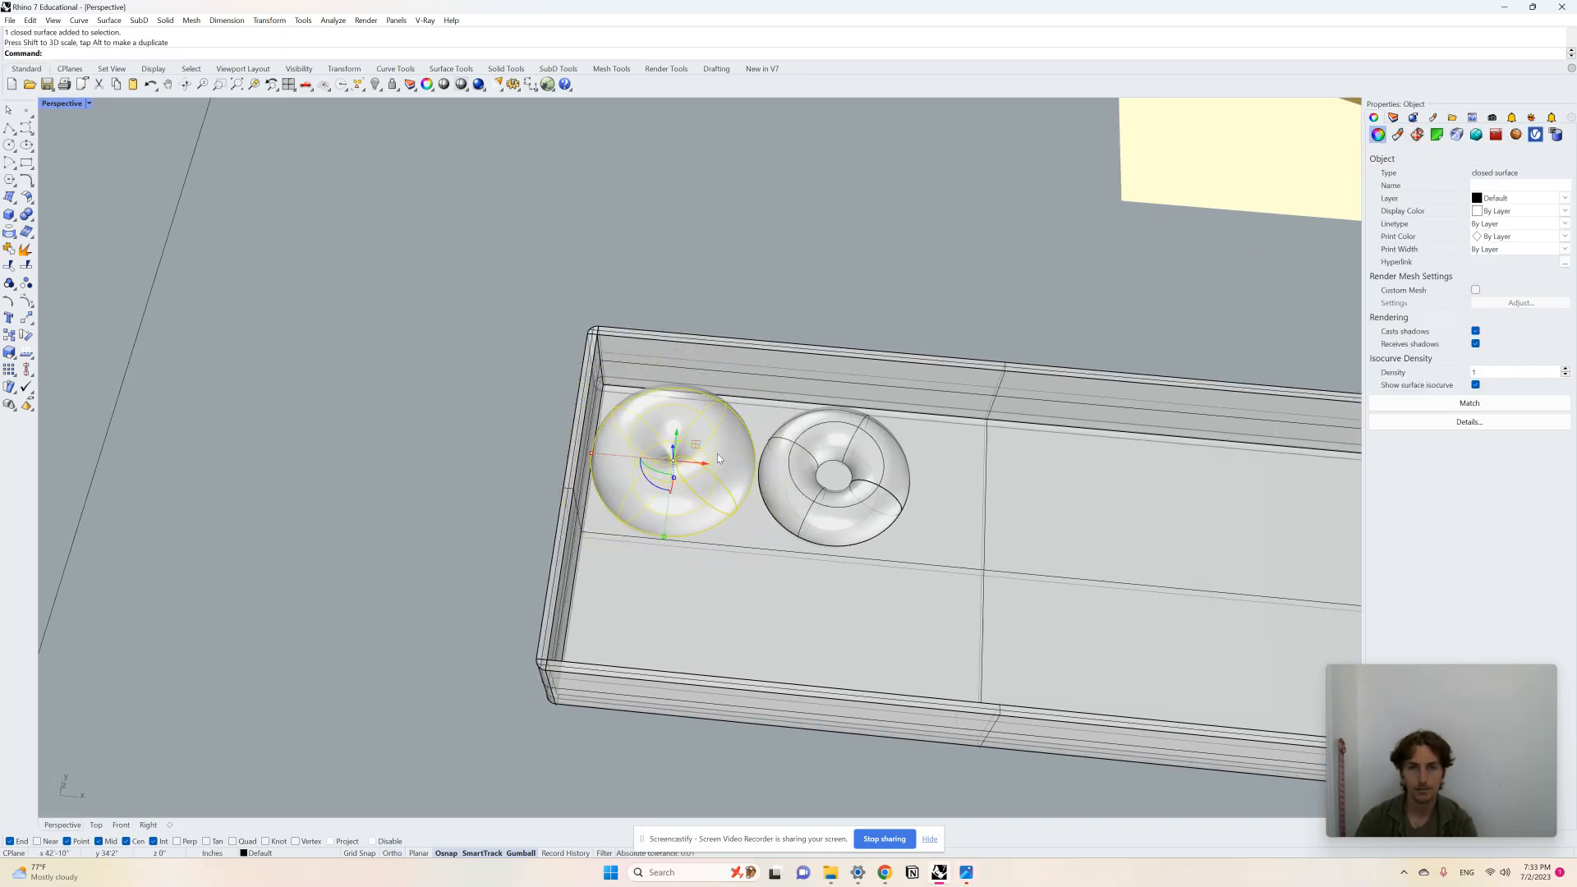
{"action": "left_click_drag", "start_coordinate": [703, 464], "coordinate": [708, 464]}
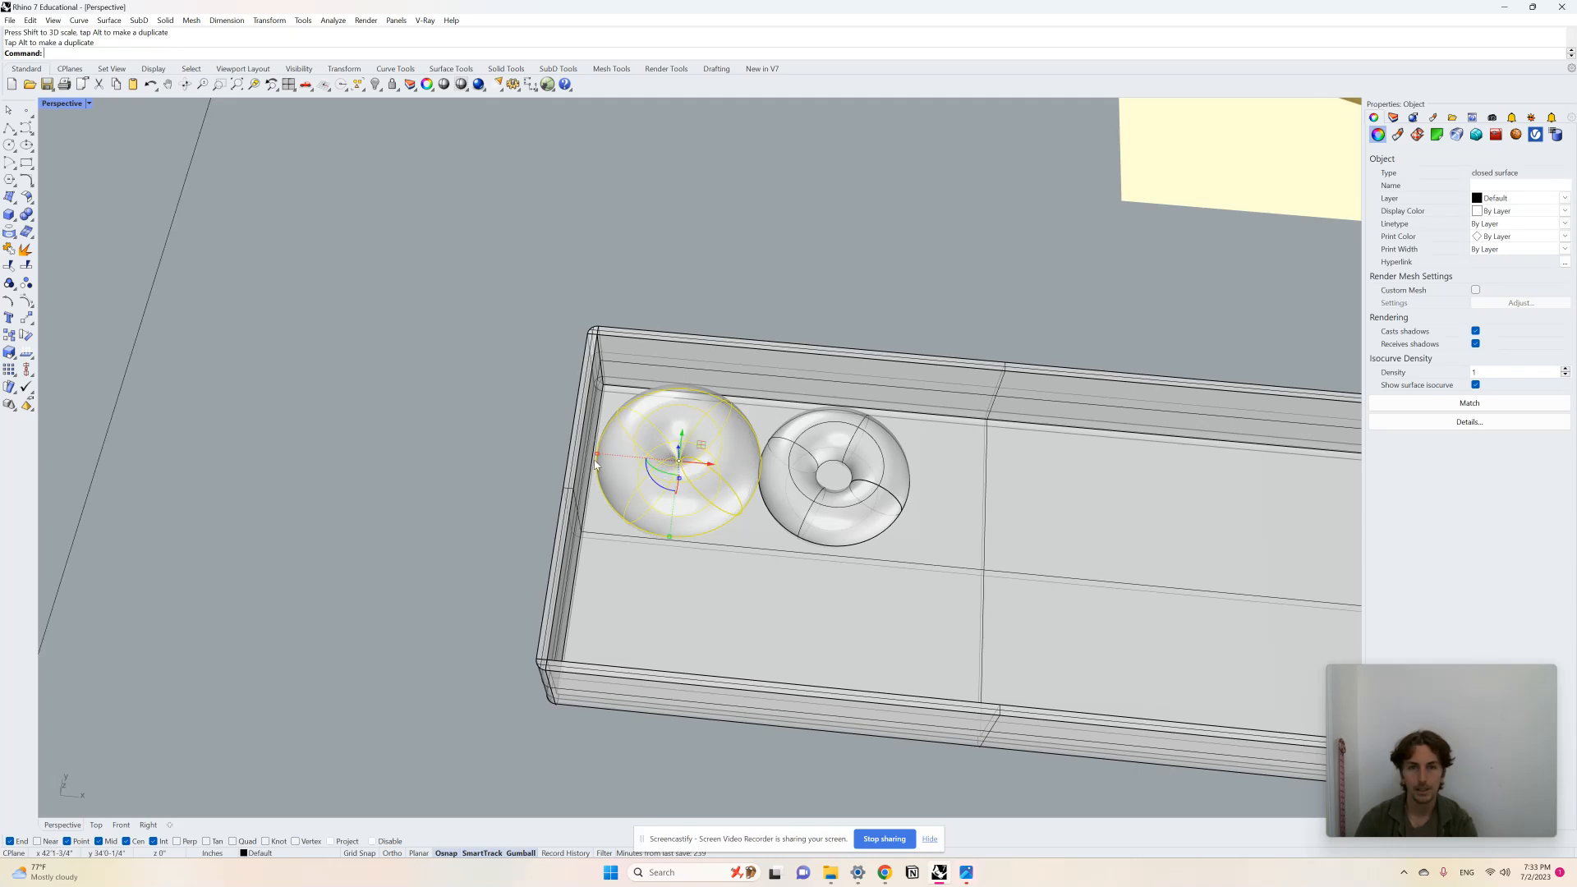
{"action": "left_click_drag", "start_coordinate": [596, 457], "coordinate": [603, 455]}
{"action": "left_click", "coordinate": [831, 312]}
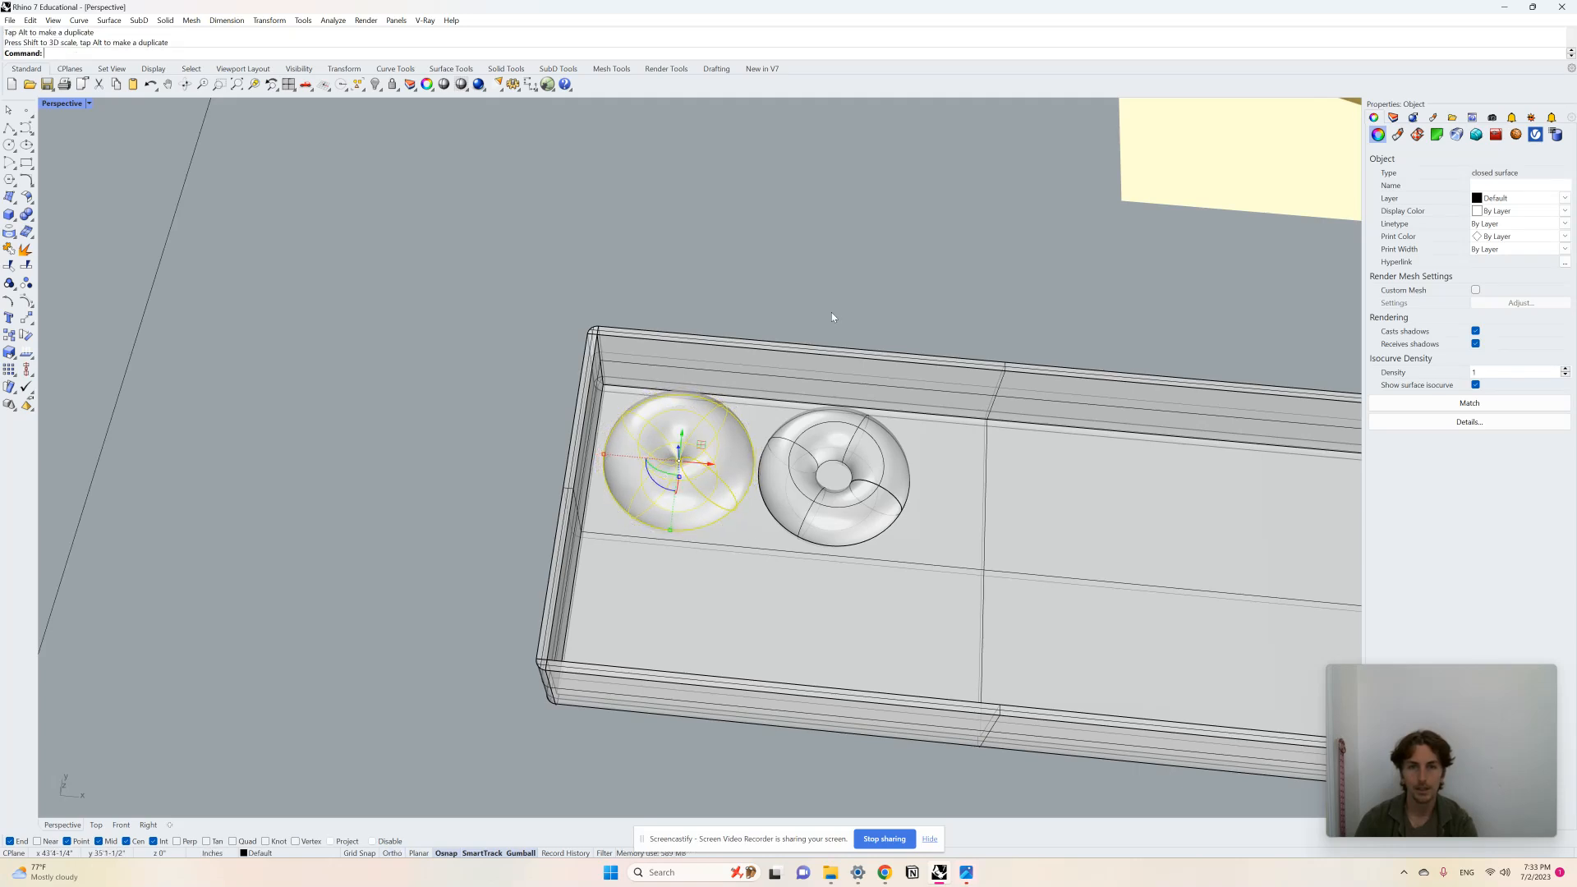
{"action": "right_click_drag", "start_coordinate": [713, 537], "coordinate": [716, 549]}
{"action": "scroll", "coordinate": [716, 549], "scroll_direction": "down", "scroll_amount": 3}
{"action": "scroll", "coordinate": [688, 593], "scroll_direction": "up", "scroll_amount": 3}
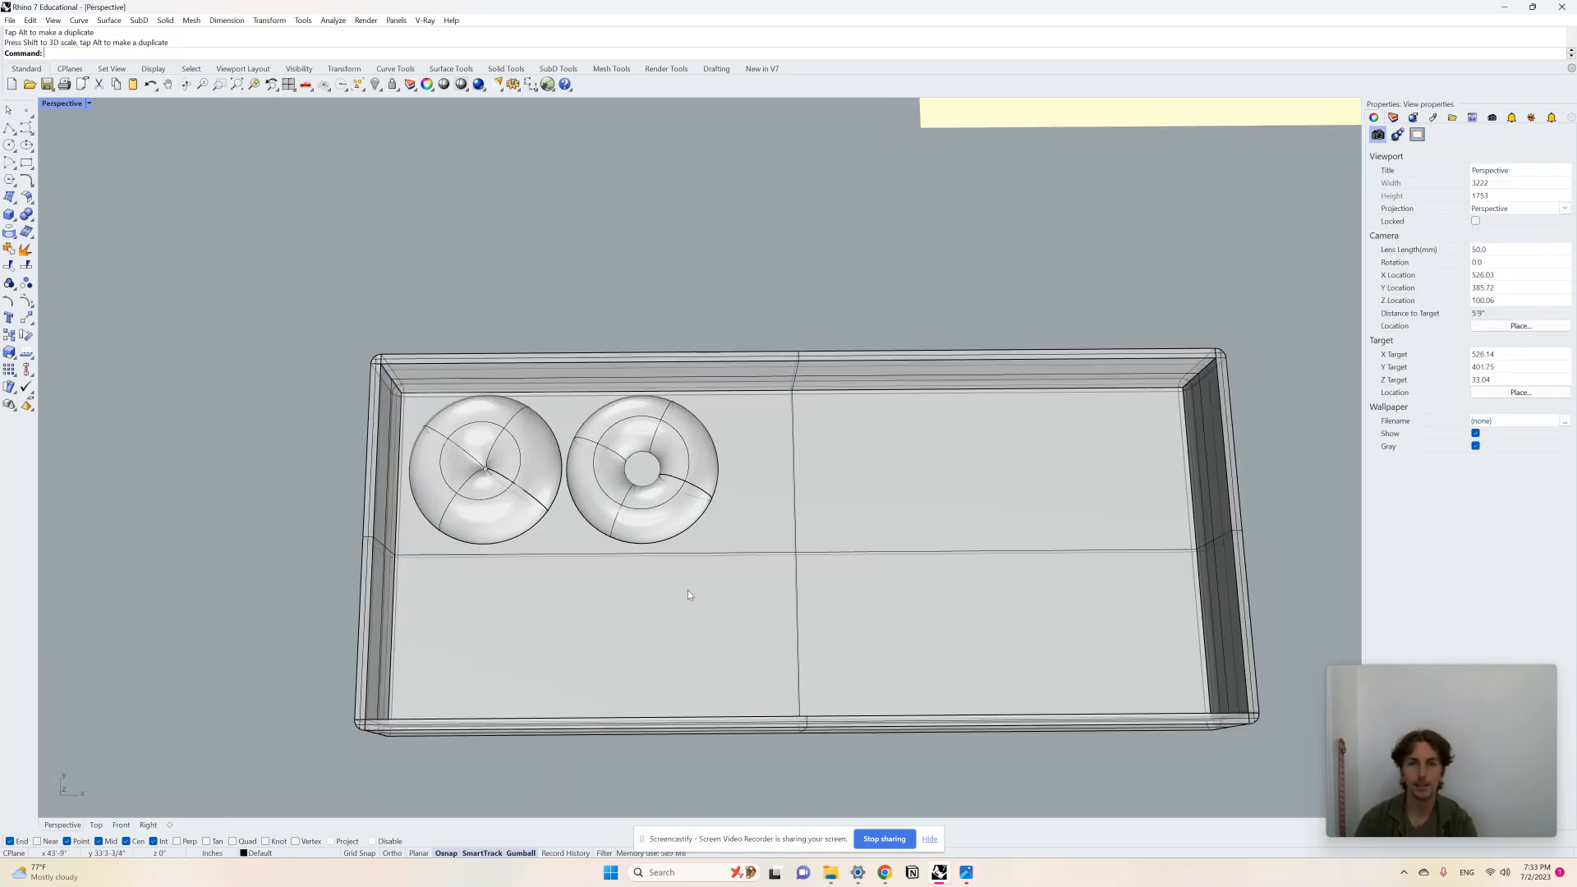
Step: Duplicate the second doughnut and place the copy beside it in the box
{"action": "left_click", "coordinate": [706, 495]}
{"action": "key", "text": "alt"}
{"action": "left_click_drag", "start_coordinate": [672, 473], "coordinate": [831, 506]}
{"action": "scroll", "coordinate": [728, 577], "scroll_direction": "down", "scroll_amount": 3}
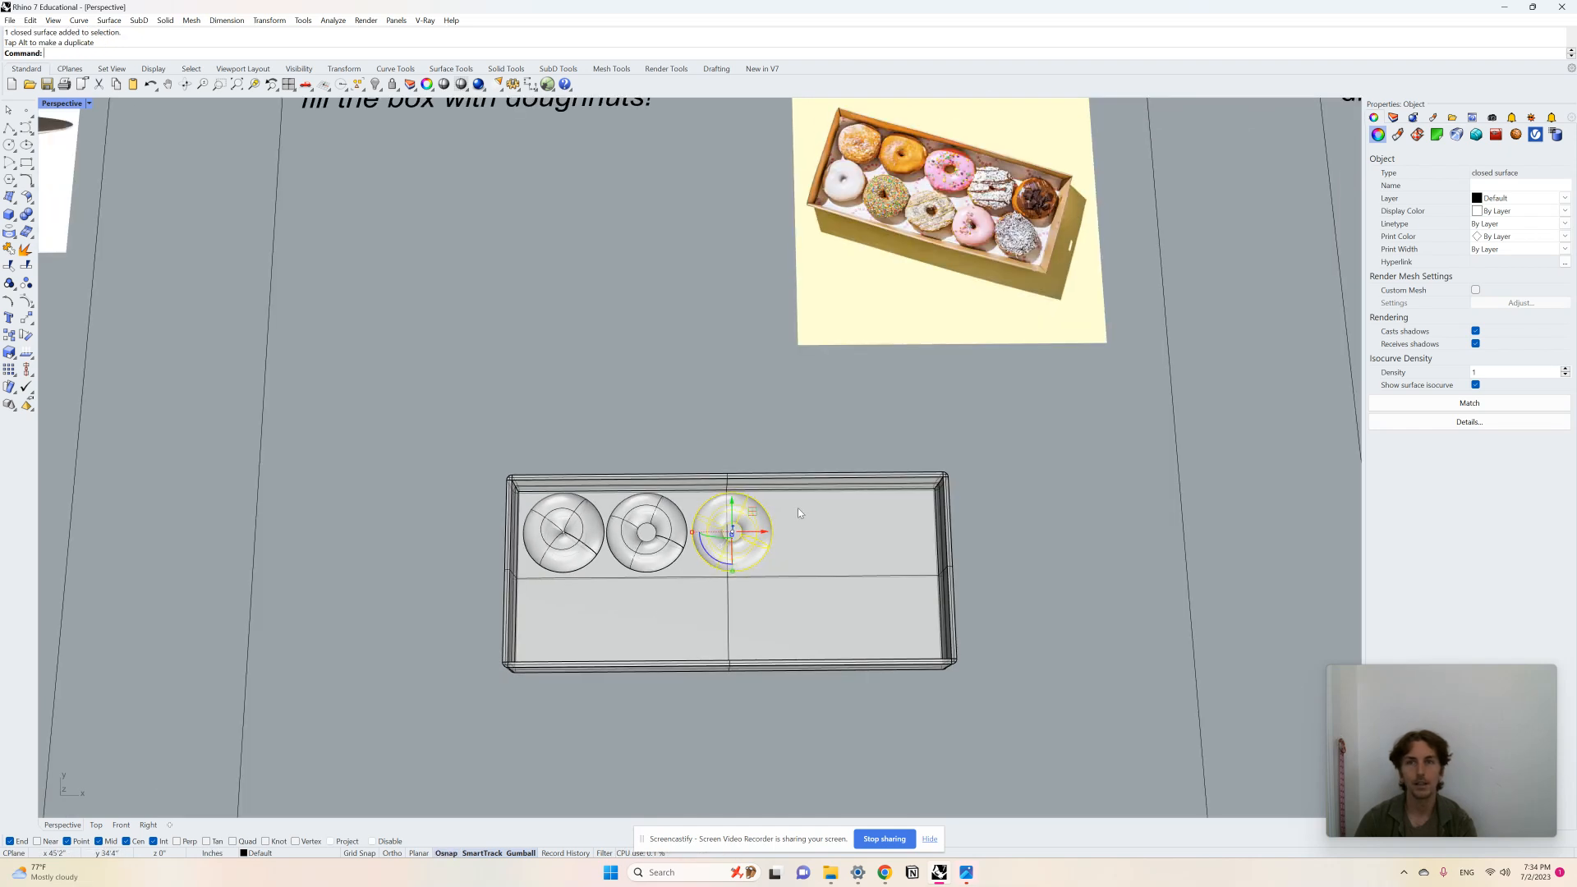
{"action": "scroll", "coordinate": [797, 509], "scroll_direction": "up", "scroll_amount": 2}
{"action": "key", "text": "Escape"}
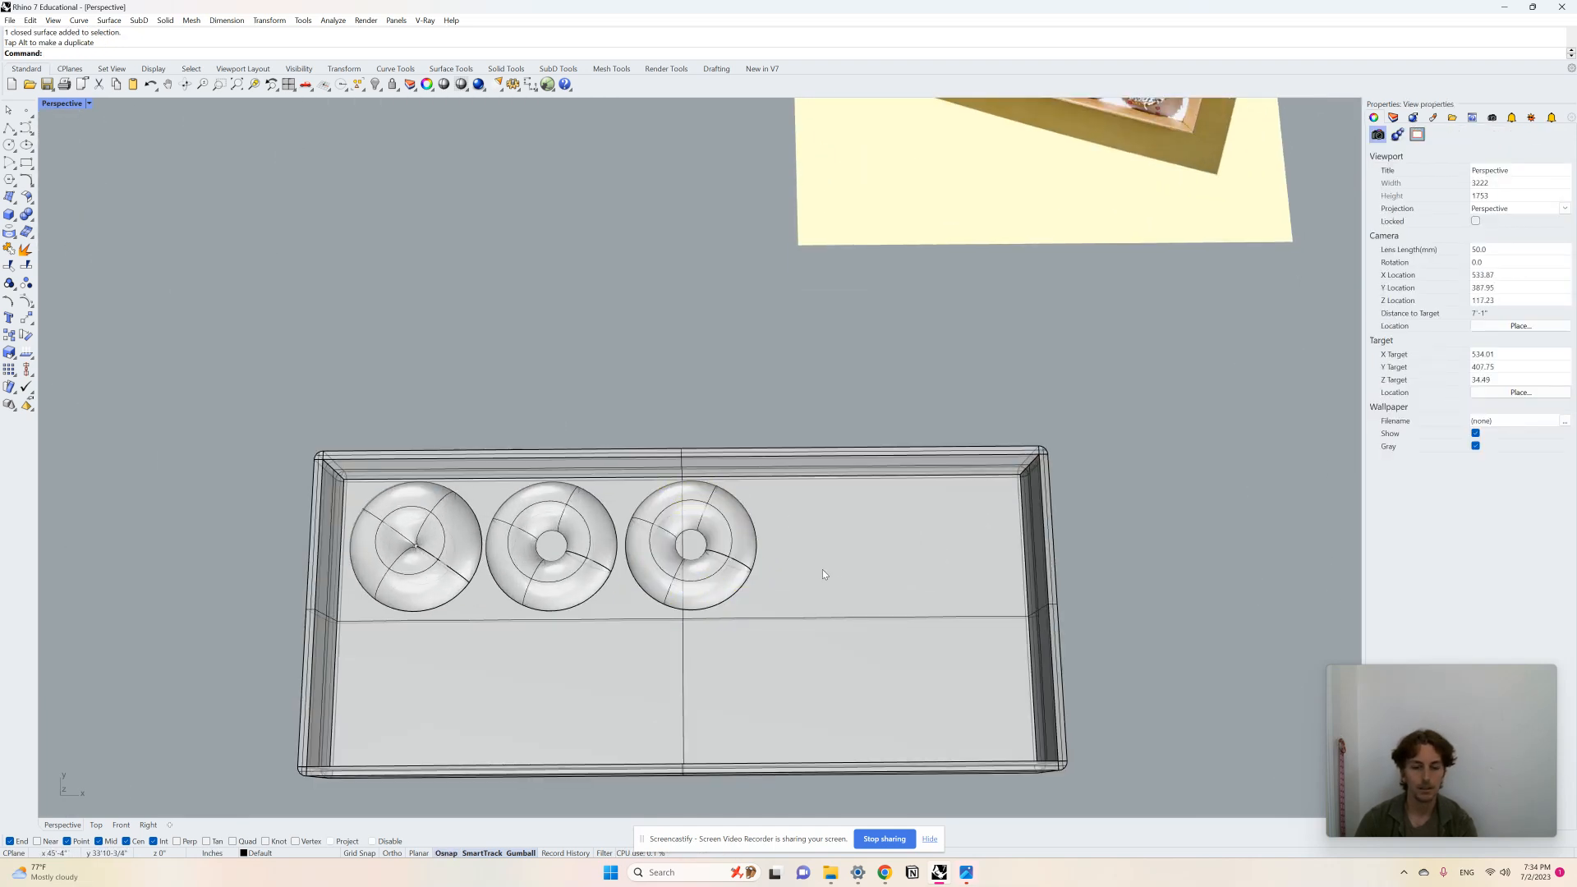
Step: Draw a fourth torus doughnut to the right of the third one and adjust its size with the gumball
{"action": "type", "text": "torus"}
{"action": "key", "text": "Return"}
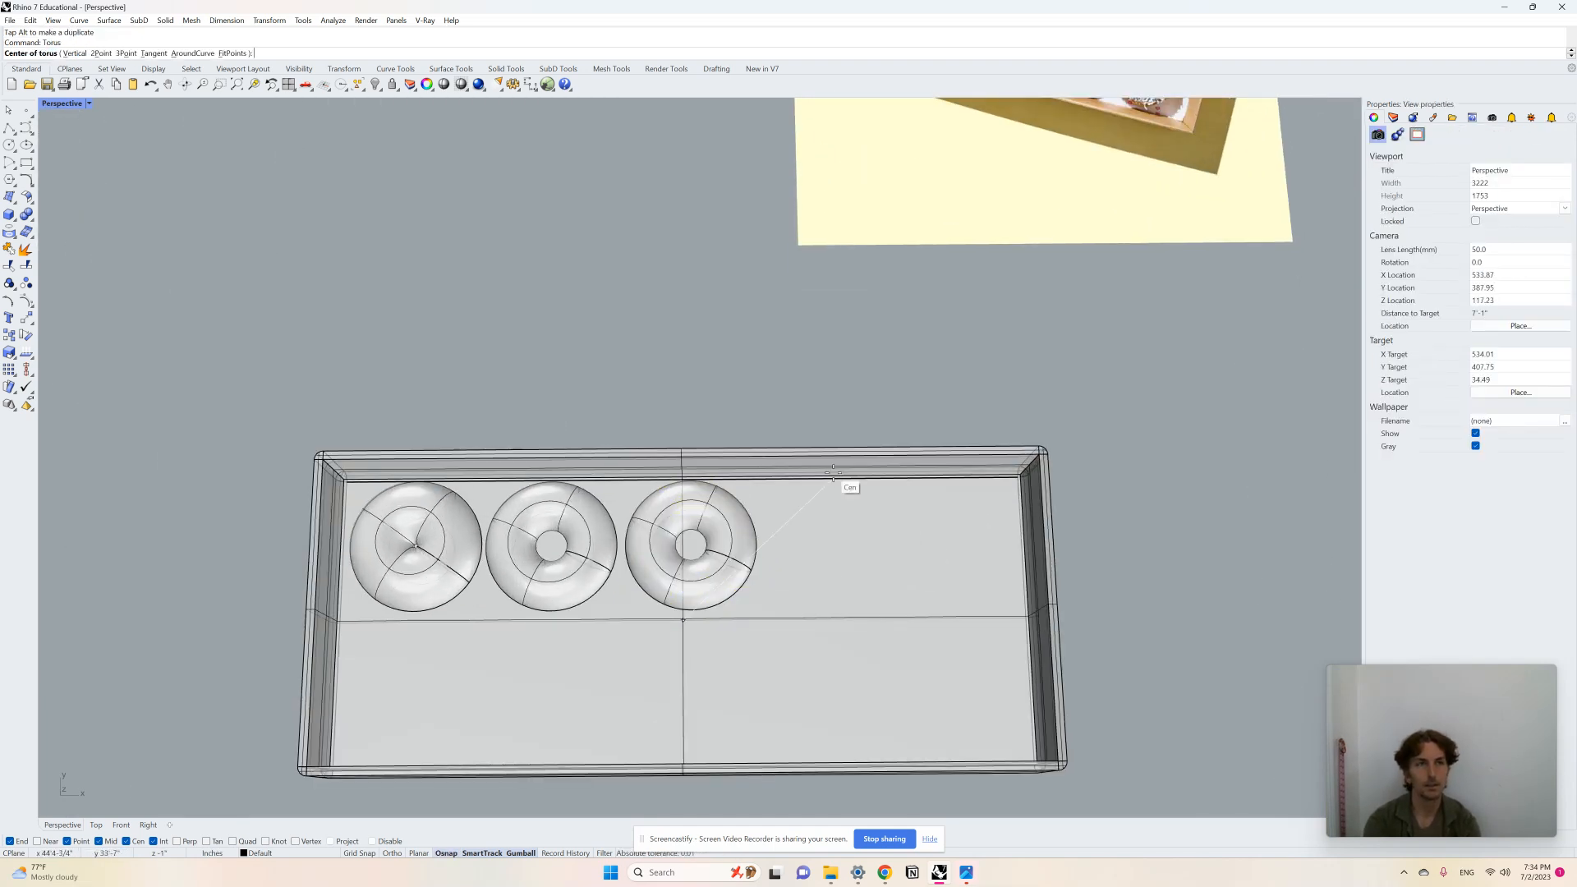
{"action": "left_click", "coordinate": [821, 543]}
{"action": "left_click", "coordinate": [862, 542]}
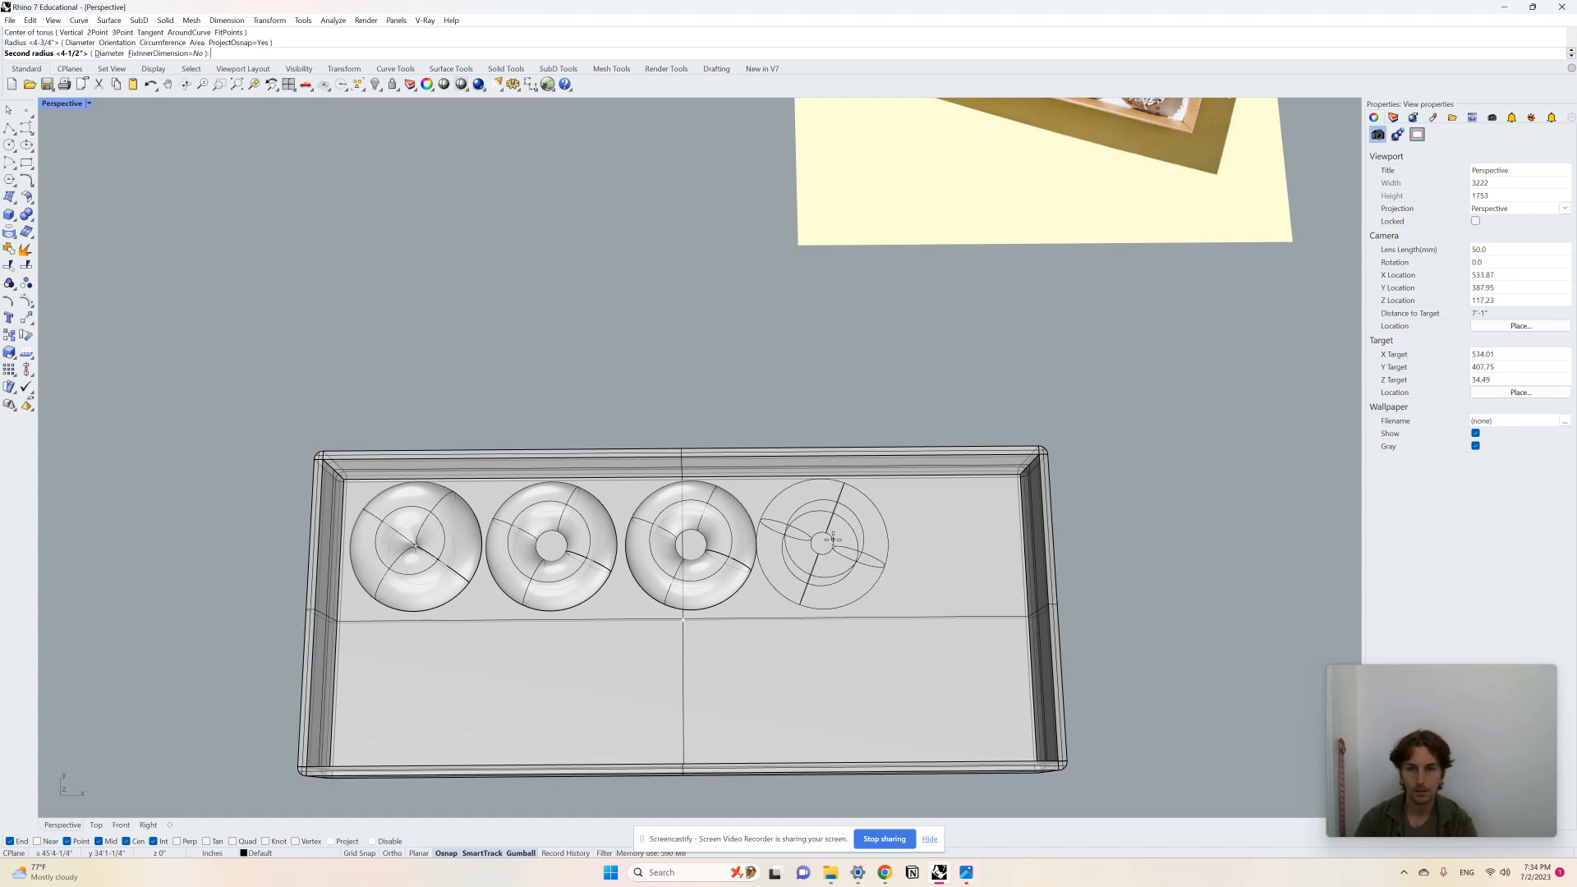
{"action": "left_click", "coordinate": [831, 543]}
{"action": "scroll", "coordinate": [846, 543], "scroll_direction": "up", "scroll_amount": 1}
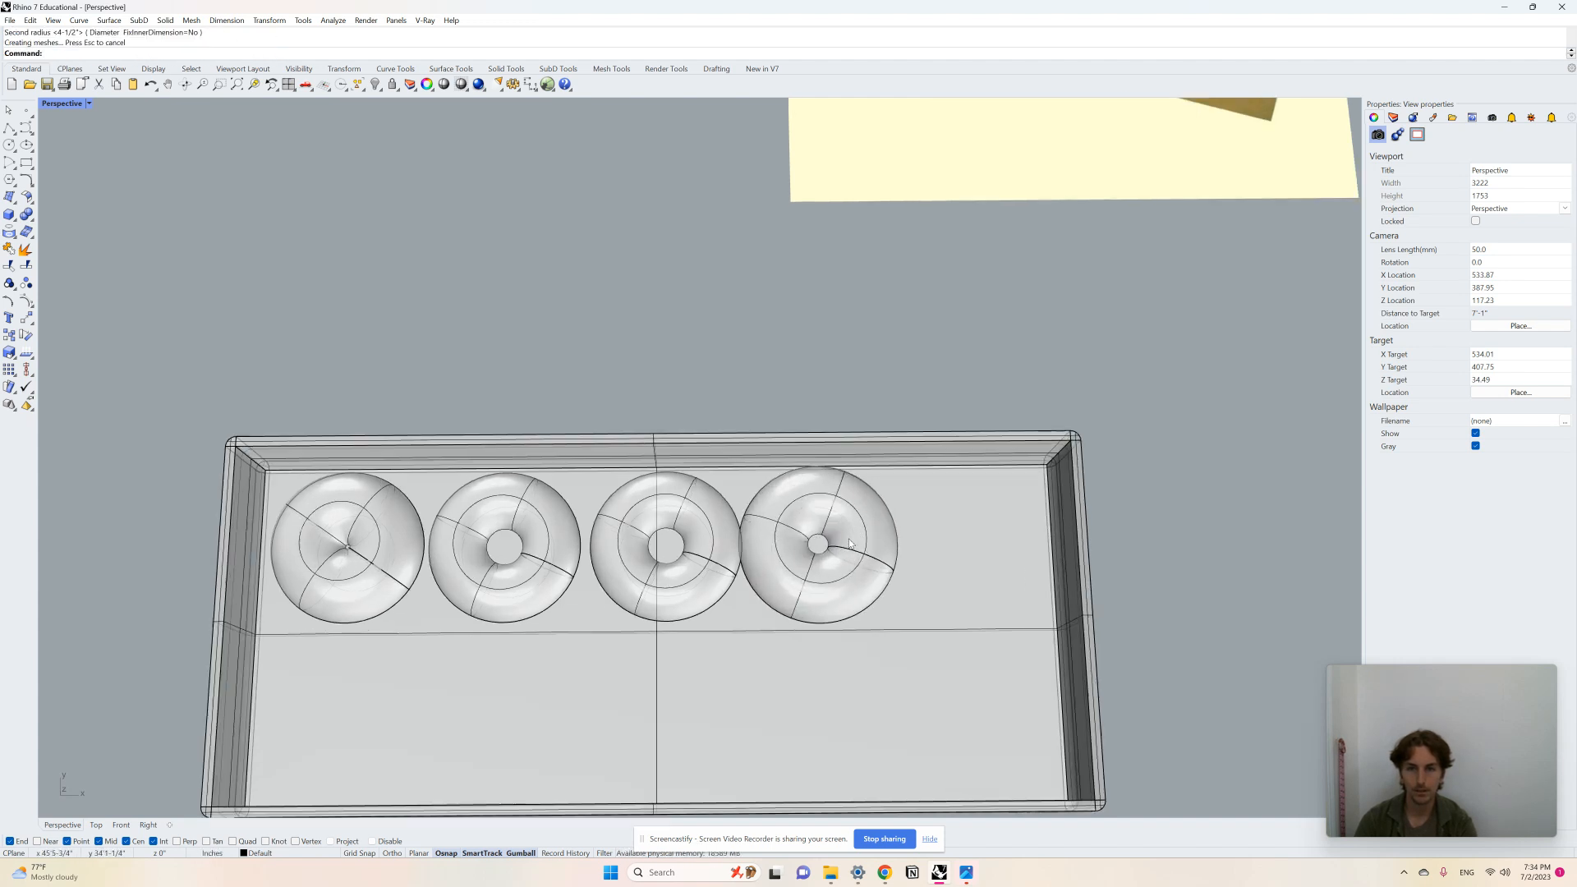
{"action": "scroll", "coordinate": [850, 543], "scroll_direction": "up", "scroll_amount": 1}
{"action": "left_click", "coordinate": [842, 545]}
{"action": "left_click_drag", "start_coordinate": [726, 547], "coordinate": [856, 548]}
{"action": "left_click", "coordinate": [851, 375]}
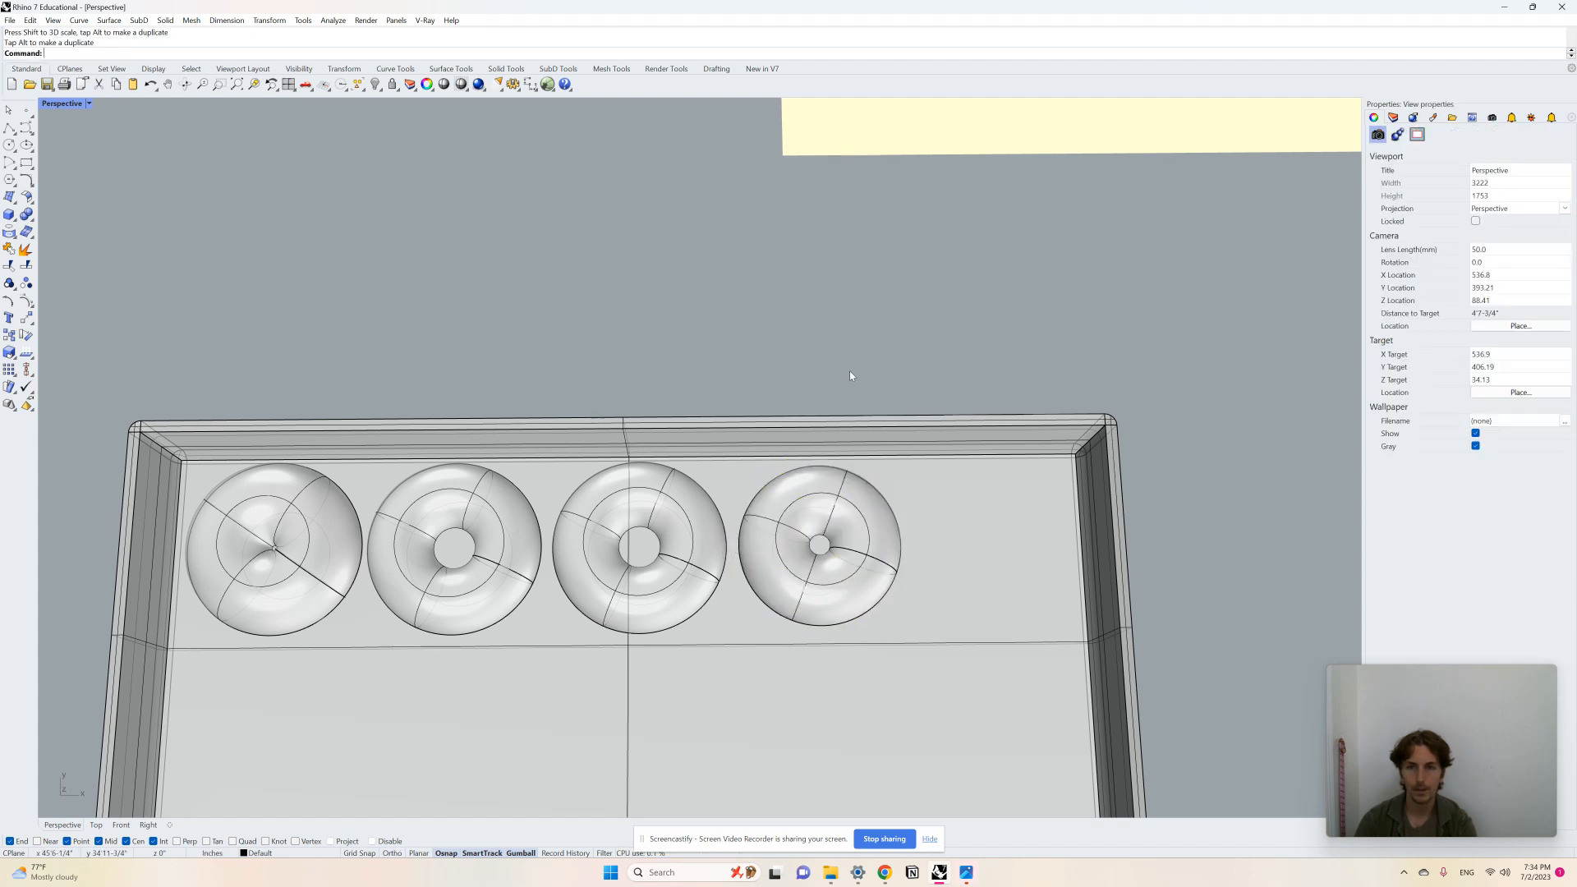
{"action": "scroll", "coordinate": [787, 464], "scroll_direction": "down", "scroll_amount": 6}
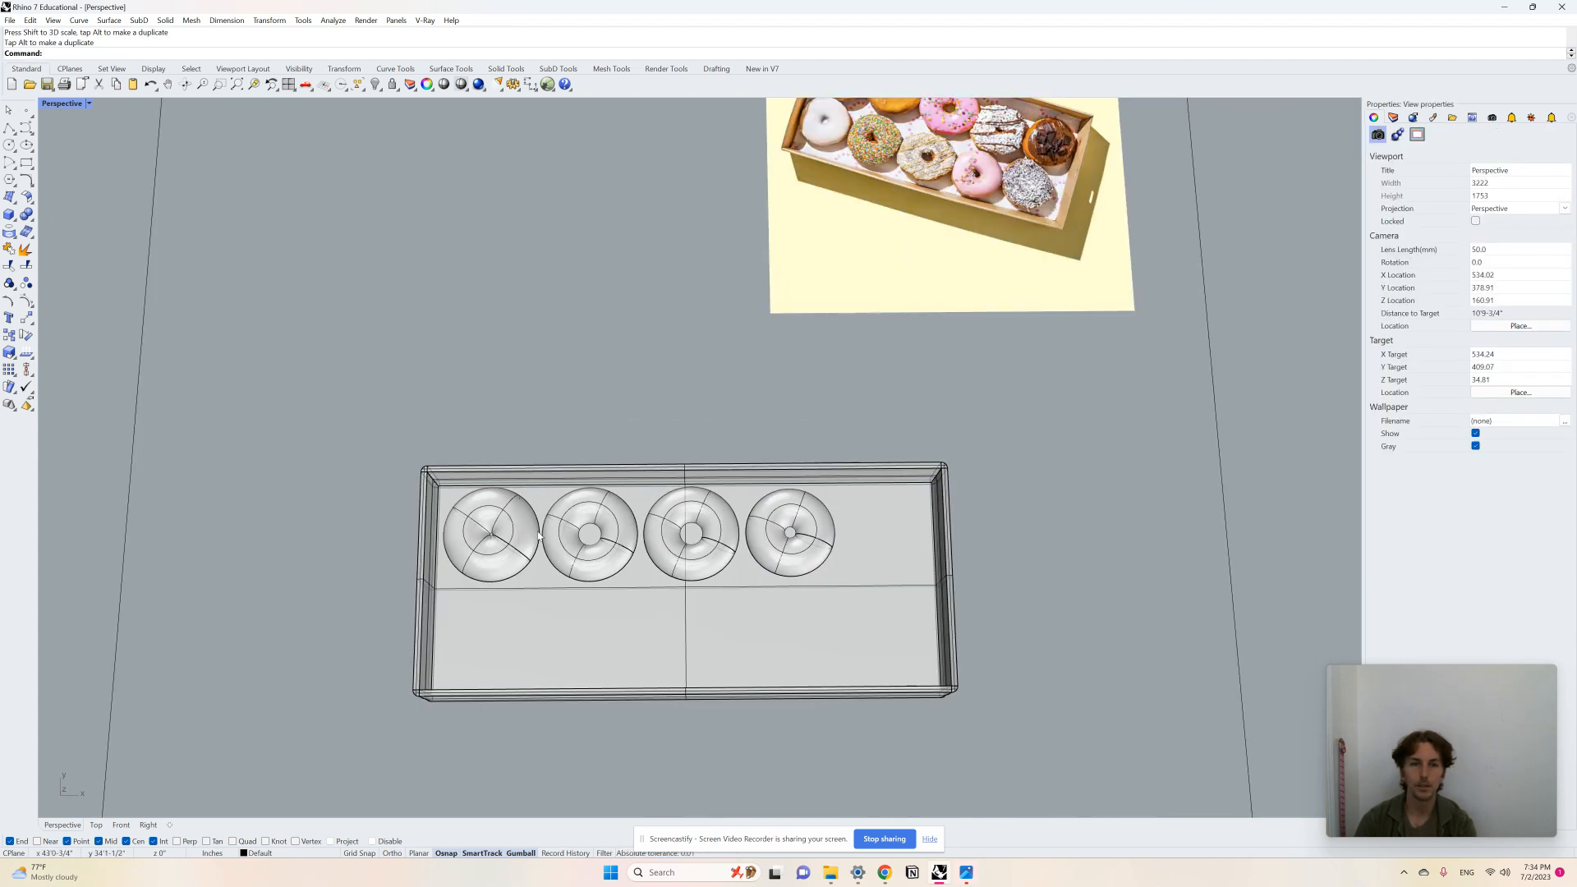
Step: Duplicate the first doughnut into the last slot at the end of the row
{"action": "left_click", "coordinate": [506, 551]}
{"action": "key", "text": "alt"}
{"action": "left_click_drag", "start_coordinate": [527, 538], "coordinate": [920, 538]}
{"action": "left_click", "coordinate": [992, 565]}
{"action": "scroll", "coordinate": [744, 581], "scroll_direction": "down", "scroll_amount": 3}
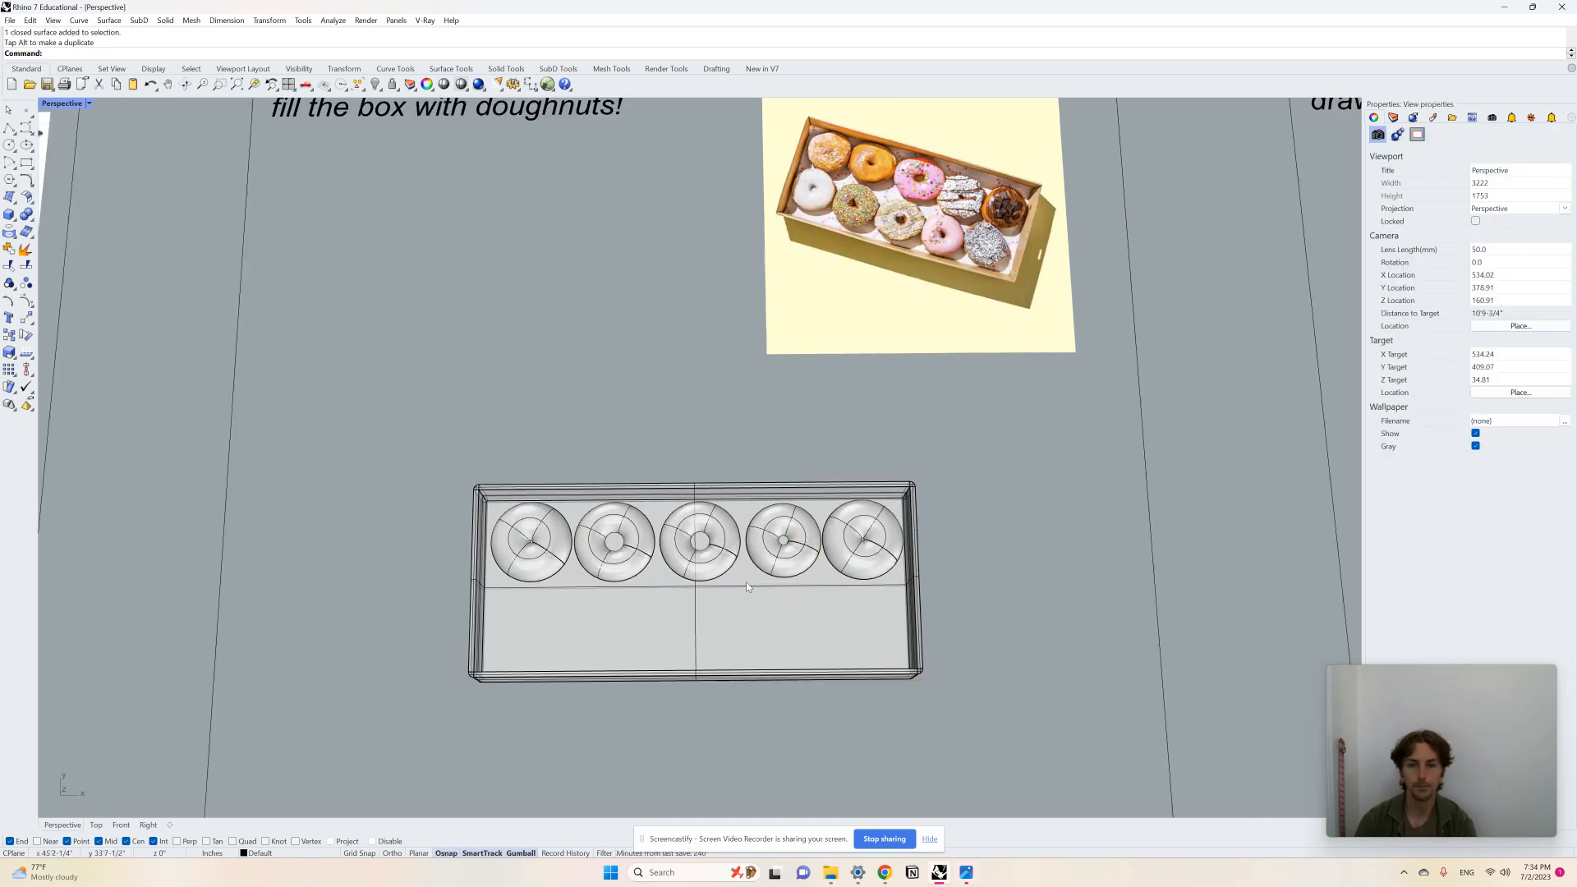
{"action": "scroll", "coordinate": [808, 617], "scroll_direction": "up", "scroll_amount": 3}
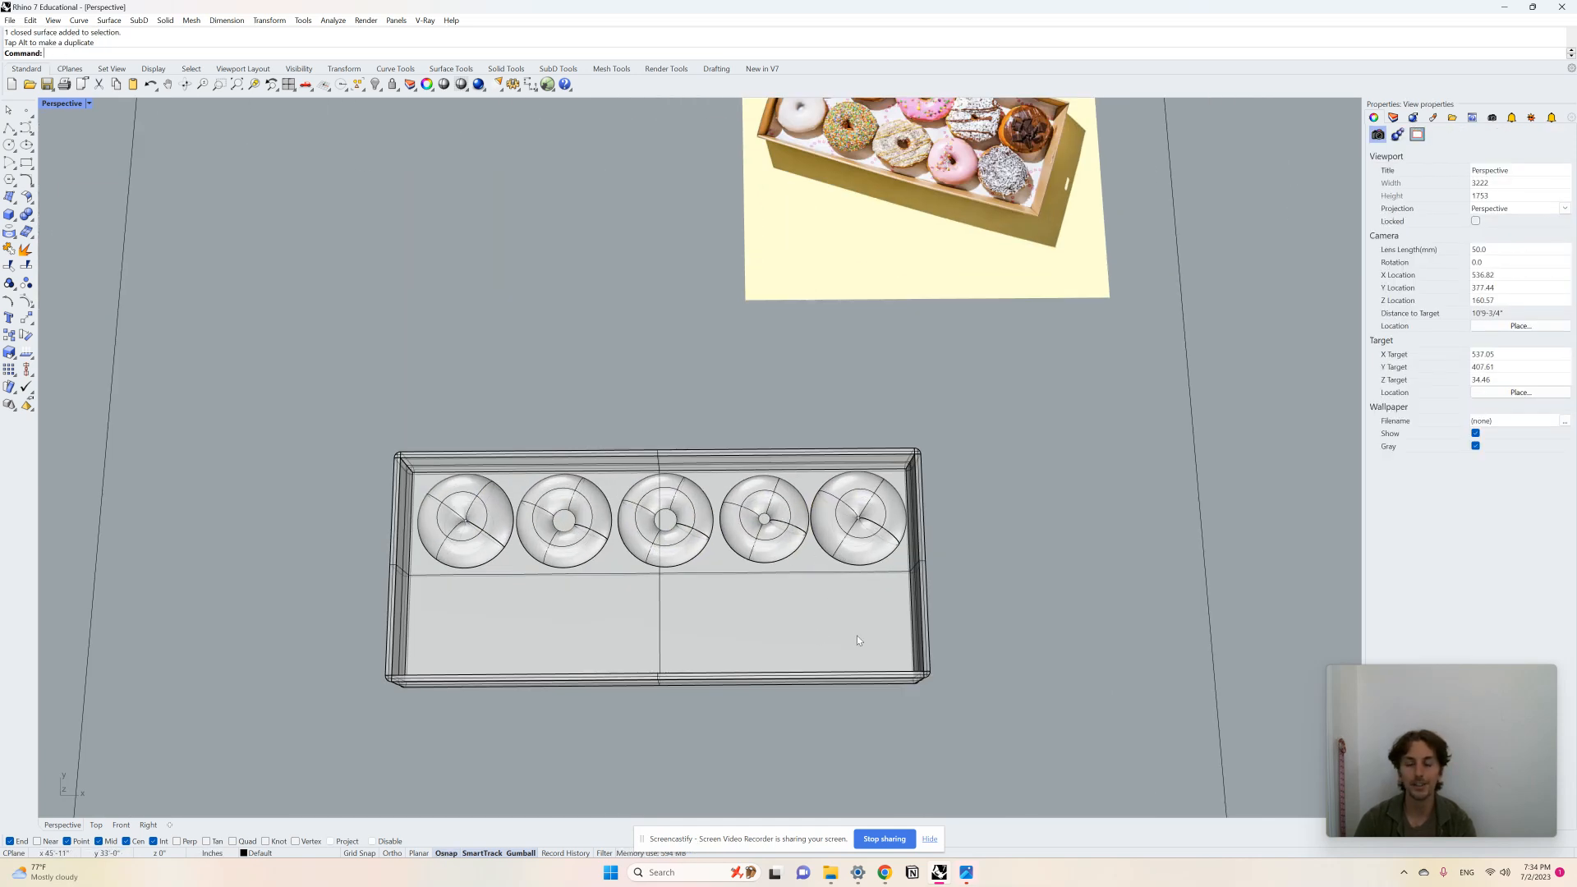
Step: Draw a trial cone in the cone exercise area near the car image
{"action": "scroll", "coordinate": [399, 604], "scroll_direction": "down", "scroll_amount": 5}
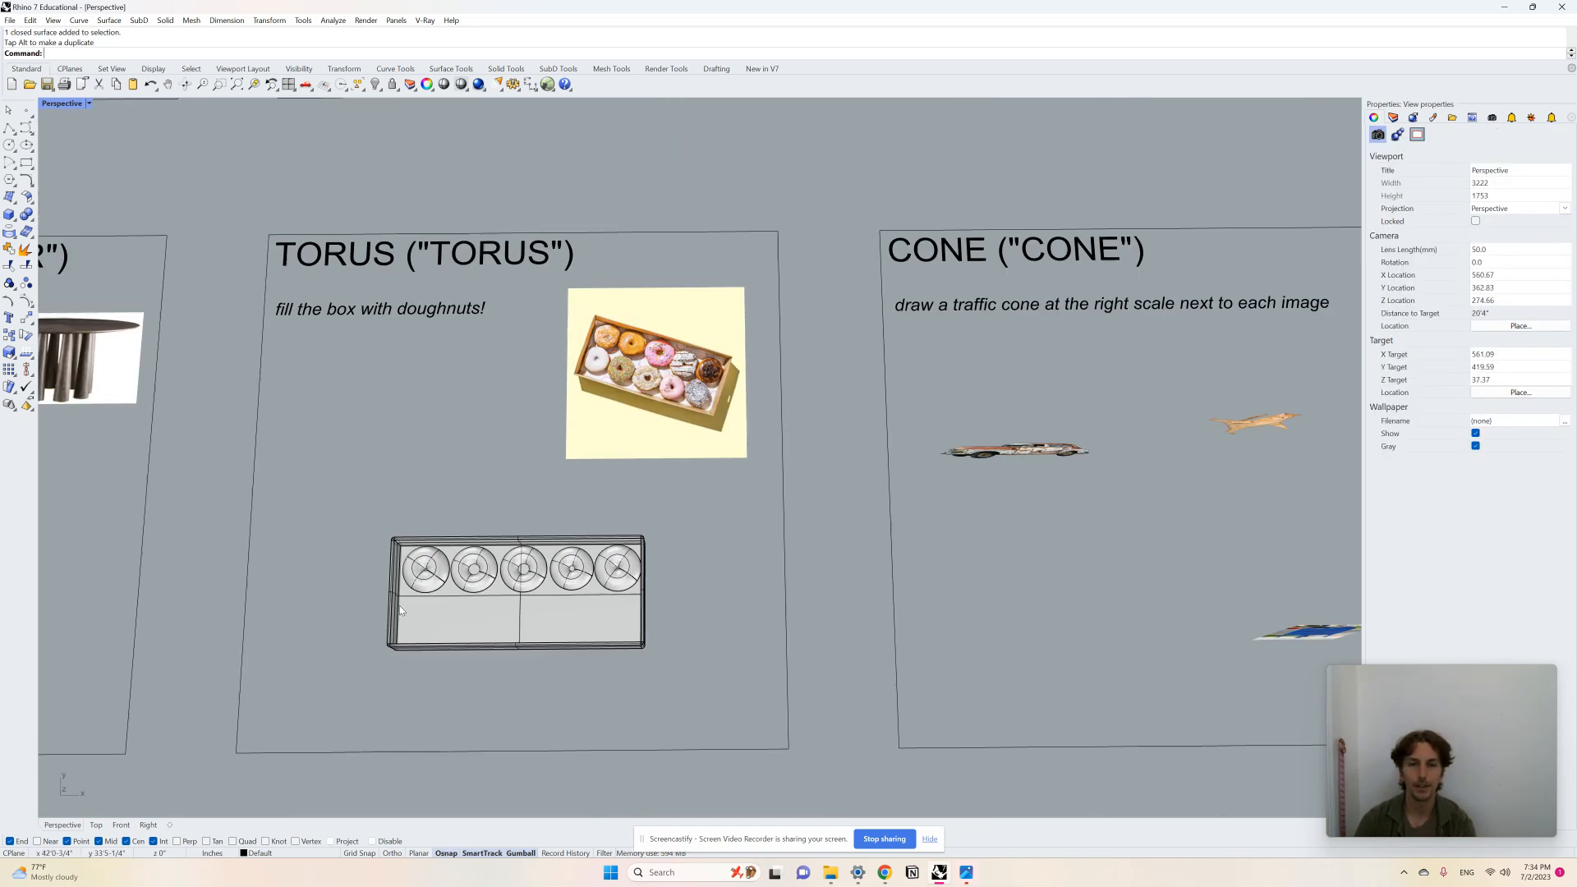
{"action": "scroll", "coordinate": [895, 403], "scroll_direction": "up", "scroll_amount": 6}
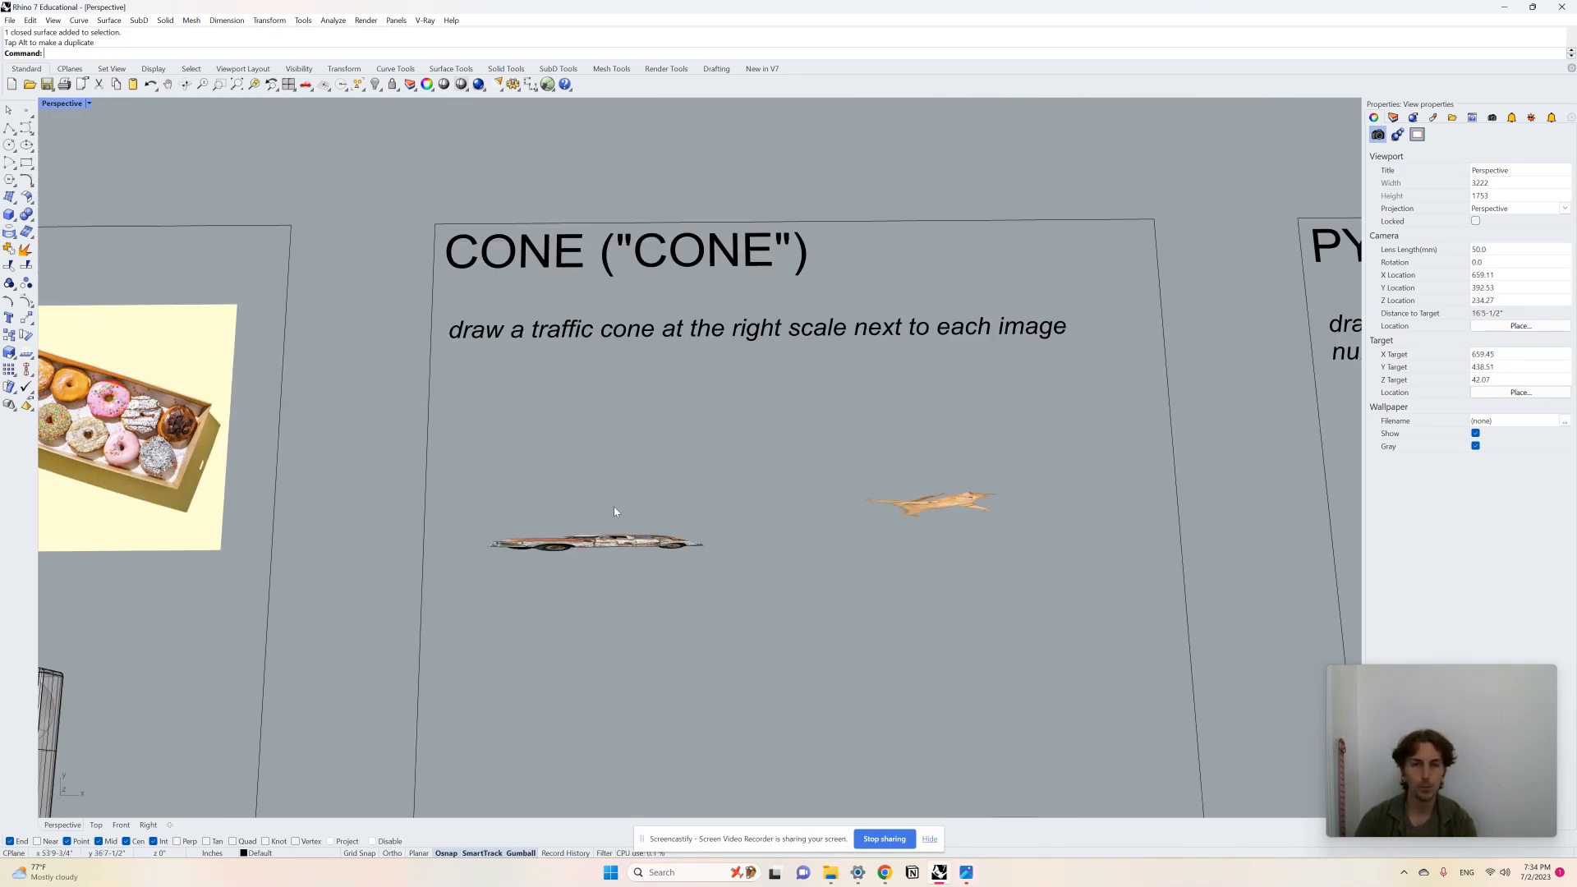
{"action": "type", "text": "e"}
{"action": "key", "text": "Return"}
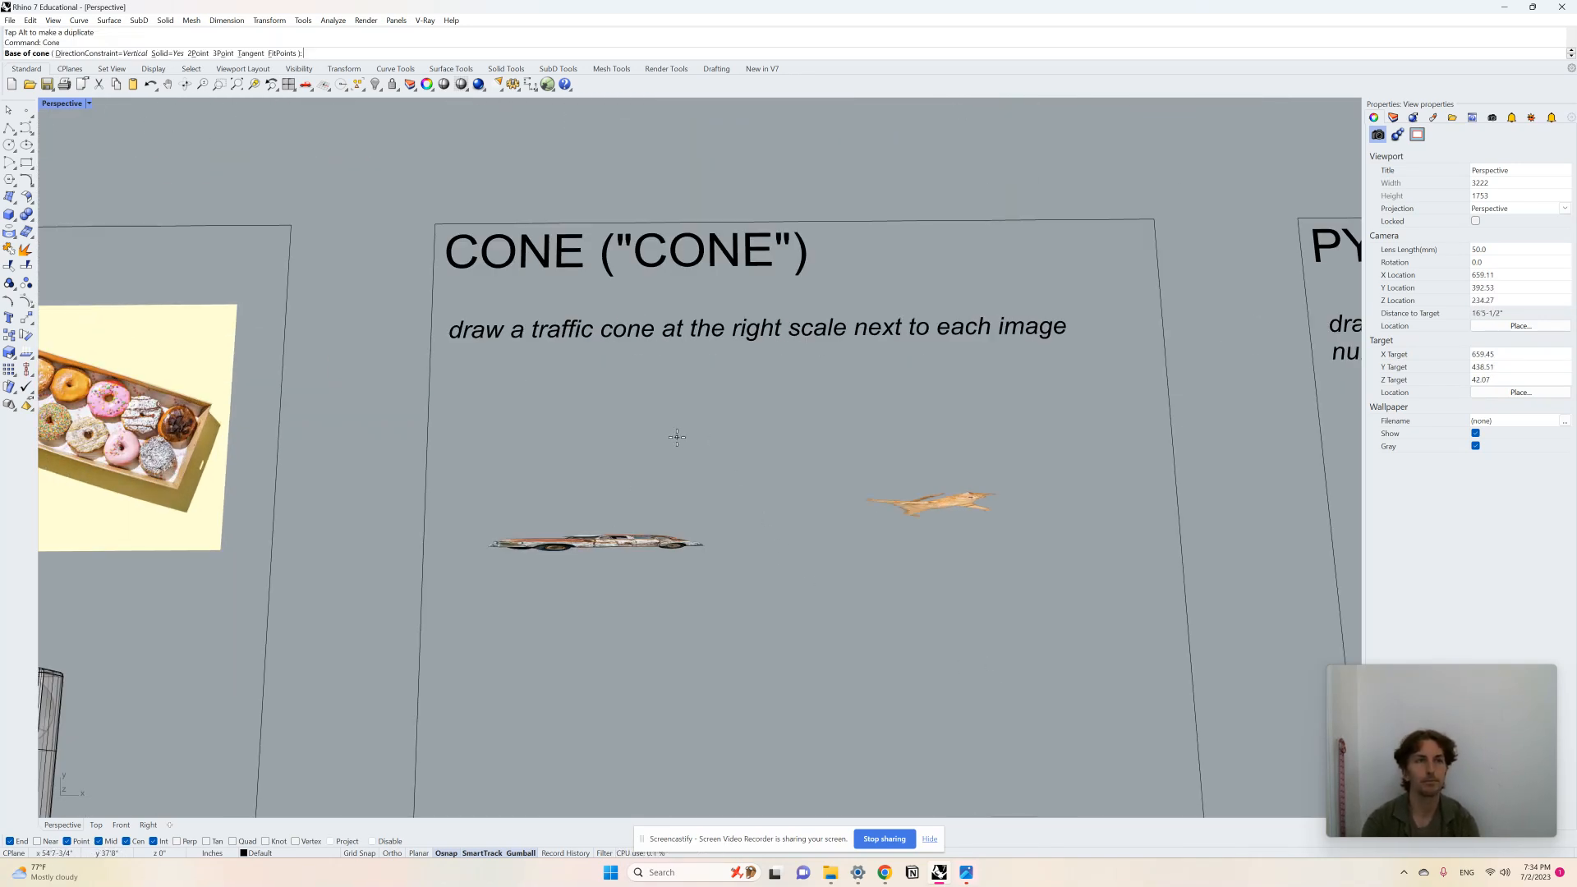
{"action": "left_click", "coordinate": [605, 434]}
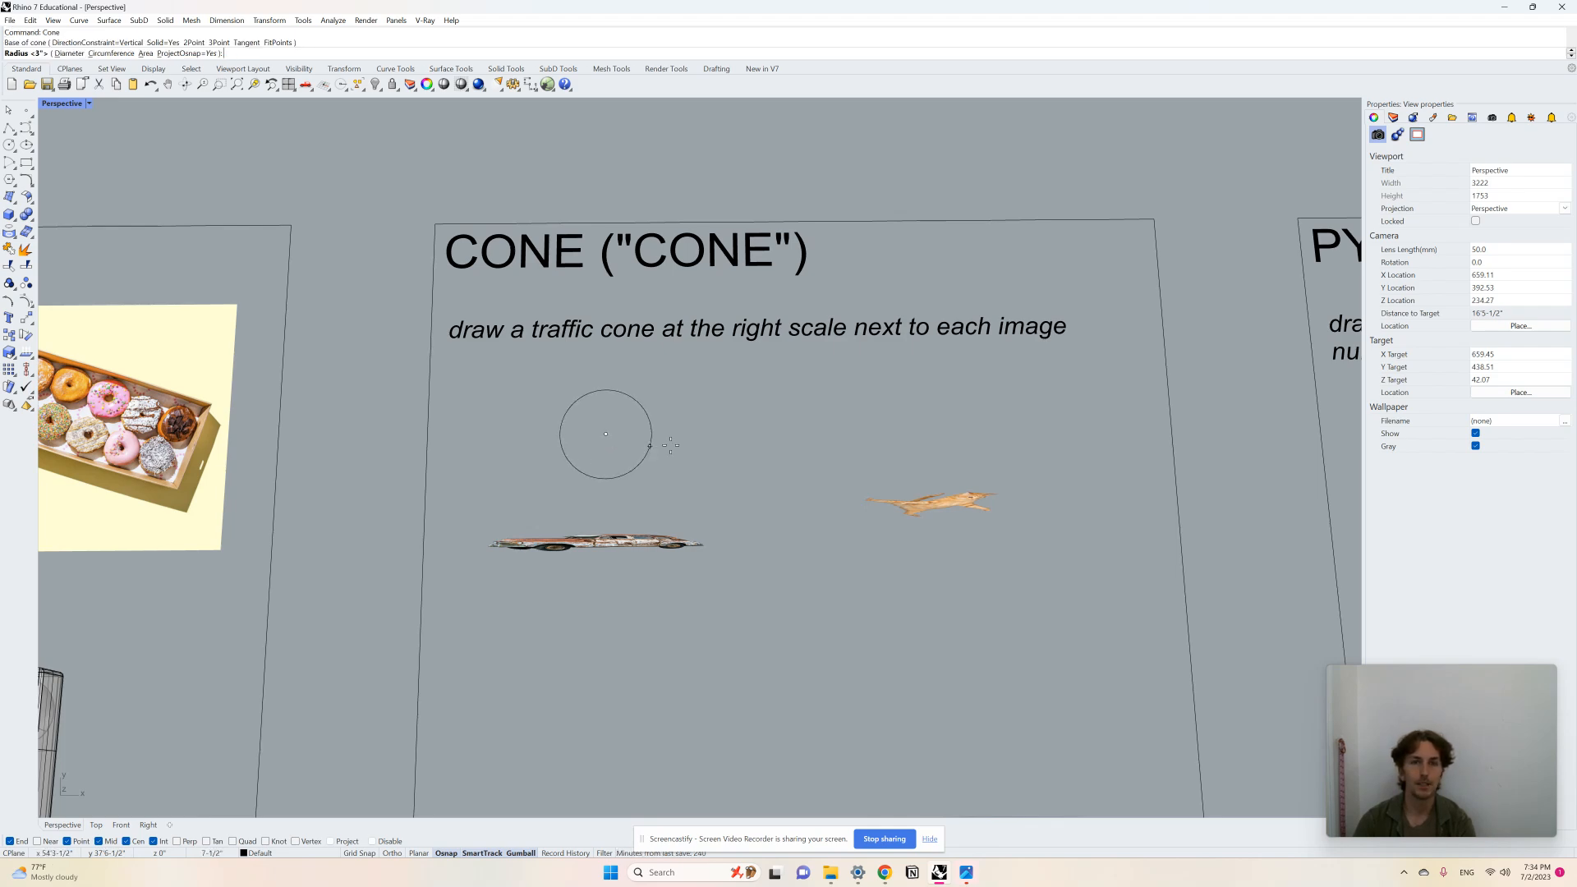
{"action": "right_click_drag", "start_coordinate": [621, 432], "coordinate": [636, 396]}
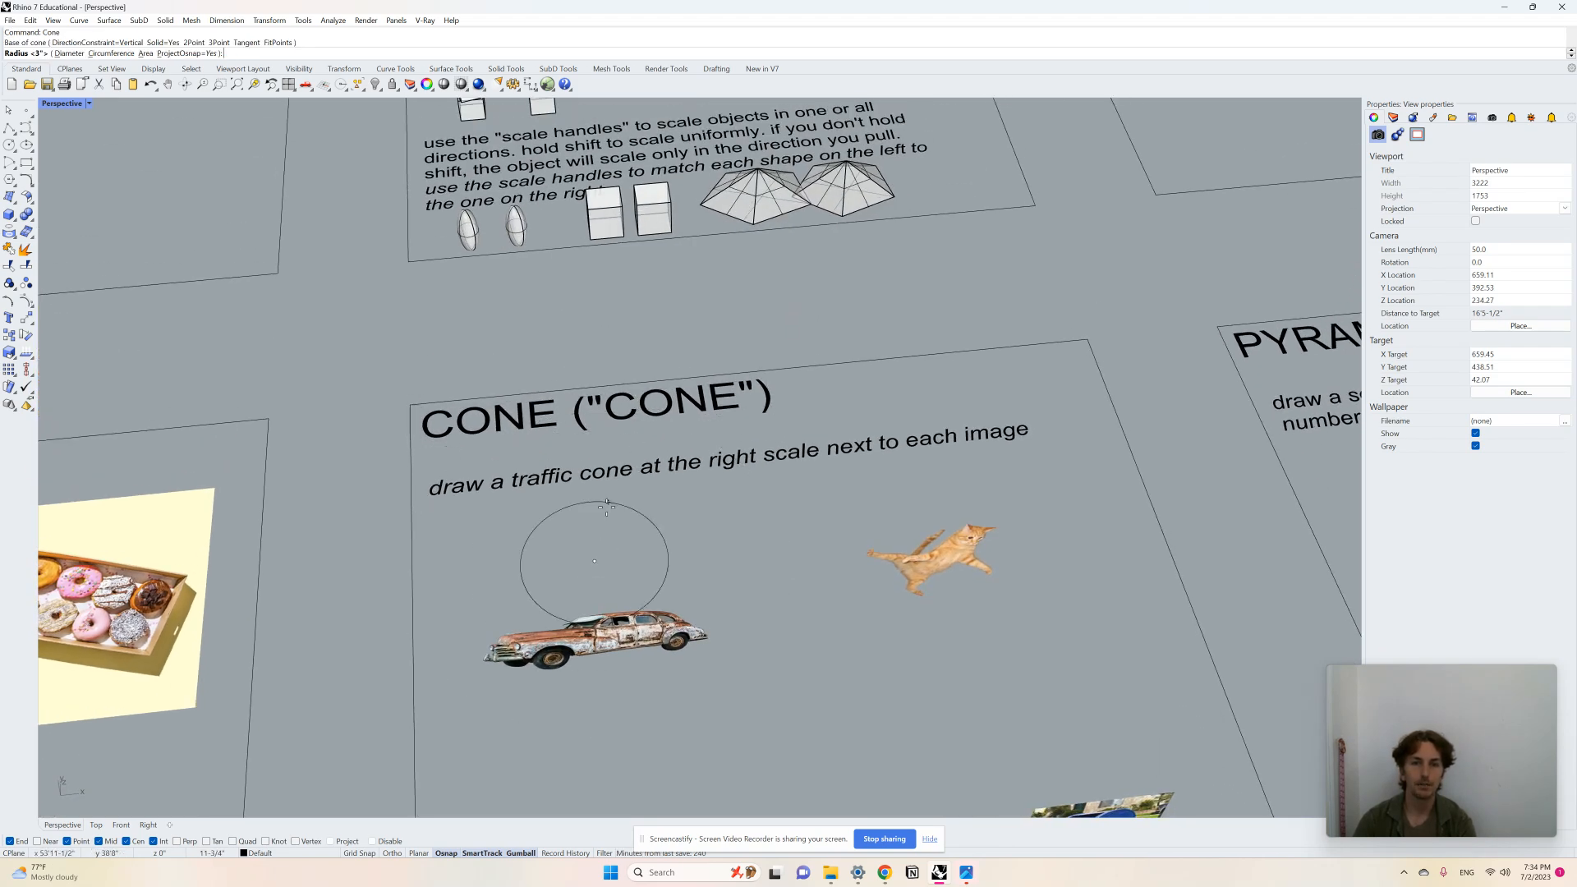
{"action": "left_click", "coordinate": [620, 552]}
{"action": "right_click_drag", "start_coordinate": [624, 505], "coordinate": [714, 566]}
{"action": "scroll", "coordinate": [714, 567], "scroll_direction": "up", "scroll_amount": 5}
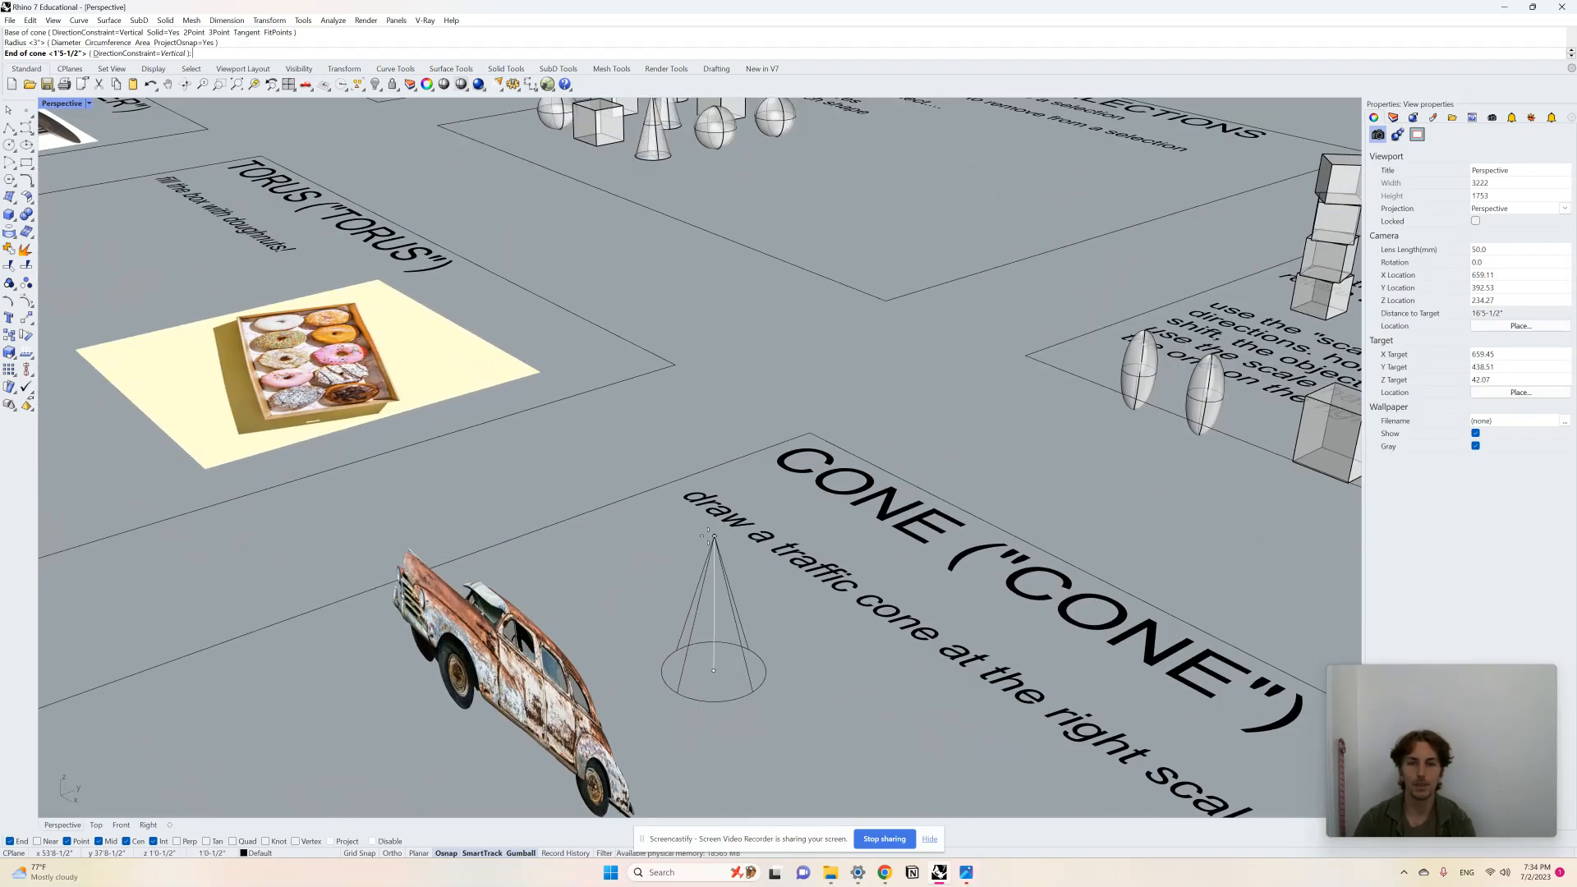
{"action": "left_click", "coordinate": [702, 558]}
{"action": "scroll", "coordinate": [672, 655], "scroll_direction": "up", "scroll_amount": 3}
{"action": "right_click_drag", "start_coordinate": [672, 655], "coordinate": [711, 679]}
{"action": "scroll", "coordinate": [601, 539], "scroll_direction": "down", "scroll_amount": 9}
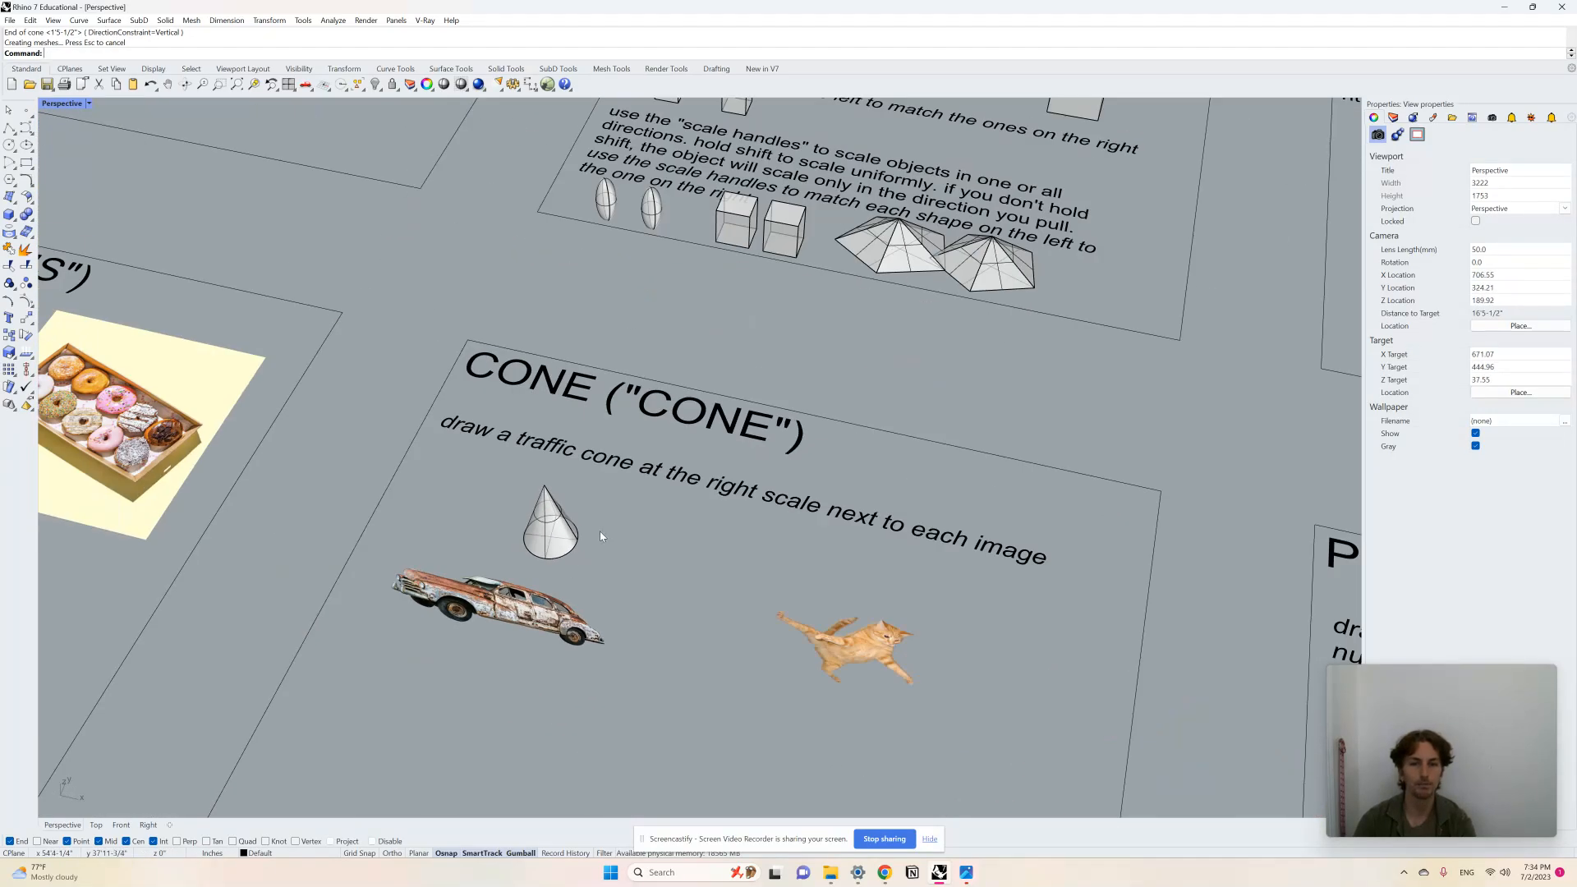
Step: Delete the trial cone
{"action": "right_click_drag", "start_coordinate": [602, 538], "coordinate": [628, 574]}
{"action": "left_click", "coordinate": [566, 528]}
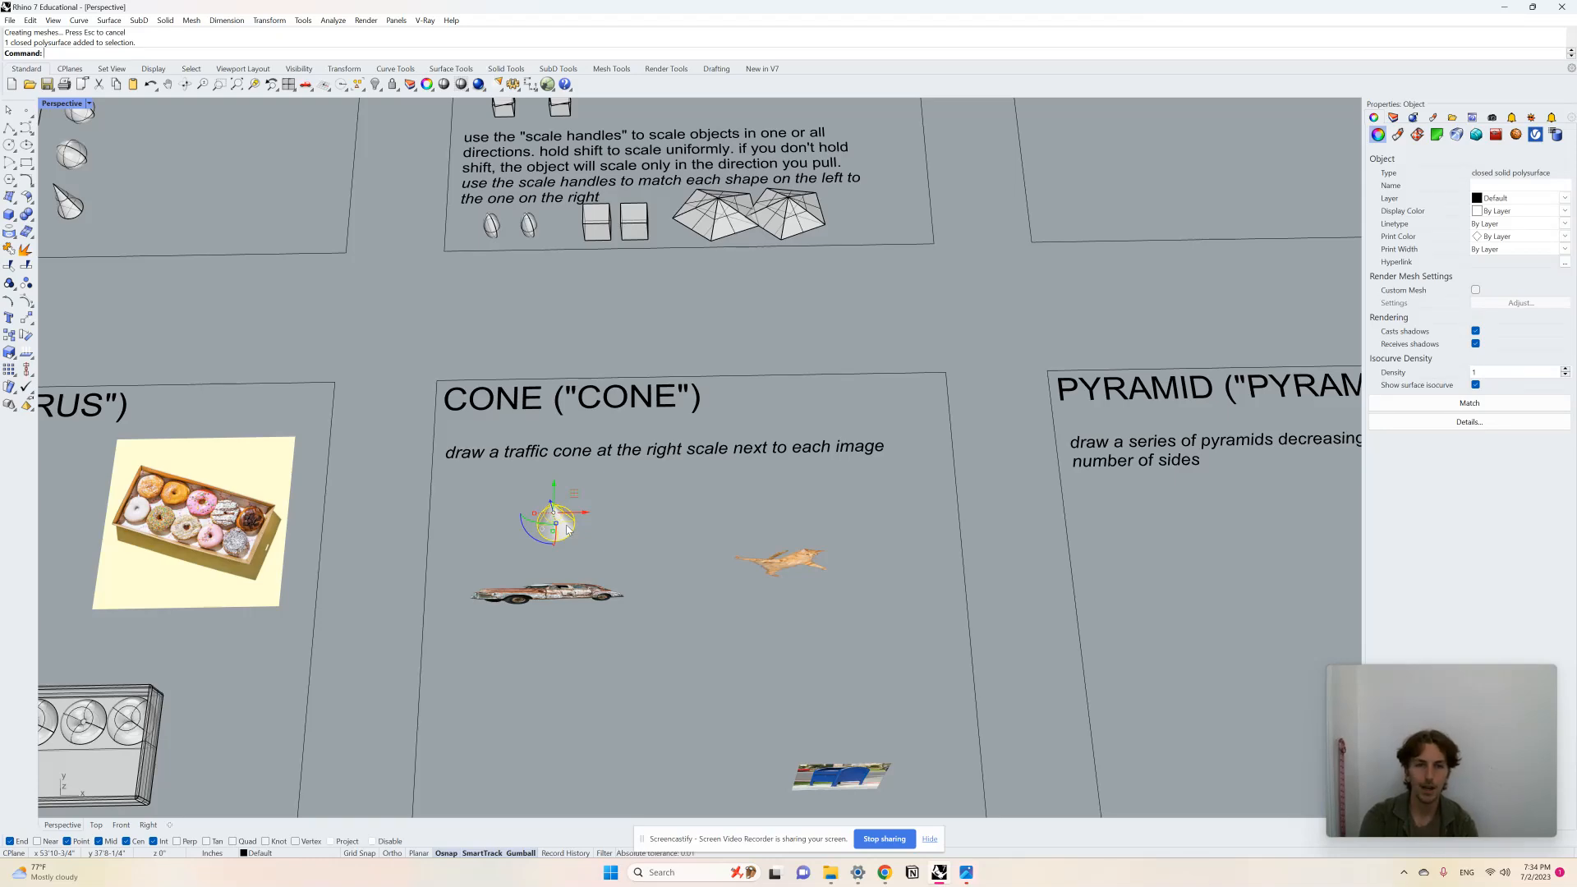
{"action": "key", "text": "Delete"}
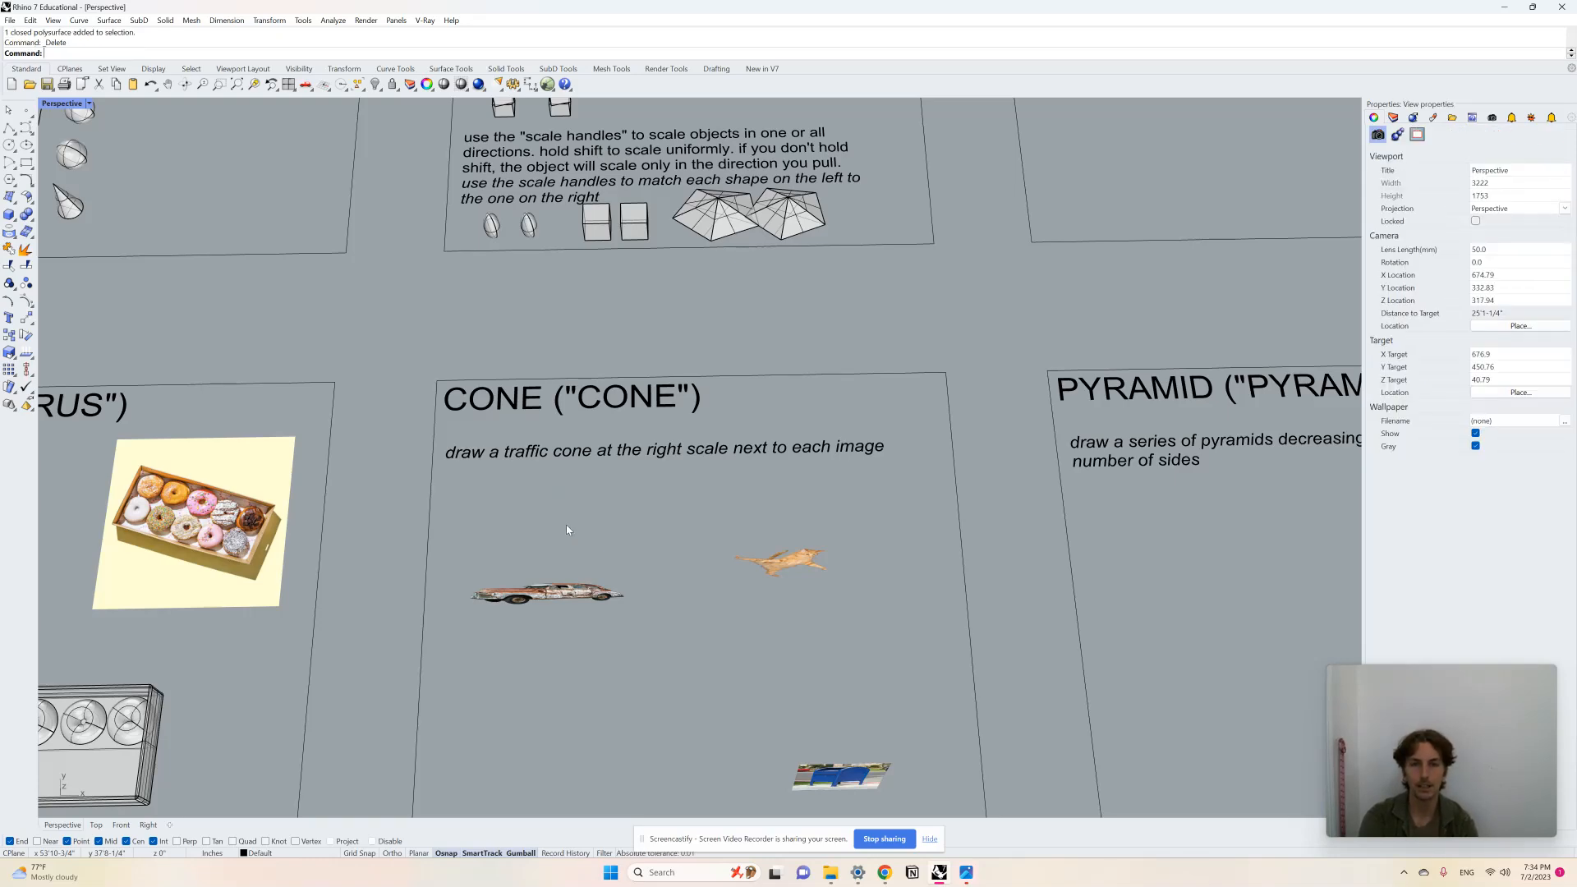
Step: Draw a traffic cone standing beside the car's front wheel
{"action": "scroll", "coordinate": [722, 503], "scroll_direction": "down", "scroll_amount": 5}
{"action": "scroll", "coordinate": [601, 596], "scroll_direction": "up", "scroll_amount": 12}
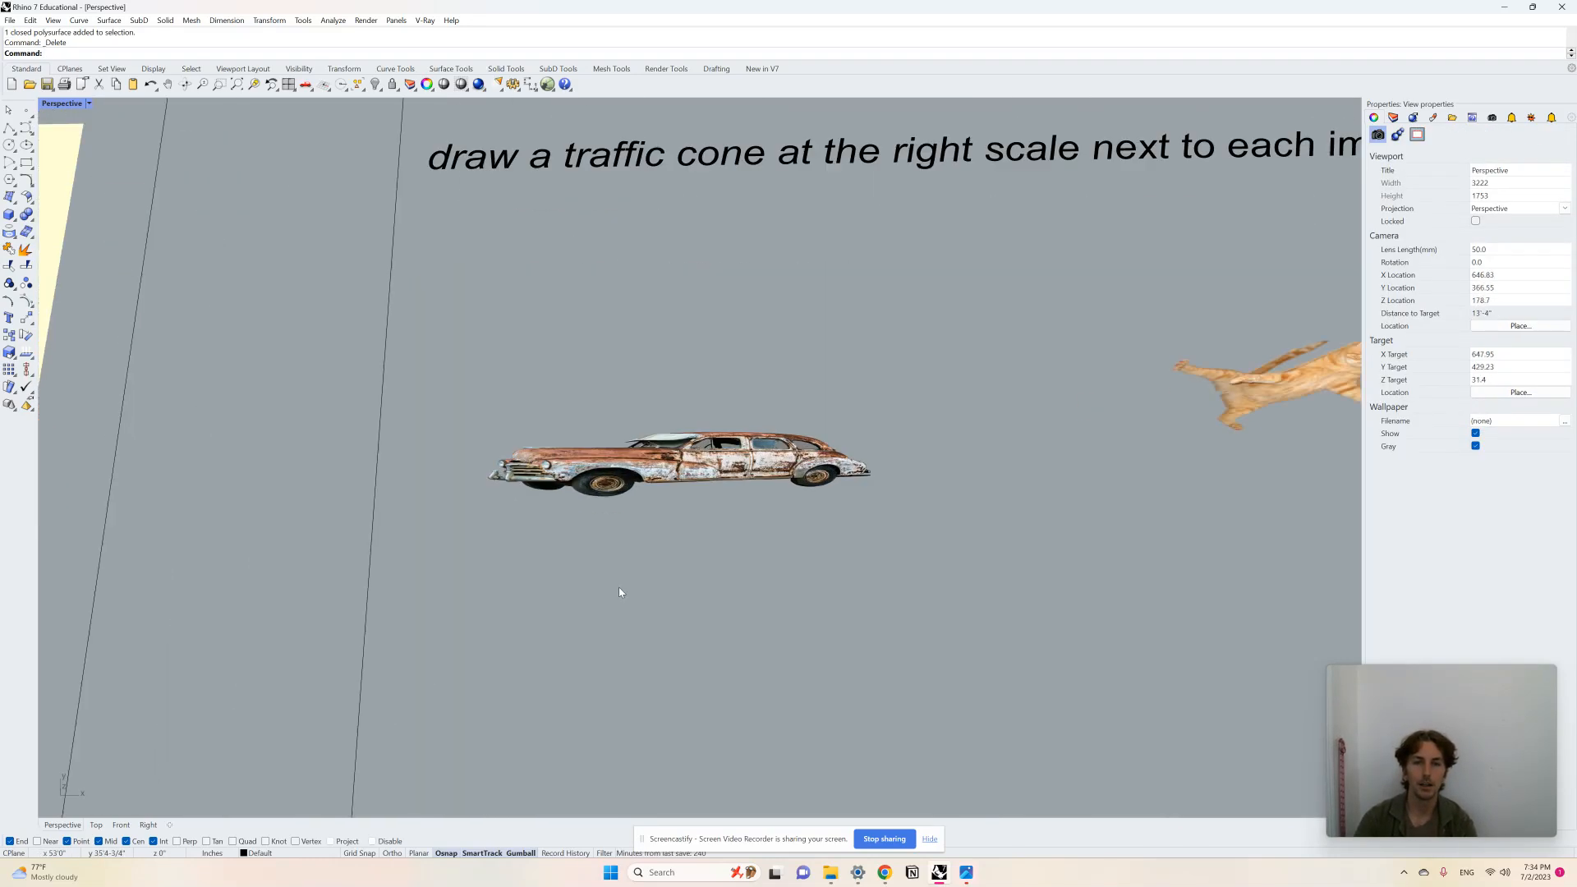
{"action": "right_click_drag", "start_coordinate": [622, 591], "coordinate": [634, 500]}
{"action": "scroll", "coordinate": [759, 623], "scroll_direction": "down", "scroll_amount": 4}
{"action": "scroll", "coordinate": [625, 654], "scroll_direction": "up", "scroll_amount": 9}
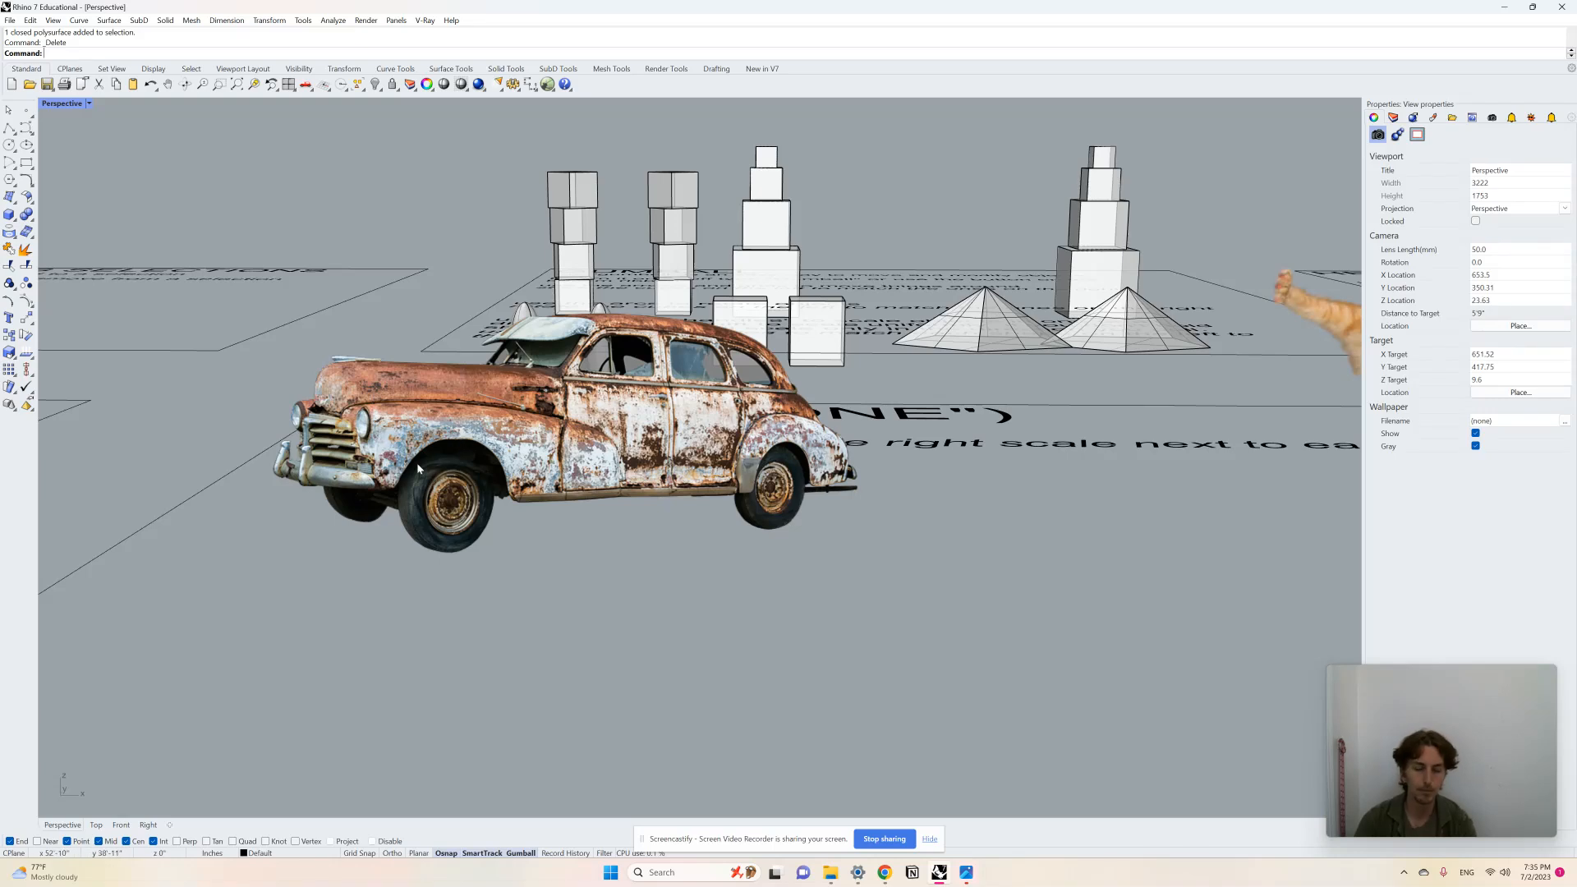
{"action": "type", "text": "cone"}
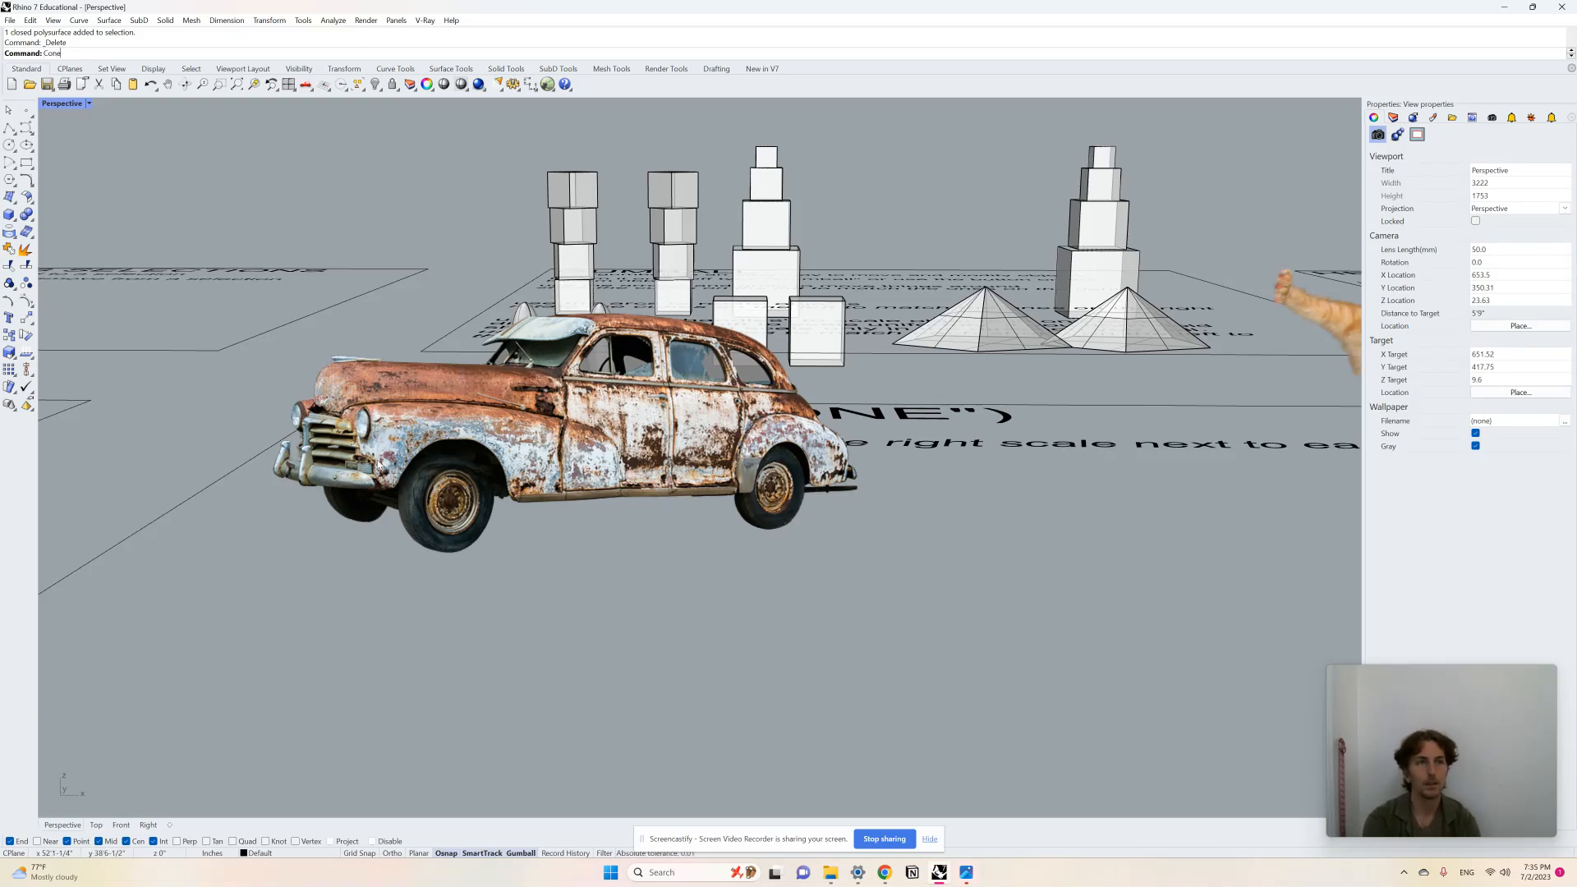
{"action": "key", "text": "Return"}
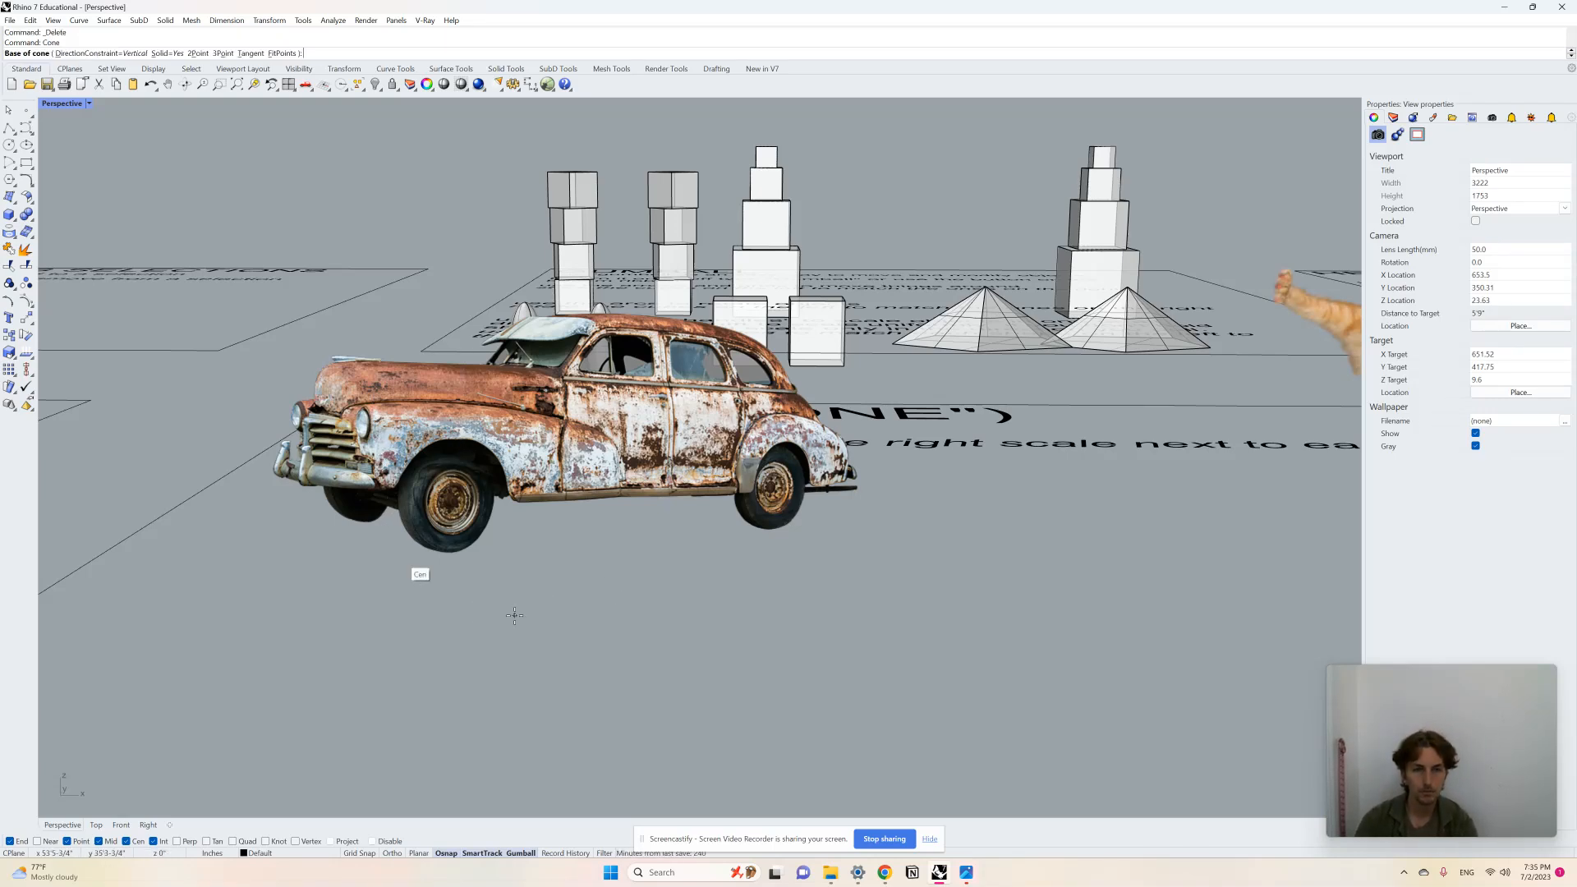
{"action": "left_click", "coordinate": [466, 587]}
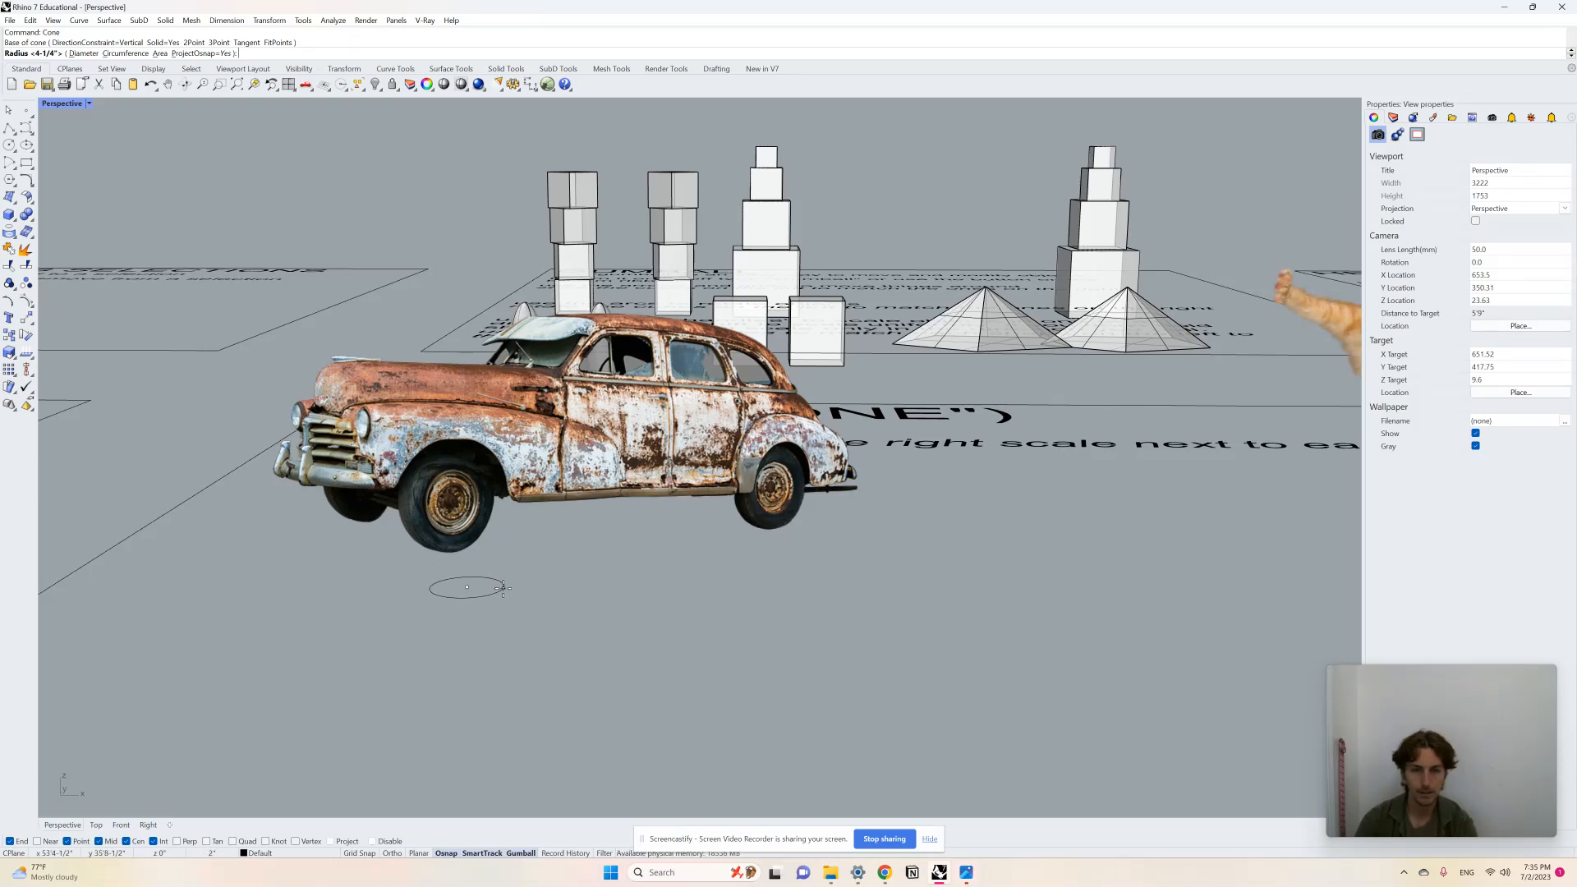
{"action": "left_click", "coordinate": [502, 588]}
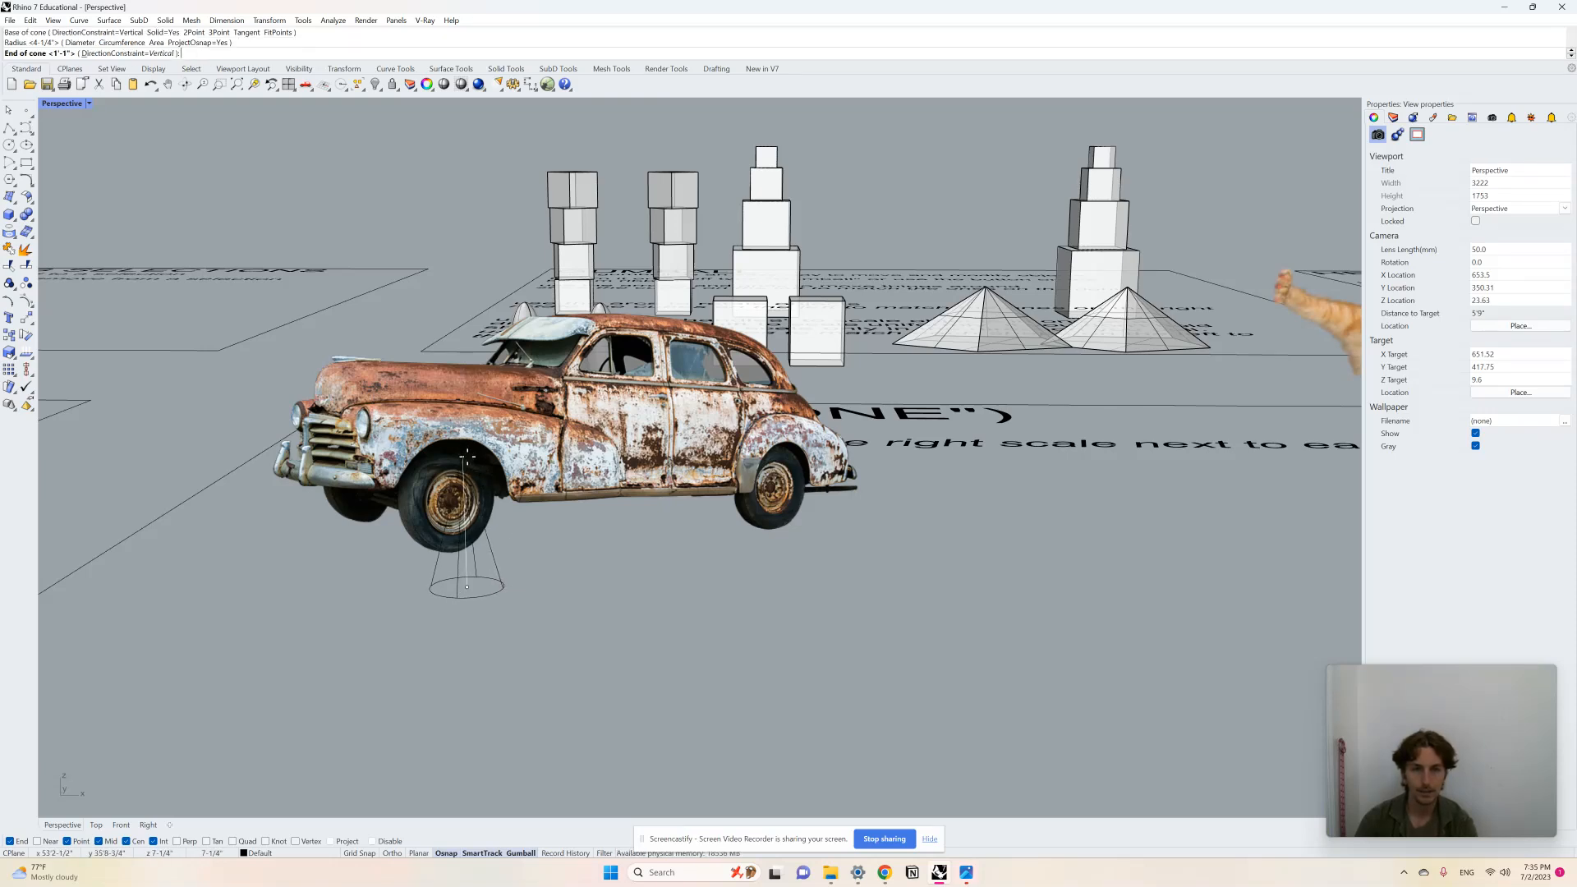
{"action": "left_click", "coordinate": [466, 455]}
Step: Scale and reposition the cone with the gumball so it fits the car's scale
{"action": "right_click_drag", "start_coordinate": [467, 454], "coordinate": [640, 526]}
{"action": "left_click", "coordinate": [363, 651]}
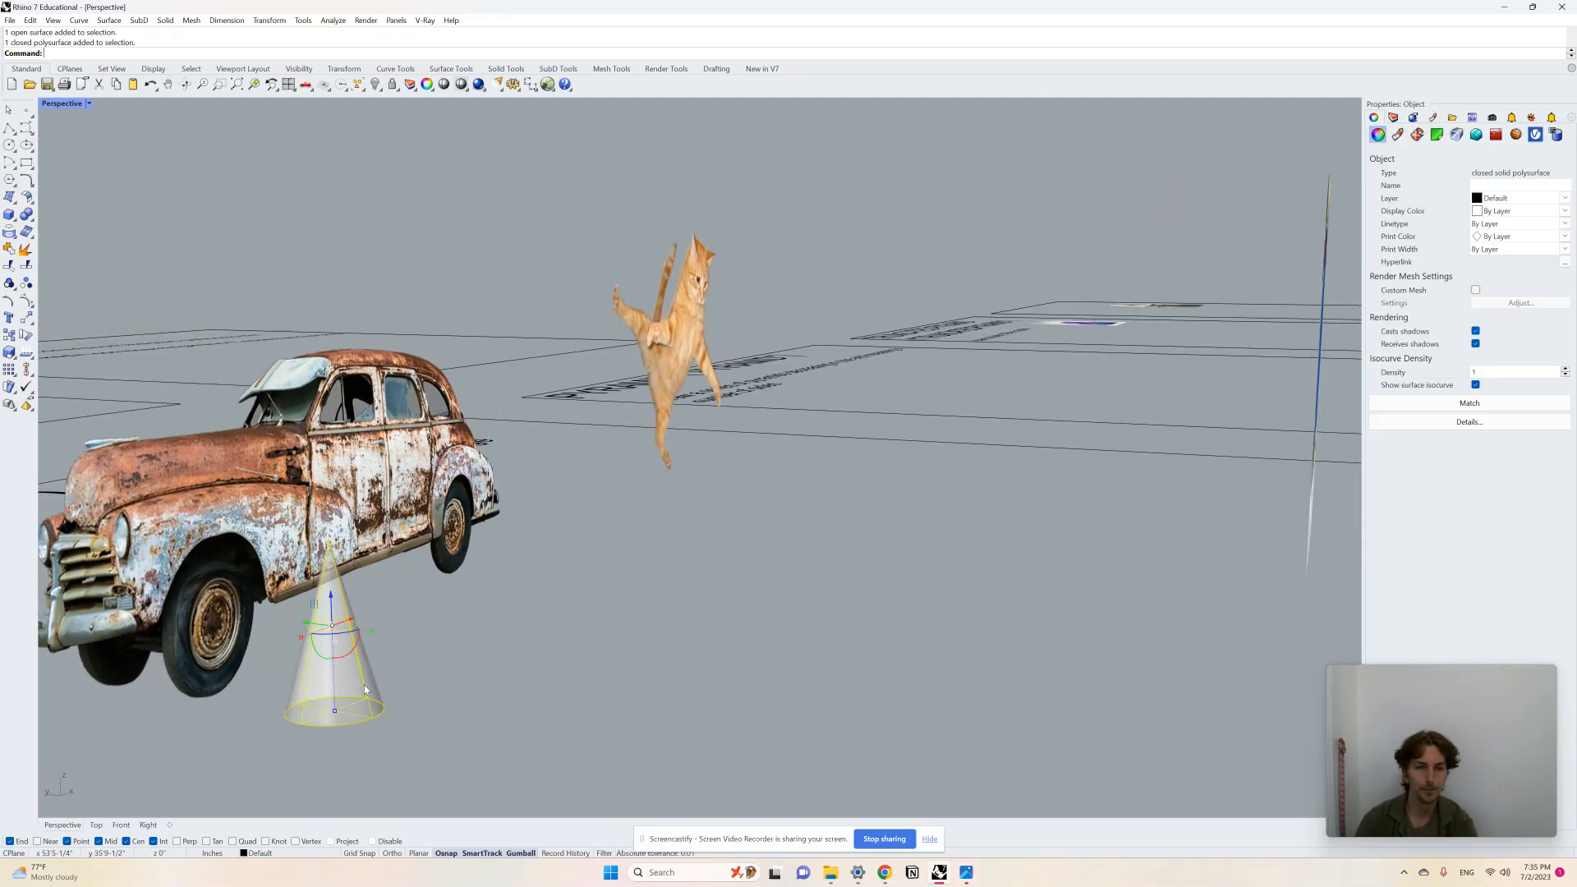
{"action": "left_click_drag", "start_coordinate": [335, 712], "coordinate": [396, 674]}
{"action": "right_click_drag", "start_coordinate": [427, 674], "coordinate": [376, 663]}
{"action": "left_click_drag", "start_coordinate": [353, 595], "coordinate": [295, 582]}
{"action": "left_click", "coordinate": [574, 680]}
{"action": "left_click", "coordinate": [618, 728]}
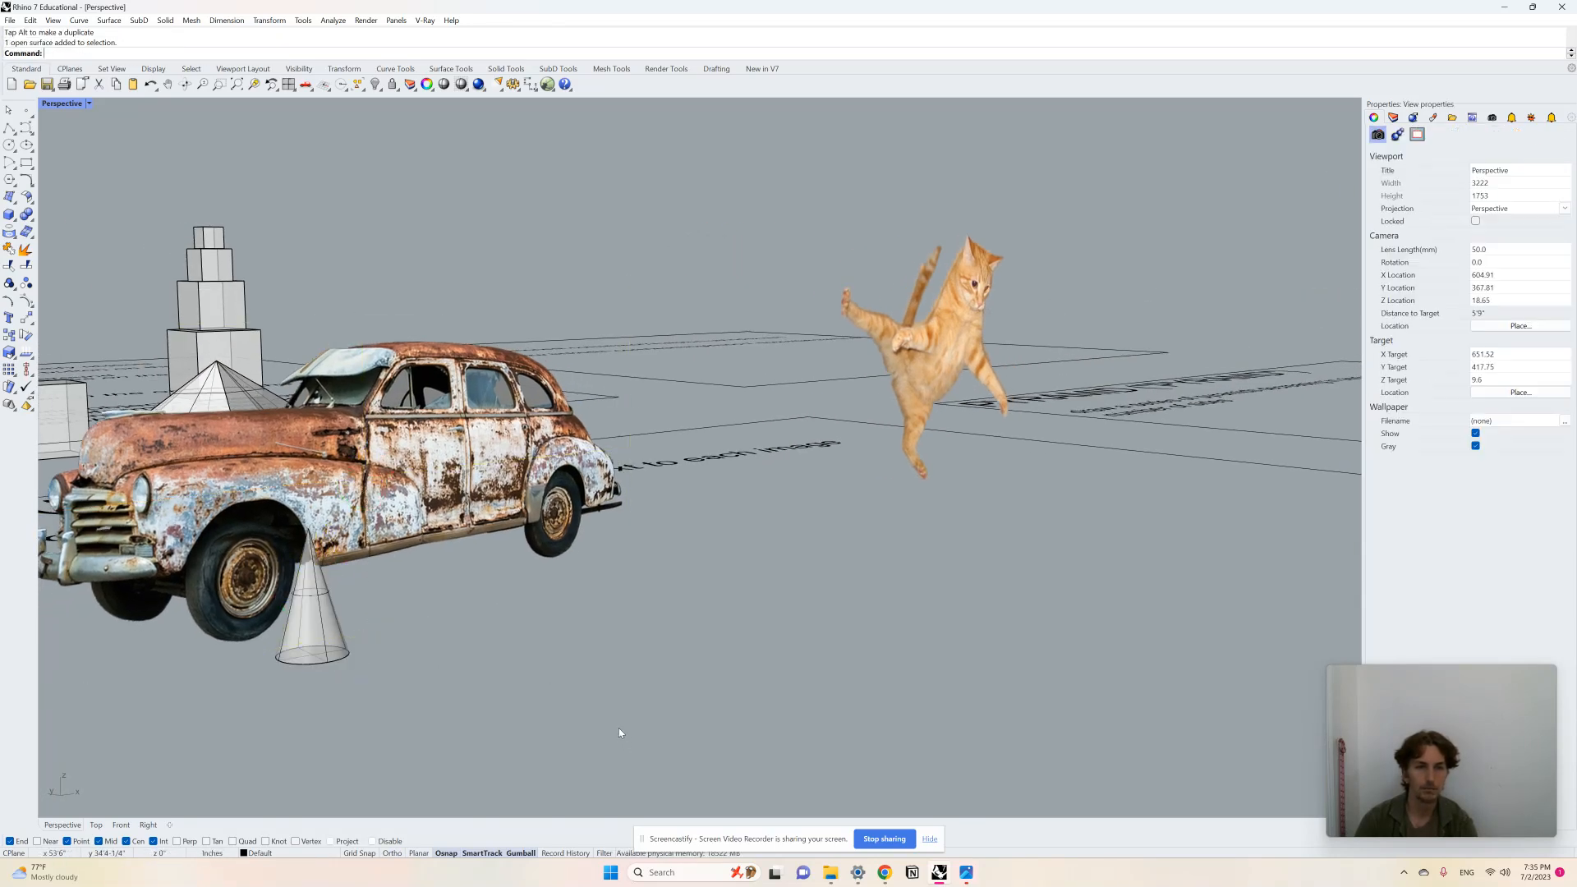
{"action": "right_click_drag", "start_coordinate": [618, 728], "coordinate": [319, 584]}
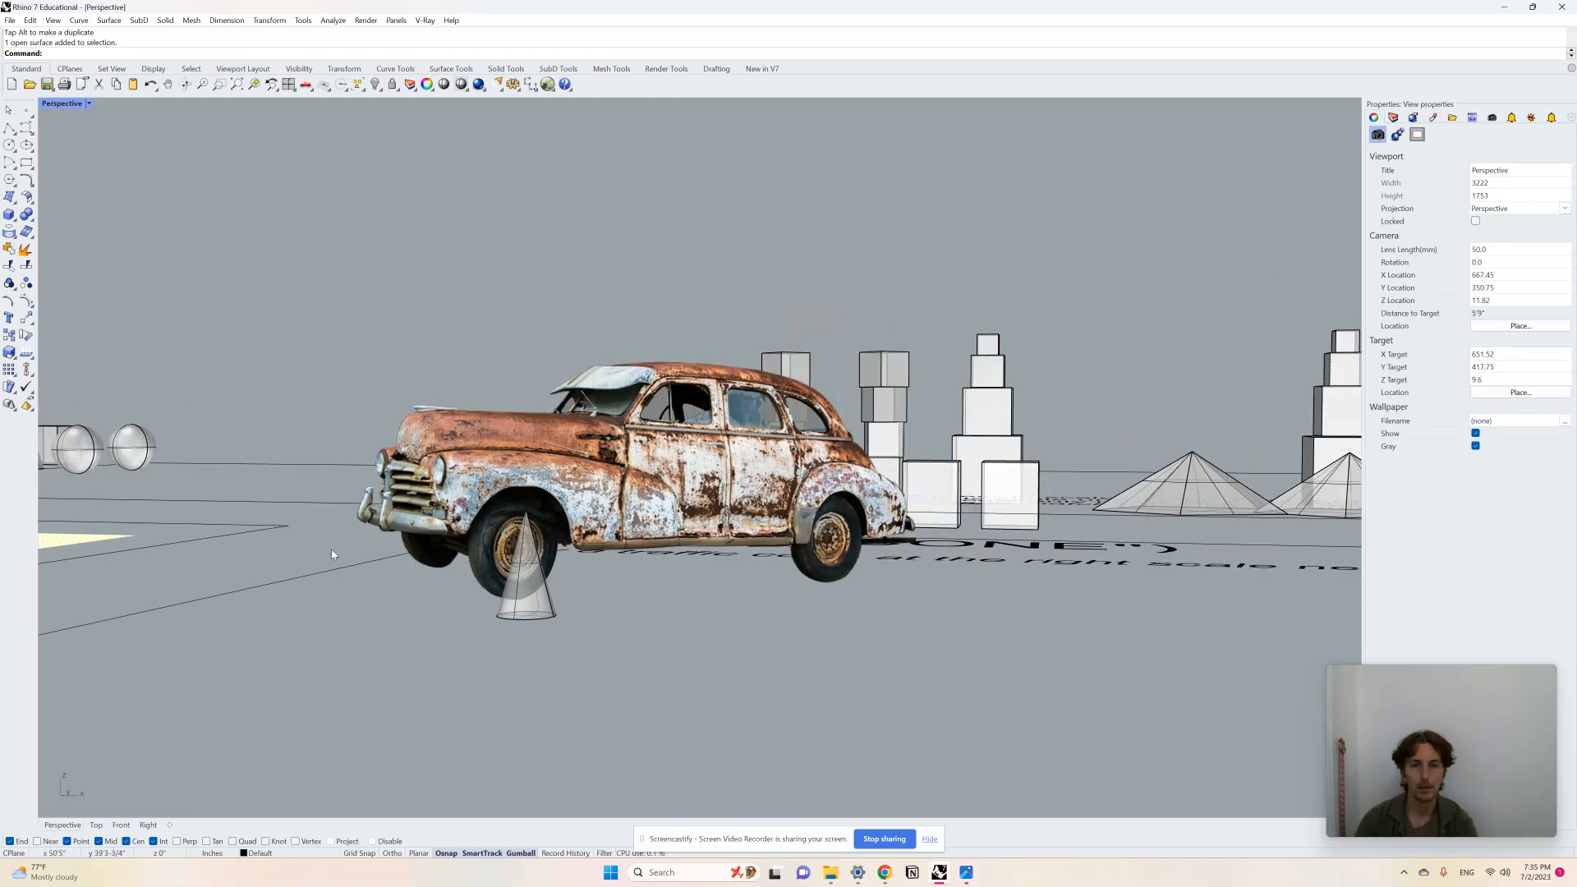
Step: Draw a tall cone standing on the ground beside the cat image
{"action": "scroll", "coordinate": [412, 599], "scroll_direction": "down", "scroll_amount": 4}
{"action": "right_click_drag", "start_coordinate": [412, 599], "coordinate": [627, 601]}
{"action": "scroll", "coordinate": [445, 649], "scroll_direction": "down", "scroll_amount": 3}
{"action": "scroll", "coordinate": [935, 450], "scroll_direction": "up", "scroll_amount": 5}
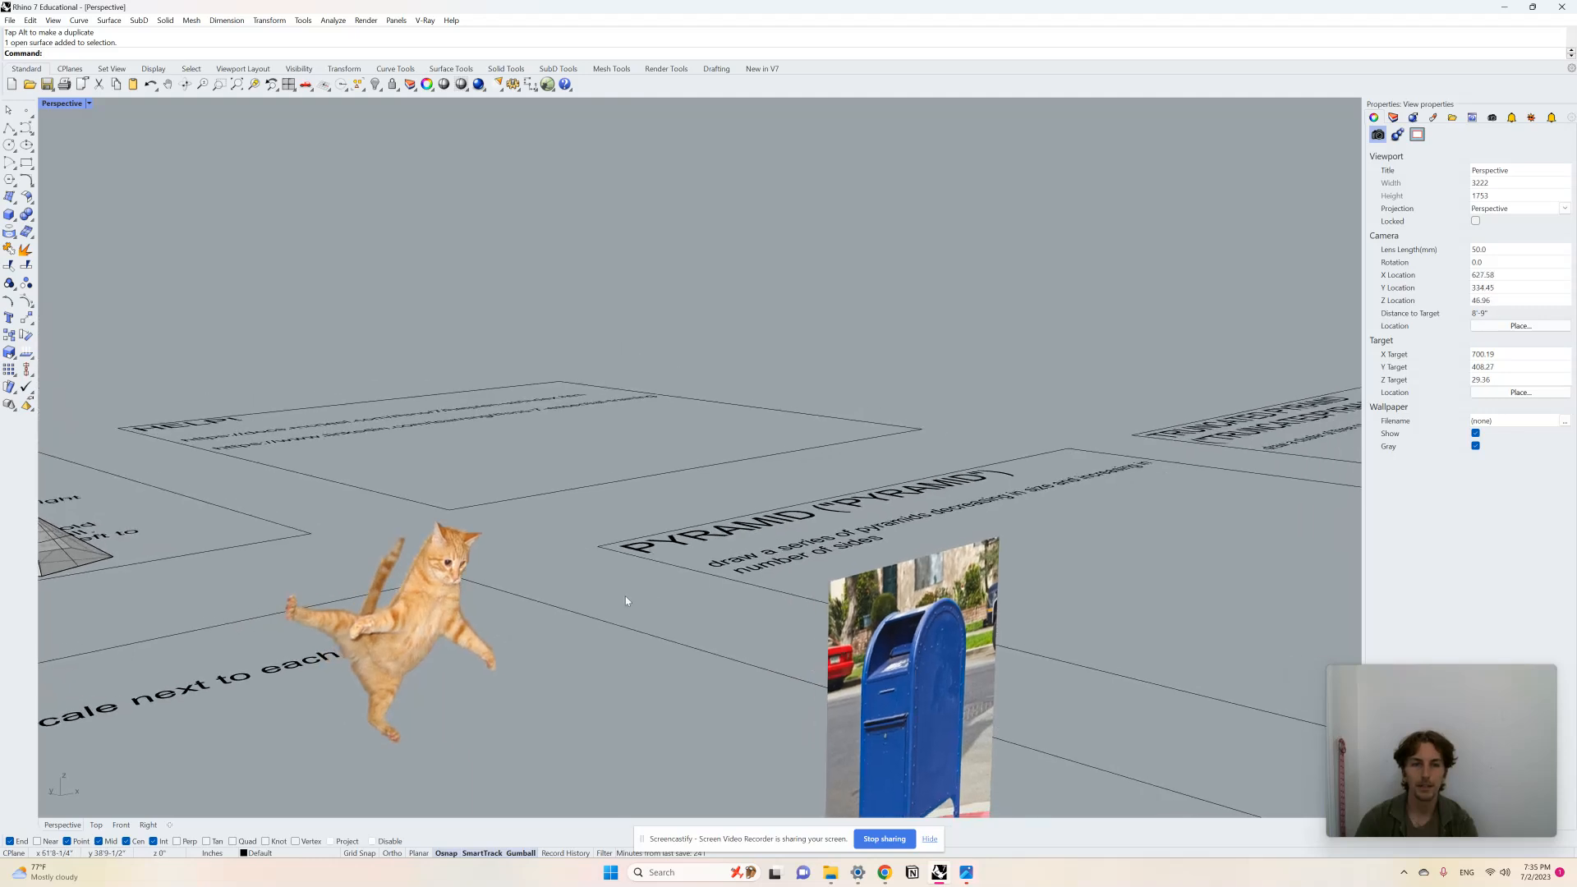
{"action": "scroll", "coordinate": [626, 601], "scroll_direction": "down", "scroll_amount": 3}
{"action": "scroll", "coordinate": [604, 645], "scroll_direction": "up", "scroll_amount": 6}
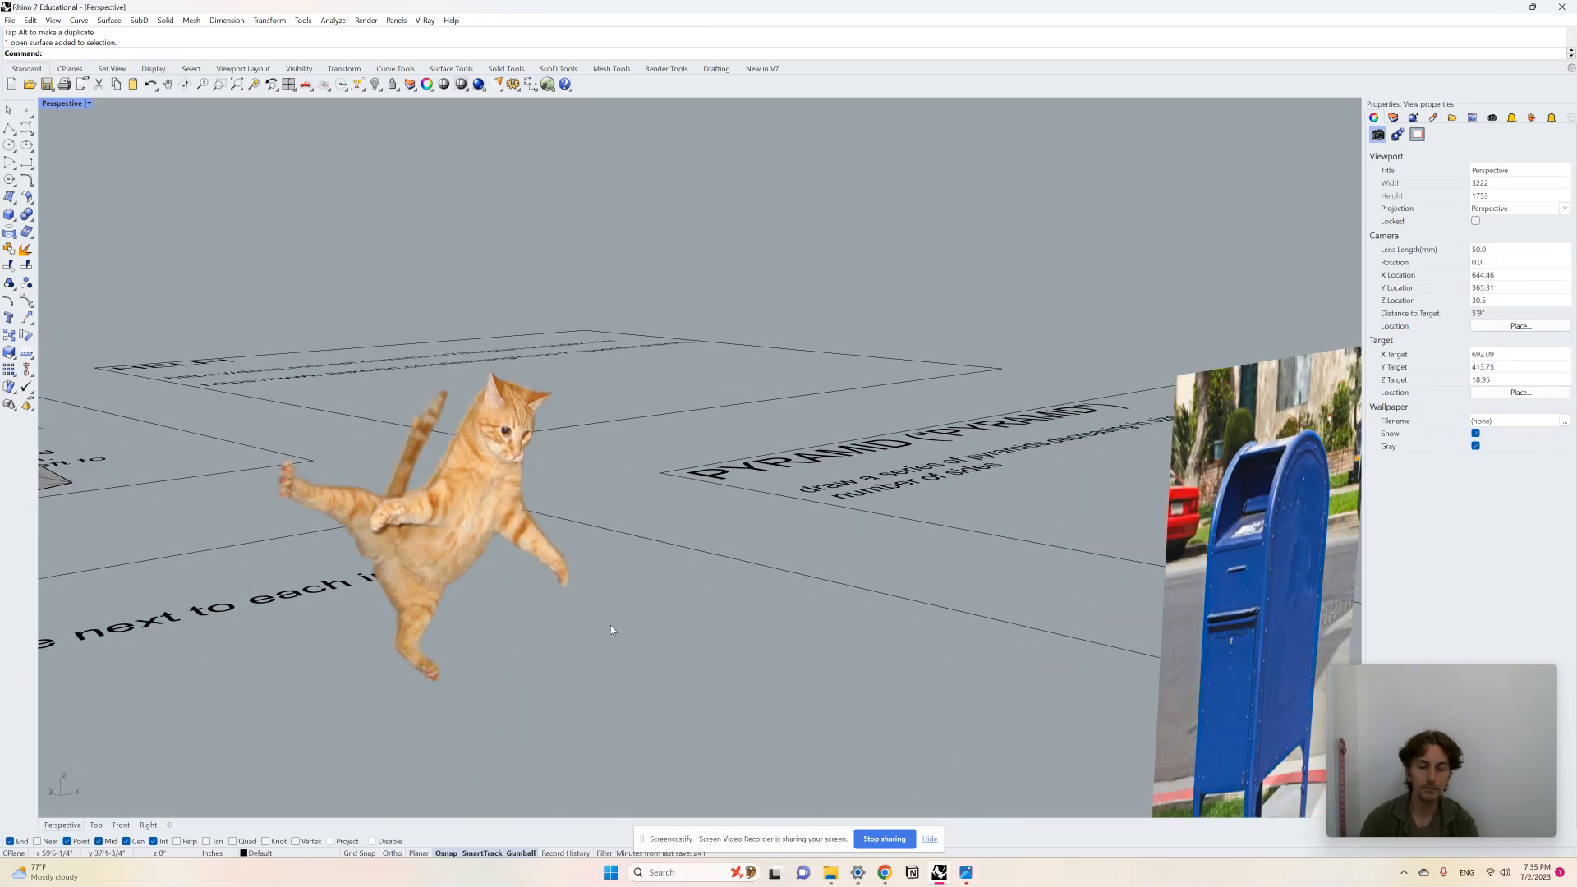
{"action": "type", "text": "cone"}
{"action": "key", "text": "Return"}
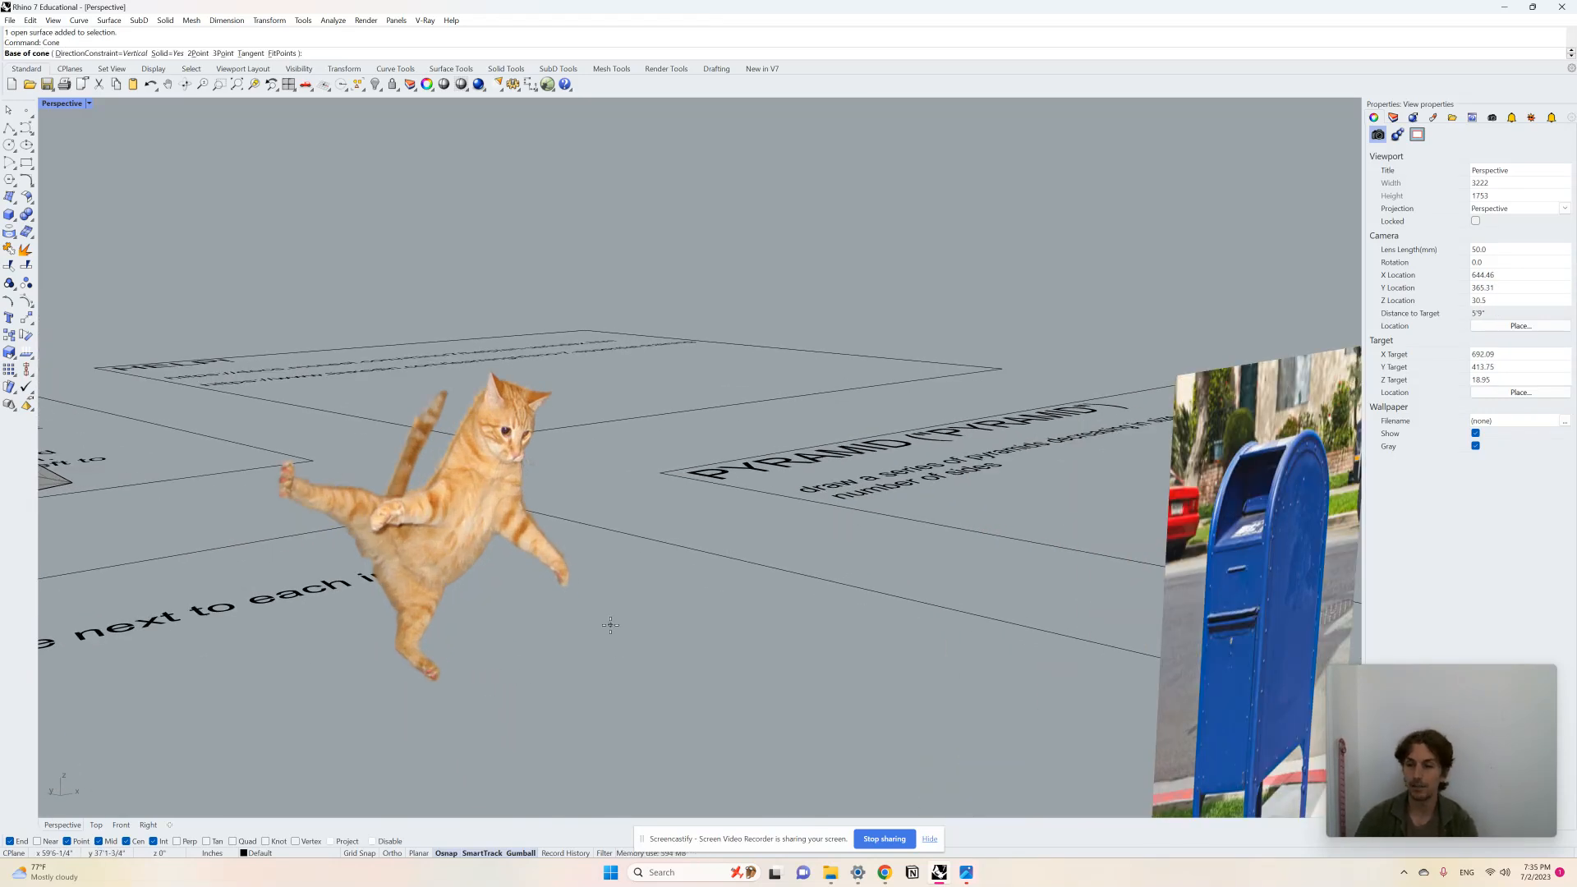
{"action": "left_click", "coordinate": [676, 647]}
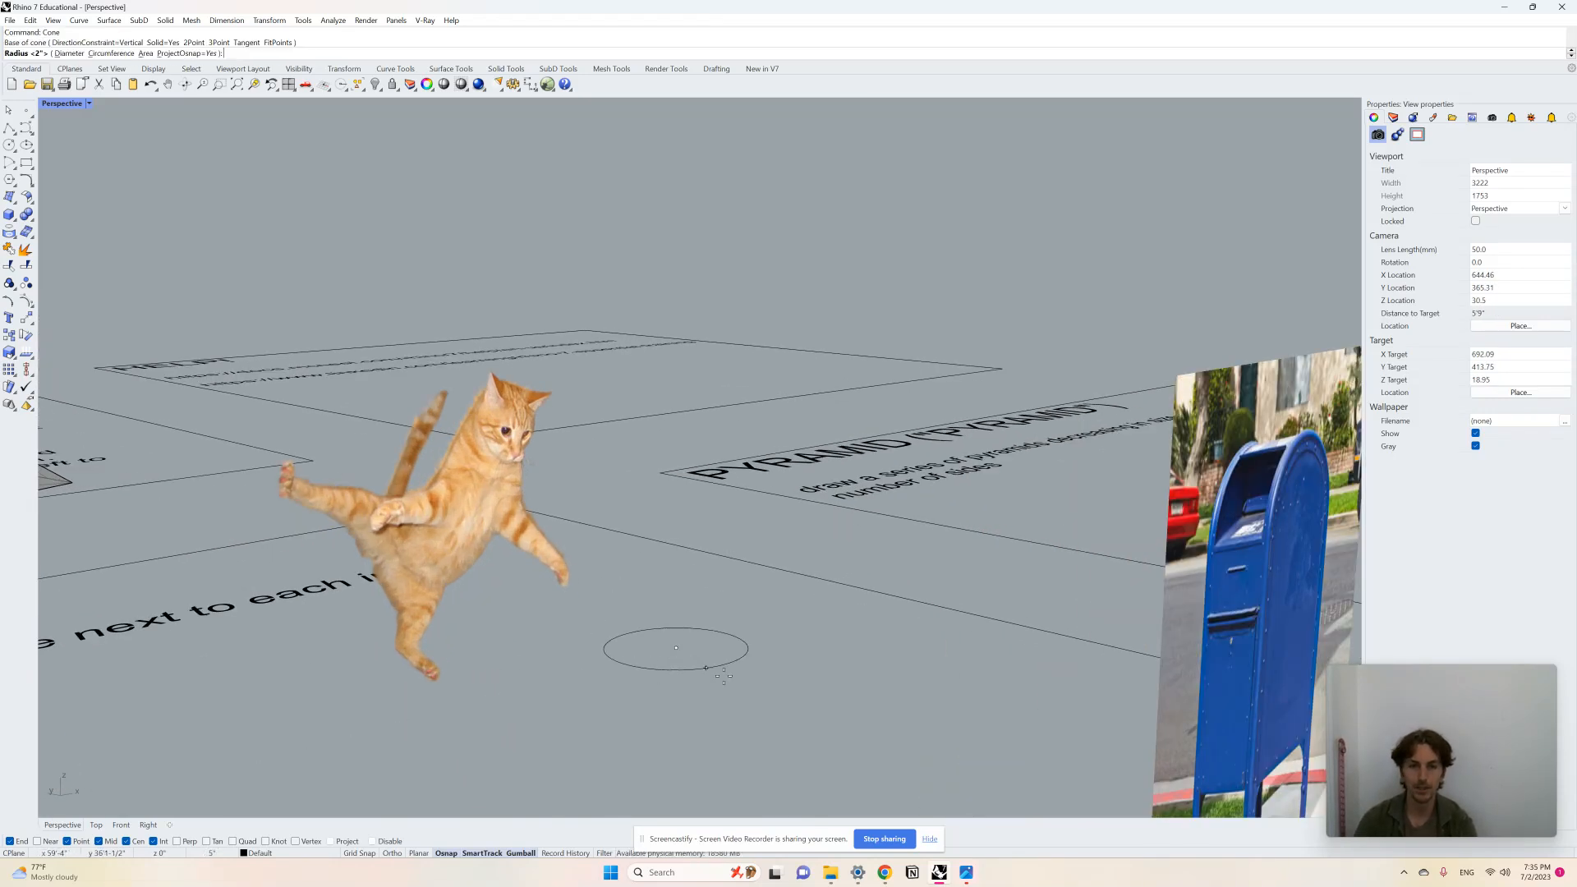
{"action": "left_click", "coordinate": [733, 682]}
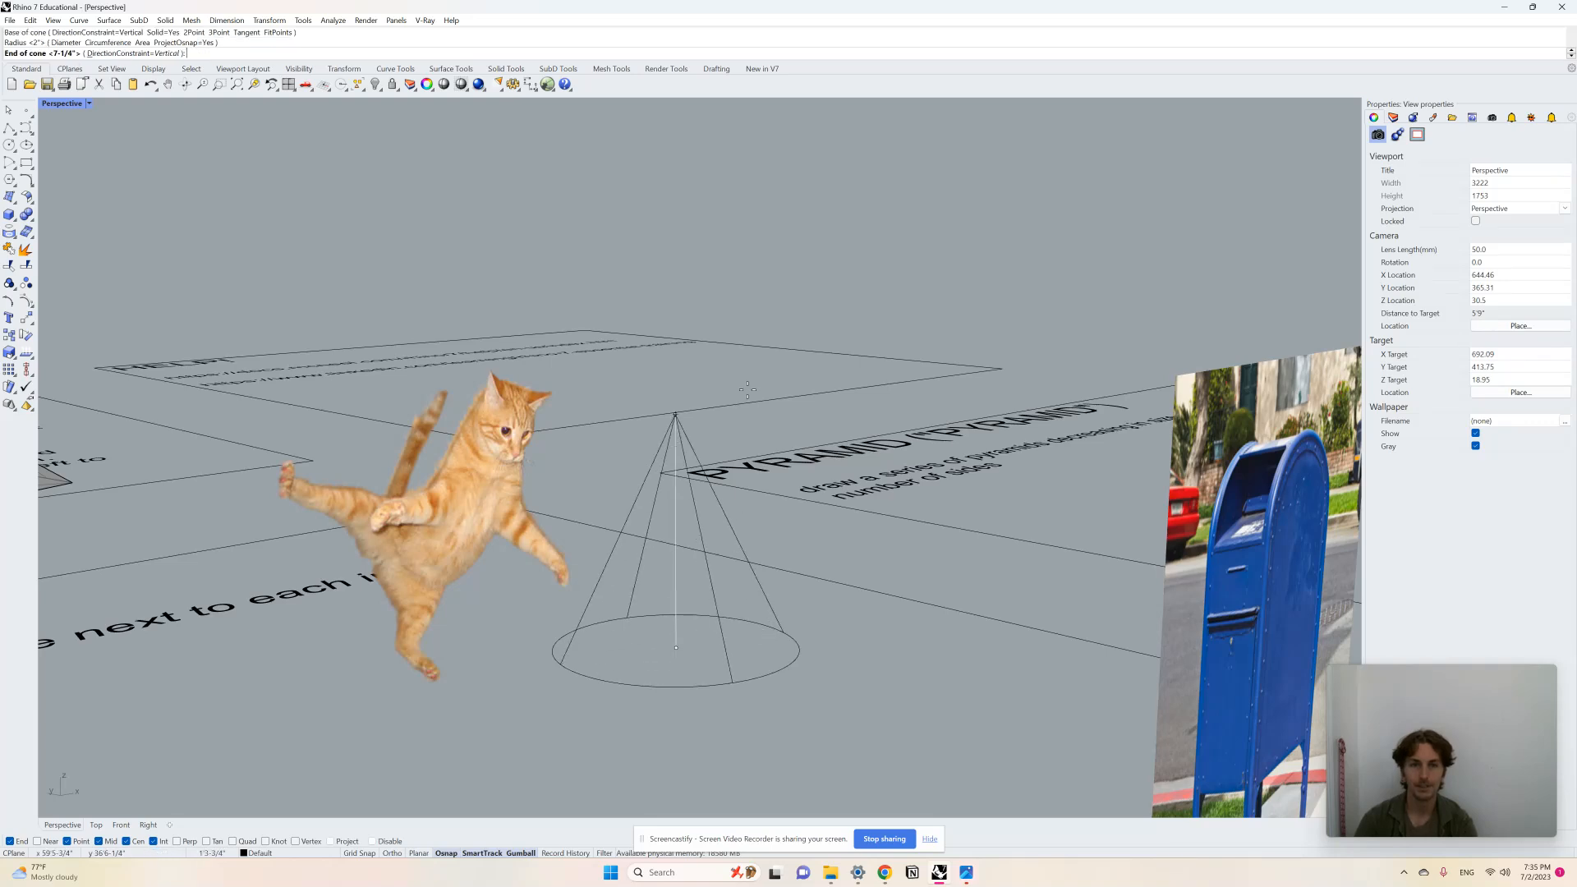
{"action": "left_click", "coordinate": [725, 220]}
Step: Draw a cone standing on the ground beside the mailbox image
{"action": "scroll", "coordinate": [716, 469], "scroll_direction": "down", "scroll_amount": 2}
{"action": "mouse_move", "coordinate": [757, 492]}
{"action": "right_mouse_down"}
{"action": "mouse_move", "coordinate": [704, 484]}
{"action": "mouse_move", "coordinate": [639, 517]}
{"action": "mouse_move", "coordinate": [639, 561]}
{"action": "right_mouse_up"}
{"action": "scroll", "coordinate": [589, 468], "scroll_direction": "down", "scroll_amount": 3}
{"action": "scroll", "coordinate": [647, 527], "scroll_direction": "down", "scroll_amount": 4}
{"action": "right_click_drag", "start_coordinate": [802, 602], "coordinate": [808, 636]}
{"action": "scroll", "coordinate": [670, 692], "scroll_direction": "up", "scroll_amount": 6}
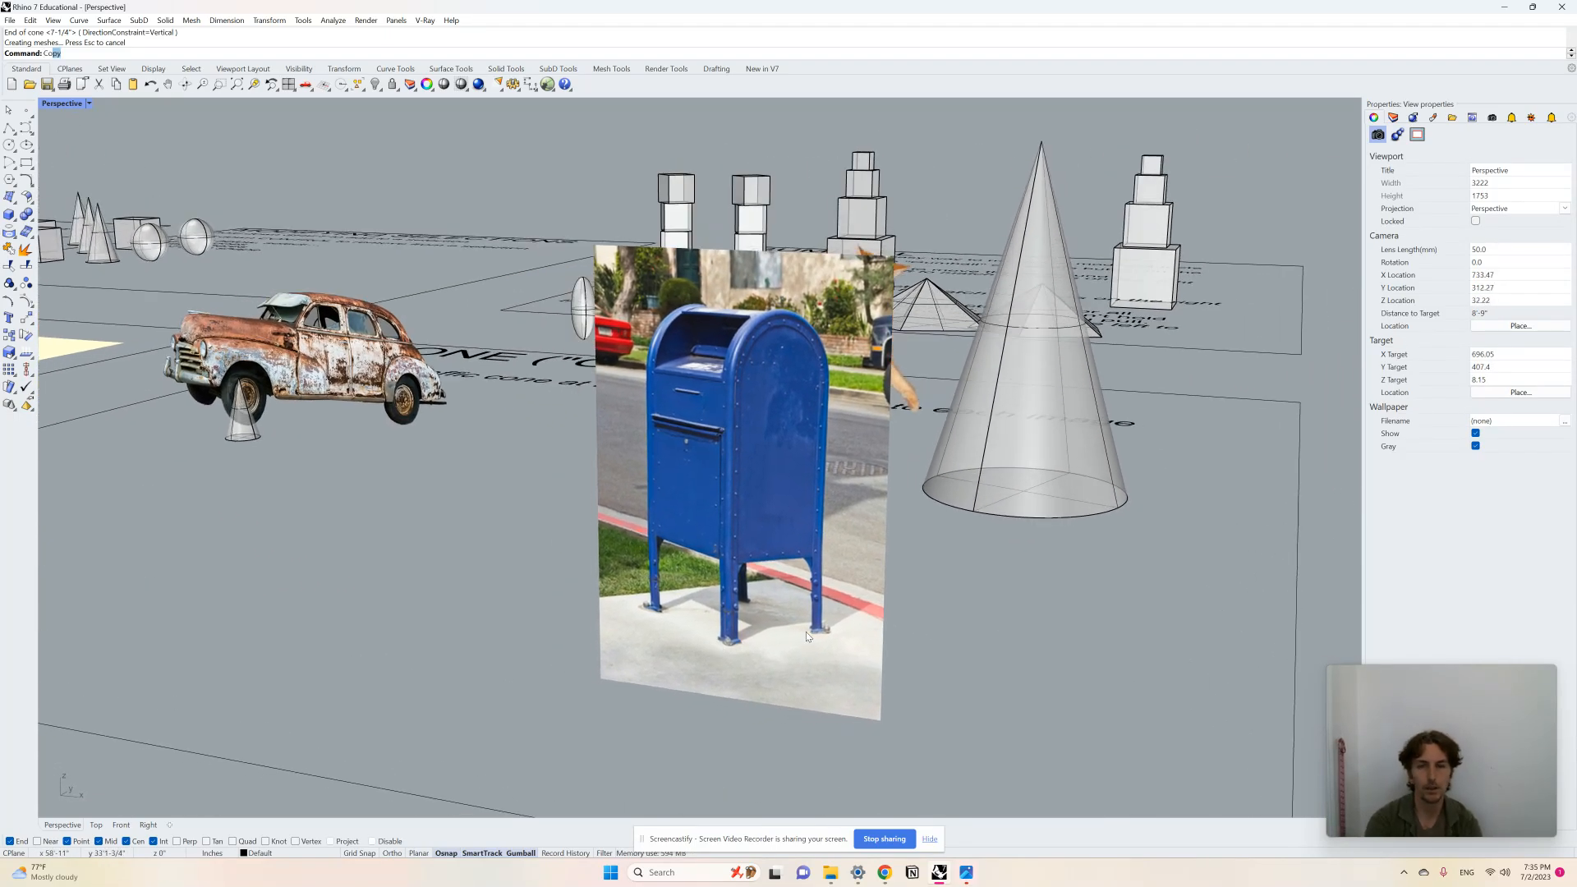
{"action": "type", "text": "cone"}
{"action": "key", "text": "Return"}
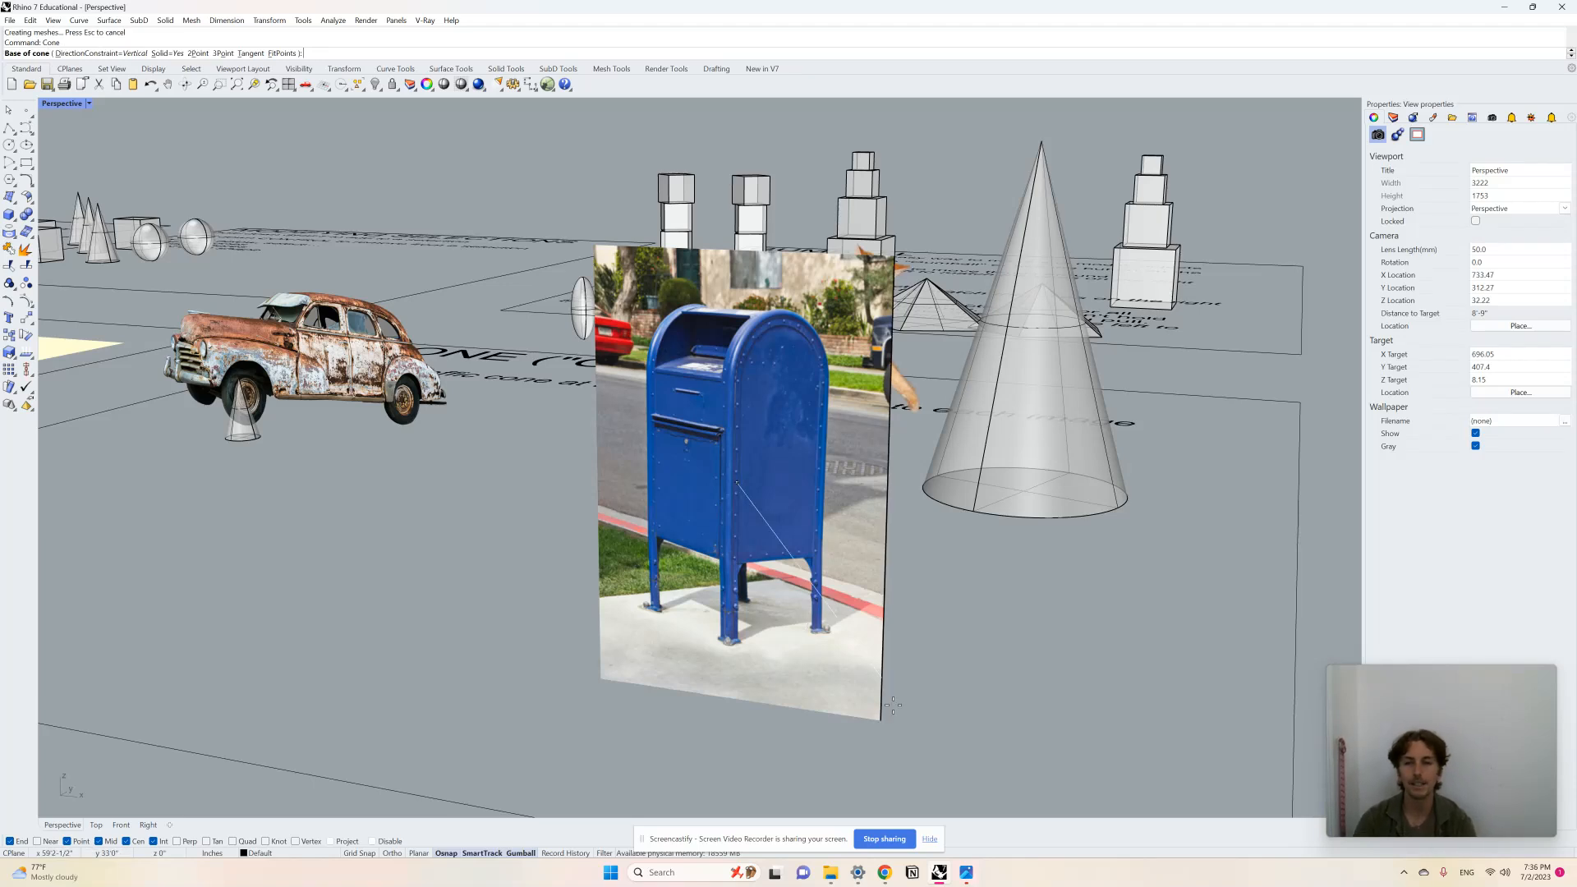
{"action": "left_click", "coordinate": [918, 679]}
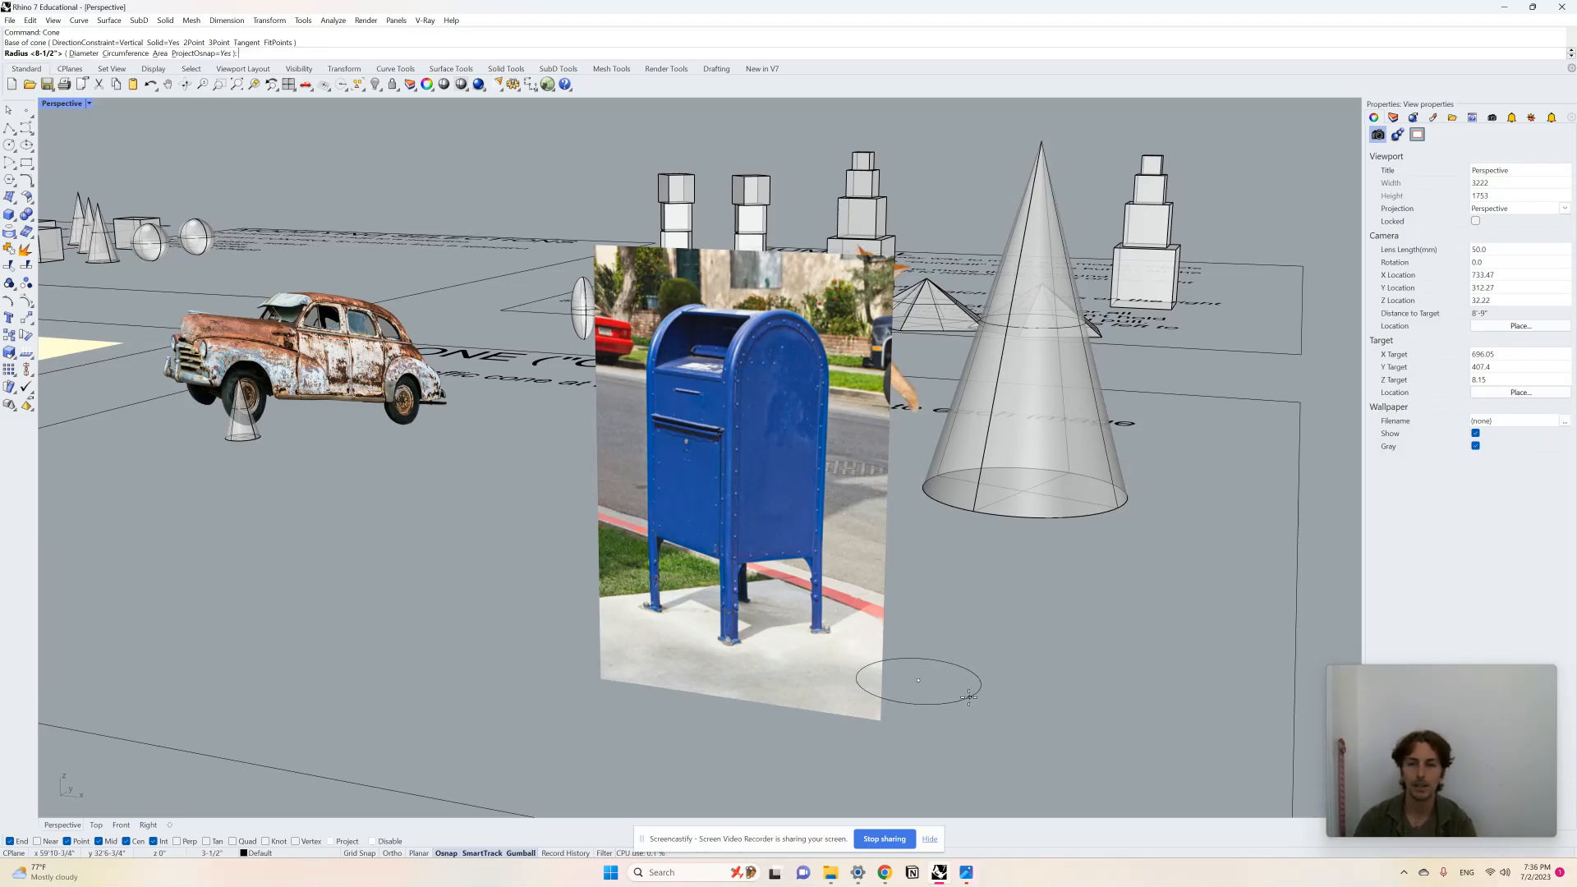
{"action": "left_click", "coordinate": [963, 688]}
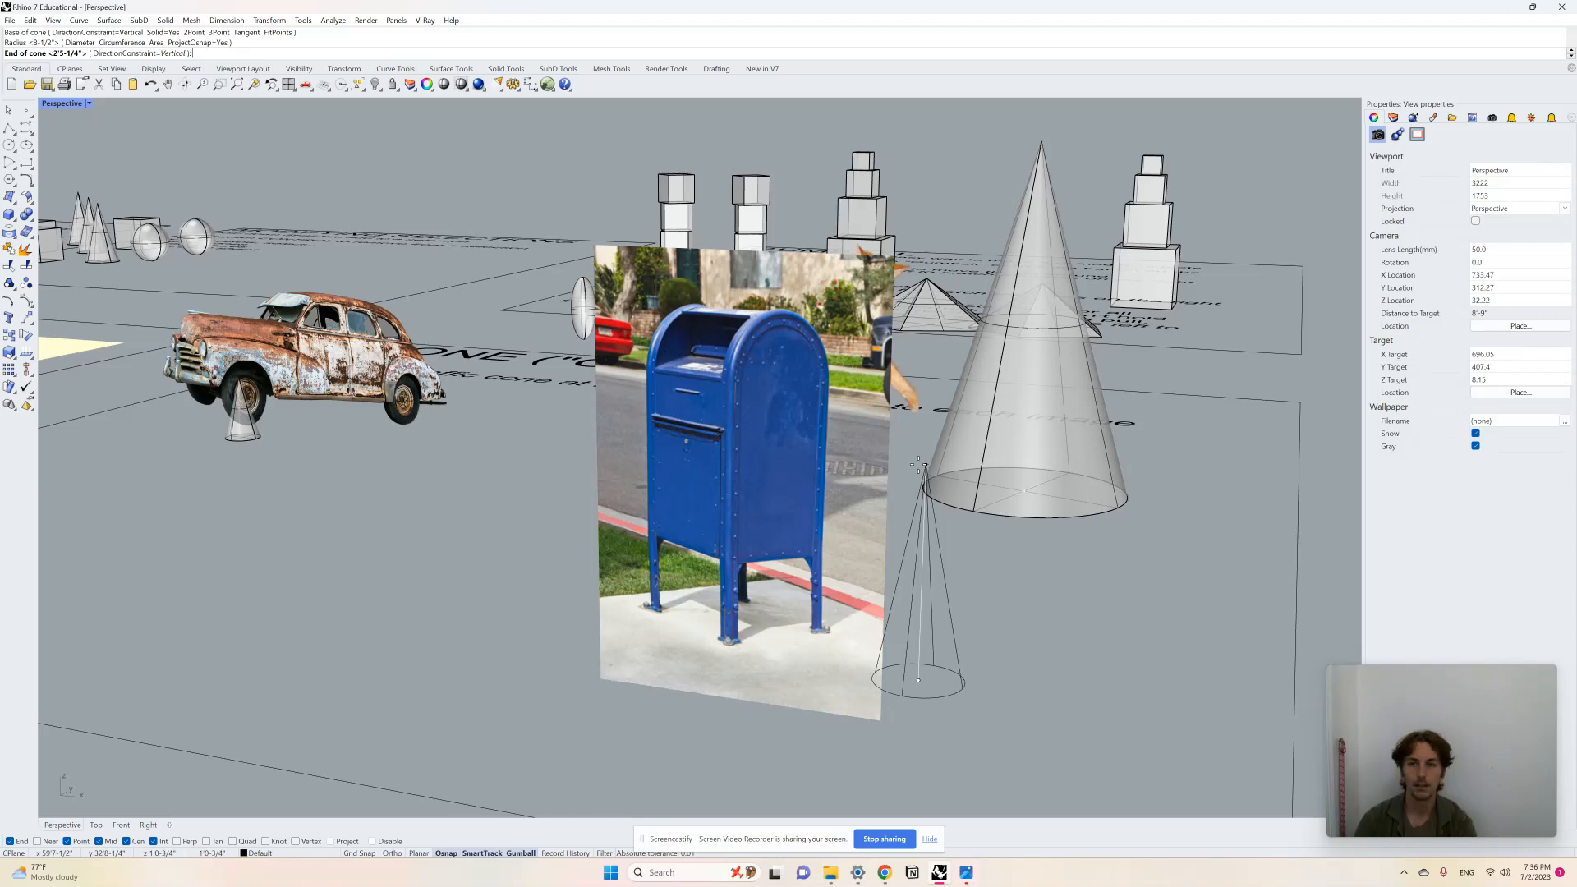
{"action": "left_click", "coordinate": [918, 464]}
Step: Scale the mailbox cone down with the gumball so it matches the mailbox's scale
{"action": "right_click_drag", "start_coordinate": [918, 464], "coordinate": [638, 646]}
{"action": "scroll", "coordinate": [309, 527], "scroll_direction": "up", "scroll_amount": 5}
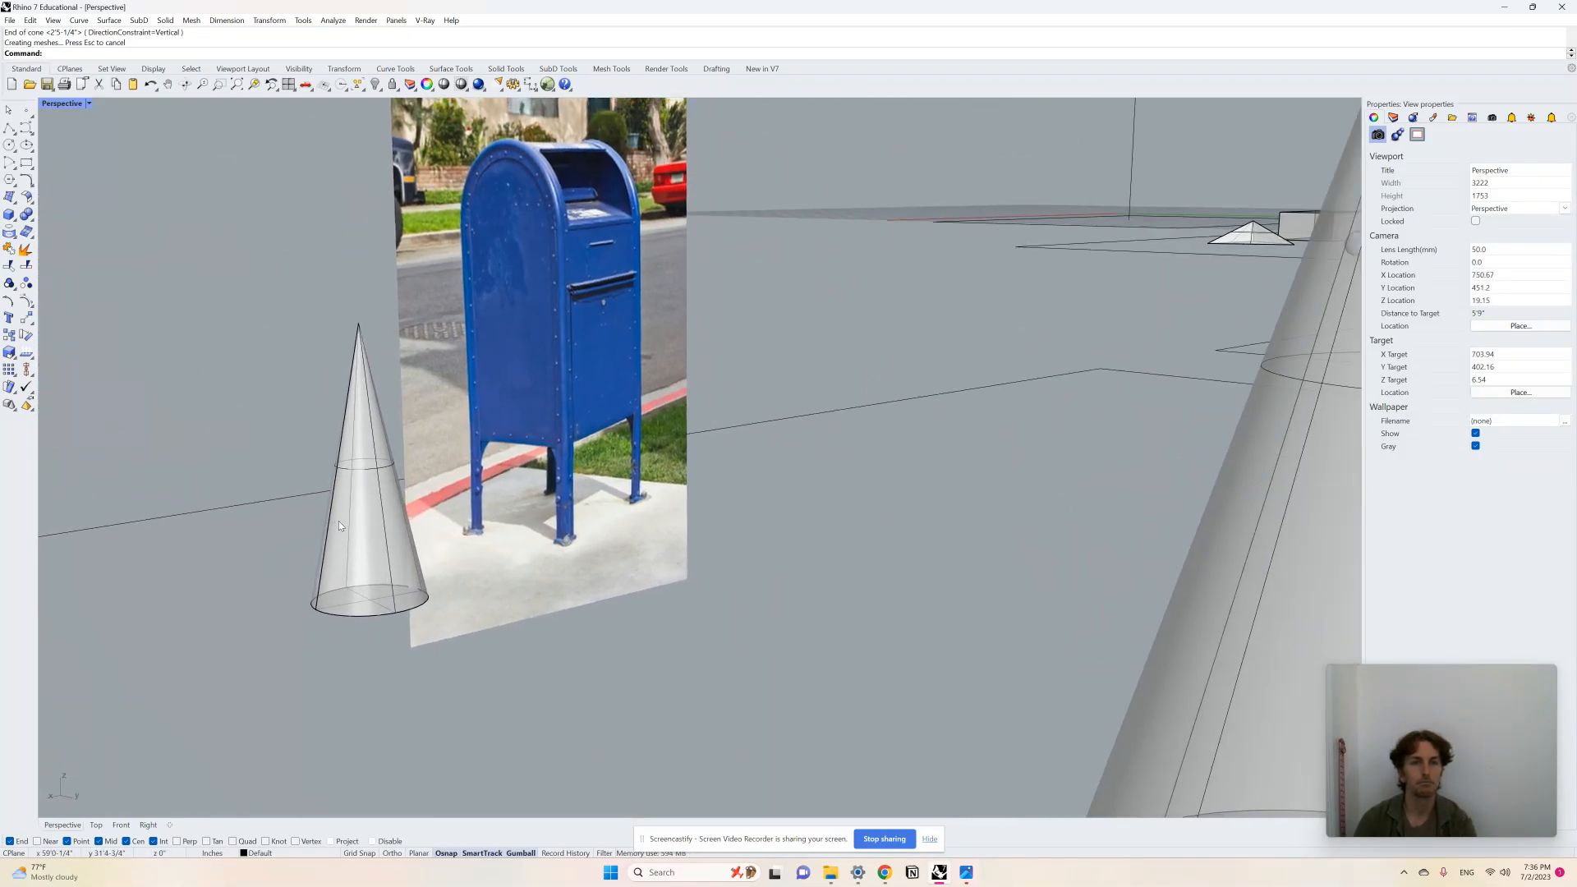
{"action": "left_click", "coordinate": [348, 525]}
{"action": "left_click_drag", "start_coordinate": [370, 599], "coordinate": [370, 581]}
{"action": "left_click_drag", "start_coordinate": [362, 436], "coordinate": [363, 456]}
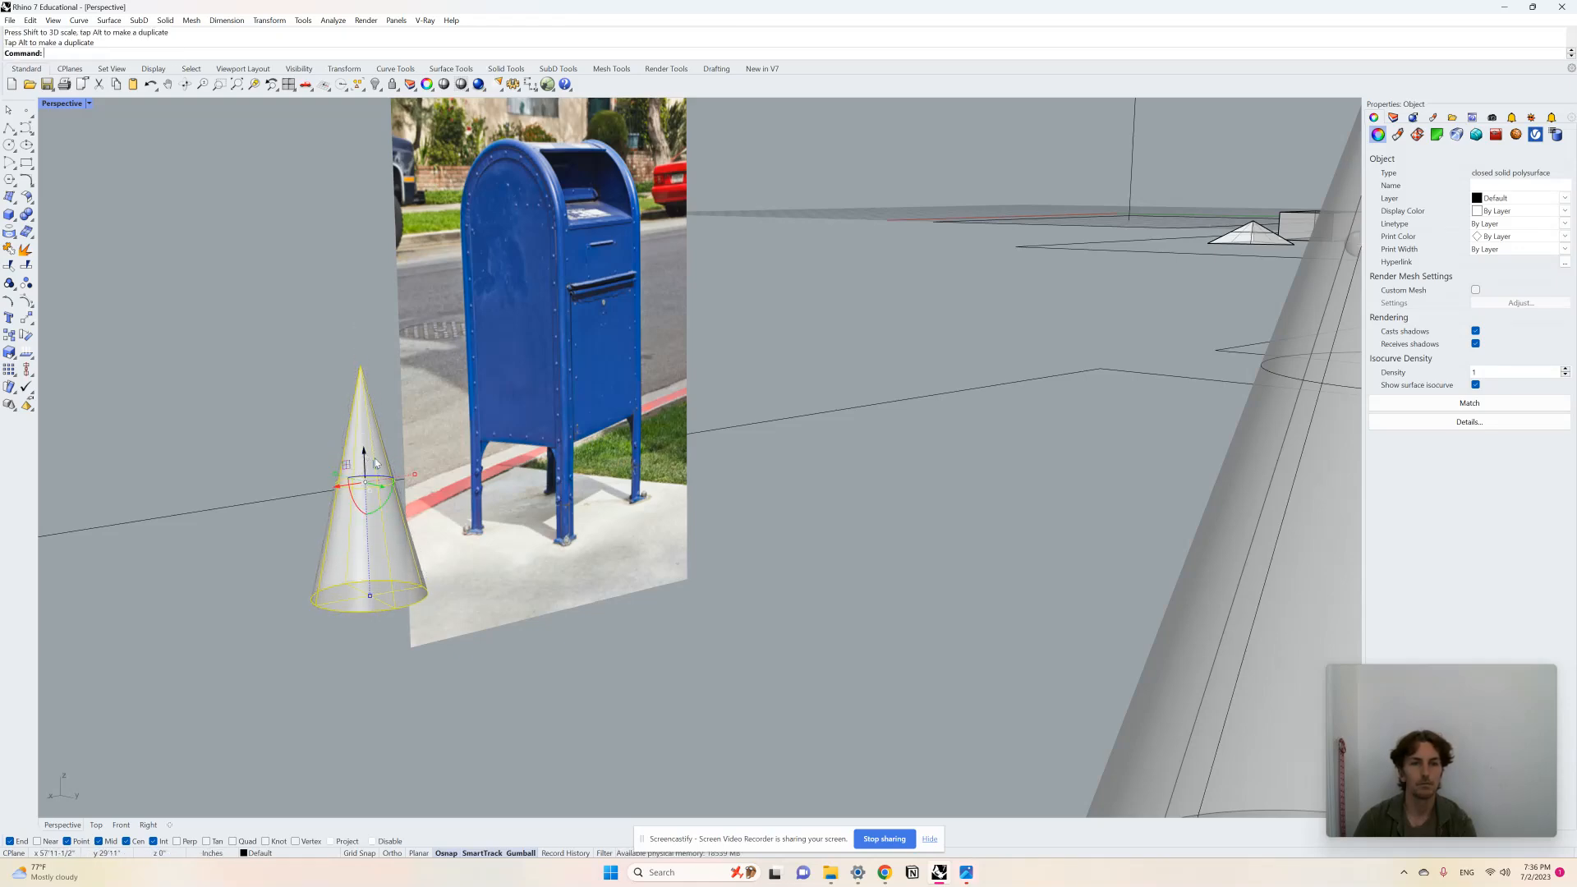
{"action": "left_click", "coordinate": [781, 584]}
Step: Draw a seven-sided pyramid in the pyramid exercise area
{"action": "right_click_drag", "start_coordinate": [429, 606], "coordinate": [565, 612]}
{"action": "scroll", "coordinate": [562, 558], "scroll_direction": "down", "scroll_amount": 5}
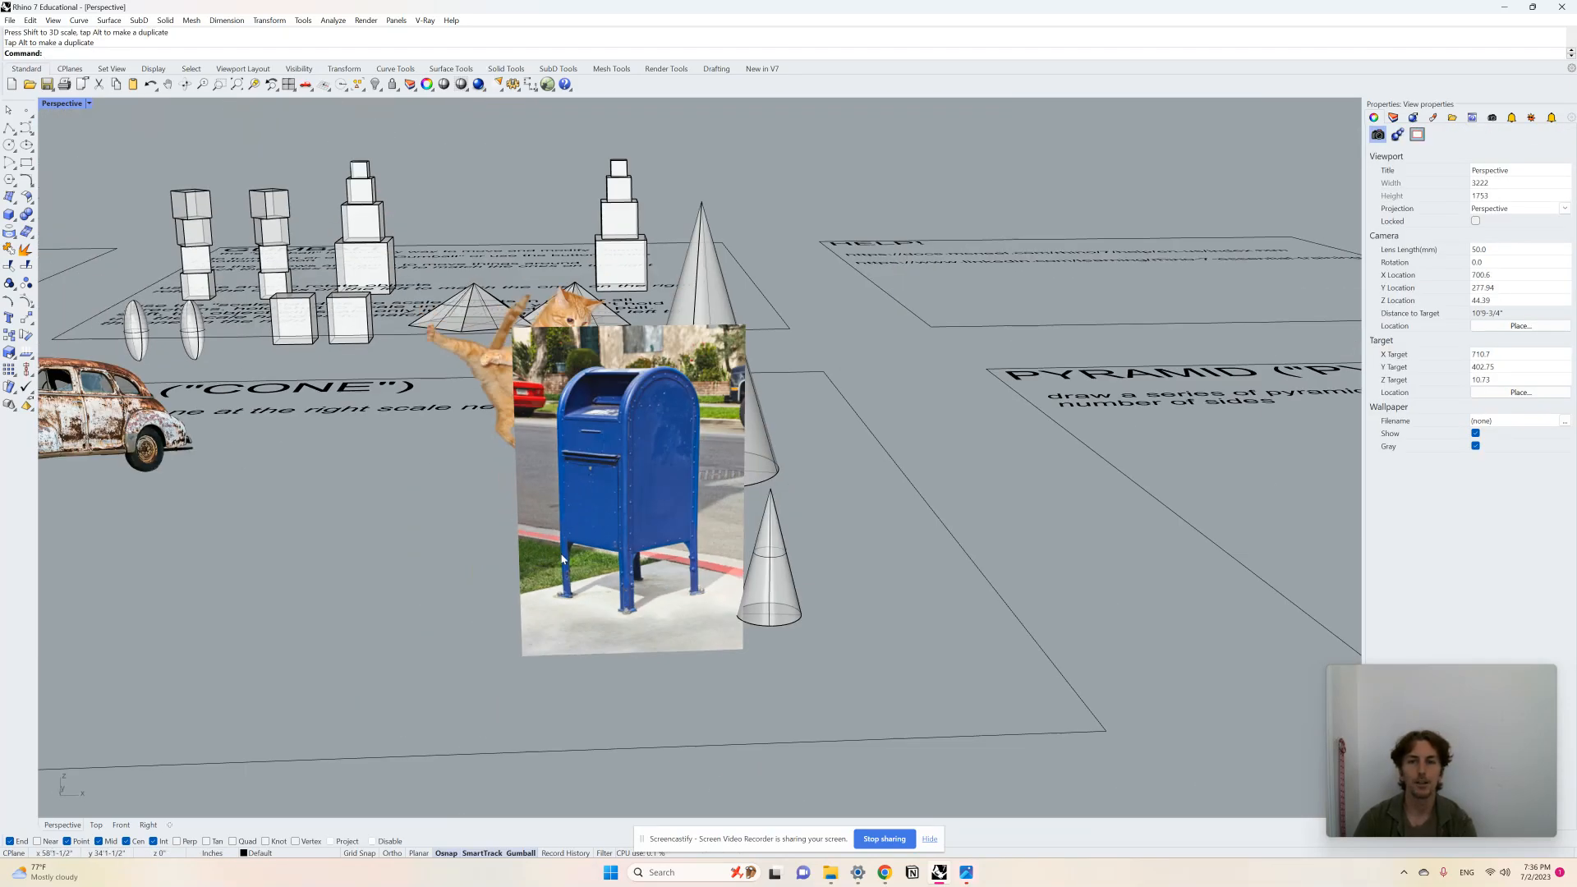
{"action": "scroll", "coordinate": [477, 567], "scroll_direction": "down", "scroll_amount": 9}
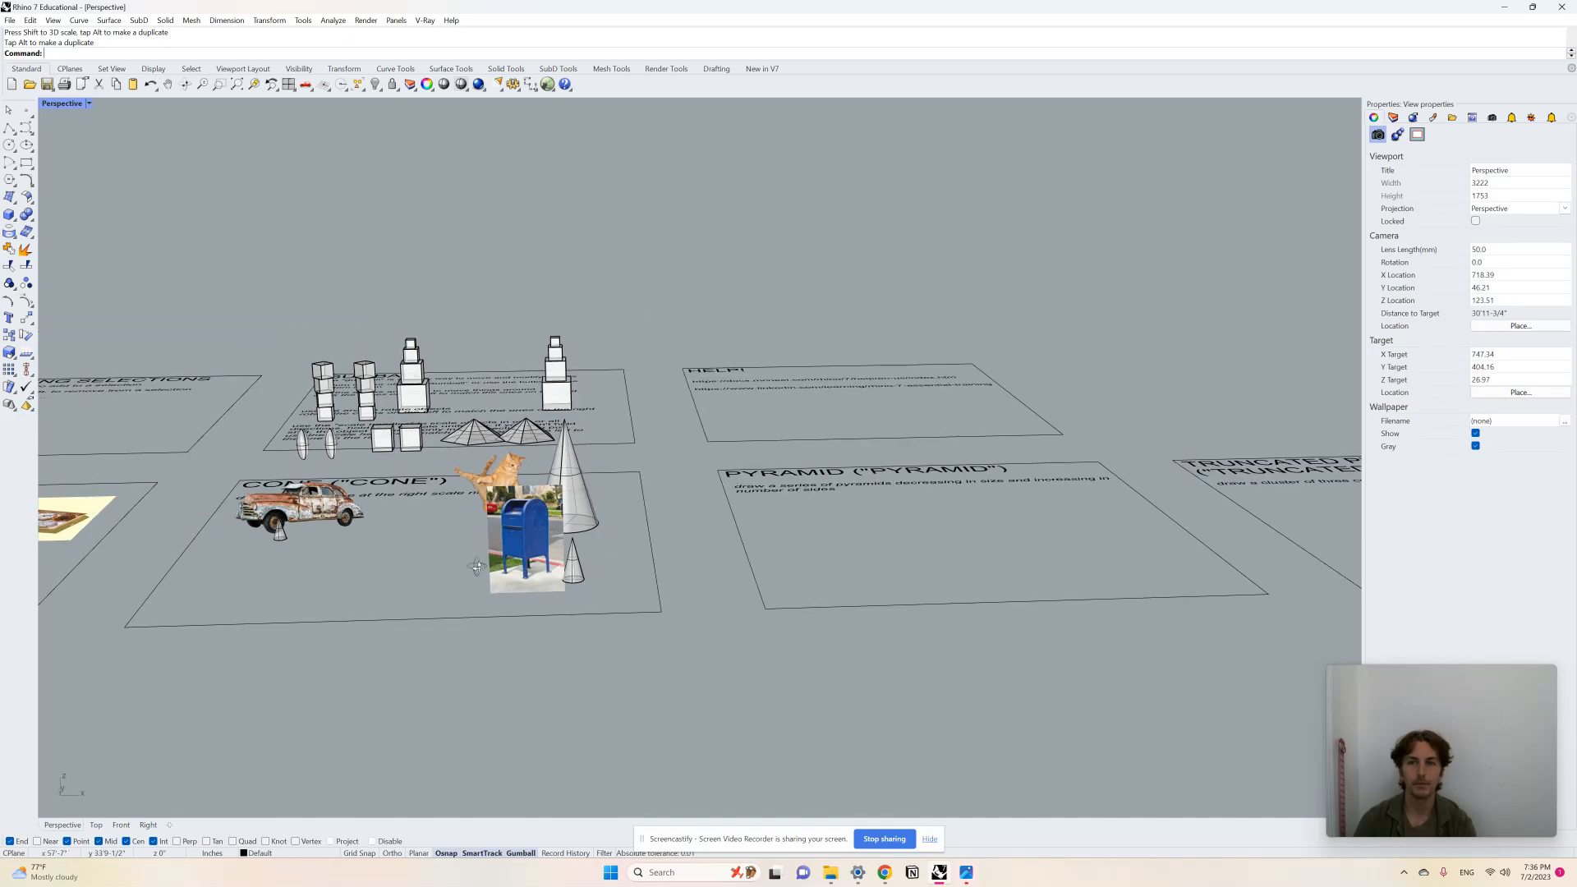
{"action": "right_click_drag", "start_coordinate": [479, 567], "coordinate": [468, 595]}
{"action": "scroll", "coordinate": [468, 594], "scroll_direction": "down", "scroll_amount": 5}
{"action": "scroll", "coordinate": [657, 583], "scroll_direction": "up", "scroll_amount": 6}
{"action": "right_click_drag", "start_coordinate": [810, 595], "coordinate": [793, 642]}
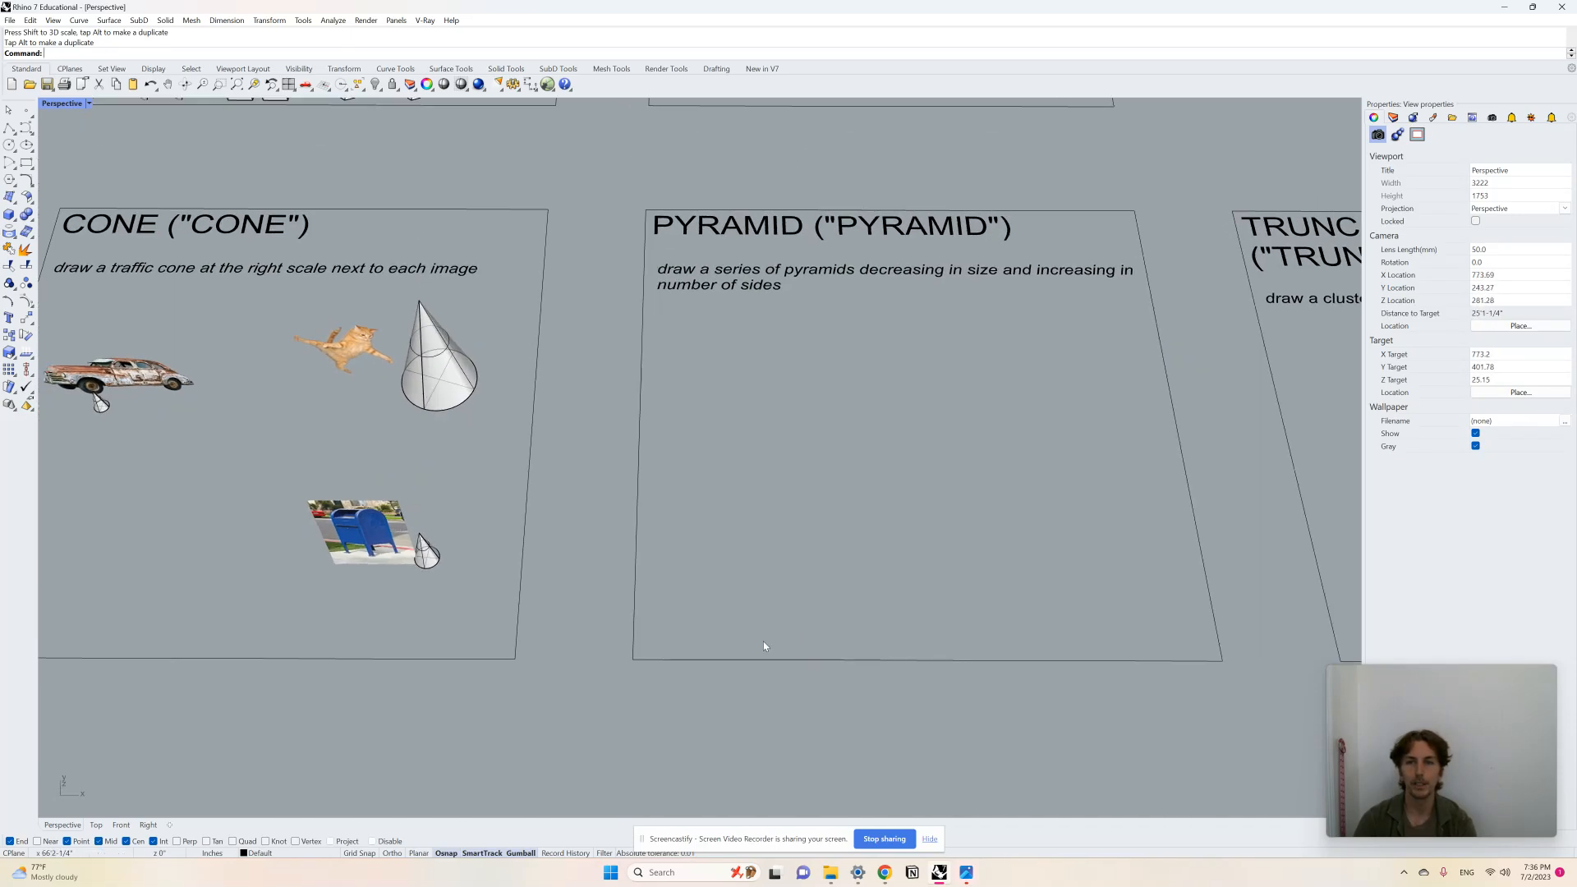
{"action": "scroll", "coordinate": [591, 644], "scroll_direction": "down", "scroll_amount": 4}
{"action": "scroll", "coordinate": [980, 526], "scroll_direction": "up", "scroll_amount": 3}
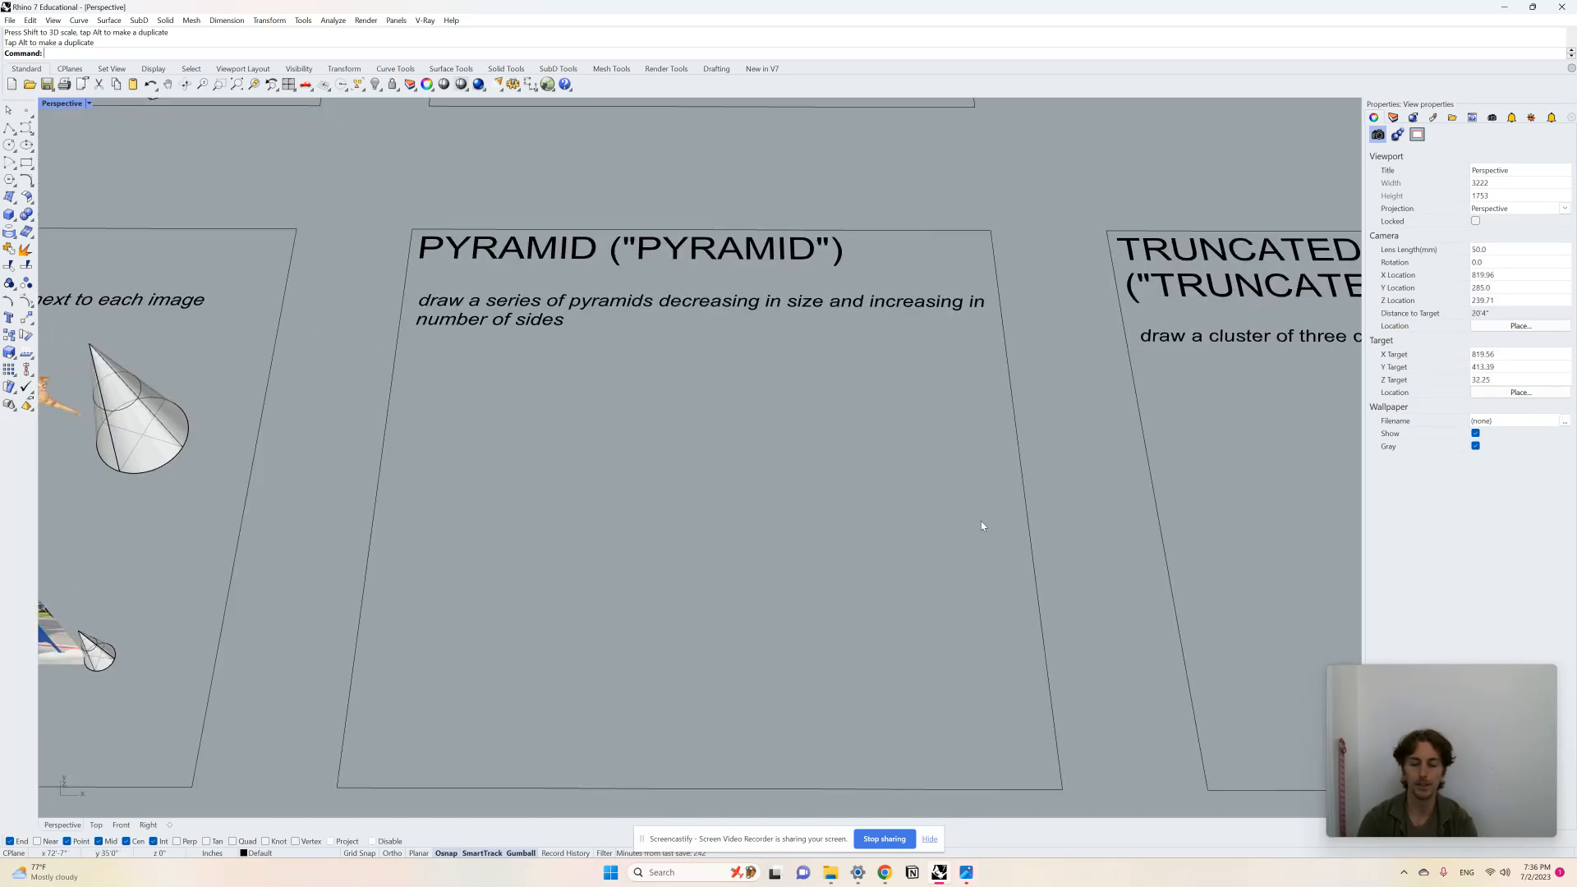
{"action": "type", "text": "Pyramid"}
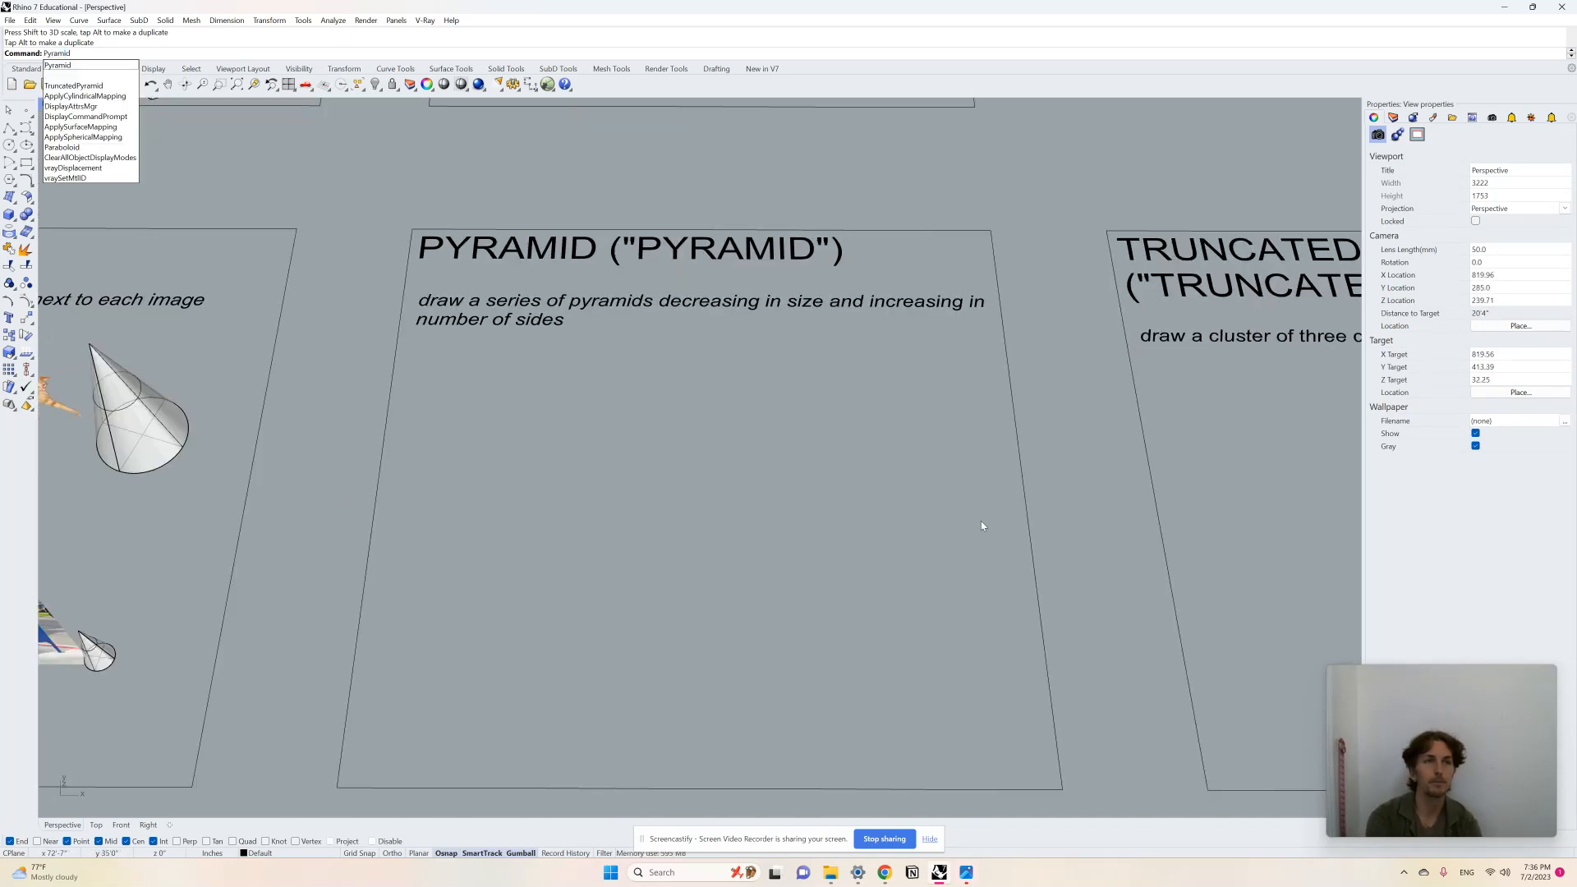
{"action": "key", "text": "Return"}
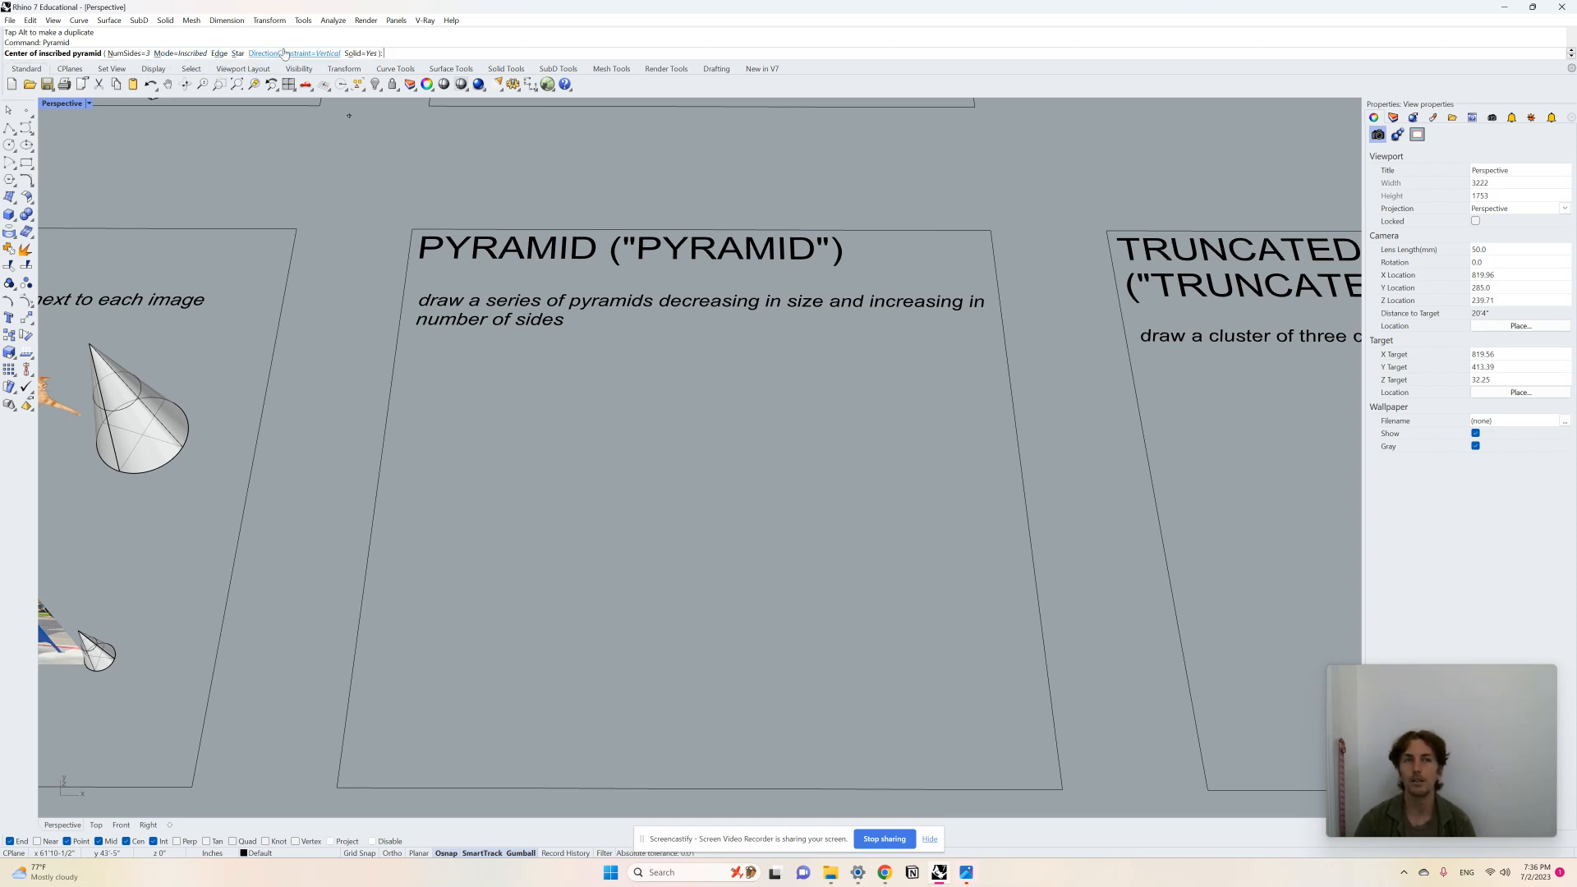
{"action": "left_click", "coordinate": [129, 53]}
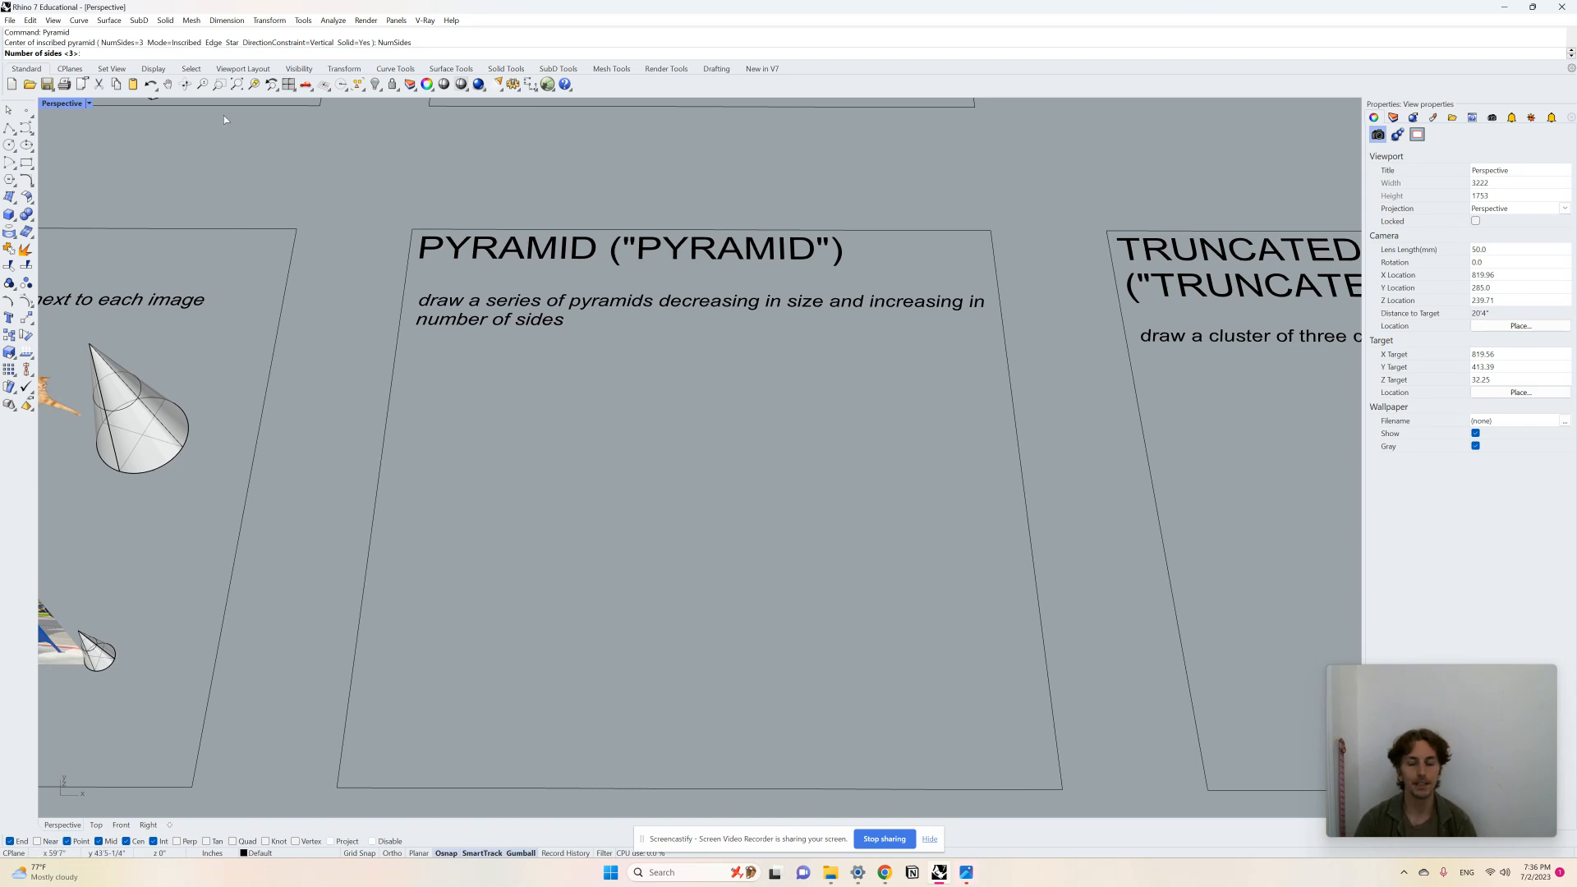
{"action": "type", "text": "7"}
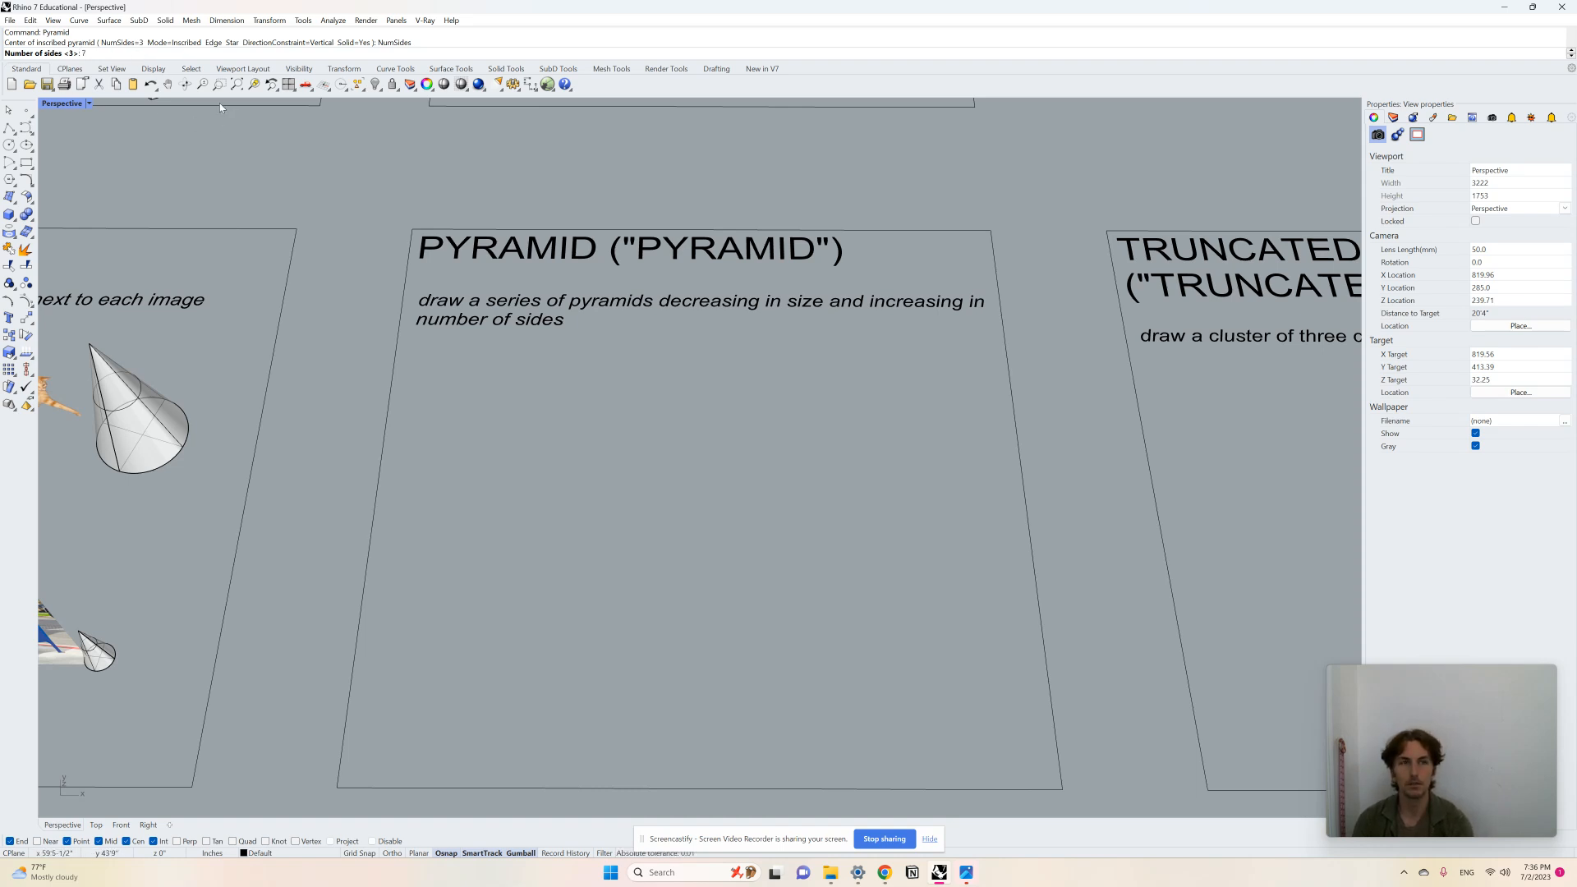
{"action": "key", "text": "Return"}
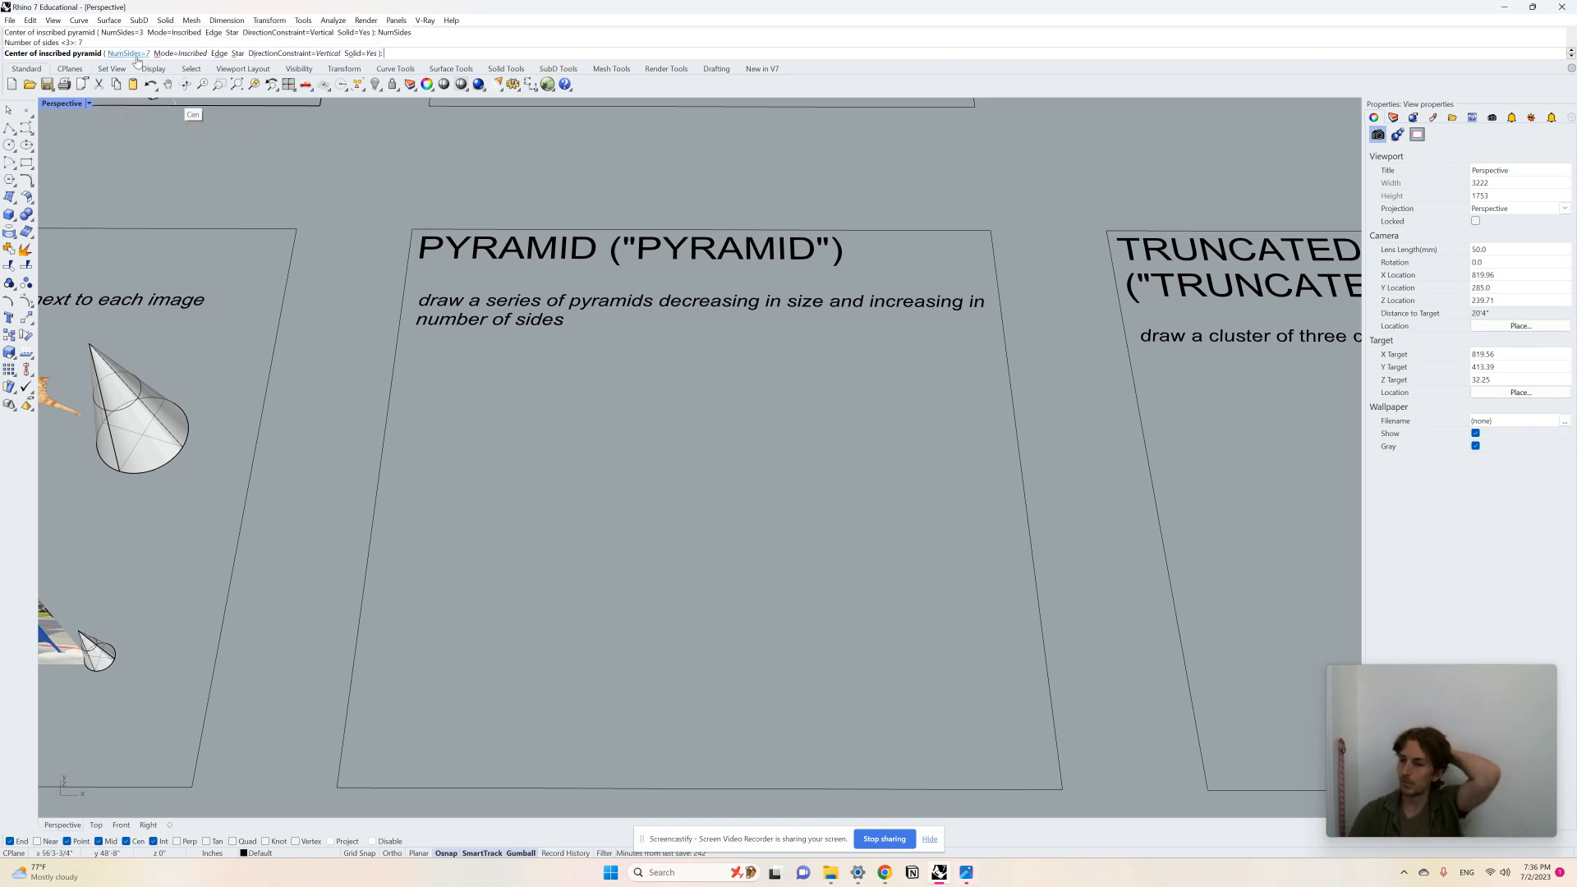
{"action": "left_click", "coordinate": [523, 447]}
{"action": "left_click", "coordinate": [592, 468]}
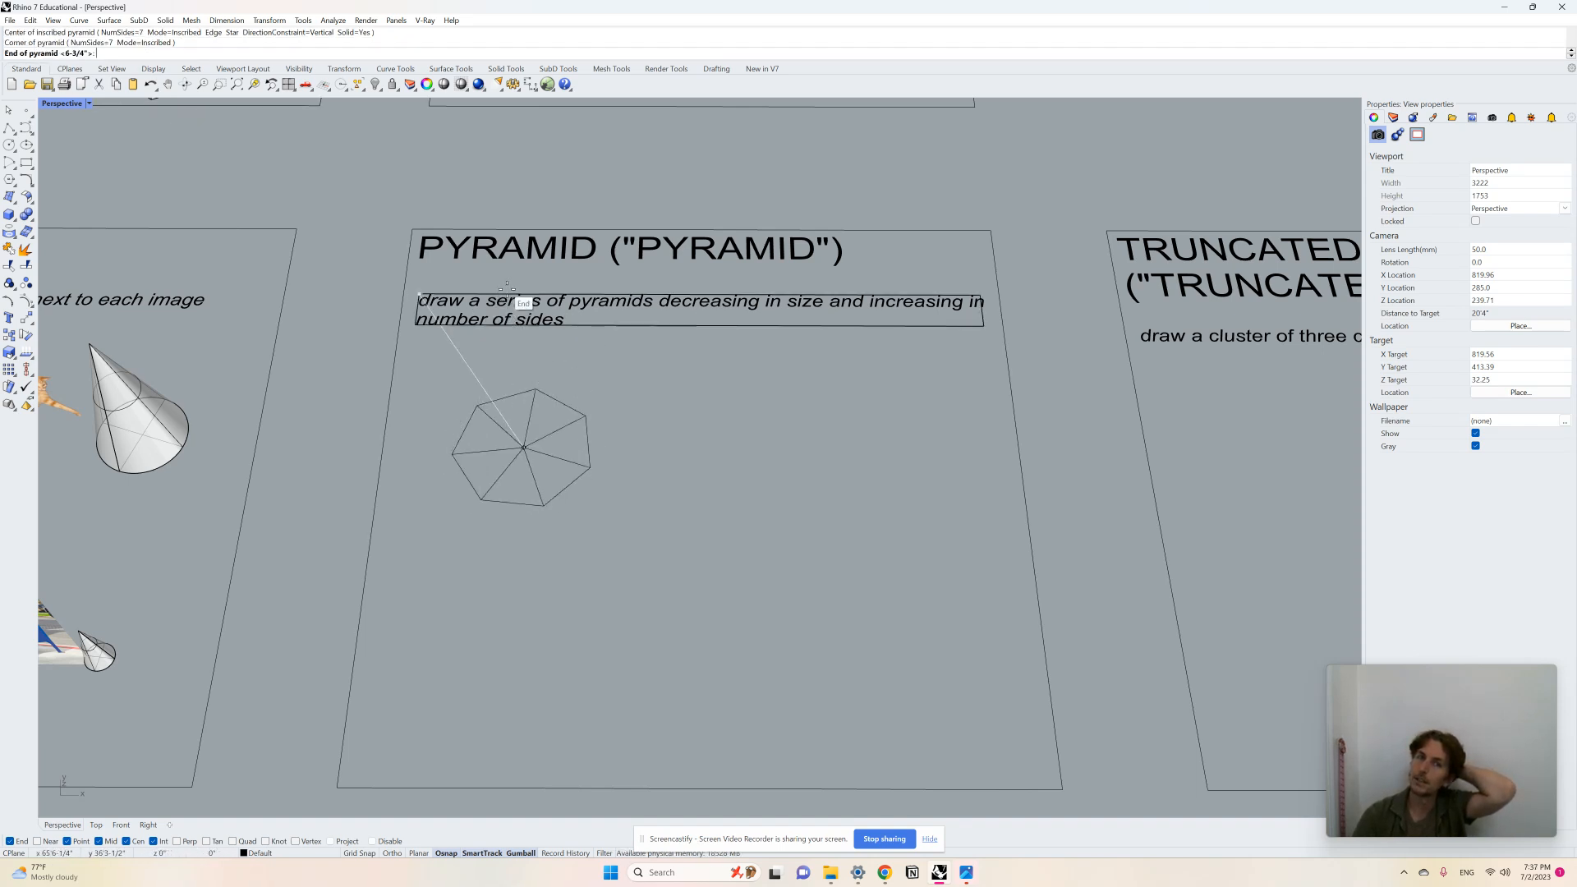
{"action": "key", "text": "Return"}
{"action": "right_click_drag", "start_coordinate": [592, 406], "coordinate": [600, 467]}
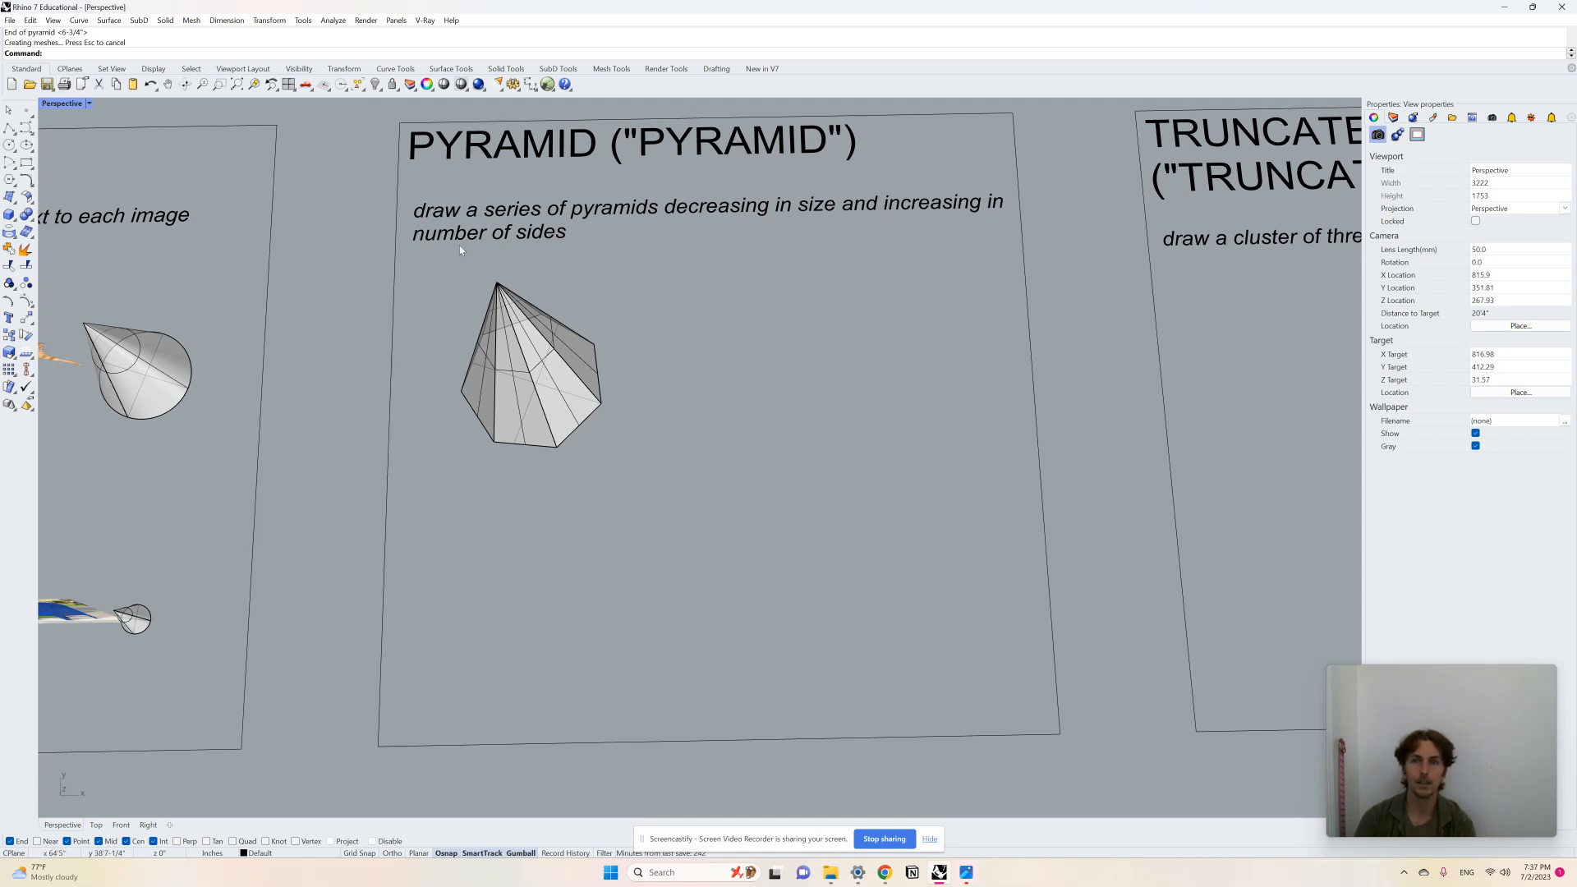
Step: Draw a tall three-sided pyramid below the seven-sided one
{"action": "scroll", "coordinate": [733, 417], "scroll_direction": "down", "scroll_amount": 3}
{"action": "scroll", "coordinate": [707, 461], "scroll_direction": "up", "scroll_amount": 5}
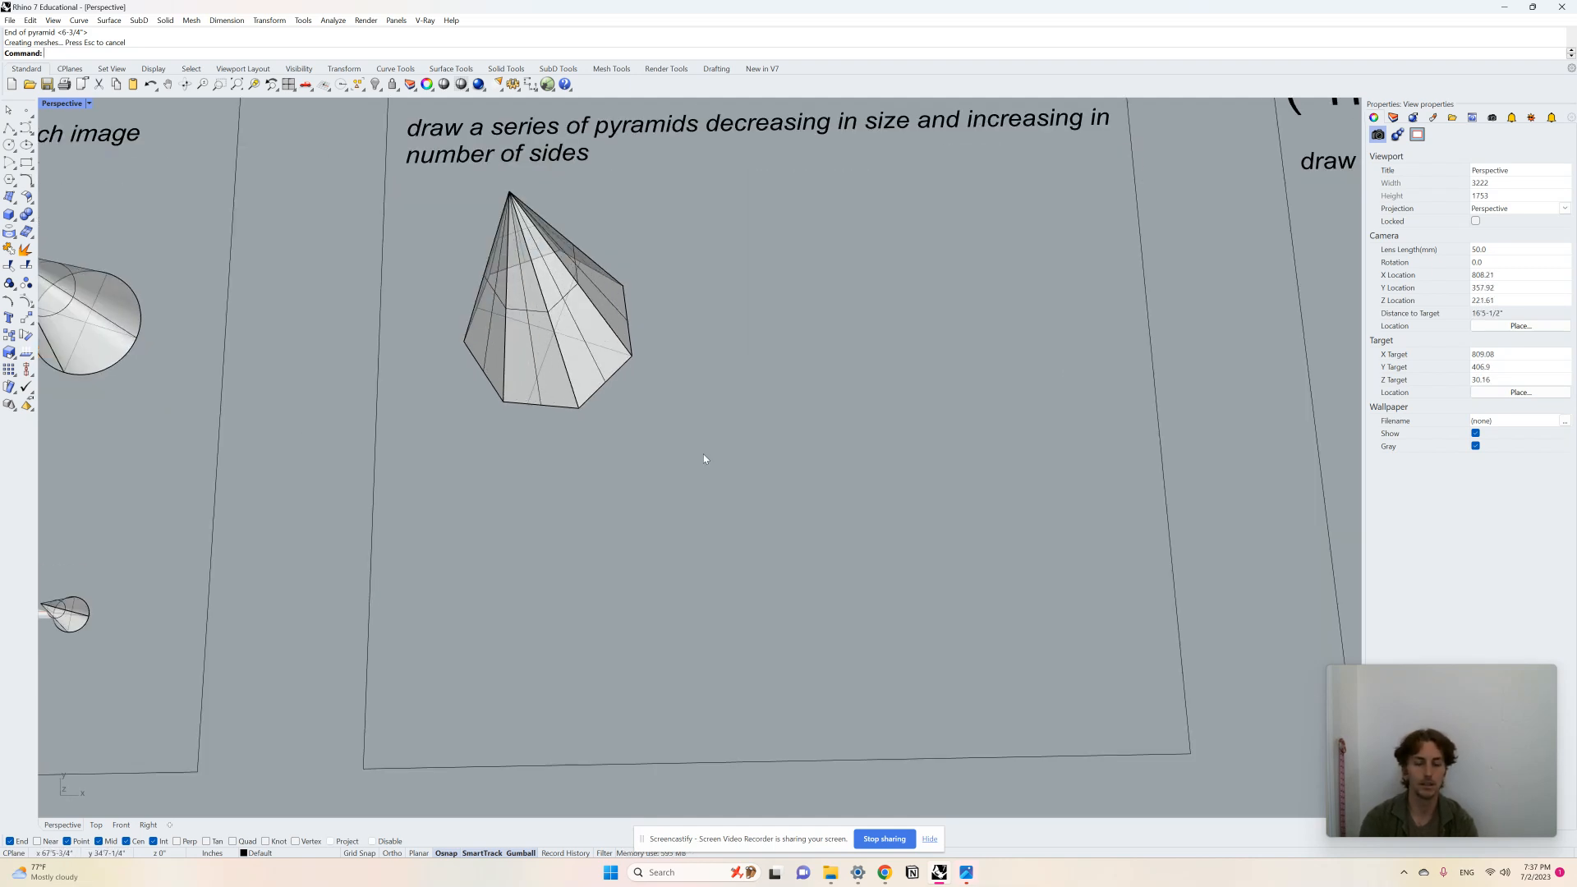
{"action": "key", "text": "Return"}
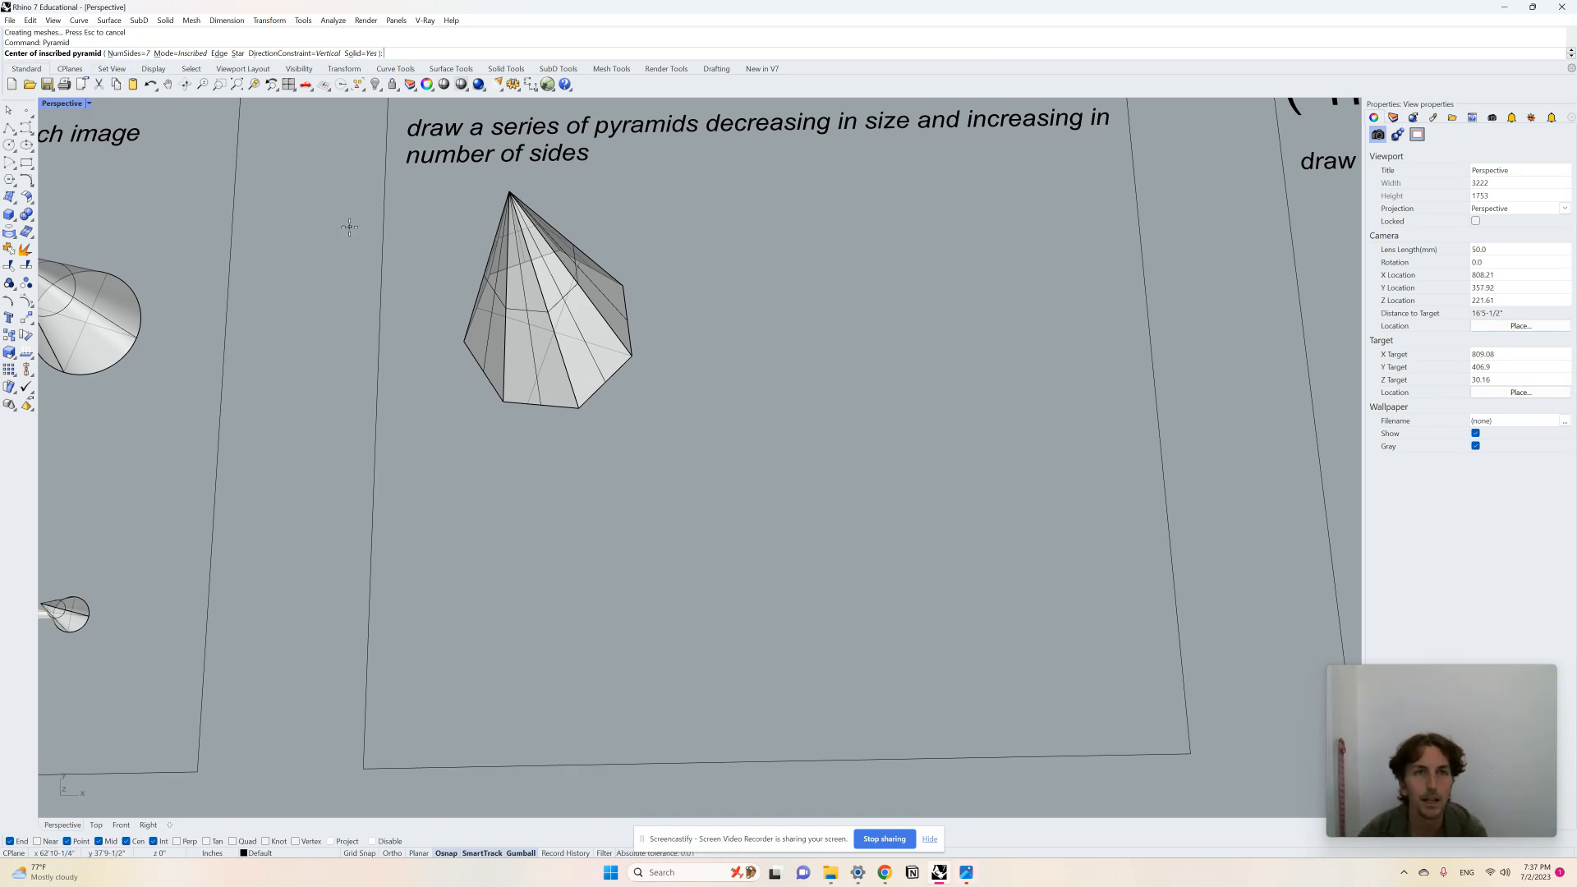
{"action": "type", "text": "N"}
{"action": "key", "text": "Return"}
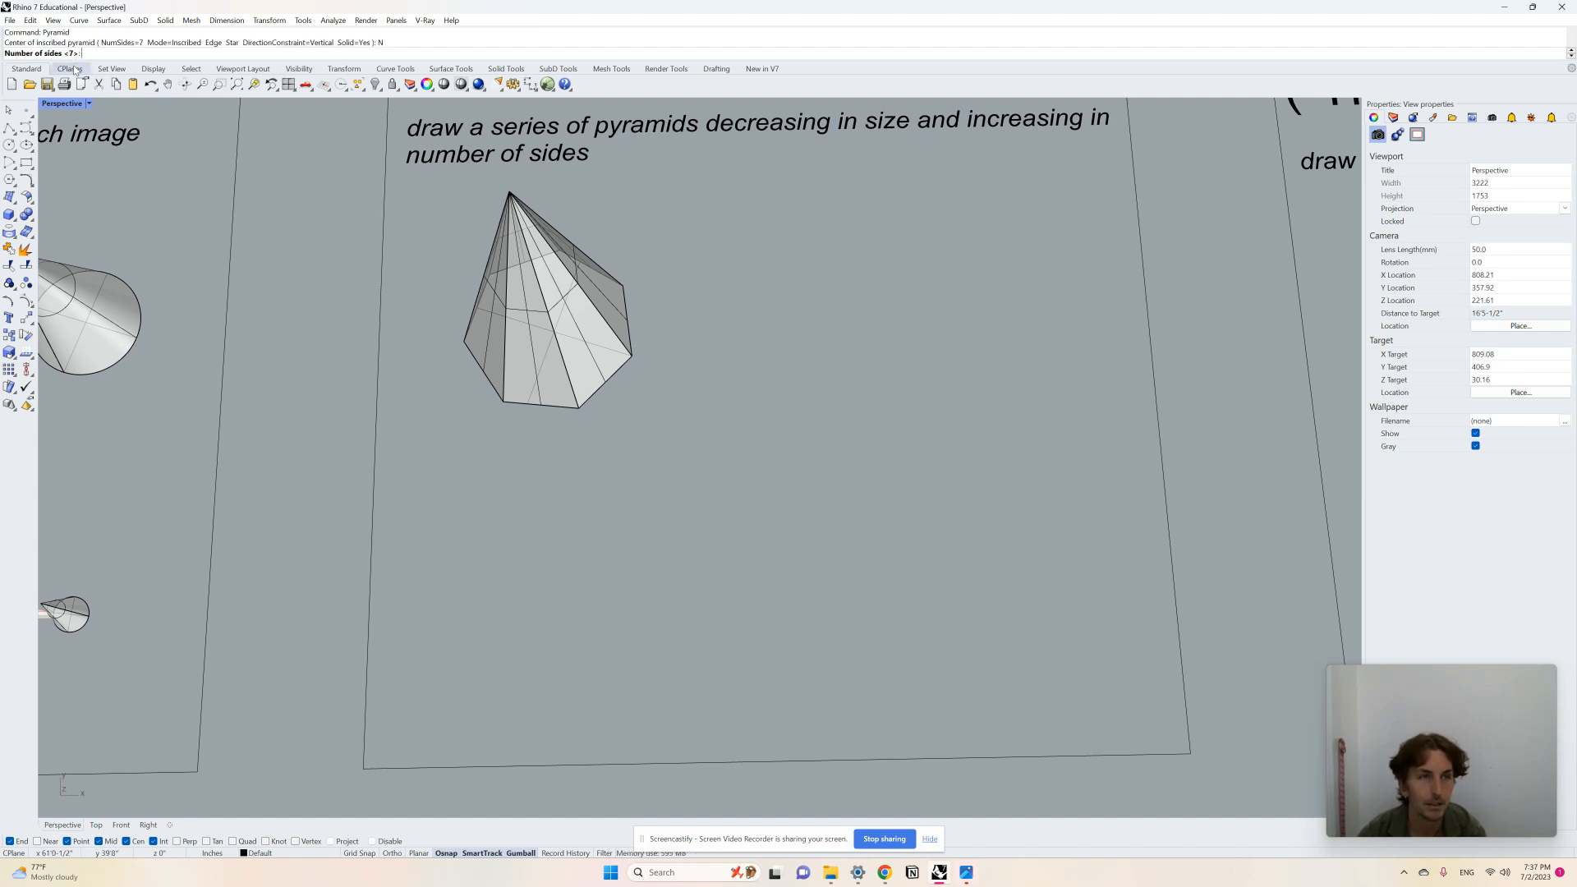
{"action": "type", "text": "3"}
{"action": "key", "text": "Return"}
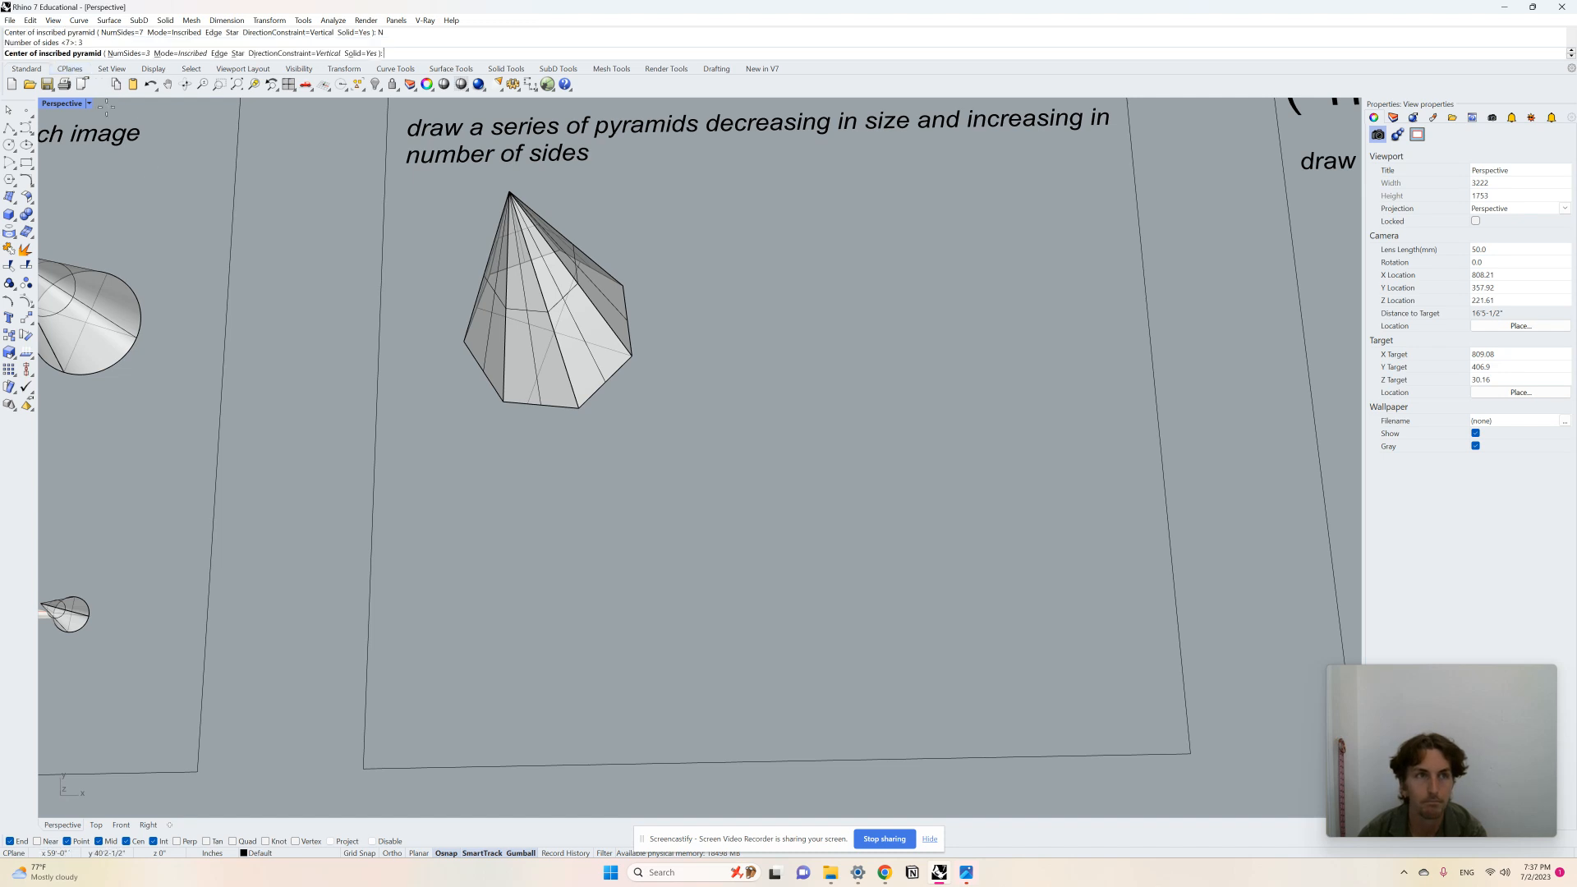
{"action": "left_click", "coordinate": [502, 558]}
{"action": "left_click", "coordinate": [544, 575]}
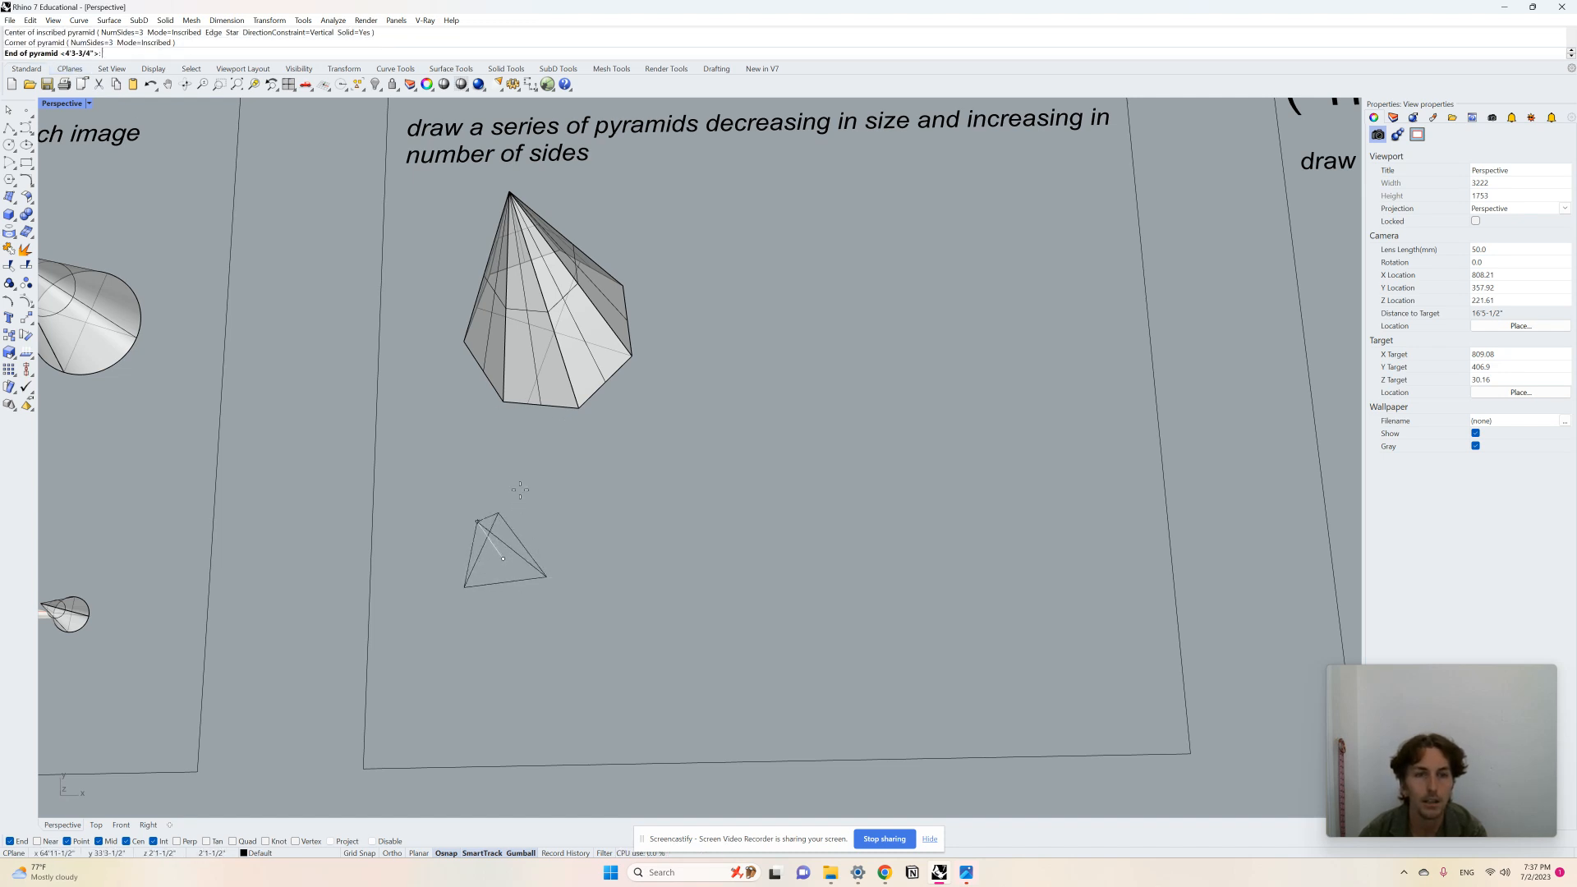
{"action": "left_click", "coordinate": [510, 468]}
Step: Delete the seven-sided pyramid
{"action": "scroll", "coordinate": [573, 470], "scroll_direction": "down", "scroll_amount": 4}
{"action": "mouse_move", "coordinate": [574, 469]}
{"action": "right_mouse_down"}
{"action": "mouse_move", "coordinate": [592, 386]}
{"action": "mouse_move", "coordinate": [654, 417]}
{"action": "right_mouse_up"}
{"action": "scroll", "coordinate": [636, 571], "scroll_direction": "up", "scroll_amount": 2}
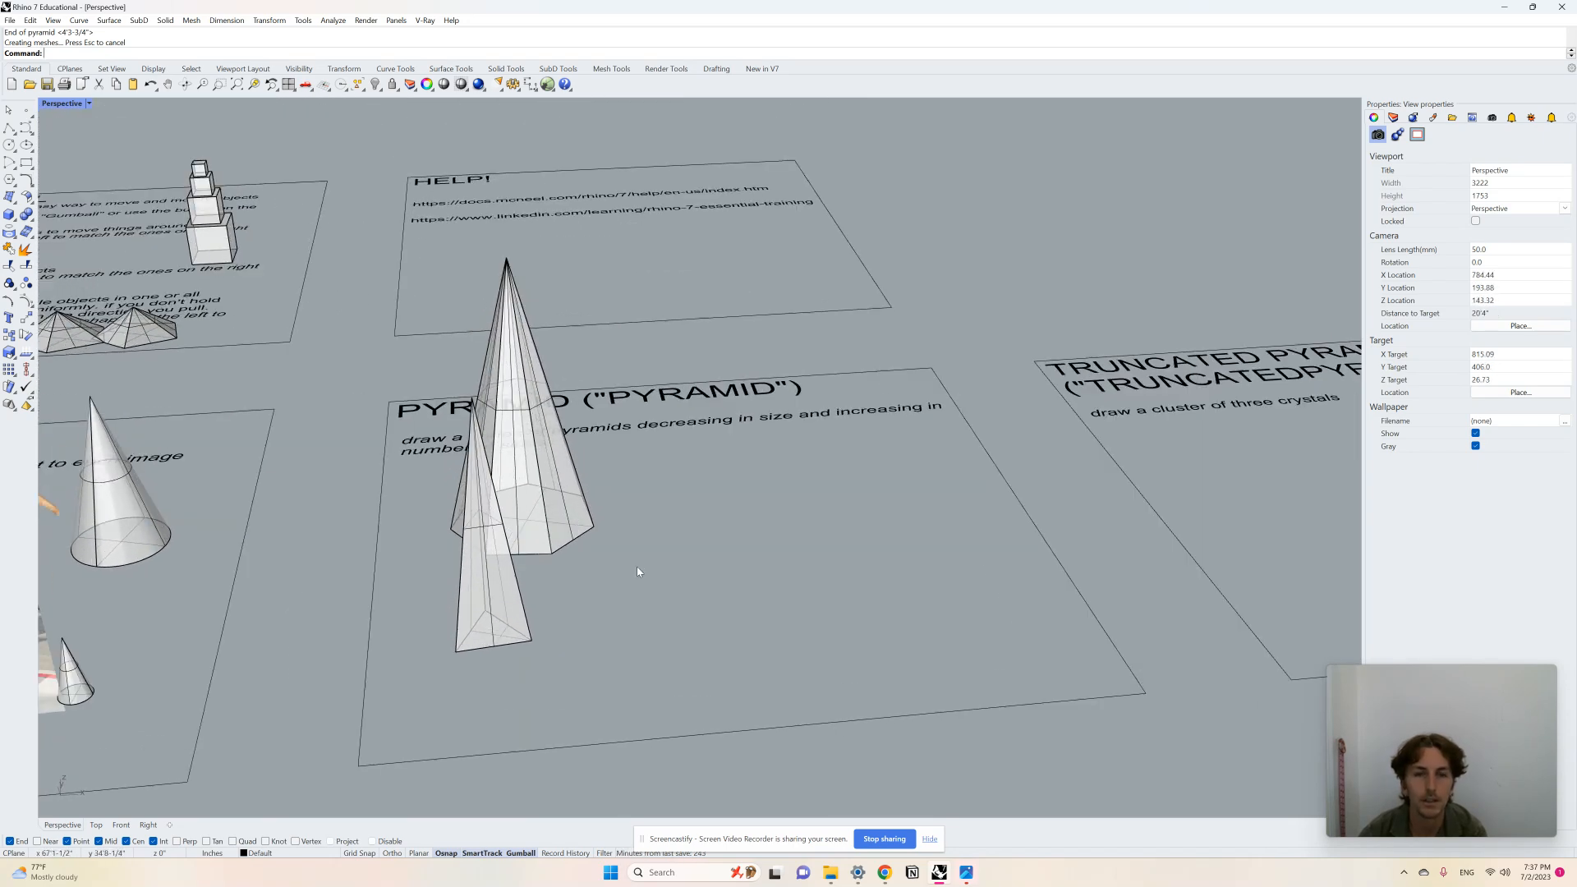
{"action": "left_click", "coordinate": [549, 486]}
{"action": "key", "text": "Delete"}
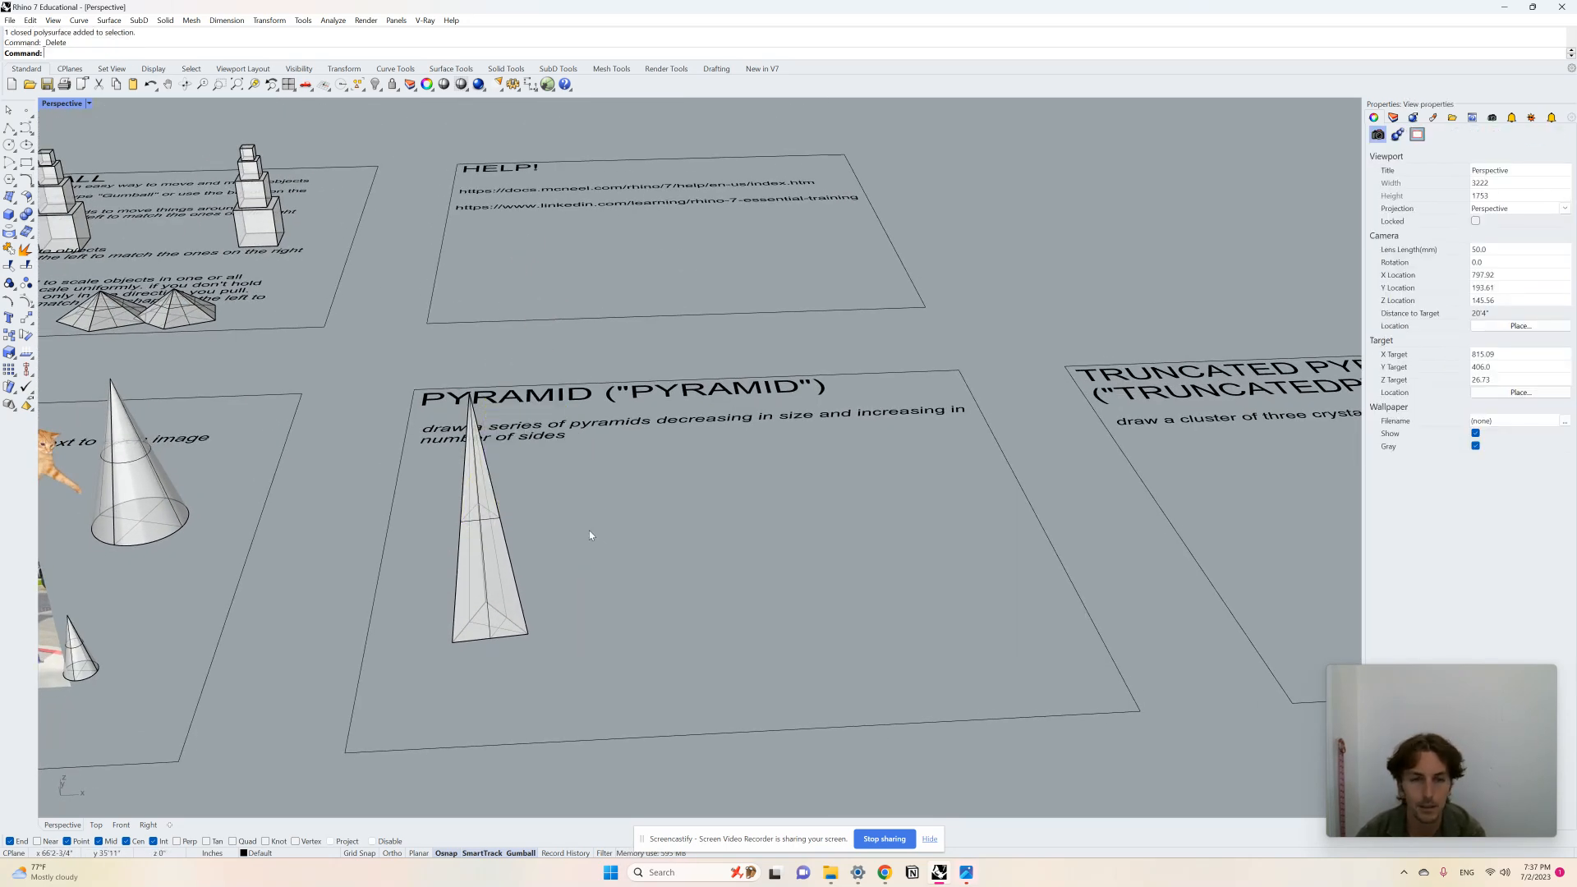
Step: Draw a four-sided pyramid beside the three-sided pyramid
{"action": "scroll", "coordinate": [598, 537], "scroll_direction": "up", "scroll_amount": 2}
{"action": "type", "text": "pyramid"}
{"action": "key", "text": "Return"}
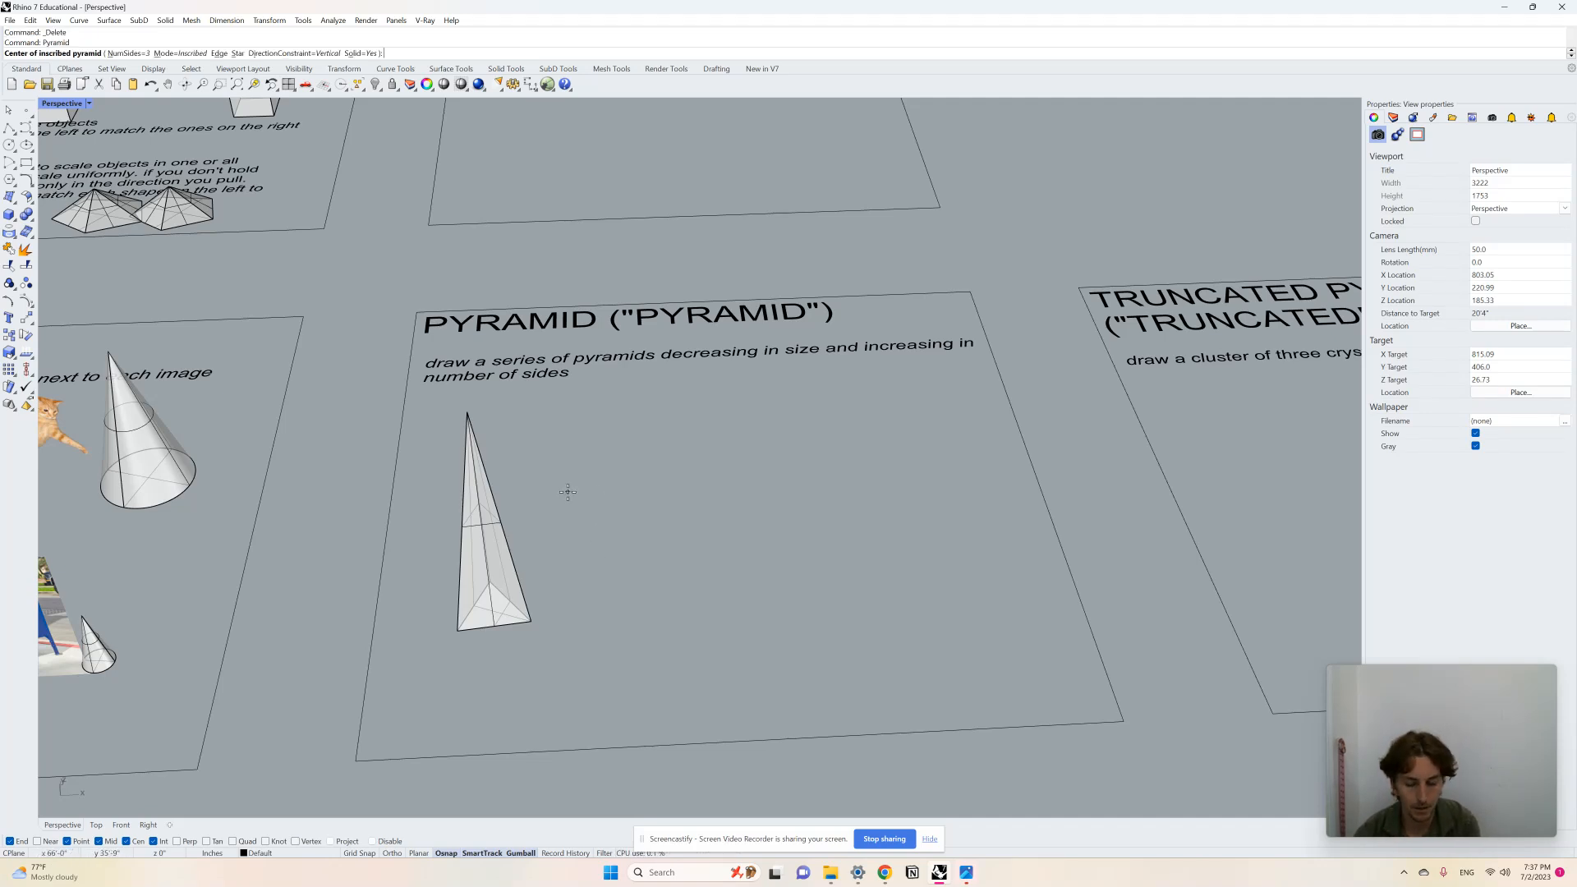
{"action": "key", "text": "Return"}
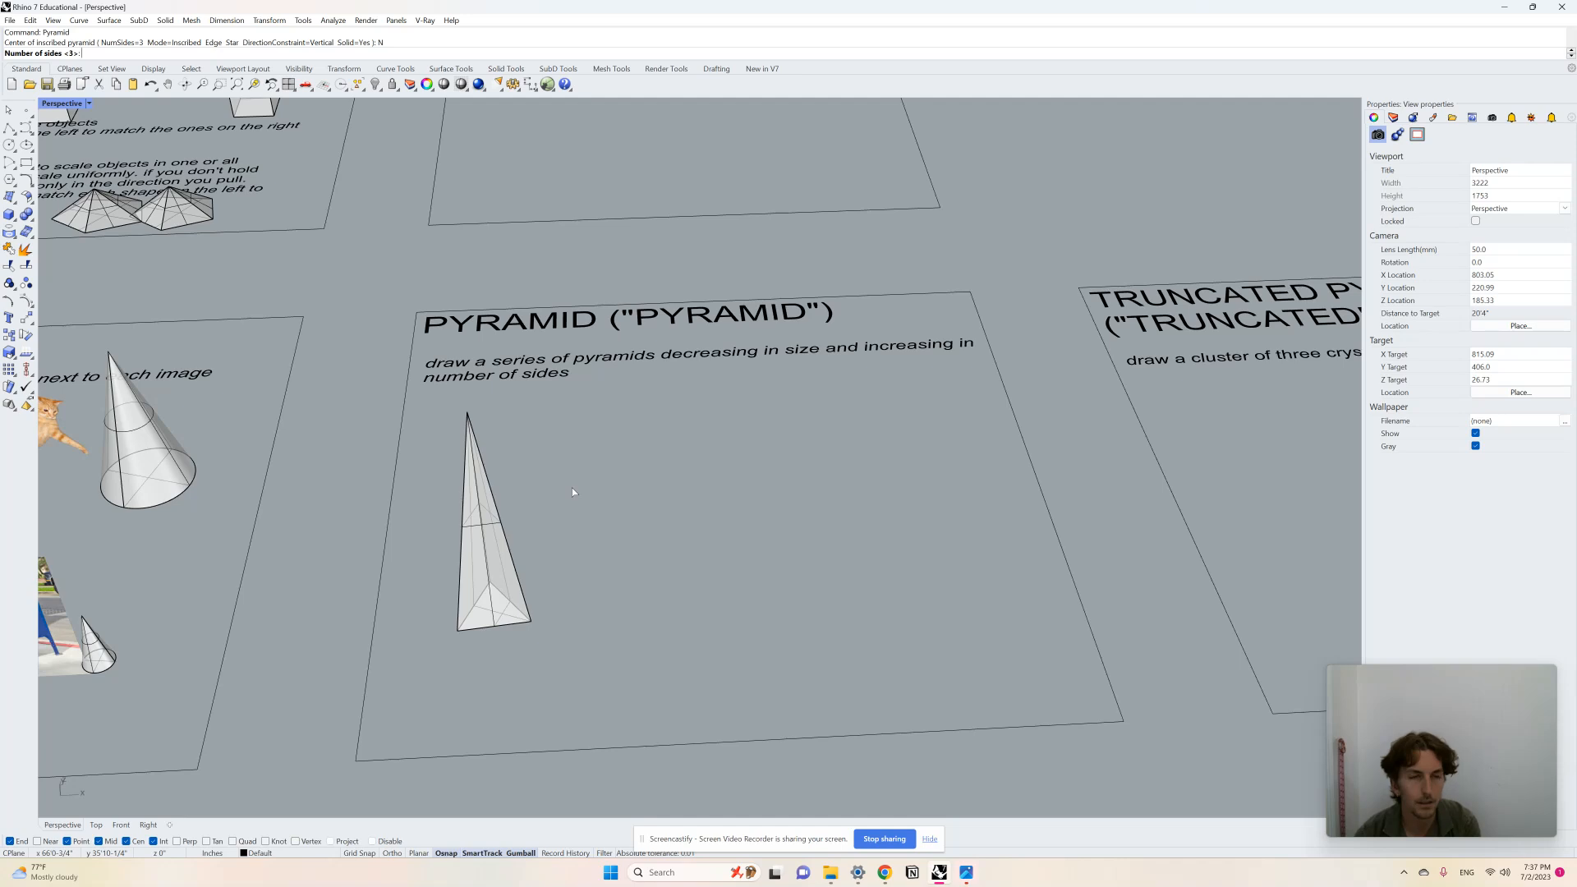
{"action": "type", "text": "4"}
{"action": "key", "text": "Return"}
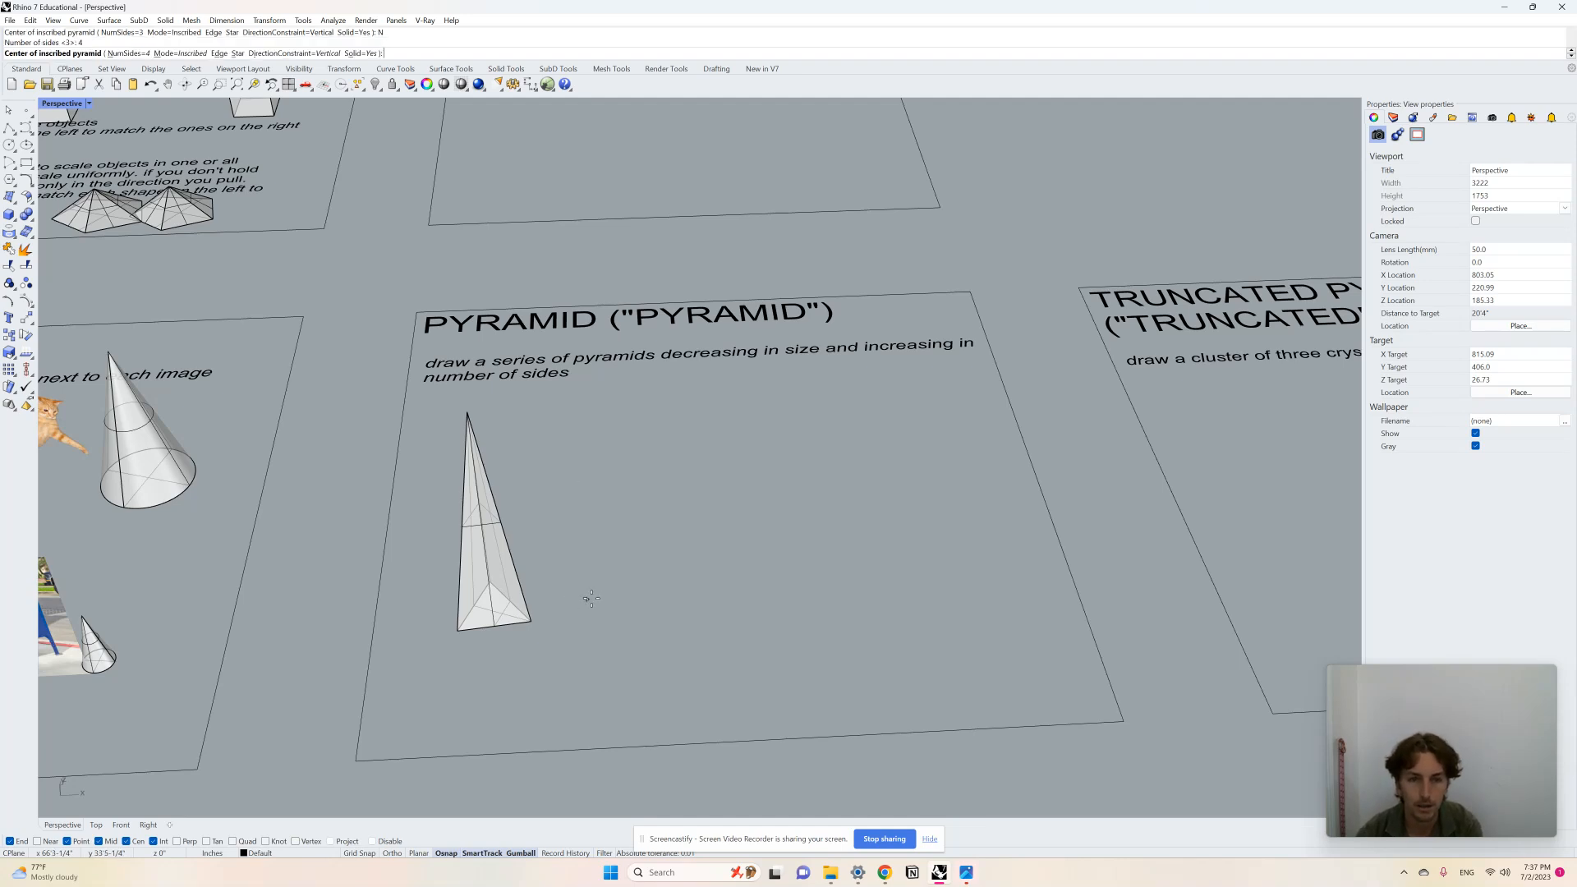
{"action": "left_click", "coordinate": [597, 602]}
{"action": "left_click", "coordinate": [643, 605]}
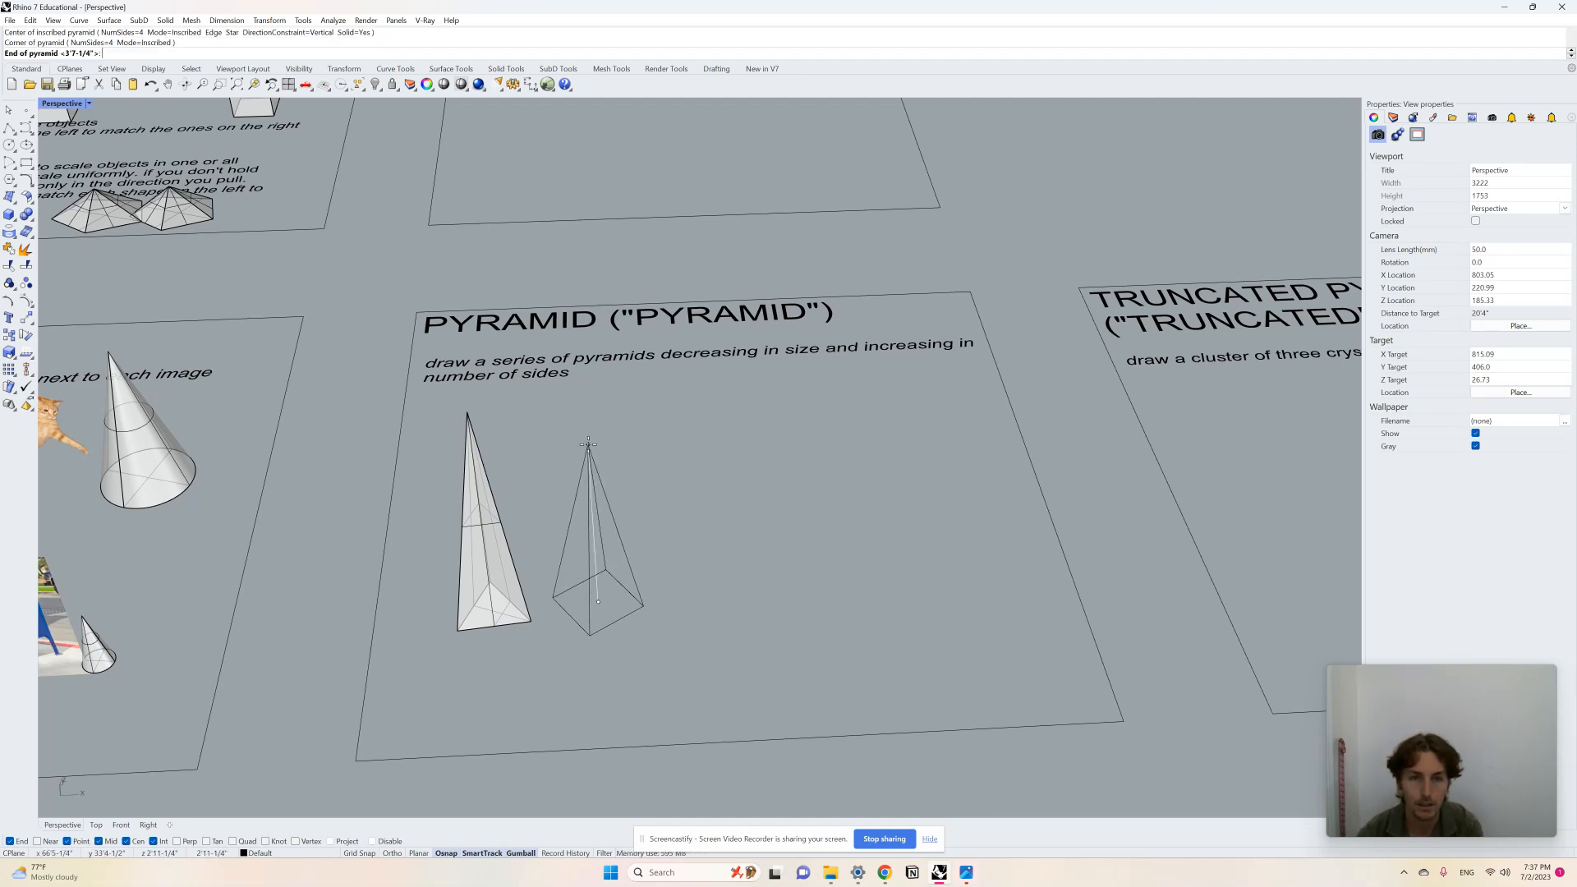
{"action": "left_click", "coordinate": [589, 446]}
Step: Delete the four-sided pyramid
{"action": "scroll", "coordinate": [592, 572], "scroll_direction": "up", "scroll_amount": 2}
{"action": "left_click", "coordinate": [614, 581]}
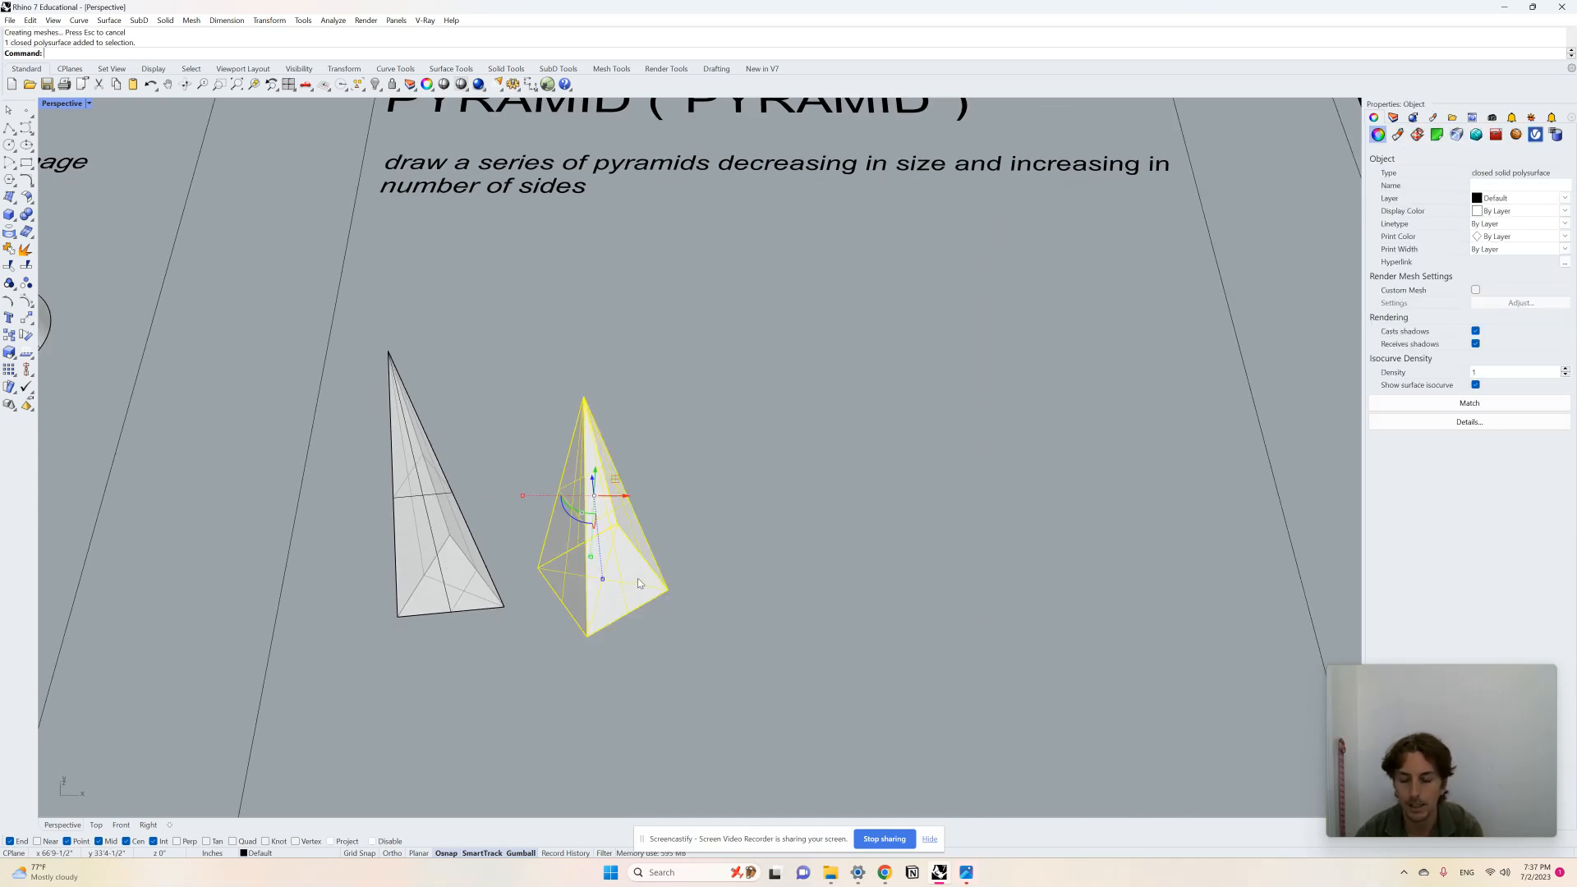
{"action": "key", "text": "Delete"}
Step: Draw a smaller four-sided pyramid beside the tall three-sided pyramid
{"action": "key", "text": "Return"}
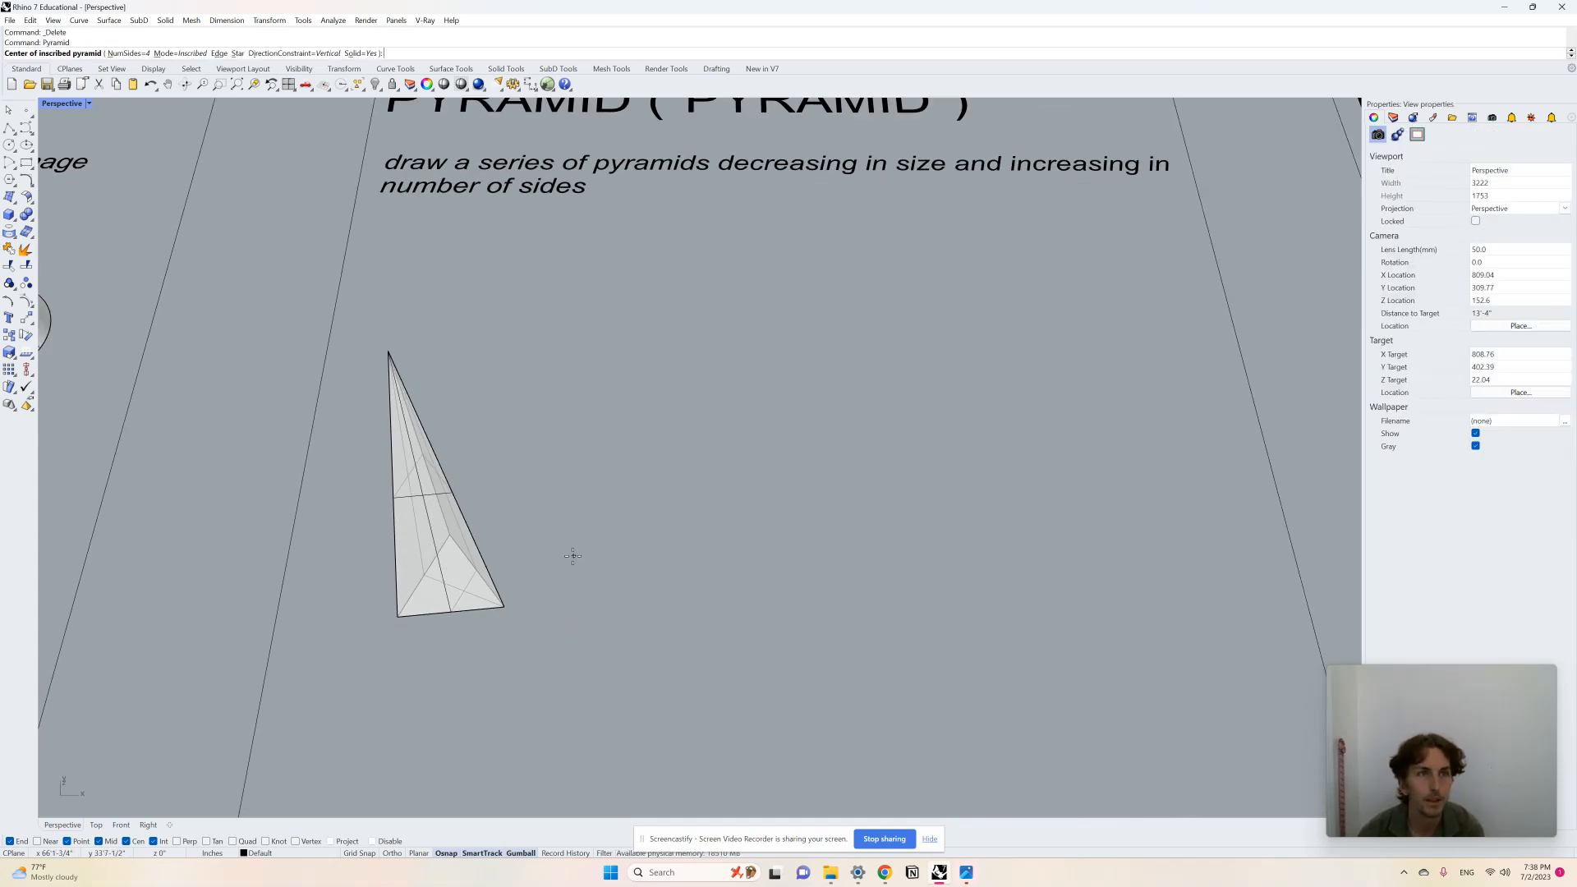
{"action": "left_click", "coordinate": [584, 570]}
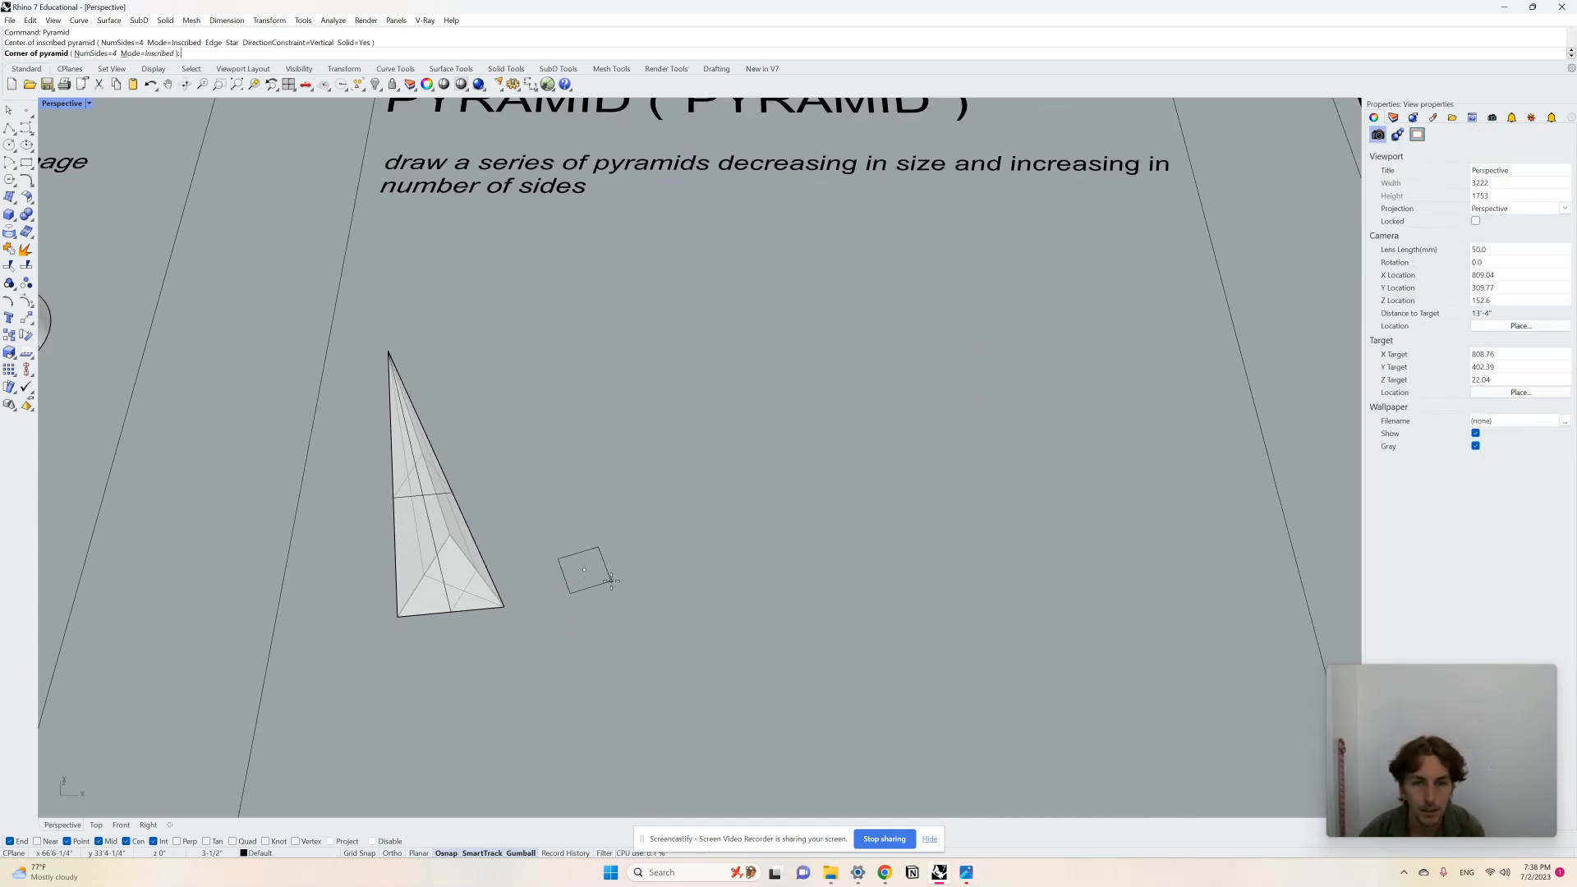
{"action": "left_click", "coordinate": [618, 583]}
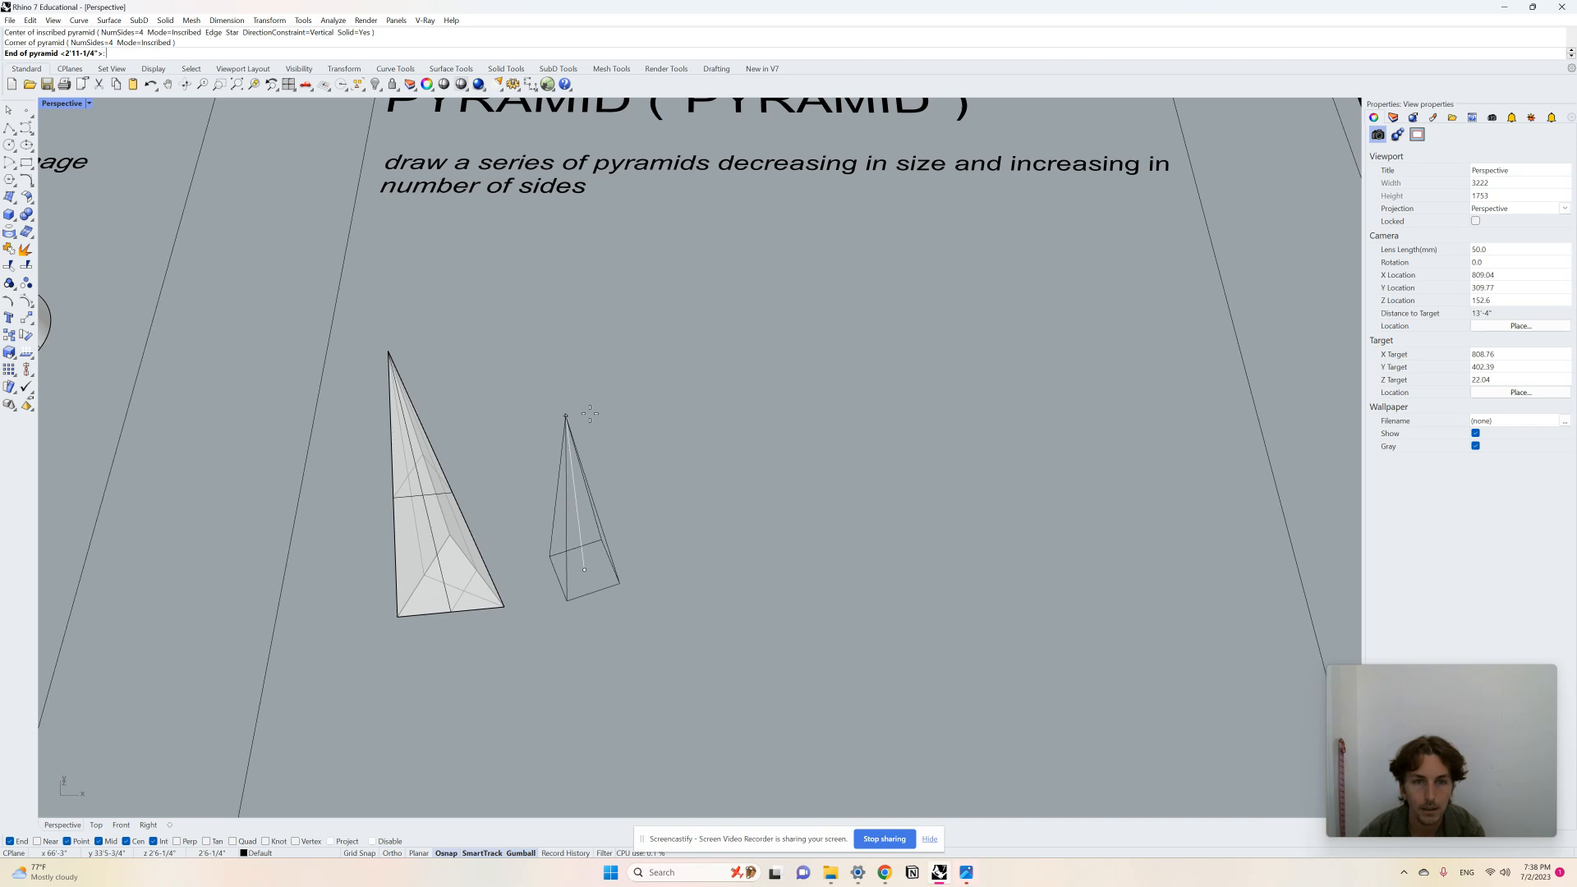
{"action": "left_click", "coordinate": [615, 538]}
Step: Draw a smaller five-sided pyramid to the right of the four-sided pyramid
{"action": "right_click_drag", "start_coordinate": [613, 534], "coordinate": [619, 468]}
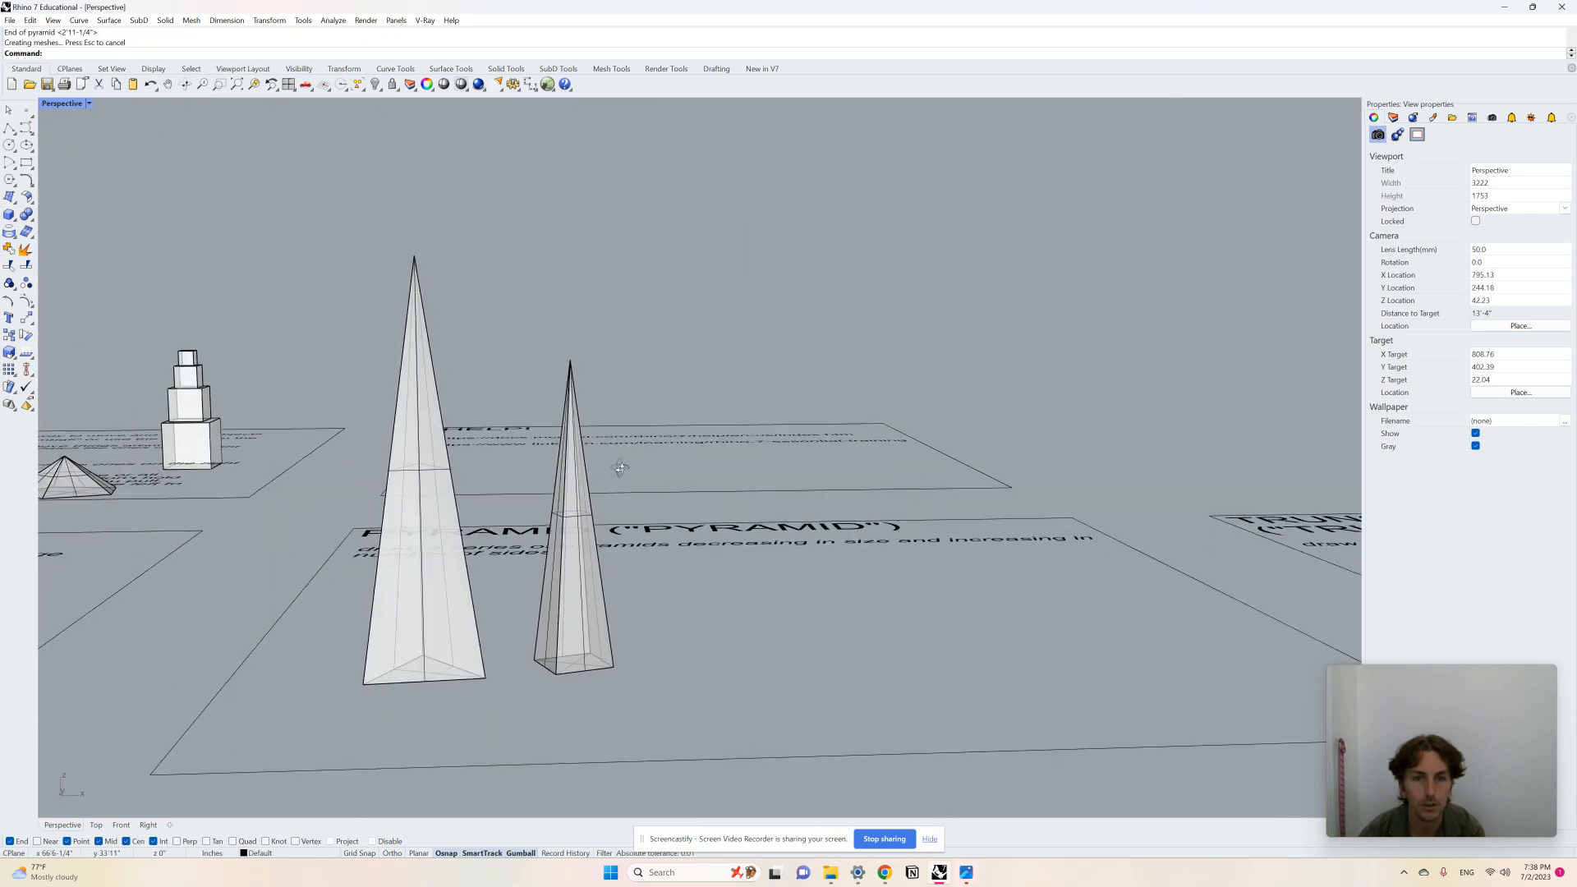
{"action": "scroll", "coordinate": [583, 571], "scroll_direction": "down", "scroll_amount": 4}
{"action": "right_click_drag", "start_coordinate": [582, 570], "coordinate": [578, 599]}
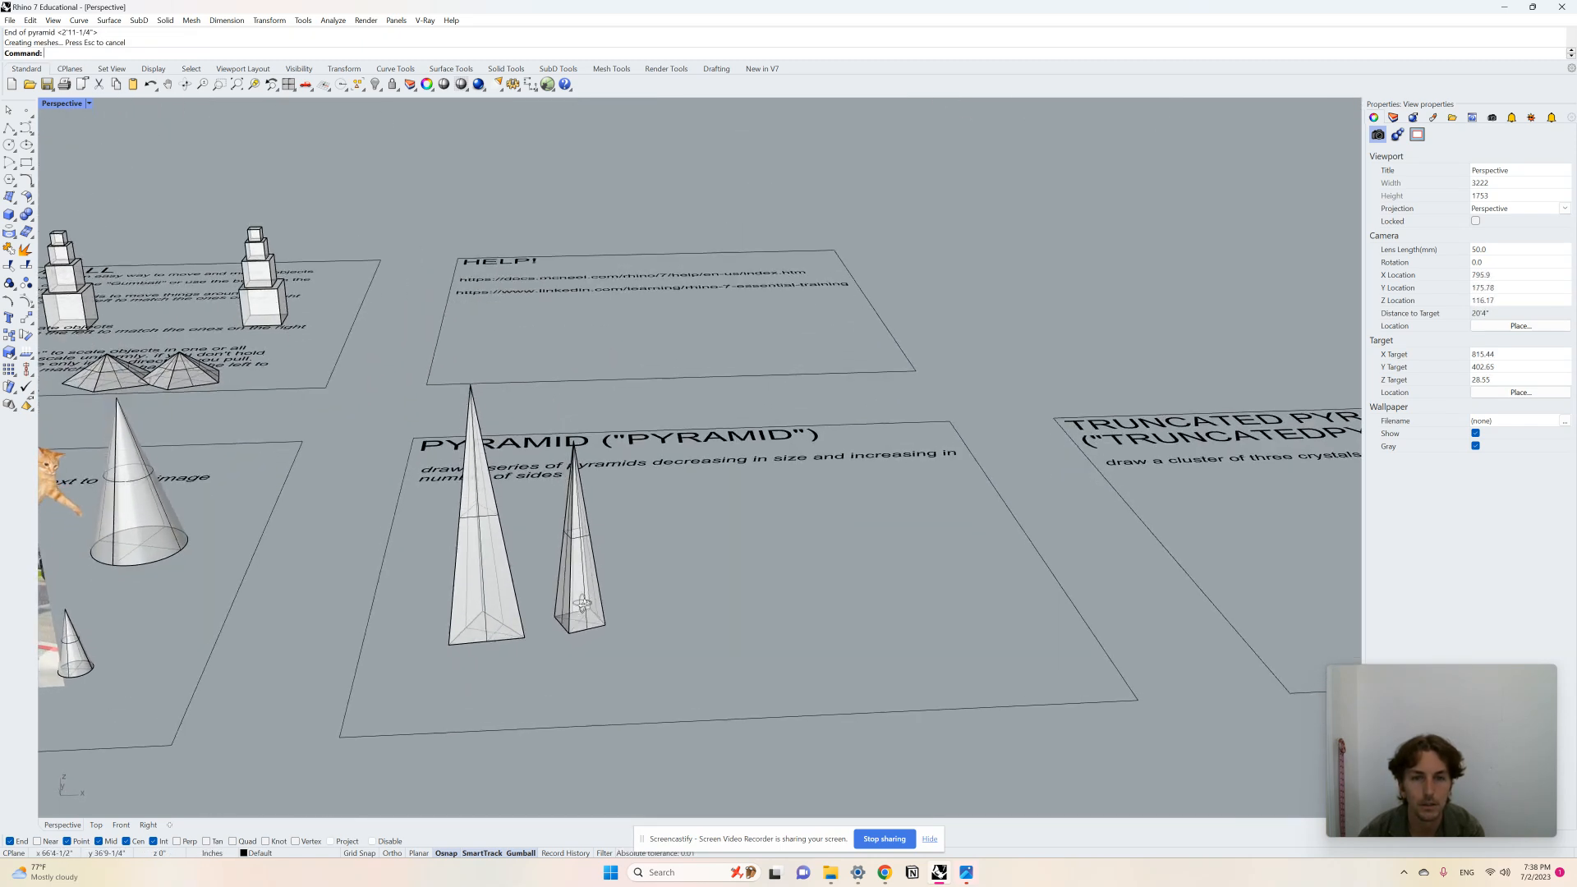
{"action": "right_click", "coordinate": [566, 533]}
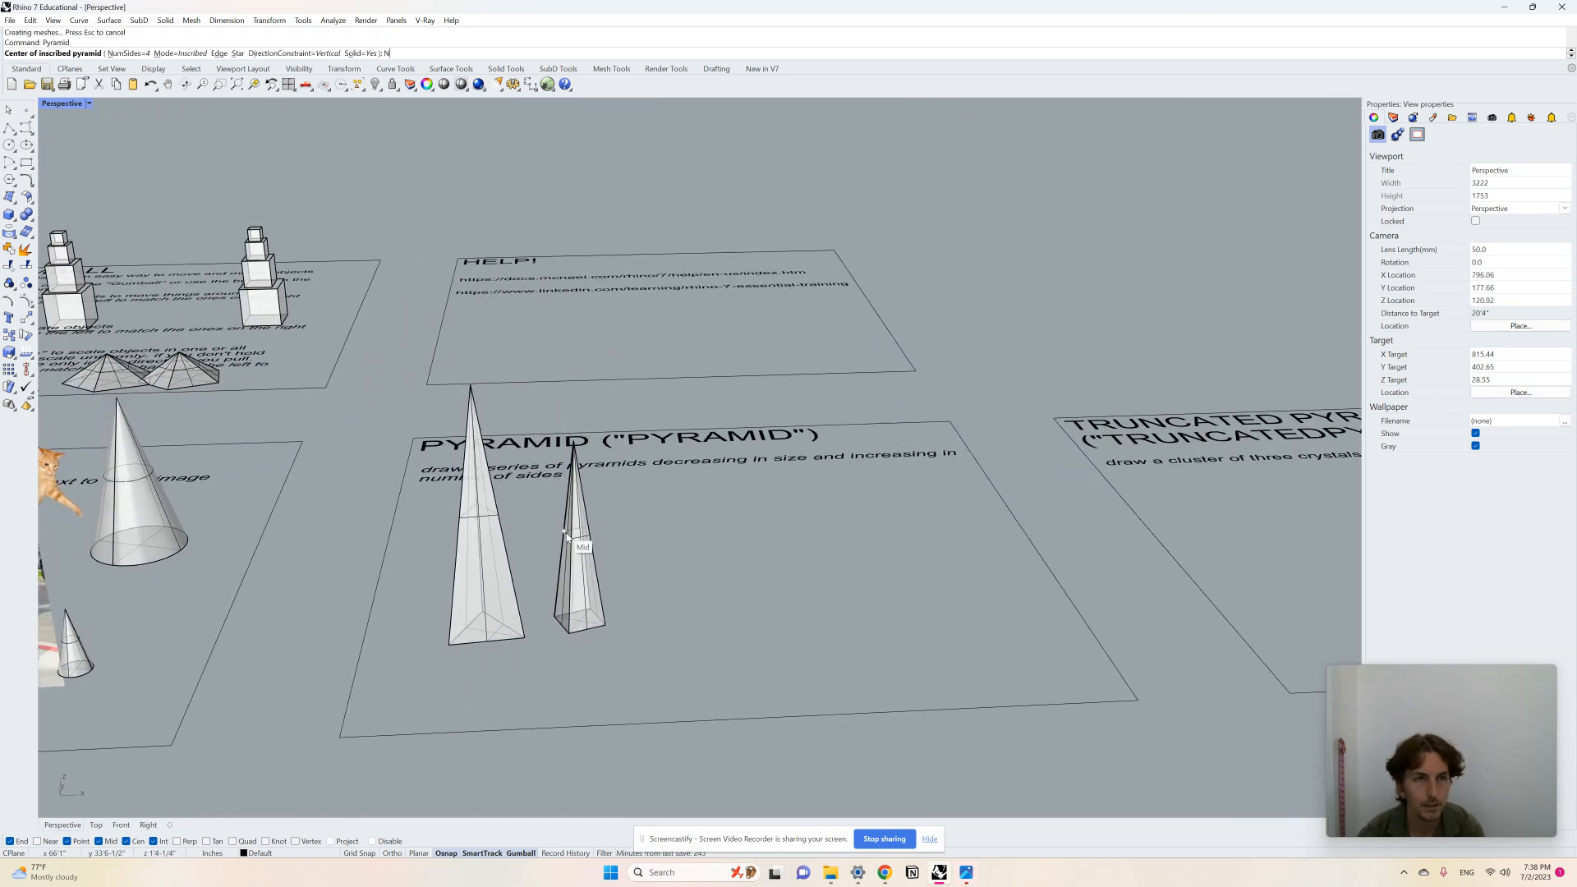
{"action": "type", "text": "N"}
{"action": "key", "text": "Return"}
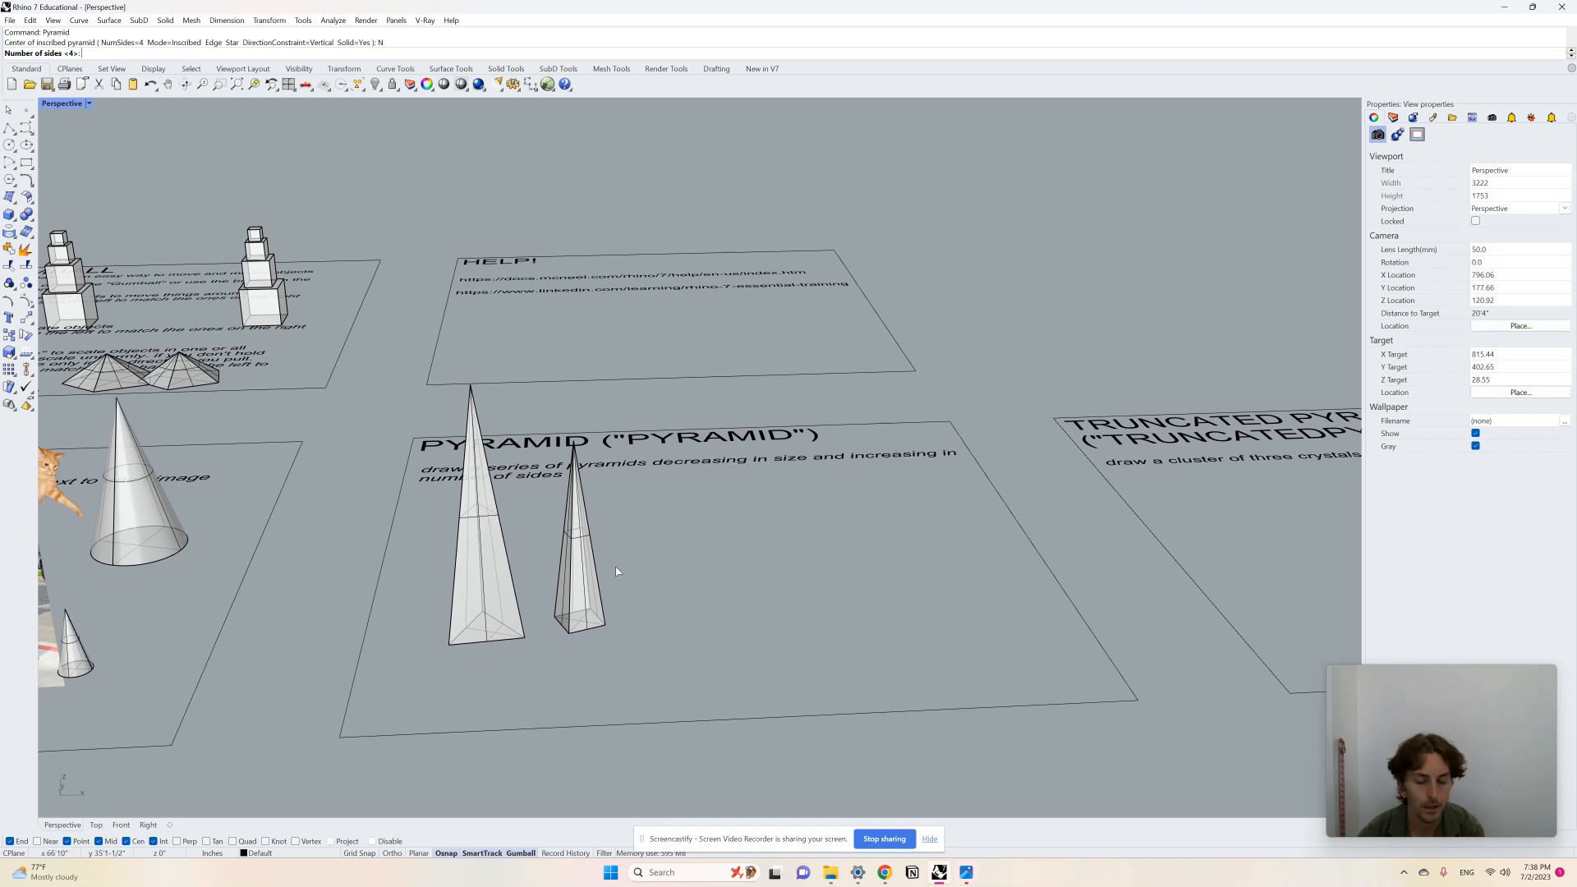
{"action": "type", "text": "5"}
{"action": "key", "text": "Return"}
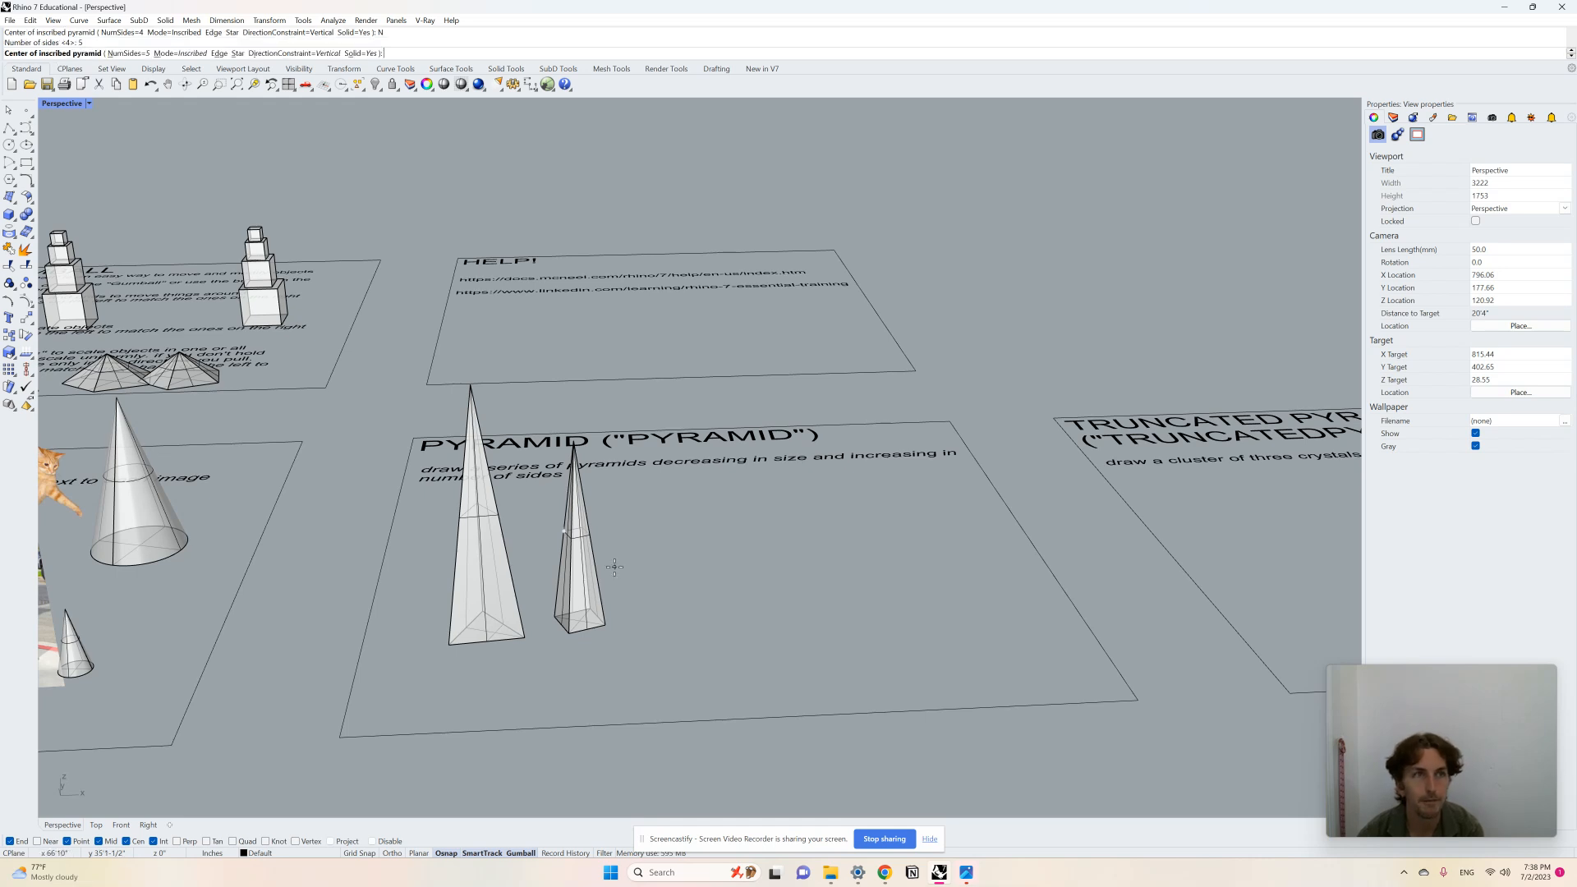
{"action": "left_click", "coordinate": [654, 612]}
{"action": "left_click", "coordinate": [677, 611]}
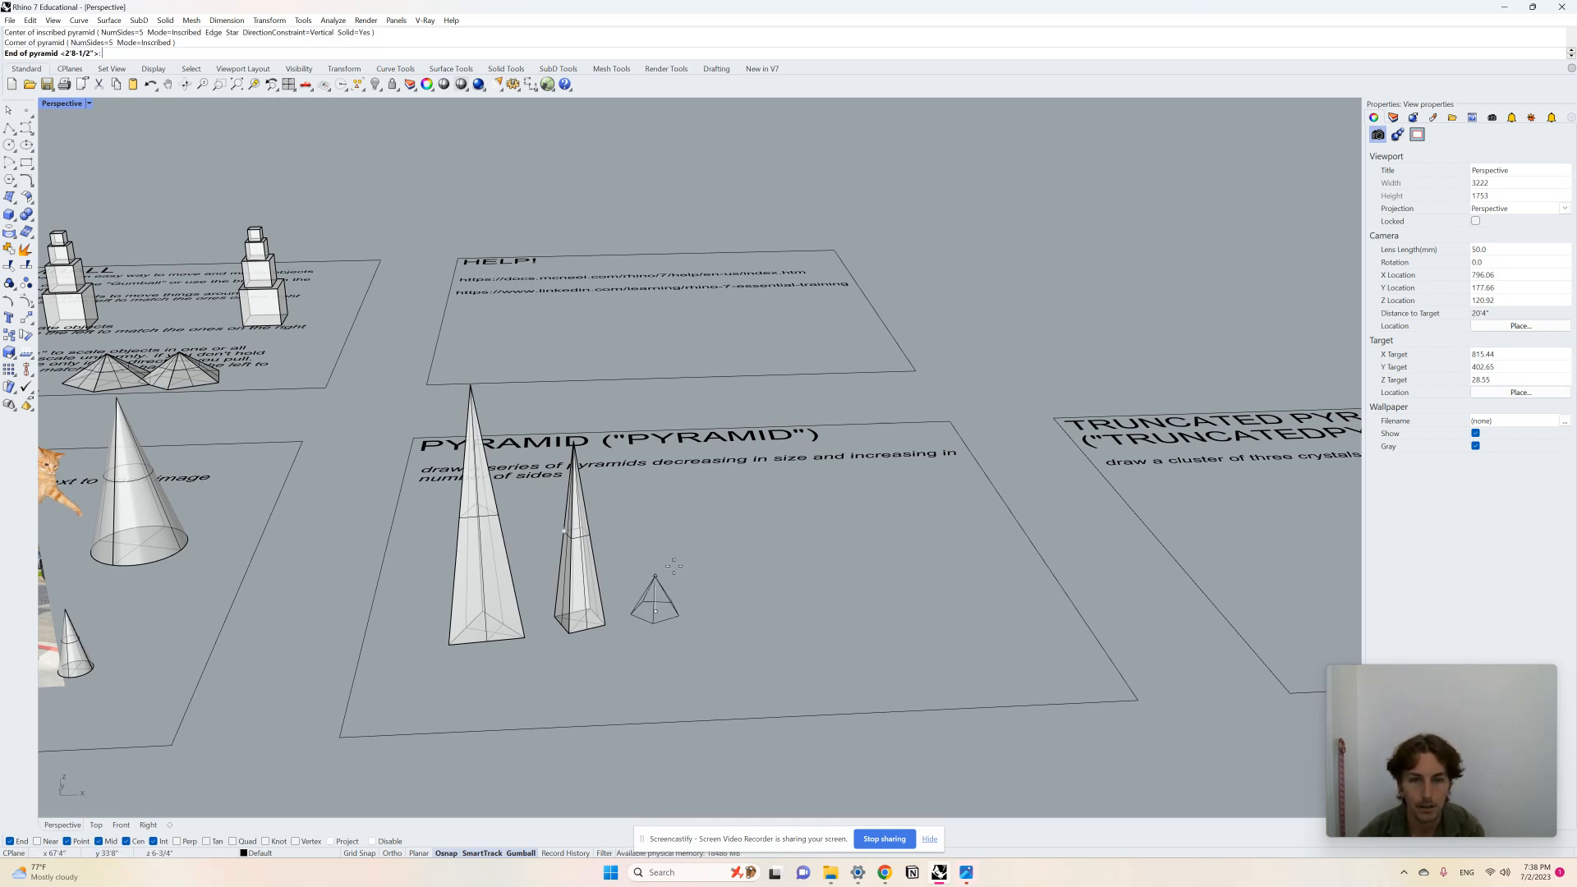
{"action": "left_click", "coordinate": [655, 492]}
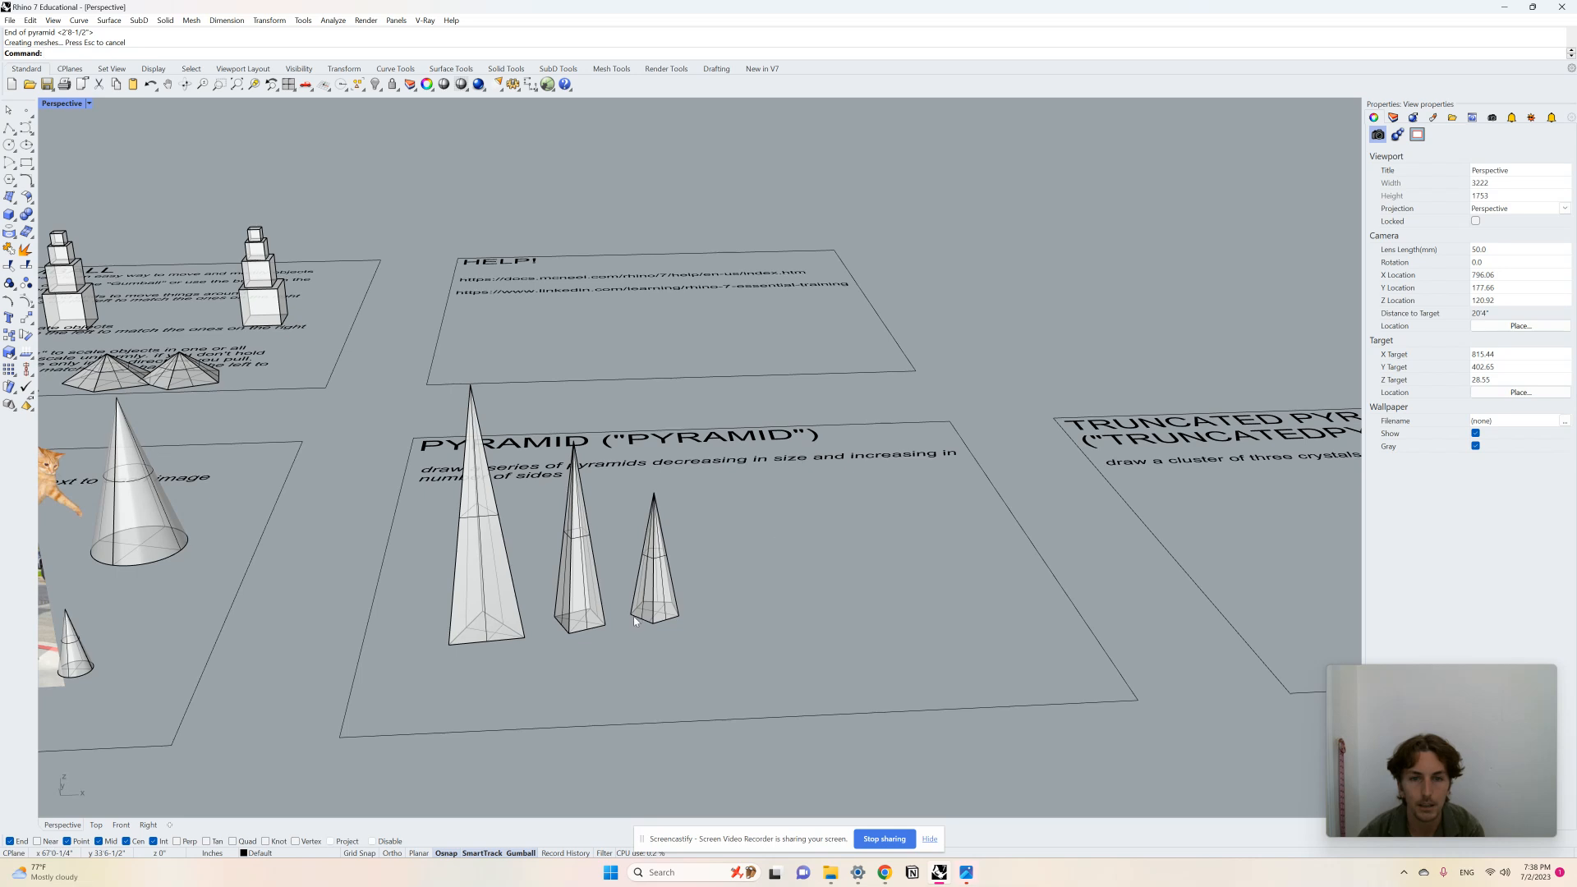
Step: Draw a smaller six-sided pyramid to the right of the five-sided pyramid
{"action": "scroll", "coordinate": [634, 622], "scroll_direction": "down", "scroll_amount": 4}
{"action": "right_click_drag", "start_coordinate": [634, 622], "coordinate": [630, 640]}
{"action": "scroll", "coordinate": [675, 597], "scroll_direction": "up", "scroll_amount": 2}
{"action": "key", "text": "Return"}
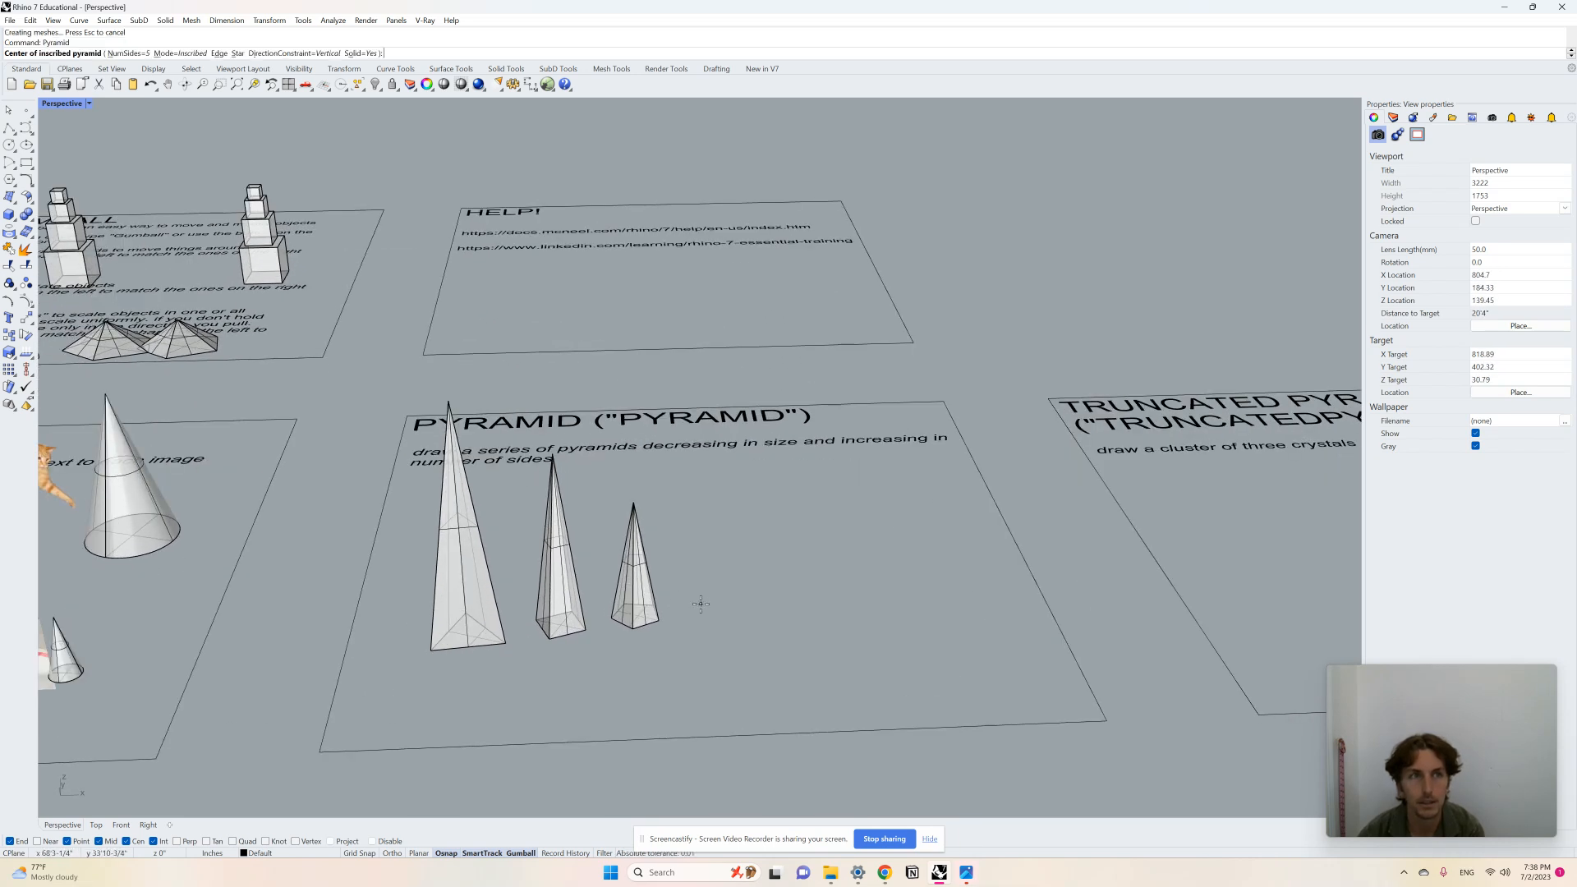
{"action": "type", "text": "N"}
{"action": "key", "text": "Return"}
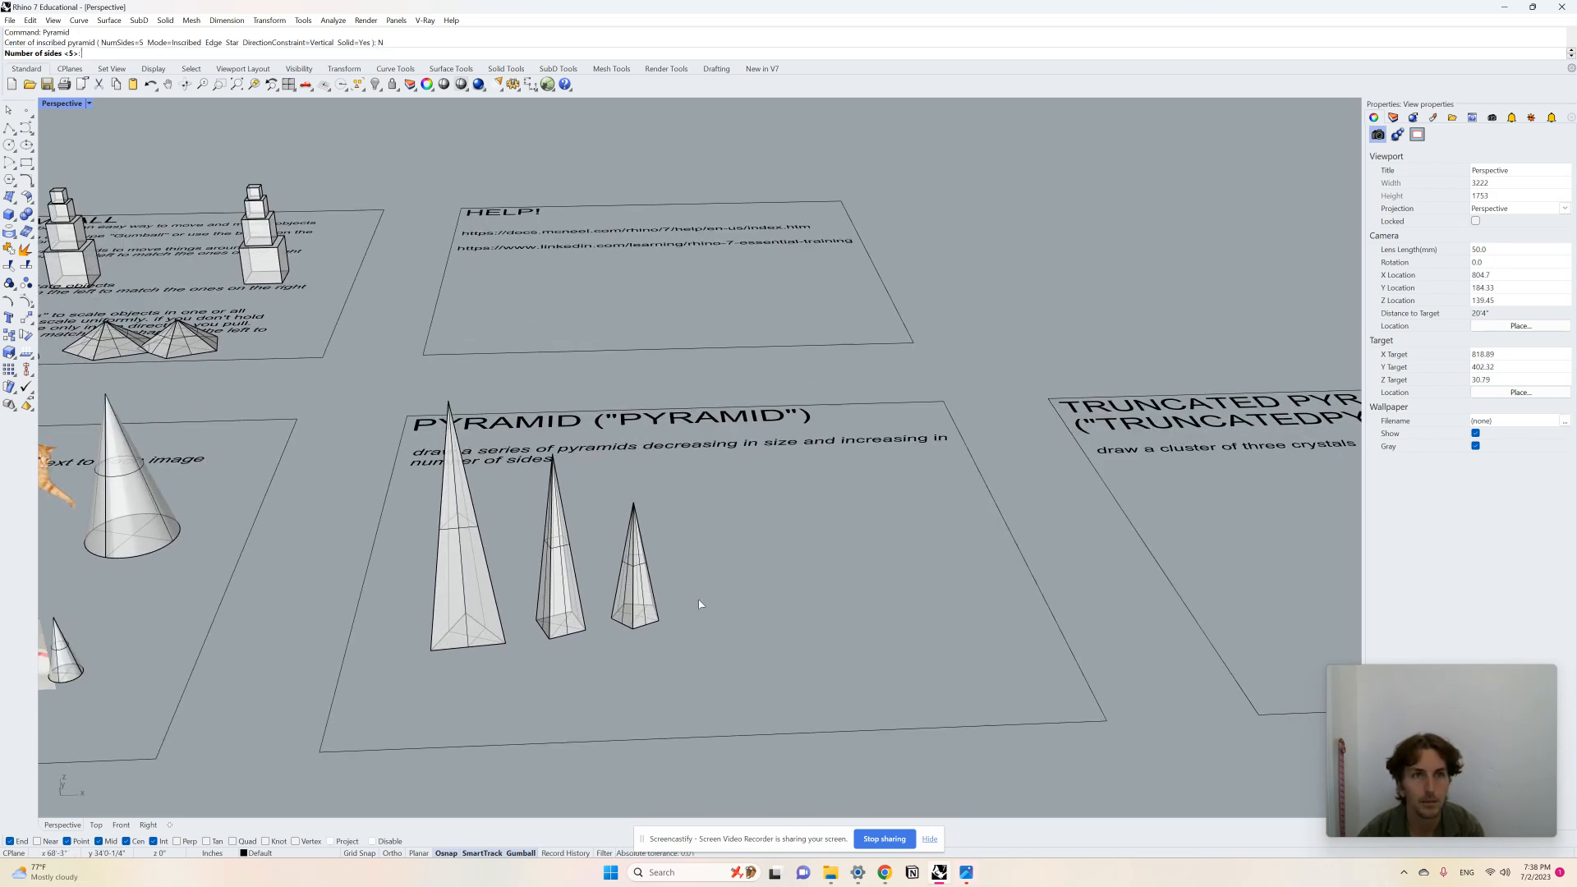
{"action": "key", "text": "Return"}
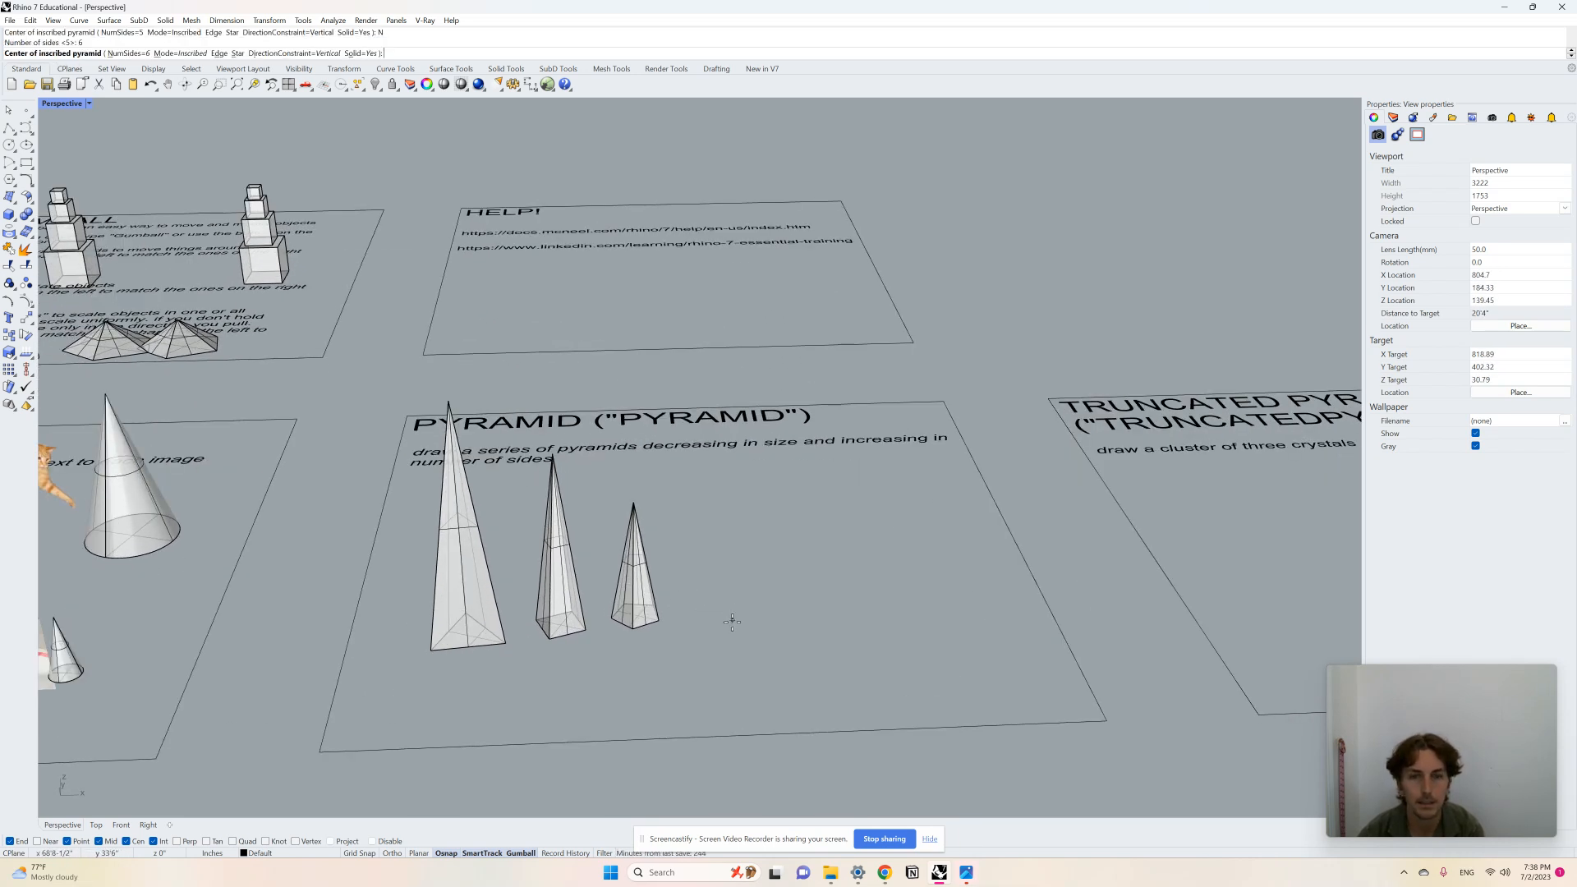
{"action": "left_click", "coordinate": [692, 613]}
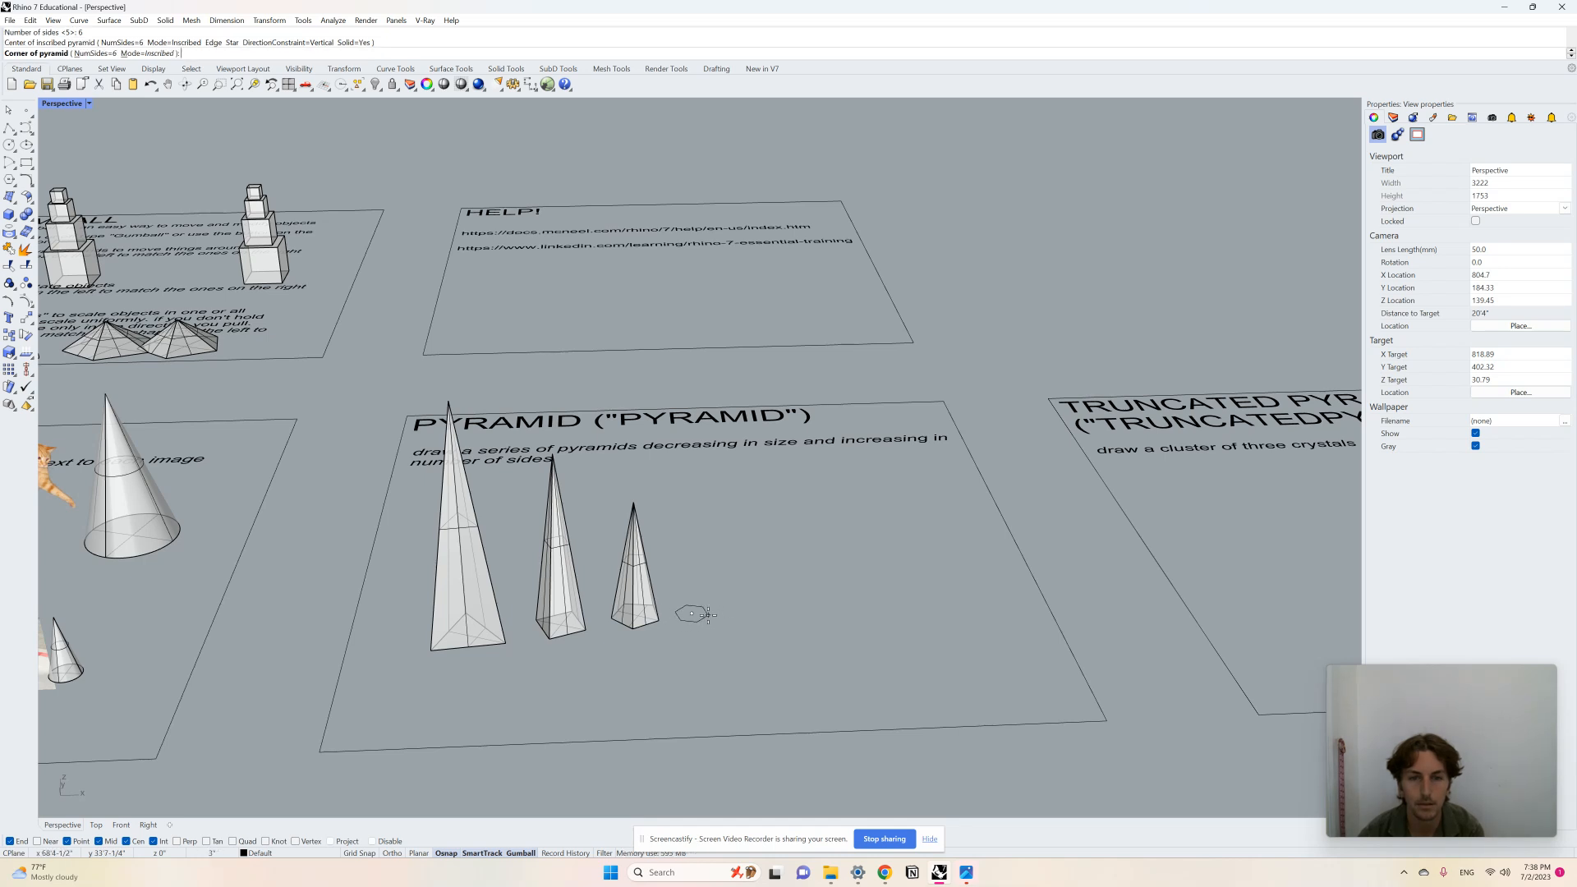
{"action": "left_click", "coordinate": [709, 614]}
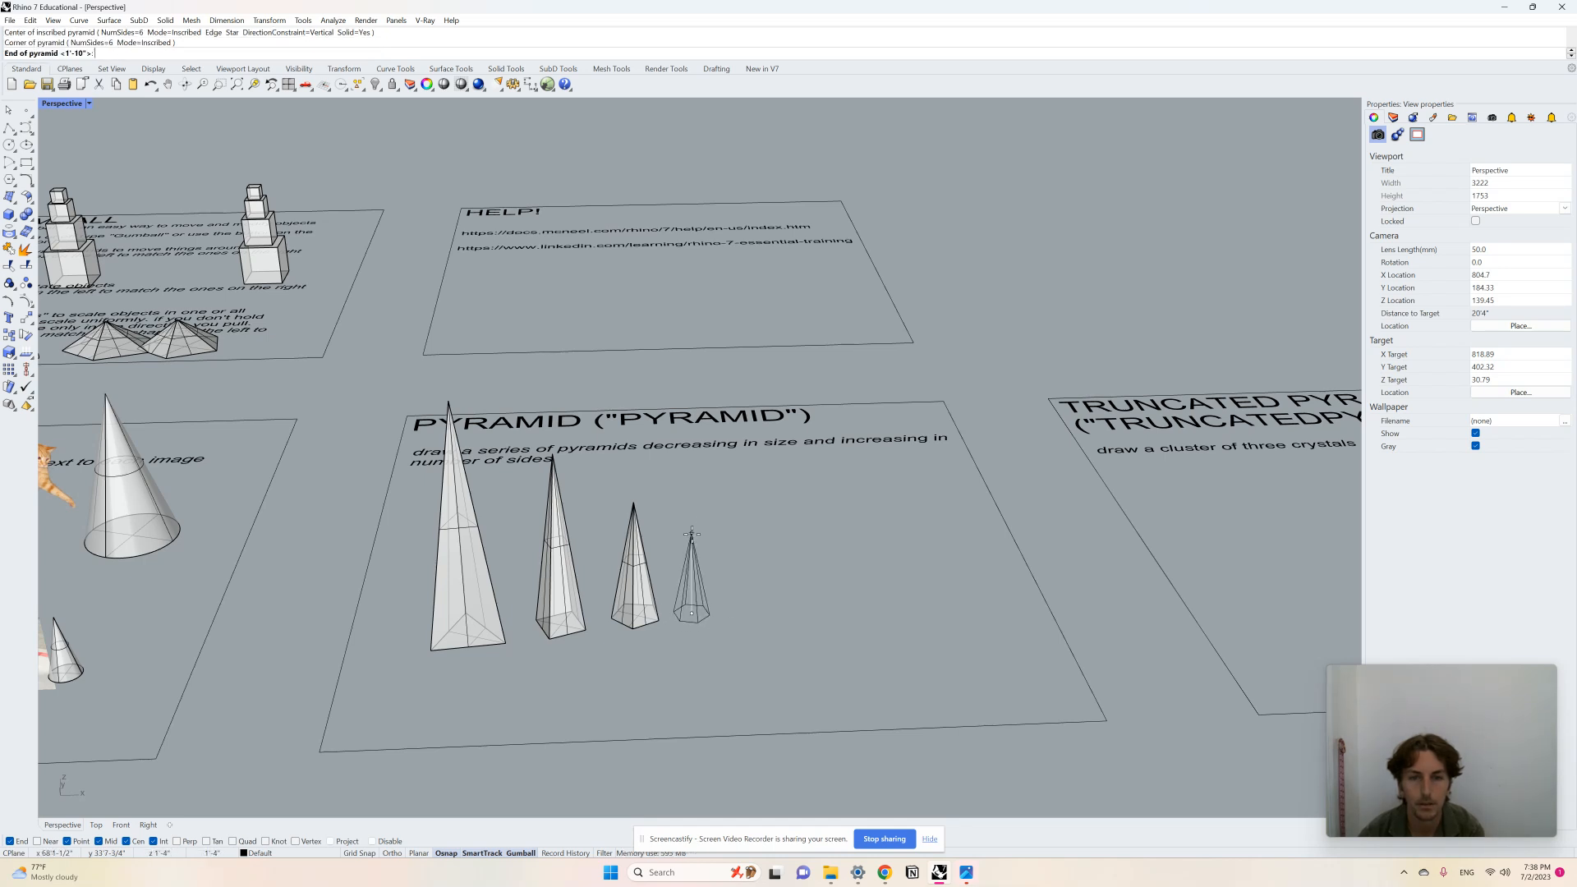
{"action": "left_click", "coordinate": [691, 534]}
{"action": "key", "text": "Return"}
{"action": "scroll", "coordinate": [727, 583], "scroll_direction": "up", "scroll_amount": 4}
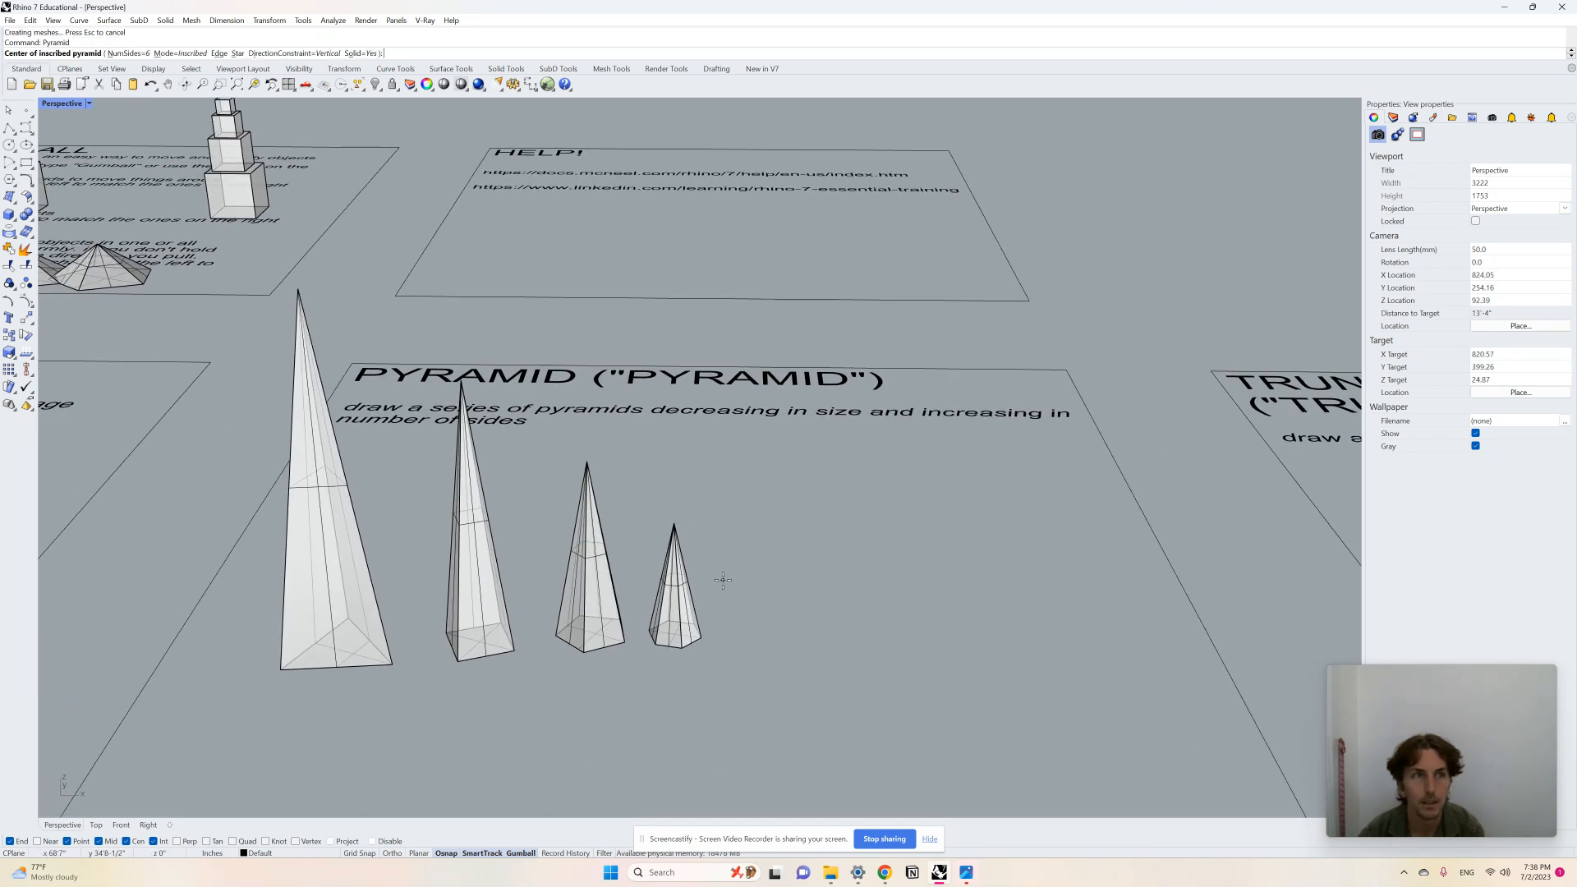
{"action": "key", "text": "Escape"}
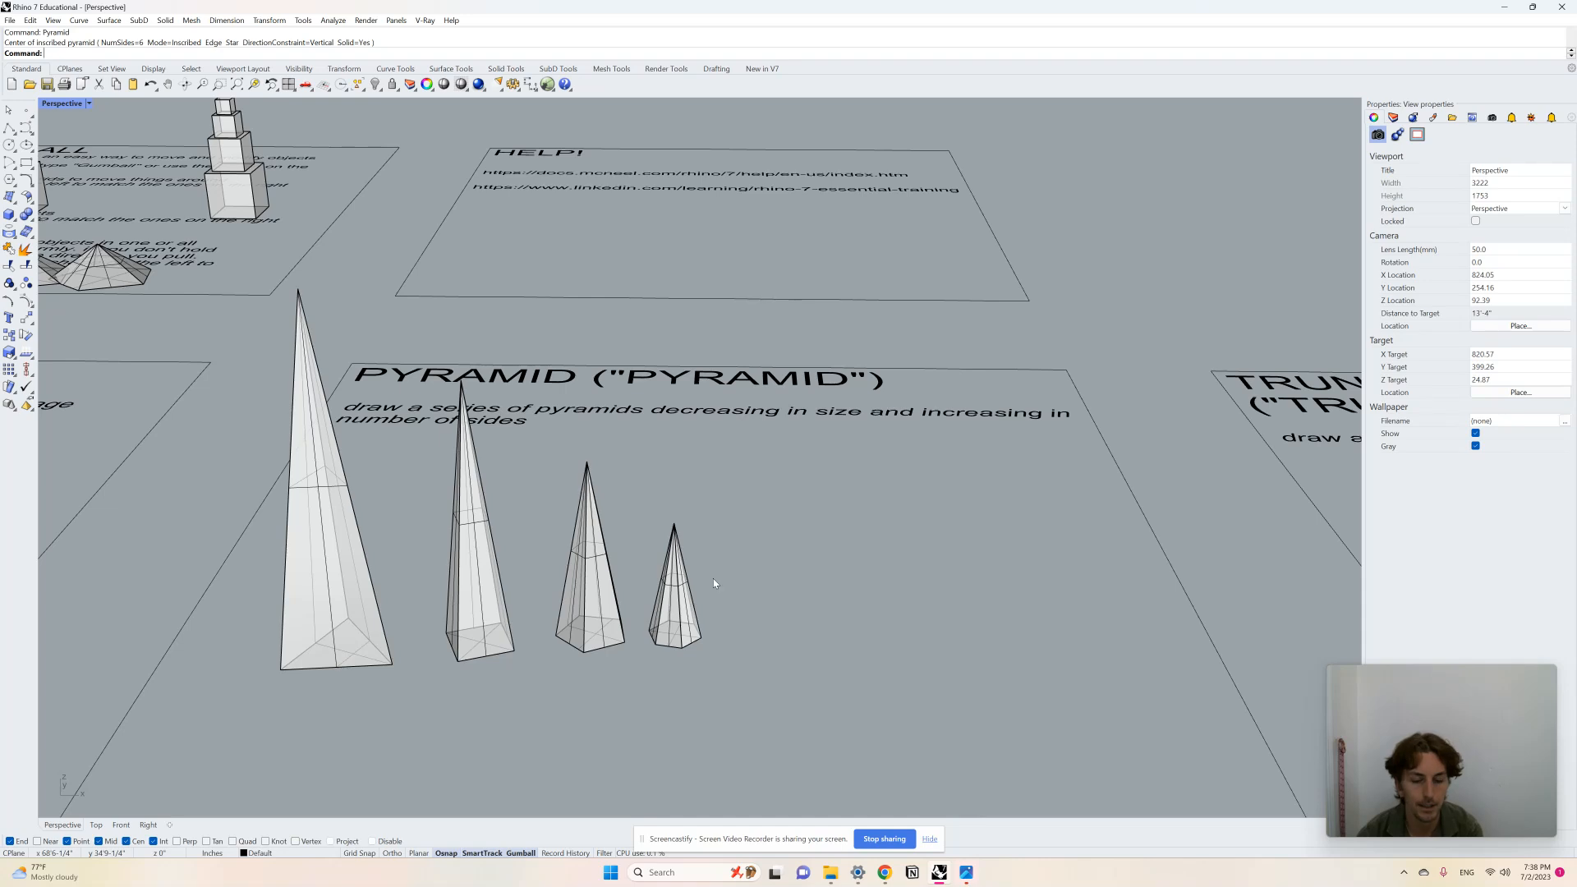
Step: Draw the smallest, seven-sided pyramid at the end of the row
{"action": "key", "text": "Return"}
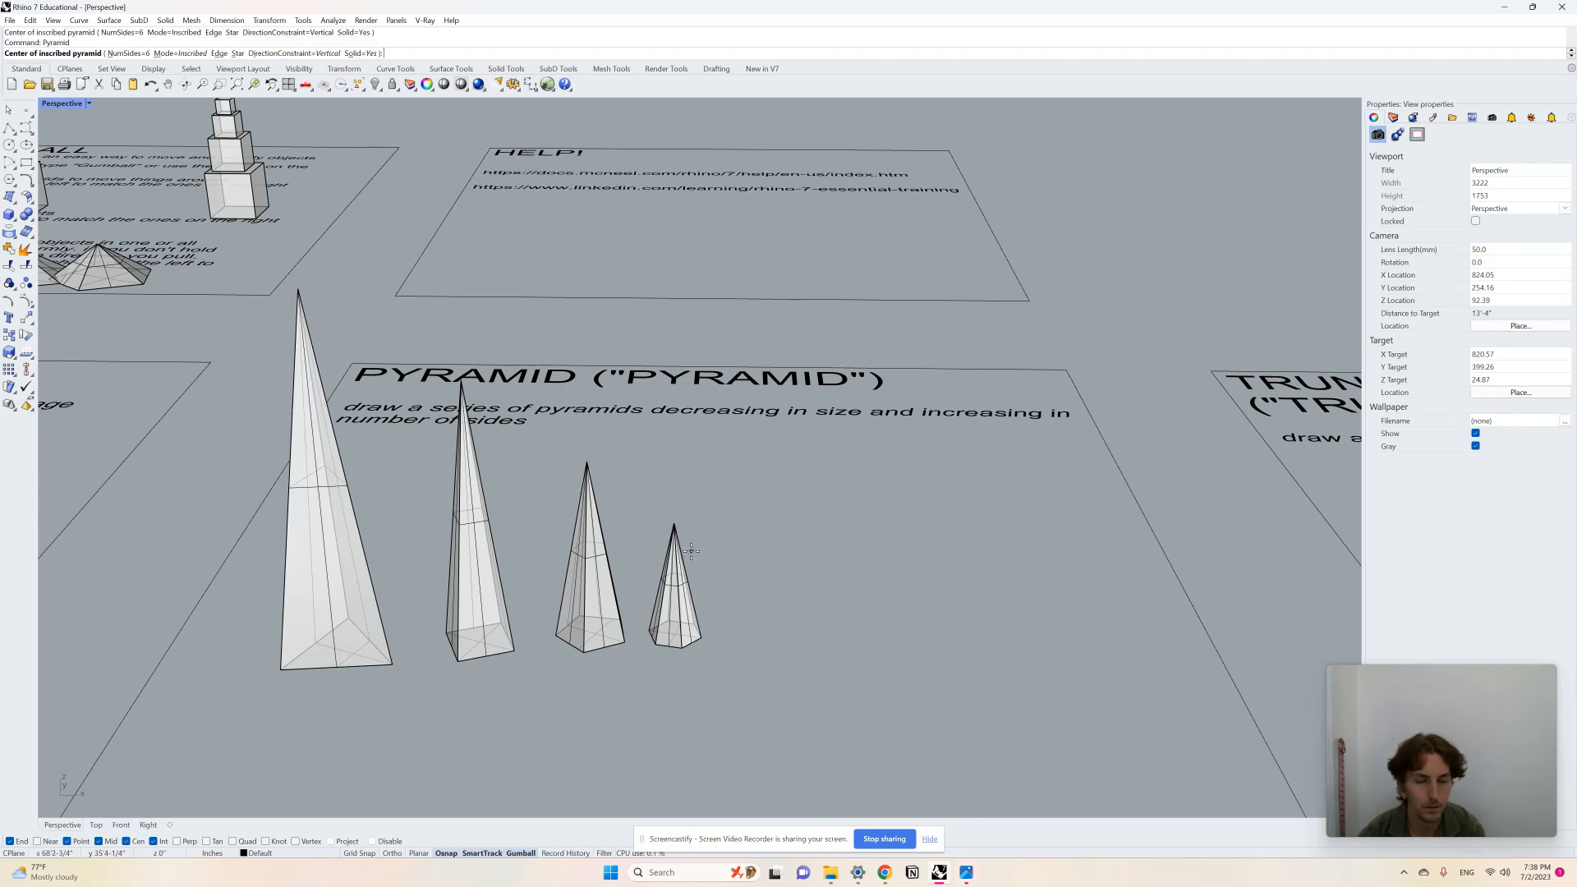
{"action": "type", "text": "N"}
{"action": "key", "text": "Return"}
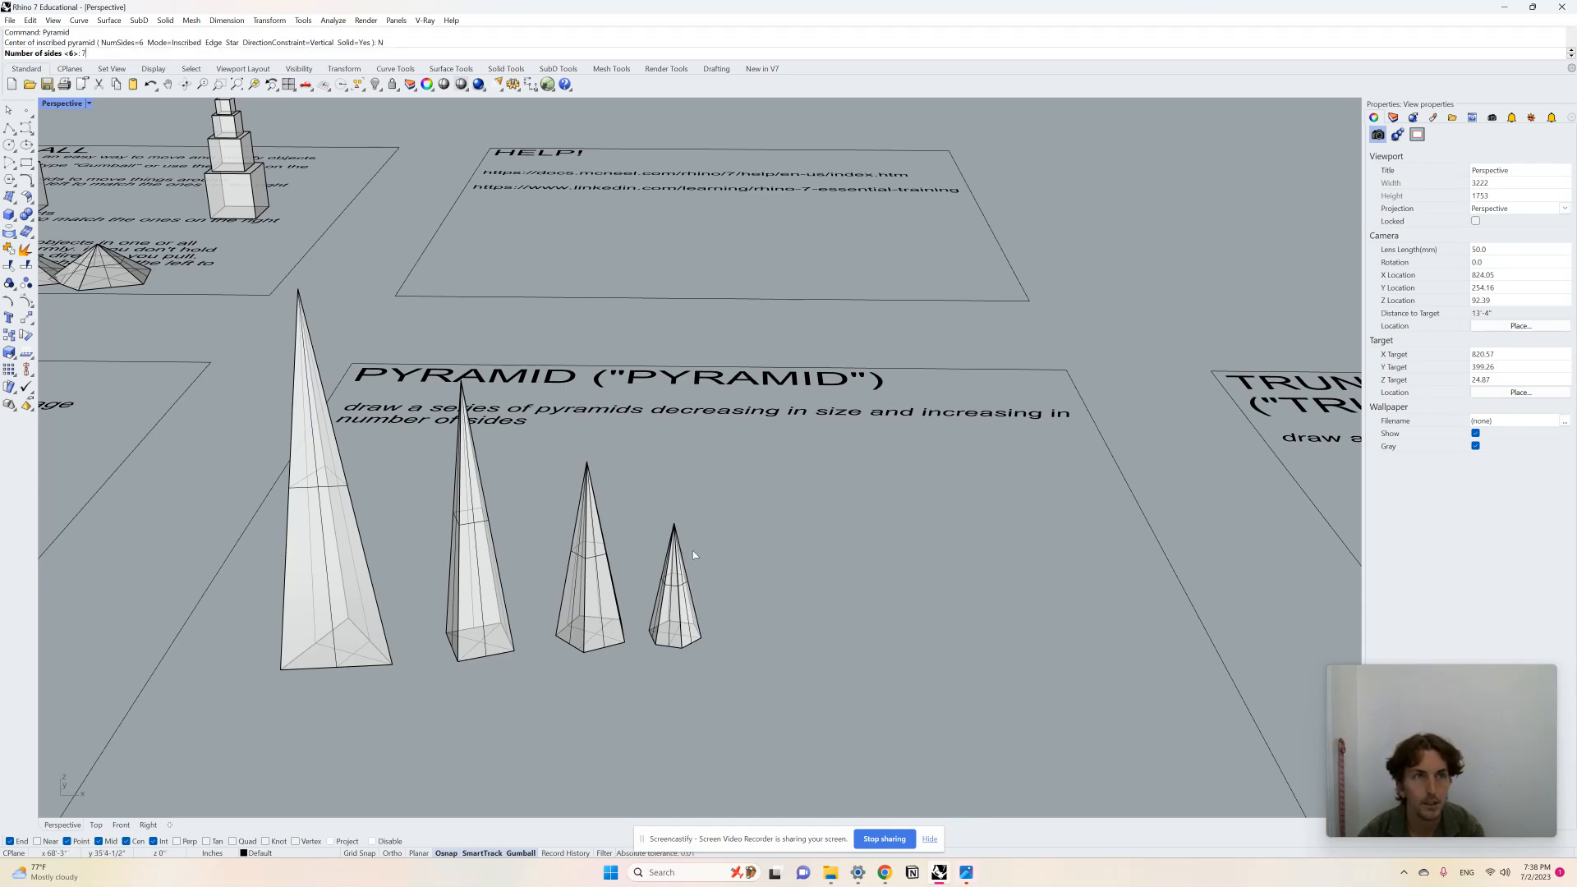
{"action": "key", "text": "Return"}
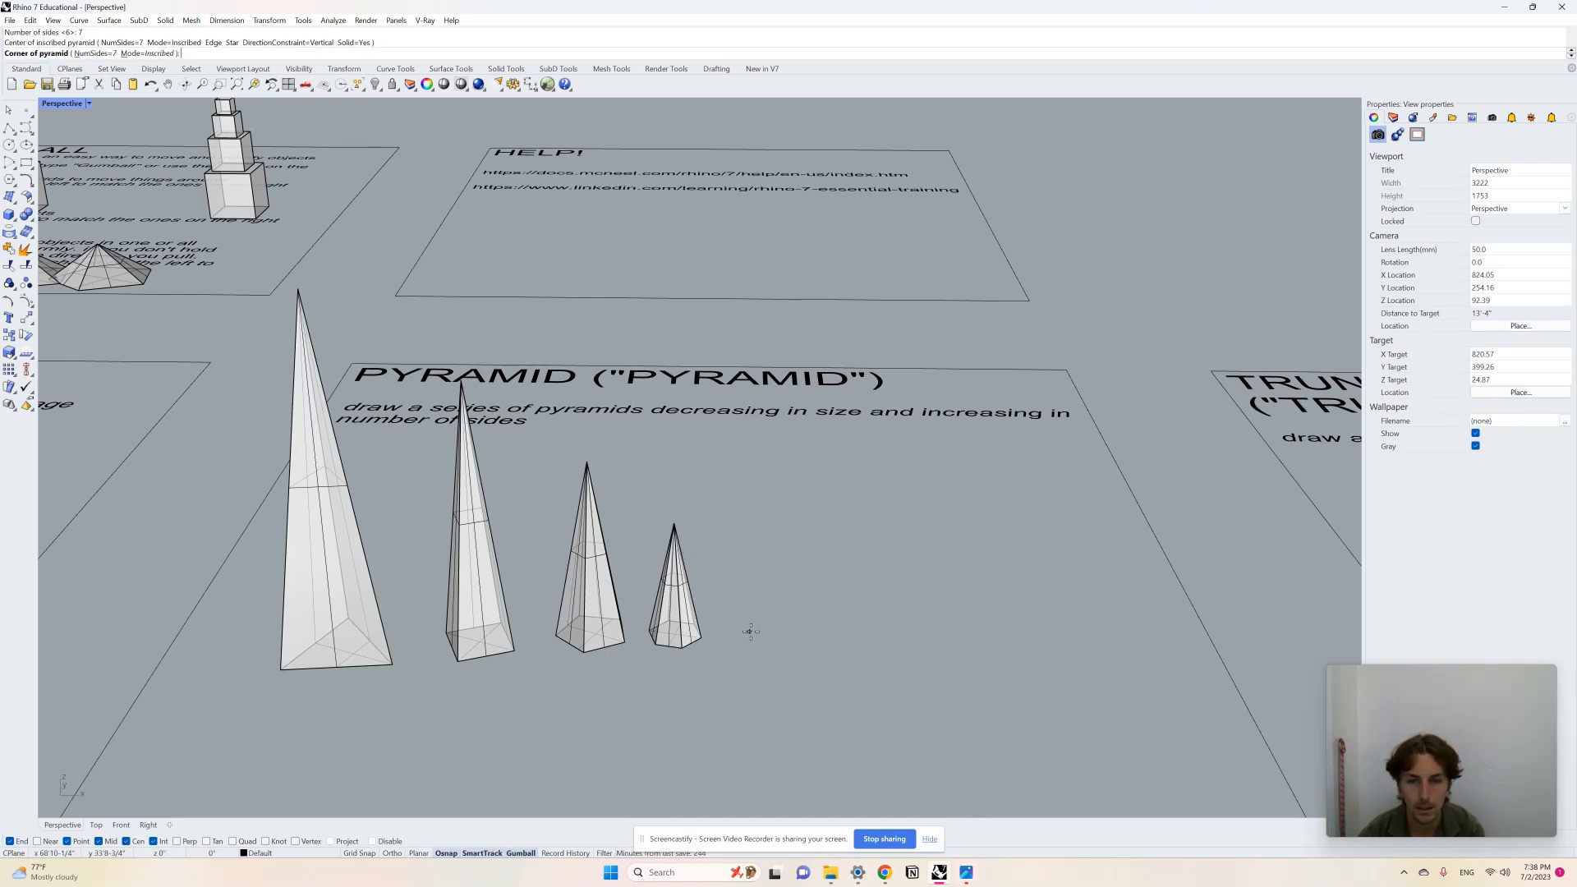
{"action": "left_click", "coordinate": [752, 632]}
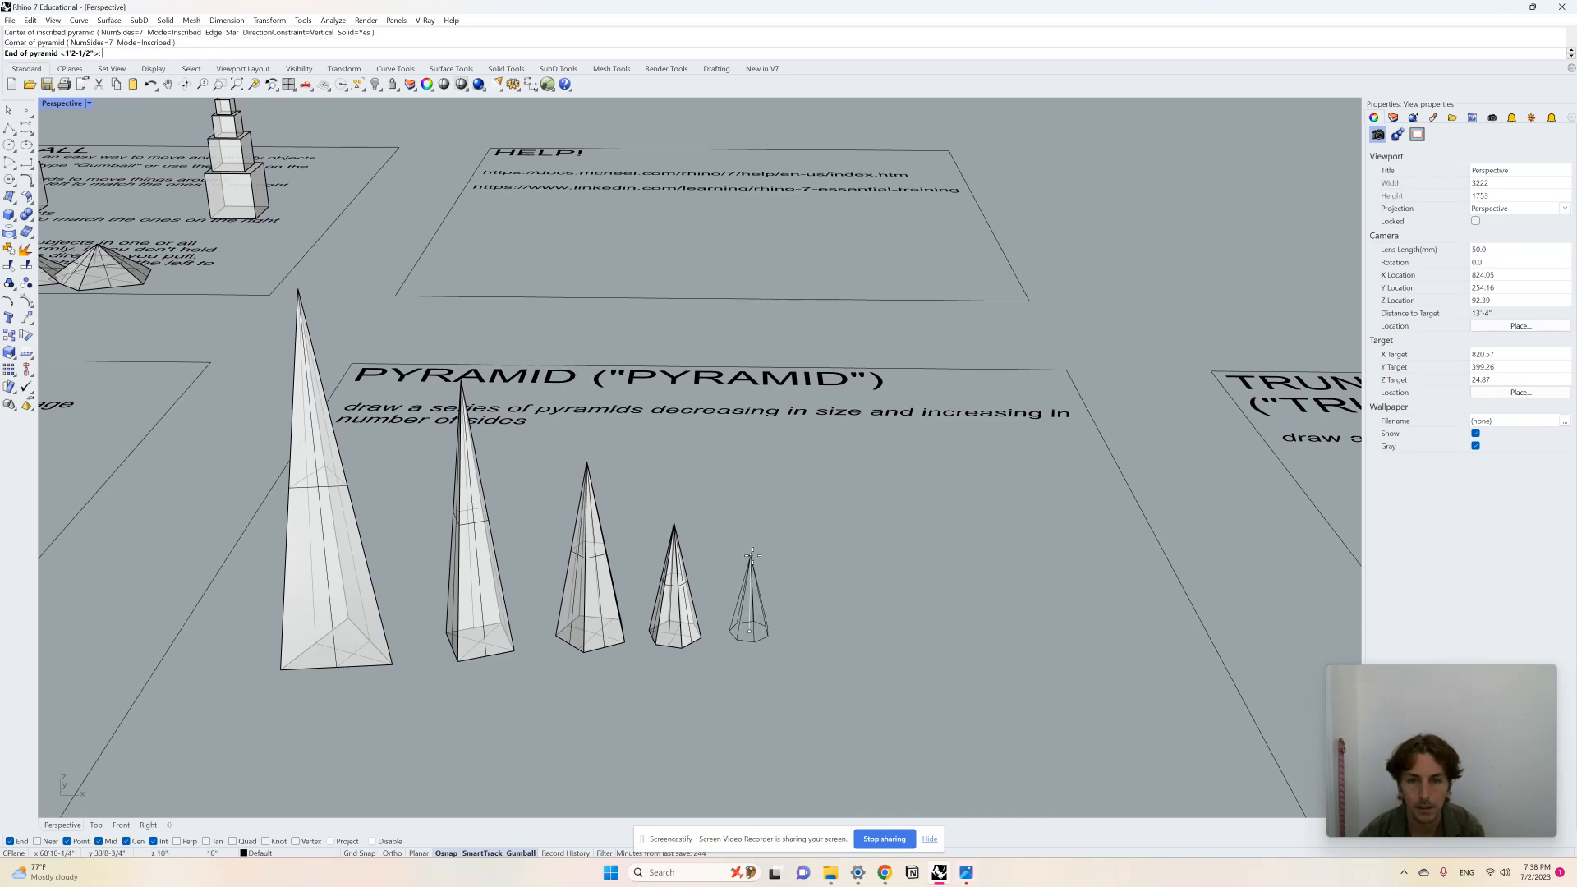
{"action": "left_click", "coordinate": [753, 555]}
Step: Move the pyramids in plan so they line up evenly in a single row
{"action": "scroll", "coordinate": [829, 602], "scroll_direction": "down", "scroll_amount": 8}
{"action": "right_click_drag", "start_coordinate": [783, 617], "coordinate": [782, 689]}
{"action": "scroll", "coordinate": [670, 524], "scroll_direction": "up", "scroll_amount": 5}
{"action": "left_click", "coordinate": [673, 445]}
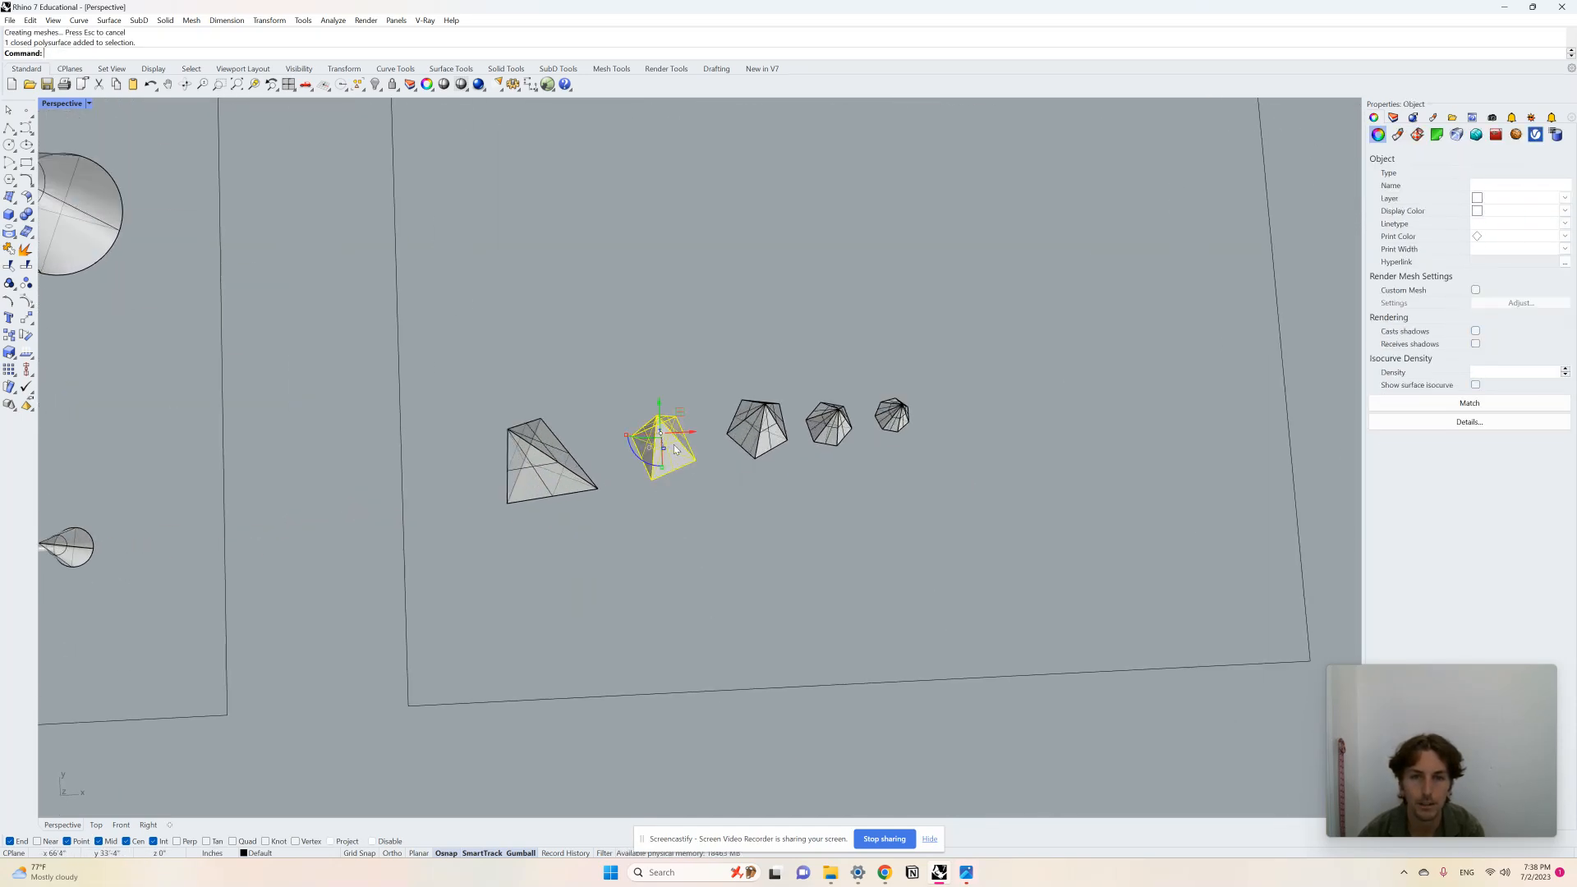
{"action": "left_click_drag", "start_coordinate": [668, 410], "coordinate": [652, 419]}
{"action": "left_click", "coordinate": [775, 421]}
{"action": "left_click_drag", "start_coordinate": [779, 395], "coordinate": [928, 417]}
{"action": "left_click", "coordinate": [837, 420]}
{"action": "left_click", "coordinate": [895, 413]}
{"action": "left_click", "coordinate": [1067, 441]}
Step: Examine the finished pyramid row and the truncated pyramid exercise board with its crystal image
{"action": "scroll", "coordinate": [874, 484], "scroll_direction": "down", "scroll_amount": 5}
{"action": "right_click_drag", "start_coordinate": [874, 485], "coordinate": [878, 366]}
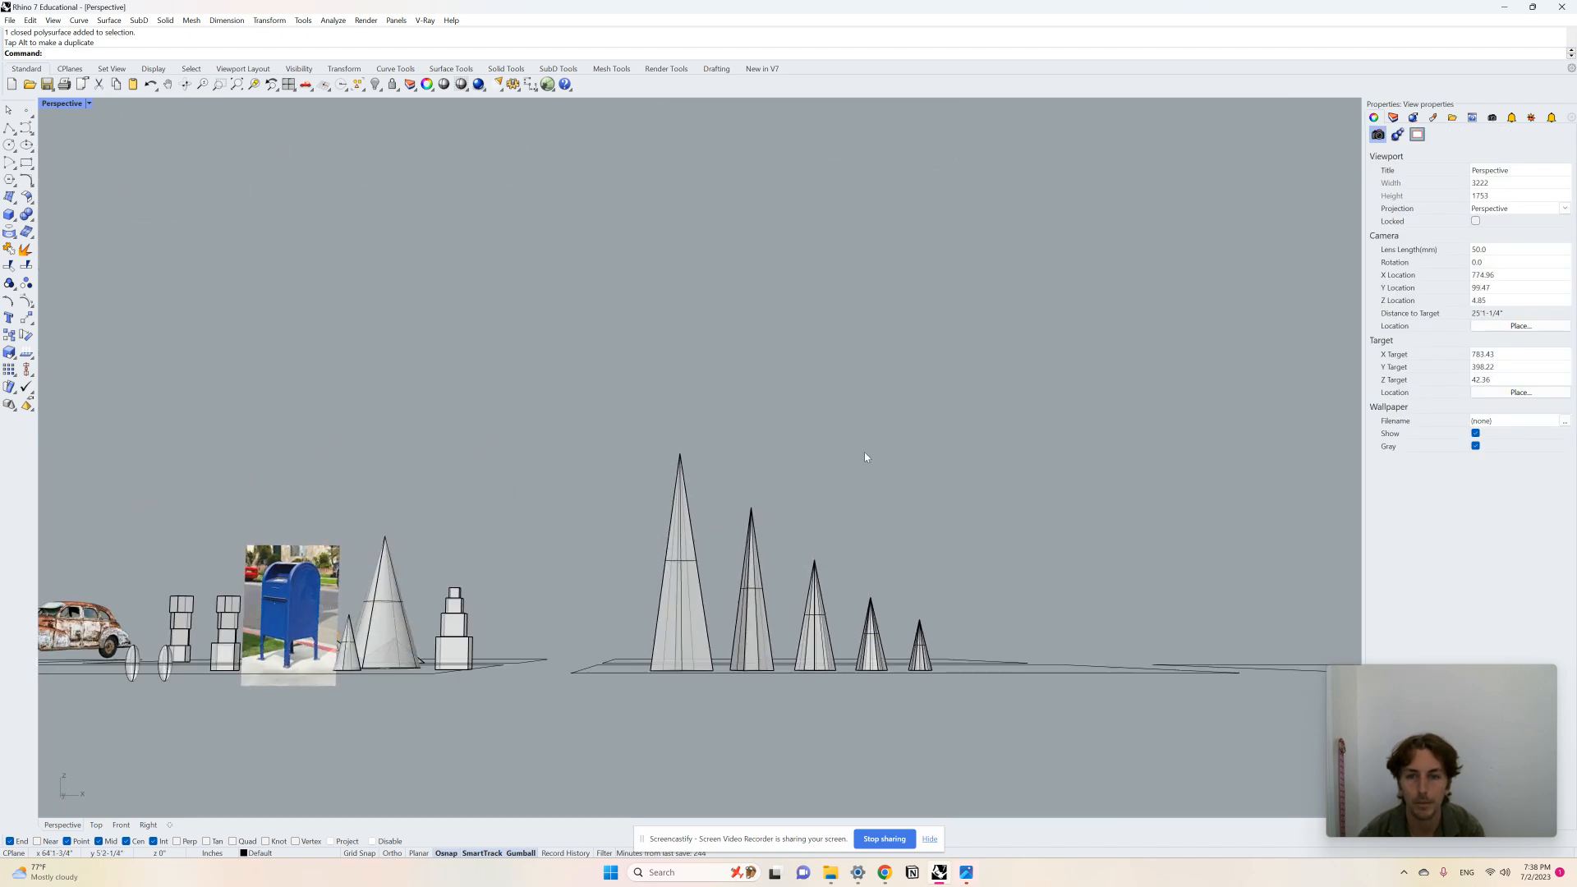
{"action": "scroll", "coordinate": [491, 522], "scroll_direction": "down", "scroll_amount": 3}
{"action": "right_click_drag", "start_coordinate": [494, 523], "coordinate": [516, 621]}
{"action": "scroll", "coordinate": [892, 514], "scroll_direction": "up", "scroll_amount": 4}
{"action": "scroll", "coordinate": [890, 511], "scroll_direction": "up", "scroll_amount": 5}
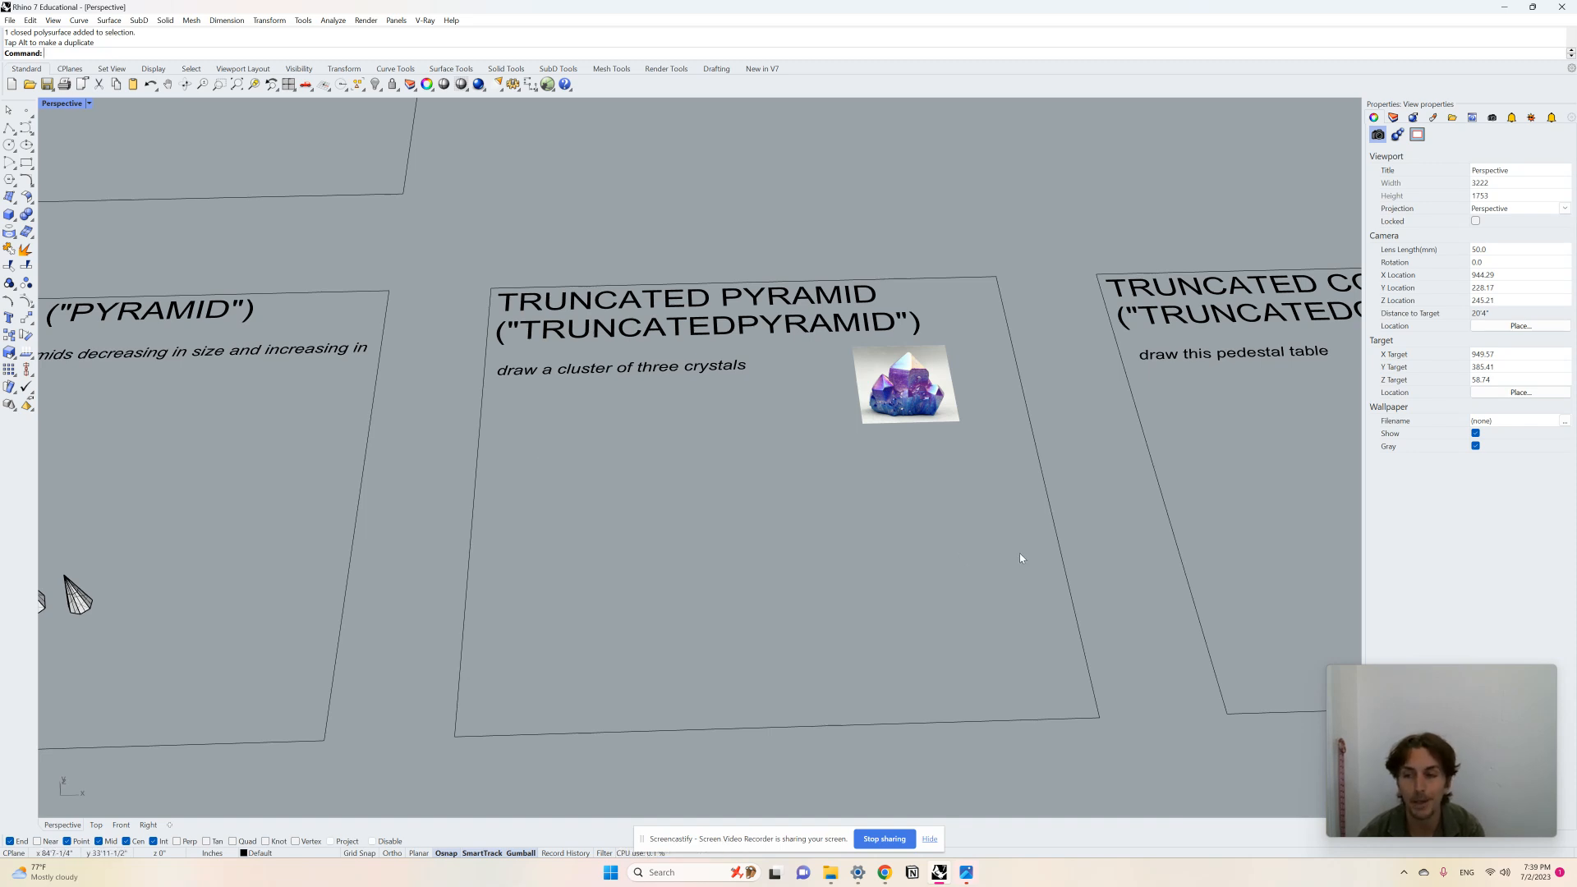
{"action": "scroll", "coordinate": [1019, 555], "scroll_direction": "down", "scroll_amount": 2}
{"action": "scroll", "coordinate": [822, 555], "scroll_direction": "up", "scroll_amount": 2}
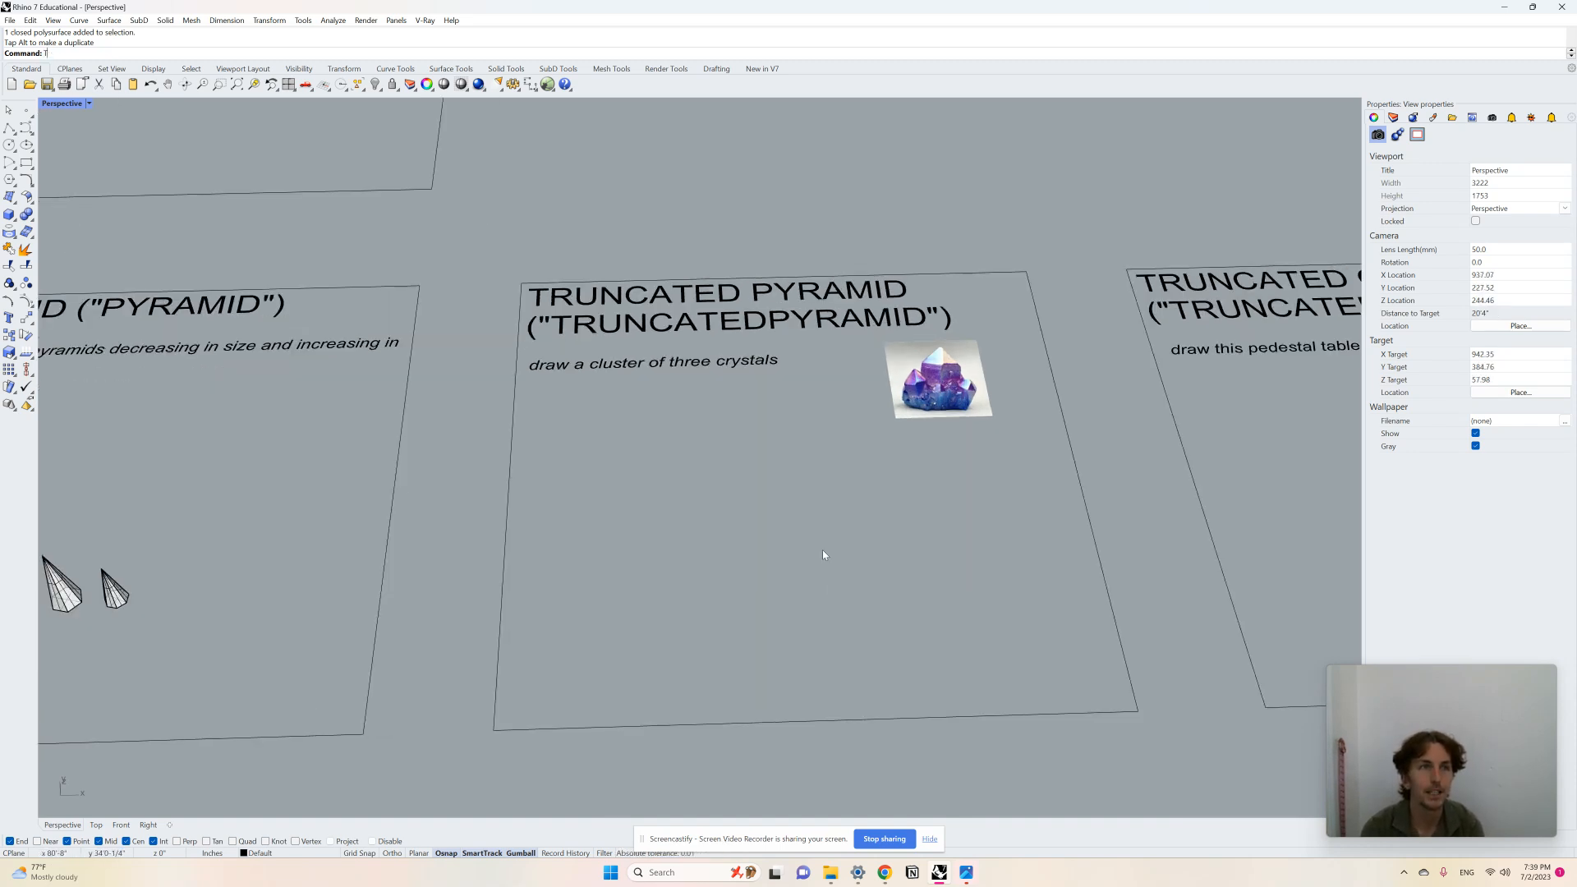
Step: Draw a tall five-sided truncated pyramid on the truncated pyramid board using TruncatedPyramid
{"action": "type", "text": "TruncatedCone"}
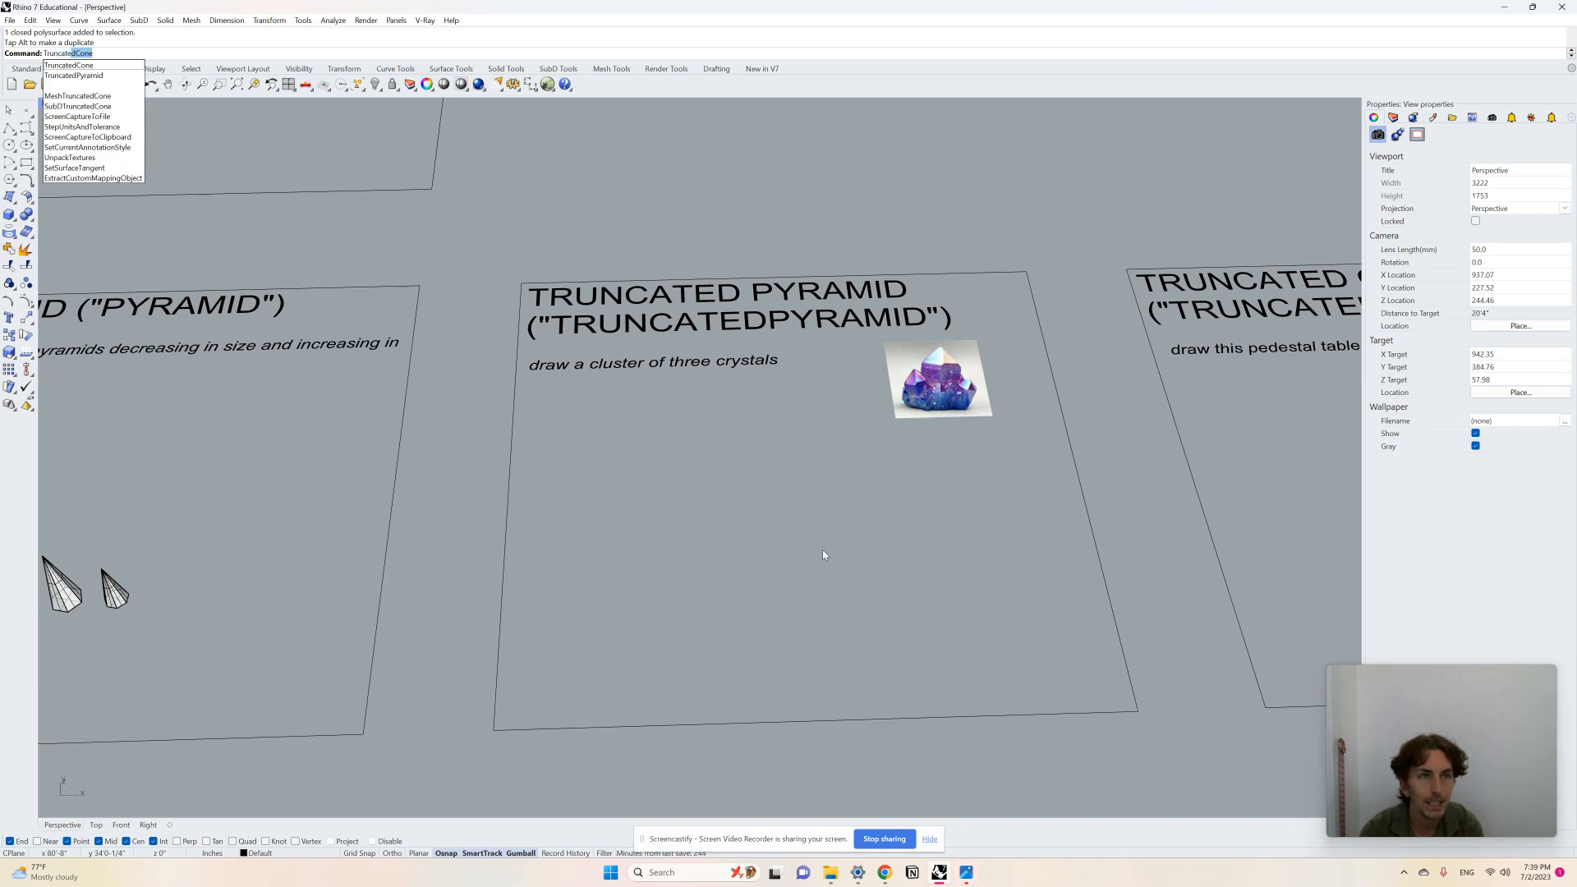
{"action": "key", "text": "Down"}
{"action": "key", "text": "Return"}
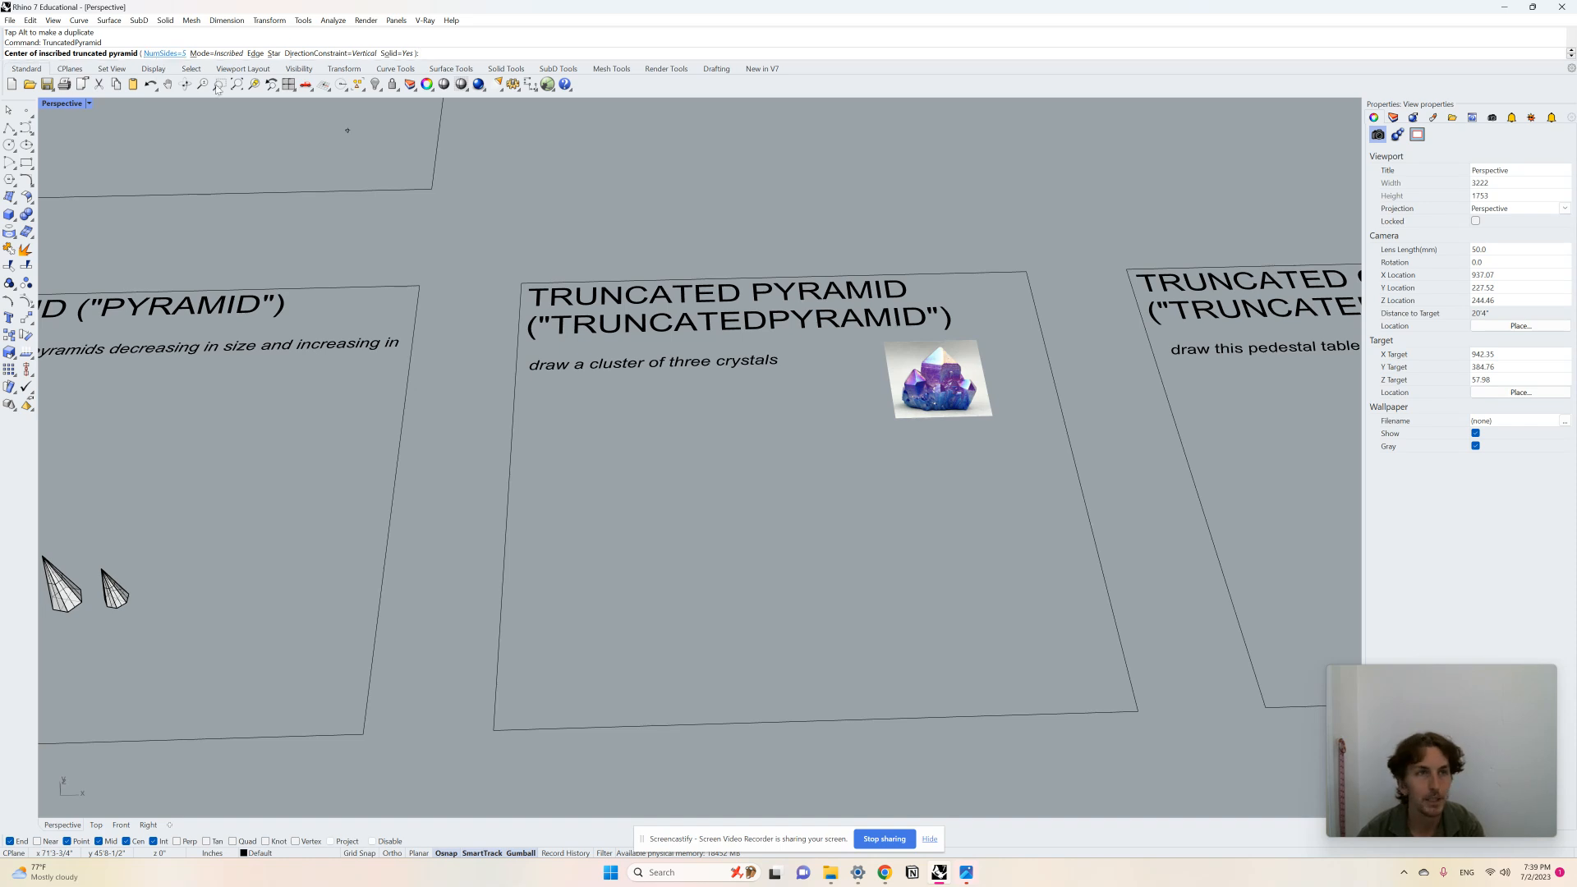
{"action": "left_click", "coordinate": [671, 548]}
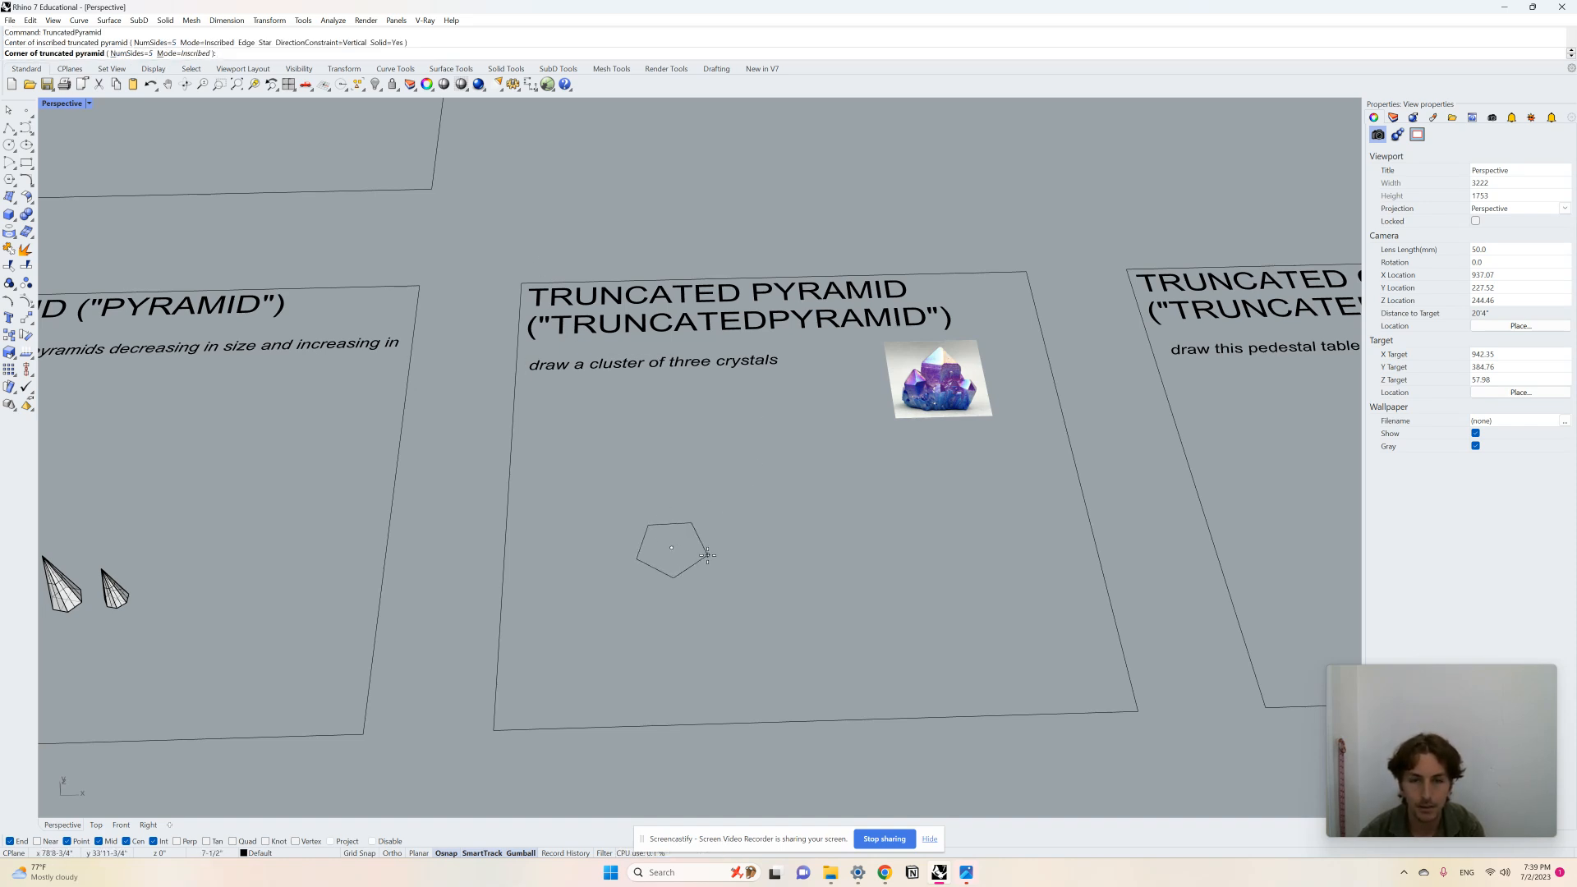
{"action": "left_click", "coordinate": [707, 555]}
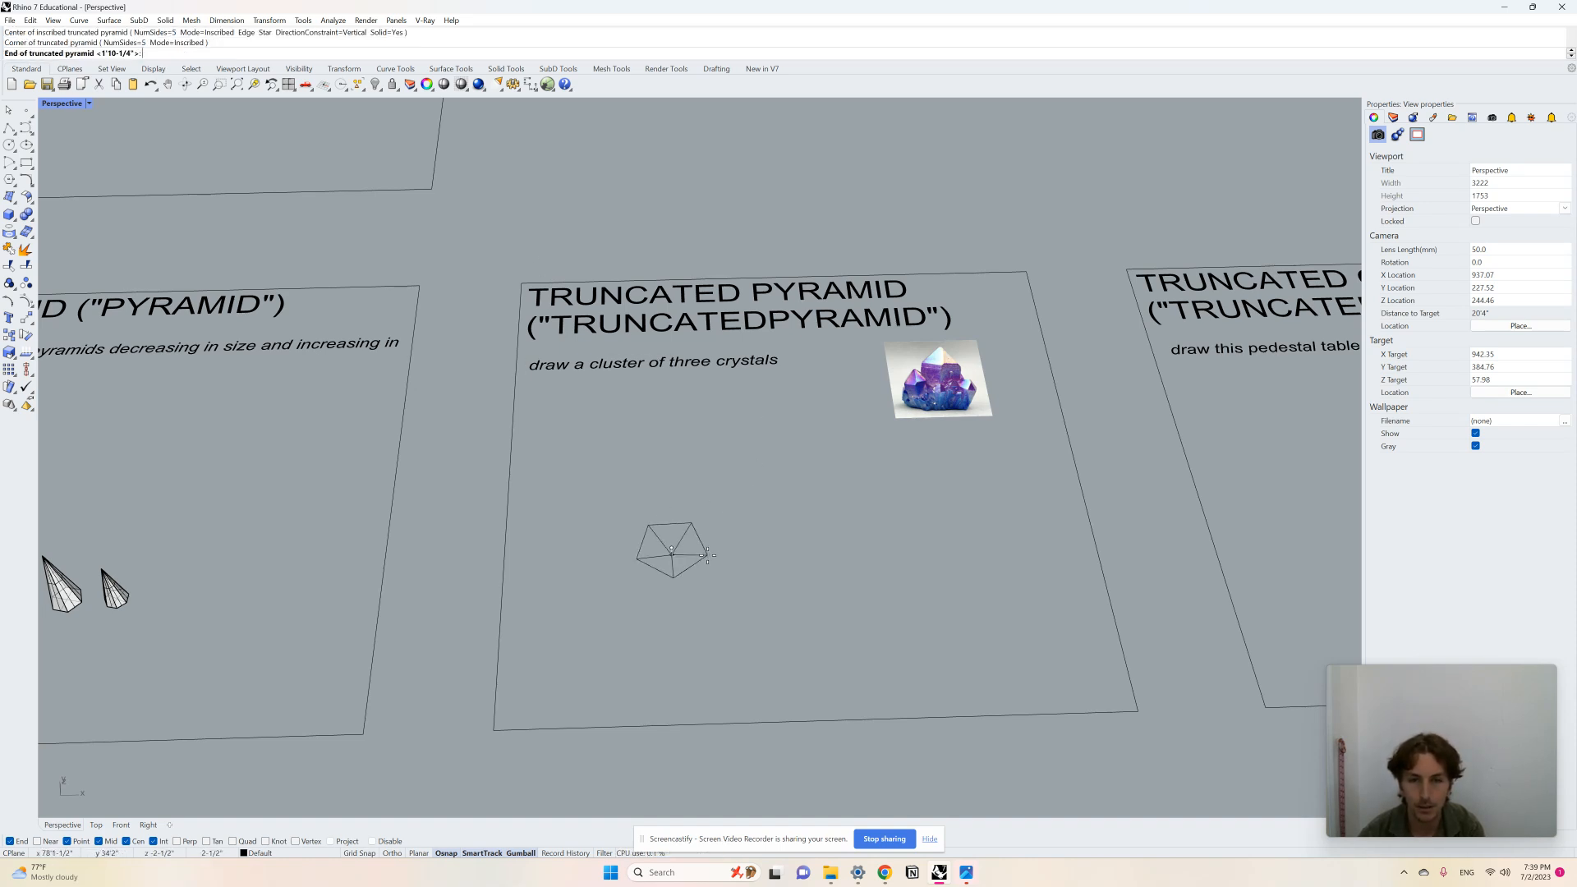
{"action": "left_click", "coordinate": [685, 448]}
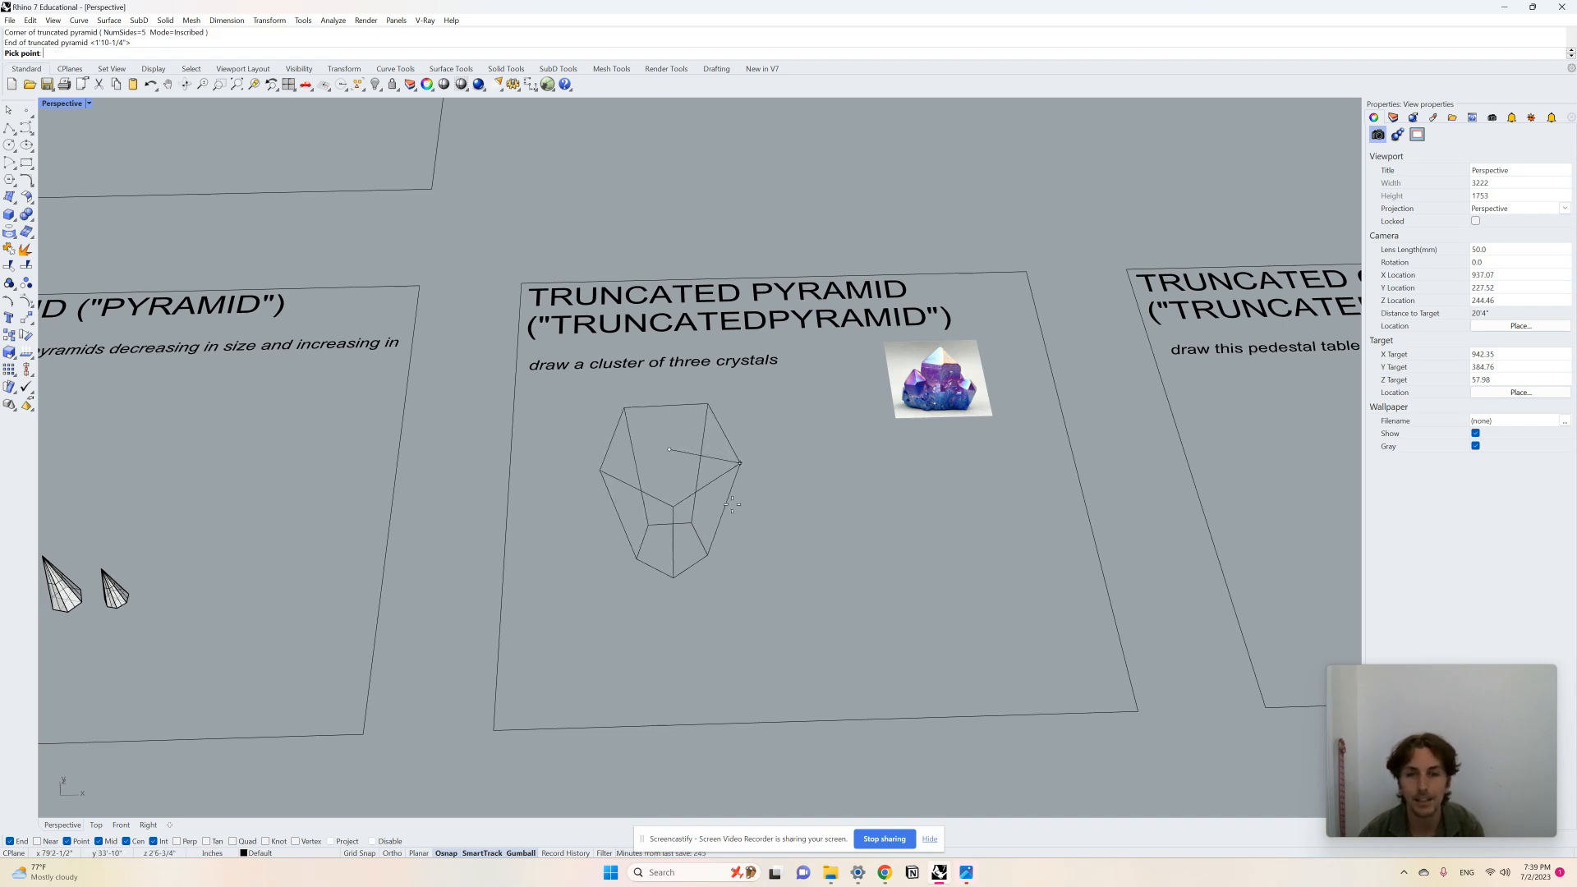
{"action": "right_click_drag", "start_coordinate": [733, 501], "coordinate": [722, 450]}
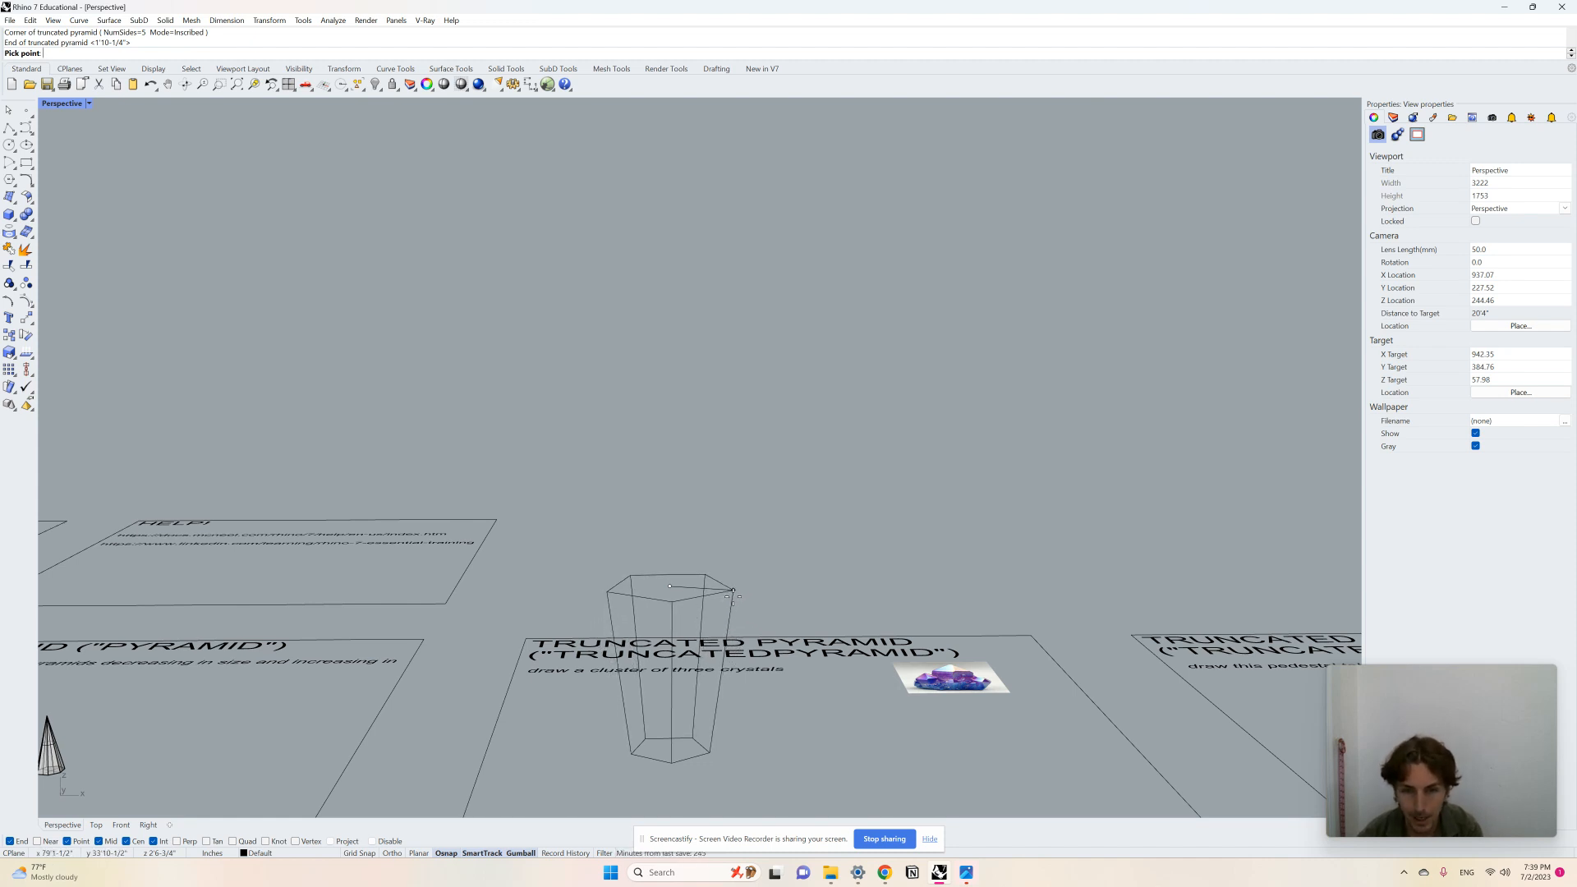
{"action": "left_click", "coordinate": [730, 591]}
{"action": "scroll", "coordinate": [788, 617], "scroll_direction": "down", "scroll_amount": 5}
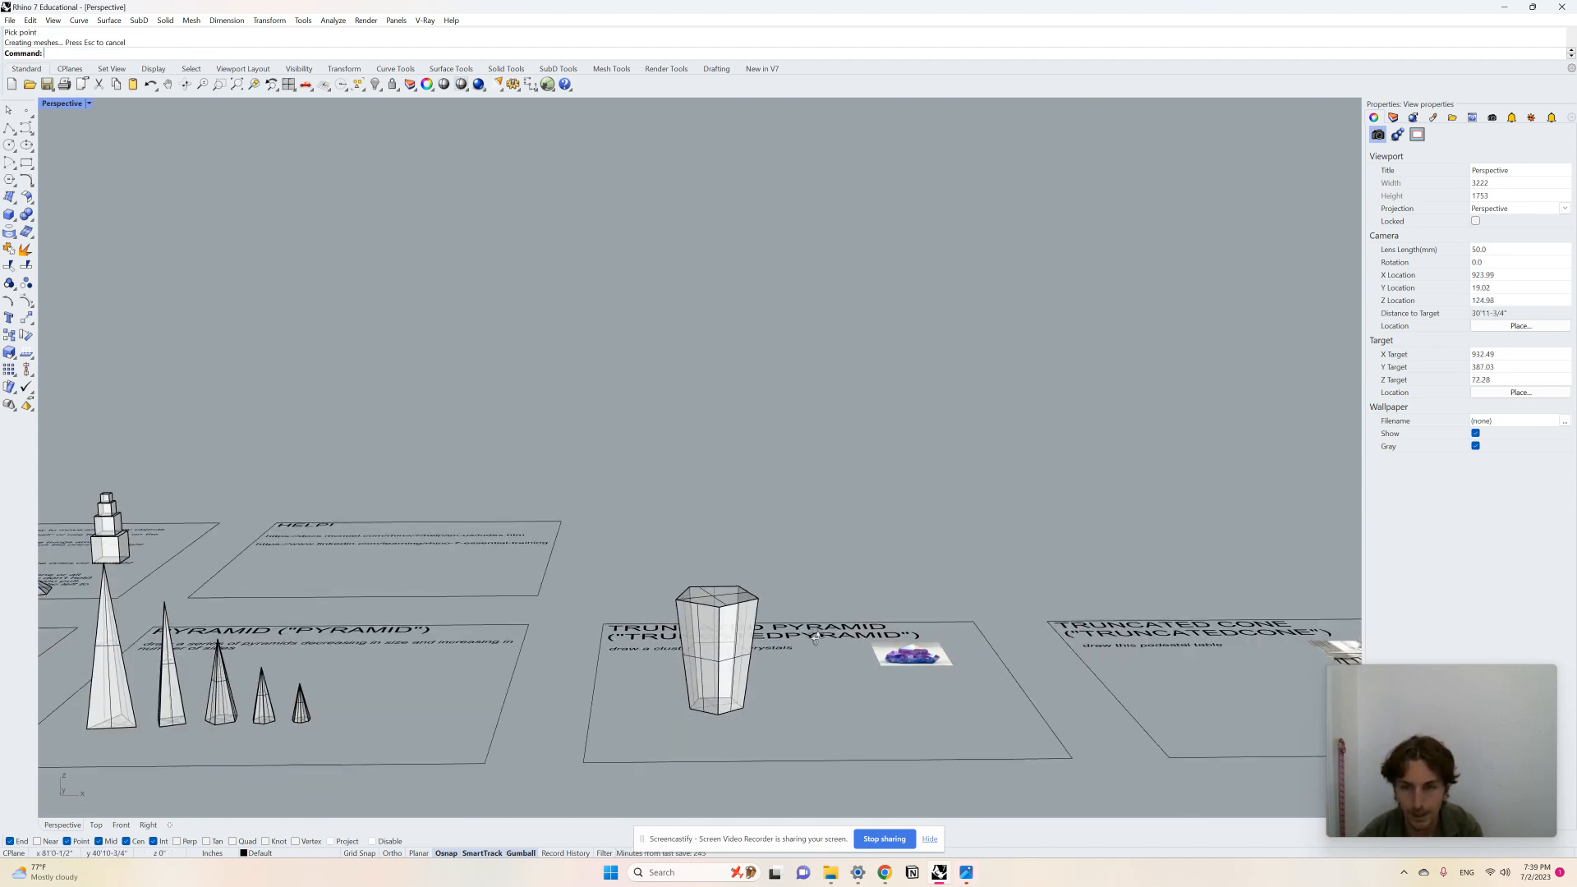
{"action": "scroll", "coordinate": [877, 628], "scroll_direction": "up", "scroll_amount": 6}
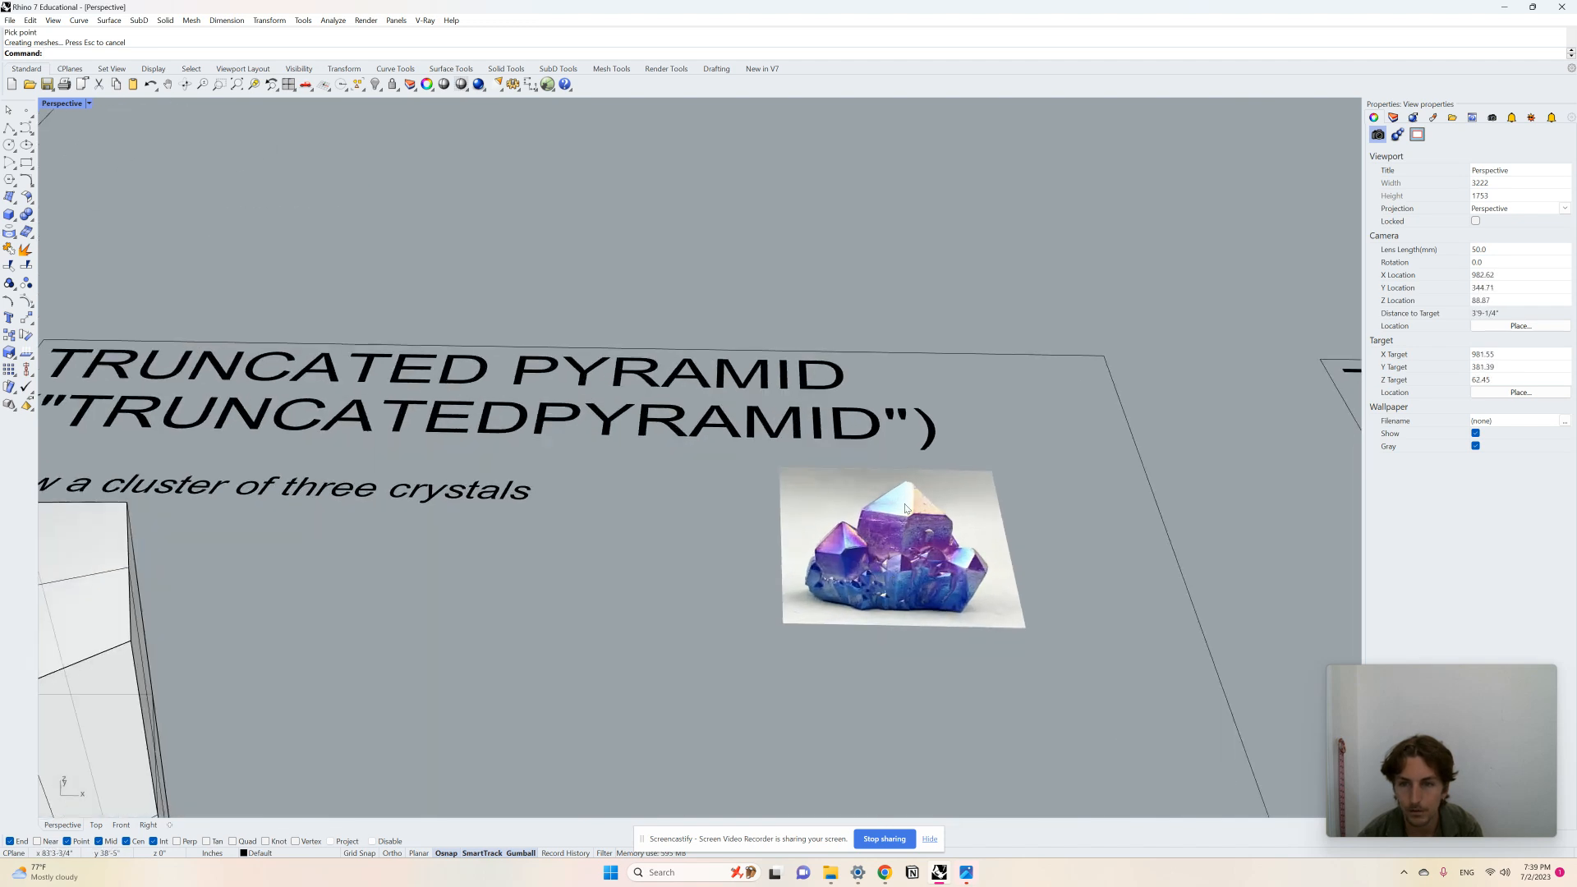
{"action": "scroll", "coordinate": [829, 567], "scroll_direction": "down", "scroll_amount": 5}
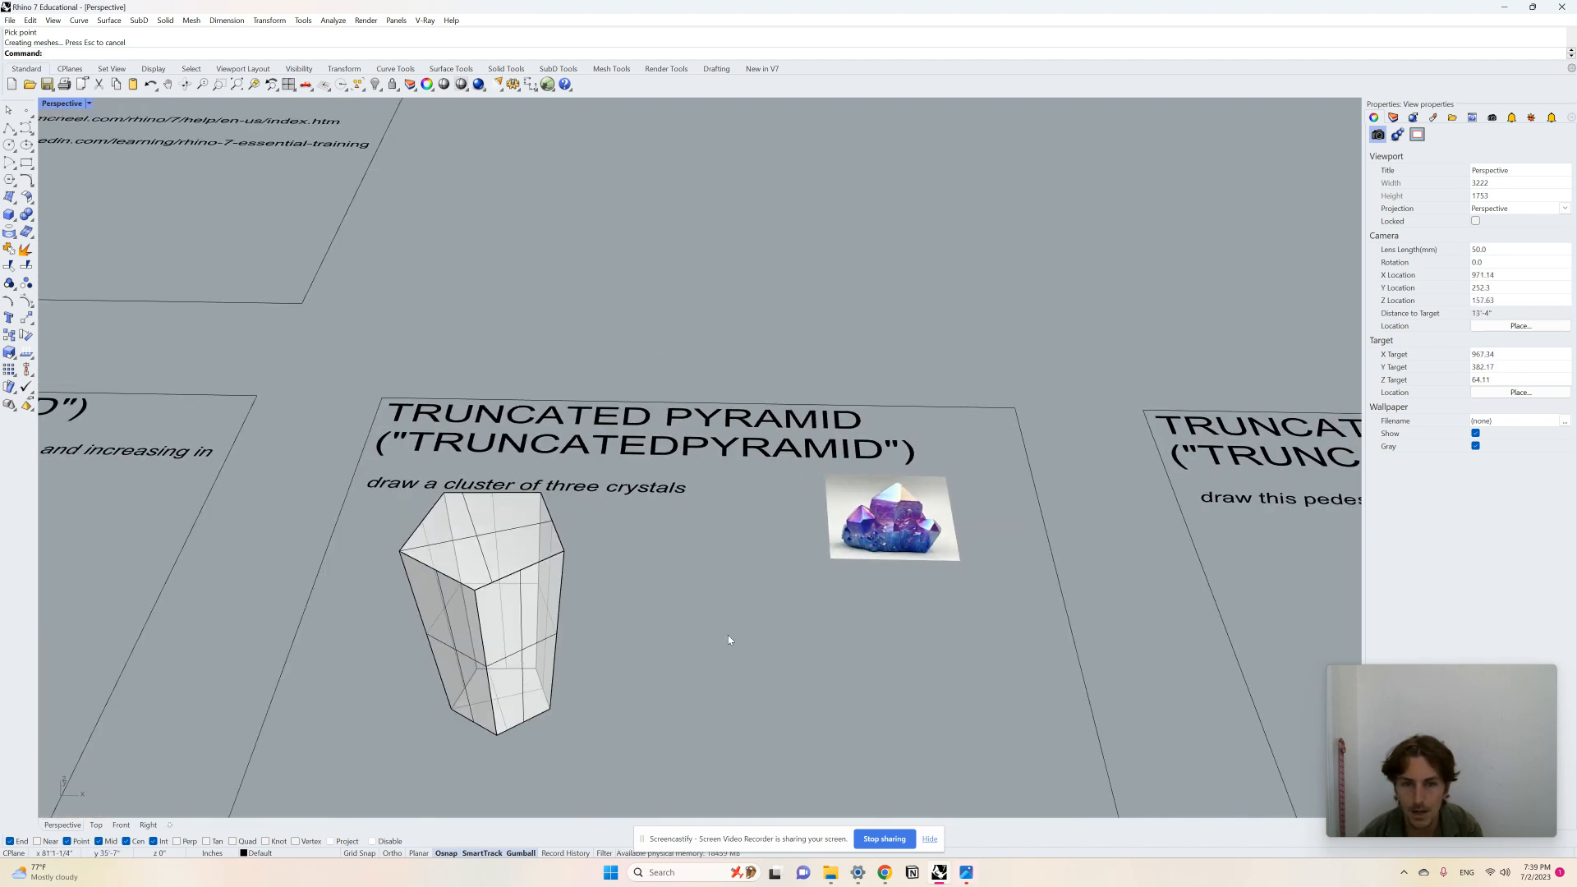
{"action": "scroll", "coordinate": [731, 636], "scroll_direction": "up", "scroll_amount": 3}
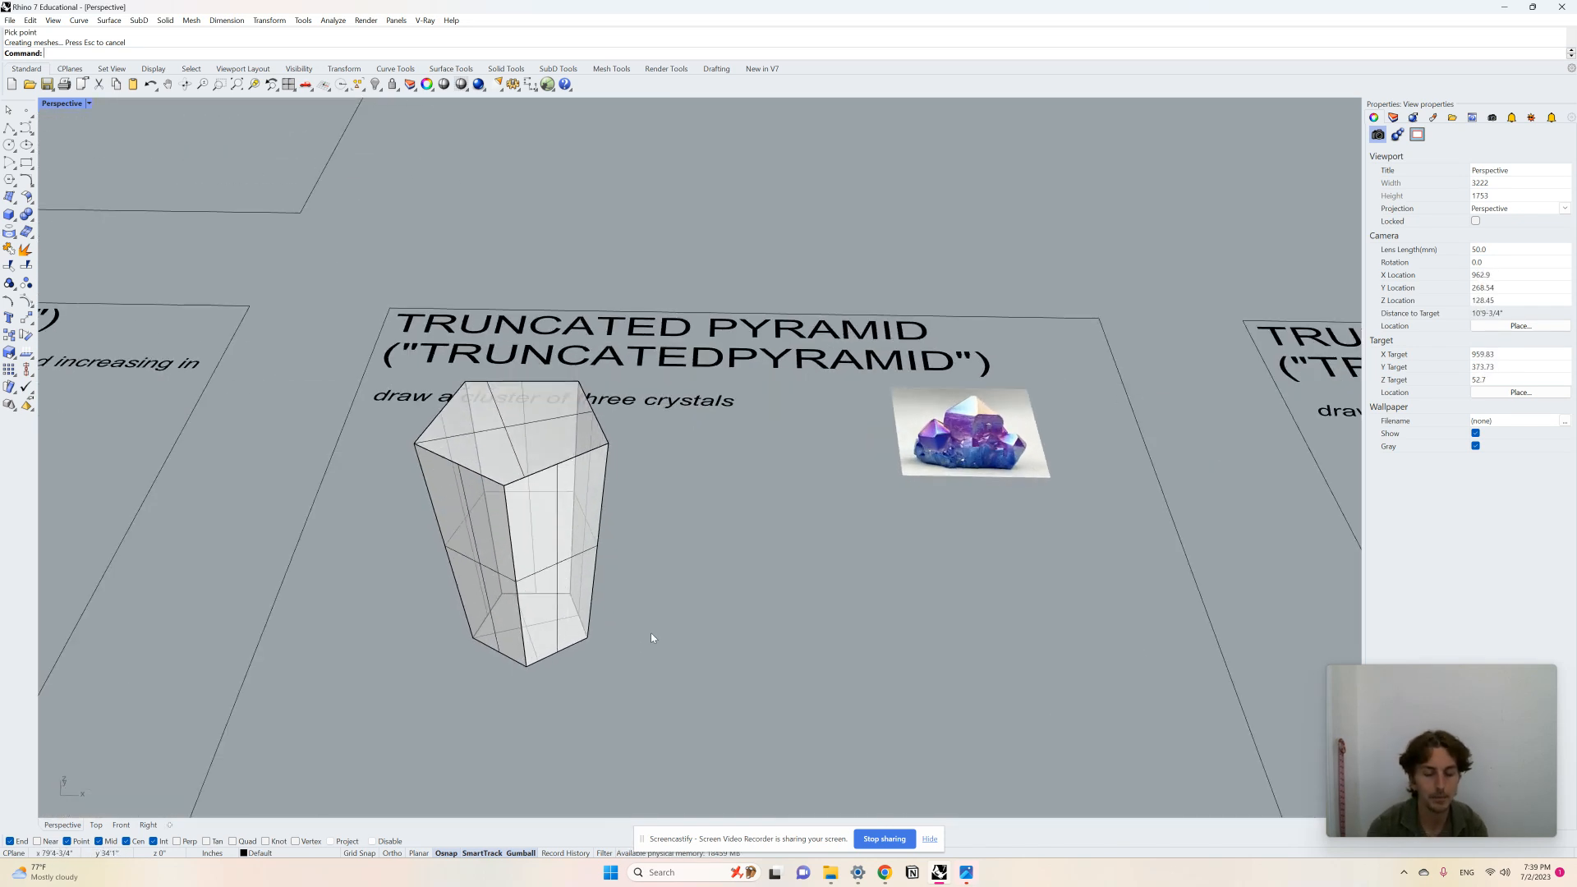
{"action": "type", "text": "Pyramid"}
{"action": "key", "text": "Return"}
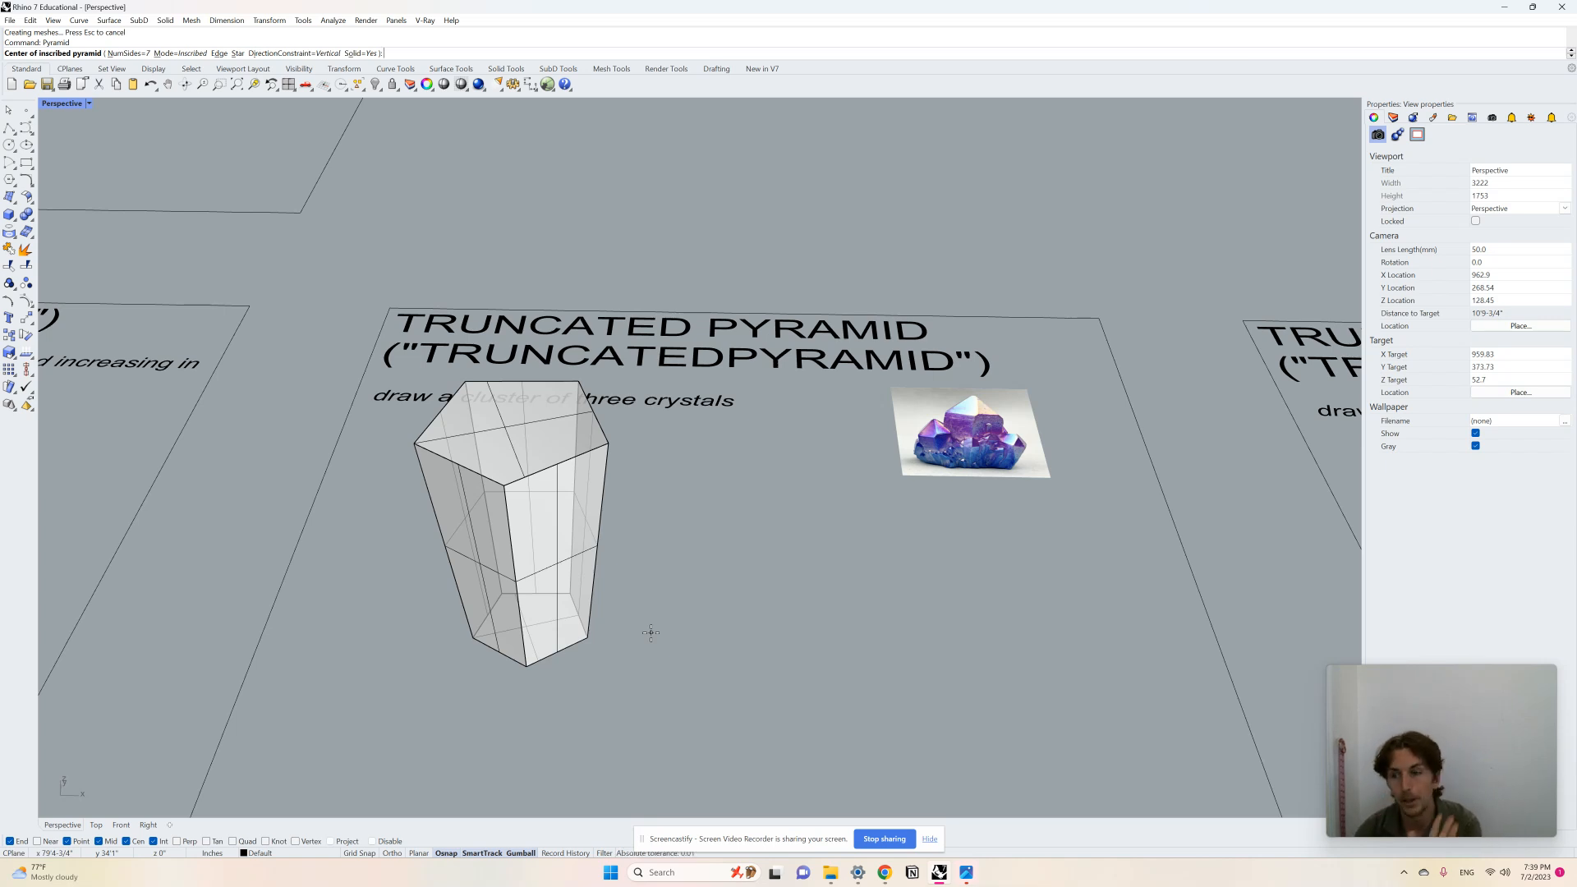
{"action": "left_click", "coordinate": [715, 646]}
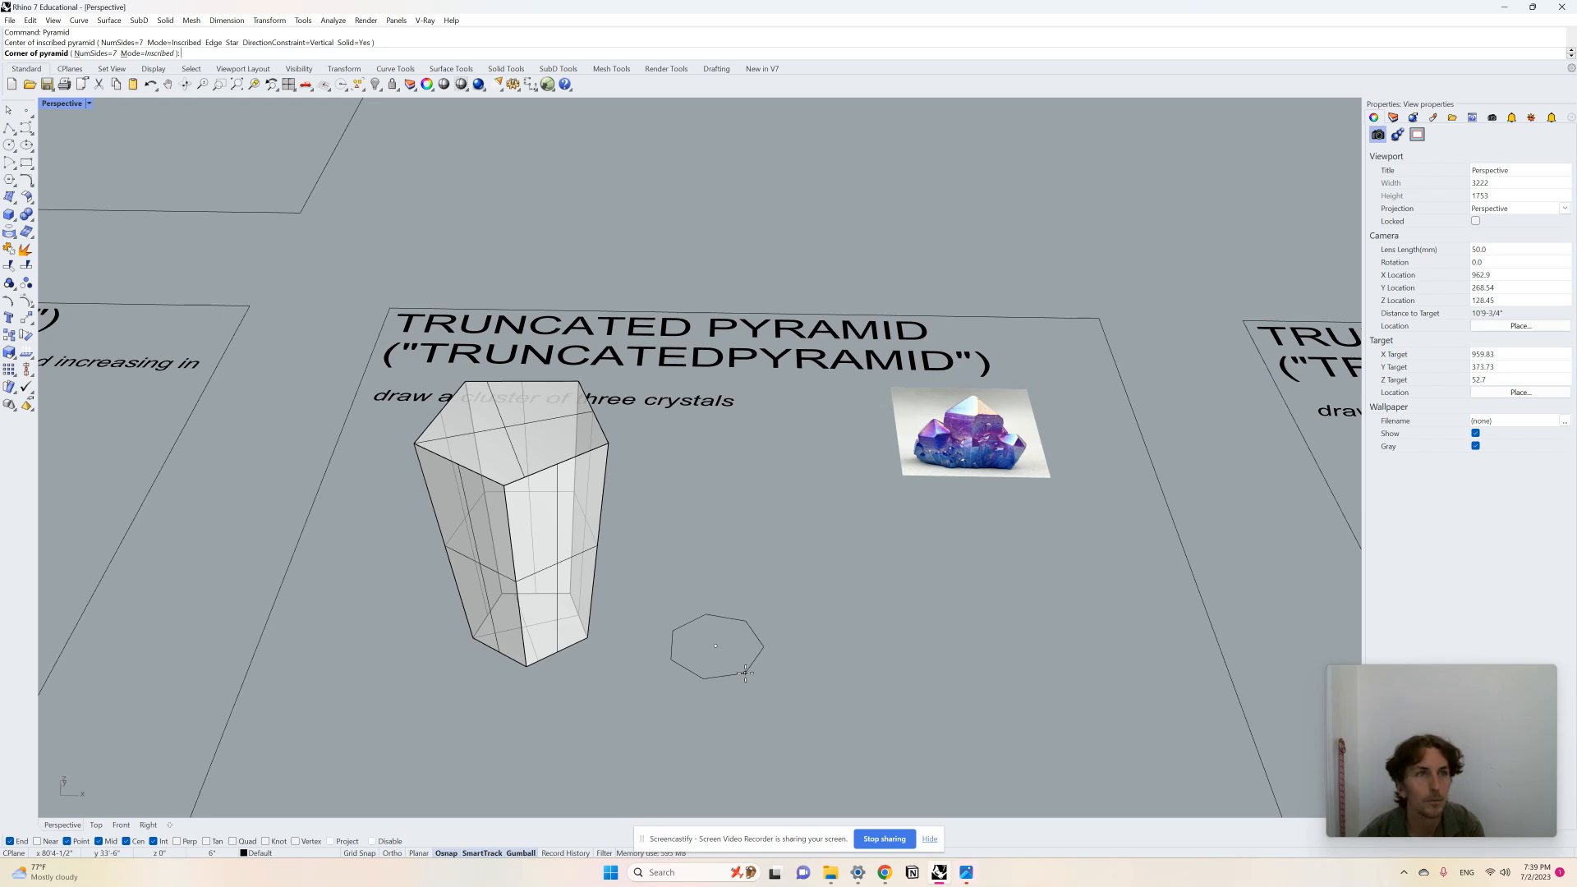
{"action": "key", "text": "Escape"}
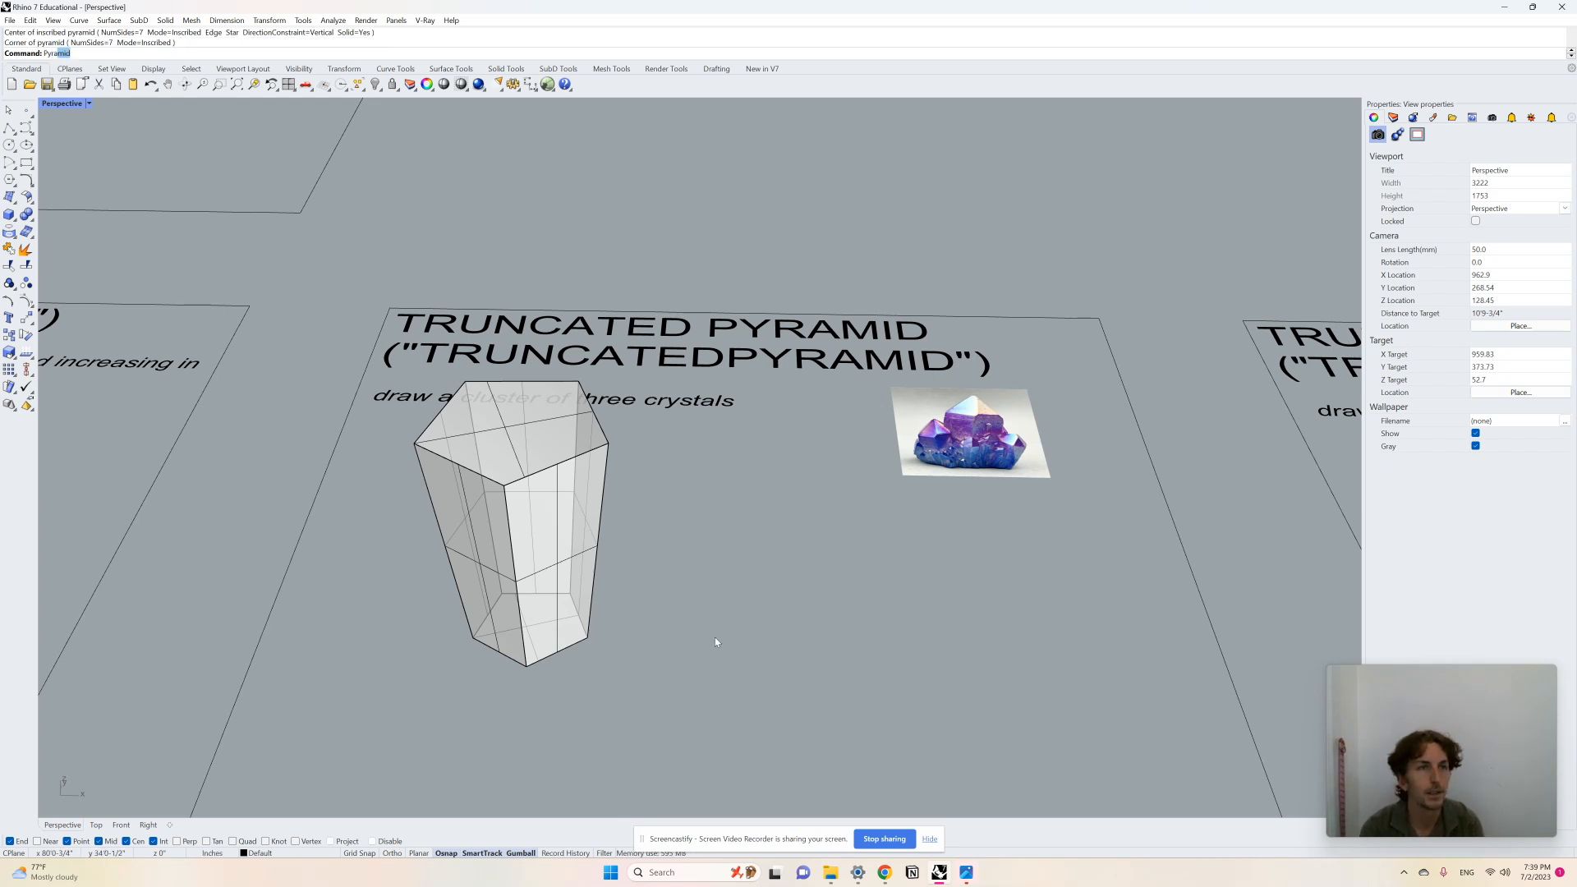
Step: Draw a five-sided solid pyramid on the truncated pyramid board beside the tall truncated pyramid
{"action": "key", "text": "Return"}
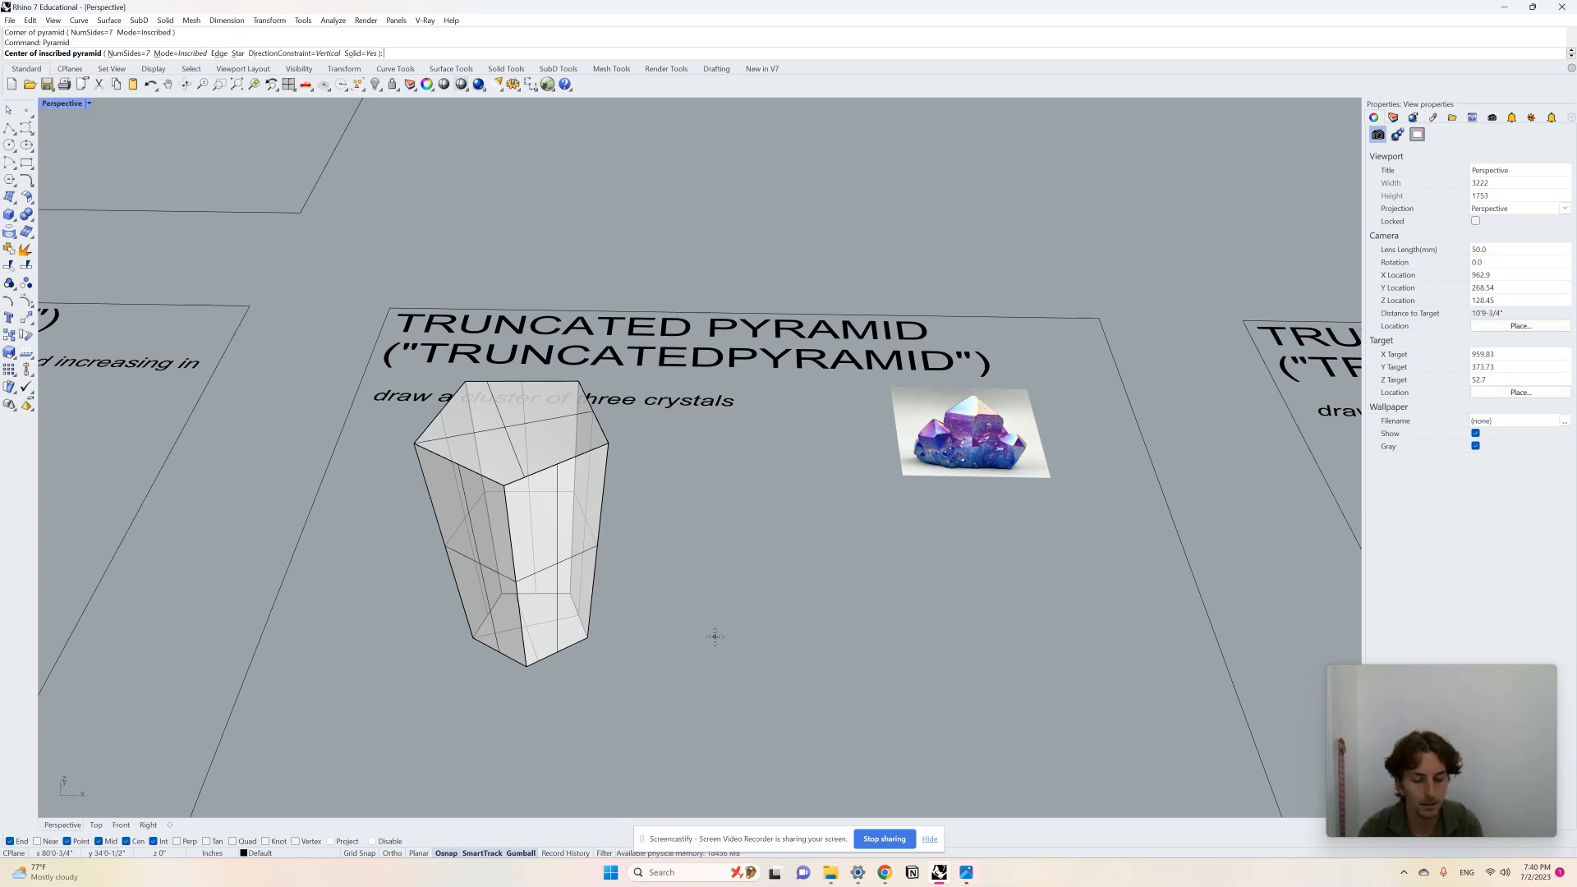
{"action": "type", "text": "N"}
{"action": "key", "text": "Return"}
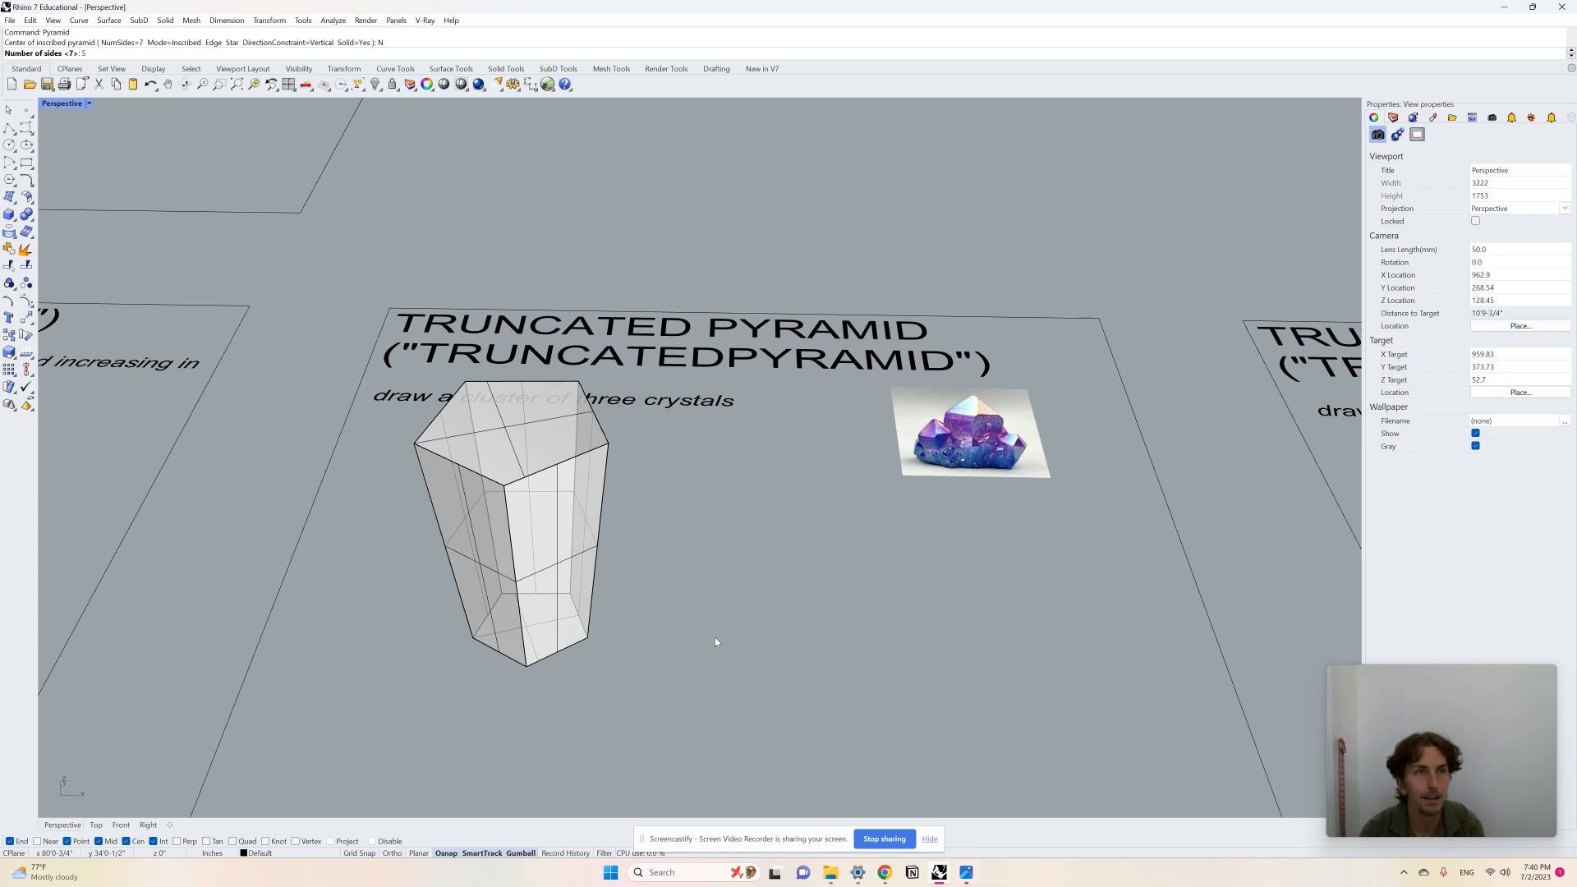
{"action": "key", "text": "Return"}
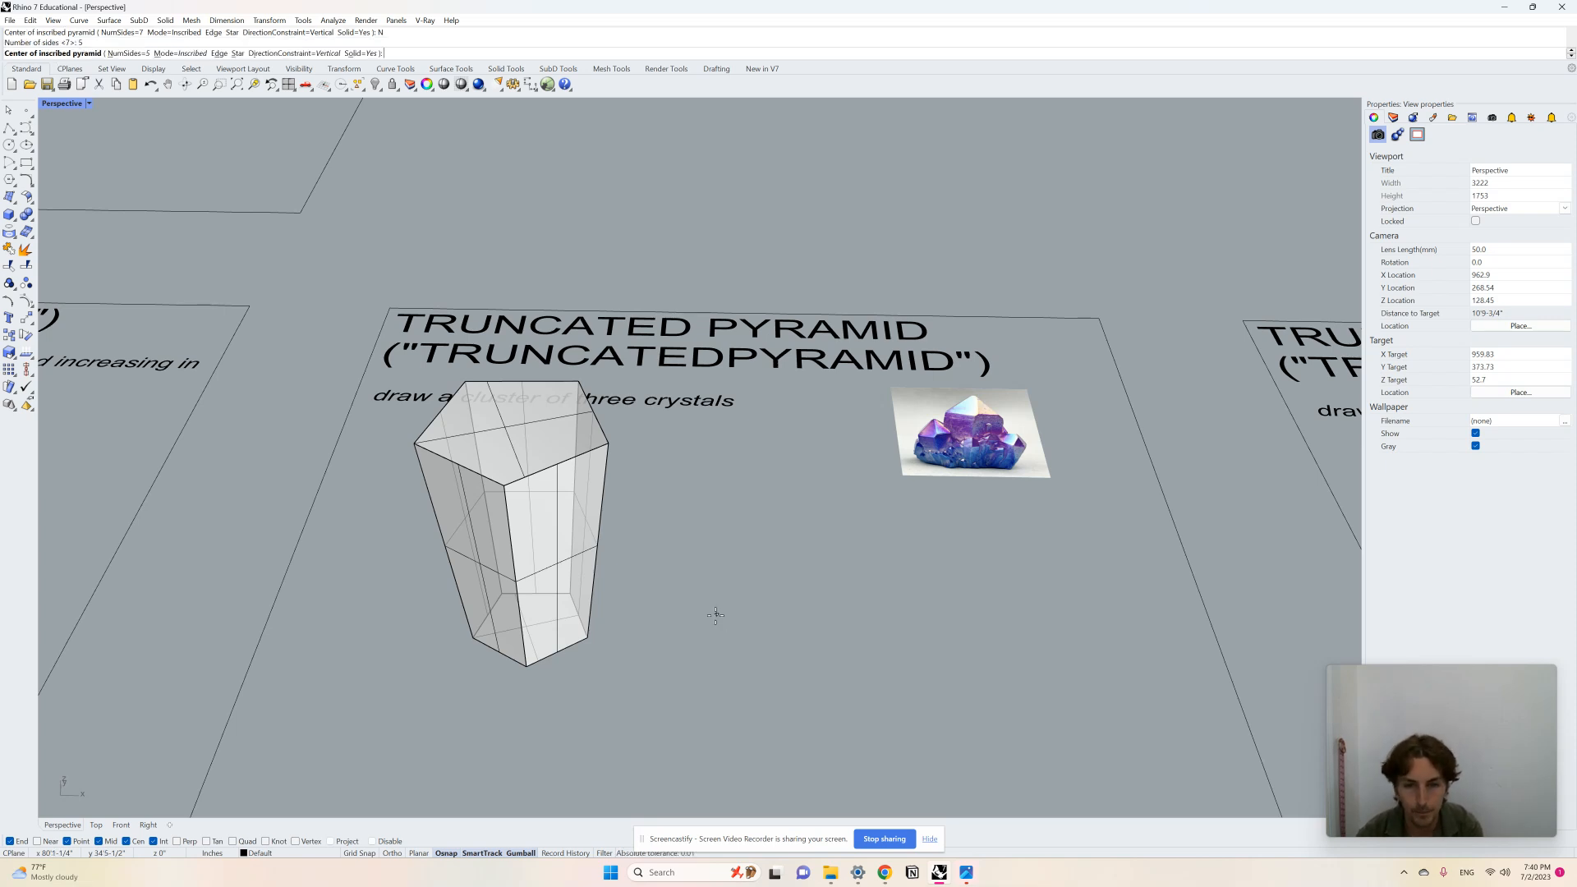
{"action": "left_click", "coordinate": [714, 617]}
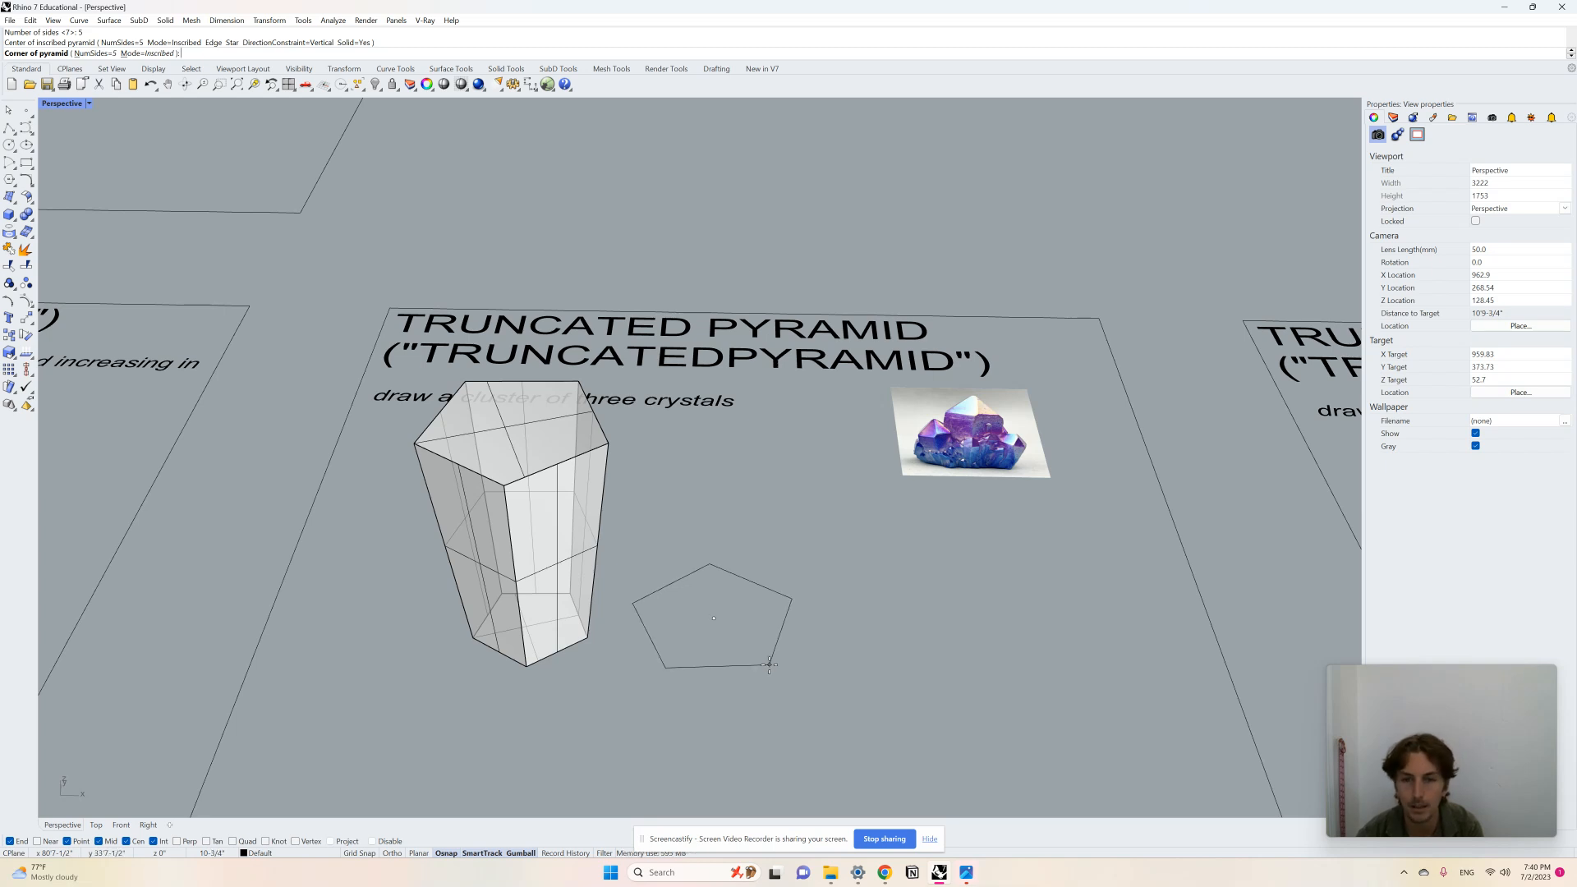
{"action": "left_click", "coordinate": [770, 667]}
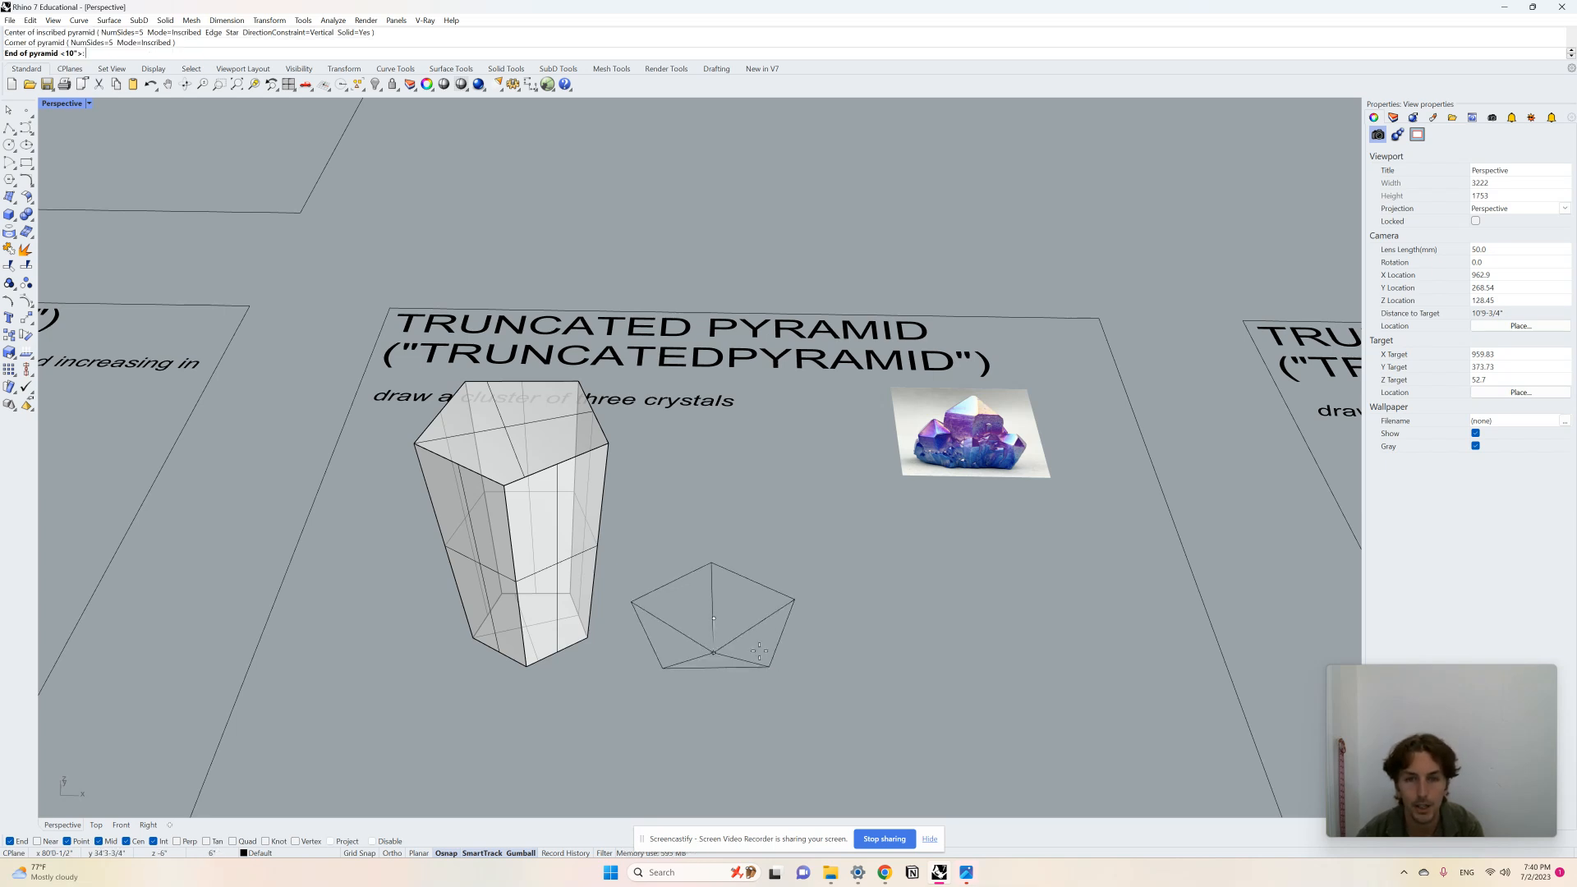
{"action": "left_click", "coordinate": [754, 544]}
Step: Move the five-sided pyramid onto the top of the tall truncated pyramid so it forms the crystal's tip
{"action": "left_click", "coordinate": [731, 624]}
{"action": "right_click_drag", "start_coordinate": [731, 623], "coordinate": [701, 473]}
{"action": "scroll", "coordinate": [701, 473], "scroll_direction": "up", "scroll_amount": 3}
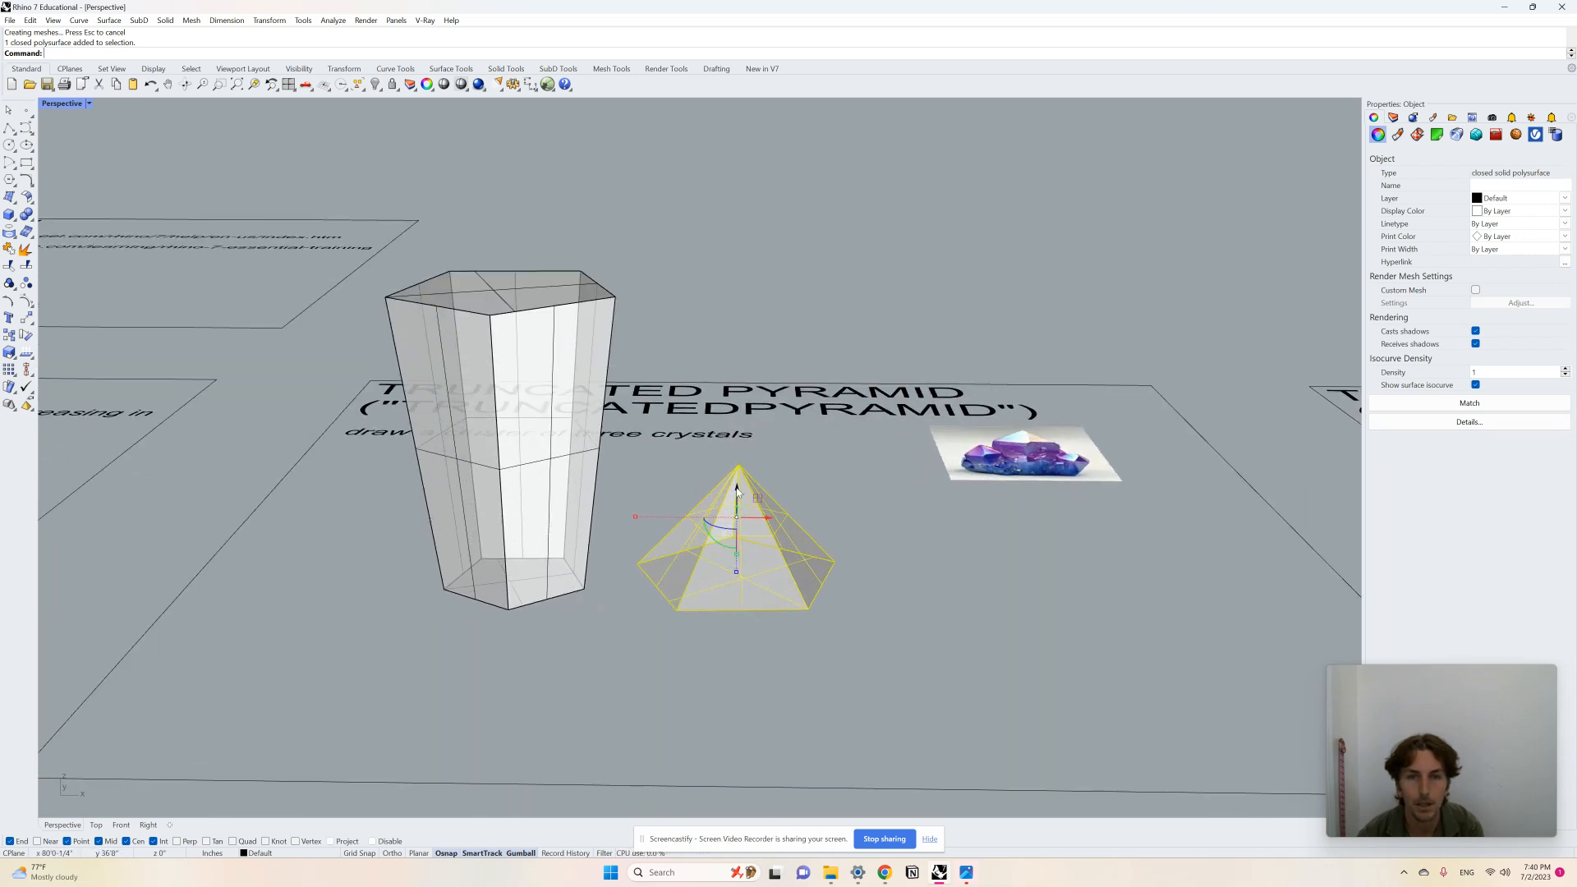
{"action": "left_click_drag", "start_coordinate": [738, 493], "coordinate": [673, 184]}
{"action": "right_click_drag", "start_coordinate": [673, 184], "coordinate": [698, 718]}
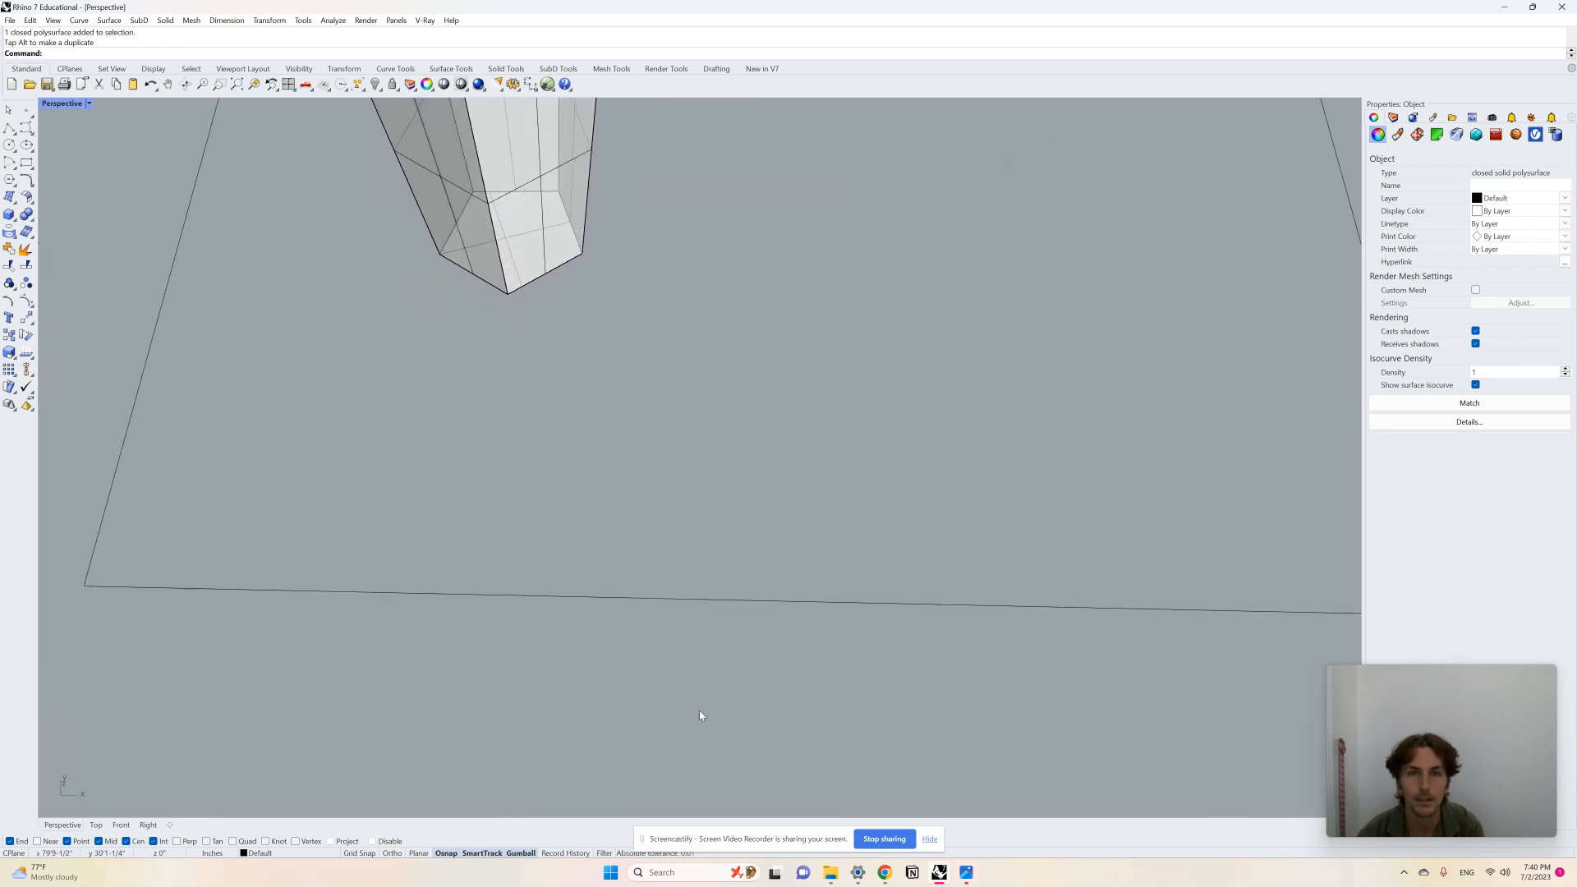
{"action": "scroll", "coordinate": [670, 511], "scroll_direction": "down", "scroll_amount": 3}
{"action": "scroll", "coordinate": [671, 511], "scroll_direction": "up", "scroll_amount": 5}
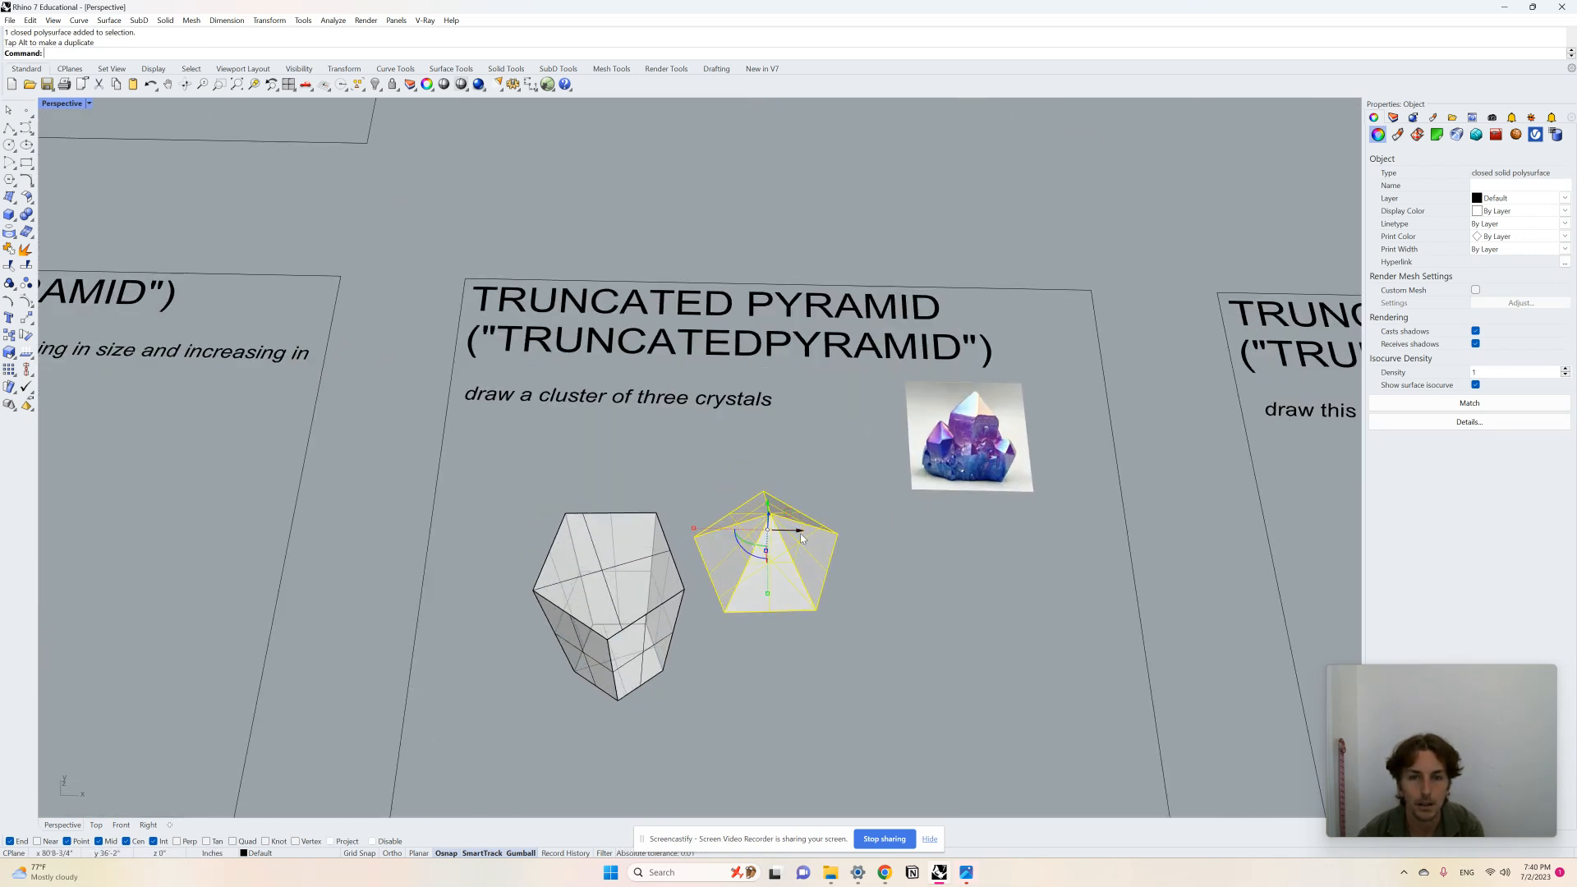
{"action": "left_click_drag", "start_coordinate": [799, 534], "coordinate": [636, 542]}
{"action": "right_click_drag", "start_coordinate": [620, 593], "coordinate": [628, 661]}
{"action": "mouse_move", "coordinate": [579, 486]}
{"action": "left_mouse_down"}
{"action": "mouse_move", "coordinate": [560, 482]}
{"action": "mouse_move", "coordinate": [638, 479]}
{"action": "mouse_move", "coordinate": [583, 500]}
{"action": "left_mouse_up"}
{"action": "scroll", "coordinate": [603, 503], "scroll_direction": "up", "scroll_amount": 3}
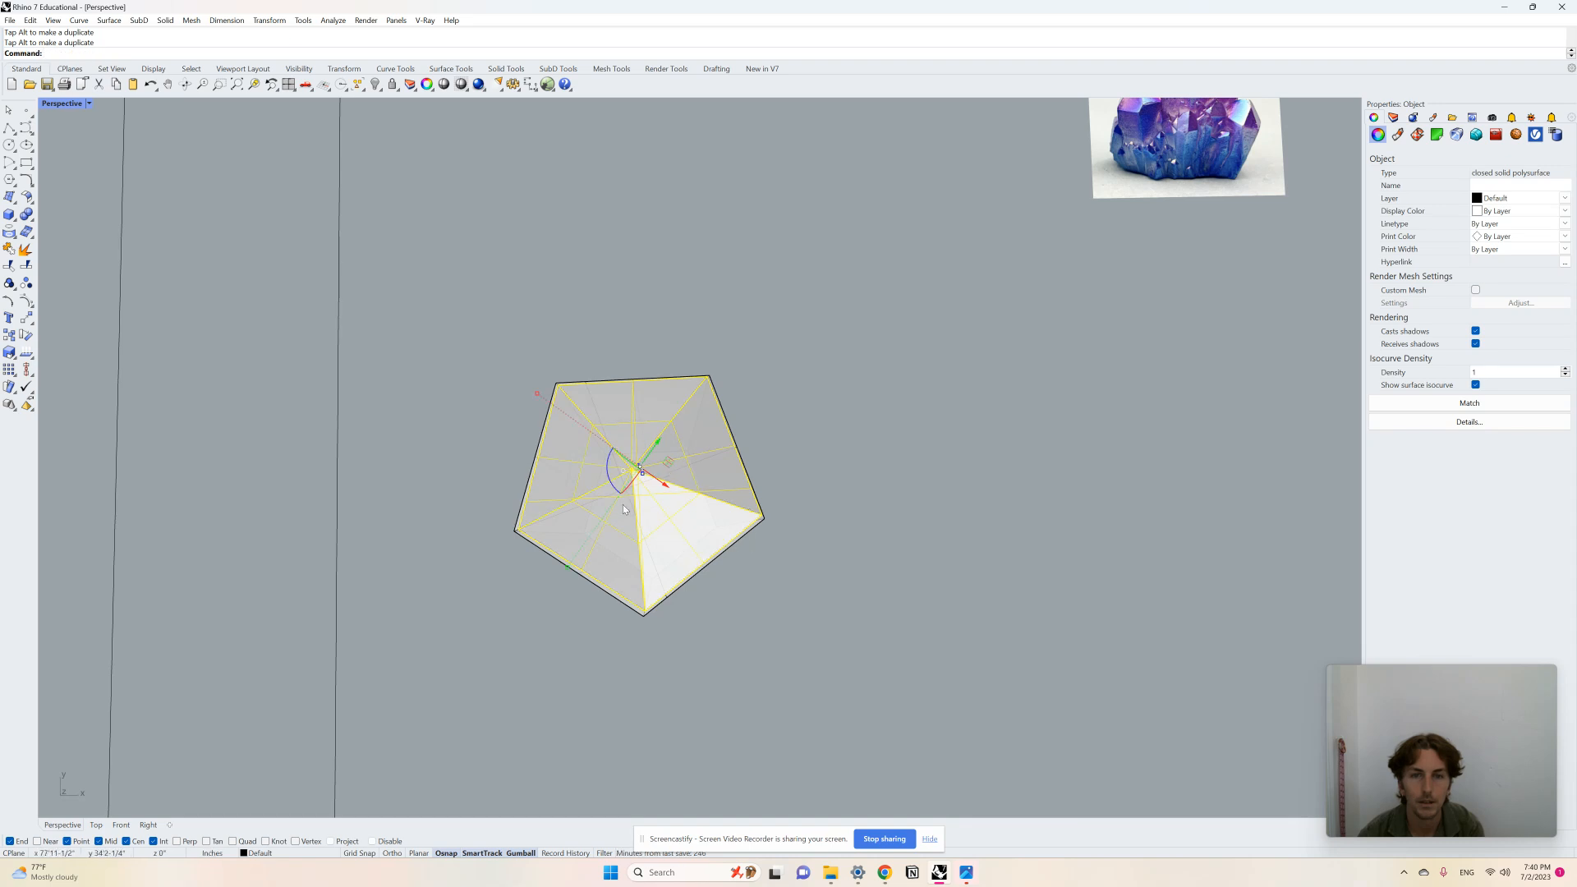
{"action": "left_click_drag", "start_coordinate": [567, 568], "coordinate": [565, 570]}
{"action": "left_click", "coordinate": [805, 568]}
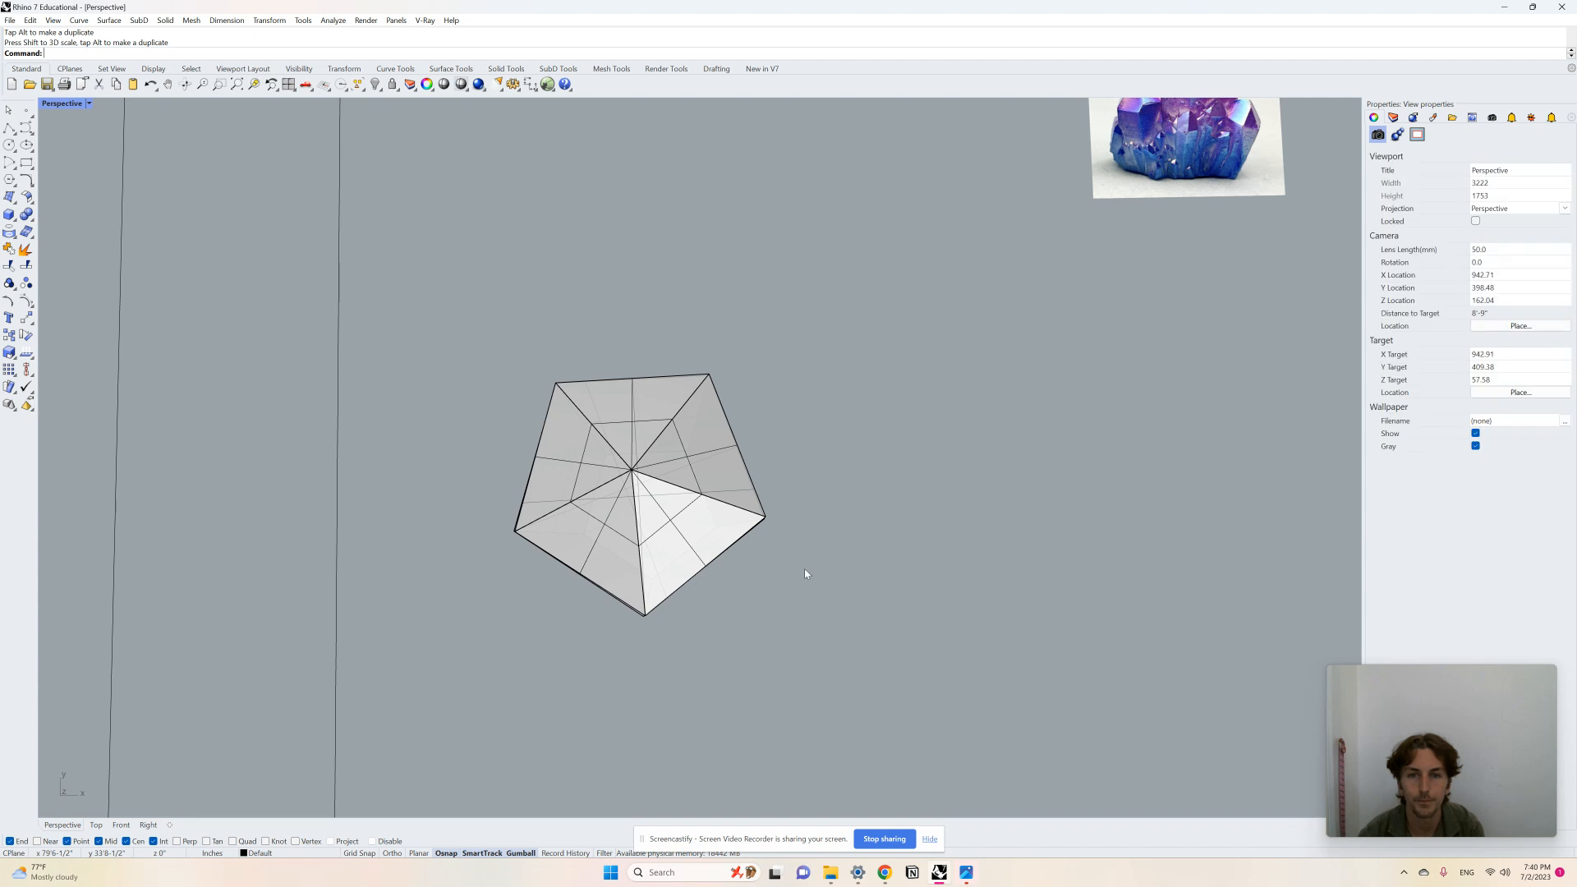
{"action": "right_click_drag", "start_coordinate": [805, 568], "coordinate": [797, 496]}
{"action": "scroll", "coordinate": [797, 497], "scroll_direction": "down", "scroll_amount": 5}
{"action": "right_click_drag", "start_coordinate": [698, 380], "coordinate": [682, 471]}
{"action": "scroll", "coordinate": [683, 471], "scroll_direction": "up", "scroll_amount": 3}
{"action": "left_click", "coordinate": [661, 425]}
{"action": "left_click_drag", "start_coordinate": [657, 403], "coordinate": [657, 409]}
{"action": "left_click", "coordinate": [821, 469]}
{"action": "scroll", "coordinate": [668, 542], "scroll_direction": "down", "scroll_amount": 4}
{"action": "scroll", "coordinate": [667, 542], "scroll_direction": "up", "scroll_amount": 2}
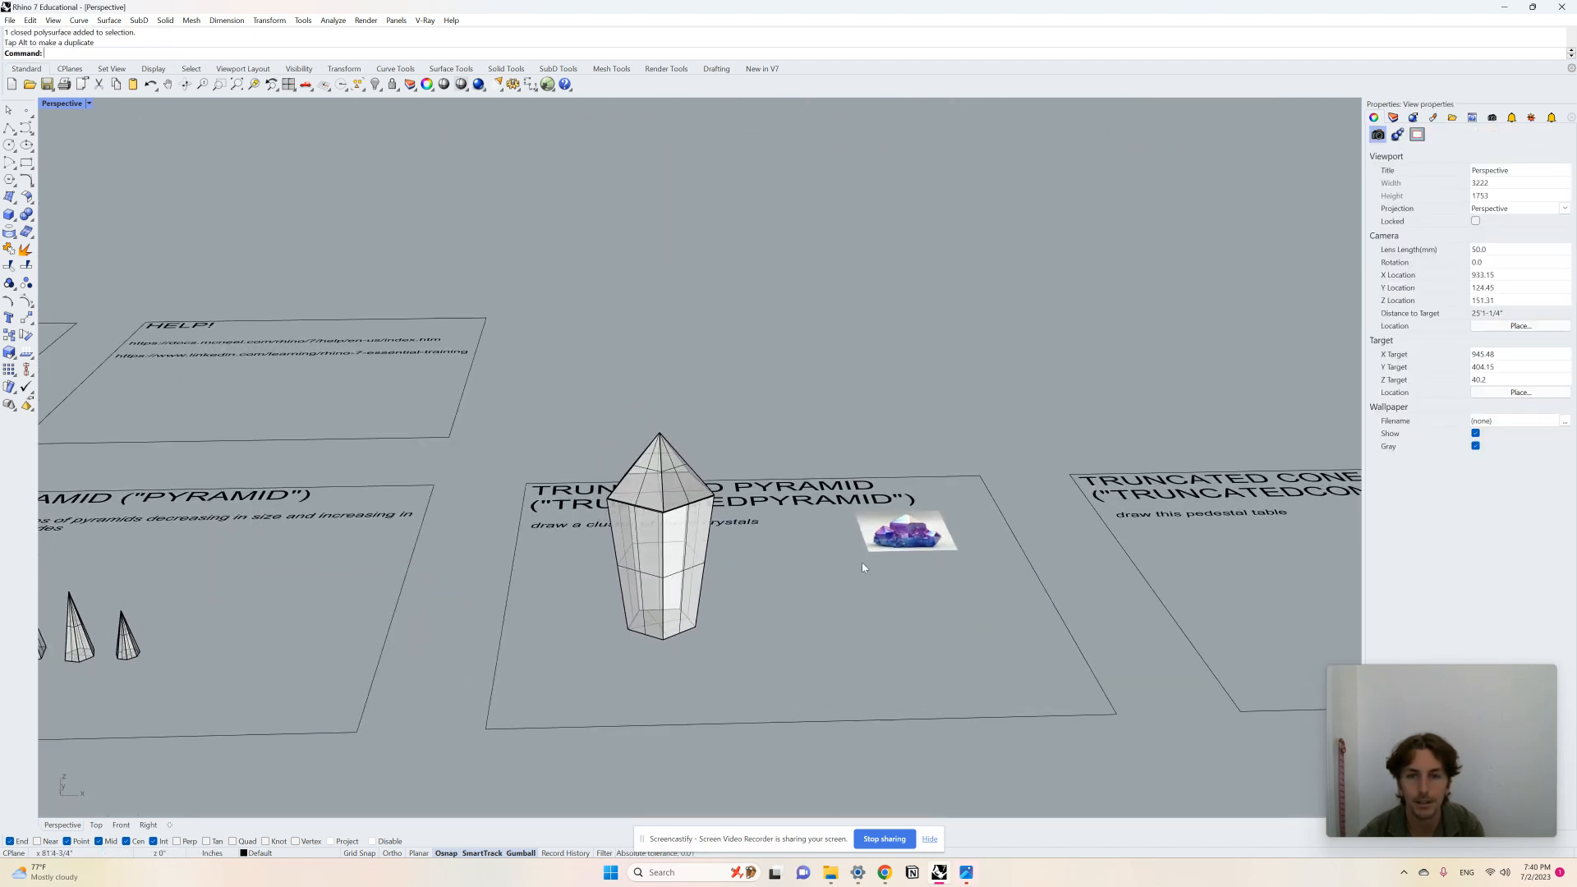
Step: Draw a tall four-sided truncated pyramid beside the first crystal using TruncatedPyramid
{"action": "scroll", "coordinate": [948, 527], "scroll_direction": "up", "scroll_amount": 4}
{"action": "scroll", "coordinate": [923, 534], "scroll_direction": "down", "scroll_amount": 3}
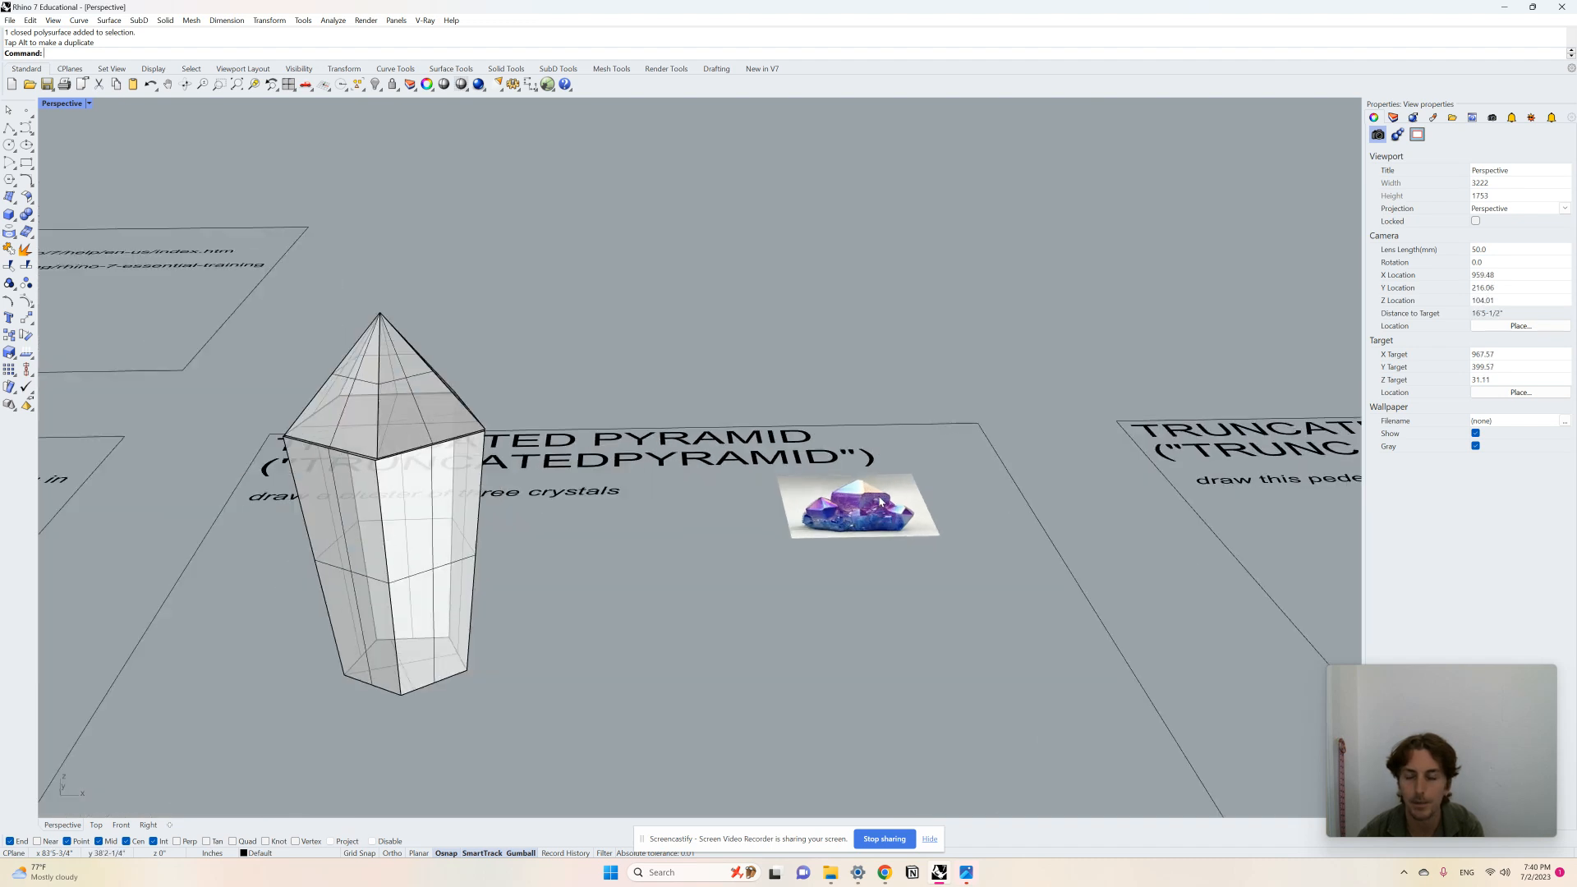
{"action": "scroll", "coordinate": [858, 521], "scroll_direction": "up", "scroll_amount": 3}
{"action": "scroll", "coordinate": [858, 521], "scroll_direction": "down", "scroll_amount": 4}
{"action": "scroll", "coordinate": [667, 608], "scroll_direction": "up", "scroll_amount": 3}
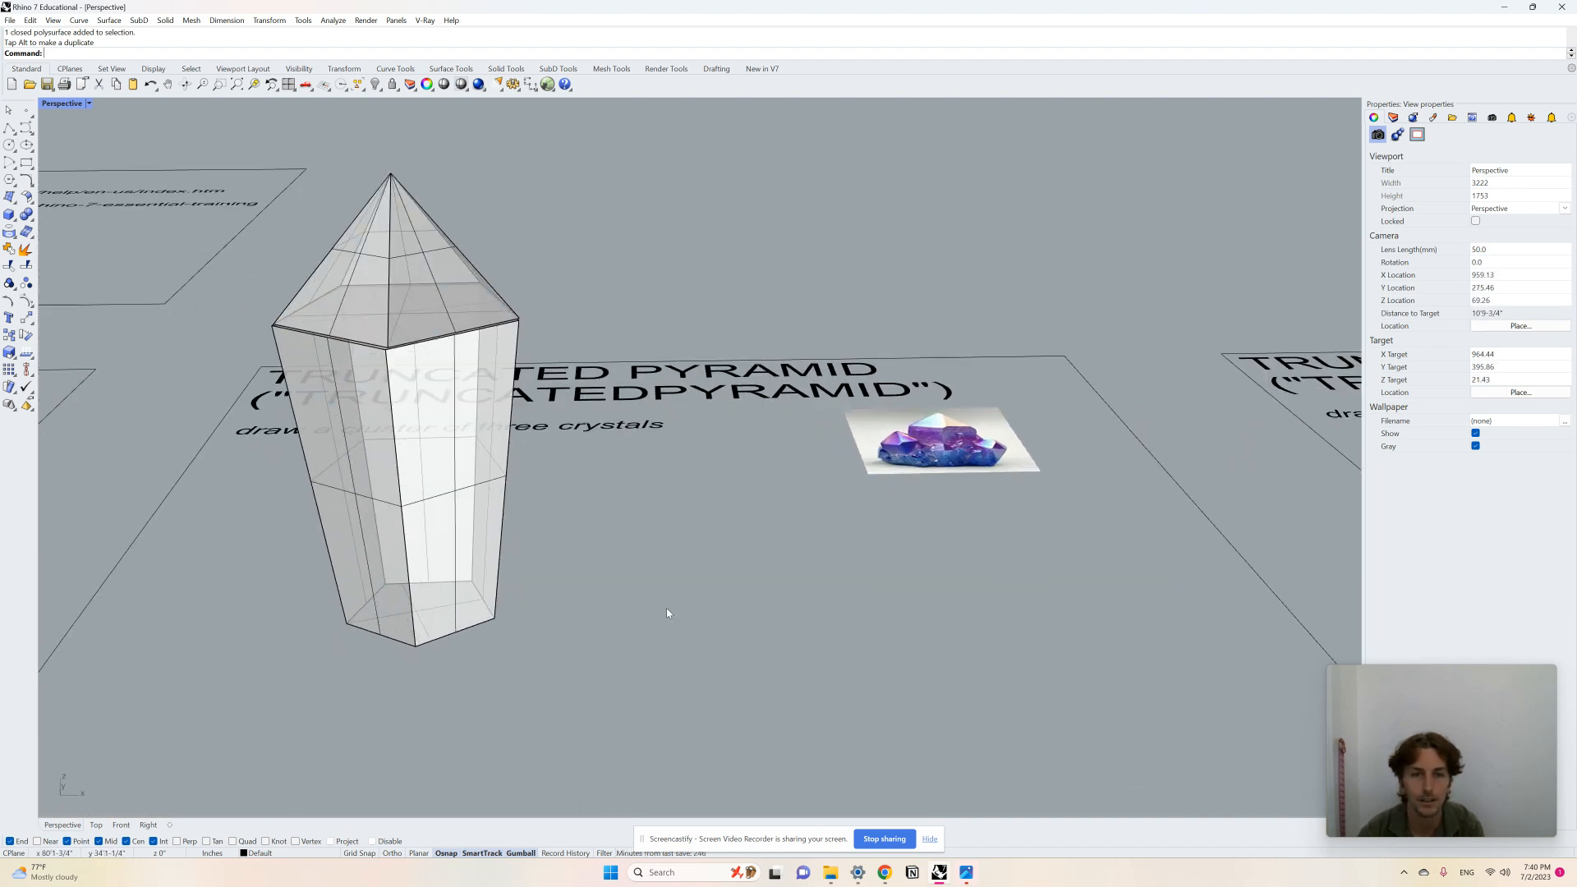
{"action": "scroll", "coordinate": [680, 555], "scroll_direction": "down", "scroll_amount": 4}
{"action": "scroll", "coordinate": [782, 596], "scroll_direction": "up", "scroll_amount": 2}
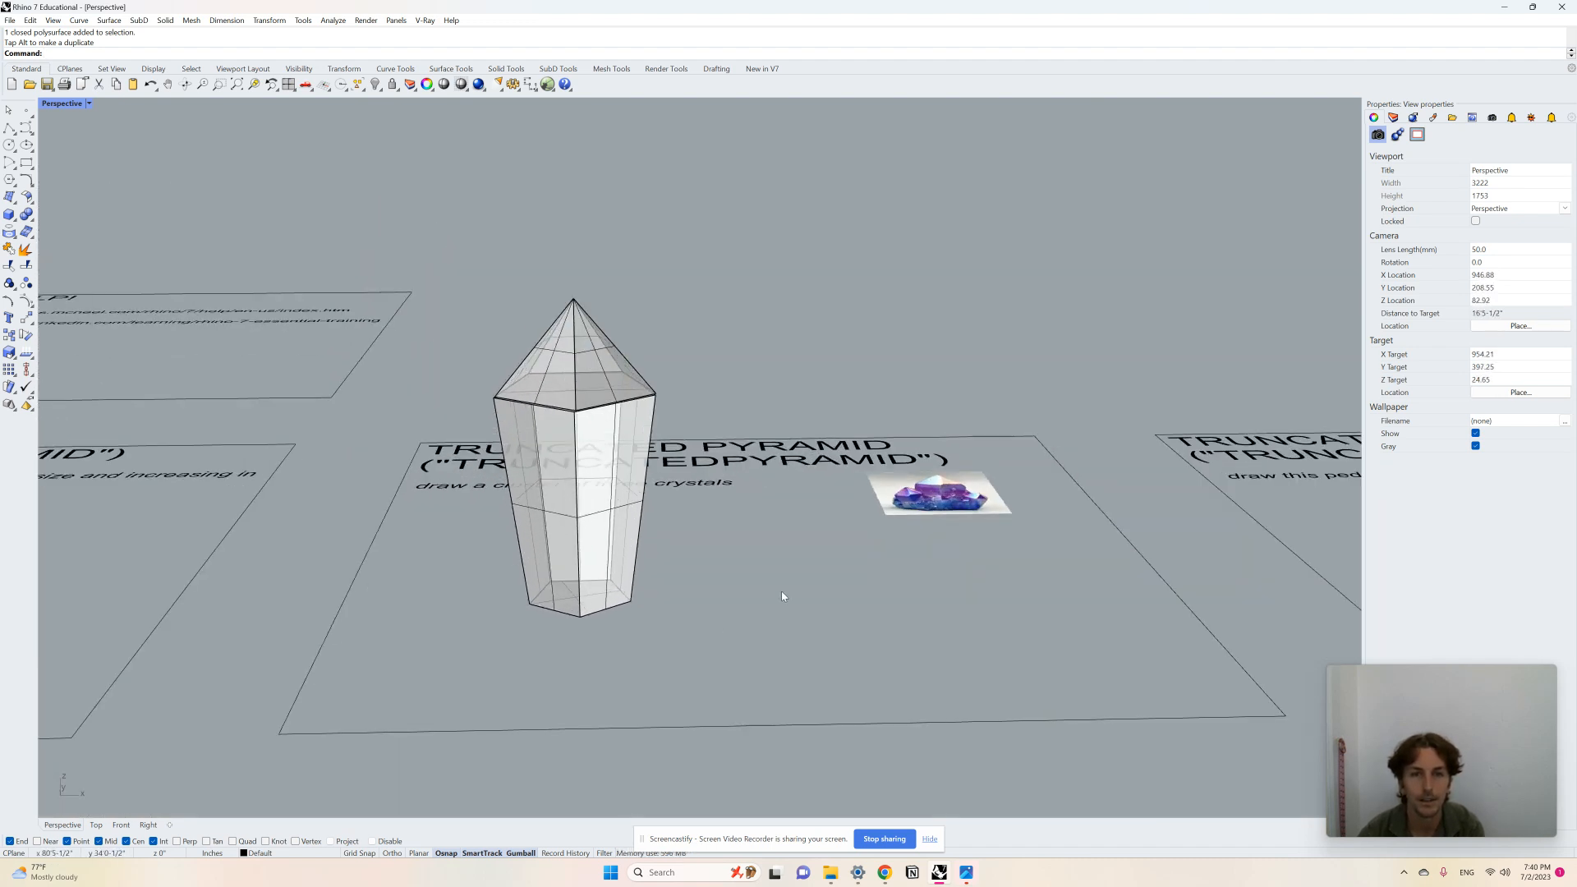
{"action": "type", "text": "TruncatedPyramid"}
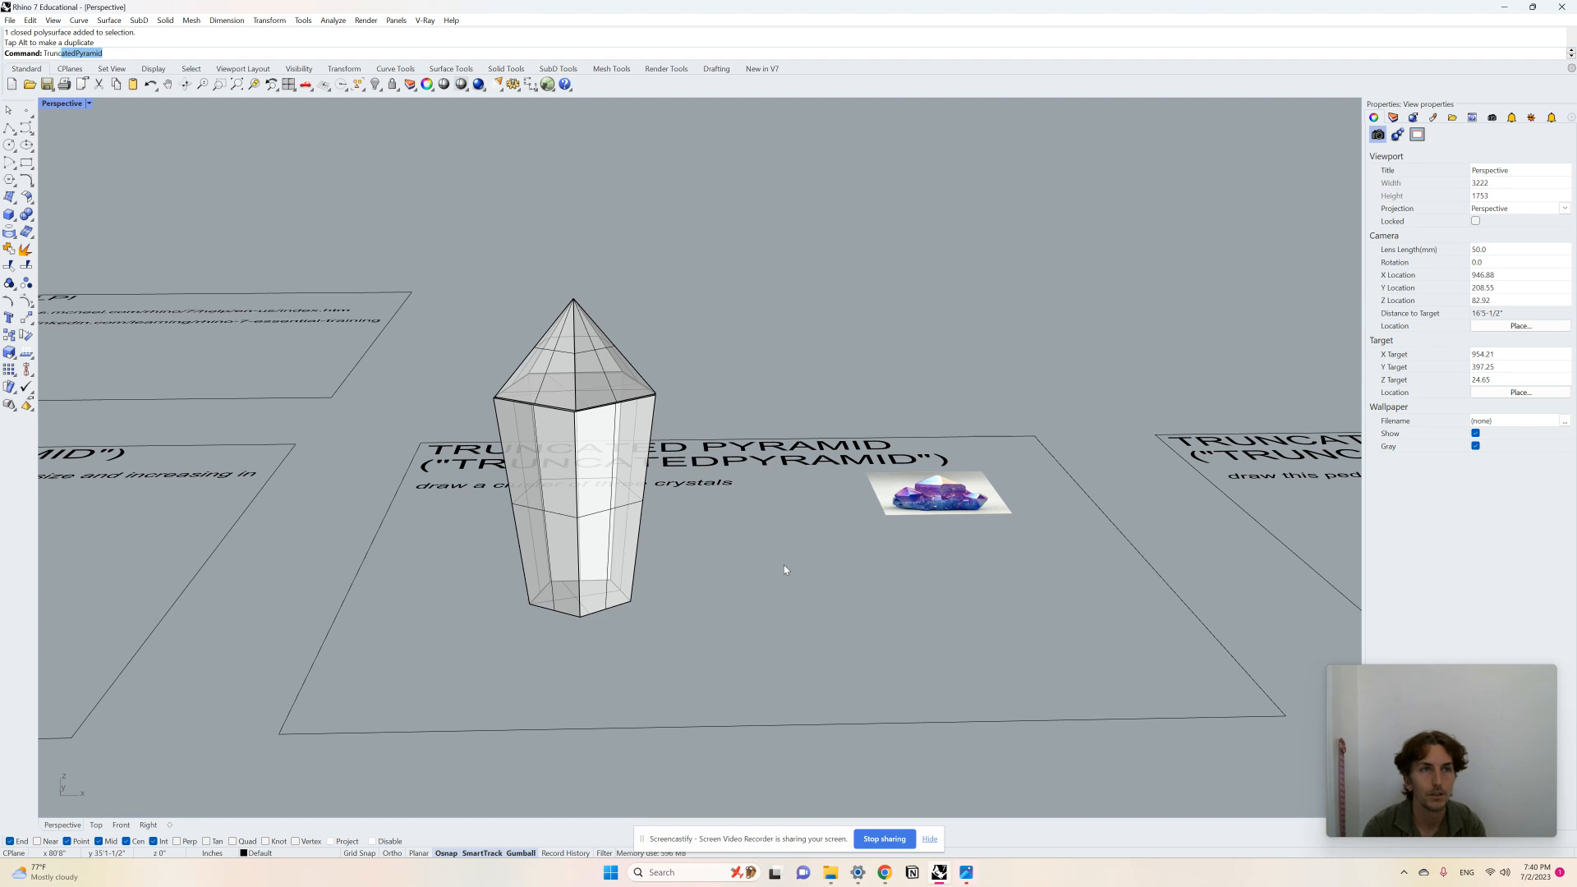
{"action": "key", "text": "Return"}
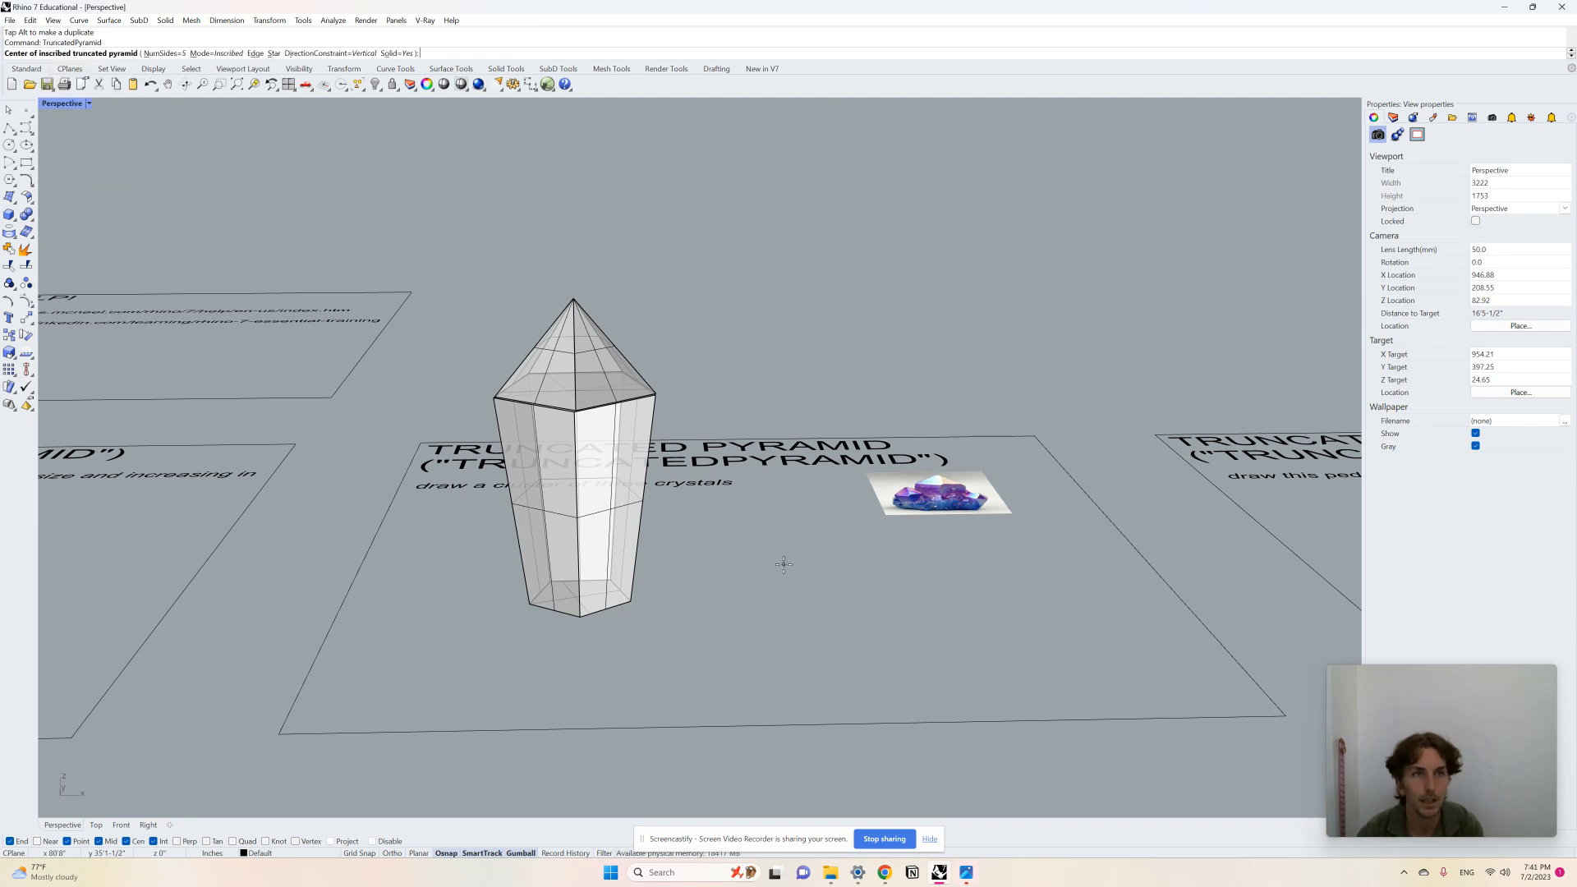
{"action": "scroll", "coordinate": [813, 602], "scroll_direction": "up", "scroll_amount": 2}
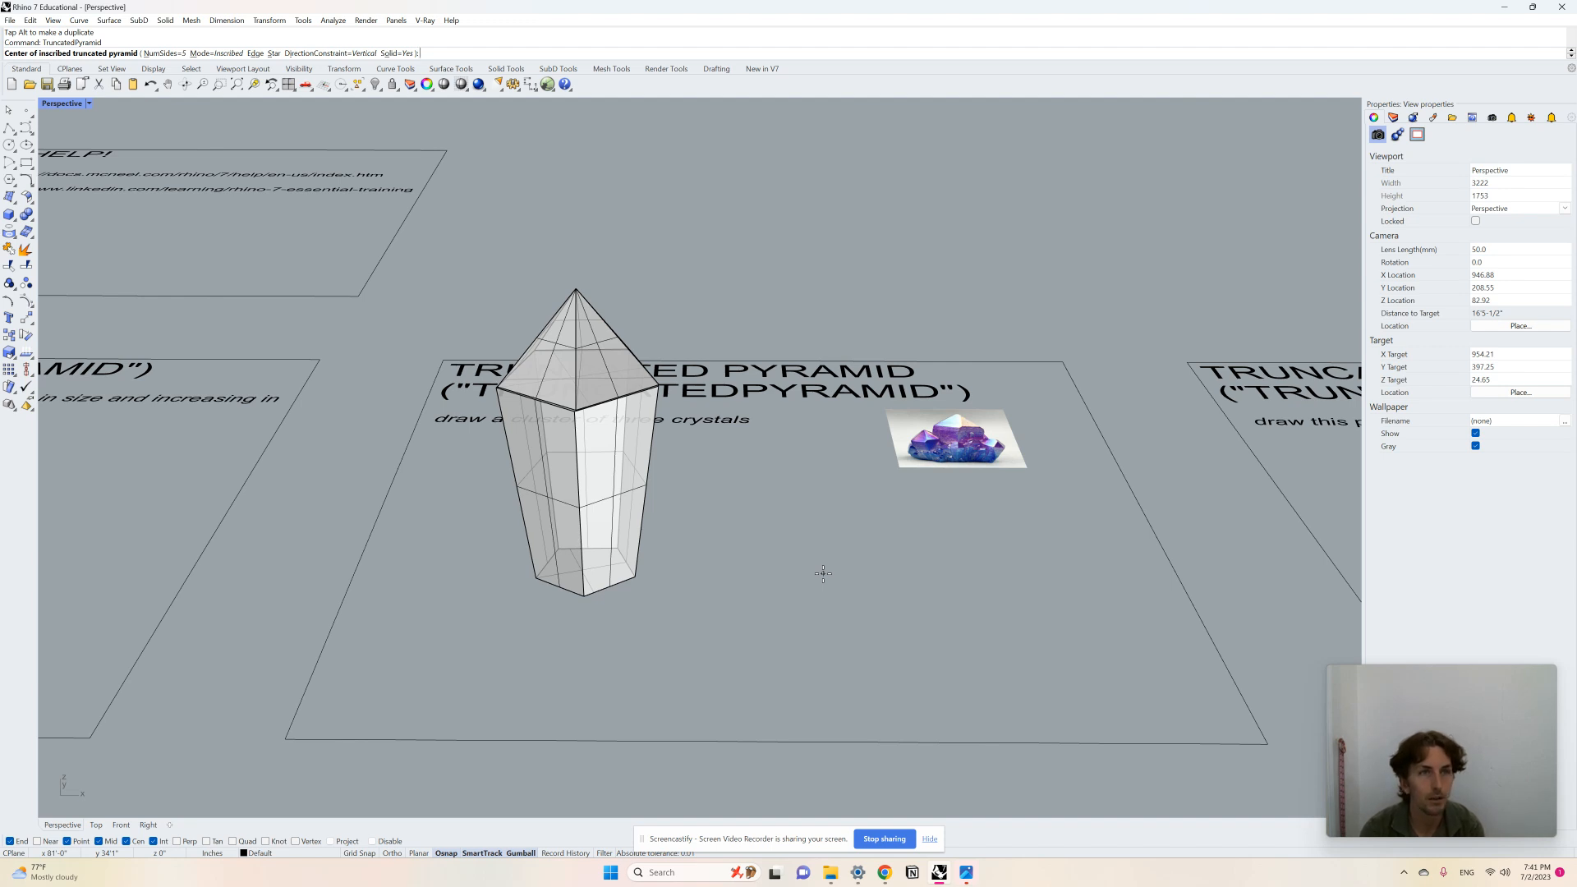
{"action": "type", "text": "N"}
{"action": "key", "text": "Return"}
{"action": "type", "text": "4"}
{"action": "key", "text": "Return"}
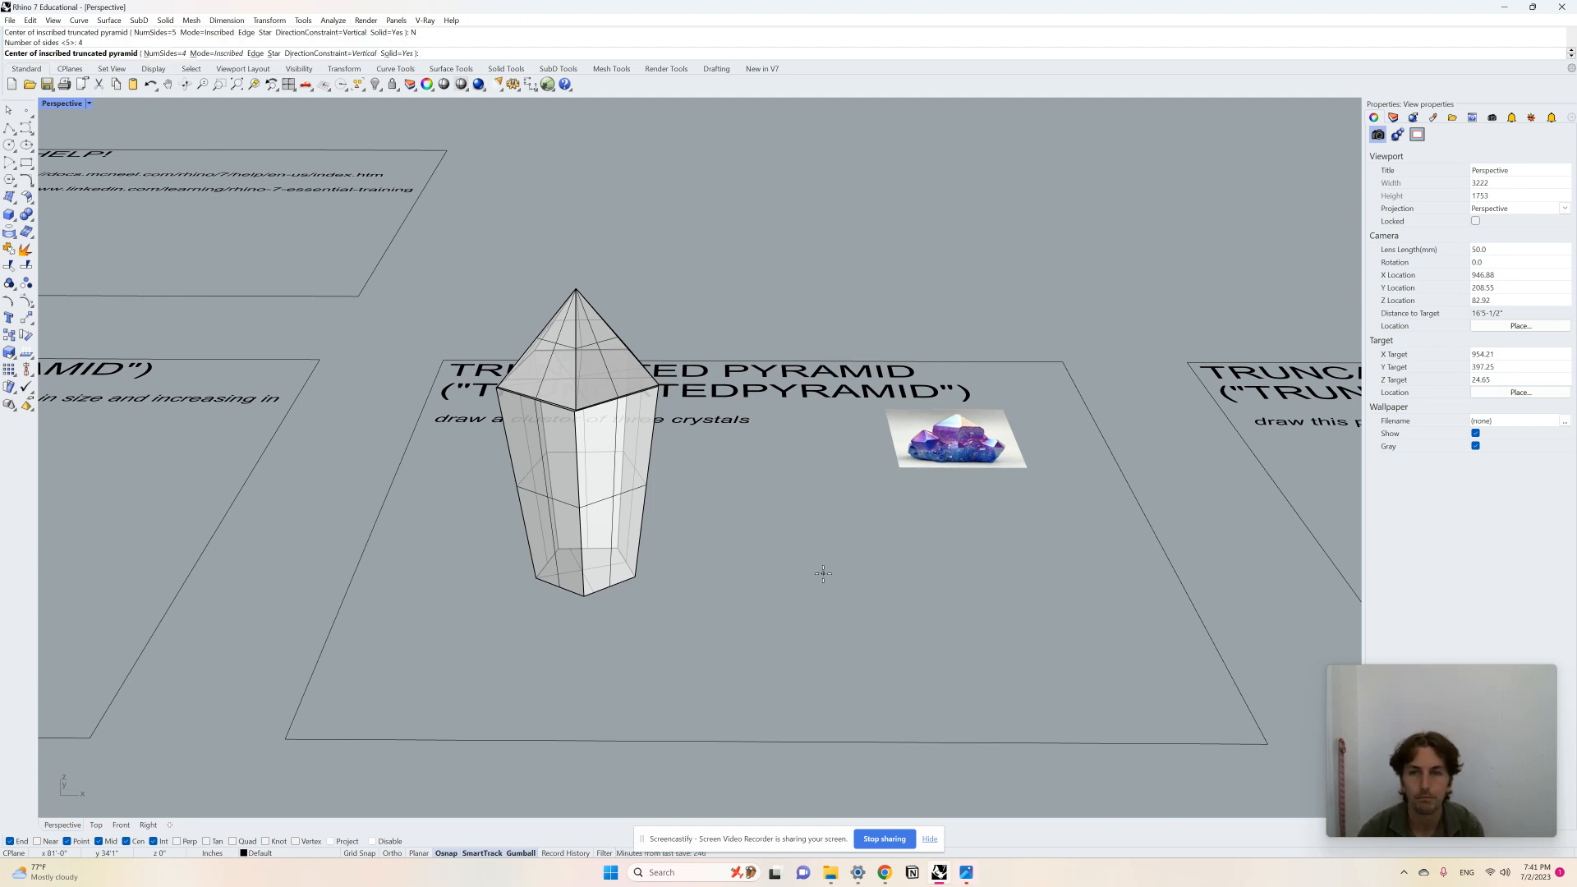
{"action": "left_click", "coordinate": [754, 557]}
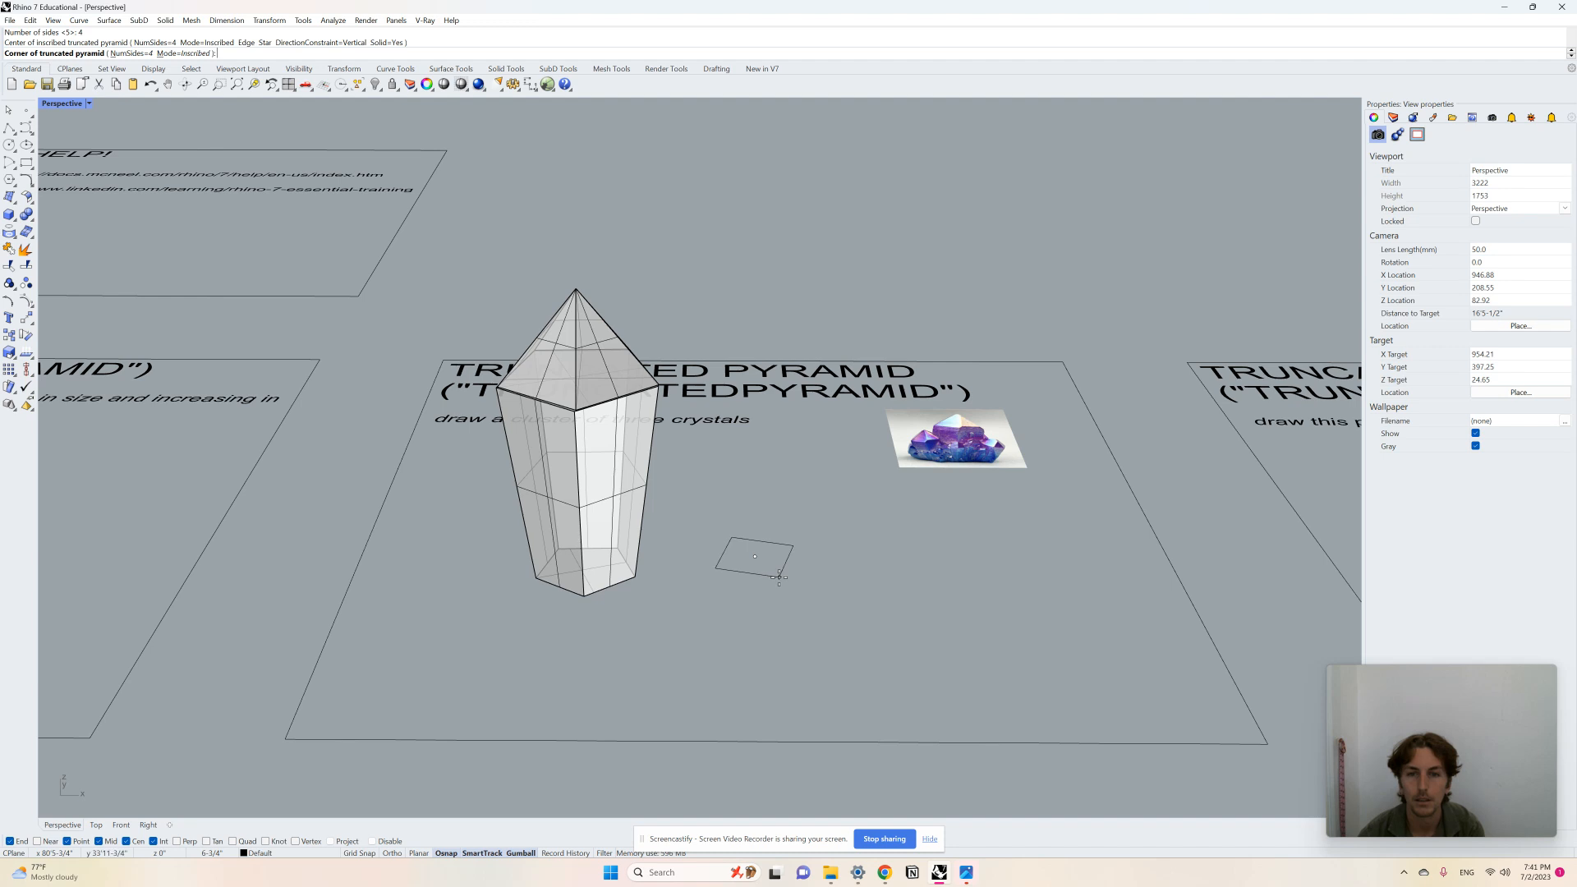
{"action": "left_click", "coordinate": [786, 573]}
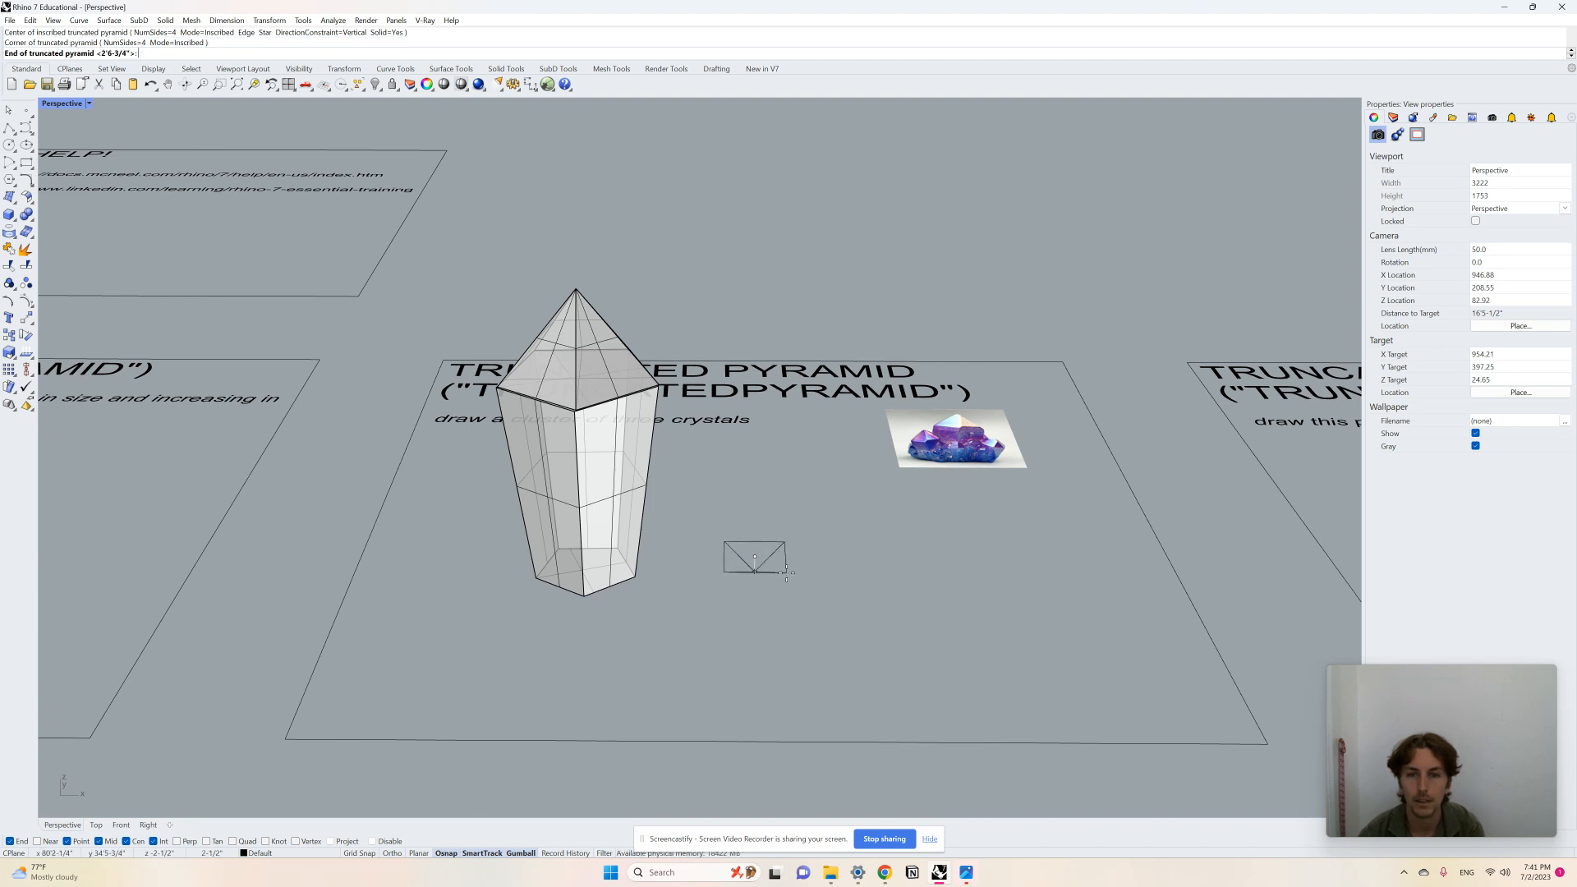
{"action": "left_click", "coordinate": [757, 407]}
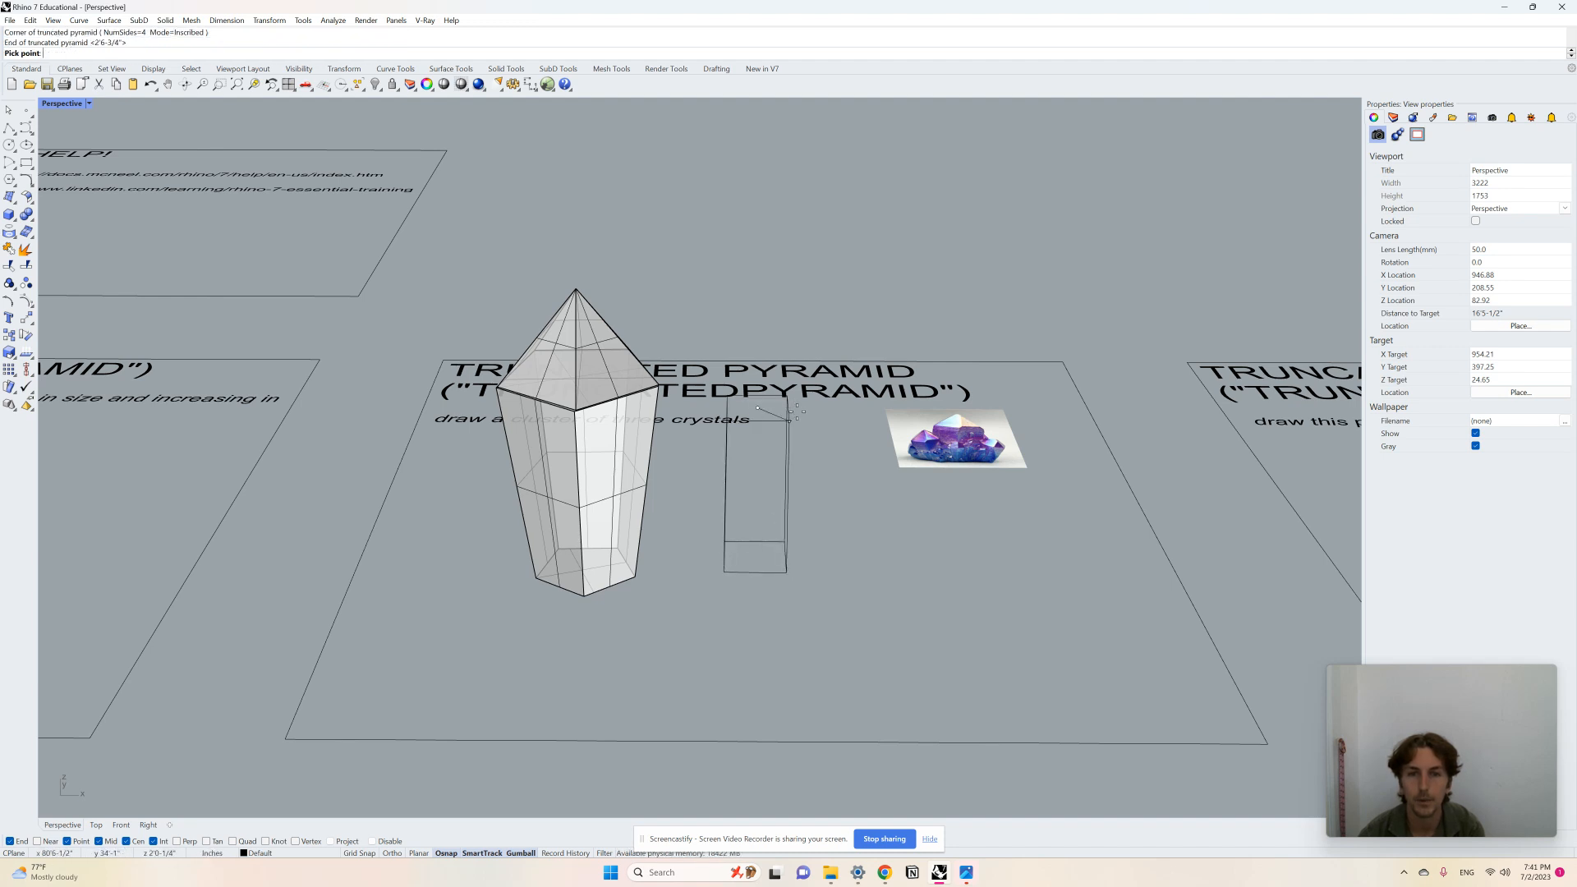
{"action": "left_click", "coordinate": [814, 428]}
Step: Start a four-sided pyramid by placing its square base beside the four-sided truncated pyramid
{"action": "scroll", "coordinate": [797, 542], "scroll_direction": "up", "scroll_amount": 4}
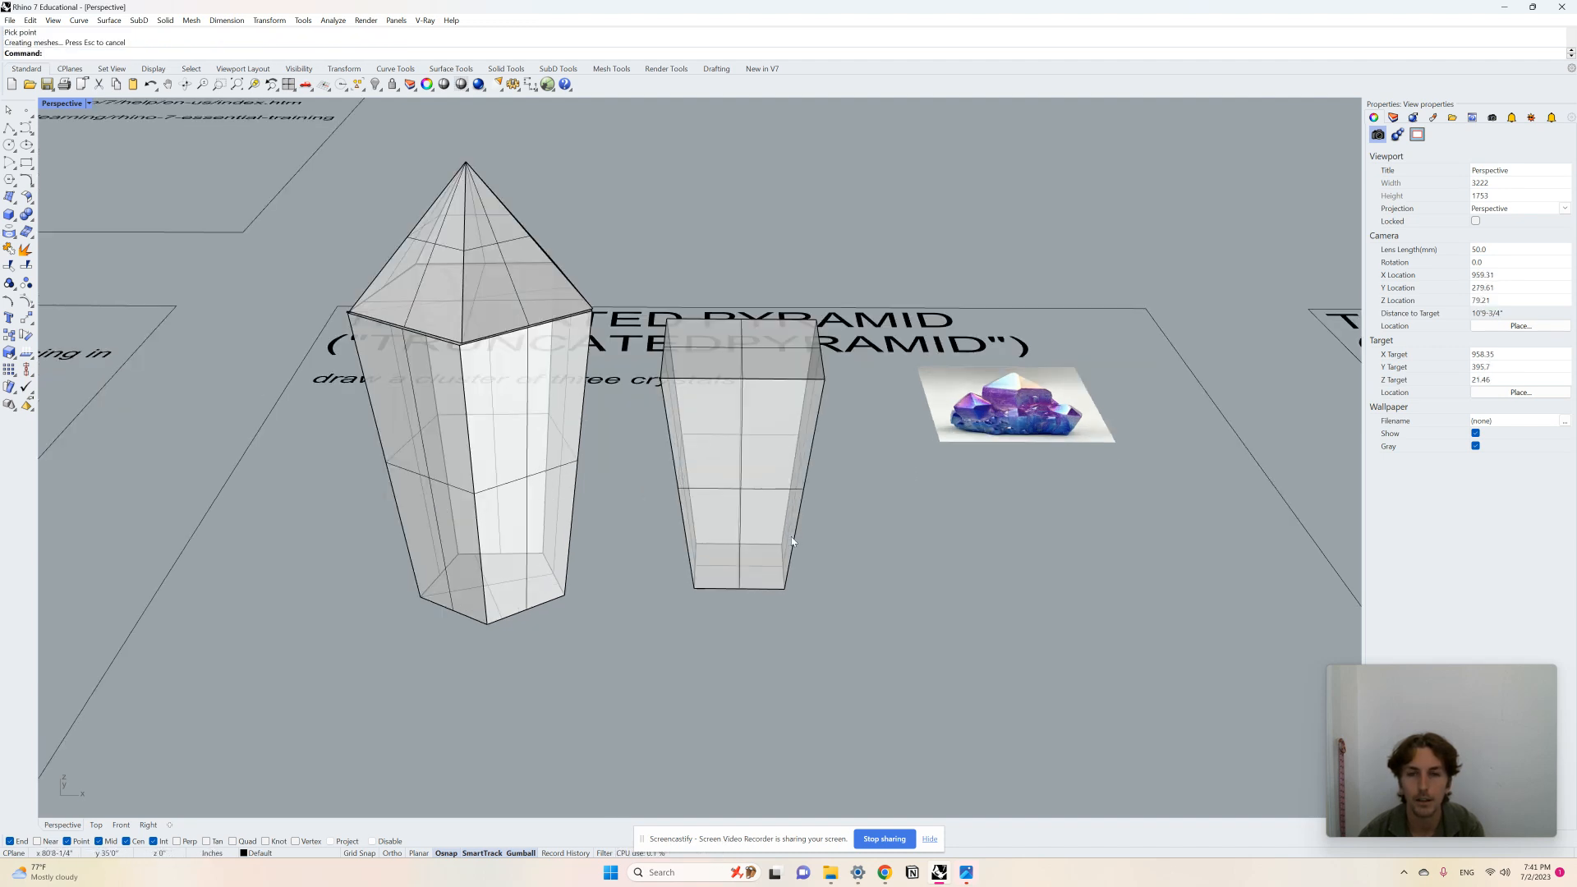
{"action": "mouse_move", "coordinate": [789, 544]}
{"action": "right_mouse_down"}
{"action": "mouse_move", "coordinate": [802, 566]}
{"action": "mouse_move", "coordinate": [785, 530]}
{"action": "mouse_move", "coordinate": [797, 497]}
{"action": "right_mouse_up"}
{"action": "type", "text": "pyramid"}
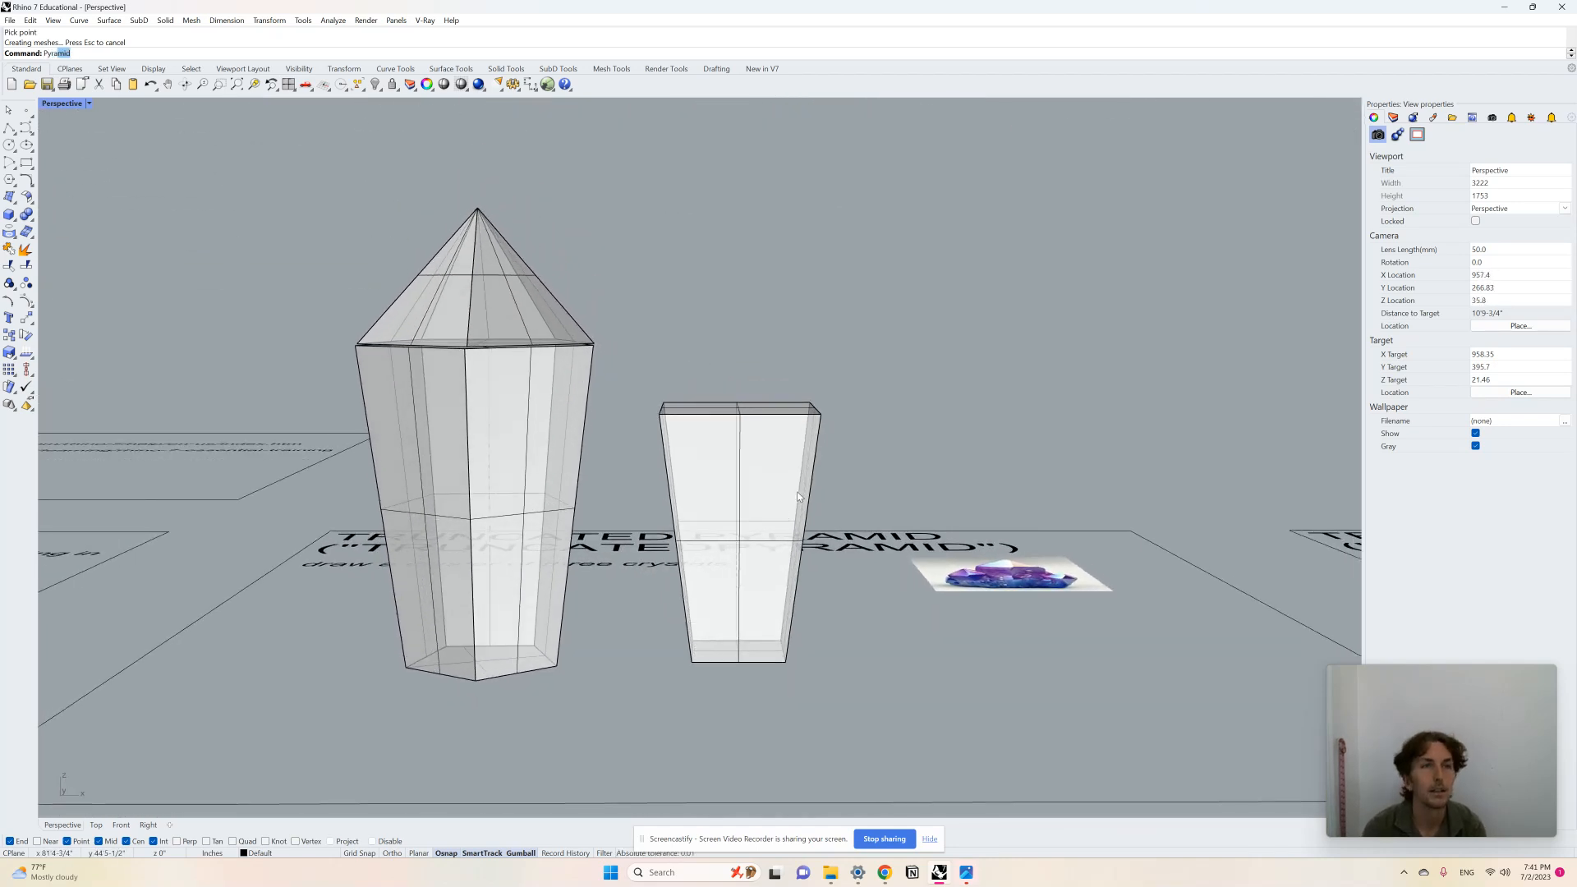
{"action": "key", "text": "Return"}
{"action": "type", "text": "N"}
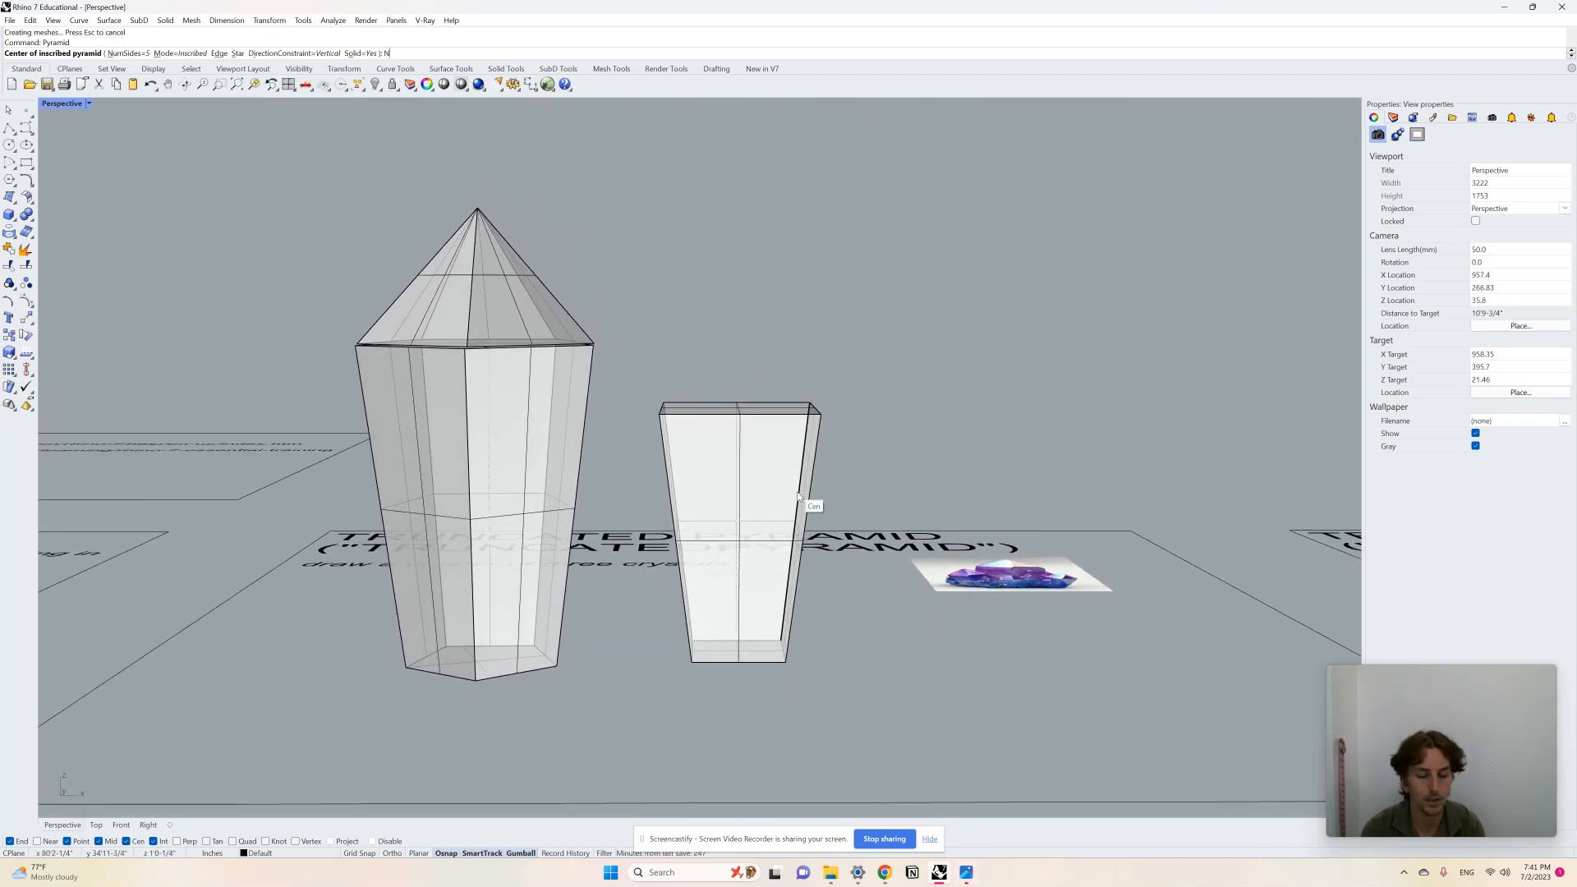
{"action": "key", "text": "Return"}
{"action": "type", "text": "4"}
{"action": "key", "text": "Return"}
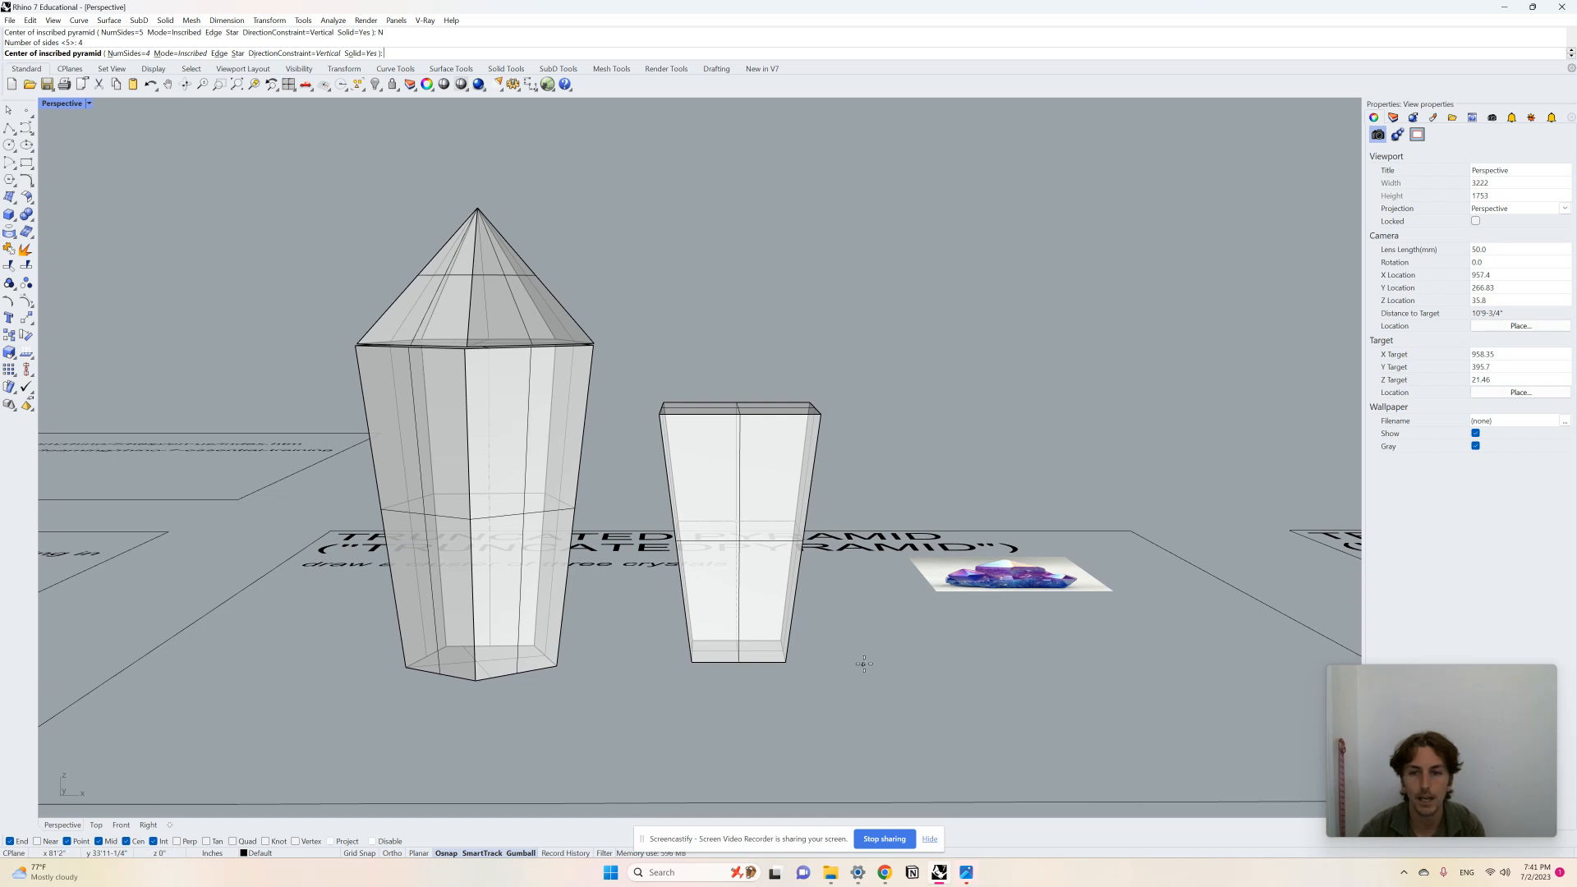
{"action": "right_click_drag", "start_coordinate": [868, 652], "coordinate": [944, 722]}
{"action": "left_click", "coordinate": [875, 615]}
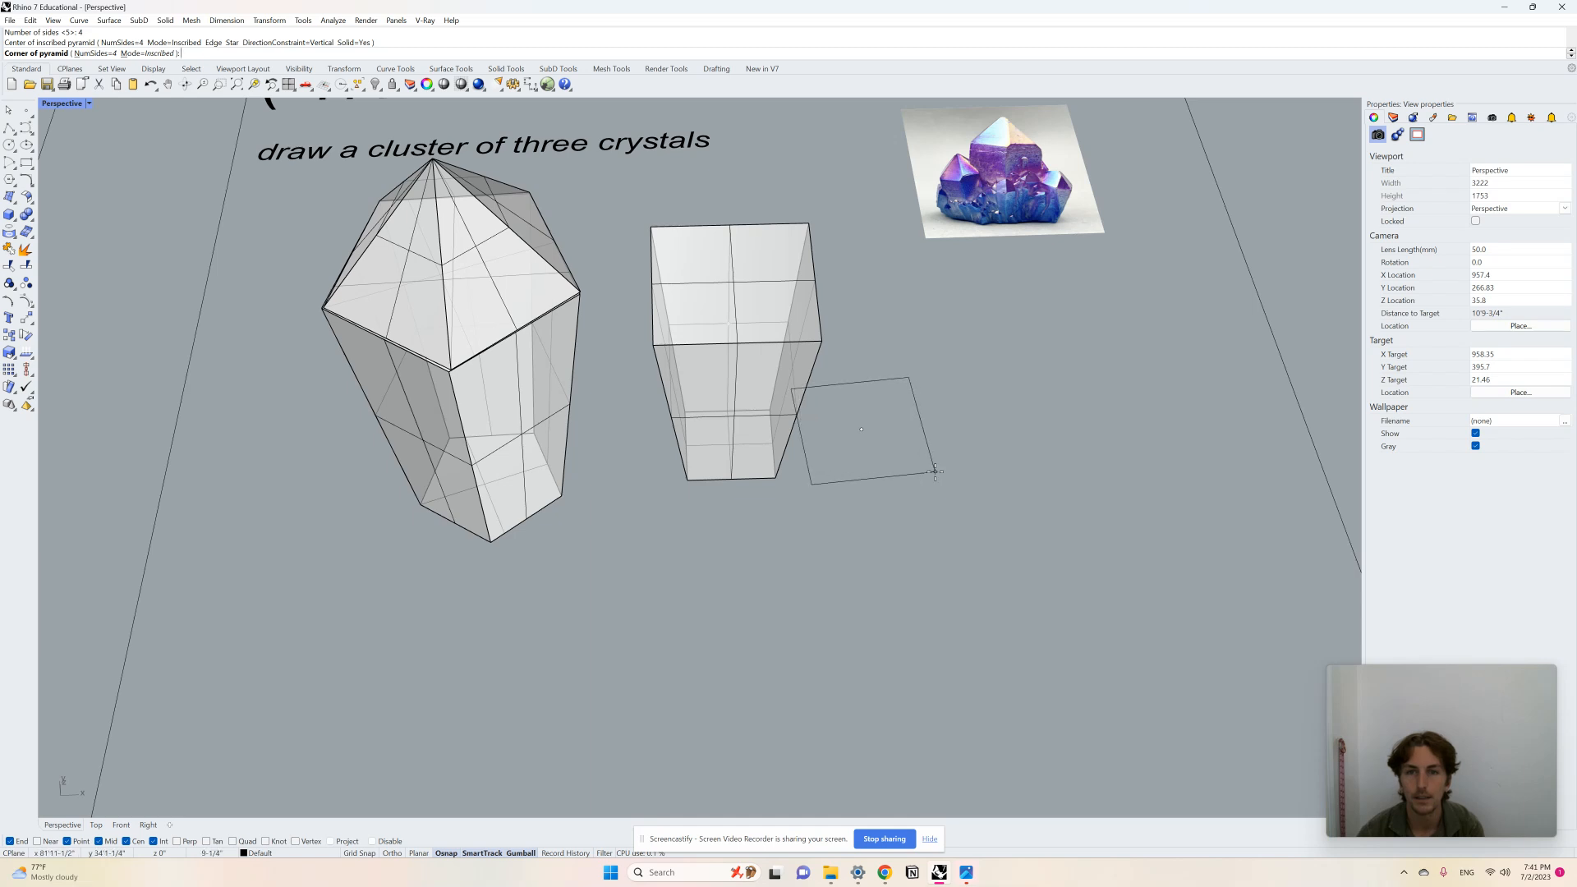
{"action": "scroll", "coordinate": [846, 505], "scroll_direction": "down", "scroll_amount": 2}
{"action": "scroll", "coordinate": [945, 450], "scroll_direction": "up", "scroll_amount": 2}
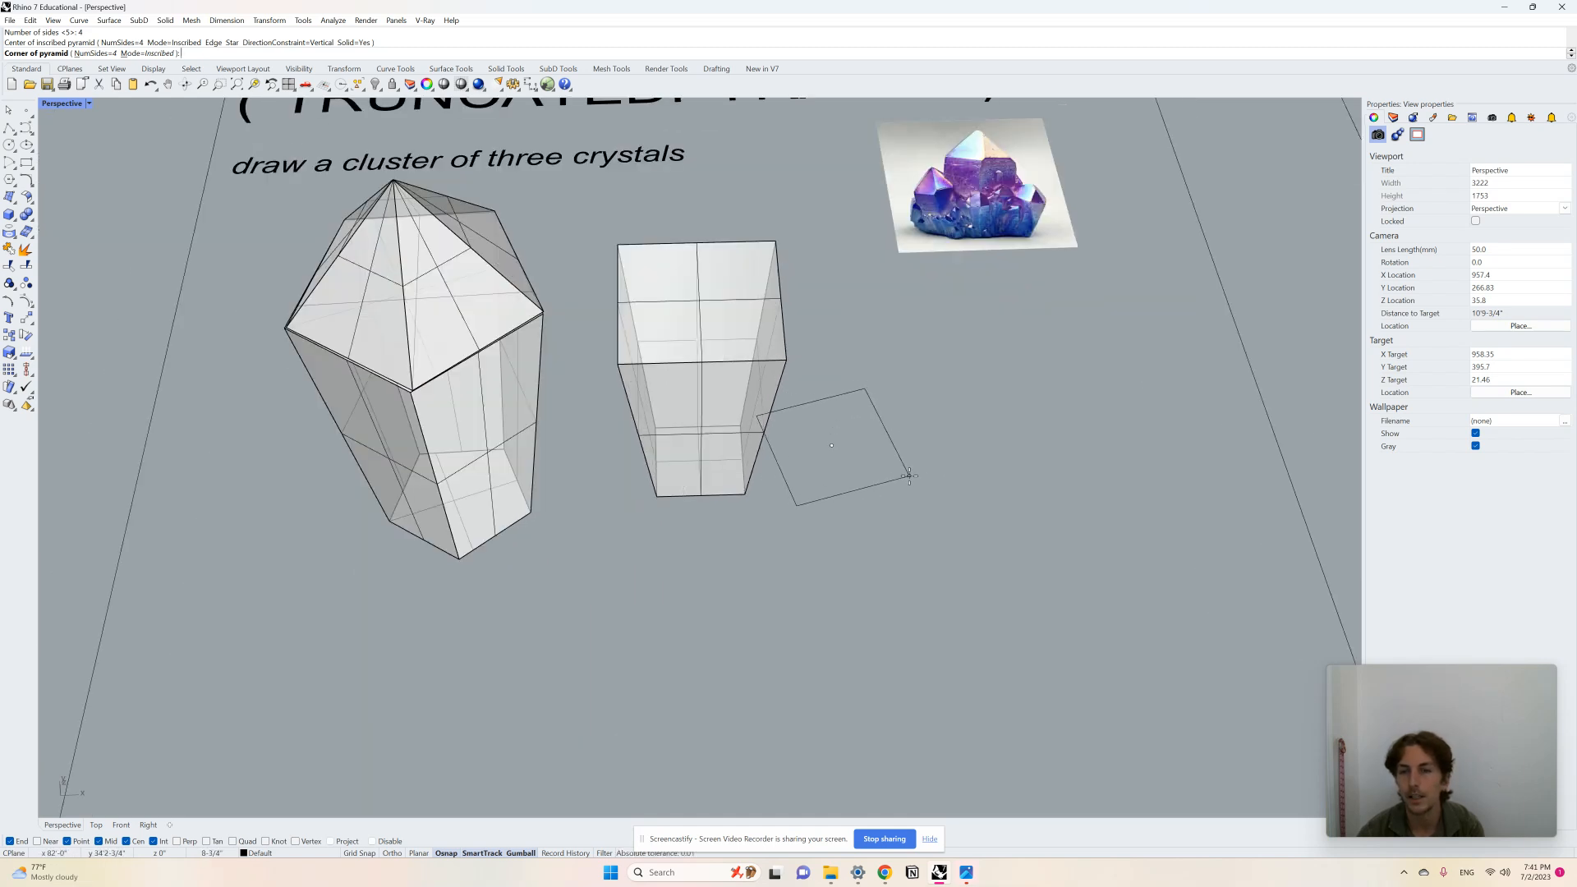
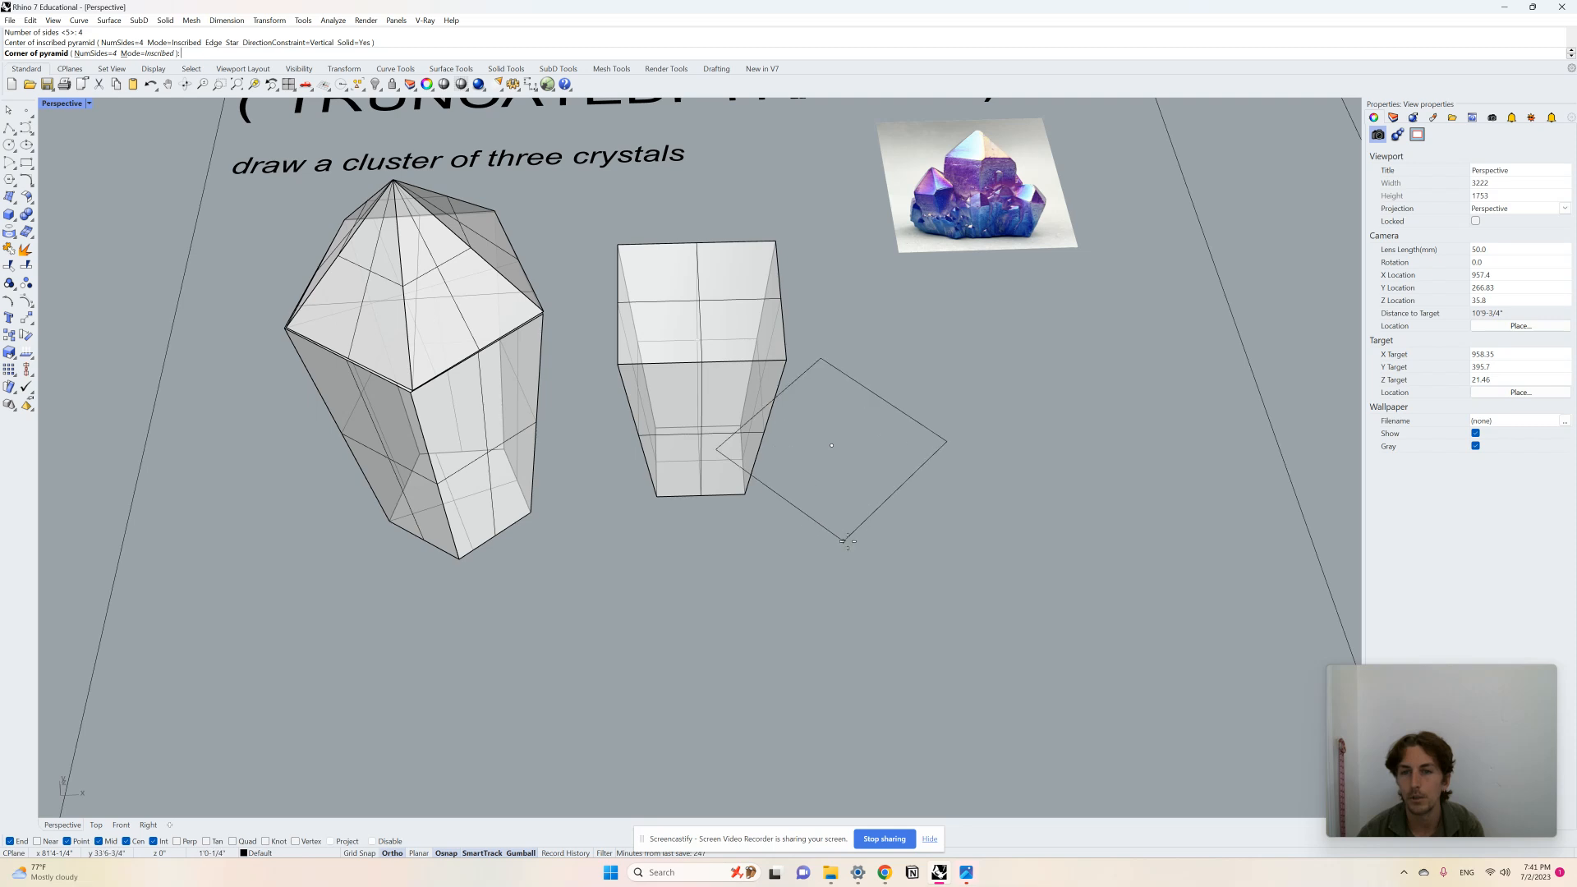
Step: Finish the four-sided pyramid by setting its base corner and its height
{"action": "key", "text": "F8"}
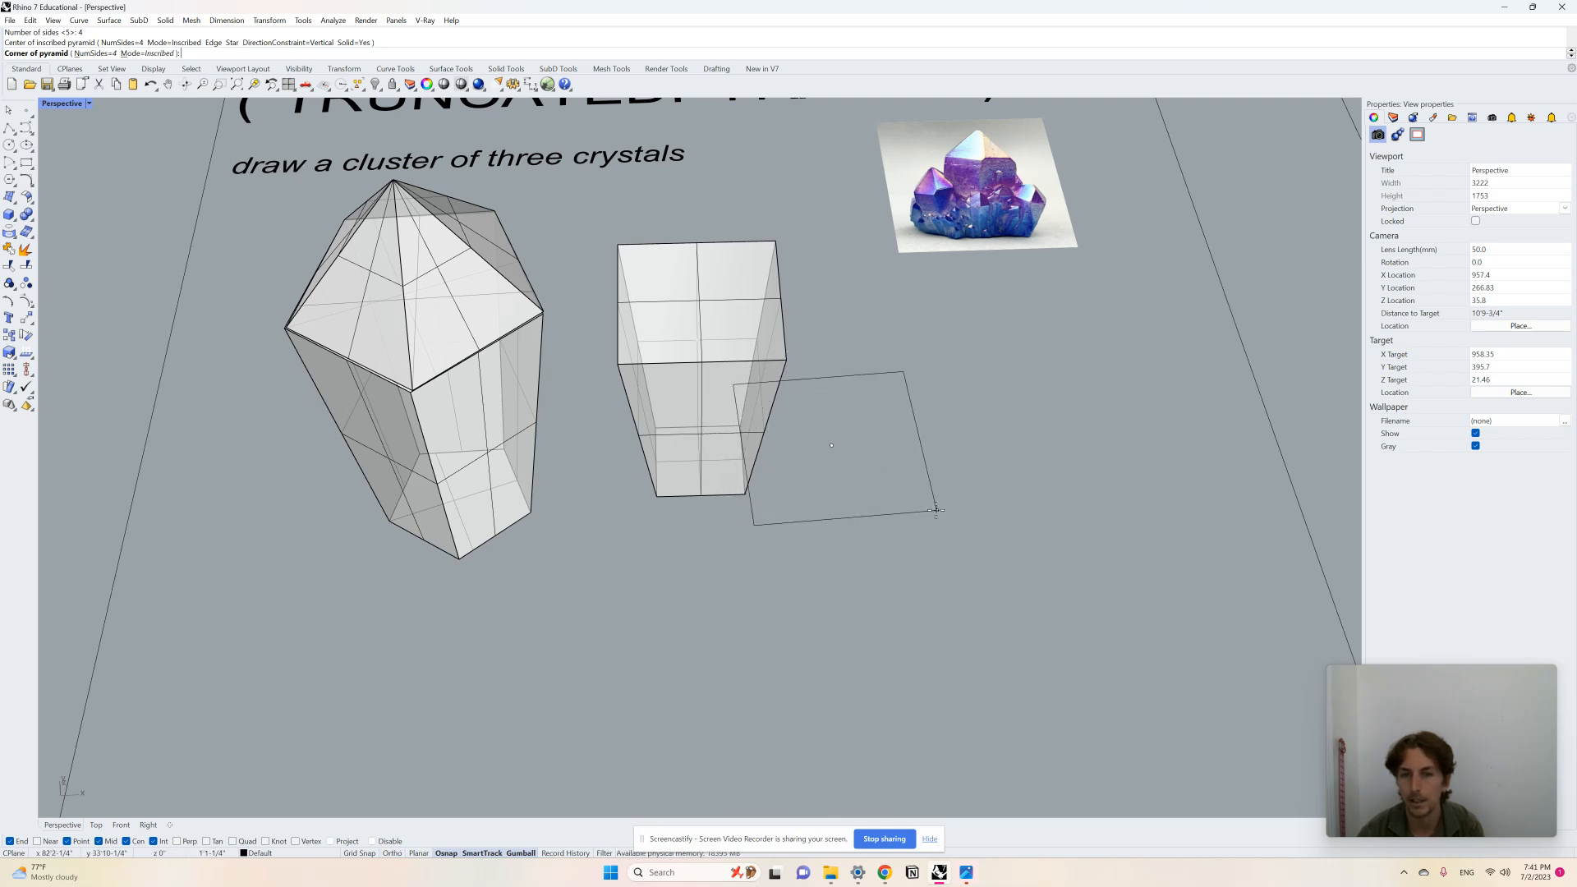
{"action": "scroll", "coordinate": [925, 514], "scroll_direction": "up", "scroll_amount": 3}
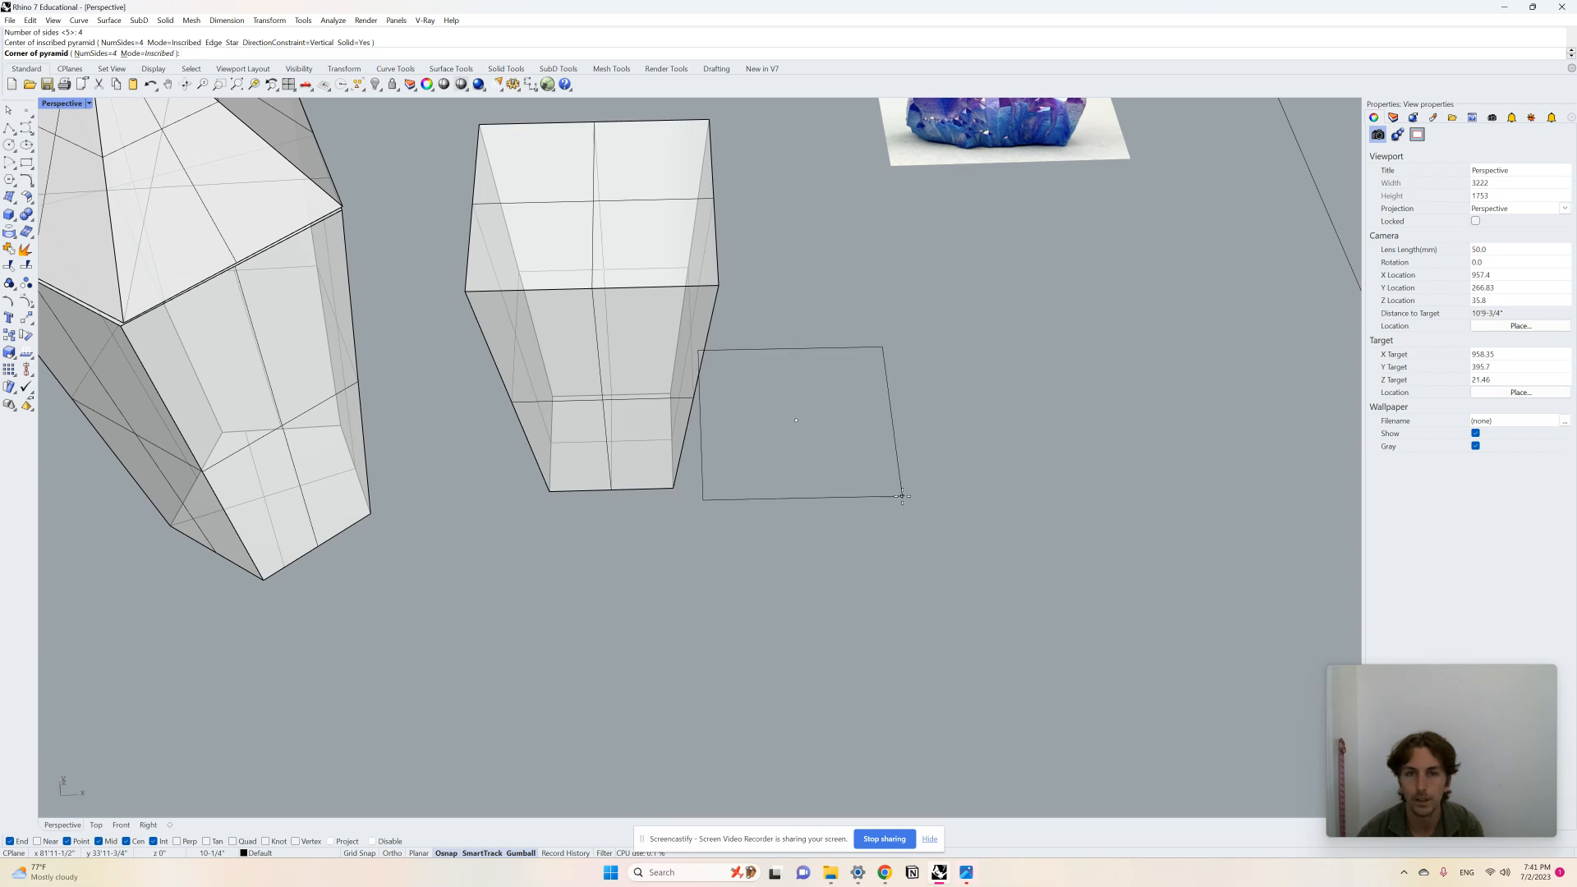
{"action": "left_click", "coordinate": [901, 496]}
{"action": "right_click_drag", "start_coordinate": [890, 338], "coordinate": [881, 283]}
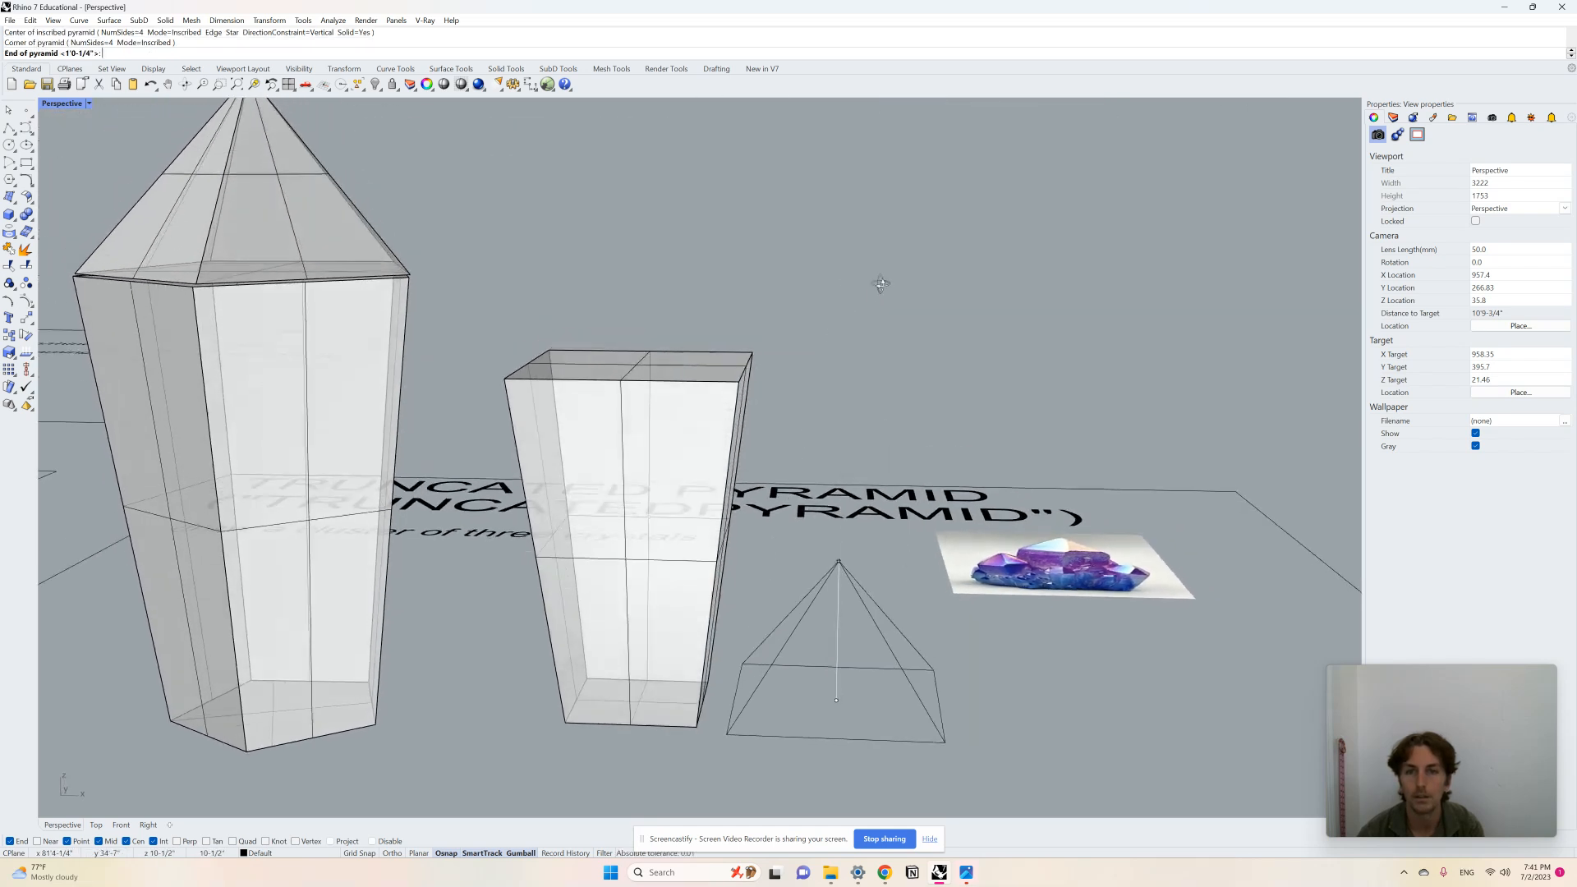
{"action": "left_click", "coordinate": [870, 624]}
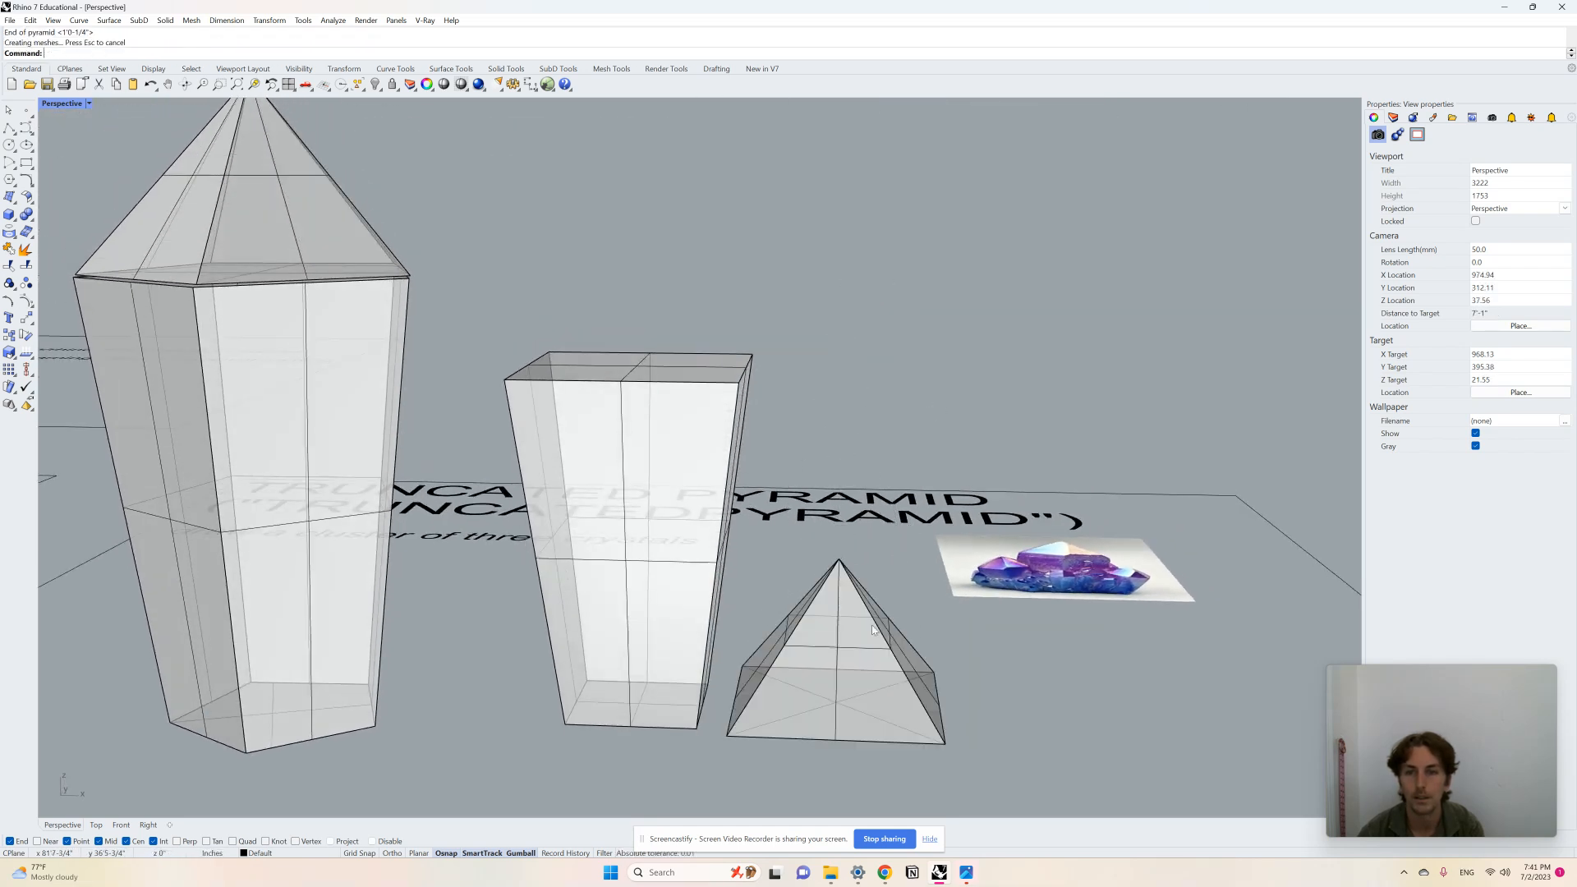
Step: Move the four-sided pyramid onto the top of the four-sided truncated pyramid to form the second crystal's tip
{"action": "left_click", "coordinate": [875, 663]}
{"action": "left_click_drag", "start_coordinate": [837, 606], "coordinate": [795, 258]}
{"action": "left_click_drag", "start_coordinate": [877, 293], "coordinate": [667, 296]}
{"action": "right_click_drag", "start_coordinate": [677, 338], "coordinate": [704, 474]}
{"action": "scroll", "coordinate": [781, 530], "scroll_direction": "down", "scroll_amount": 6}
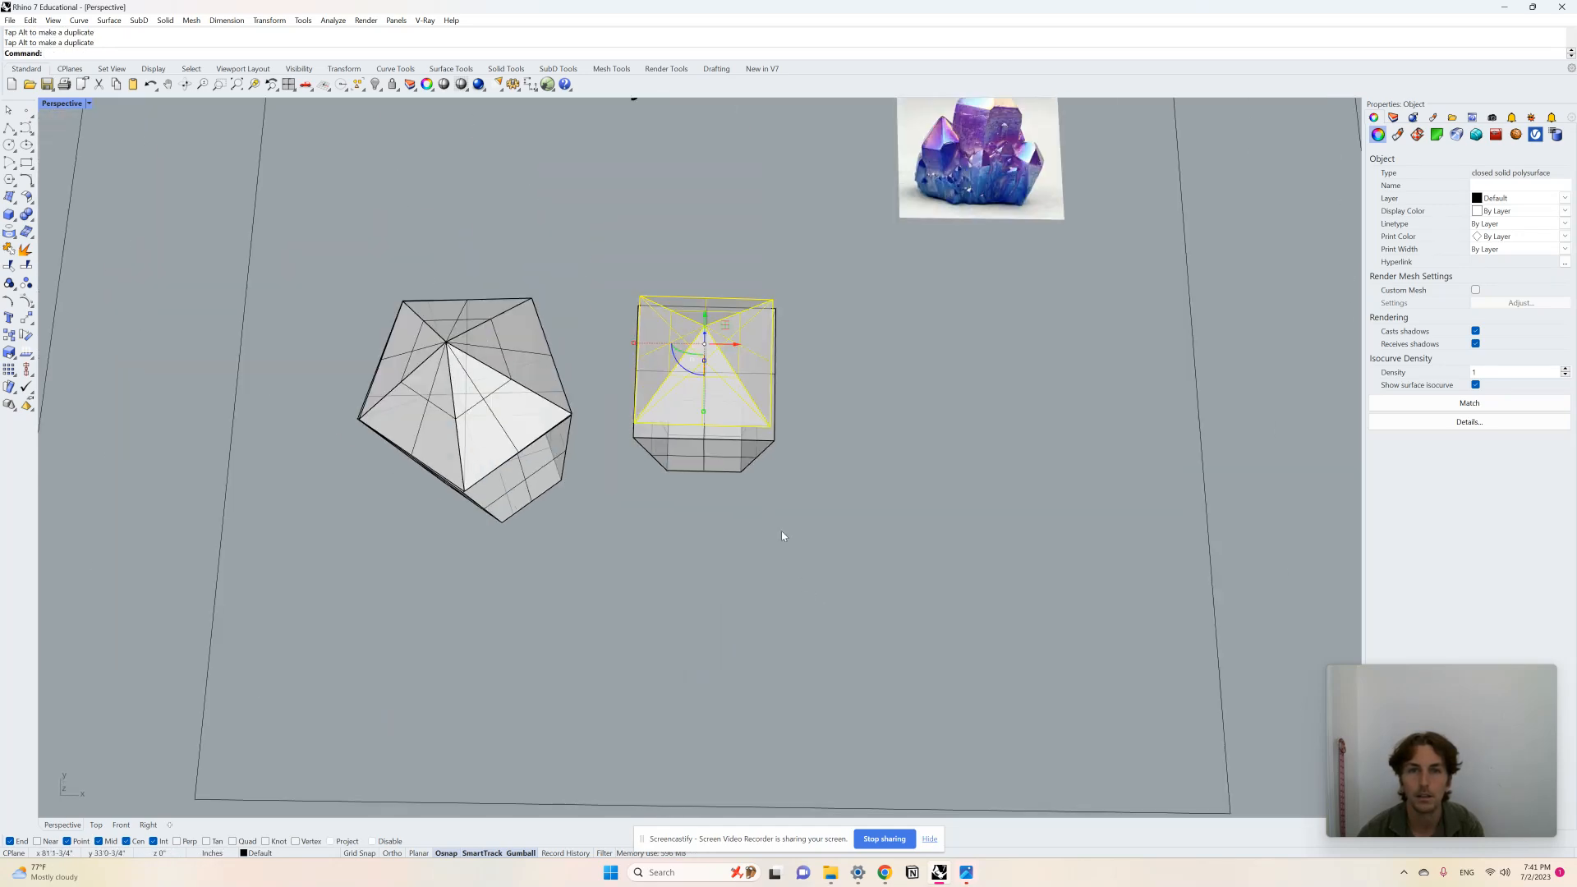
{"action": "scroll", "coordinate": [731, 378], "scroll_direction": "up", "scroll_amount": 7}
{"action": "left_click_drag", "start_coordinate": [651, 289], "coordinate": [647, 323]}
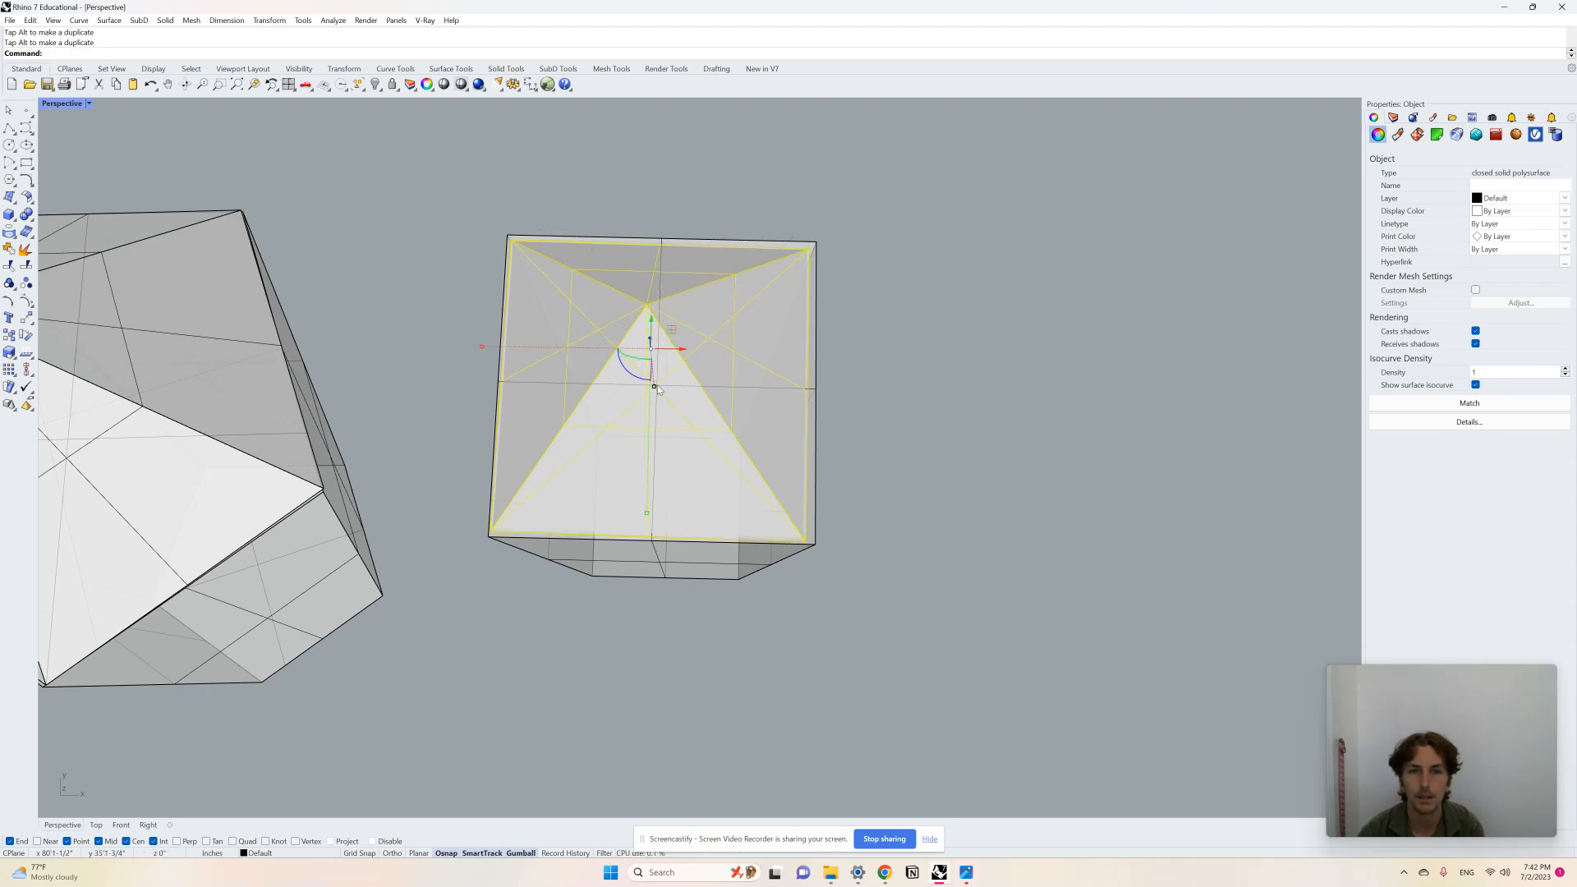
{"action": "left_click_drag", "start_coordinate": [653, 387], "coordinate": [655, 389]}
{"action": "left_click", "coordinate": [837, 499]}
{"action": "right_click_drag", "start_coordinate": [837, 500], "coordinate": [767, 414]}
{"action": "left_click", "coordinate": [757, 414]}
{"action": "left_click_drag", "start_coordinate": [666, 352], "coordinate": [695, 369]}
{"action": "left_click", "coordinate": [1082, 423]}
{"action": "right_click_drag", "start_coordinate": [1083, 424], "coordinate": [830, 440]}
Step: Draw a short, wide four-sided truncated pyramid beside the second crystal using TruncatedPyramid
{"action": "scroll", "coordinate": [699, 406], "scroll_direction": "down", "scroll_amount": 8}
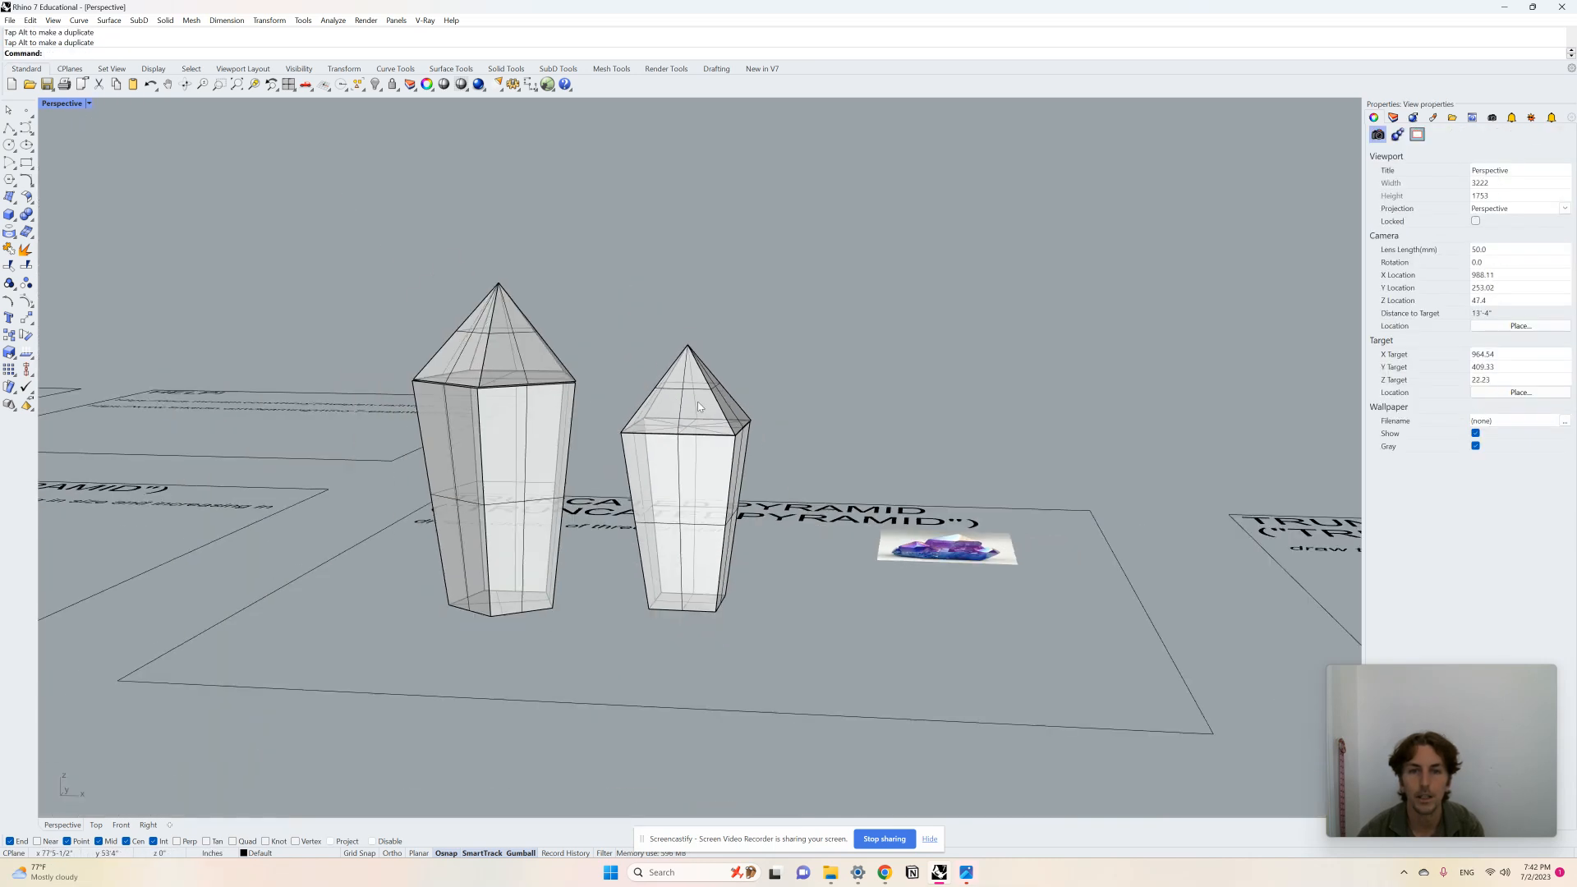
{"action": "scroll", "coordinate": [697, 401], "scroll_direction": "down", "scroll_amount": 5}
{"action": "scroll", "coordinate": [723, 496], "scroll_direction": "down", "scroll_amount": 2}
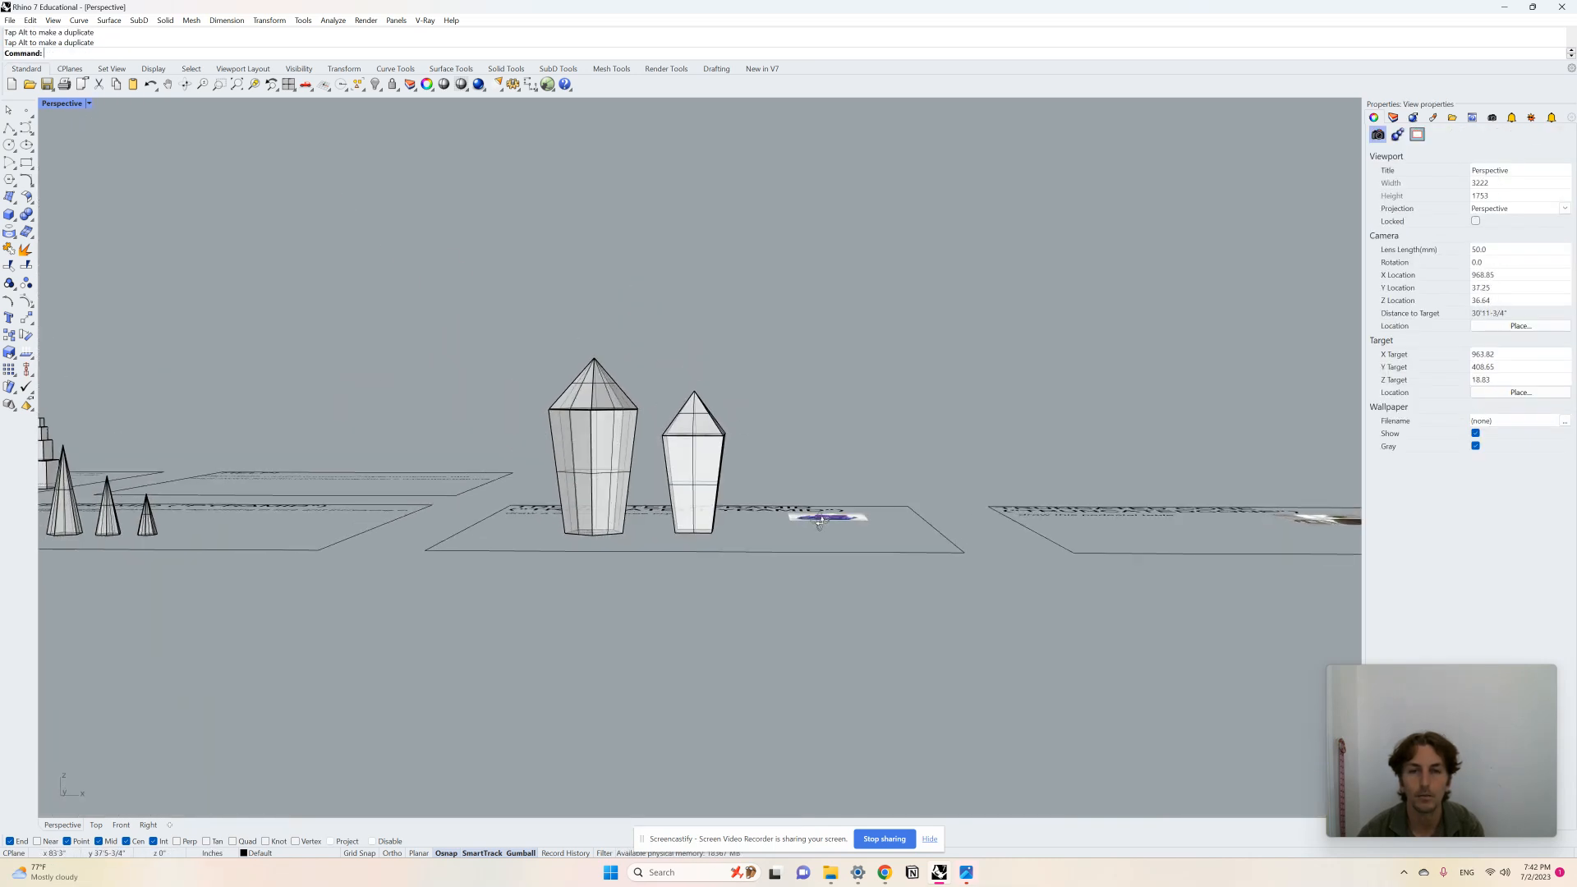
{"action": "right_click_drag", "start_coordinate": [723, 497], "coordinate": [760, 573]}
{"action": "scroll", "coordinate": [747, 502], "scroll_direction": "up", "scroll_amount": 4}
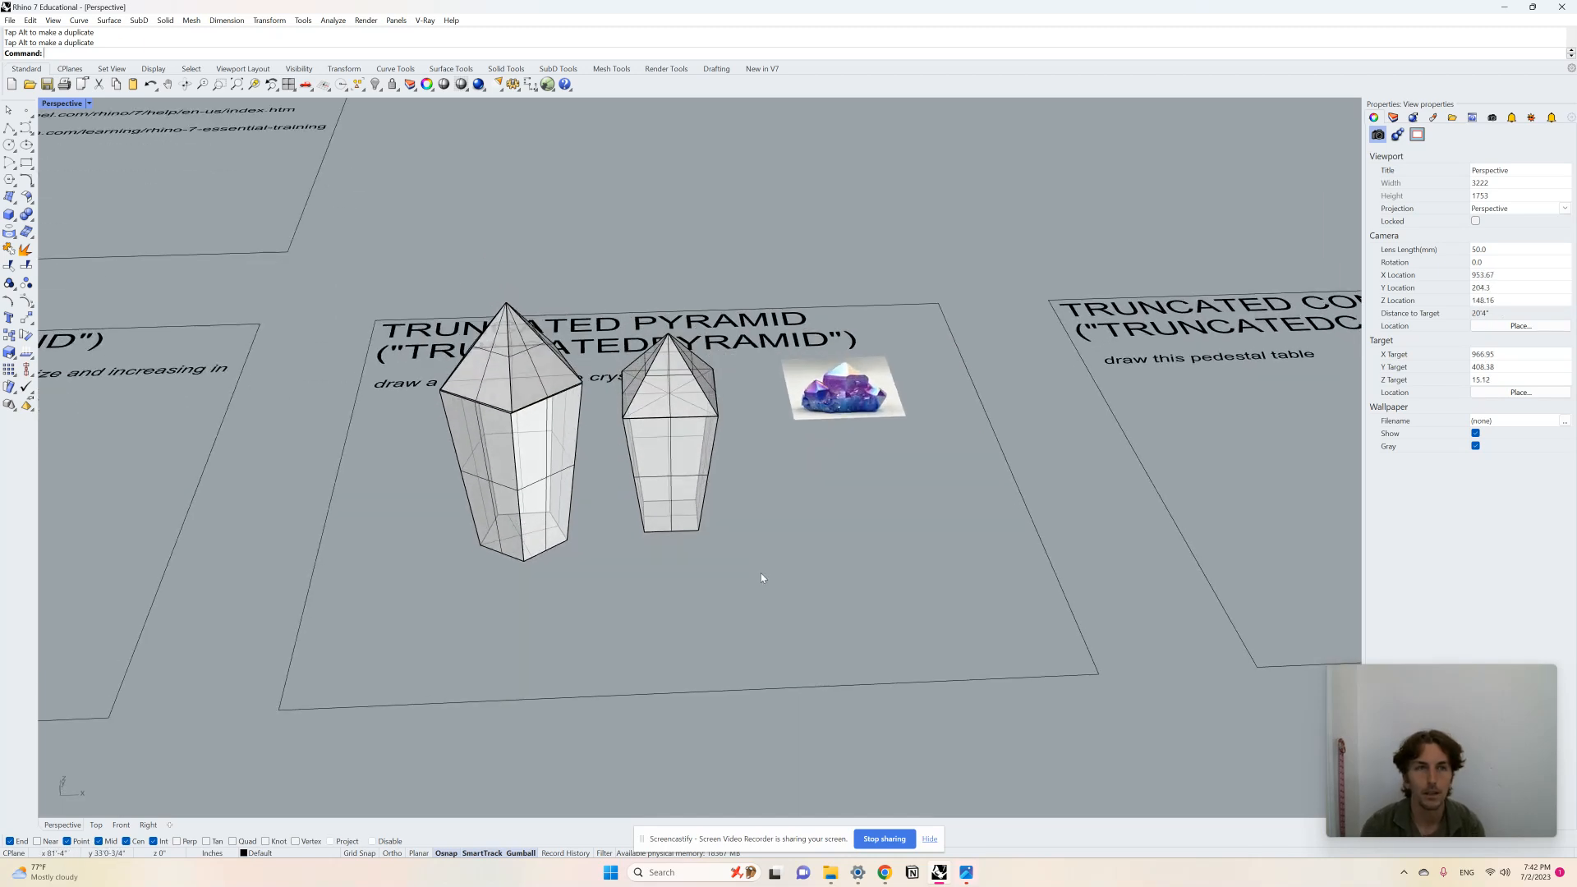
{"action": "type", "text": "TruncatedPyramid"}
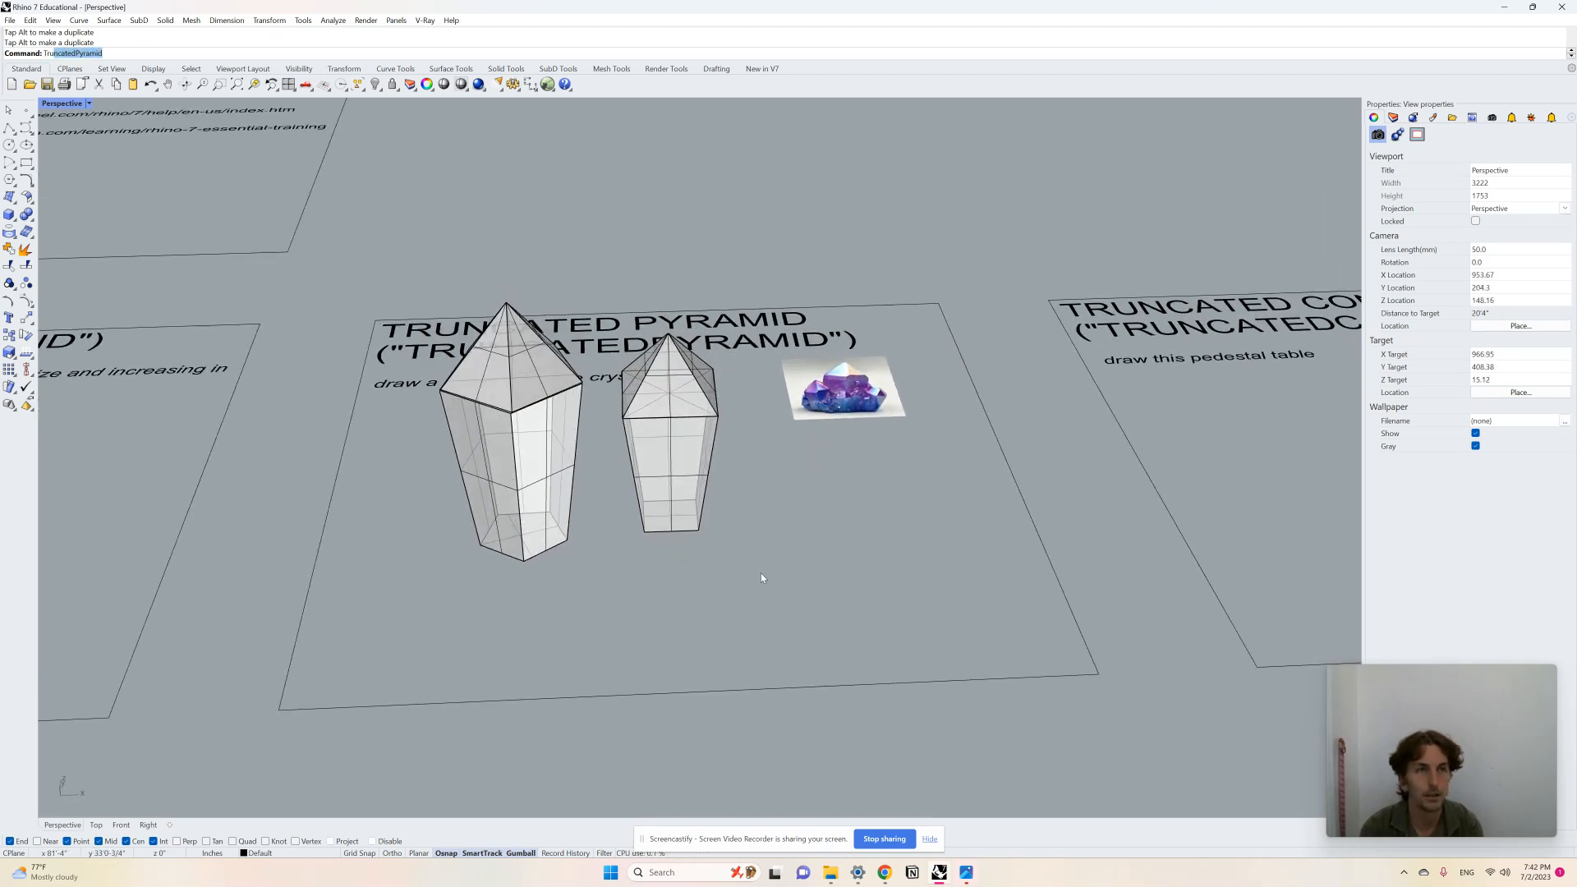
{"action": "key", "text": "Return"}
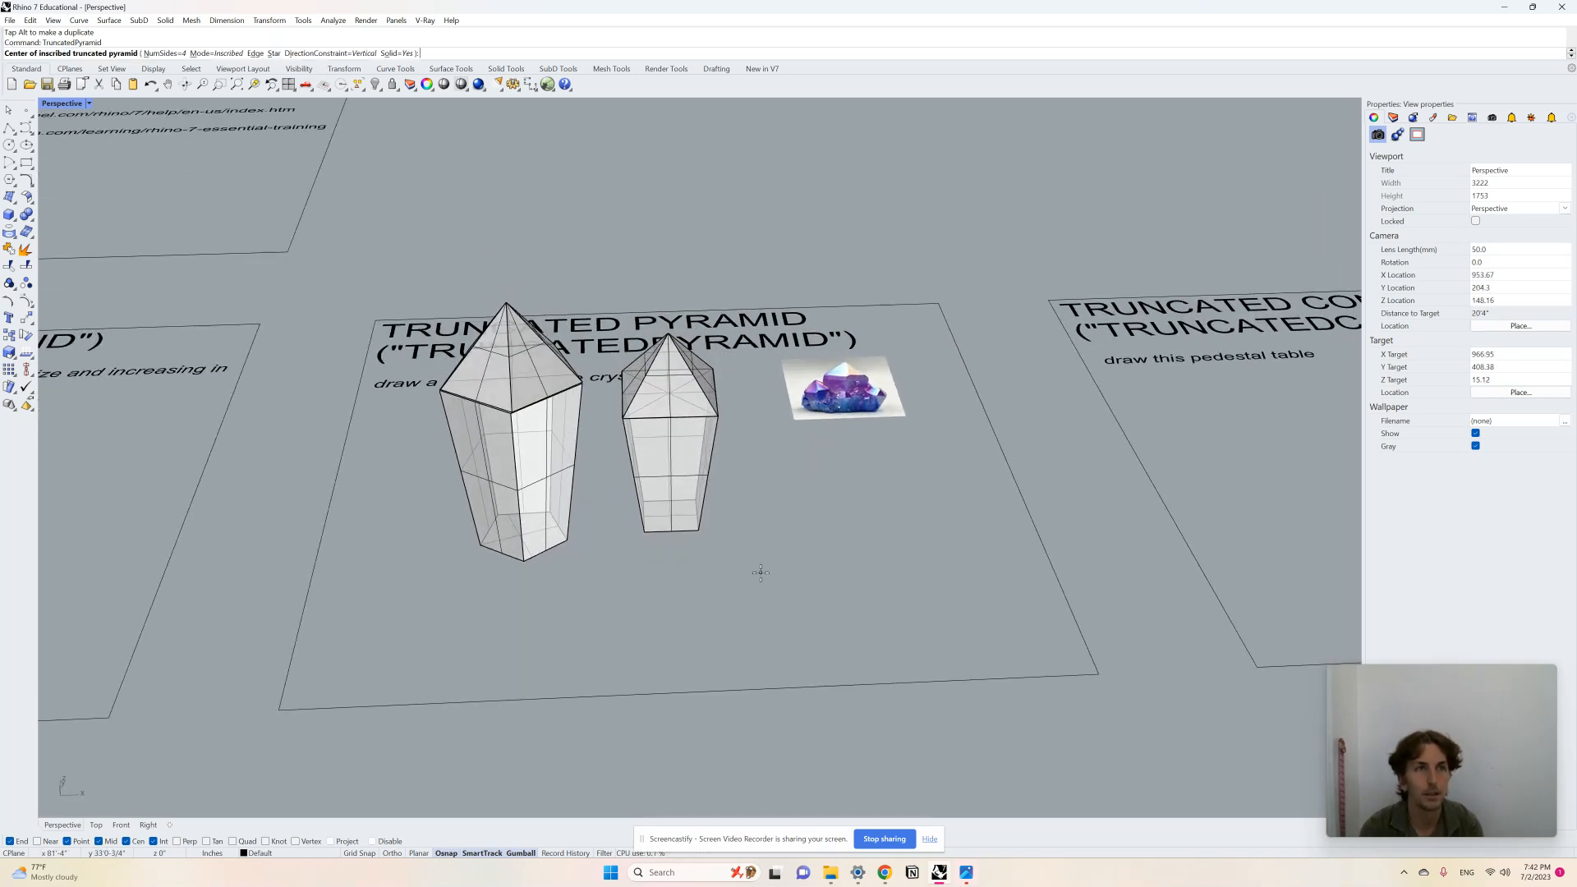
{"action": "left_click", "coordinate": [823, 533]}
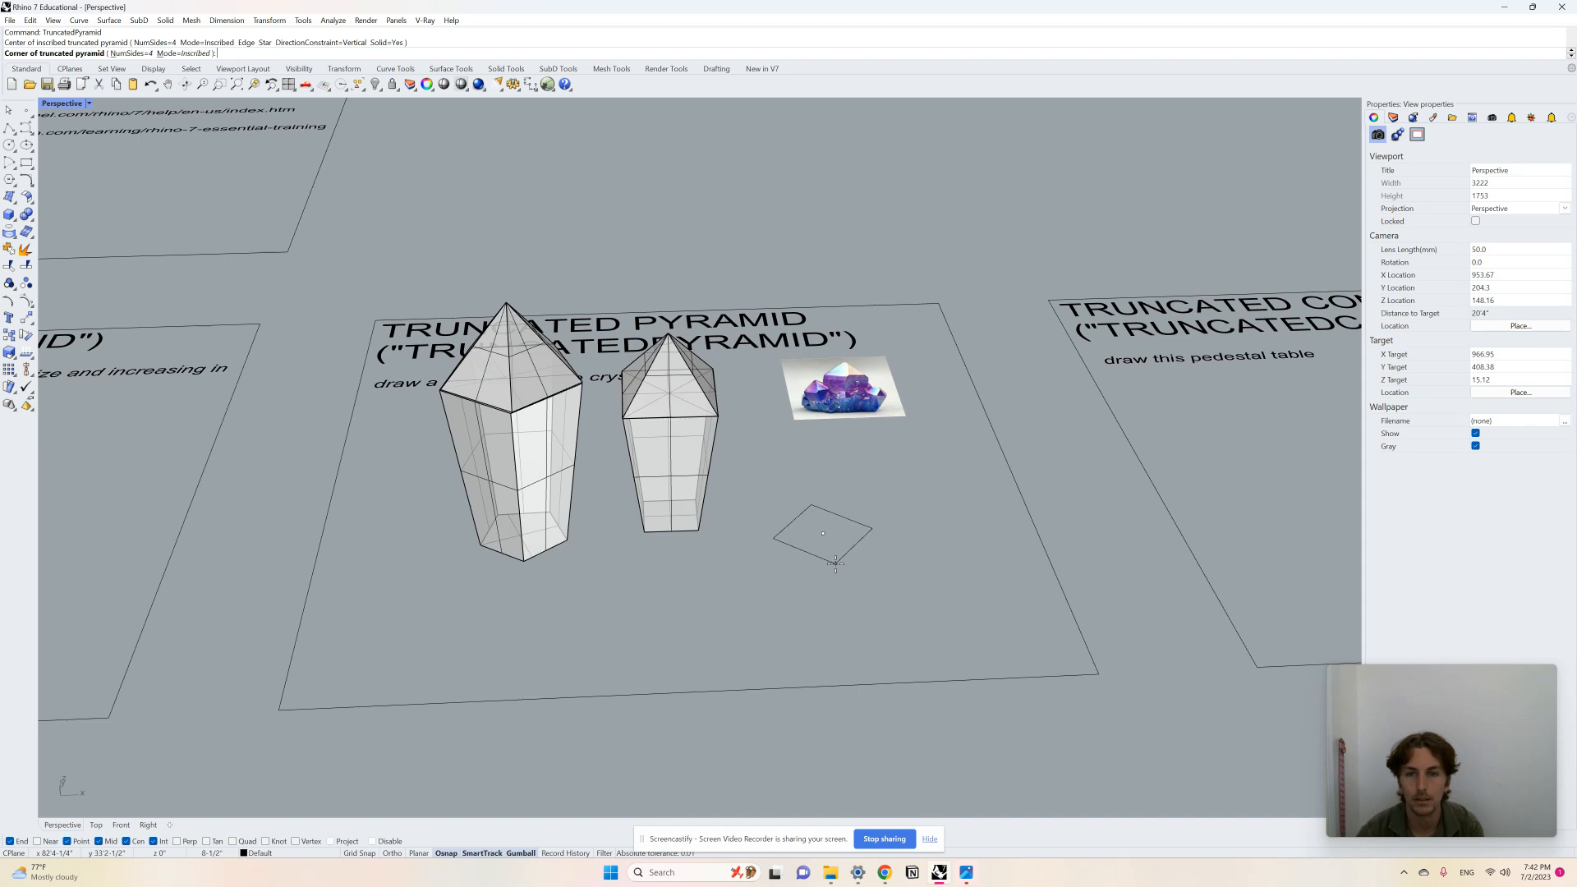
{"action": "left_click", "coordinate": [835, 563]}
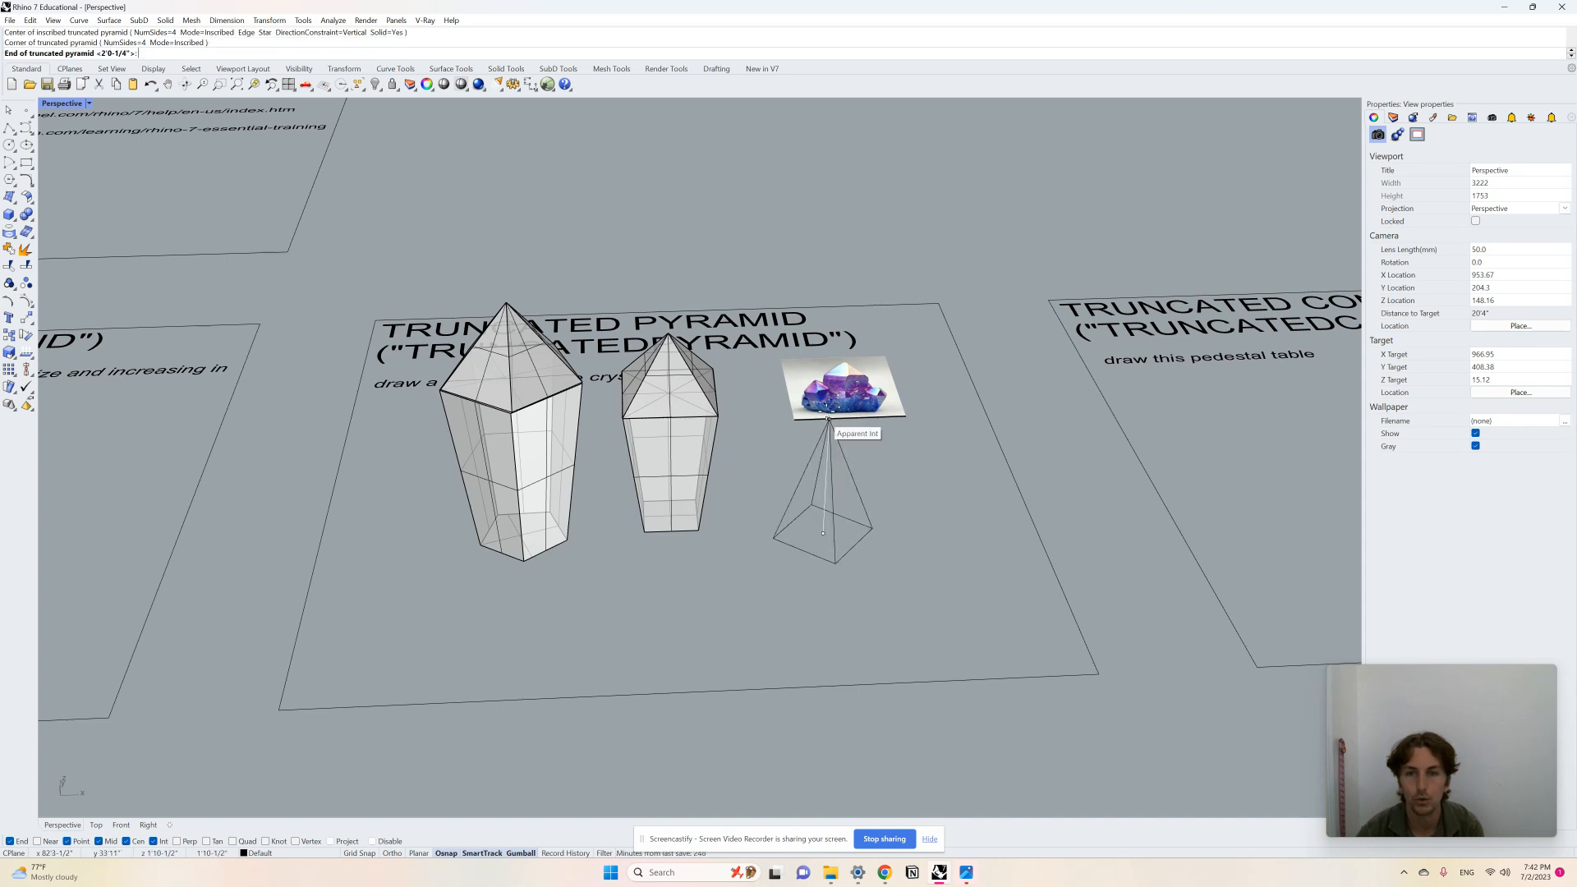
{"action": "right_click_drag", "start_coordinate": [821, 464], "coordinate": [869, 415]}
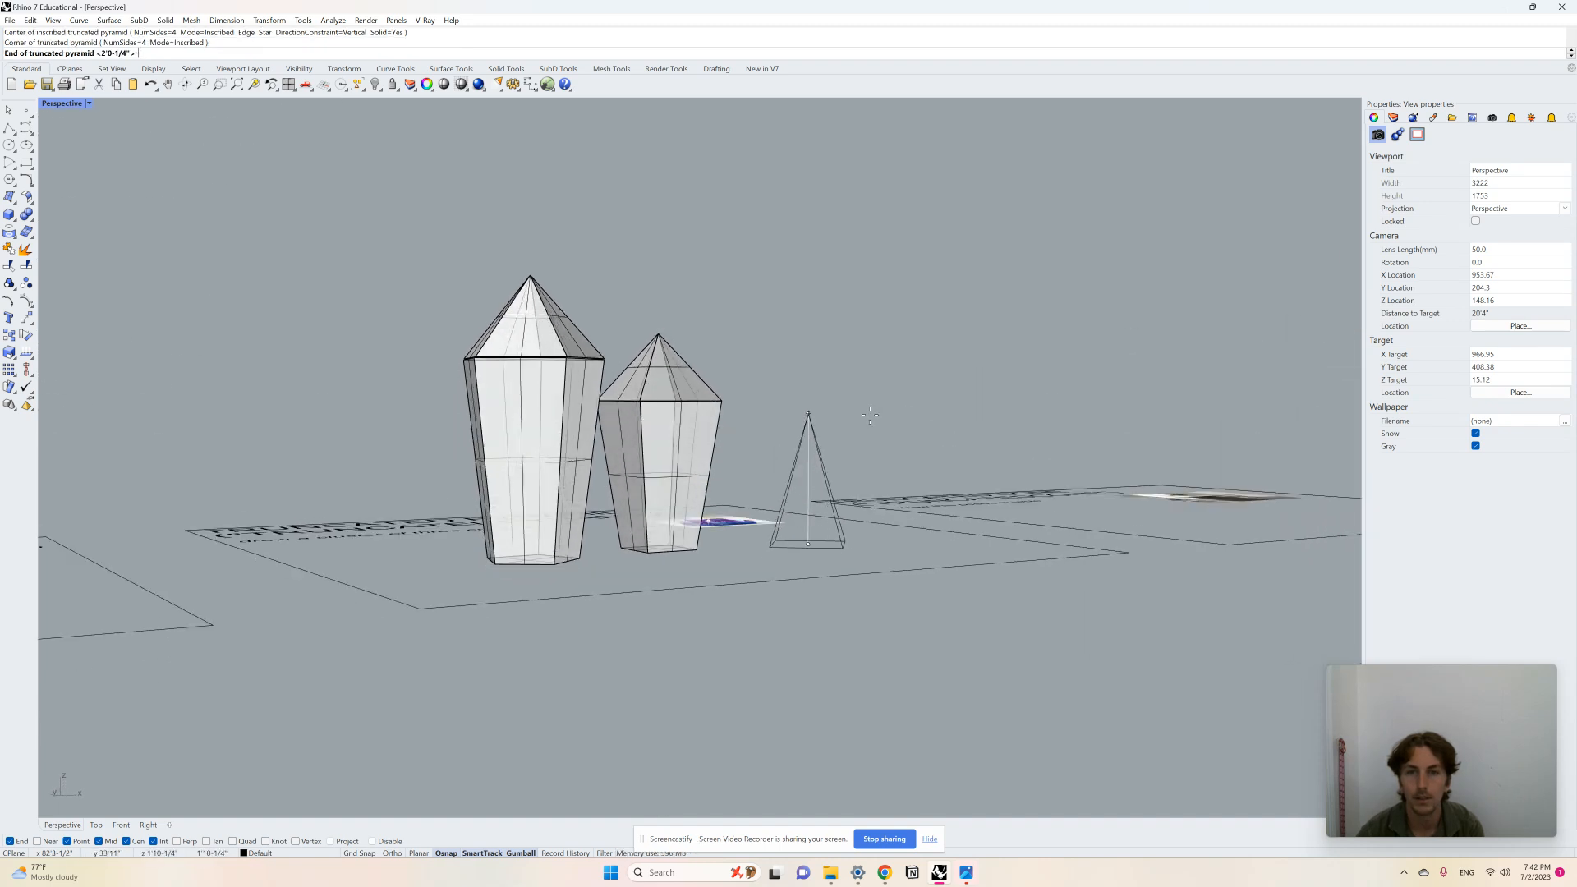
{"action": "left_click", "coordinate": [843, 430]}
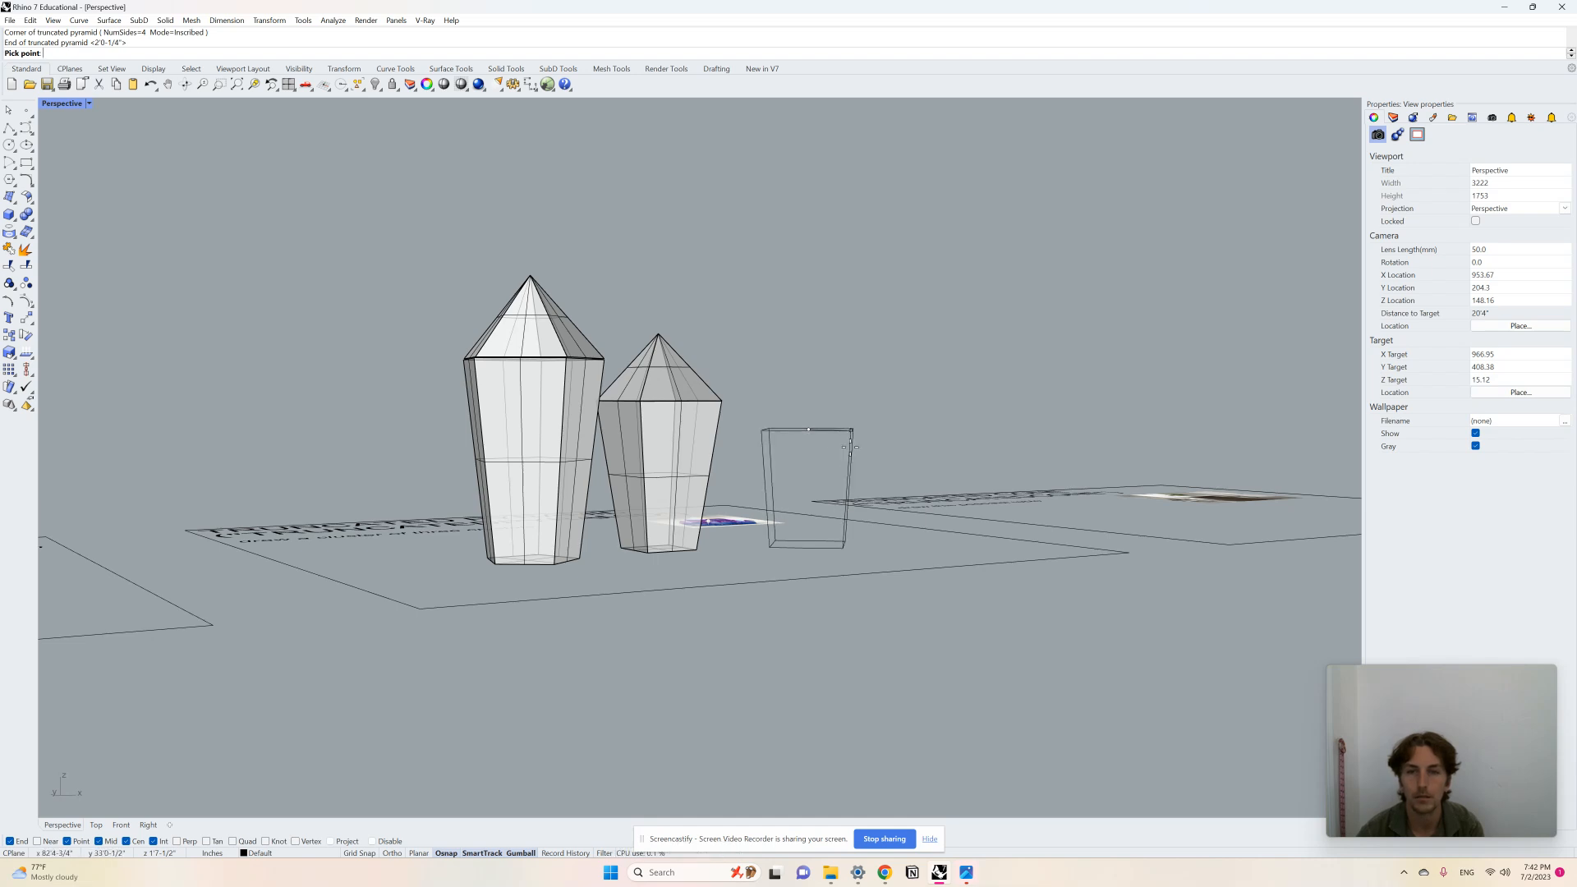
{"action": "left_click", "coordinate": [870, 452]}
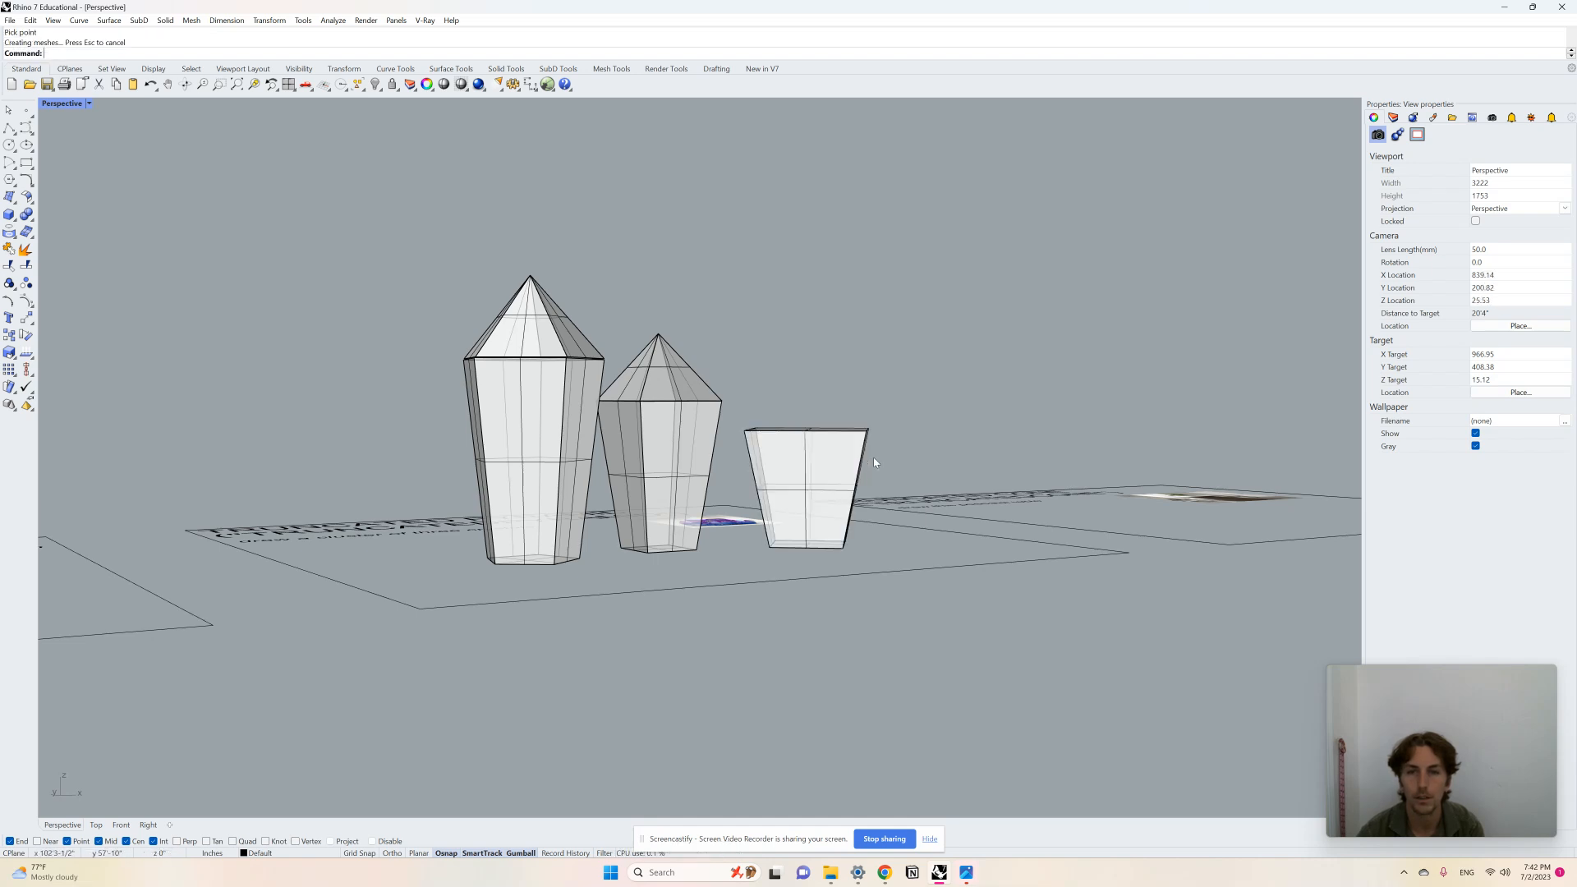
{"action": "right_click_drag", "start_coordinate": [874, 456], "coordinate": [824, 532]}
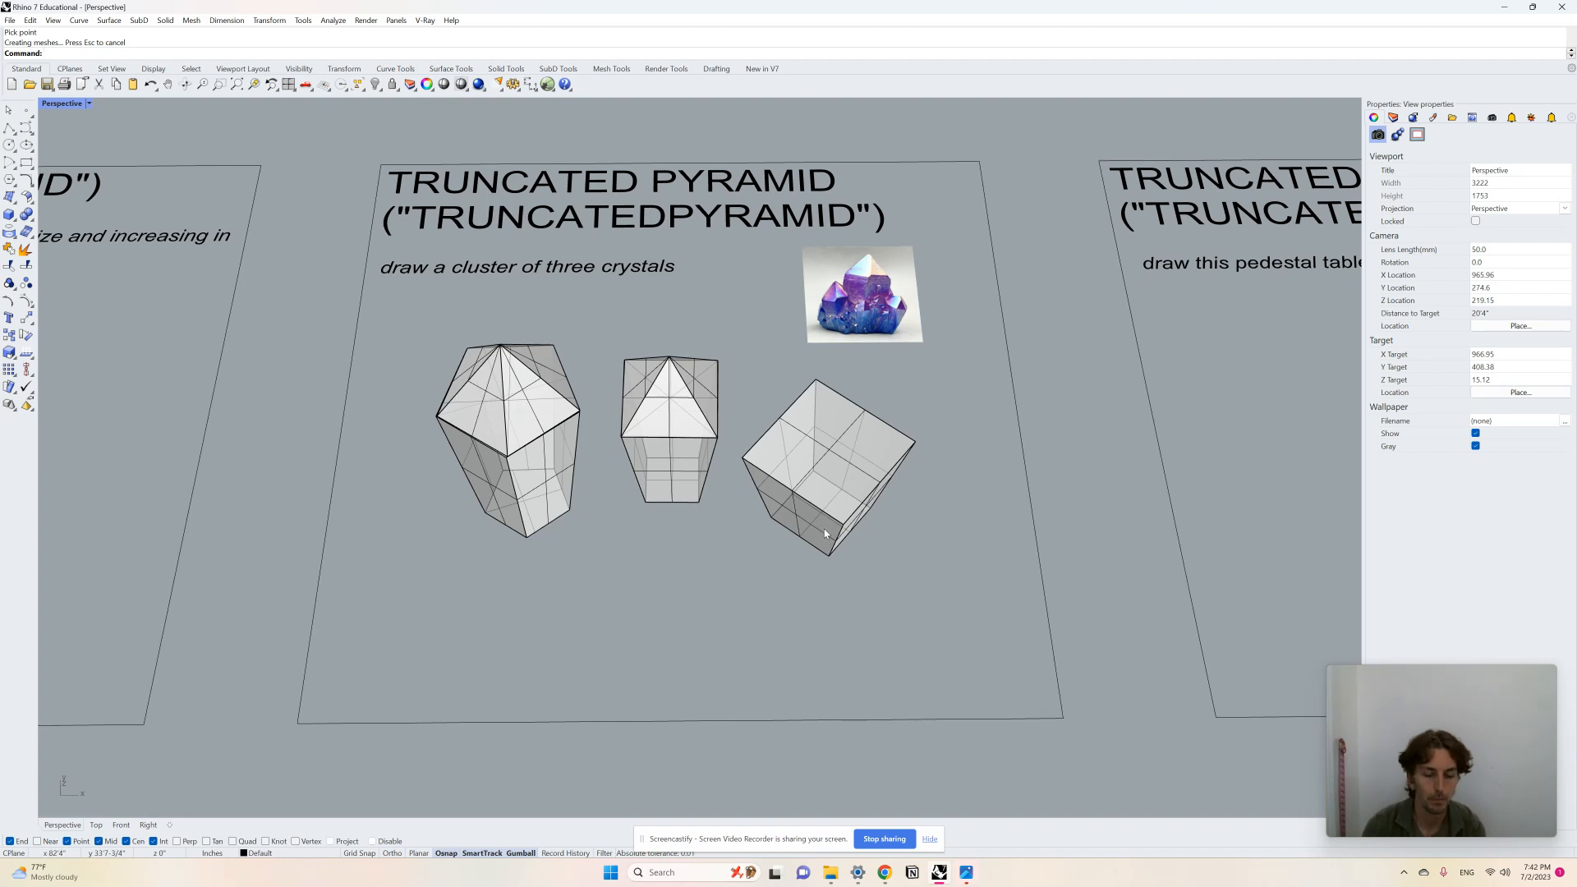
Step: Draw a four-sided solid pyramid beside the short truncated pyramid using Pyramid
{"action": "type", "text": "Pyr"}
{"action": "key", "text": "Return"}
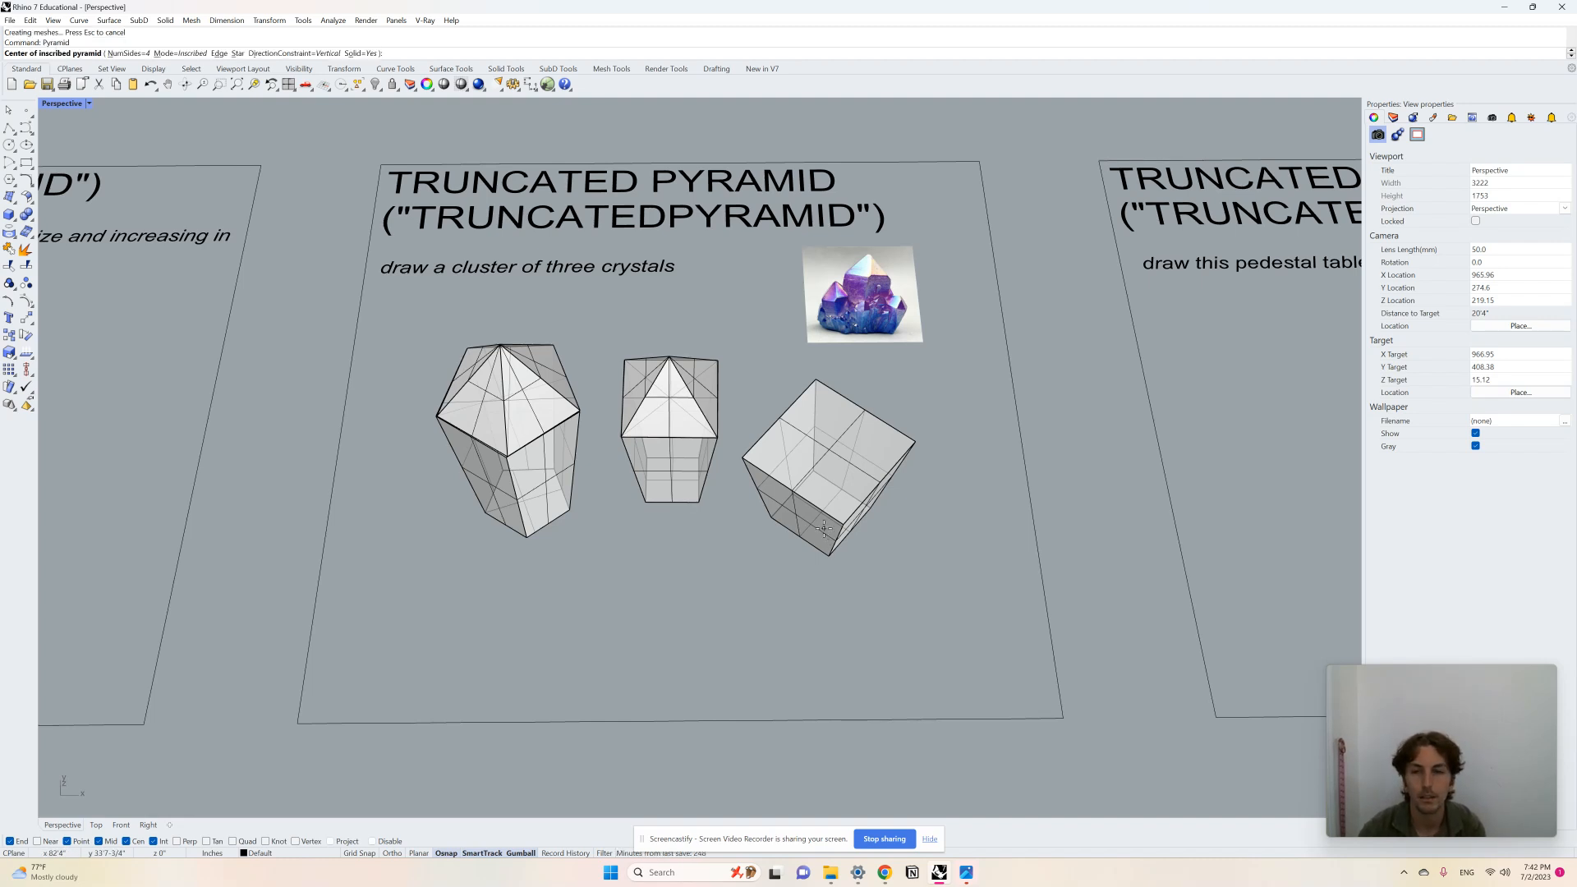
{"action": "left_click", "coordinate": [834, 606]}
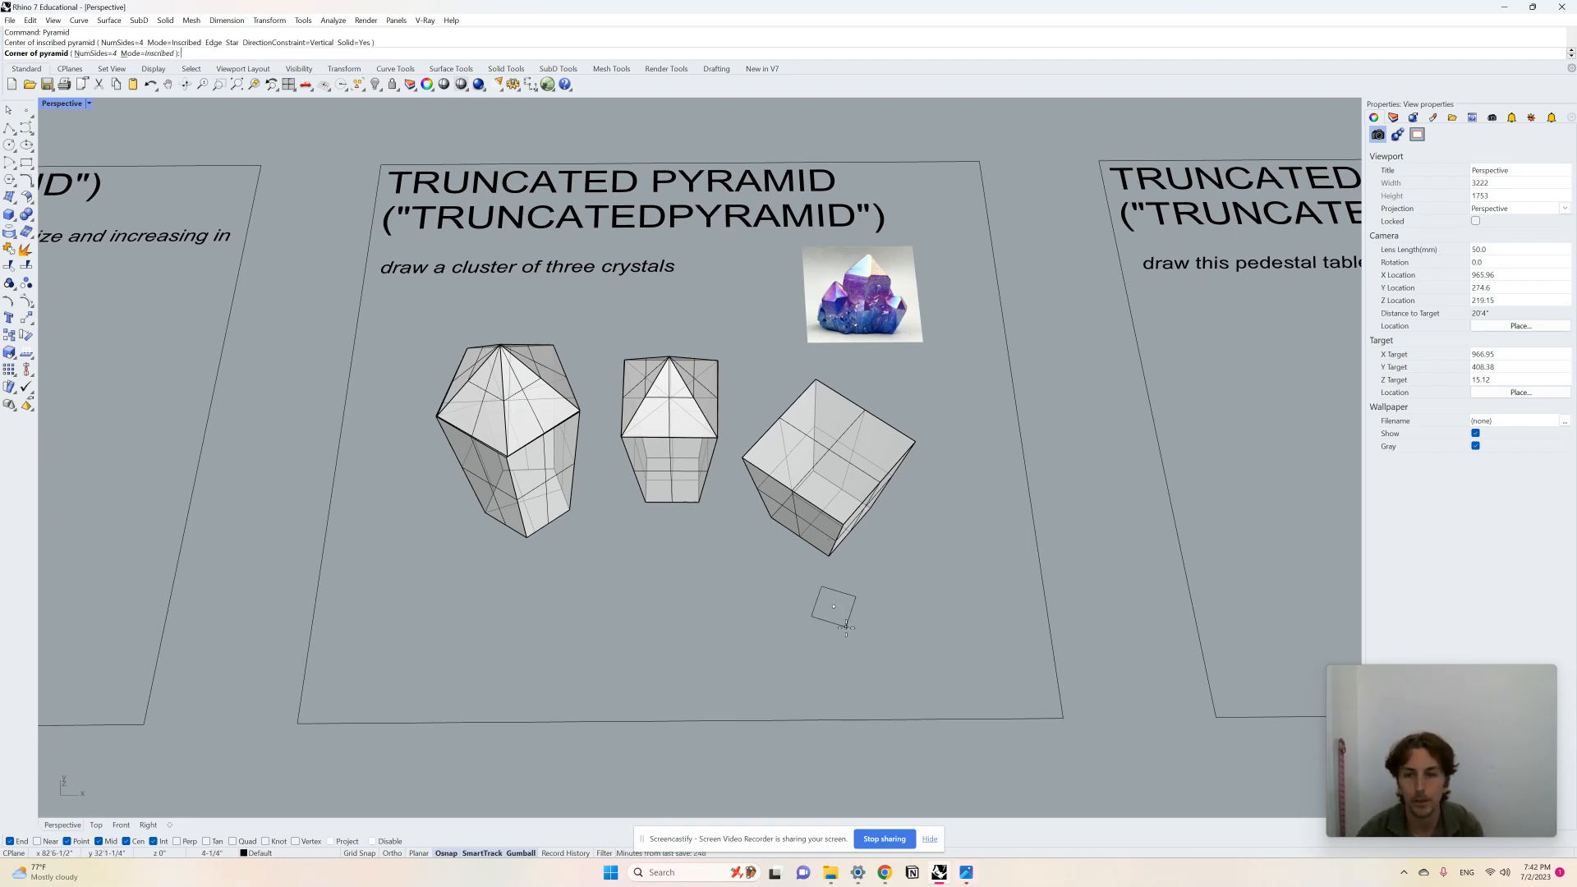
{"action": "left_click", "coordinate": [846, 680]}
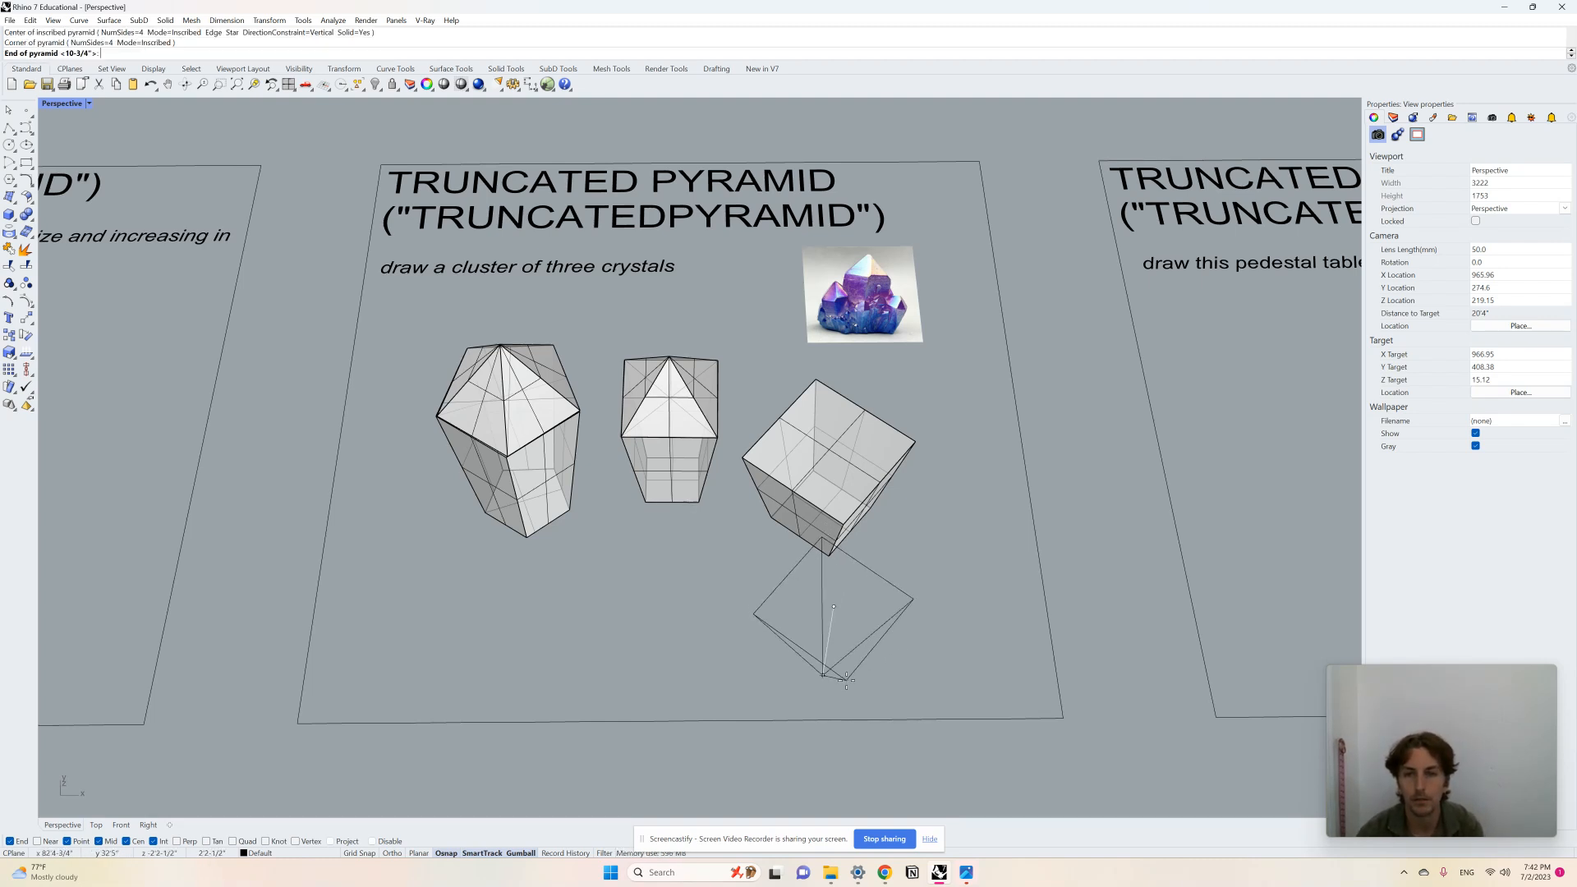
{"action": "left_click", "coordinate": [855, 569]}
{"action": "right_click_drag", "start_coordinate": [854, 570], "coordinate": [872, 461]}
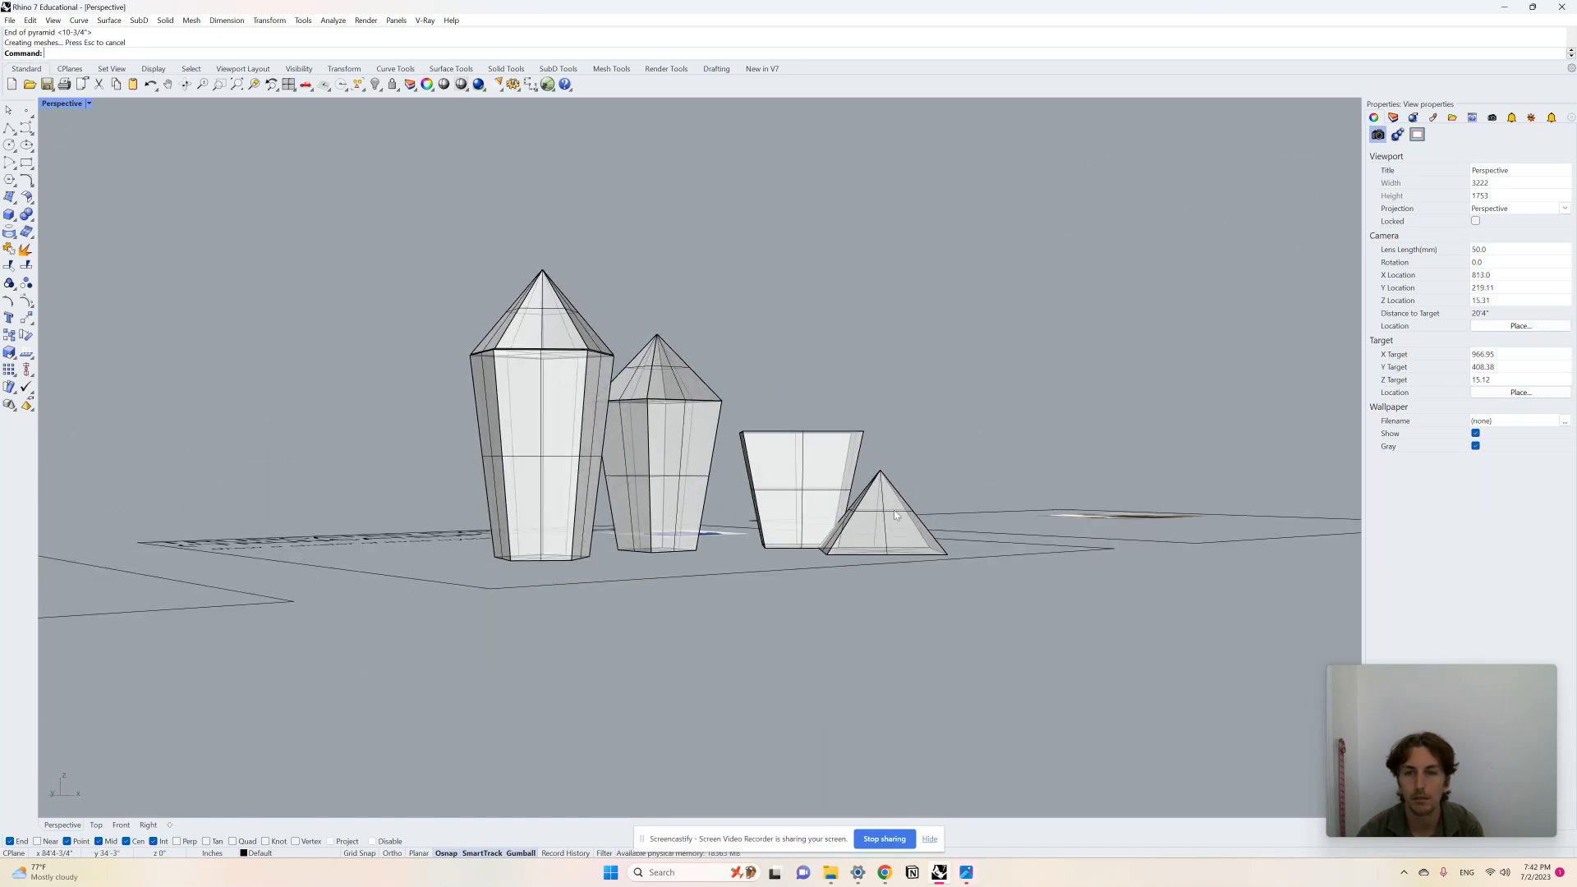
Step: Flatten the new pyramid's height and move it onto the top of the short truncated pyramid as the third crystal's tip
{"action": "left_click", "coordinate": [879, 525]}
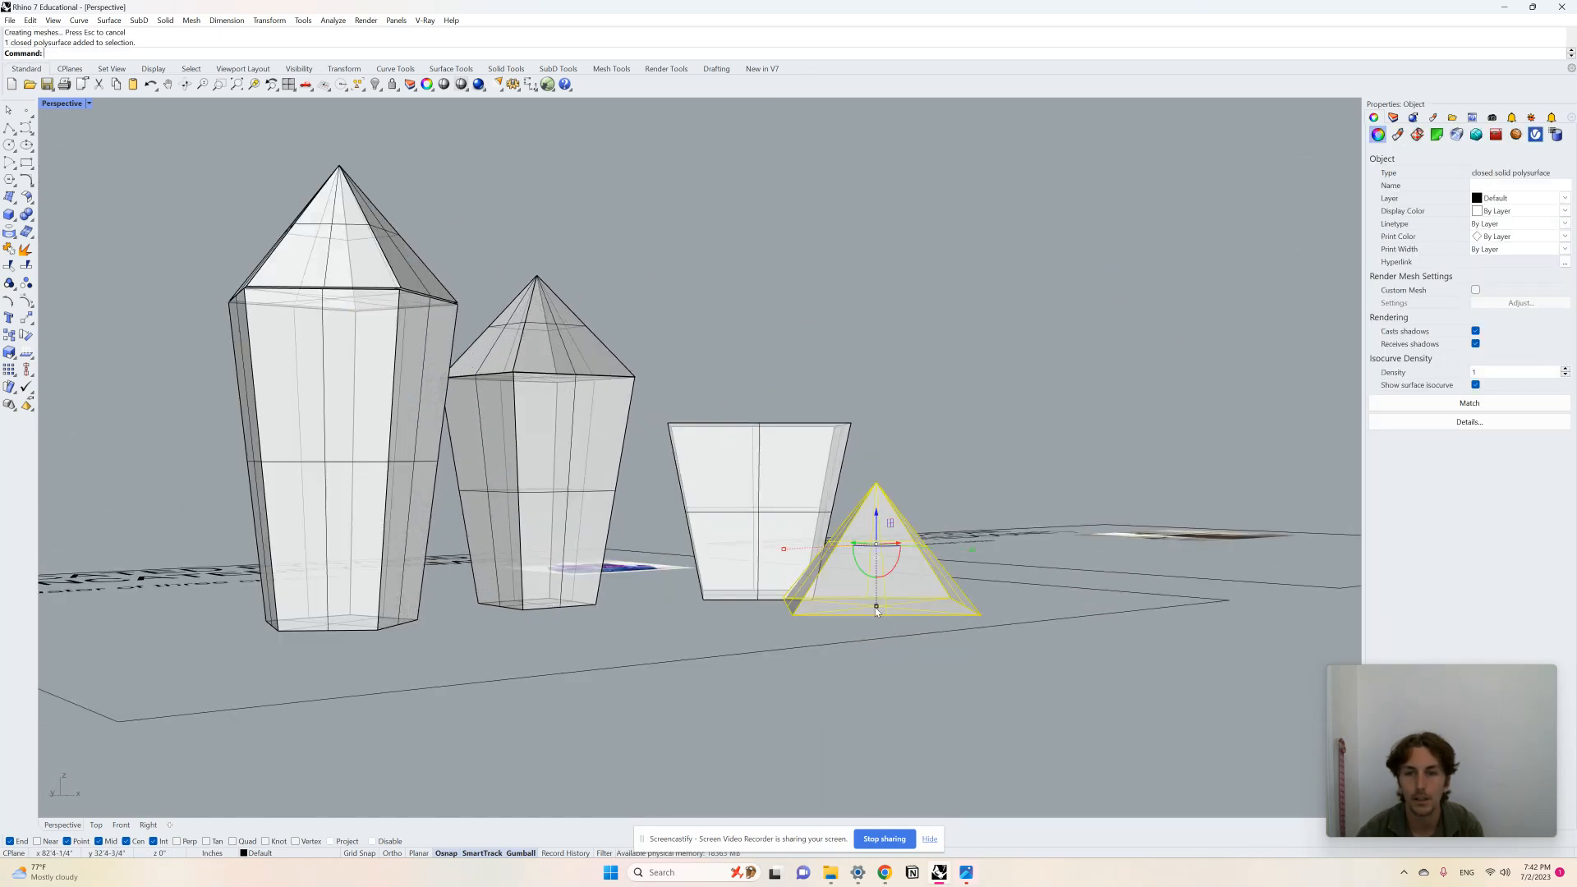
{"action": "left_click_drag", "start_coordinate": [876, 608], "coordinate": [879, 579]}
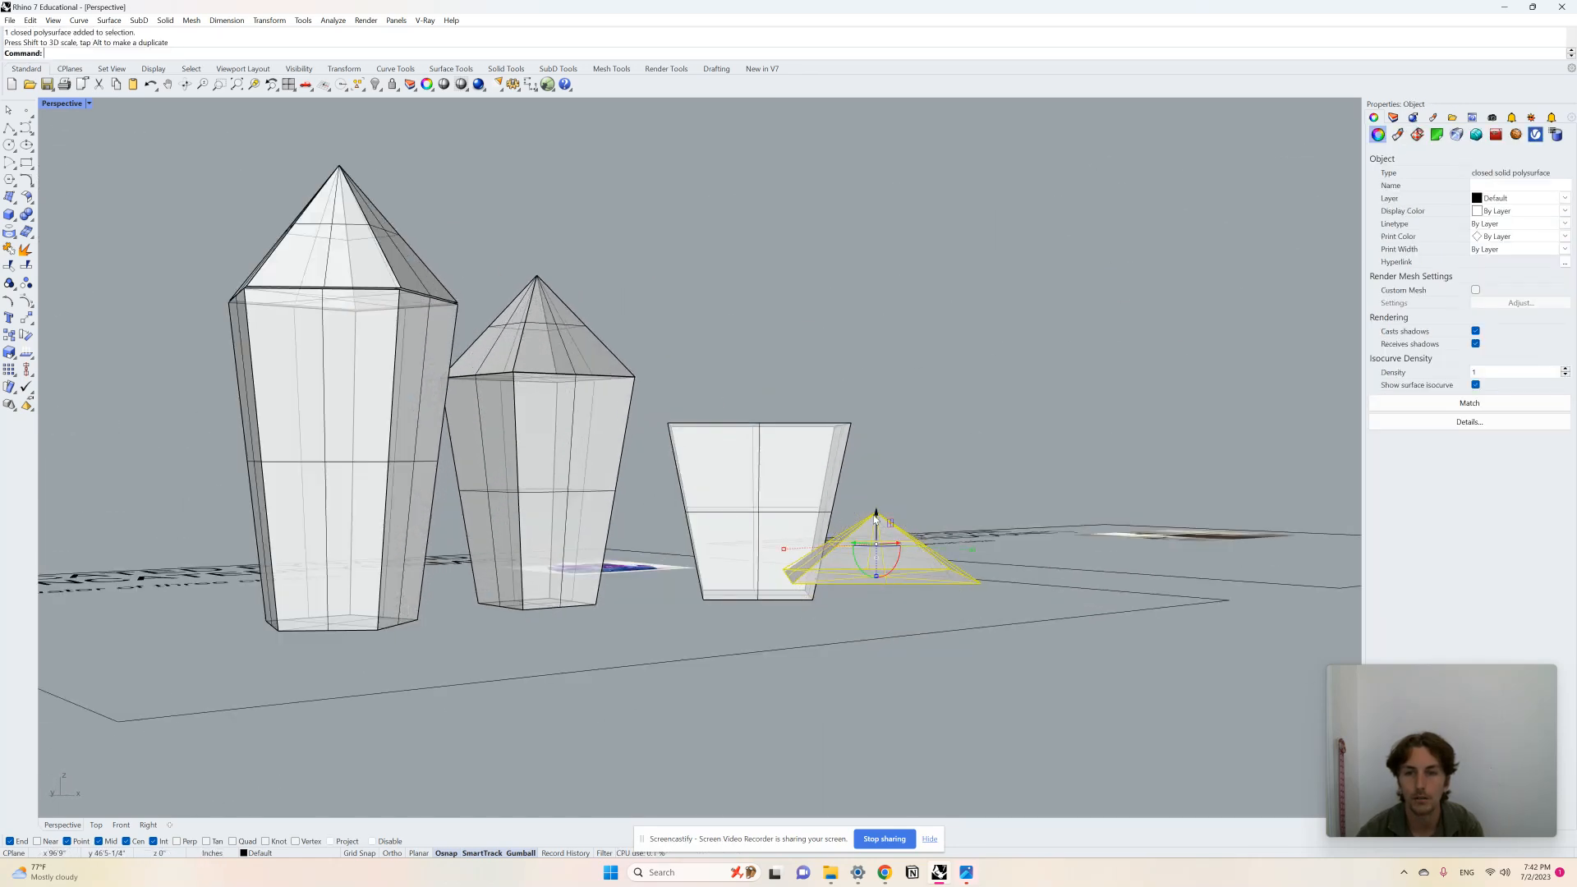
{"action": "left_click_drag", "start_coordinate": [879, 522], "coordinate": [879, 364]}
{"action": "right_click_drag", "start_coordinate": [880, 365], "coordinate": [895, 522]}
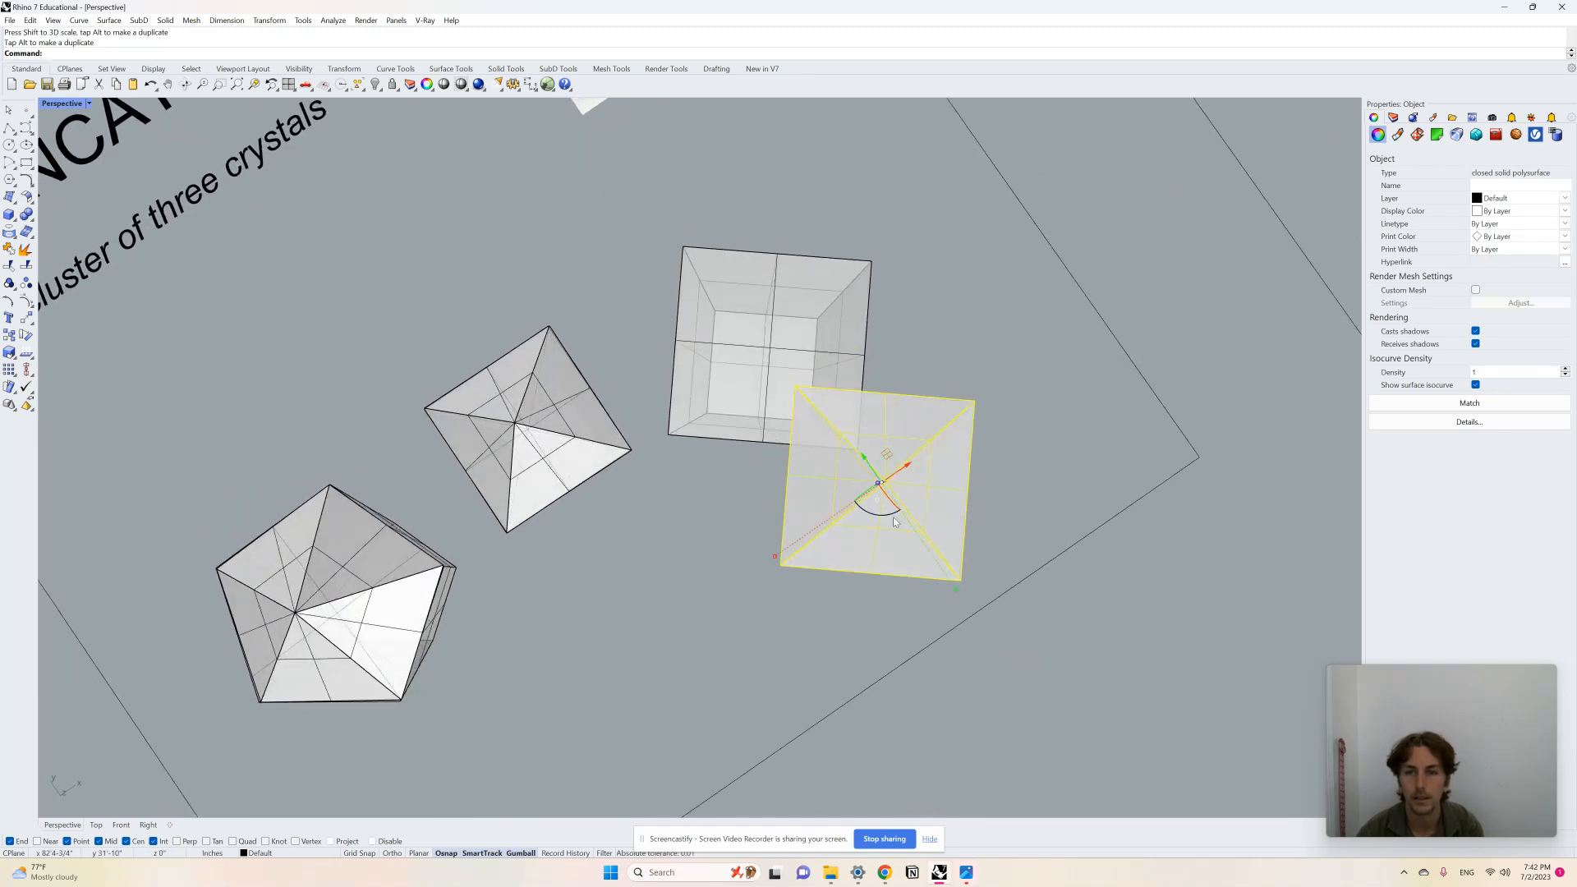
{"action": "left_click_drag", "start_coordinate": [886, 456], "coordinate": [776, 317]}
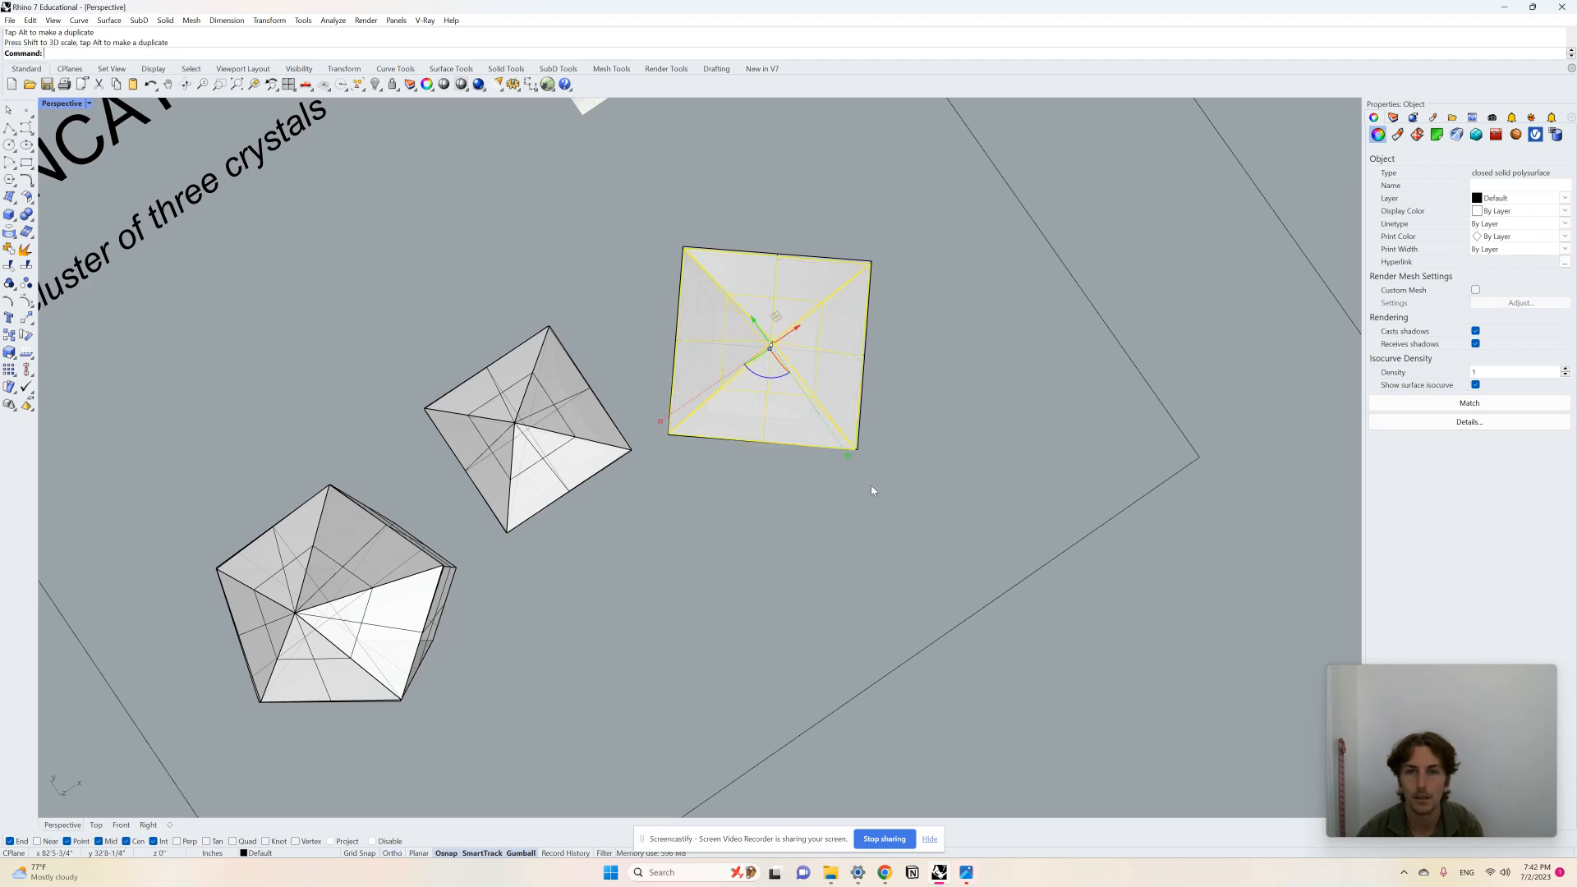
{"action": "right_click_drag", "start_coordinate": [873, 489], "coordinate": [908, 413]}
{"action": "scroll", "coordinate": [831, 415], "scroll_direction": "up", "scroll_amount": 5}
{"action": "left_click", "coordinate": [1081, 441]}
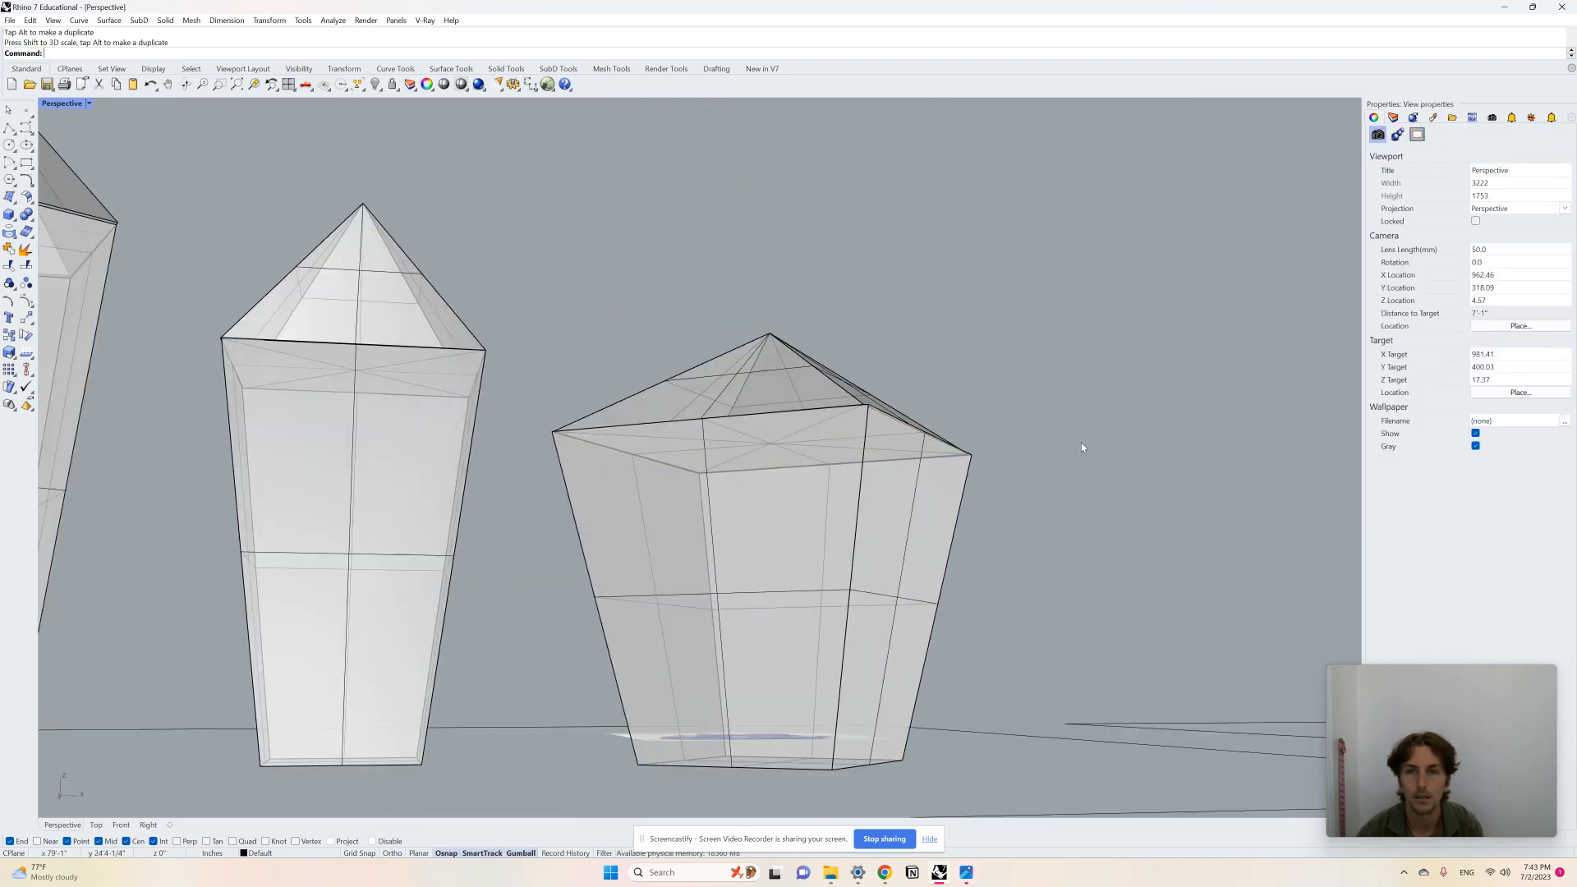
{"action": "right_click_drag", "start_coordinate": [1080, 442], "coordinate": [952, 500]}
Step: Tilt the first crystal slightly by rotating it
{"action": "scroll", "coordinate": [963, 491], "scroll_direction": "down", "scroll_amount": 5}
{"action": "scroll", "coordinate": [964, 490], "scroll_direction": "down", "scroll_amount": 2}
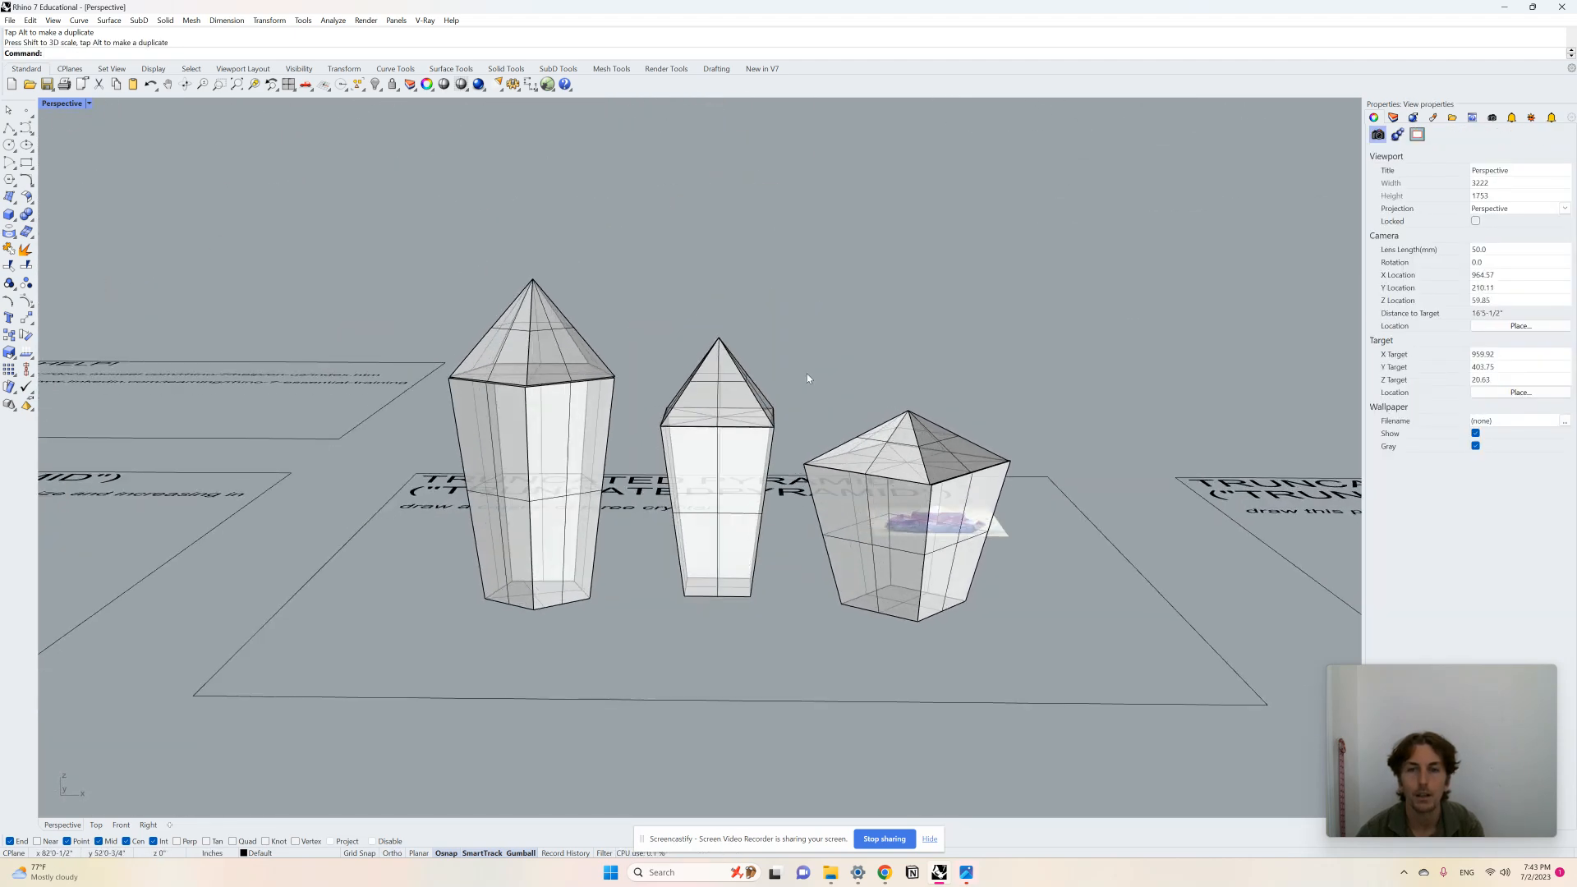
{"action": "scroll", "coordinate": [804, 377], "scroll_direction": "down", "scroll_amount": 6}
{"action": "right_click_drag", "start_coordinate": [794, 453], "coordinate": [777, 442]}
{"action": "scroll", "coordinate": [653, 371], "scroll_direction": "up", "scroll_amount": 3}
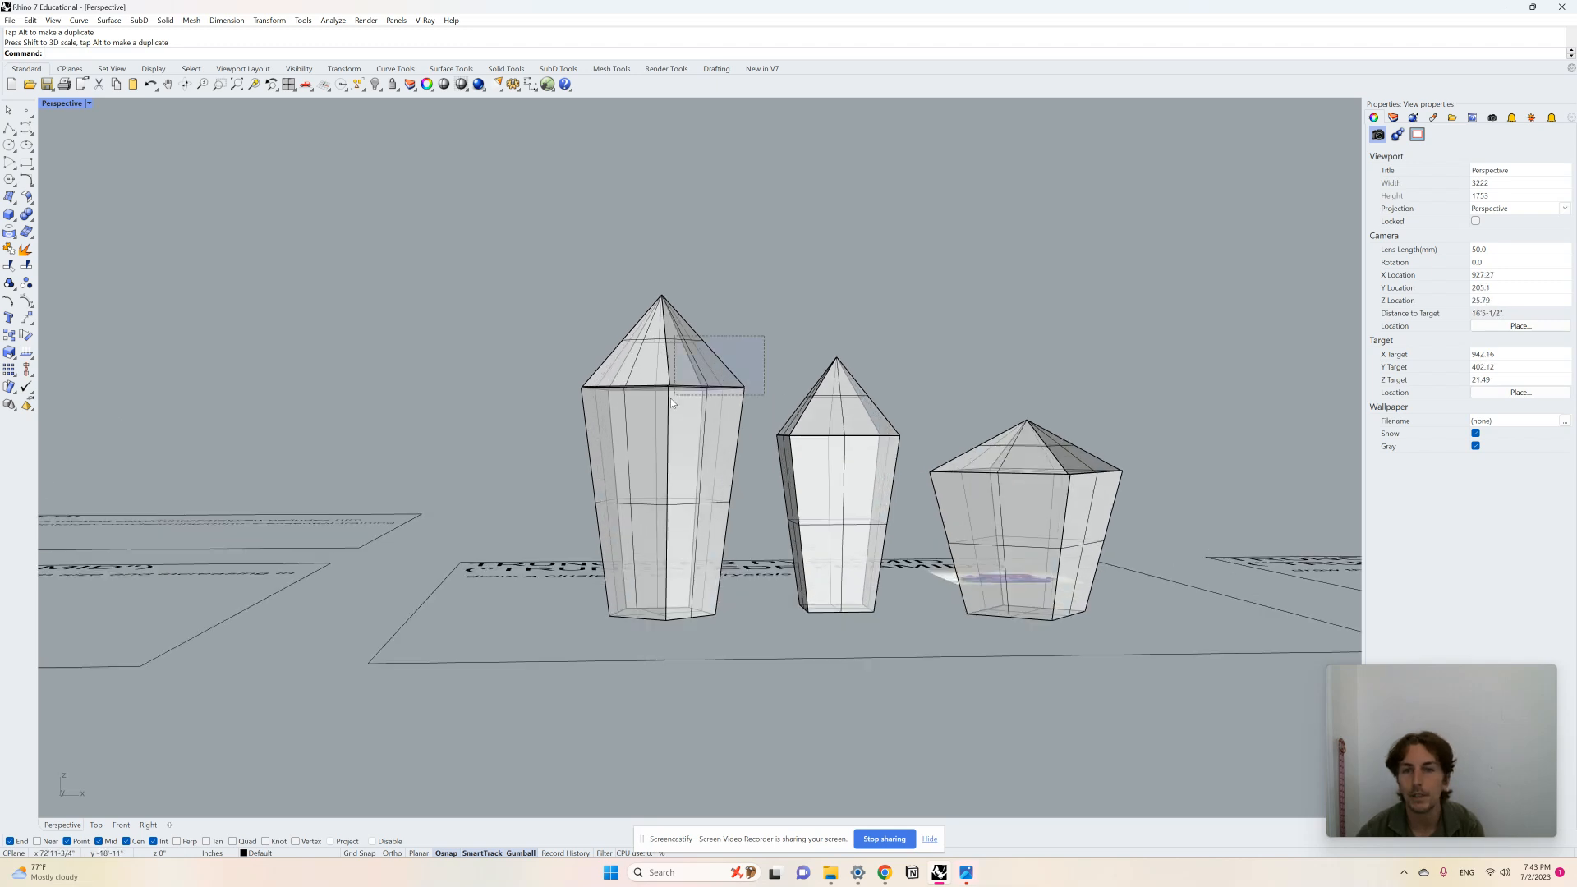
{"action": "left_click", "coordinate": [692, 422]}
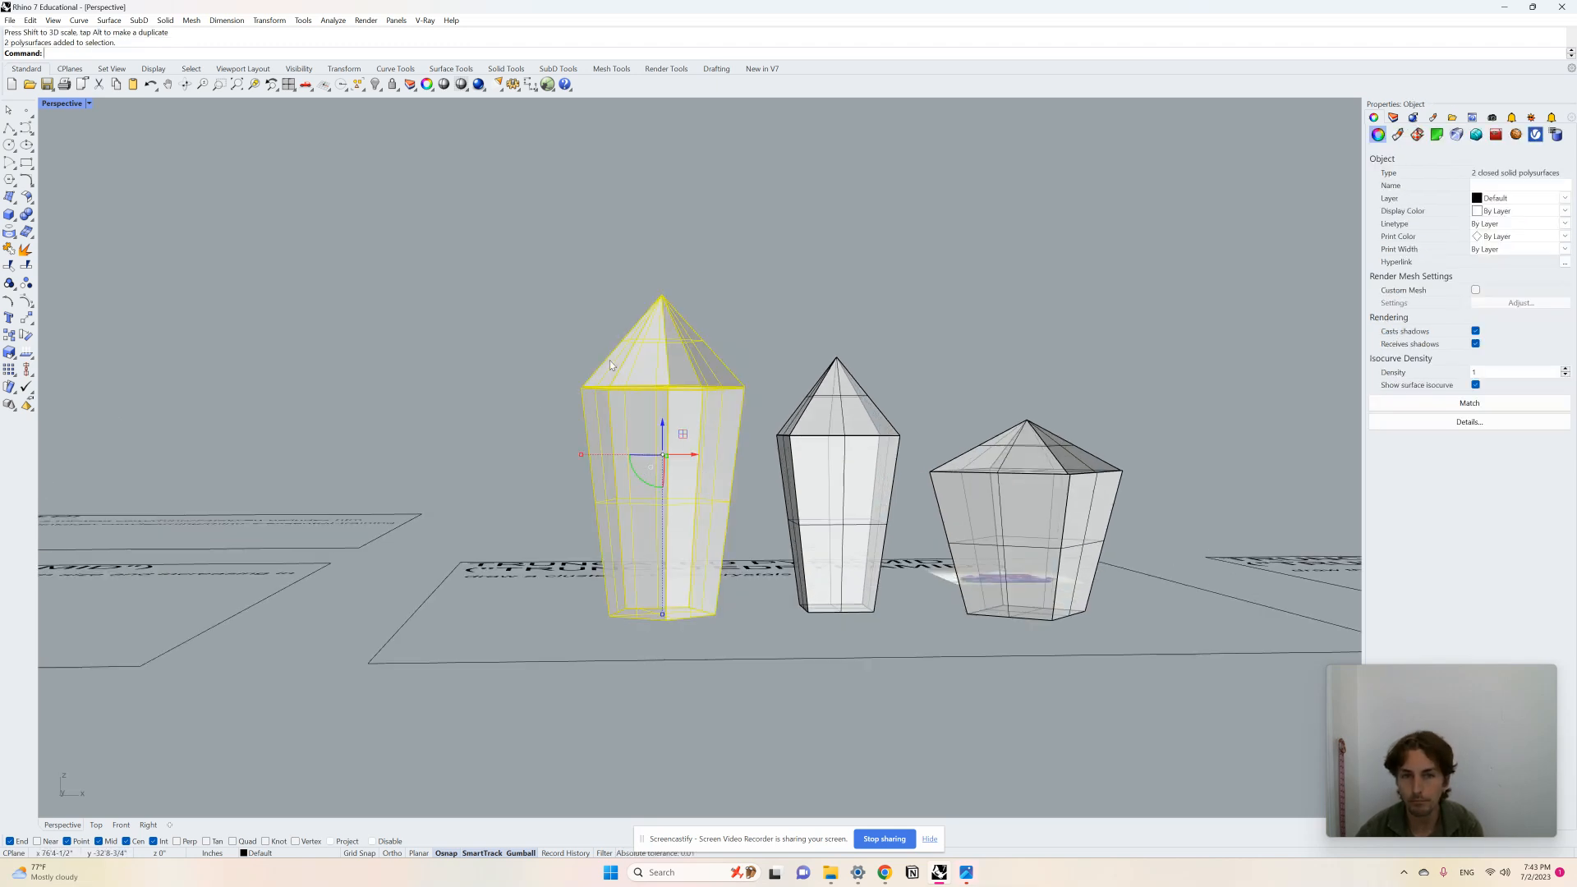
{"action": "left_click_drag", "start_coordinate": [639, 483], "coordinate": [643, 481]}
Step: Tilt the second crystal by rotating it so it leans
{"action": "left_click", "coordinate": [888, 371]}
{"action": "left_click_drag", "start_coordinate": [826, 448], "coordinate": [827, 452]}
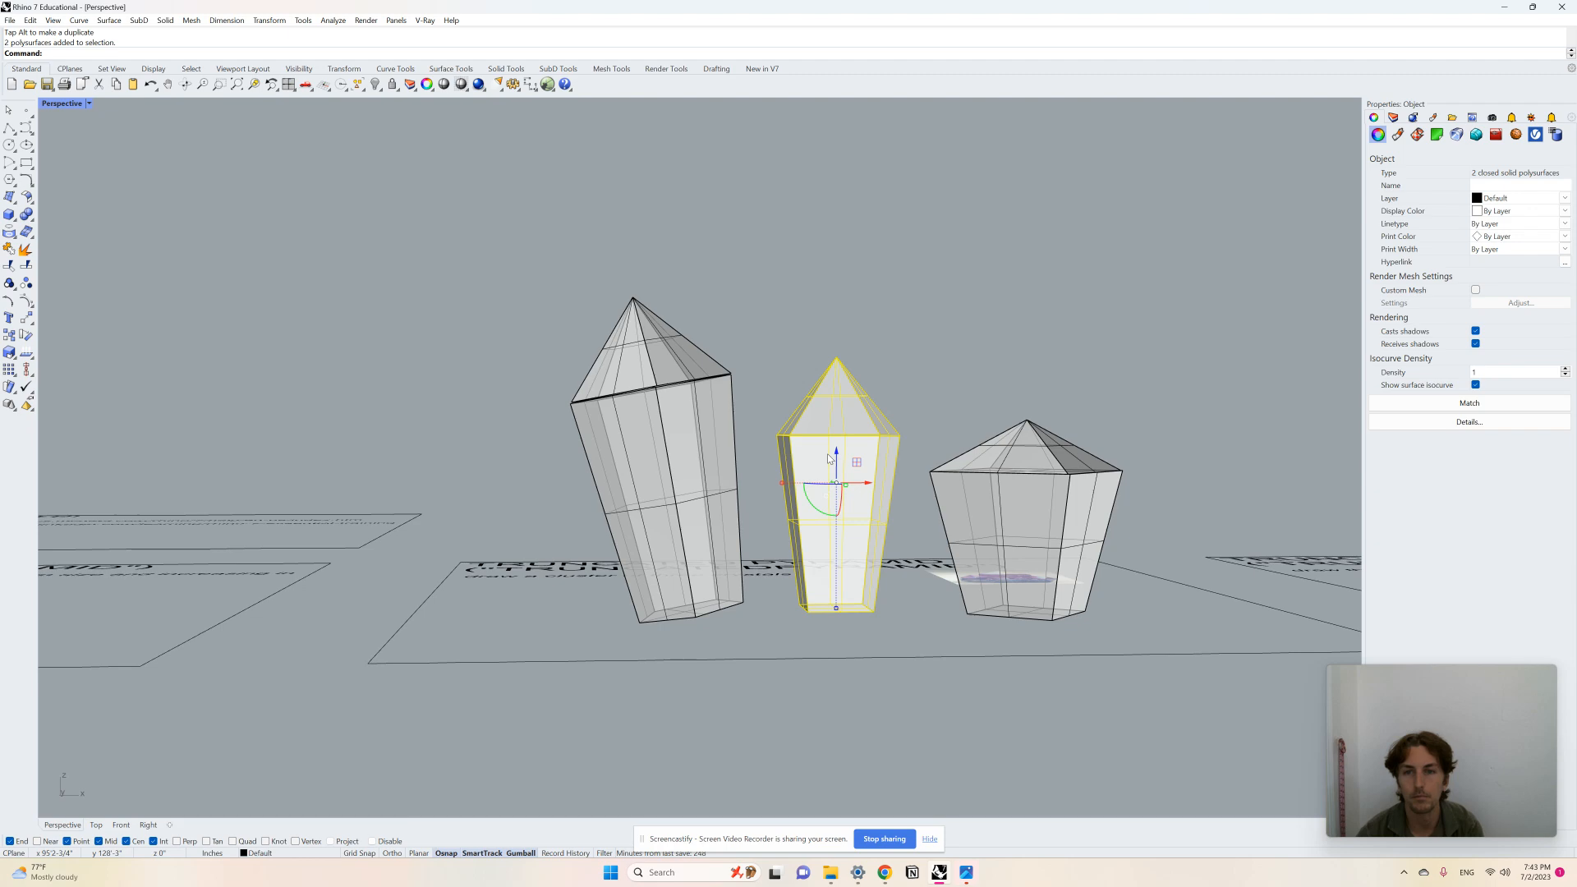
{"action": "right_click_drag", "start_coordinate": [812, 531], "coordinate": [750, 475]}
{"action": "left_click_drag", "start_coordinate": [779, 486], "coordinate": [1082, 664]}
{"action": "left_click", "coordinate": [1137, 675]}
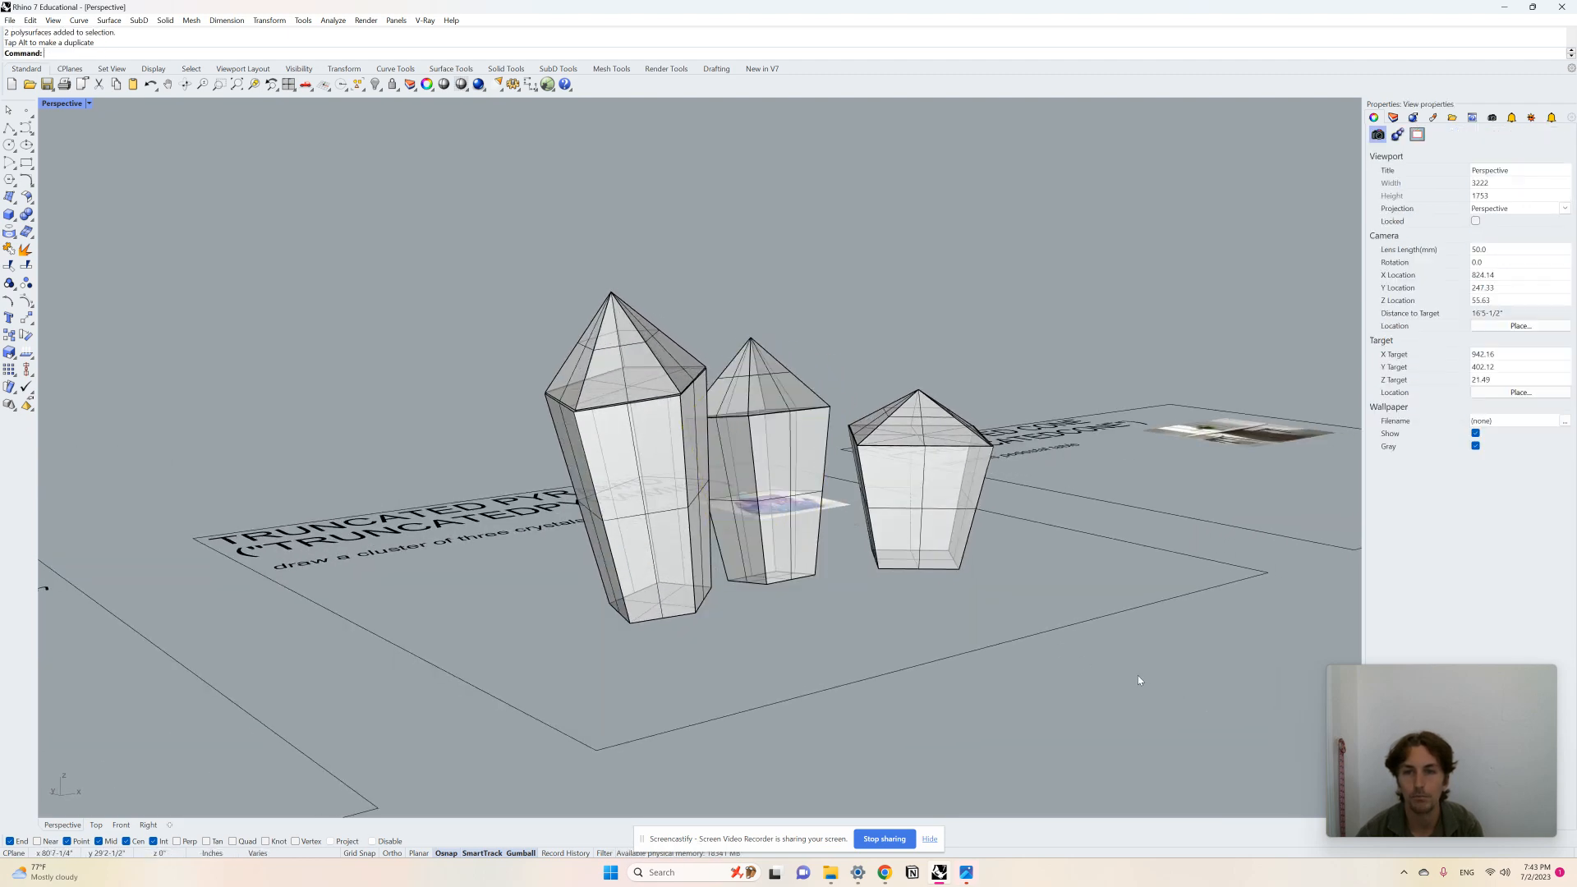
Step: Tilt the third crystal by rotating it so it leans away from the others
{"action": "right_click_drag", "start_coordinate": [1137, 675], "coordinate": [1088, 636]}
{"action": "left_click_drag", "start_coordinate": [1014, 437], "coordinate": [1012, 435]}
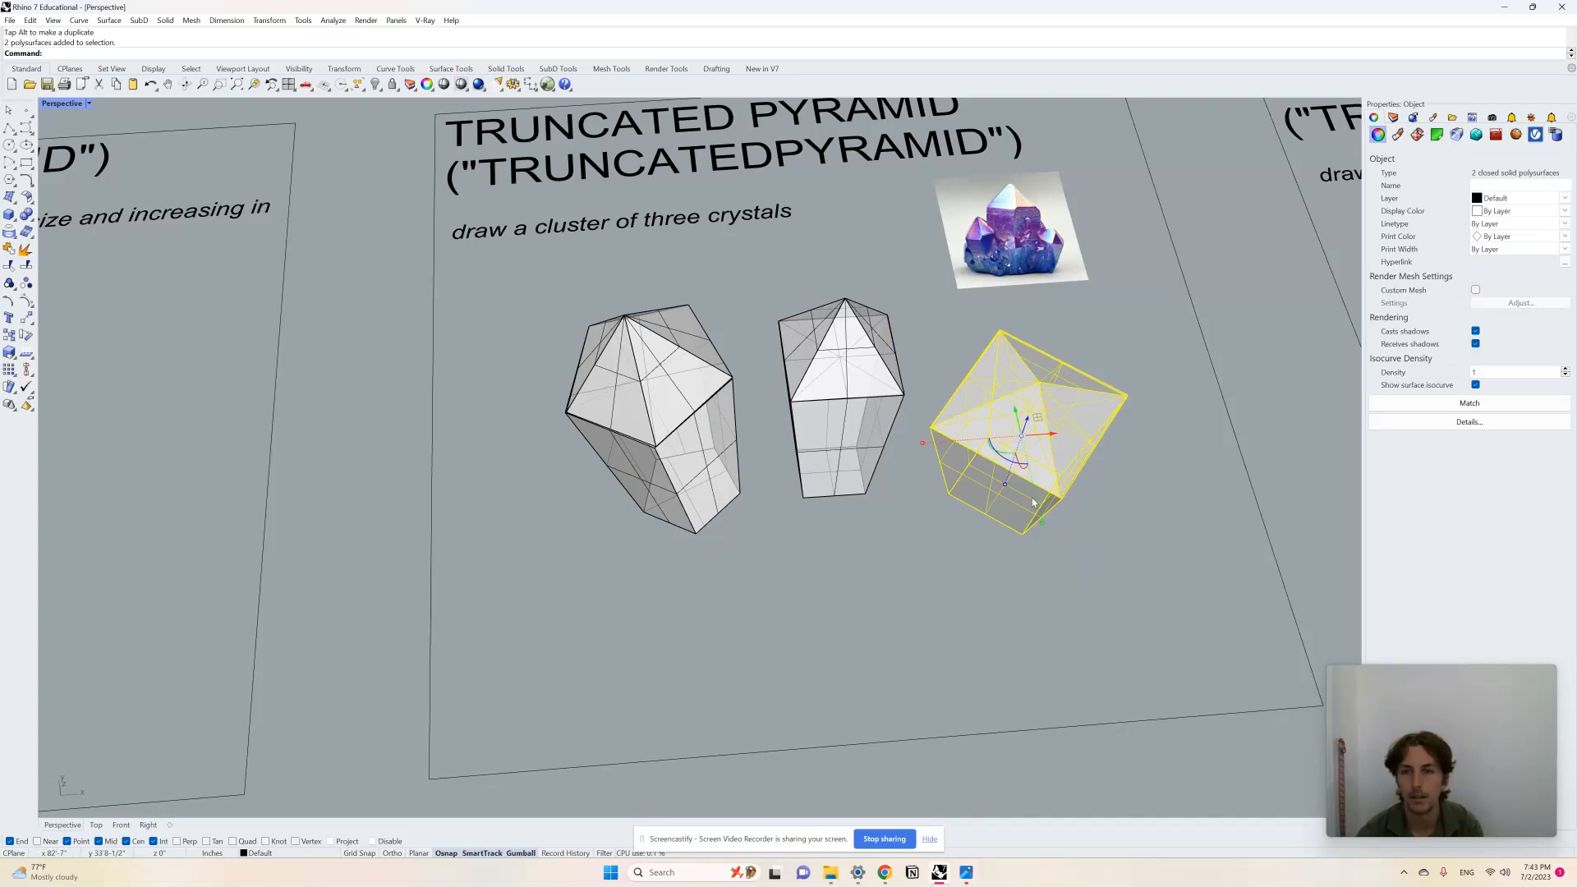
{"action": "right_click_drag", "start_coordinate": [1012, 436], "coordinate": [1031, 491]}
{"action": "mouse_move", "coordinate": [1012, 500]}
{"action": "left_mouse_down"}
{"action": "mouse_move", "coordinate": [978, 494]}
{"action": "mouse_move", "coordinate": [1022, 484]}
{"action": "left_mouse_up"}
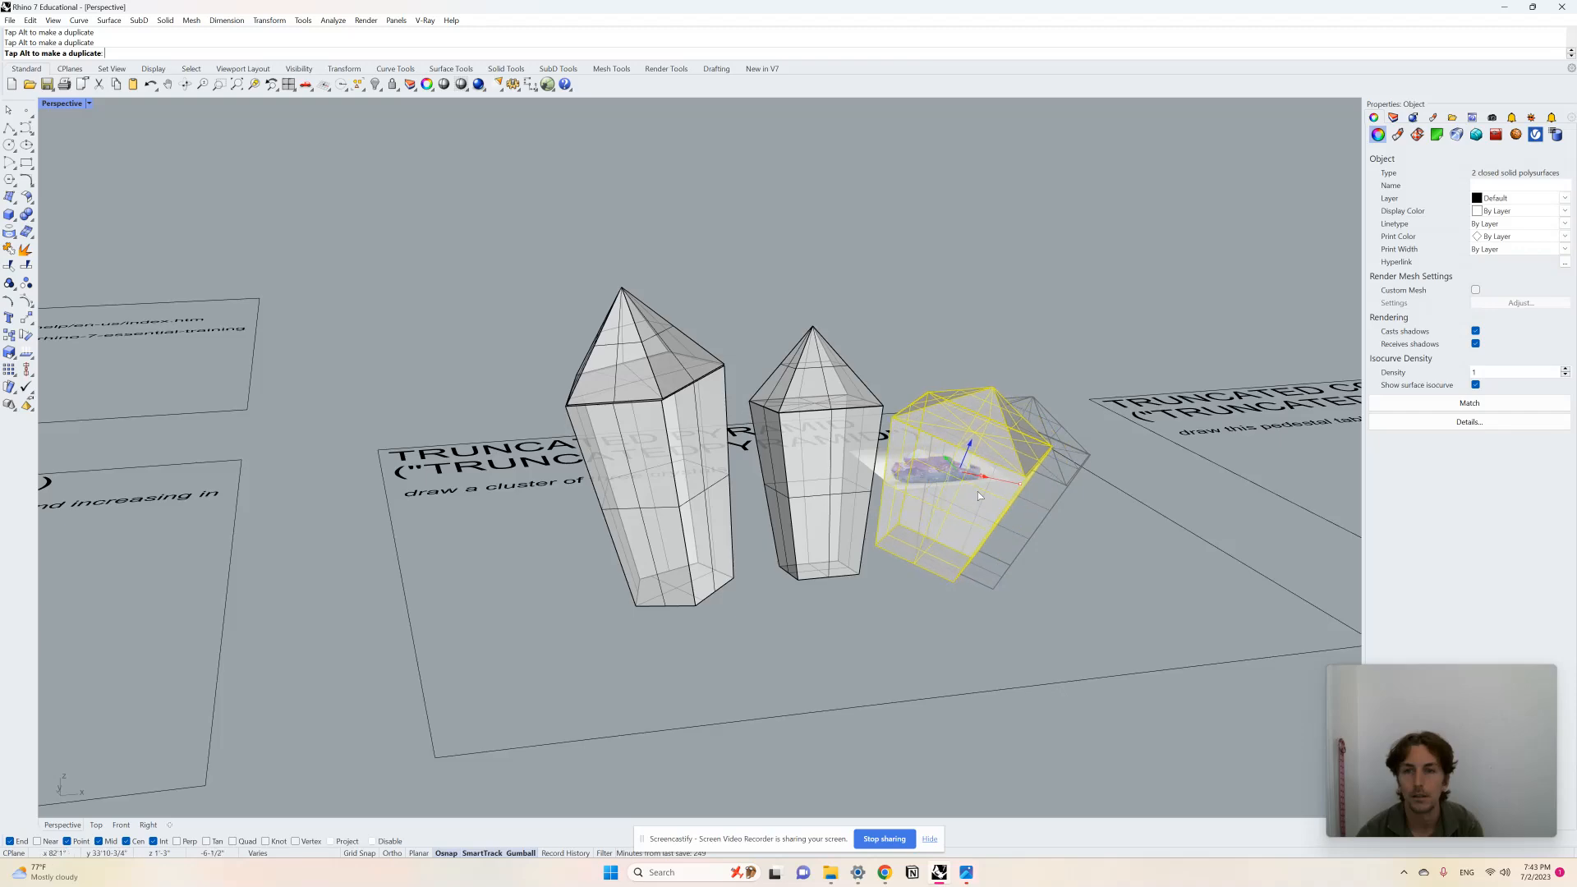
{"action": "right_click_drag", "start_coordinate": [977, 491], "coordinate": [1134, 530]}
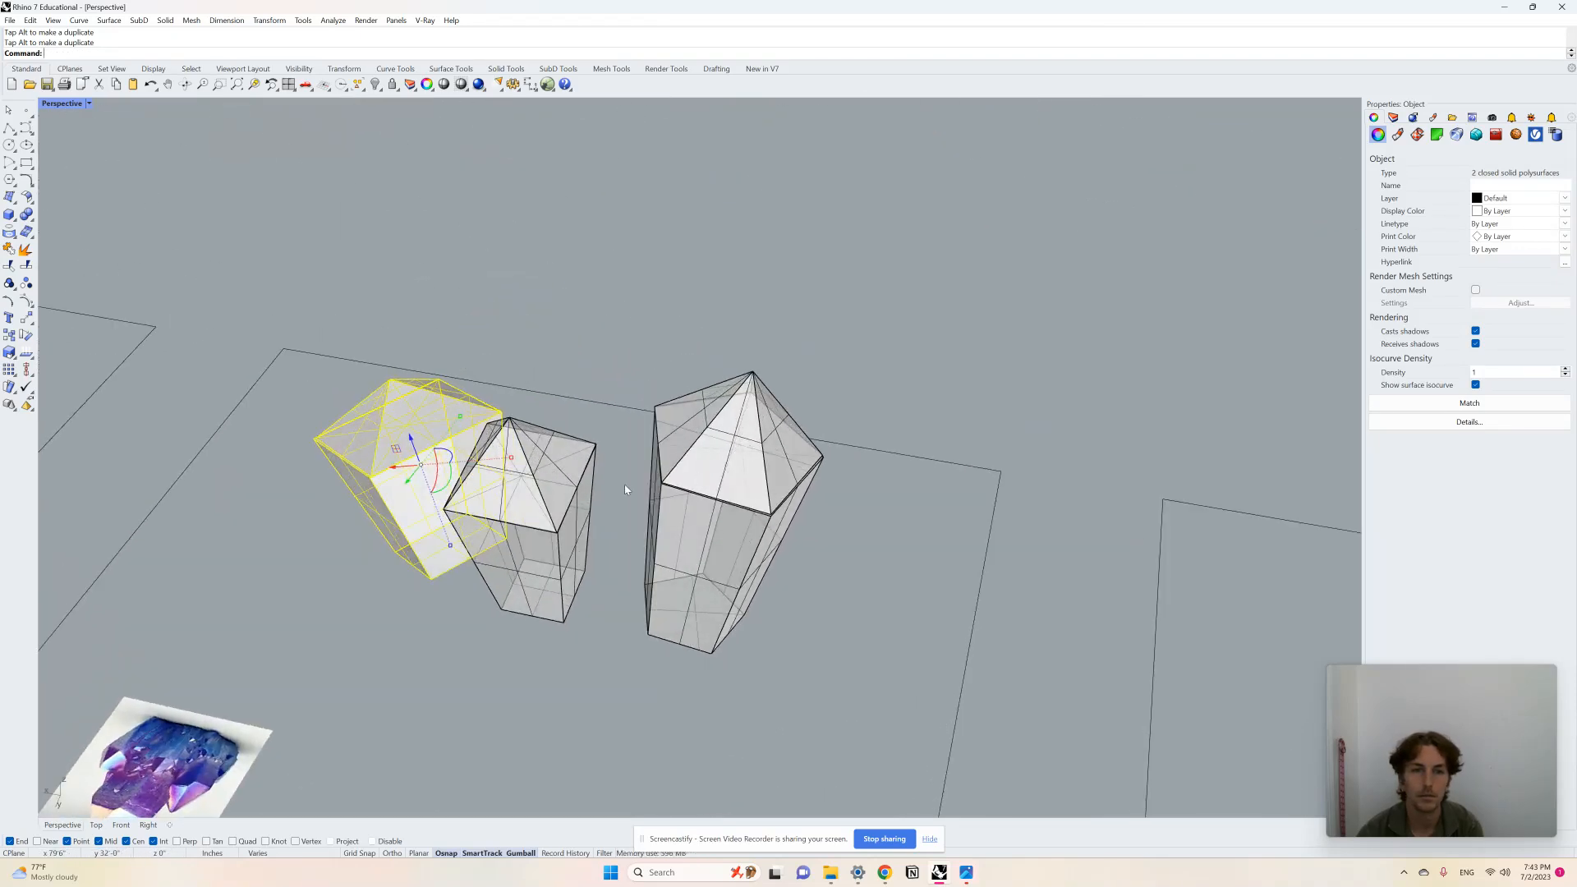
{"action": "scroll", "coordinate": [387, 485], "scroll_direction": "up", "scroll_amount": 3}
{"action": "left_click_drag", "start_coordinate": [367, 461], "coordinate": [437, 397]}
{"action": "right_click_drag", "start_coordinate": [401, 436], "coordinate": [455, 443]}
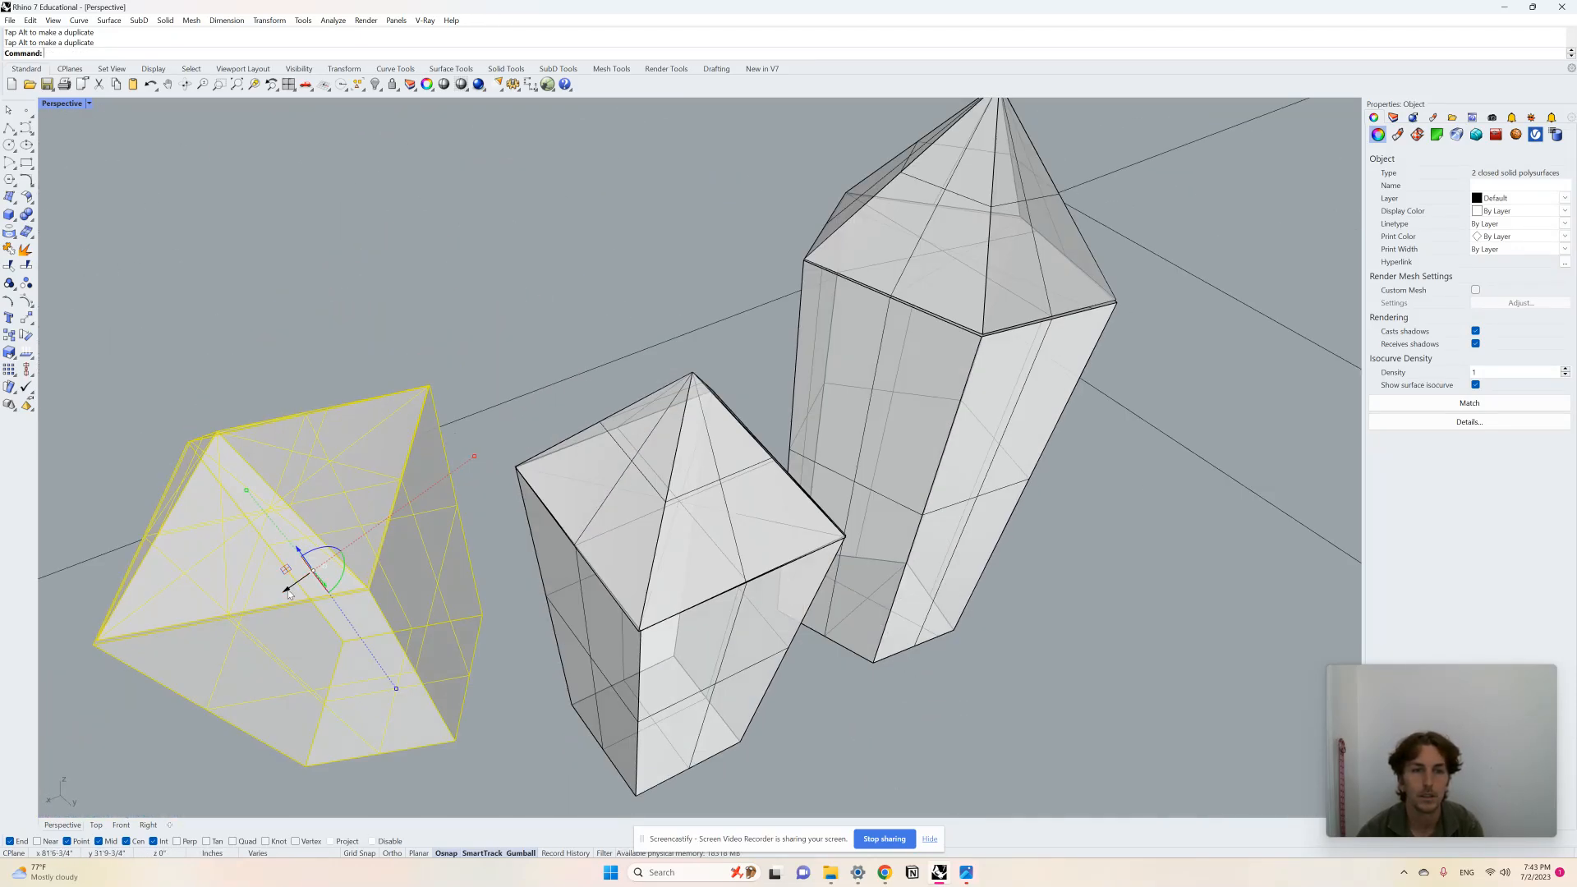
{"action": "left_click_drag", "start_coordinate": [289, 593], "coordinate": [441, 338]}
{"action": "right_click_drag", "start_coordinate": [441, 338], "coordinate": [628, 295]}
{"action": "scroll", "coordinate": [653, 395], "scroll_direction": "down", "scroll_amount": 6}
{"action": "scroll", "coordinate": [624, 285], "scroll_direction": "up", "scroll_amount": 2}
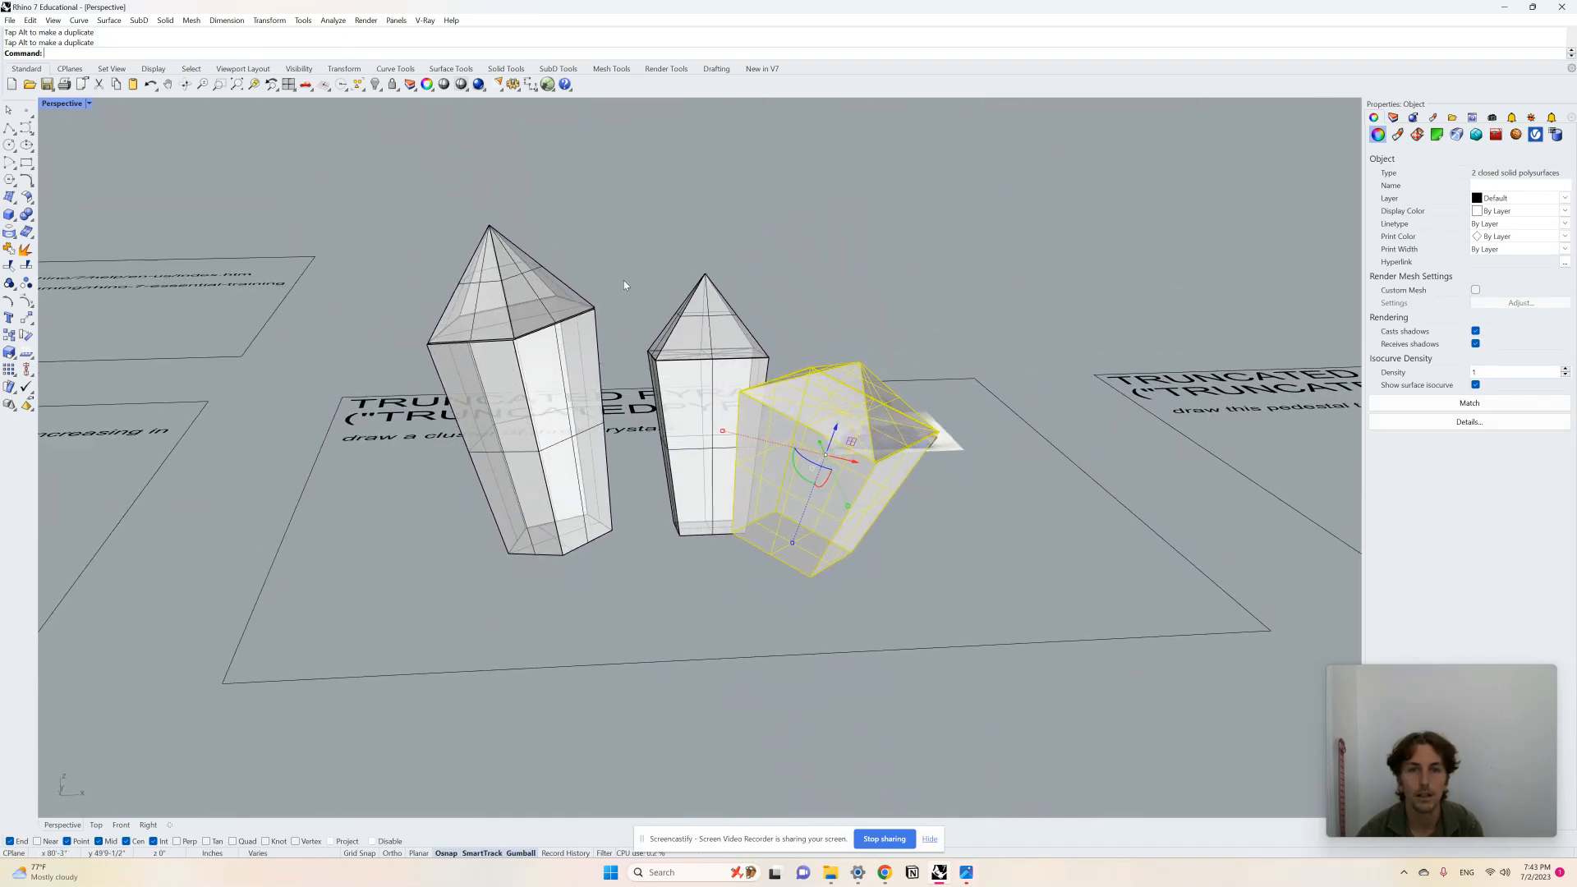
Step: Move the first crystal closer in to tighten the three-crystal cluster
{"action": "left_click", "coordinate": [624, 285]}
{"action": "left_click", "coordinate": [543, 353]}
{"action": "right_click_drag", "start_coordinate": [519, 384], "coordinate": [532, 457]}
{"action": "left_click_drag", "start_coordinate": [529, 416], "coordinate": [617, 487]}
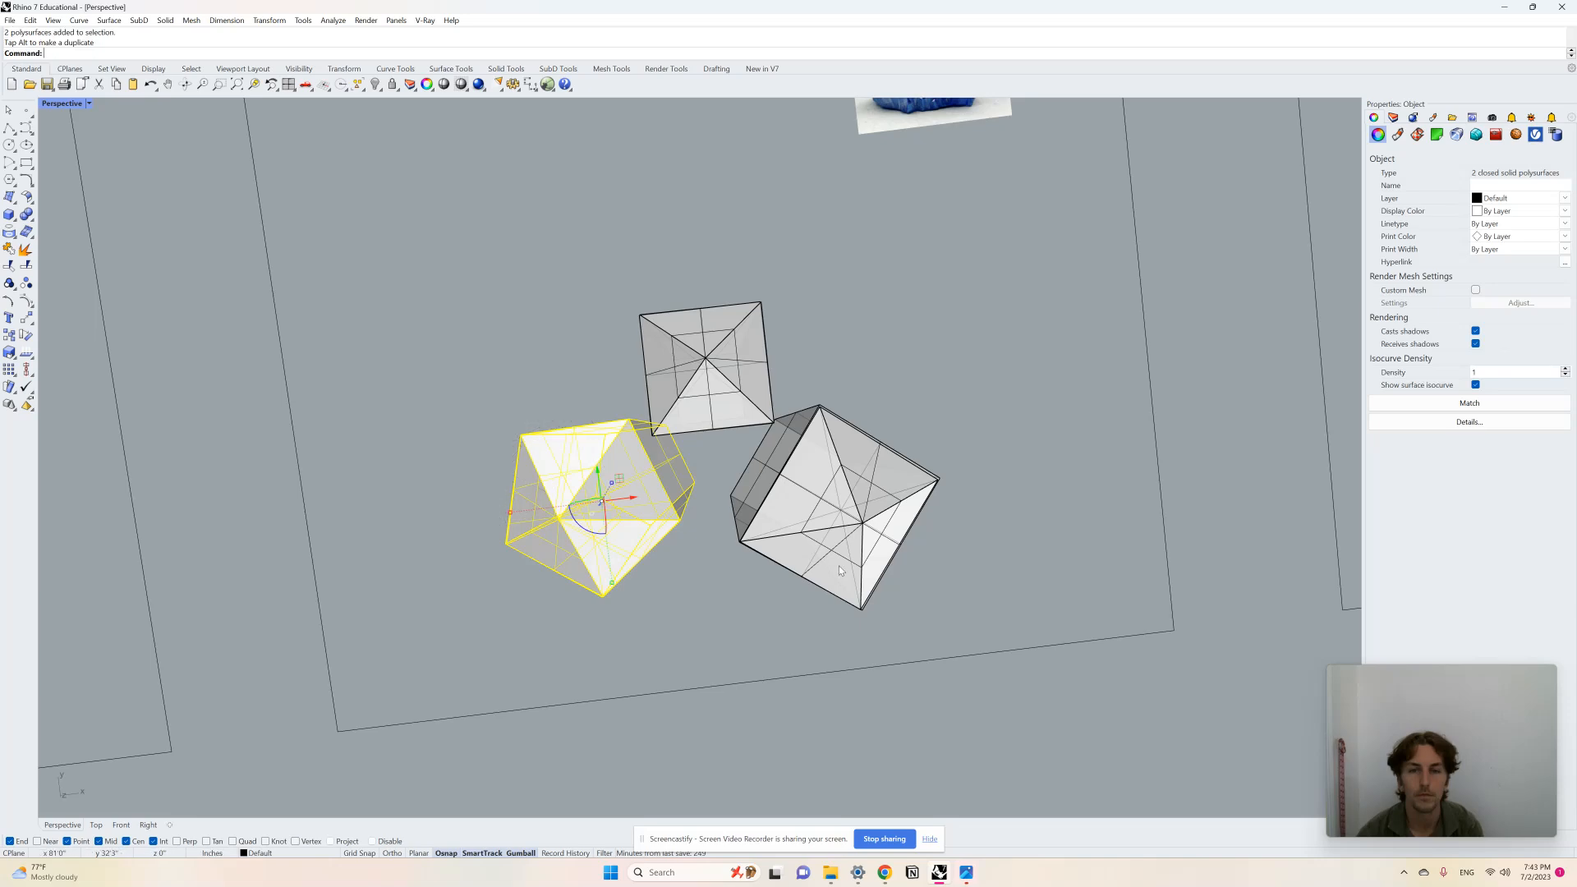
{"action": "left_click", "coordinate": [1007, 680]}
{"action": "right_click_drag", "start_coordinate": [1008, 680], "coordinate": [629, 401]}
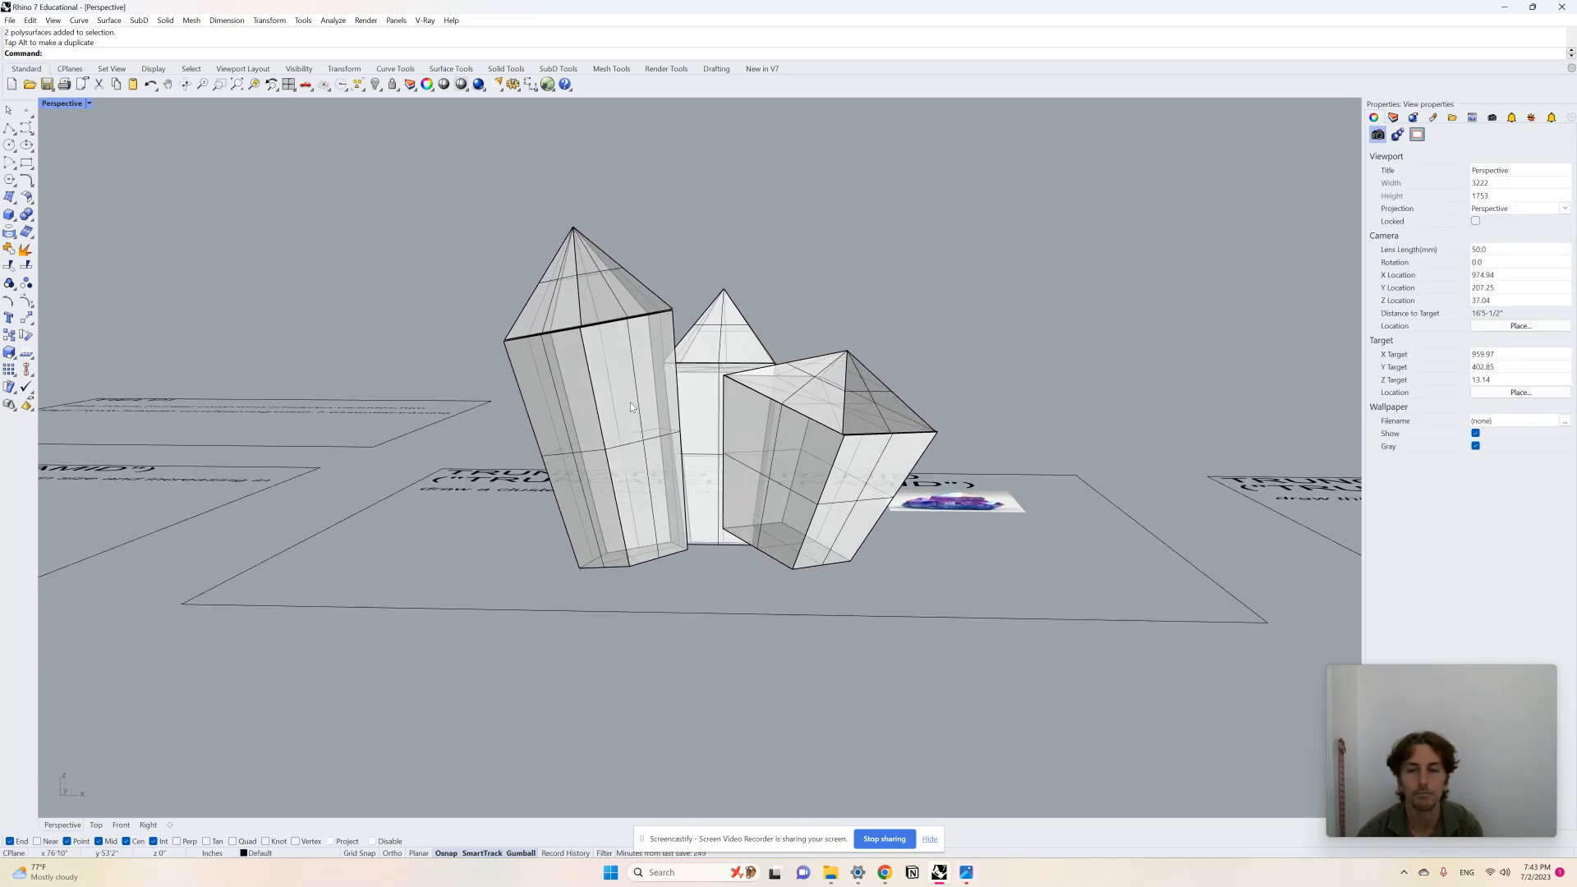
Step: Draw a truncated cone with a narrow base and wide top on the Truncated Cone board
{"action": "scroll", "coordinate": [542, 371], "scroll_direction": "down", "scroll_amount": 5}
{"action": "right_click_drag", "start_coordinate": [542, 372], "coordinate": [782, 546]}
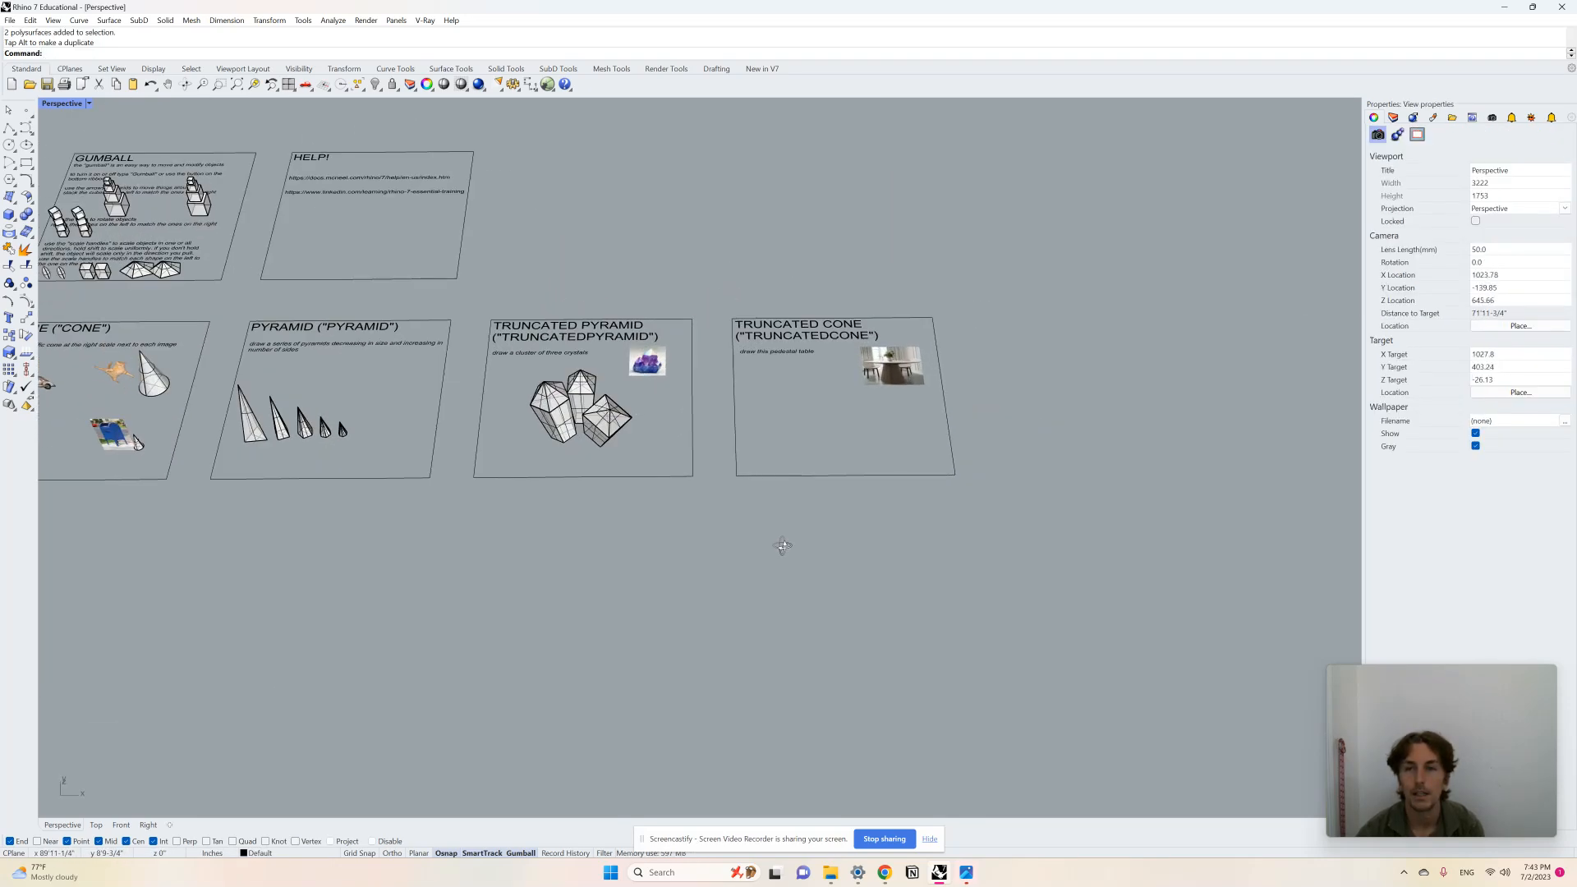
{"action": "scroll", "coordinate": [855, 450], "scroll_direction": "up", "scroll_amount": 5}
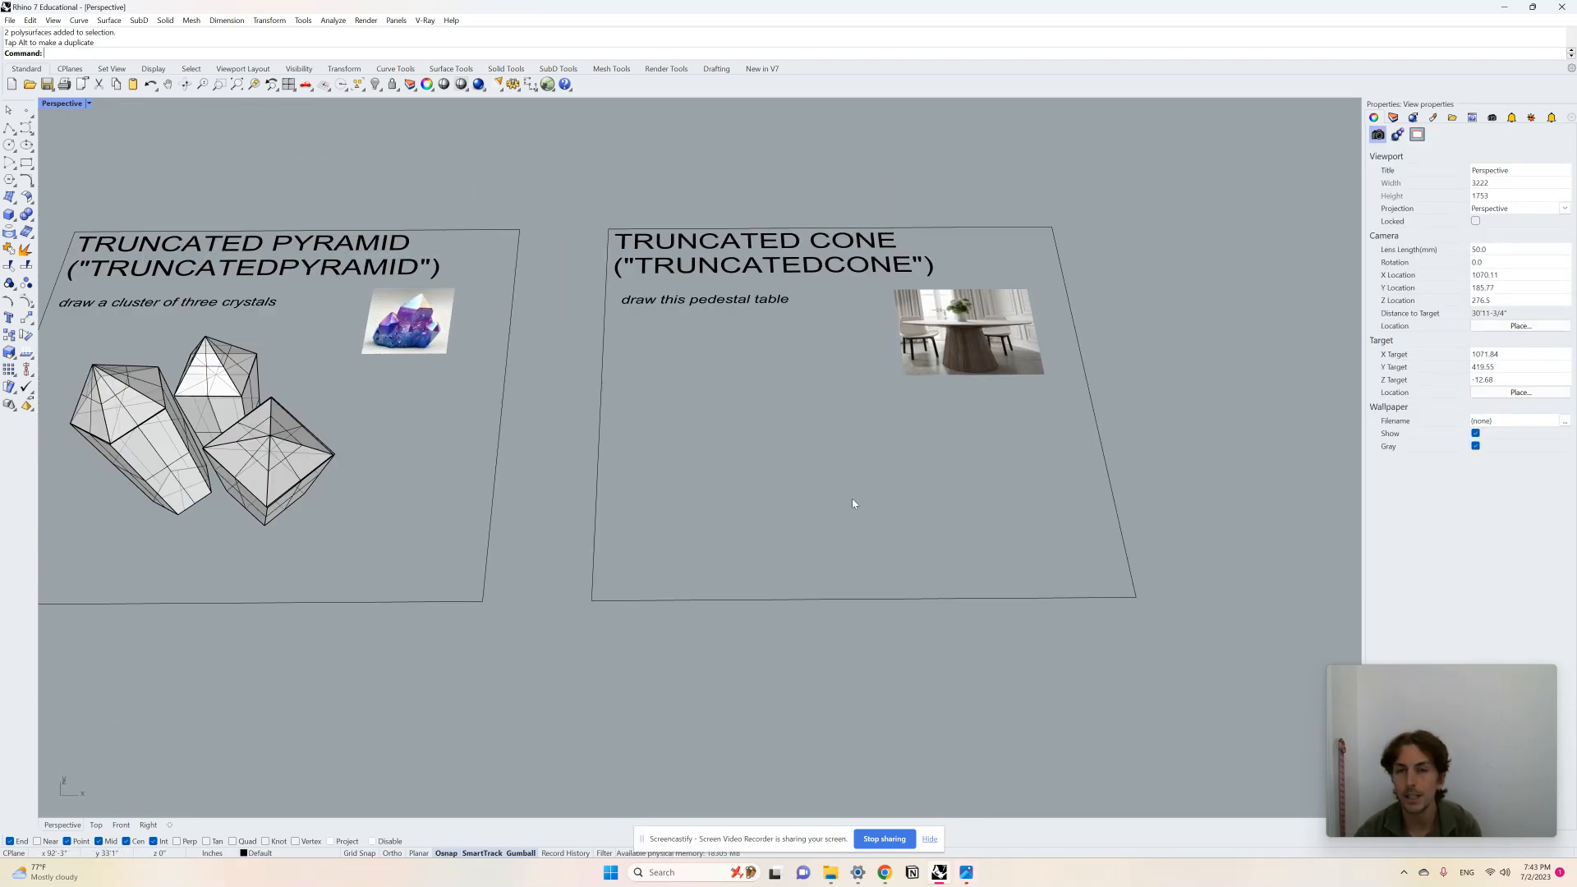
{"action": "scroll", "coordinate": [850, 501], "scroll_direction": "down", "scroll_amount": 3}
{"action": "scroll", "coordinate": [839, 463], "scroll_direction": "up", "scroll_amount": 6}
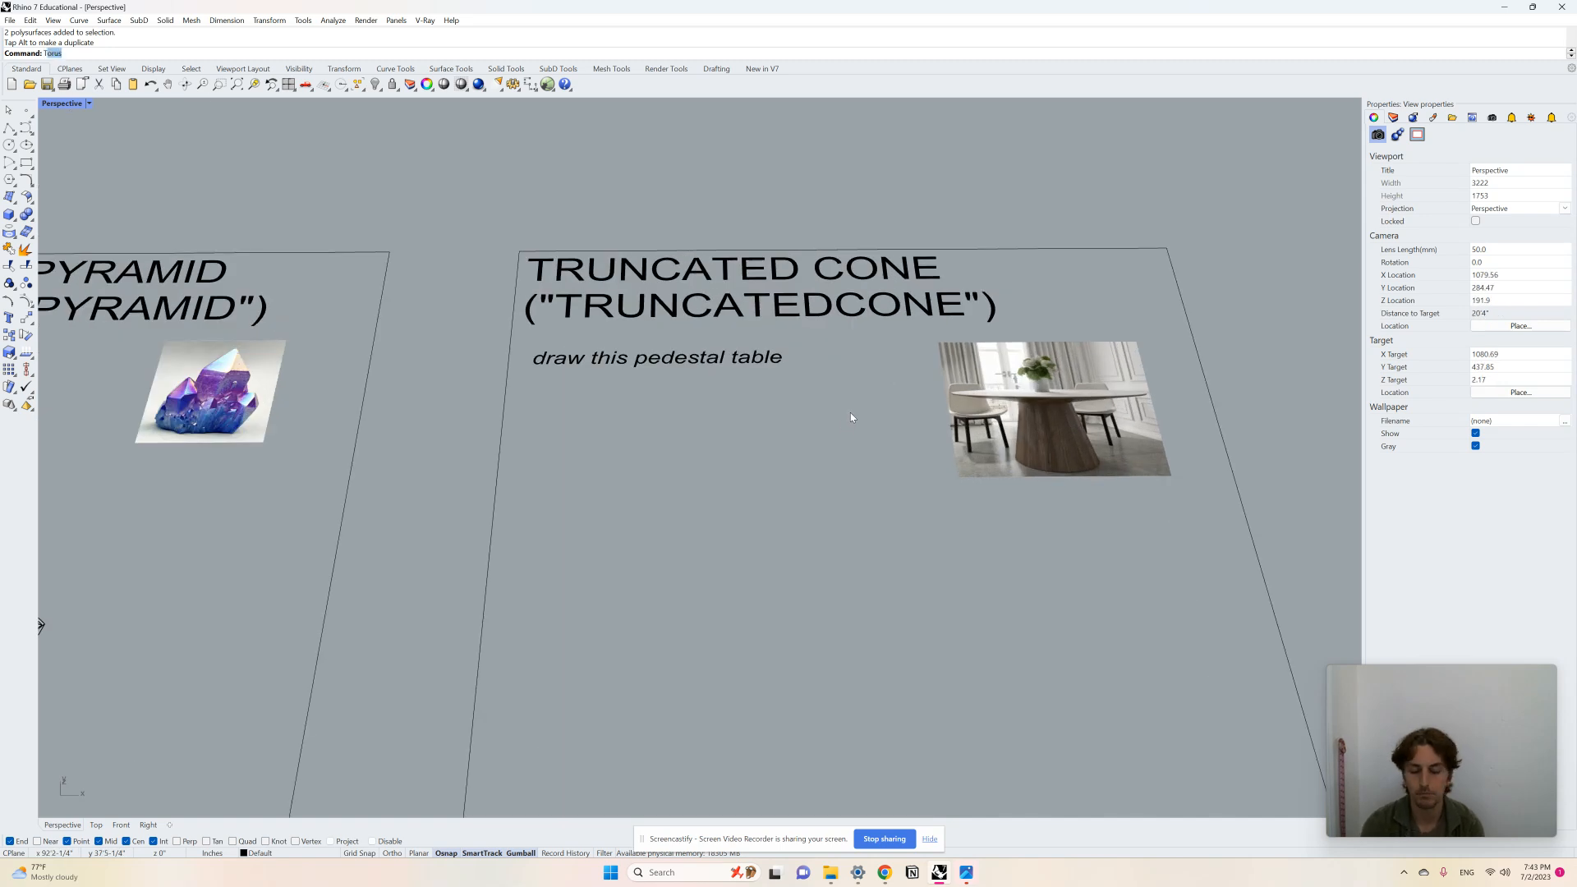
{"action": "type", "text": "runcated"}
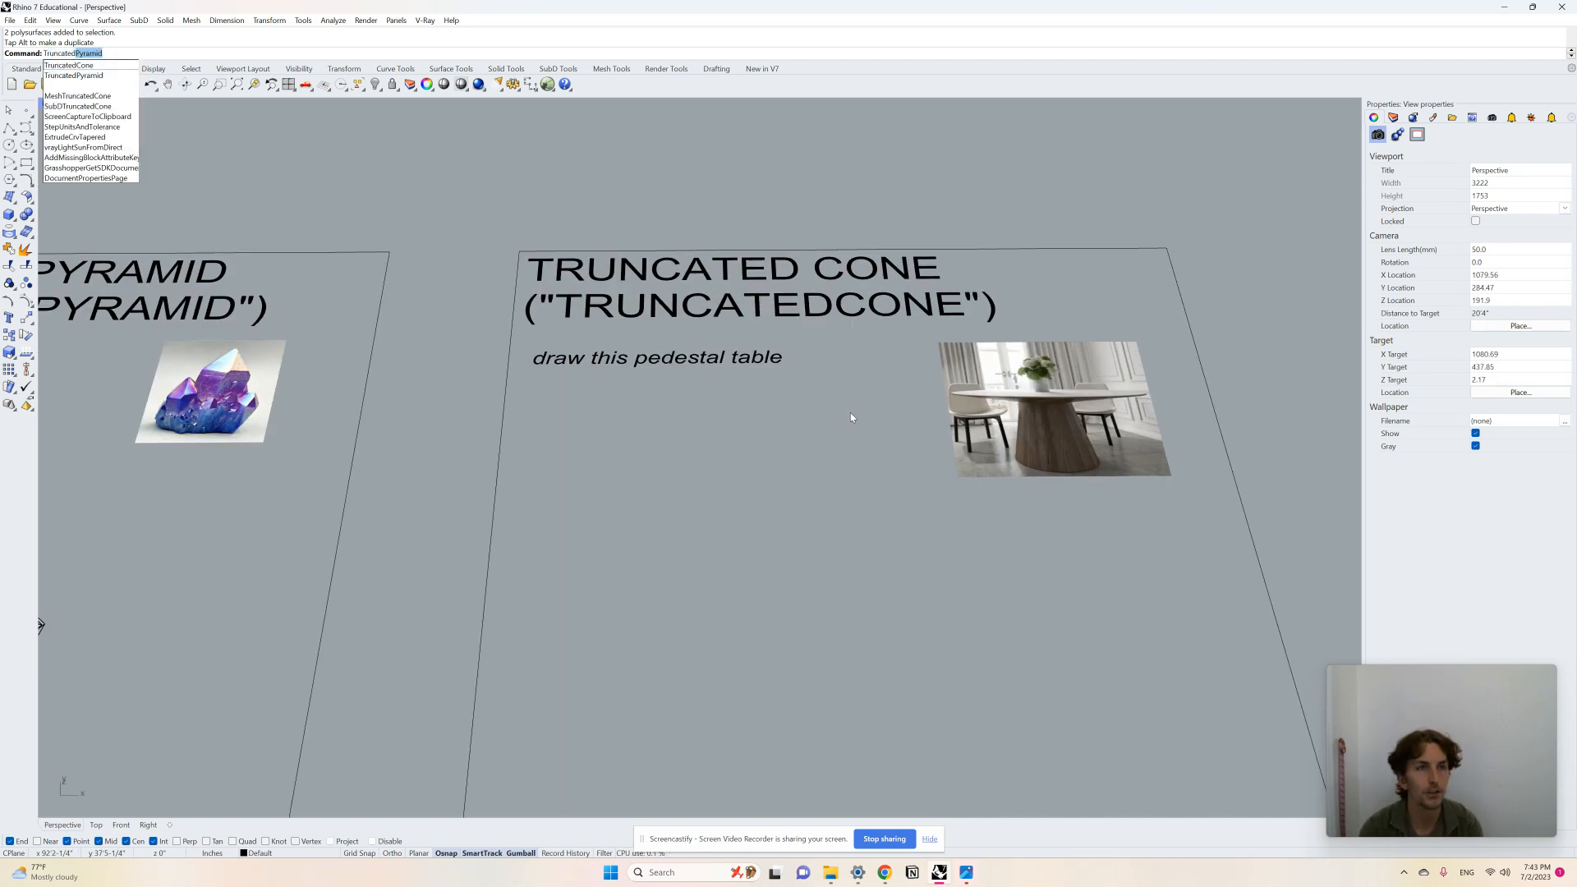
{"action": "type", "text": "Cone"}
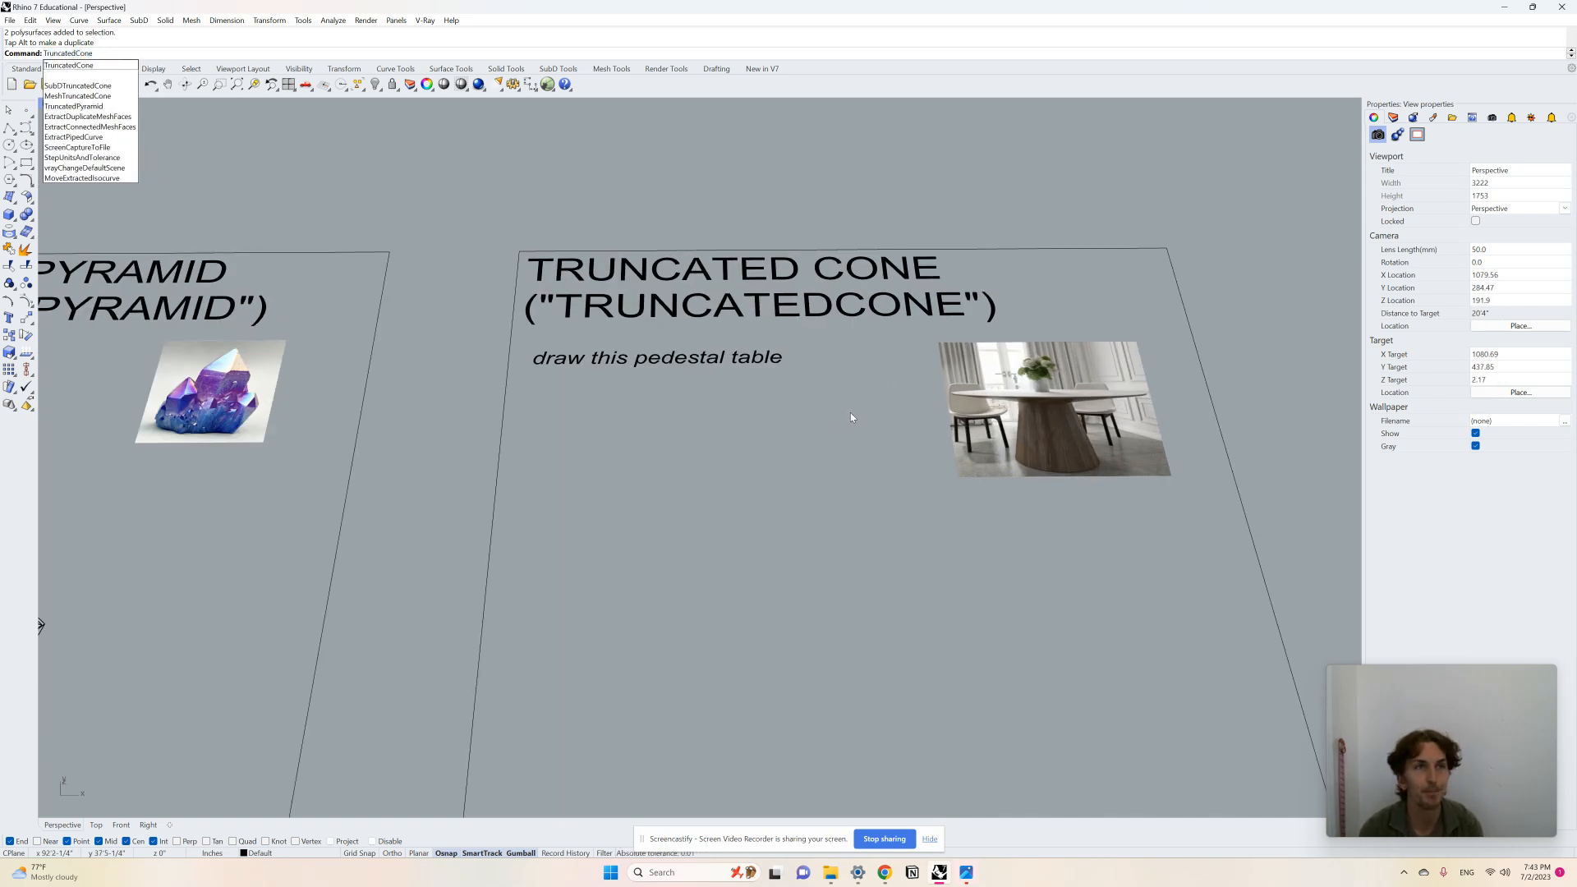
{"action": "key", "text": "Return"}
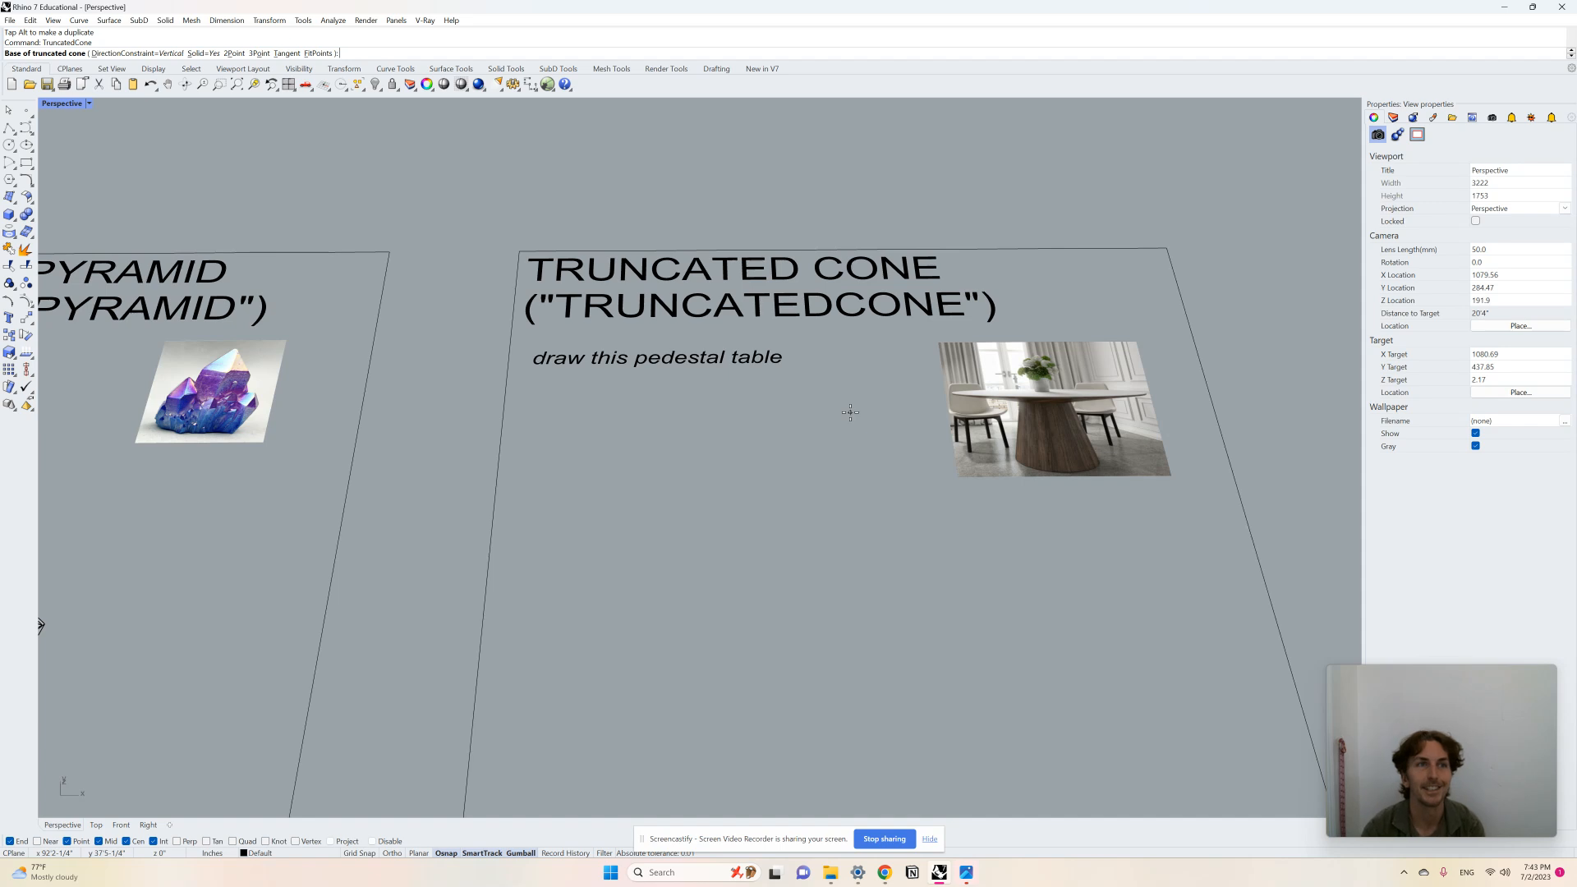
{"action": "left_click", "coordinate": [789, 564]}
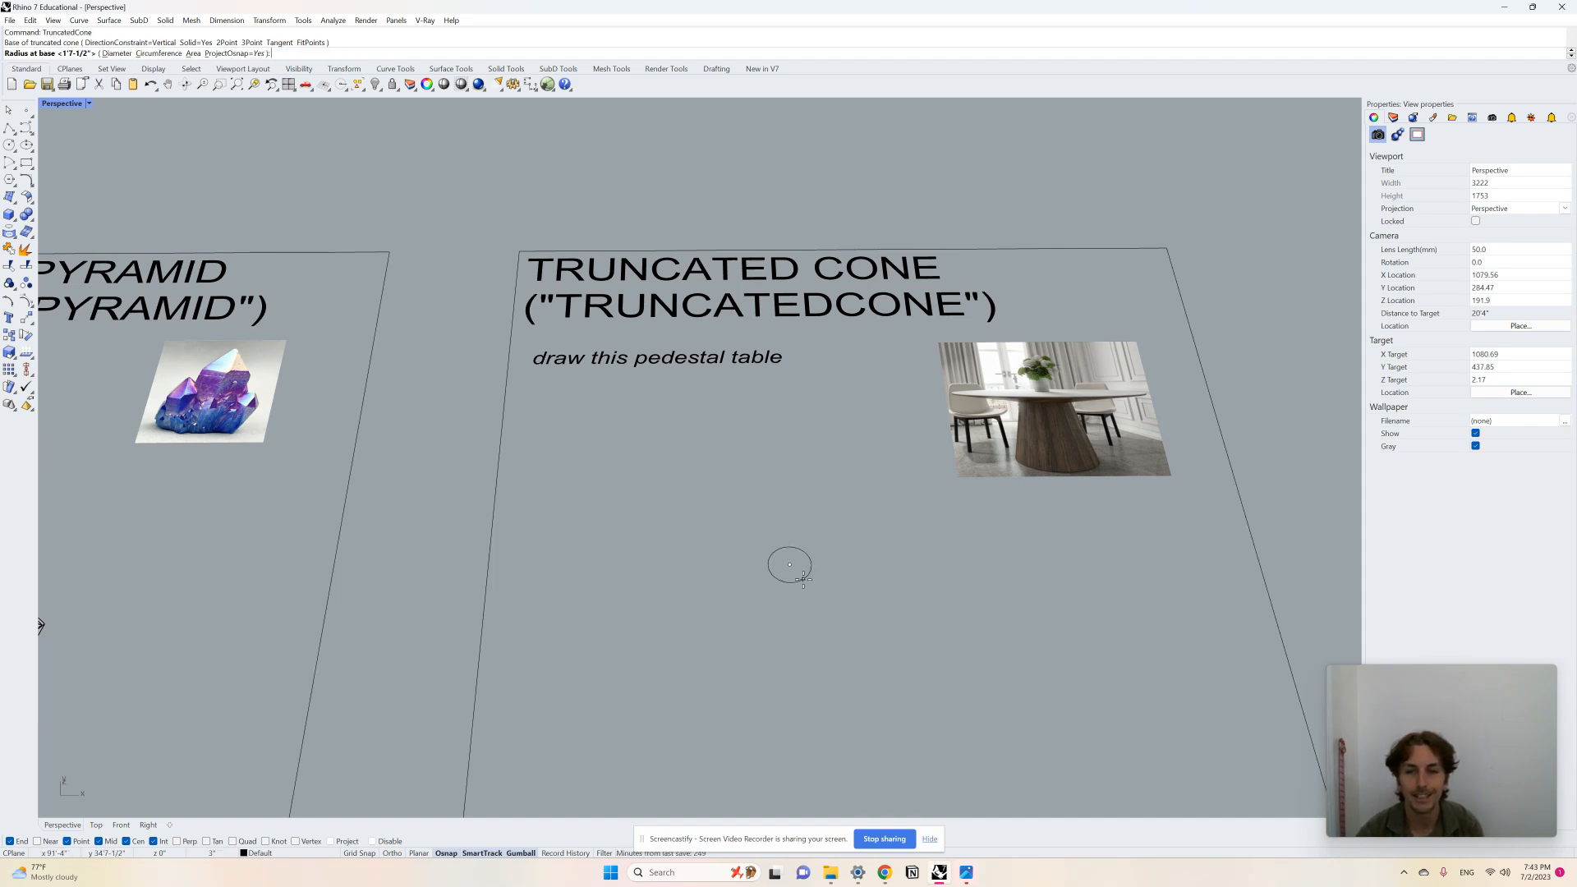
{"action": "left_click", "coordinate": [815, 578]}
{"action": "right_click_drag", "start_coordinate": [800, 460], "coordinate": [814, 430]}
{"action": "left_click", "coordinate": [797, 328]}
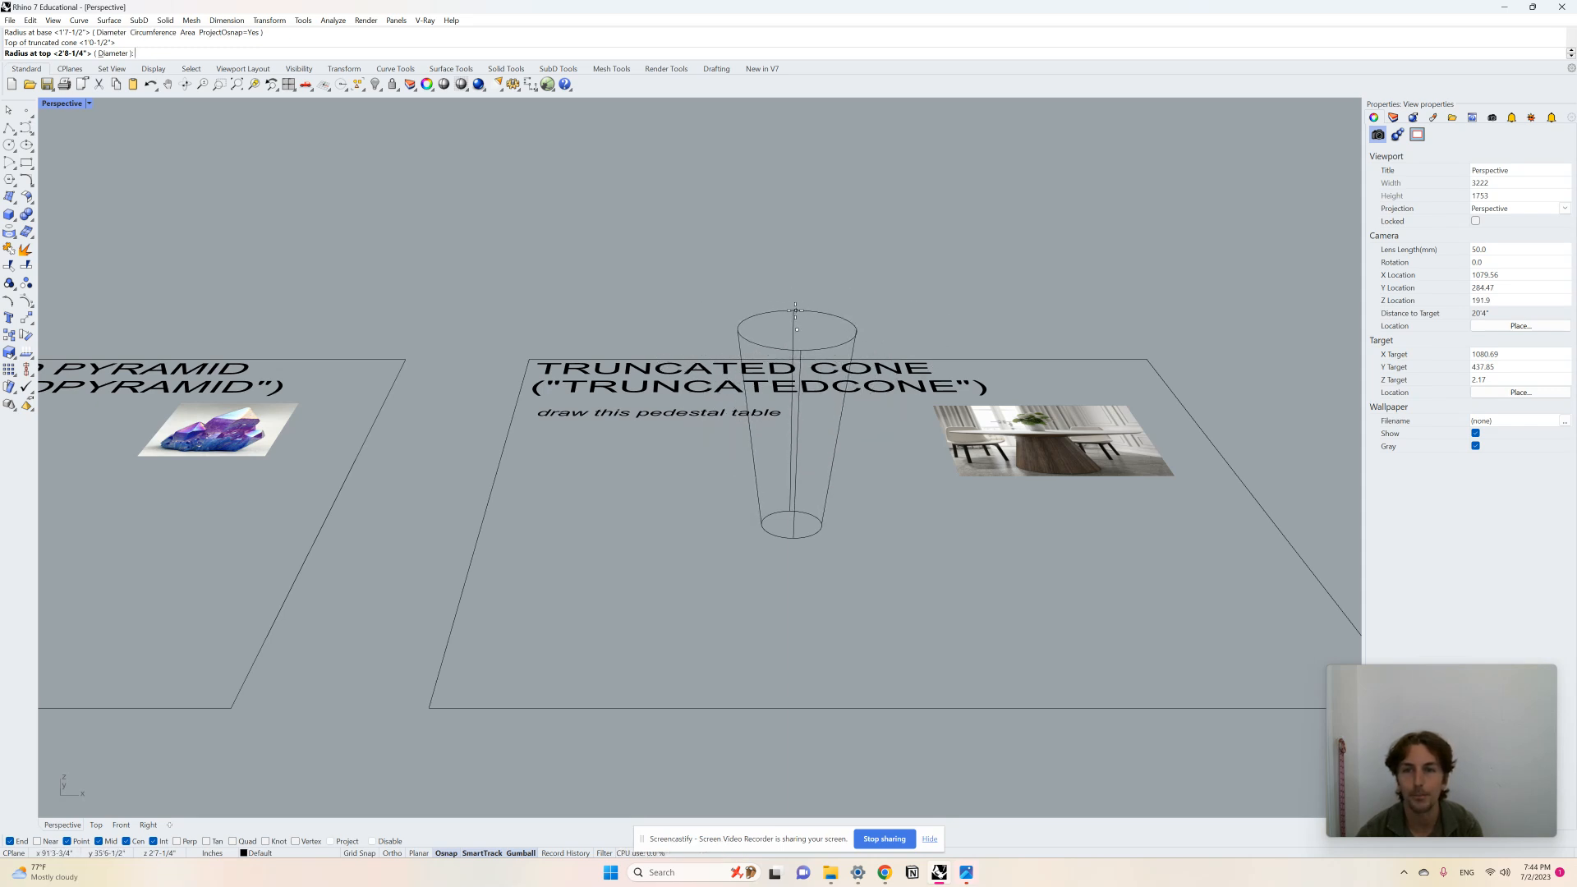
{"action": "left_click", "coordinate": [942, 320]}
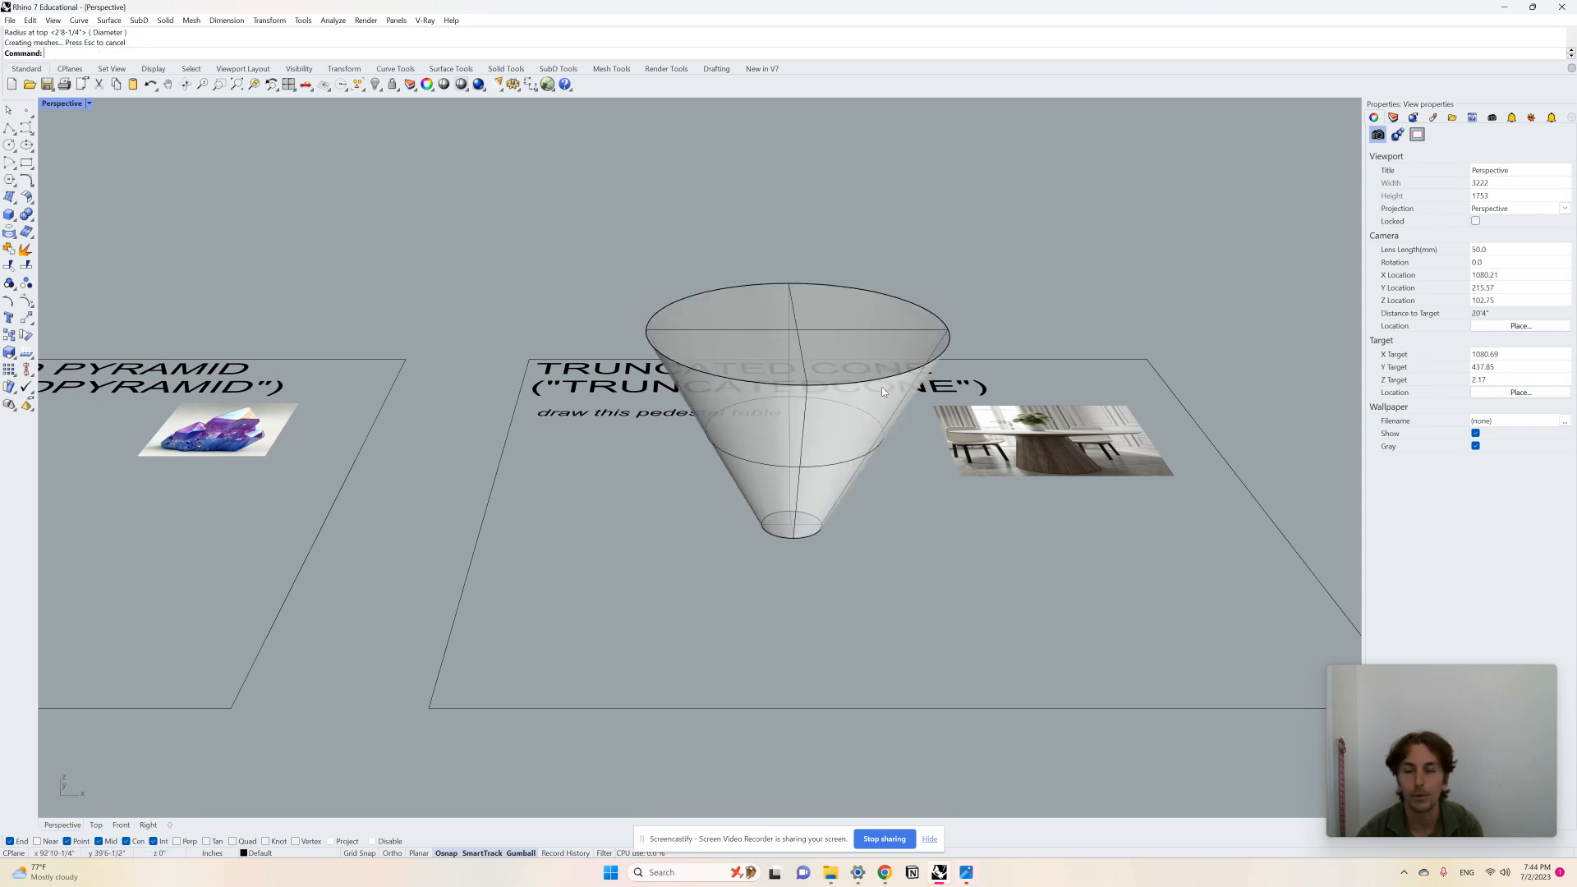
Step: Delete the wide-topped truncated cone
{"action": "mouse_move", "coordinate": [880, 386]}
{"action": "right_mouse_down"}
{"action": "mouse_move", "coordinate": [849, 366]}
{"action": "mouse_move", "coordinate": [862, 359]}
{"action": "mouse_move", "coordinate": [901, 450]}
{"action": "right_mouse_up"}
{"action": "left_click", "coordinate": [864, 358]}
{"action": "key", "text": "Delete"}
Step: Zoom in to examine the pedestal table reference image
{"action": "scroll", "coordinate": [1044, 412], "scroll_direction": "up", "scroll_amount": 6}
{"action": "right_click_drag", "start_coordinate": [1030, 415], "coordinate": [1039, 468]}
{"action": "scroll", "coordinate": [991, 417], "scroll_direction": "up", "scroll_amount": 10}
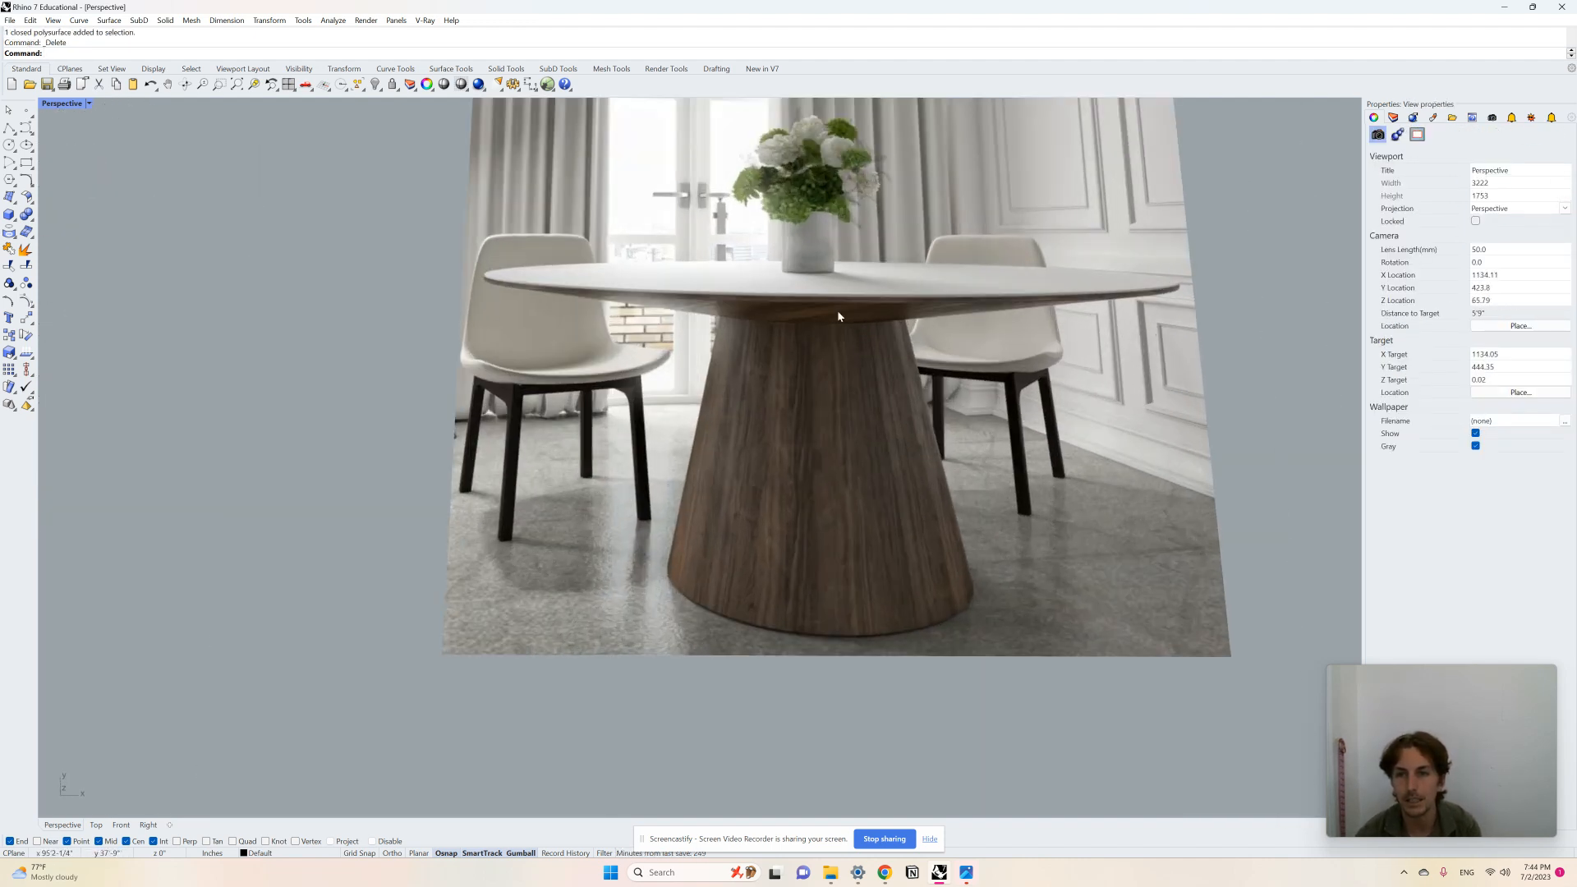
{"action": "scroll", "coordinate": [957, 386], "scroll_direction": "down", "scroll_amount": 10}
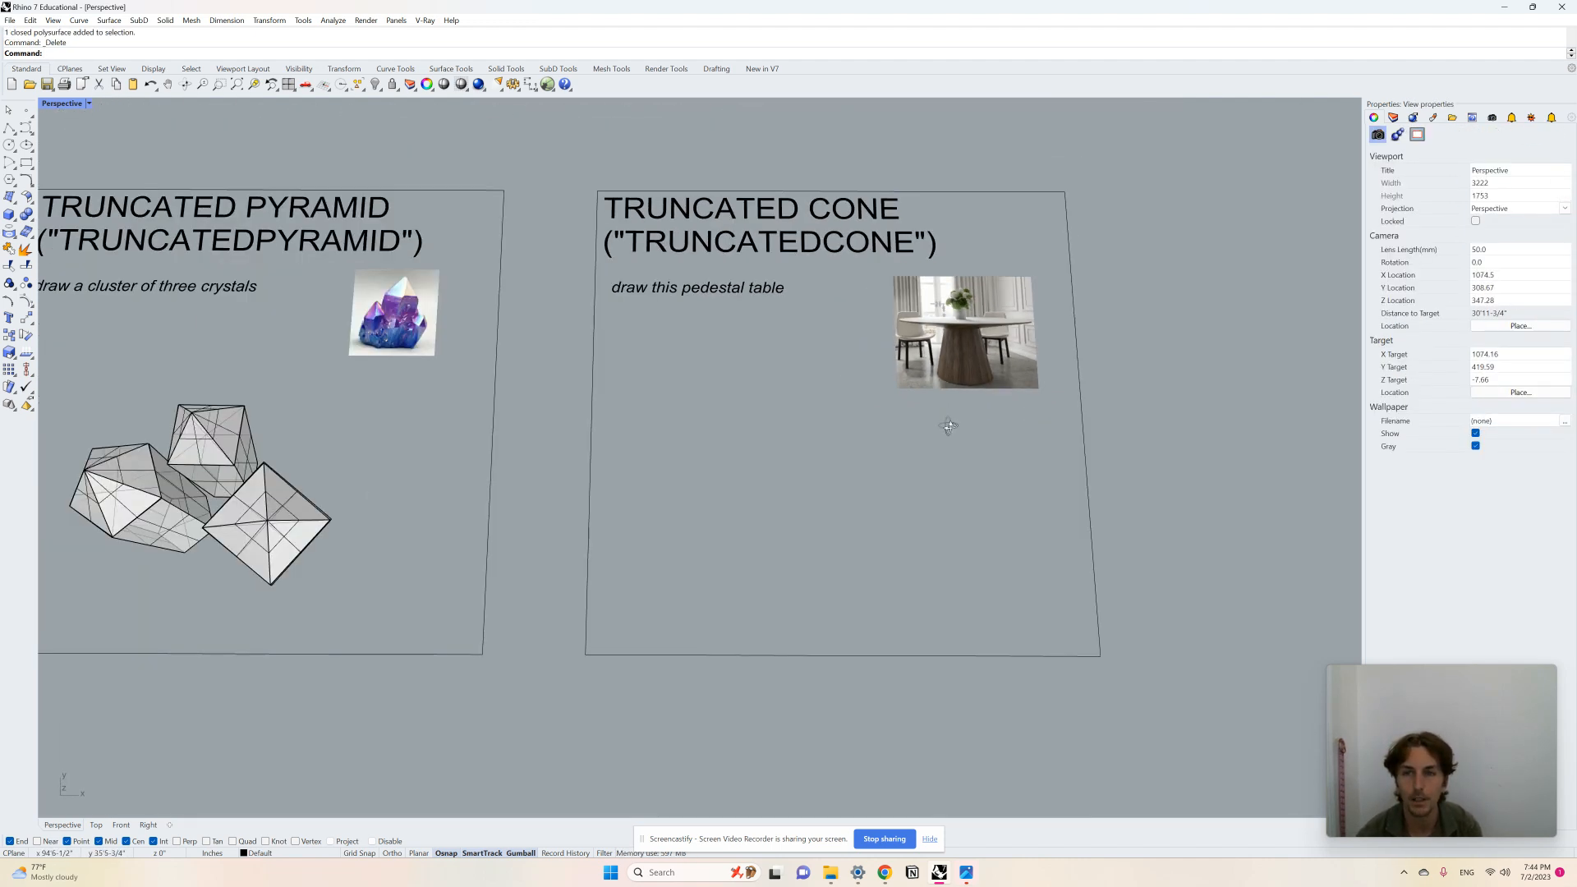
{"action": "right_click_drag", "start_coordinate": [944, 423], "coordinate": [946, 412]}
{"action": "scroll", "coordinate": [783, 426], "scroll_direction": "up", "scroll_amount": 4}
{"action": "right_click_drag", "start_coordinate": [782, 426], "coordinate": [788, 412]}
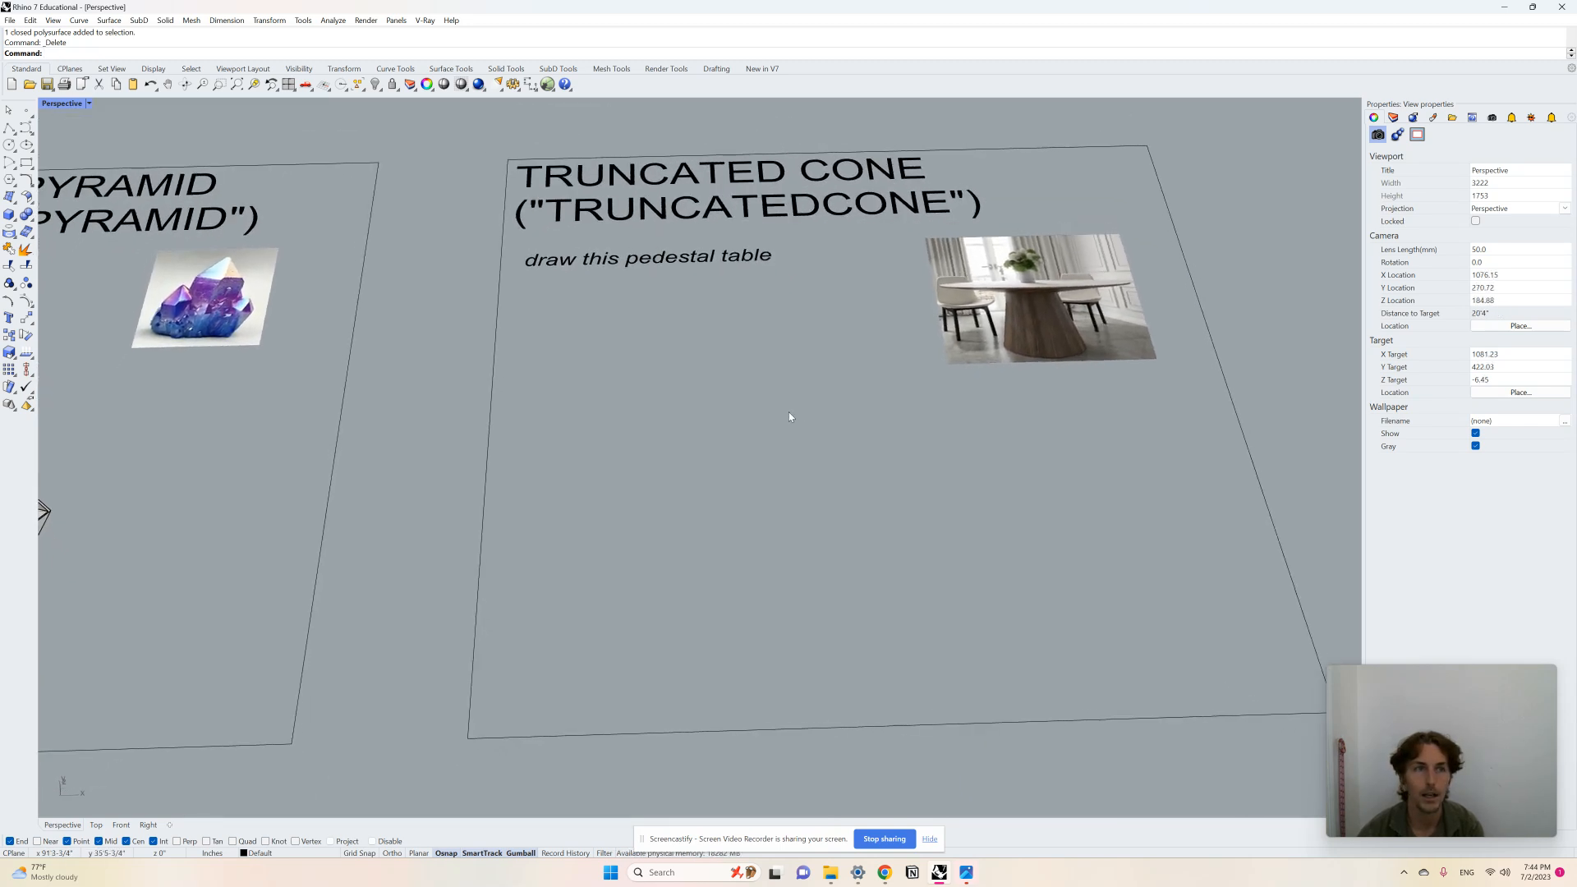
Step: Draw a truncated cone tapering upward as the table's pedestal on the Truncated Cone board
{"action": "key", "text": "Return"}
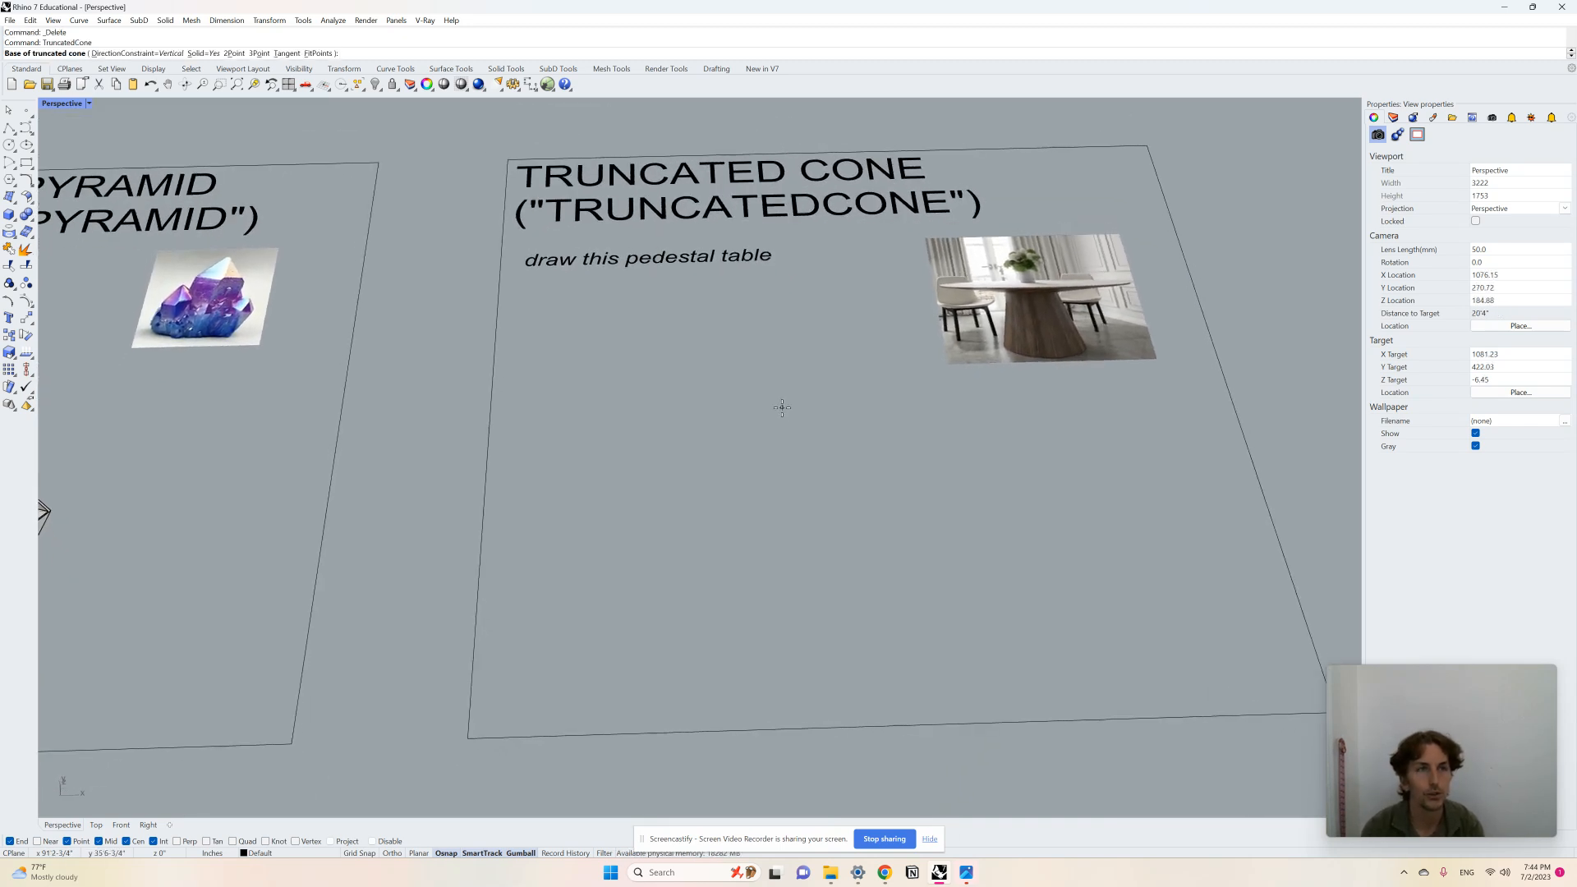
{"action": "left_click", "coordinate": [807, 503]}
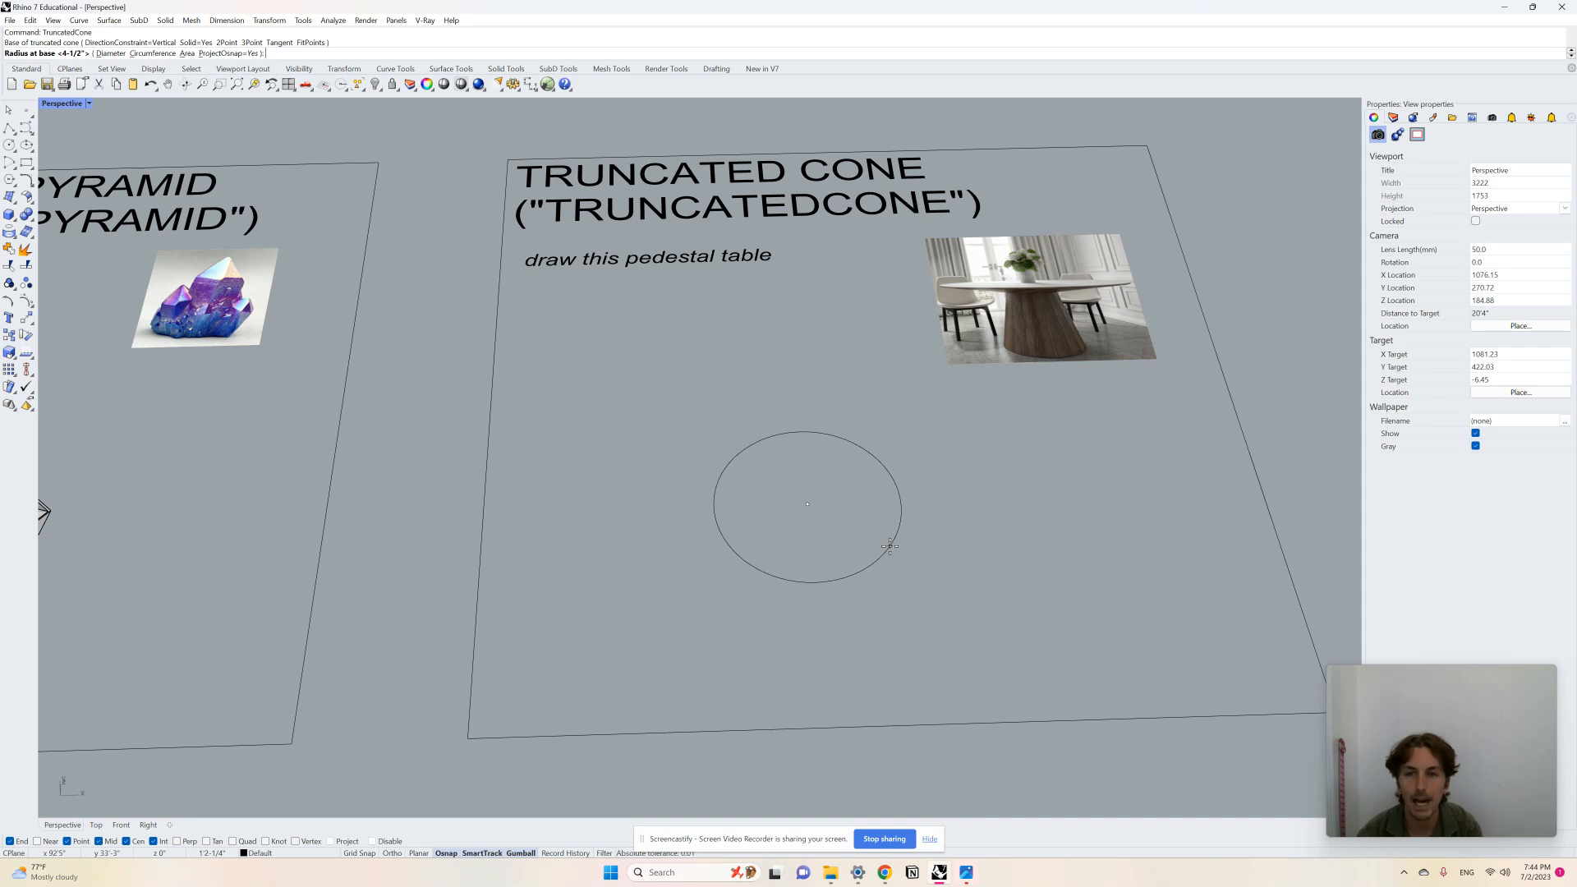
{"action": "left_click", "coordinate": [890, 546]}
{"action": "right_click_drag", "start_coordinate": [889, 547], "coordinate": [846, 341]}
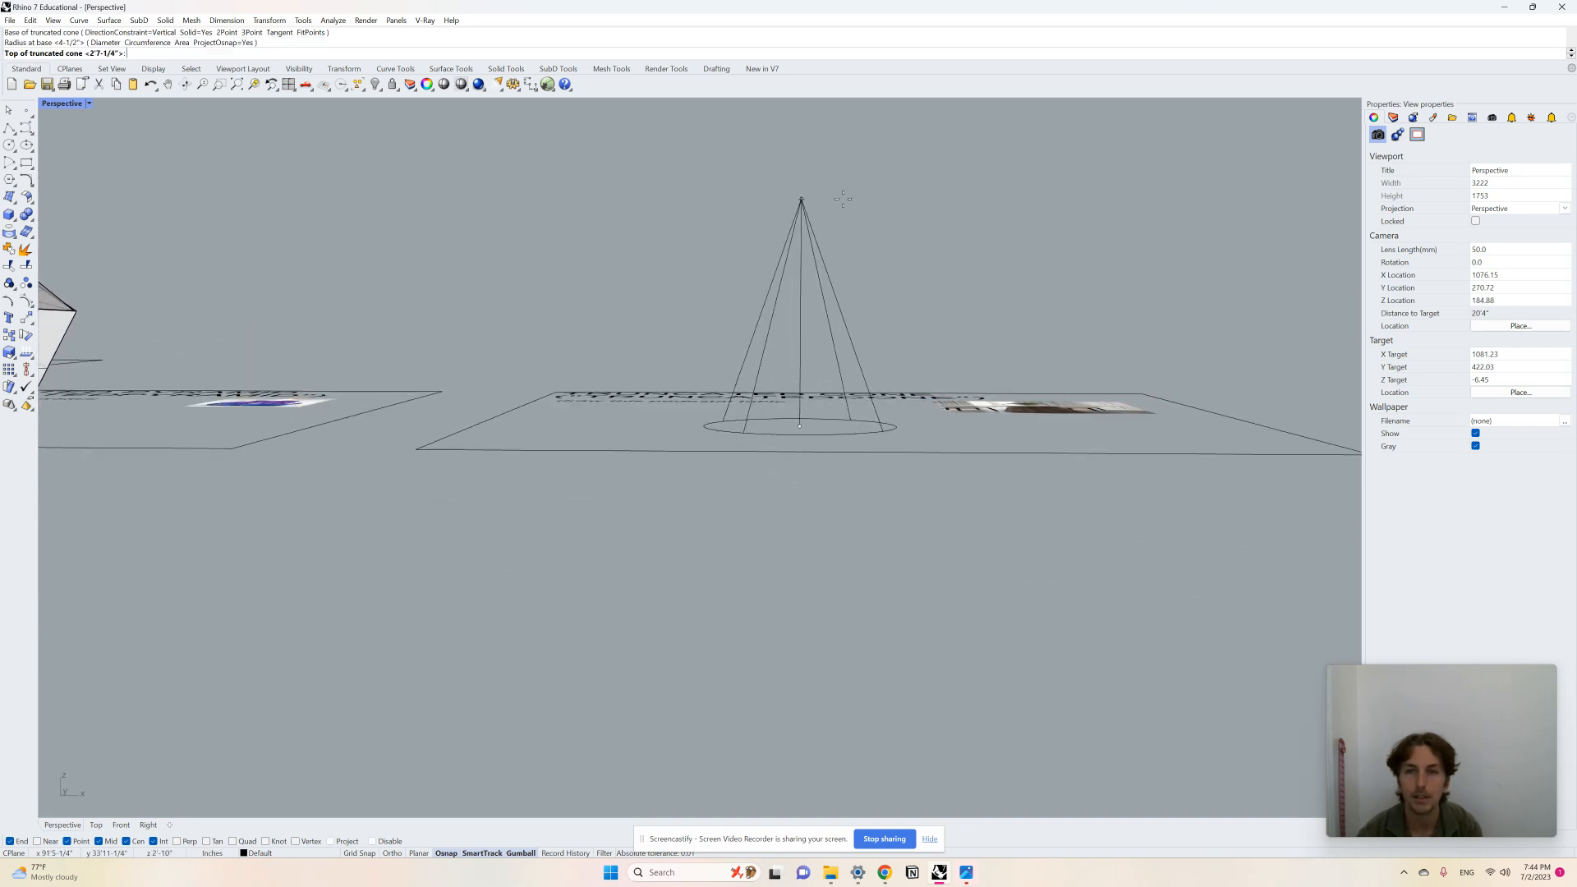
{"action": "left_click", "coordinate": [831, 163]}
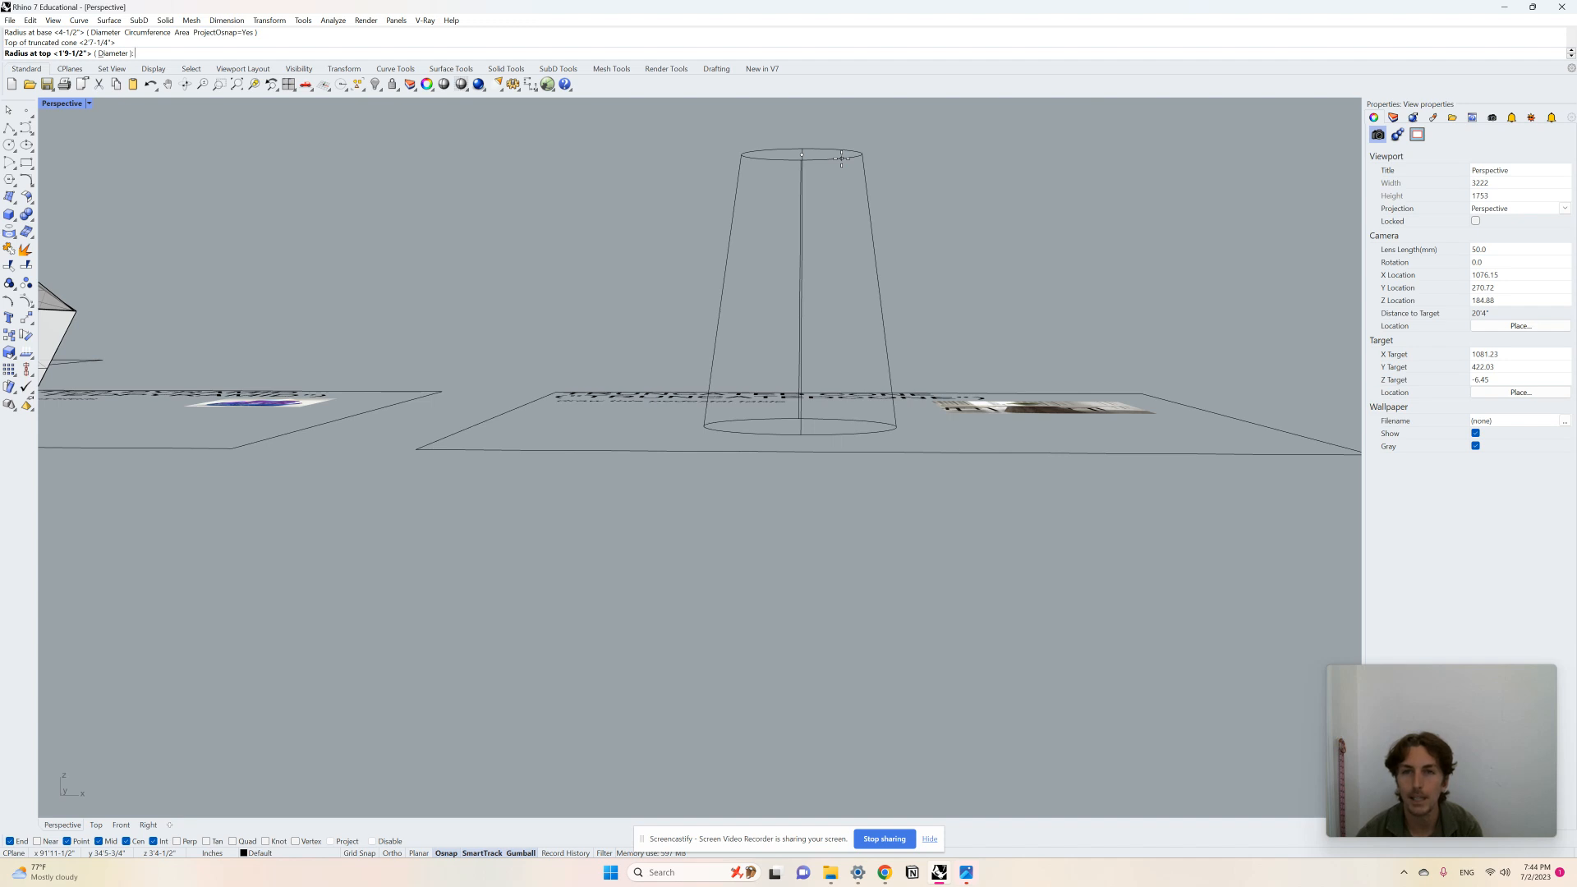
{"action": "left_click", "coordinate": [841, 158]}
{"action": "mouse_move", "coordinate": [925, 219]}
{"action": "right_mouse_down"}
{"action": "mouse_move", "coordinate": [846, 320]}
{"action": "mouse_move", "coordinate": [805, 301]}
{"action": "mouse_move", "coordinate": [809, 448]}
{"action": "right_mouse_up"}
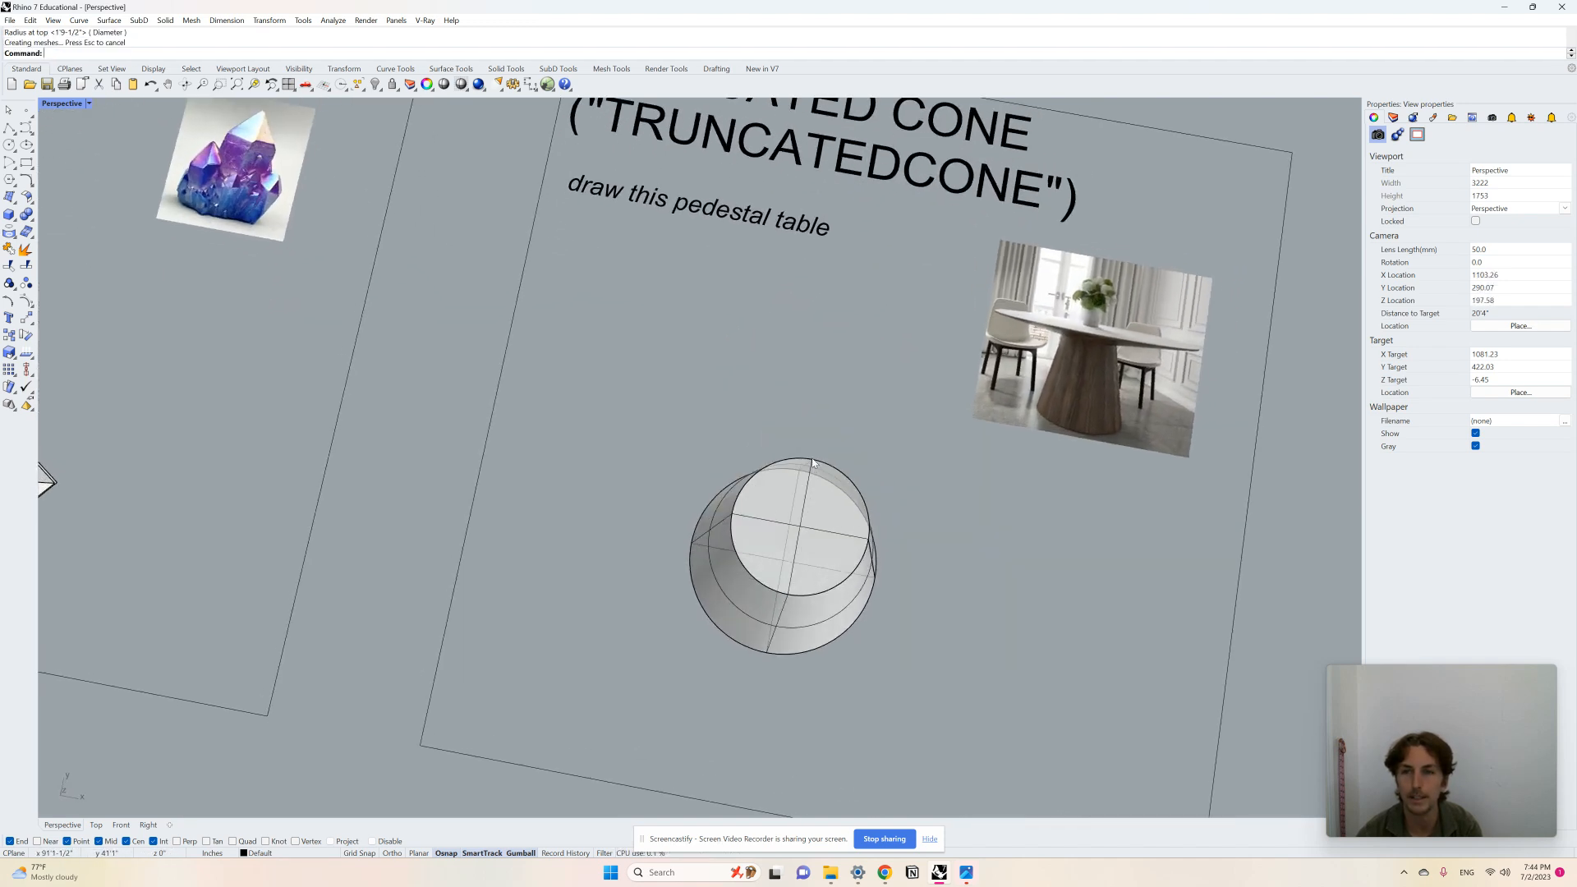
Step: Draw a thin truncated cone widening upward beside the pedestal as the tabletop
{"action": "scroll", "coordinate": [806, 436], "scroll_direction": "down", "scroll_amount": 4}
{"action": "scroll", "coordinate": [999, 389], "scroll_direction": "up", "scroll_amount": 8}
{"action": "scroll", "coordinate": [1000, 389], "scroll_direction": "up", "scroll_amount": 8}
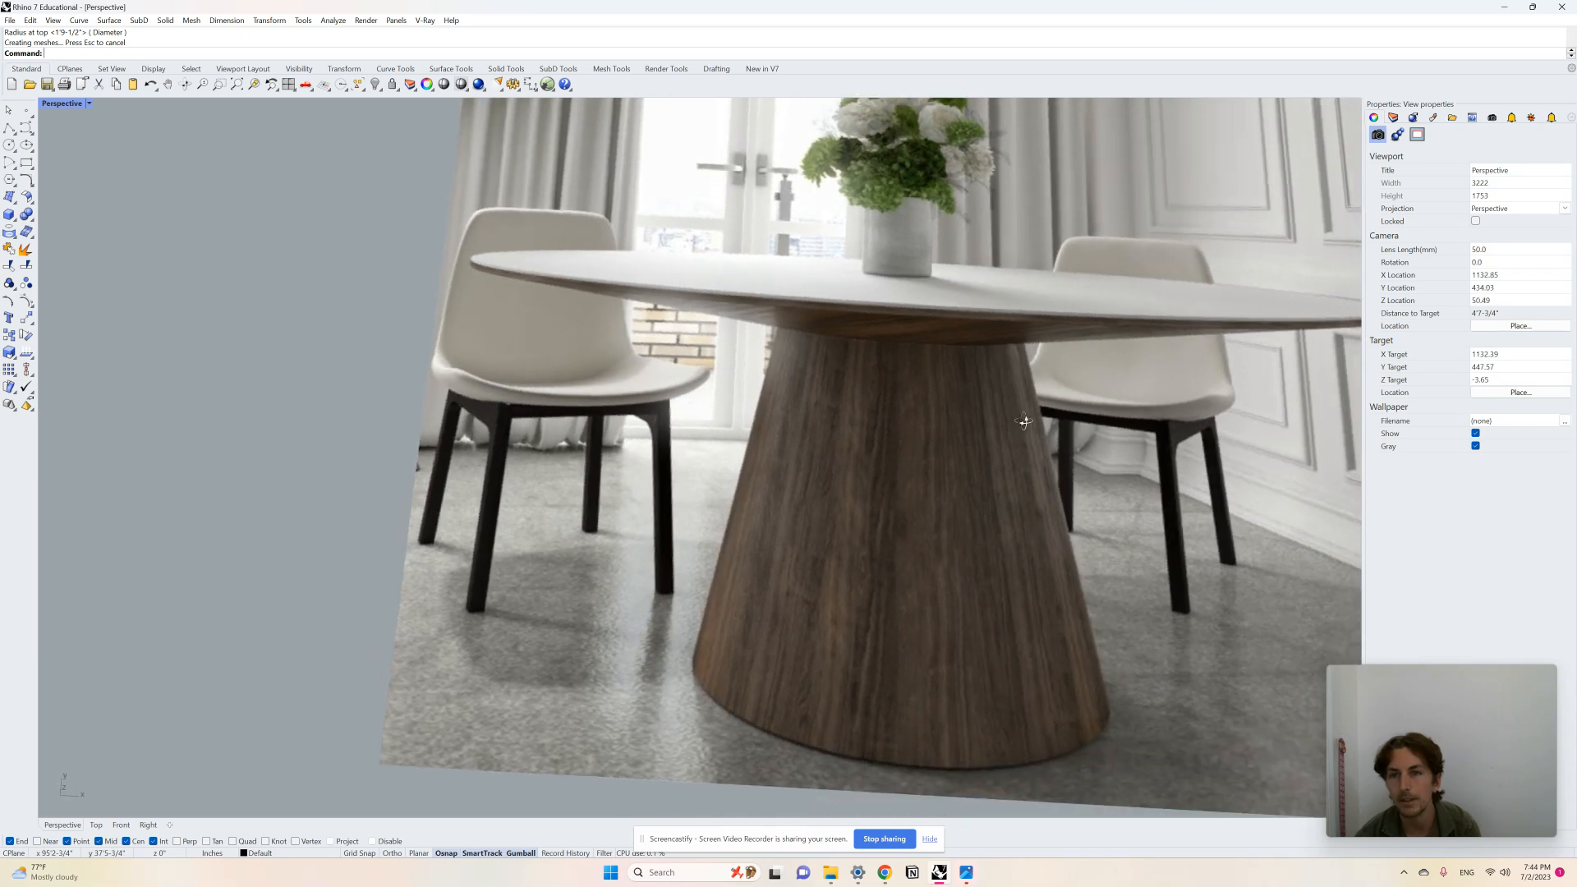
{"action": "scroll", "coordinate": [759, 302], "scroll_direction": "down", "scroll_amount": 4}
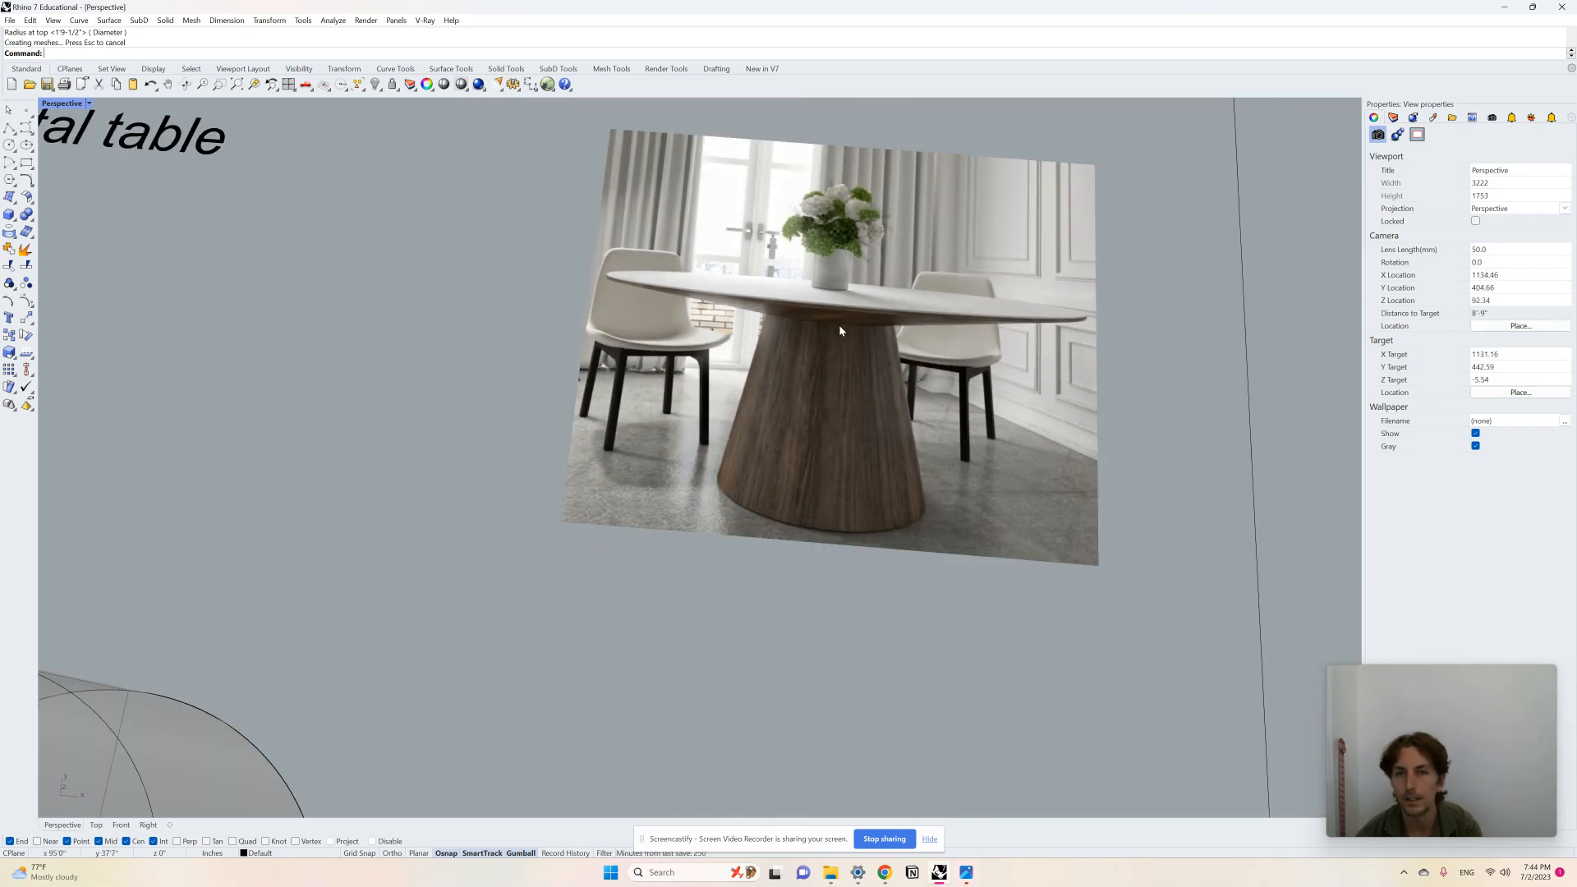
{"action": "scroll", "coordinate": [872, 302], "scroll_direction": "down", "scroll_amount": 12}
{"action": "right_click_drag", "start_coordinate": [677, 448], "coordinate": [721, 387]}
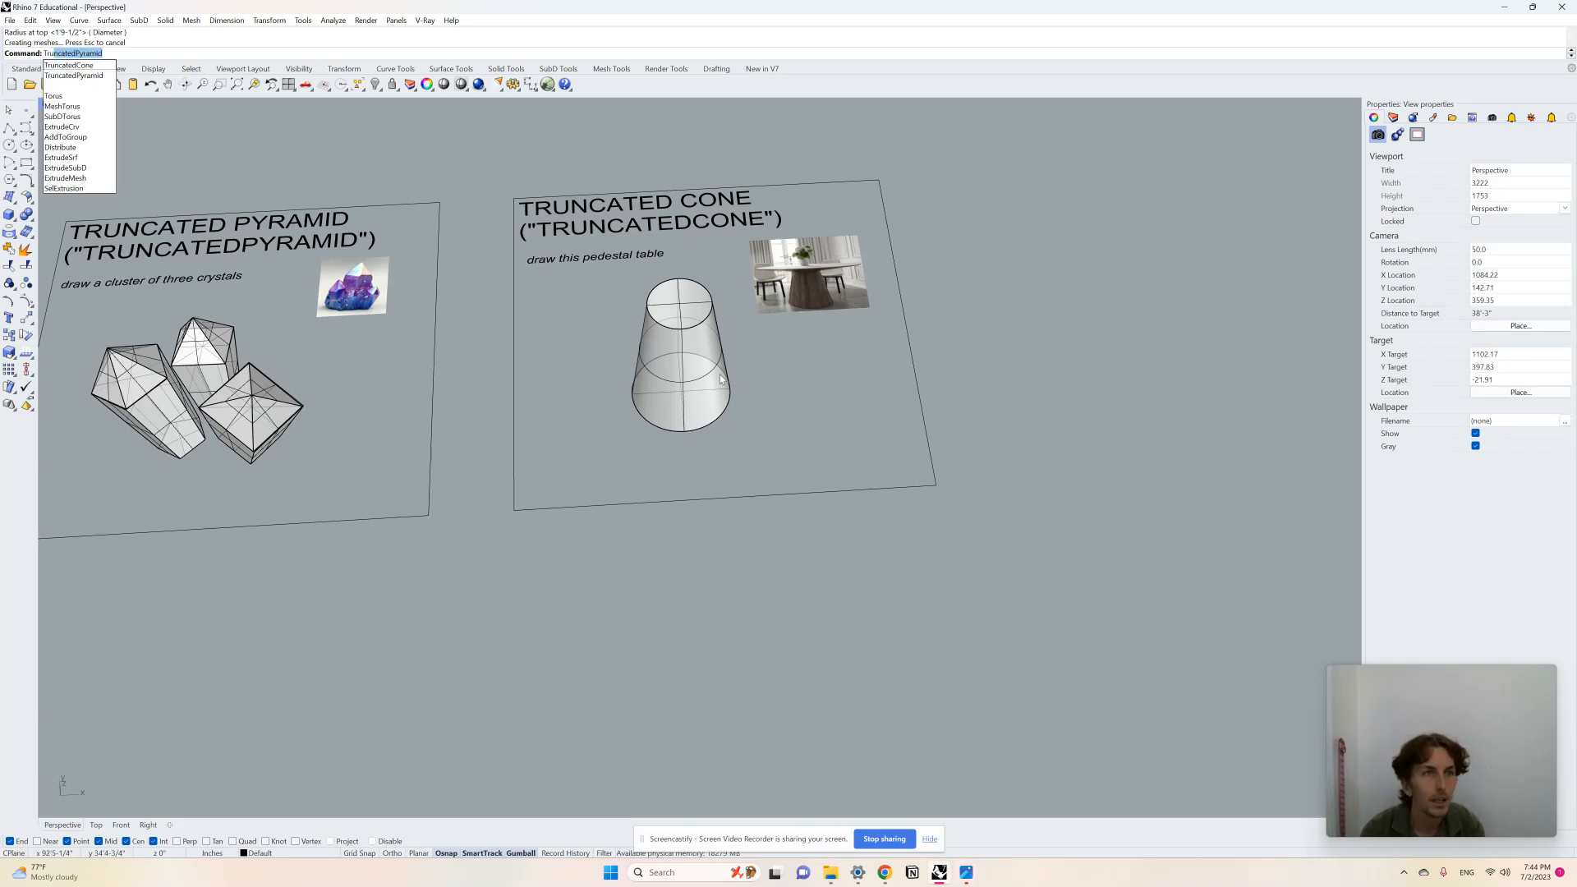
{"action": "type", "text": "ncatedCone"}
{"action": "key", "text": "Return"}
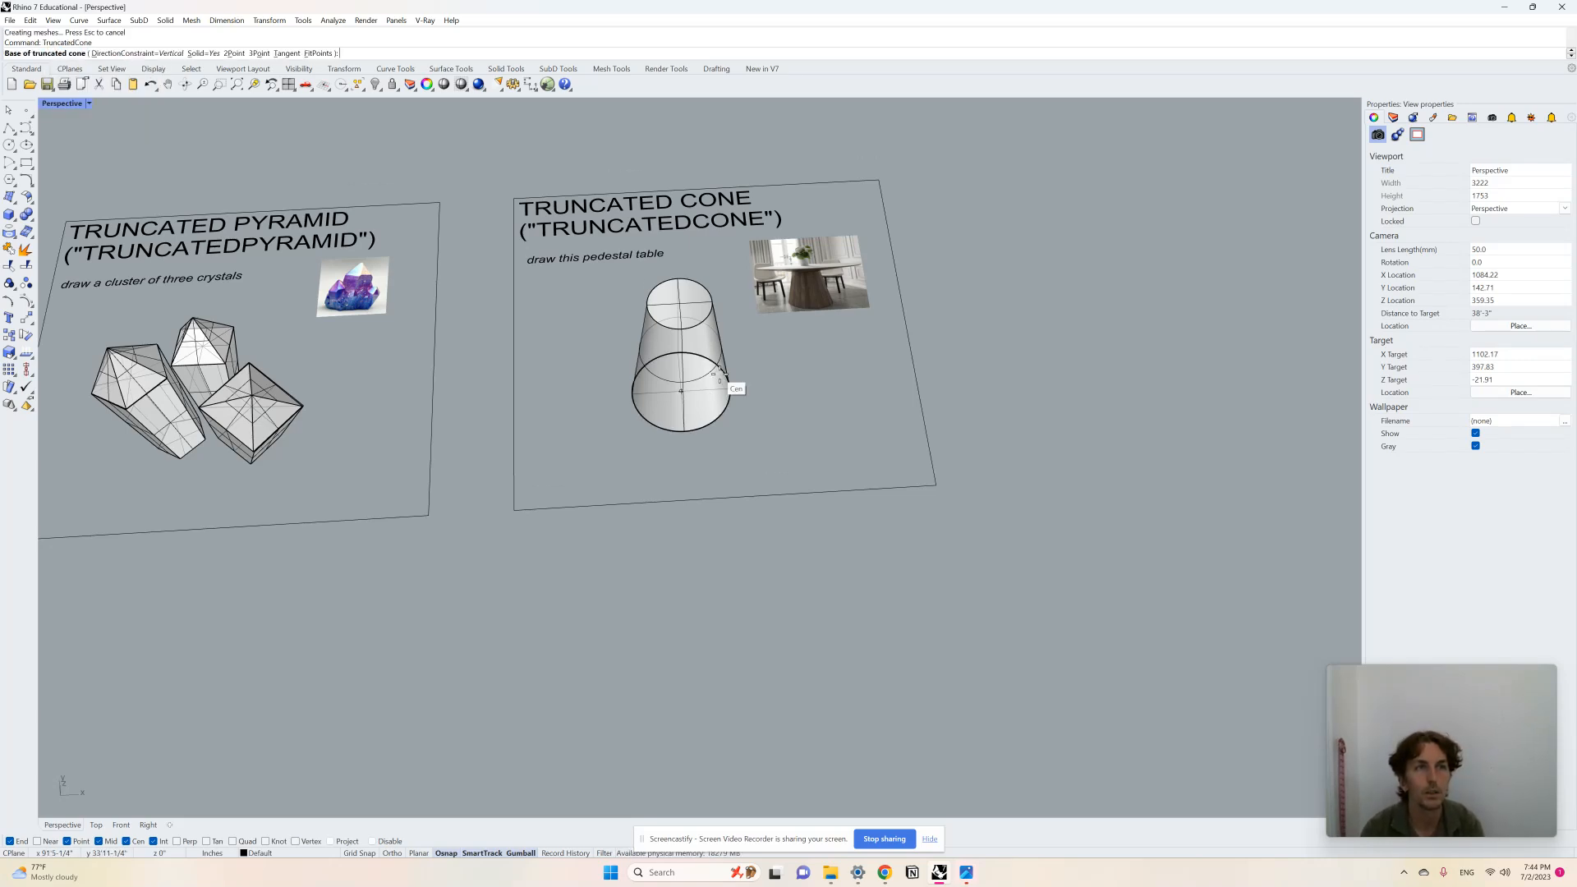
{"action": "scroll", "coordinate": [747, 320], "scroll_direction": "up", "scroll_amount": 4}
{"action": "right_click_drag", "start_coordinate": [749, 322], "coordinate": [762, 431]}
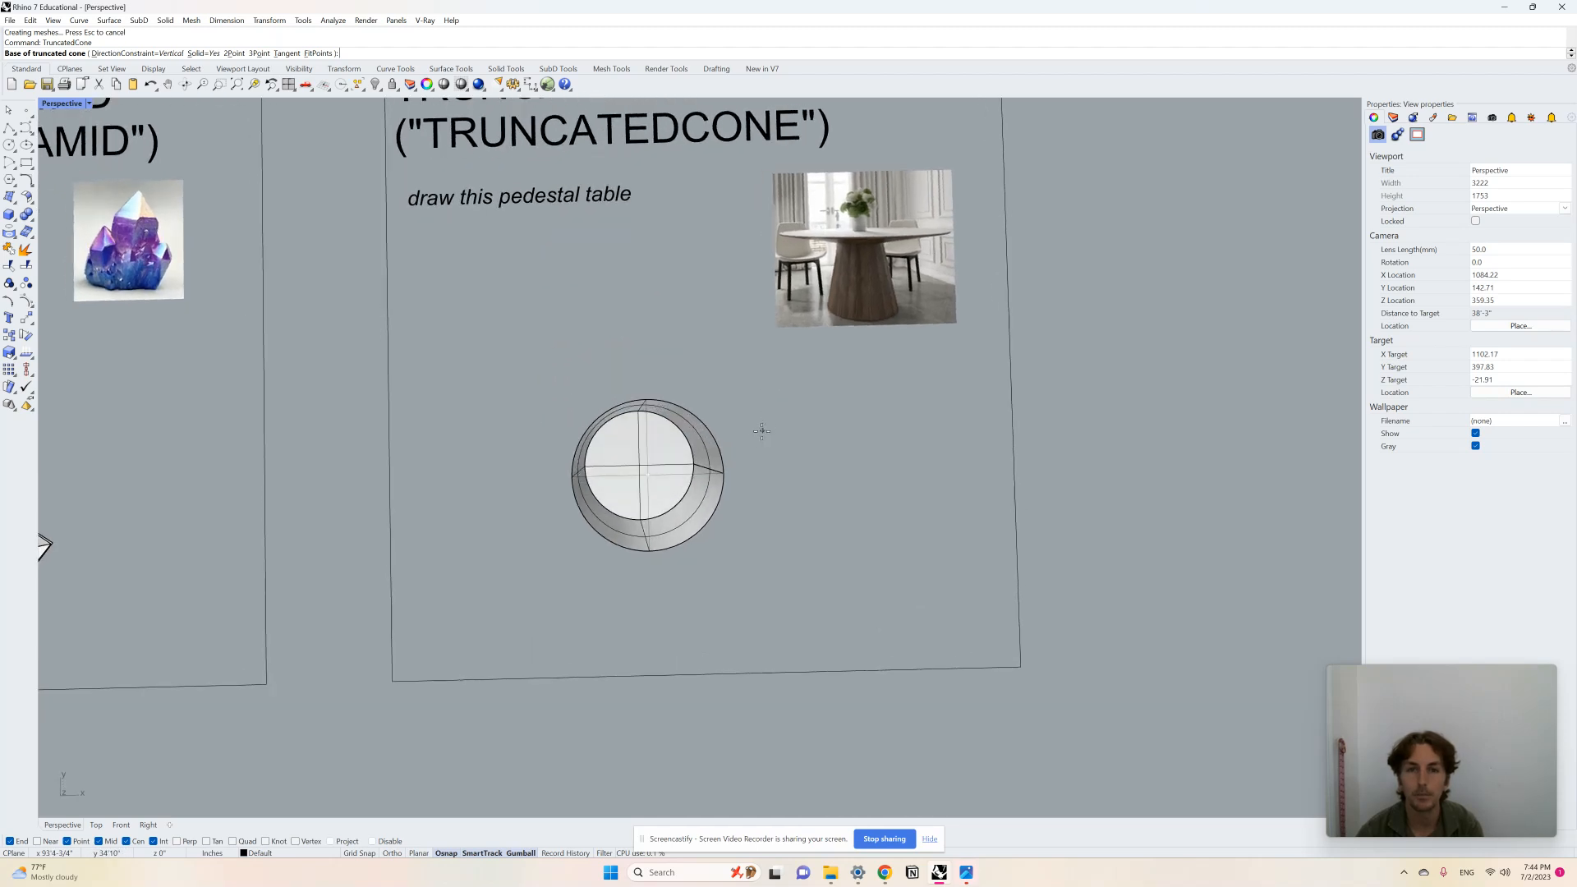
{"action": "left_click", "coordinate": [864, 469]}
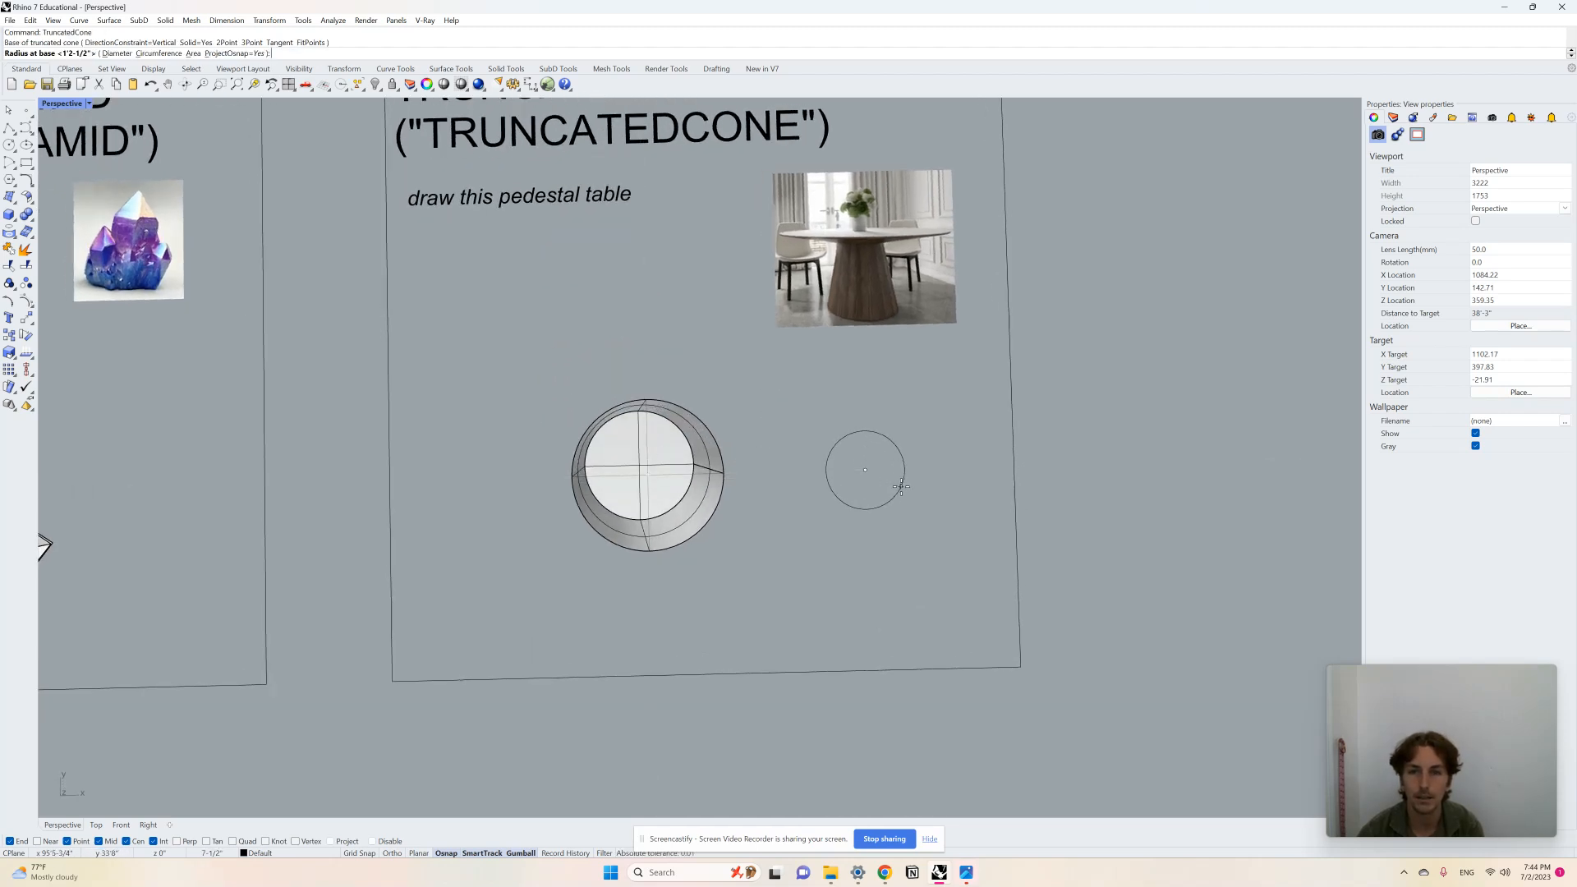
{"action": "left_click", "coordinate": [901, 486]}
{"action": "right_click_drag", "start_coordinate": [901, 485], "coordinate": [920, 411]}
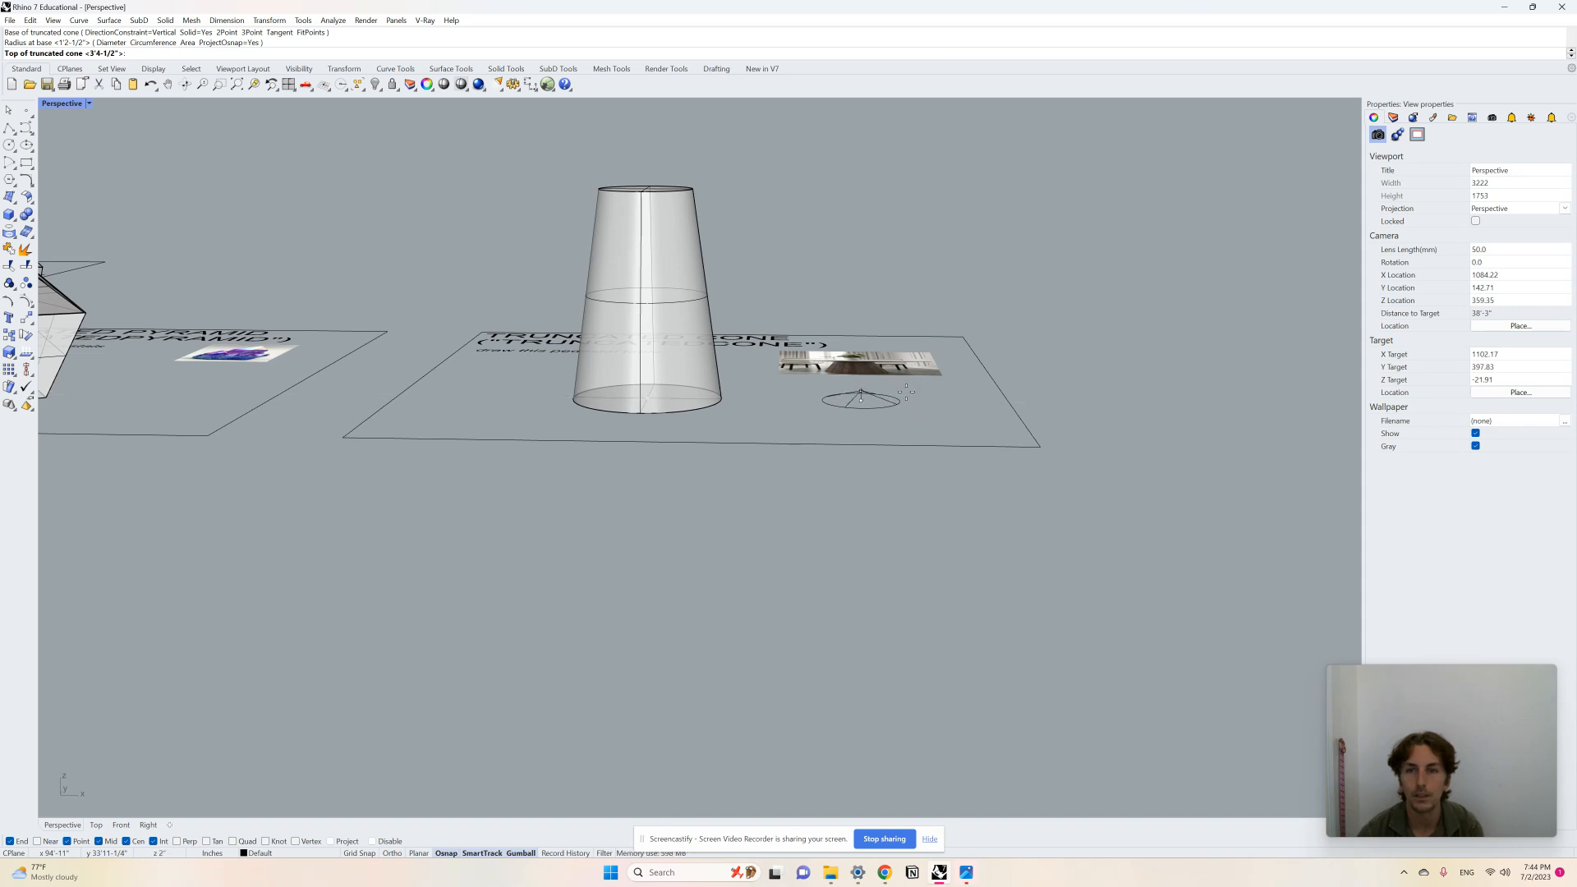
{"action": "left_click", "coordinate": [905, 392]}
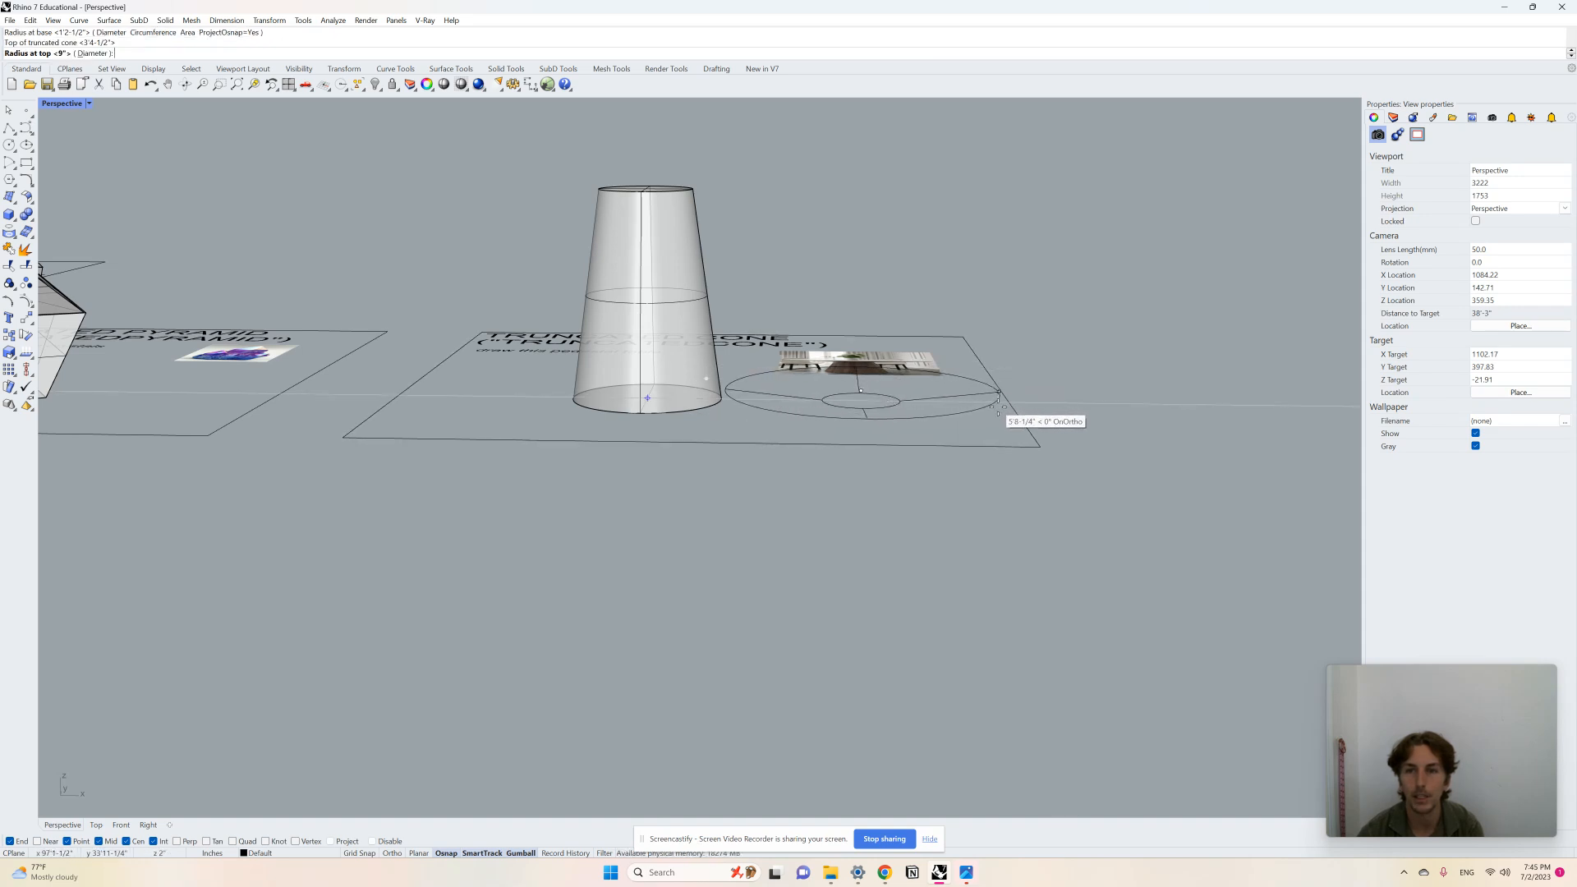
{"action": "left_click", "coordinate": [999, 407]}
Step: Move the tabletop up and across so it sits on top of the pedestal
{"action": "scroll", "coordinate": [903, 411], "scroll_direction": "up", "scroll_amount": 4}
{"action": "left_click", "coordinate": [903, 406]}
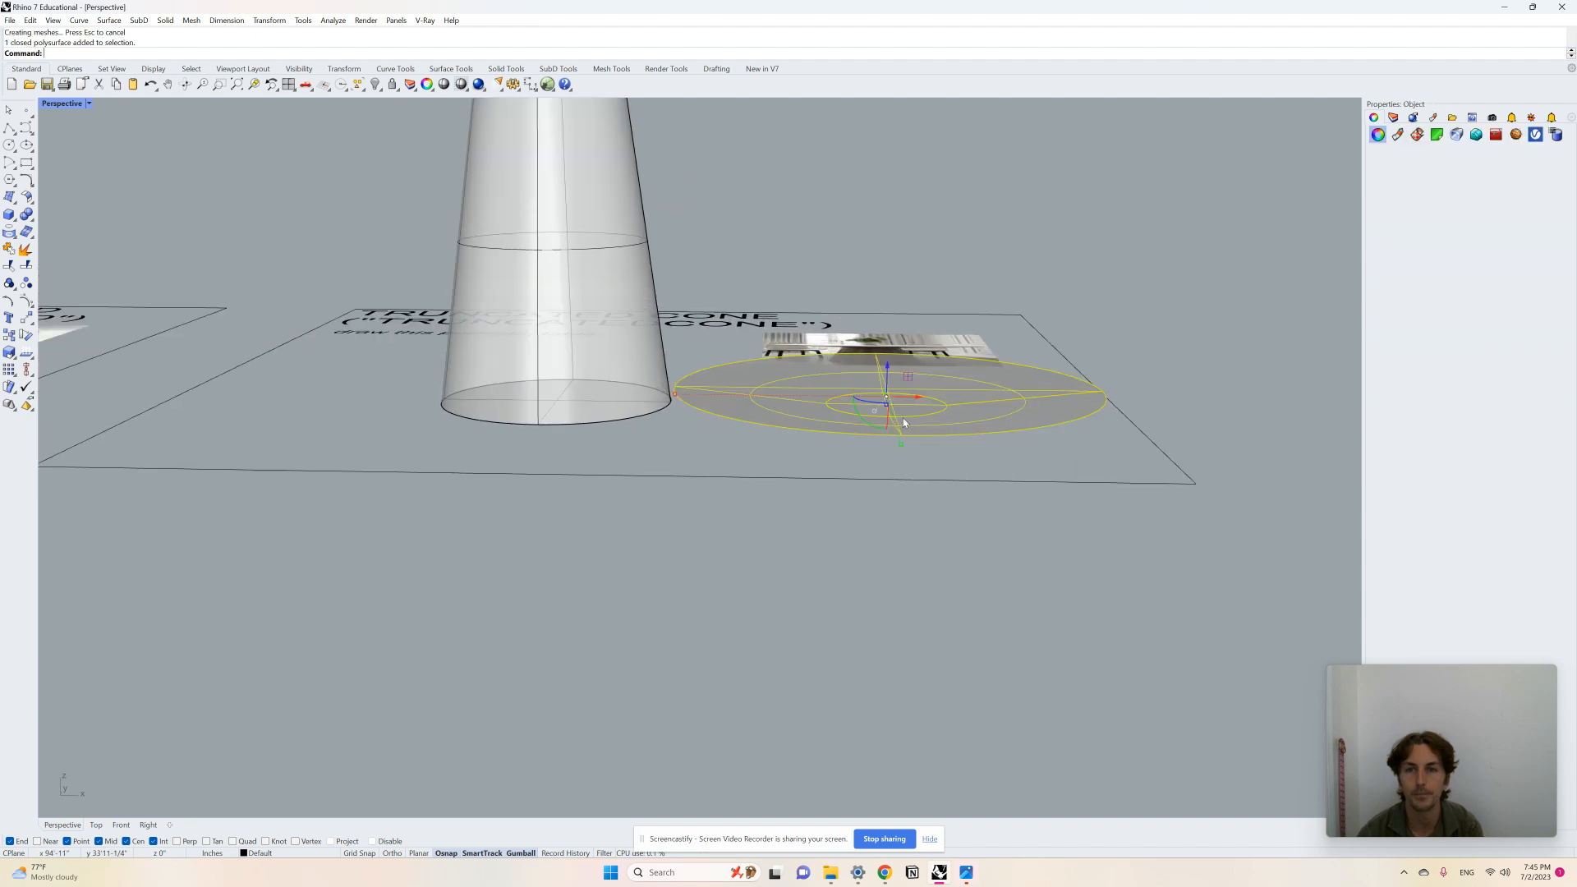
{"action": "left_click_drag", "start_coordinate": [889, 371], "coordinate": [887, 176]}
{"action": "scroll", "coordinate": [891, 303], "scroll_direction": "down", "scroll_amount": 4}
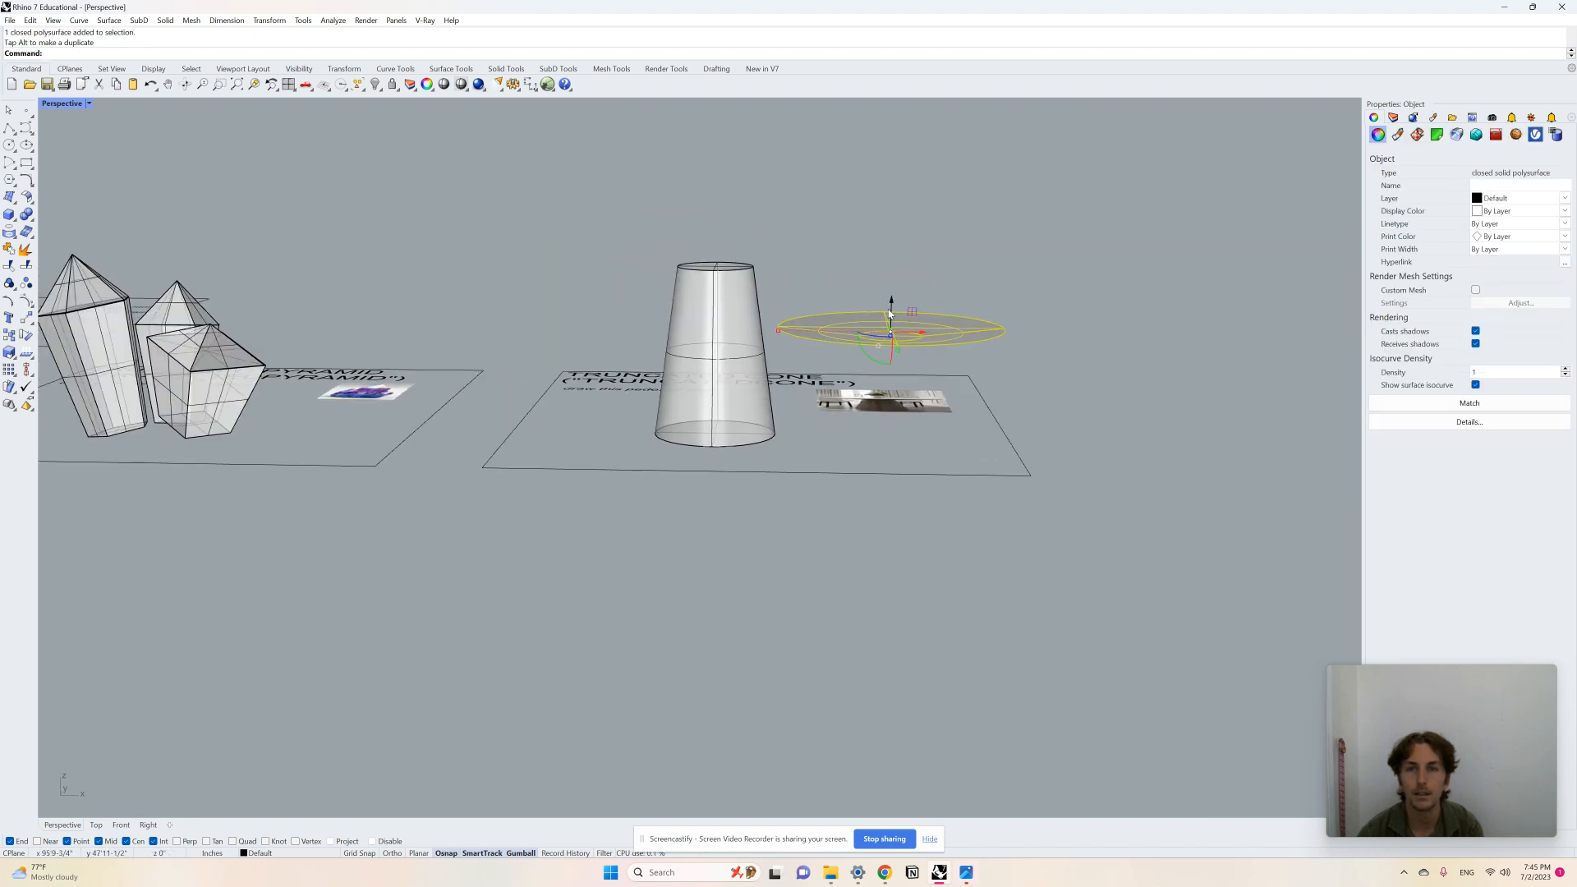
{"action": "scroll", "coordinate": [906, 324], "scroll_direction": "up", "scroll_amount": 4}
{"action": "left_click_drag", "start_coordinate": [913, 343], "coordinate": [609, 238]}
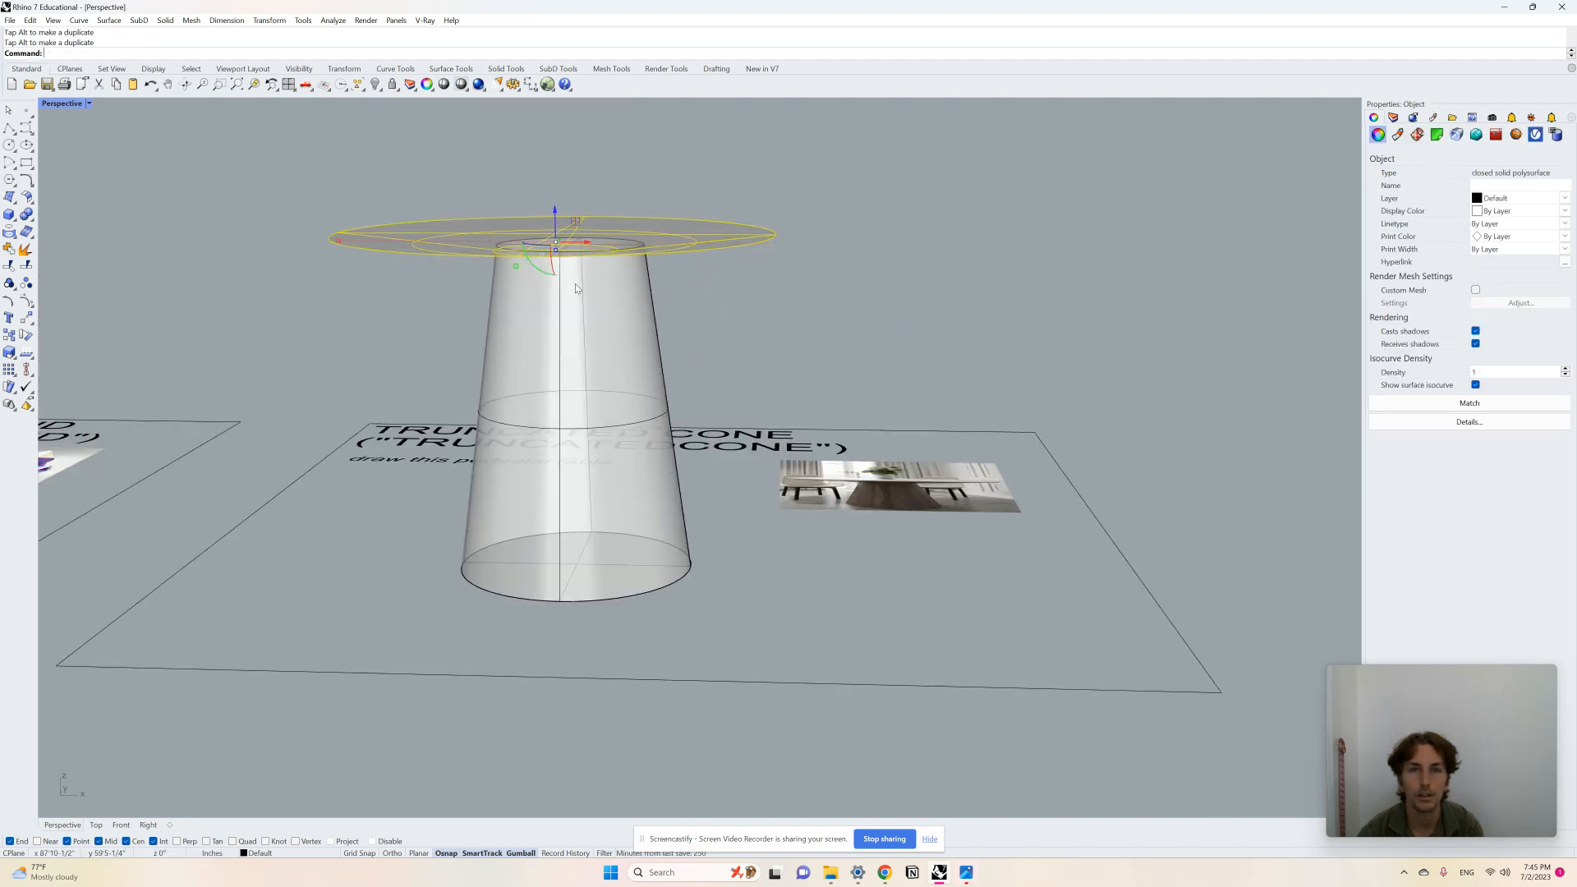
Step: Nudge the tabletop so it sits centred and flush on top of the pedestal, then deselect it
{"action": "mouse_move", "coordinate": [575, 284]}
{"action": "right_mouse_down"}
{"action": "mouse_move", "coordinate": [587, 268]}
{"action": "mouse_move", "coordinate": [588, 285]}
{"action": "right_mouse_up"}
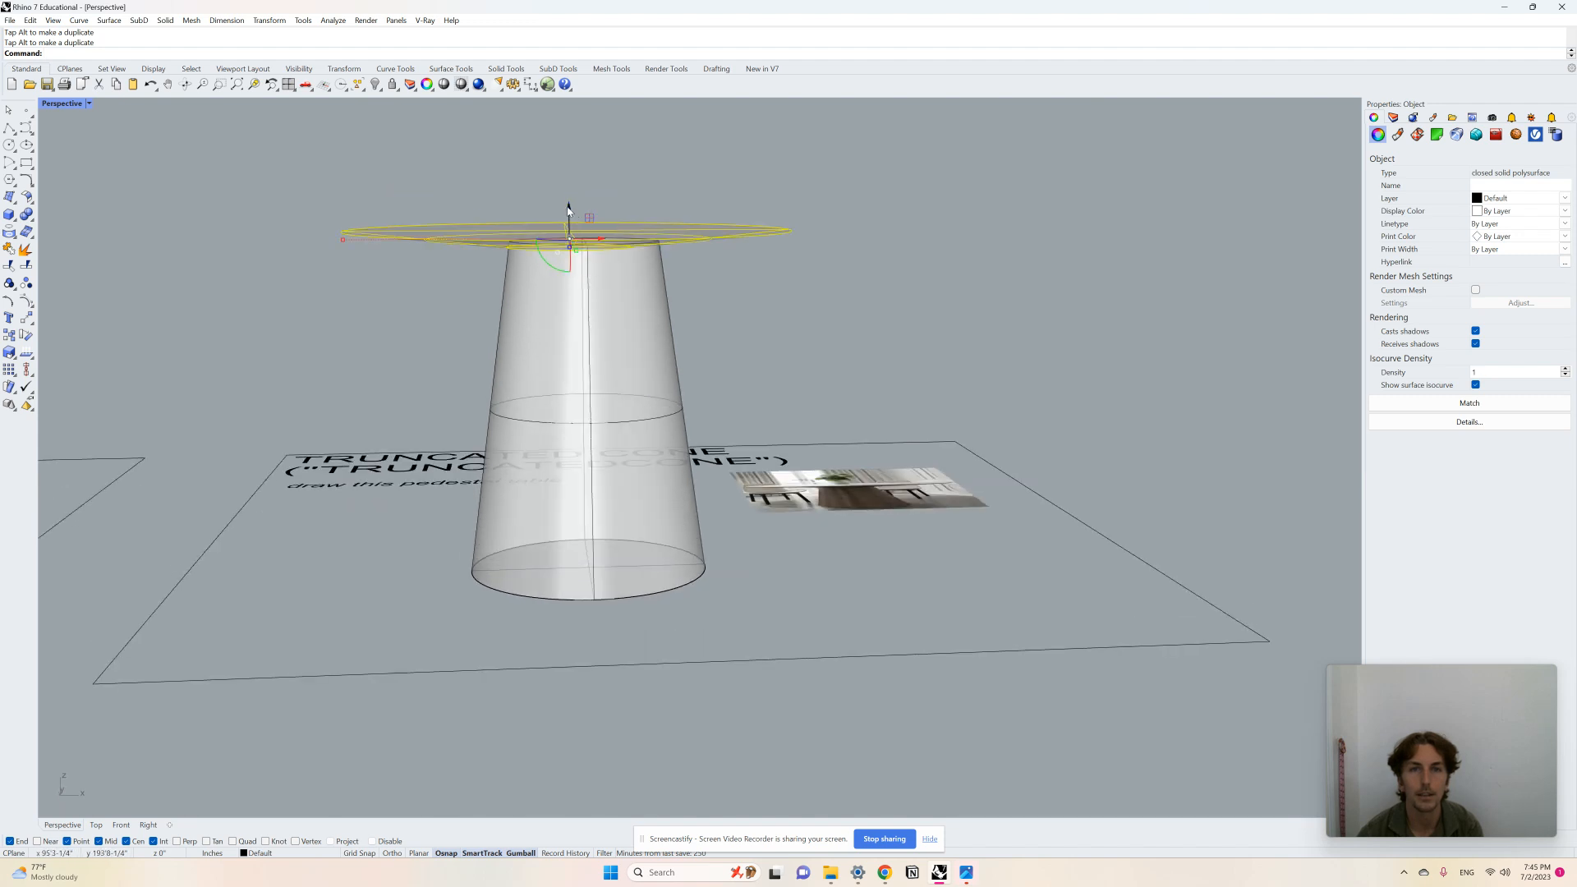
{"action": "left_click_drag", "start_coordinate": [567, 210], "coordinate": [569, 202]}
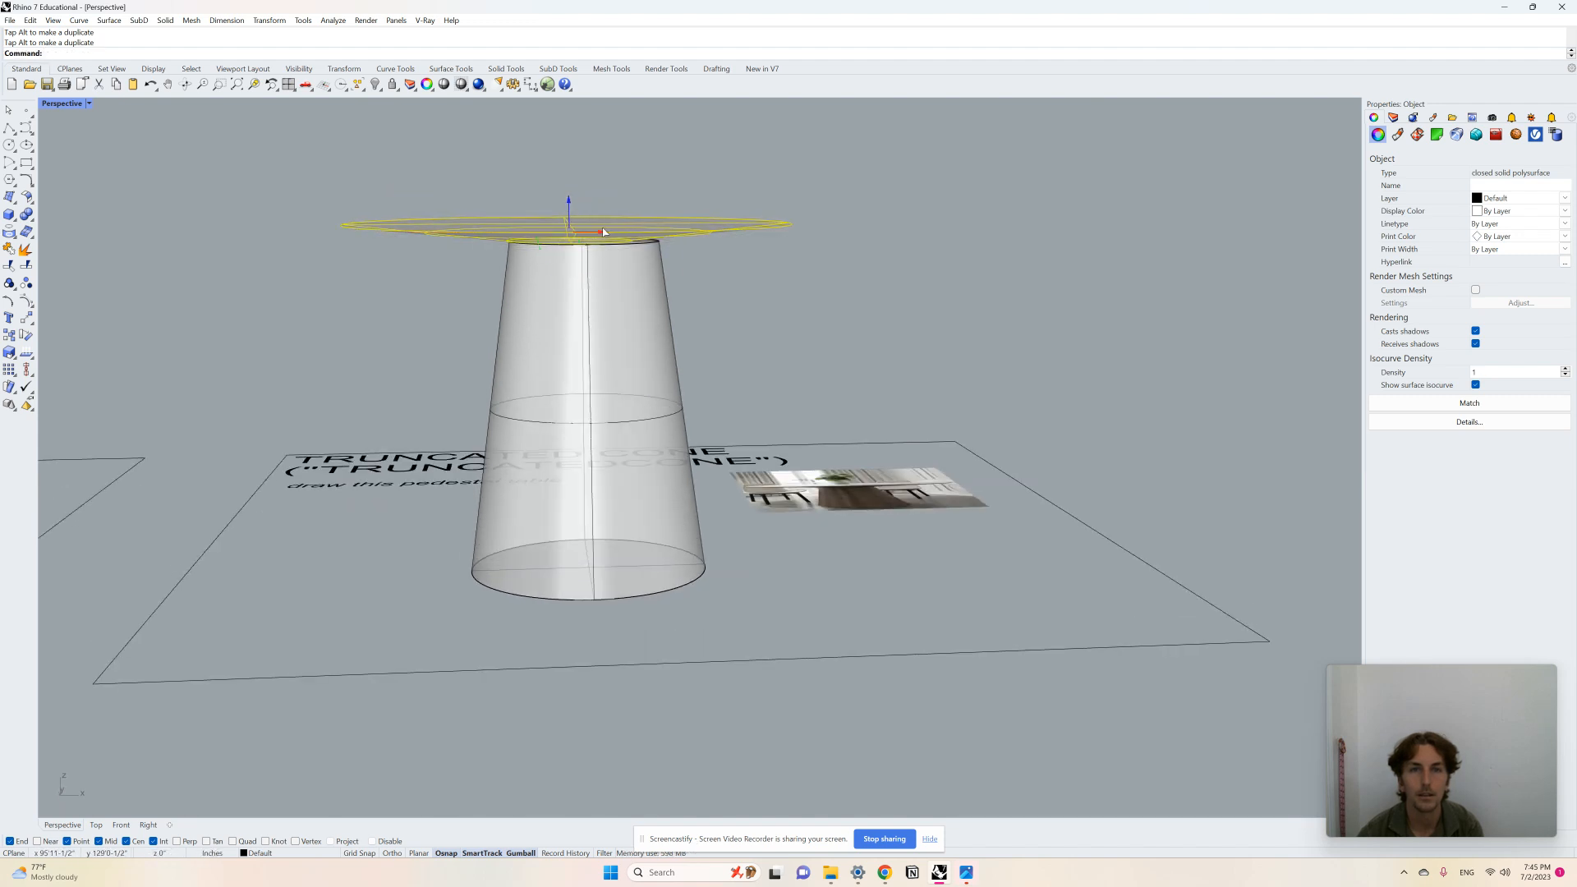
{"action": "right_click_drag", "start_coordinate": [604, 232], "coordinate": [603, 280]}
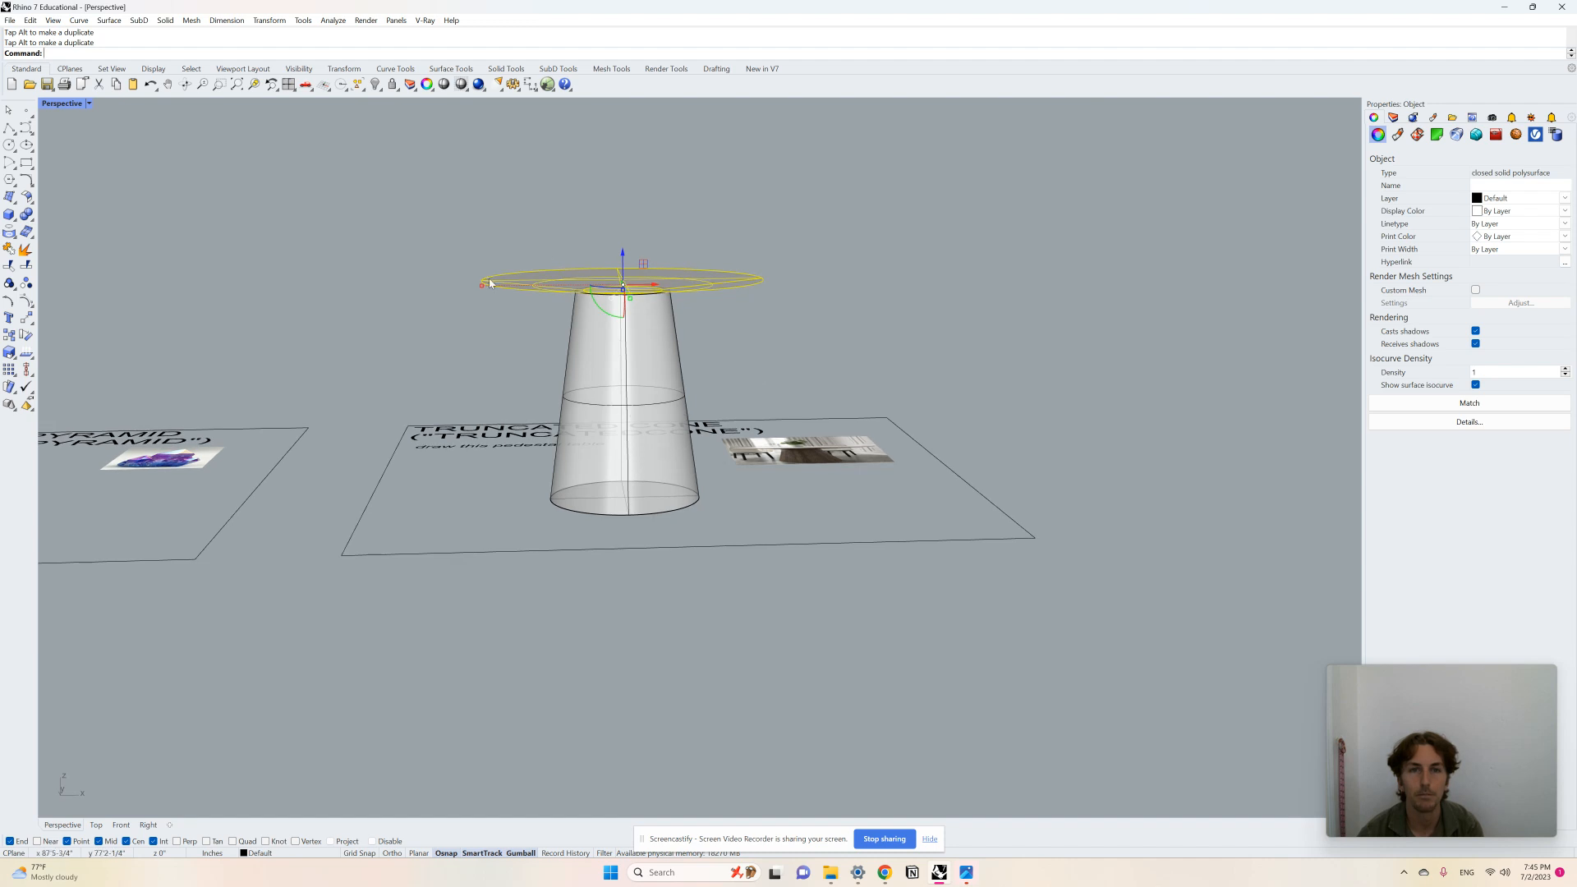
{"action": "left_click_drag", "start_coordinate": [482, 285], "coordinate": [449, 281]}
{"action": "left_click", "coordinate": [847, 347]}
Step: Orbit and zoom out to survey the completed solids and the full layout of exercise boards
{"action": "right_click_drag", "start_coordinate": [690, 350], "coordinate": [777, 333]}
{"action": "scroll", "coordinate": [760, 316], "scroll_direction": "down", "scroll_amount": 4}
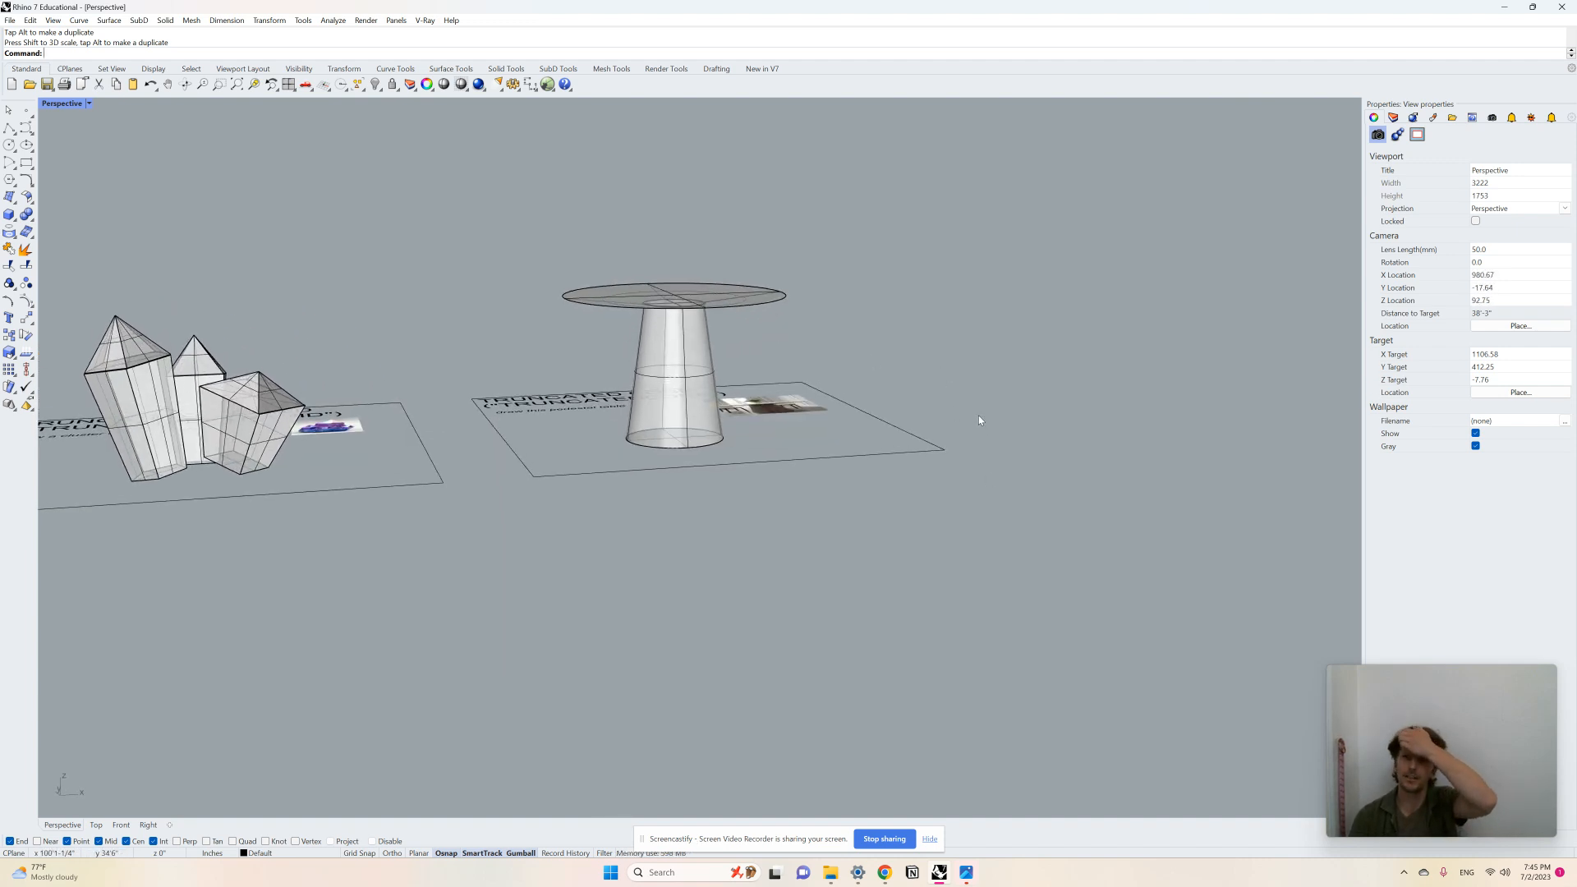
{"action": "scroll", "coordinate": [932, 435], "scroll_direction": "down", "scroll_amount": 4}
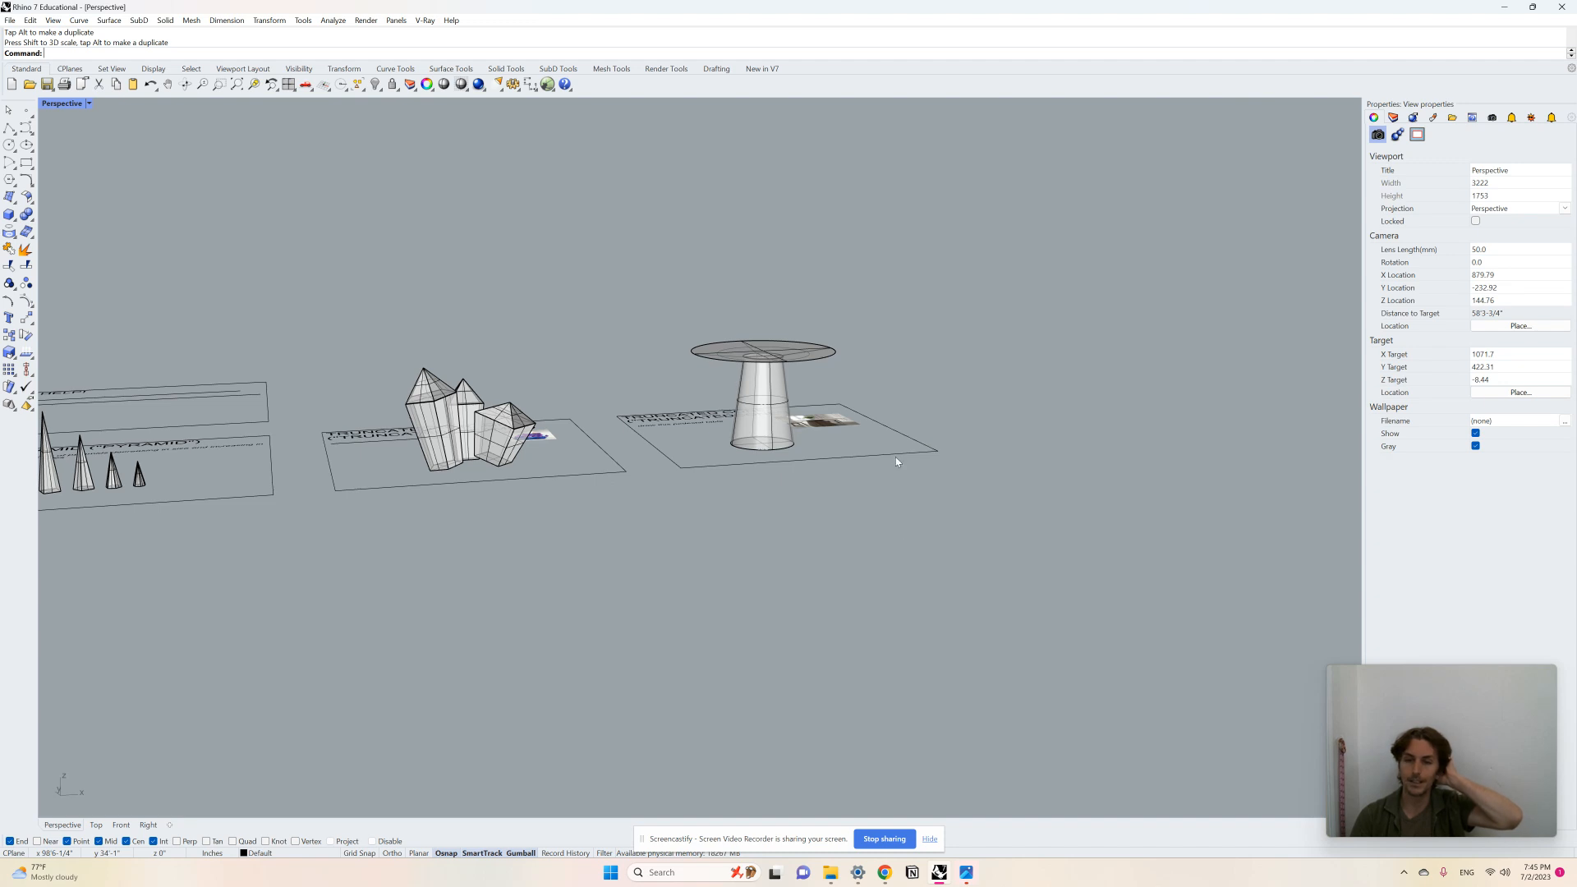
{"action": "scroll", "coordinate": [922, 540], "scroll_direction": "down", "scroll_amount": 7}
{"action": "right_click_drag", "start_coordinate": [923, 542], "coordinate": [915, 574]}
{"action": "scroll", "coordinate": [918, 562], "scroll_direction": "down", "scroll_amount": 7}
{"action": "scroll", "coordinate": [709, 586], "scroll_direction": "down", "scroll_amount": 4}
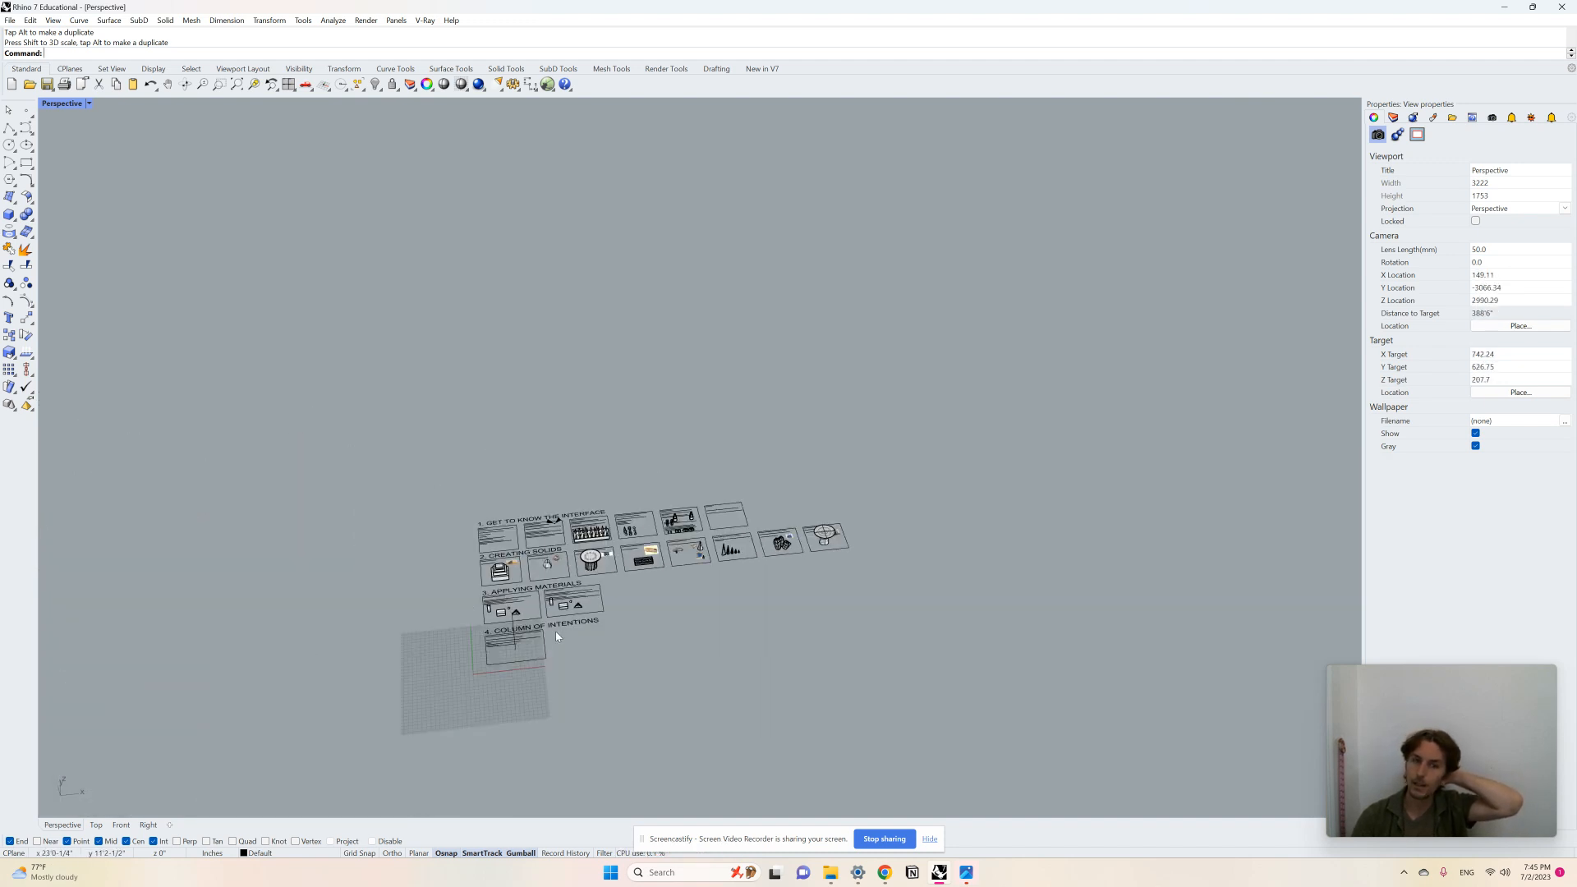
{"action": "scroll", "coordinate": [555, 631], "scroll_direction": "up", "scroll_amount": 6}
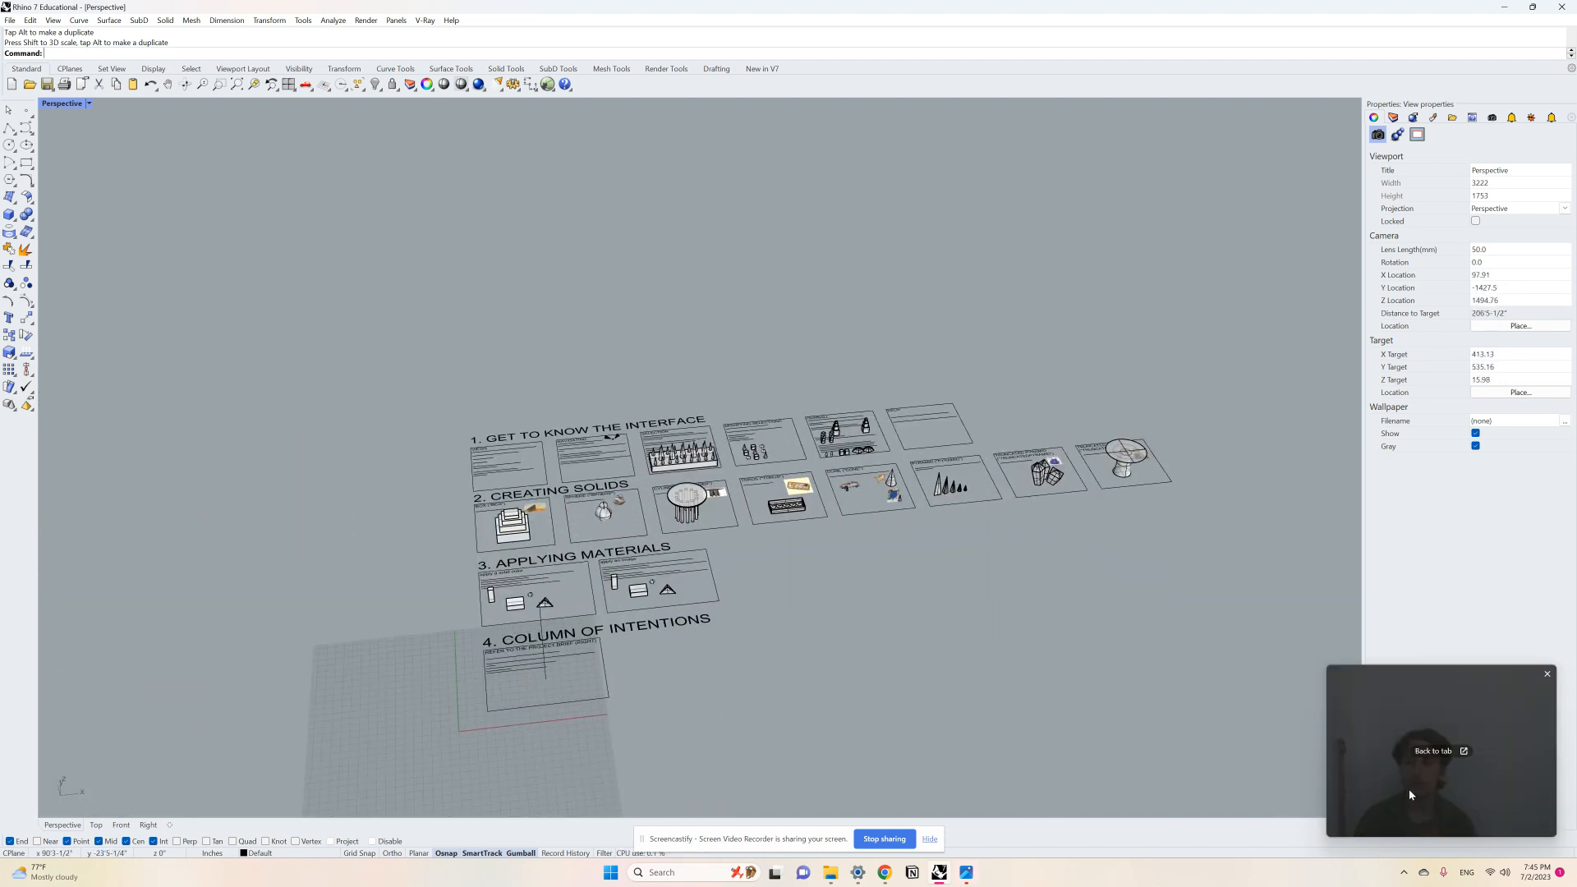